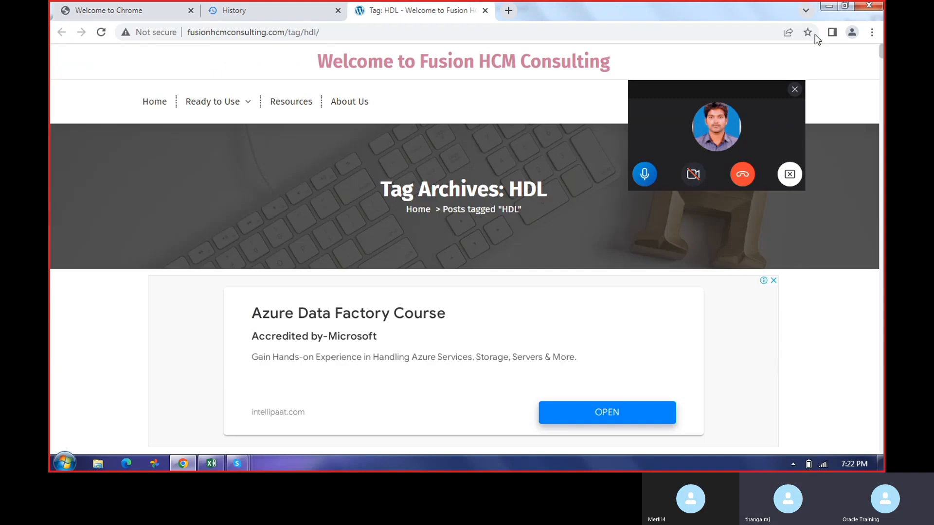
pyautogui.click(829, 6)
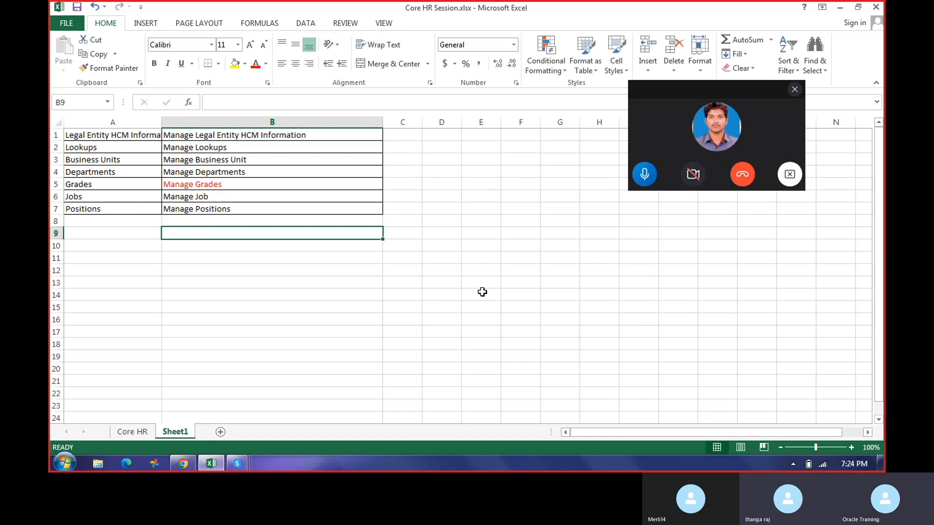
pyautogui.click(183, 464)
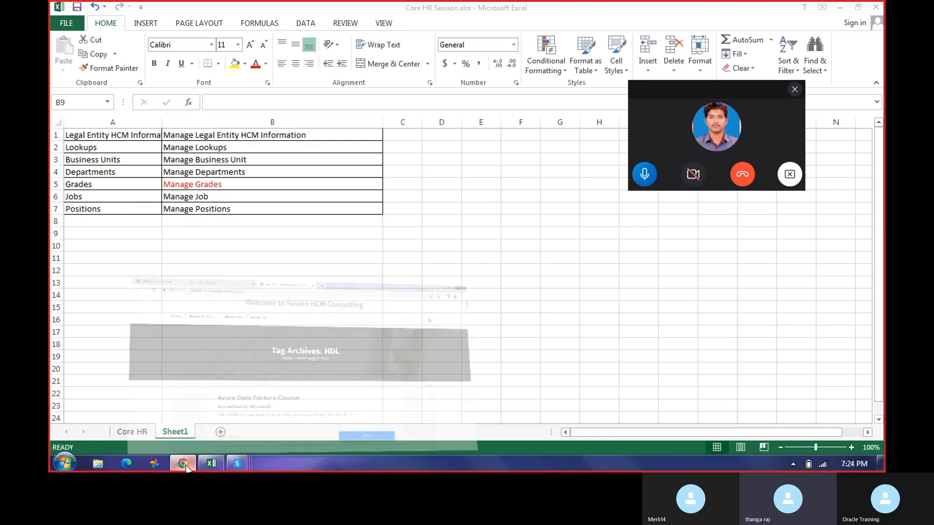
pyautogui.click(183, 463)
pyautogui.click(185, 465)
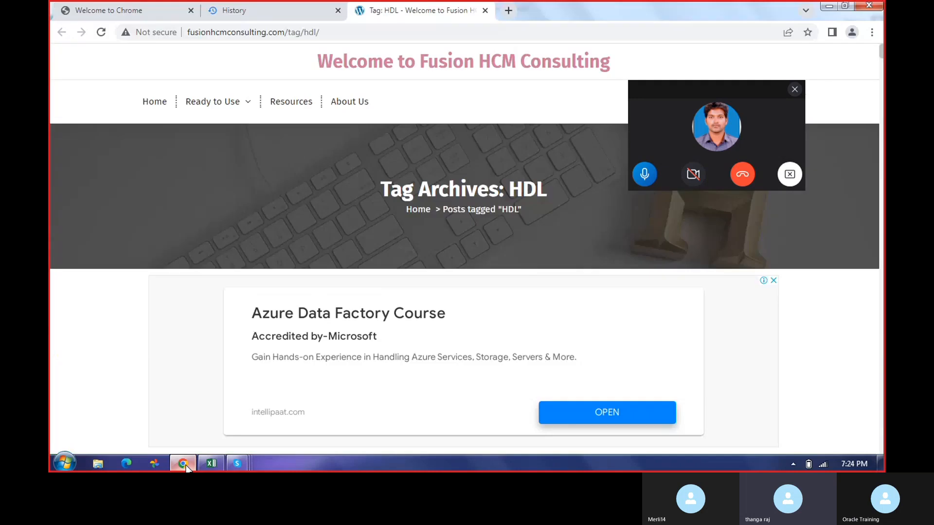
pyautogui.click(185, 465)
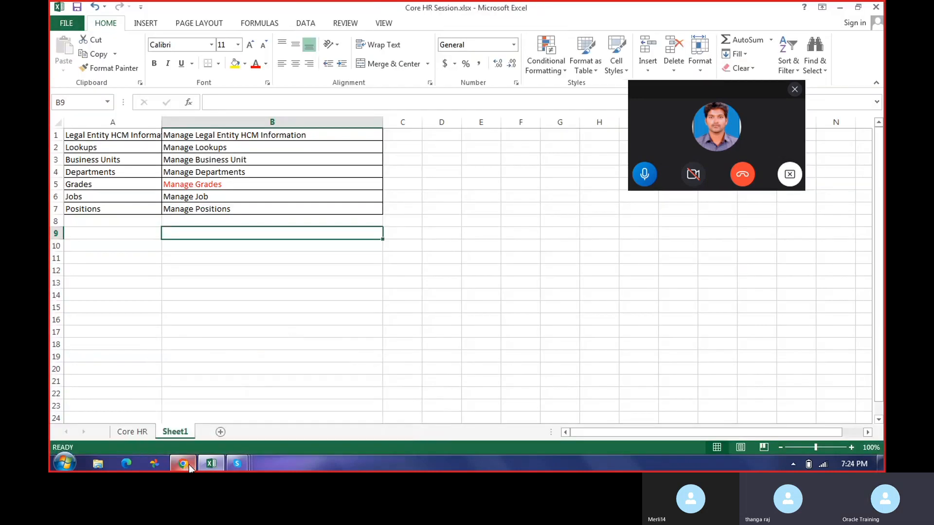
pyautogui.click(246, 460)
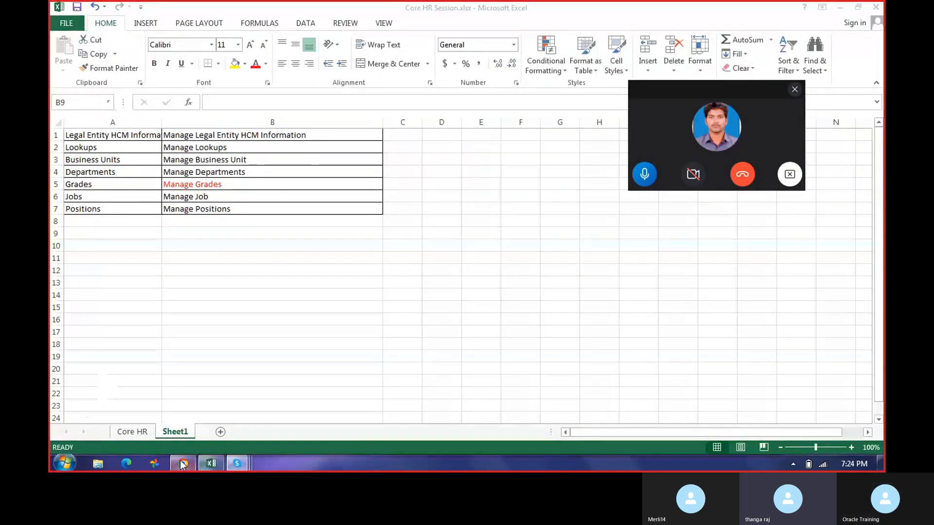
pyautogui.click(182, 463)
pyautogui.click(262, 14)
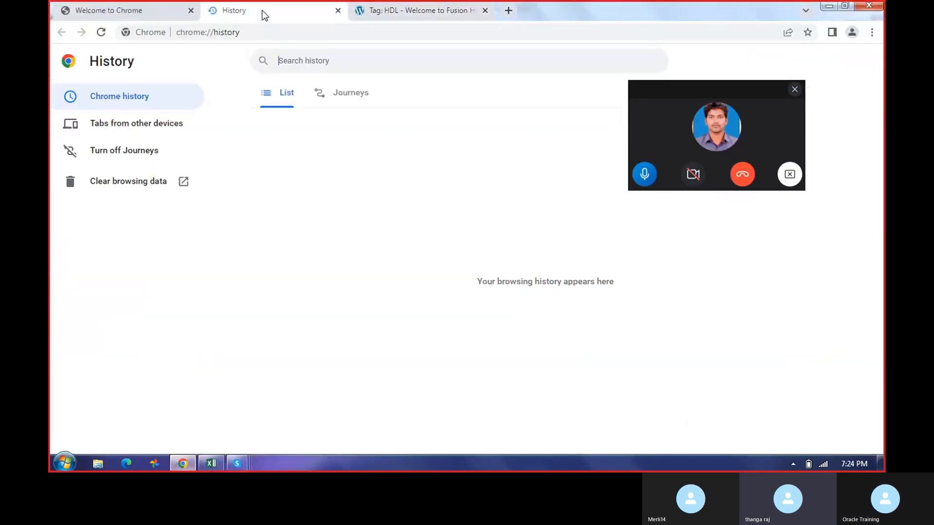
pyautogui.click(784, 179)
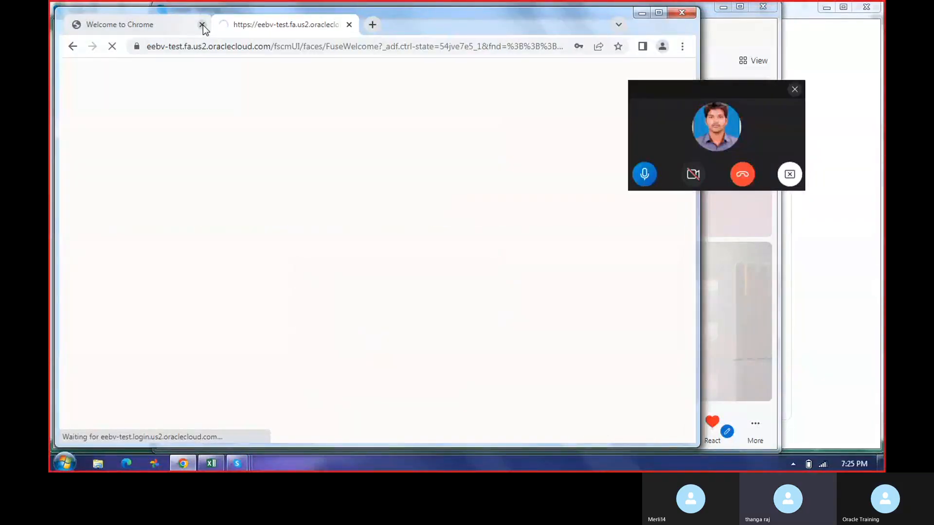
# Show the Oracle Fusion home page in a maximized browser window, declining to save the sign-in password.
pyautogui.click(227, 24)
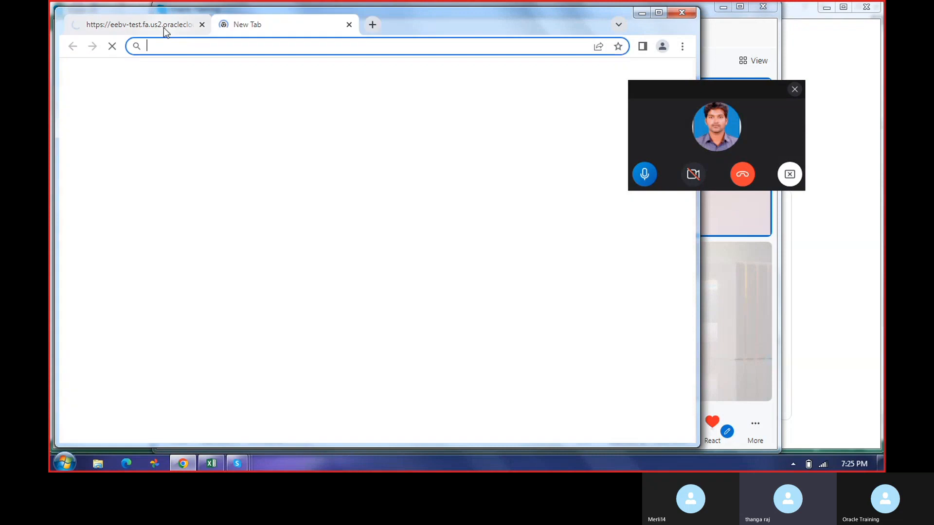
pyautogui.click(161, 28)
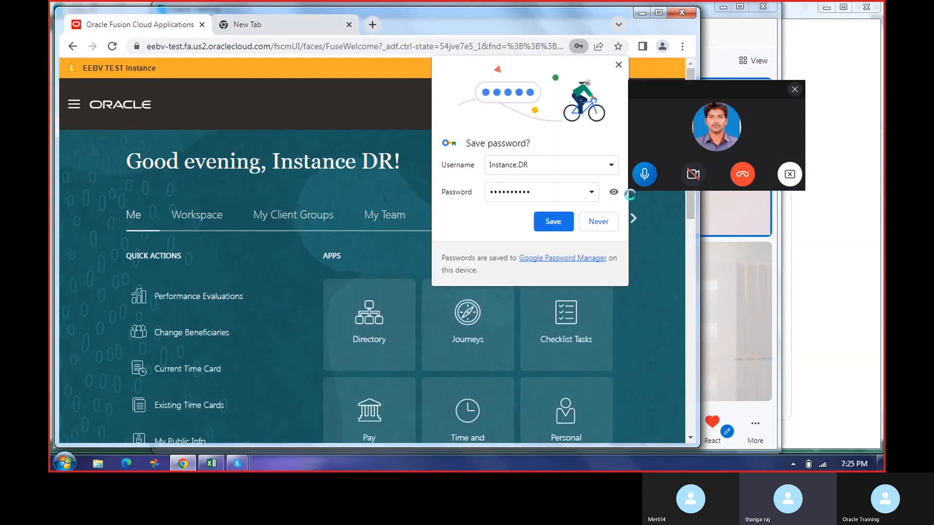
pyautogui.click(597, 221)
pyautogui.click(657, 13)
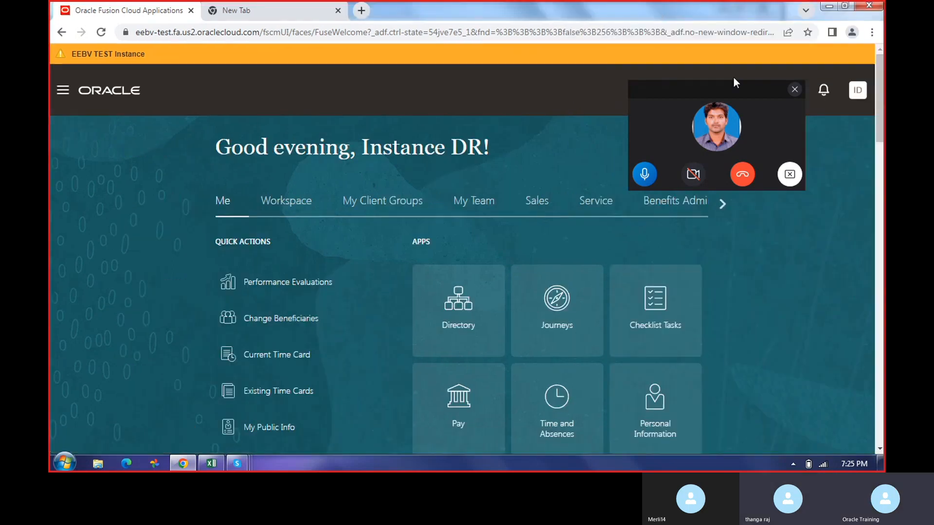
pyautogui.moveTo(707, 87); pyautogui.dragTo(274, 174)
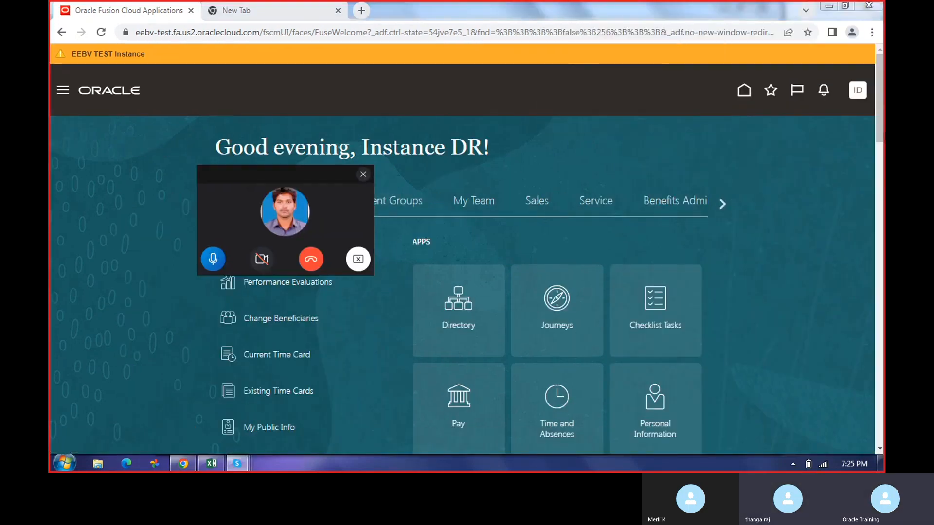
# Go to Setup and Maintenance and open its Search page for setup tasks.
pyautogui.click(859, 95)
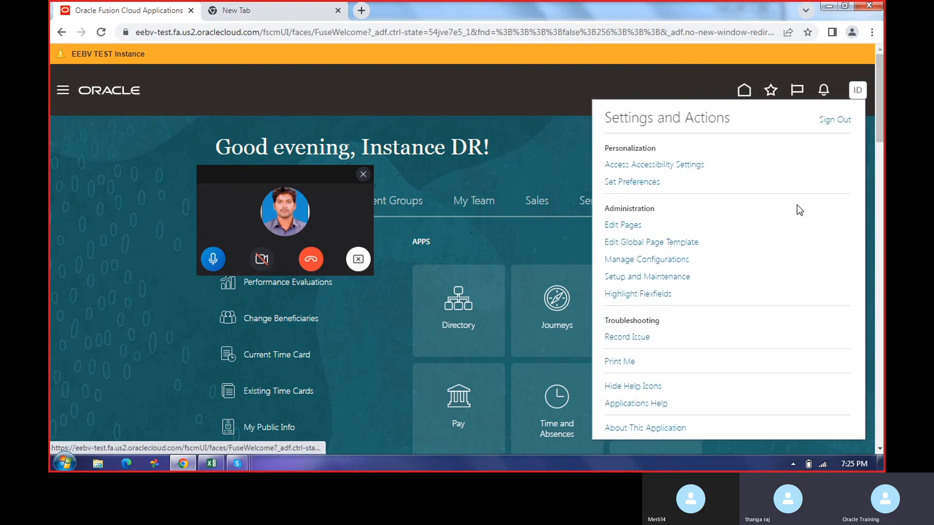
pyautogui.click(655, 280)
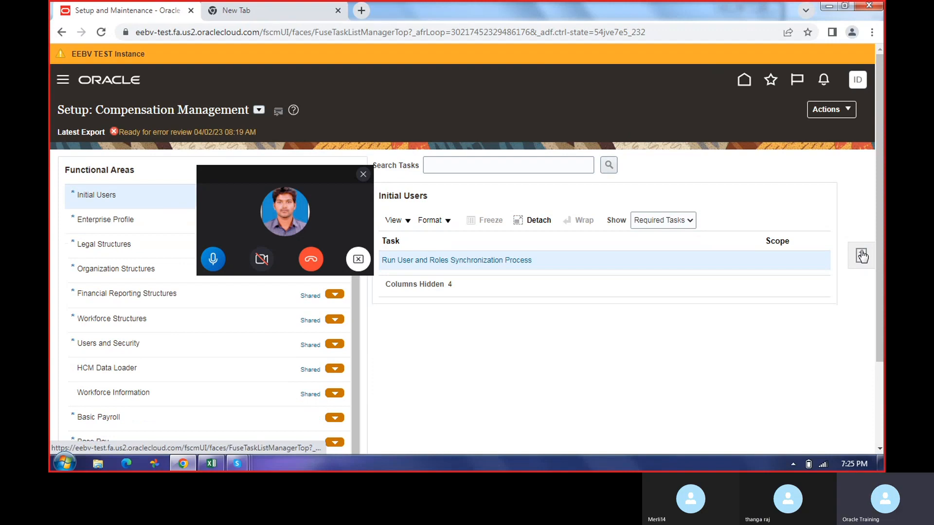
pyautogui.click(861, 255)
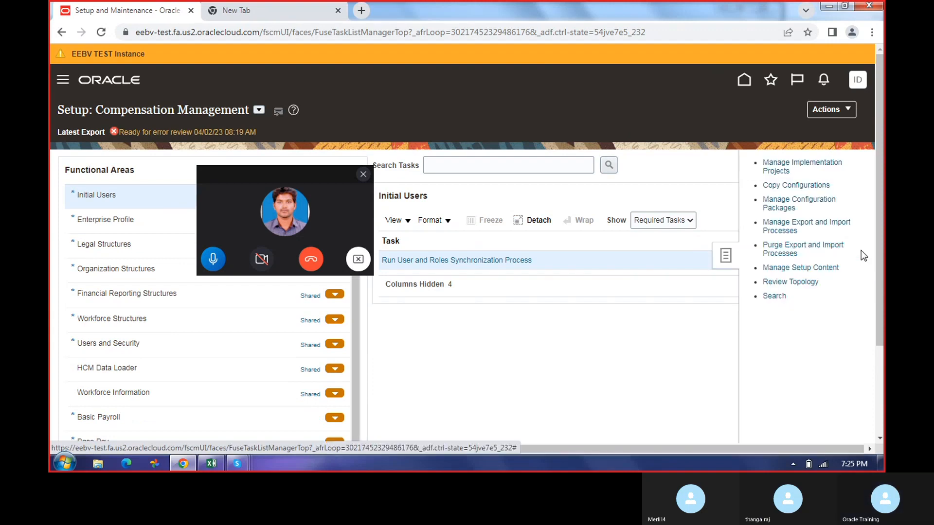
pyautogui.click(774, 297)
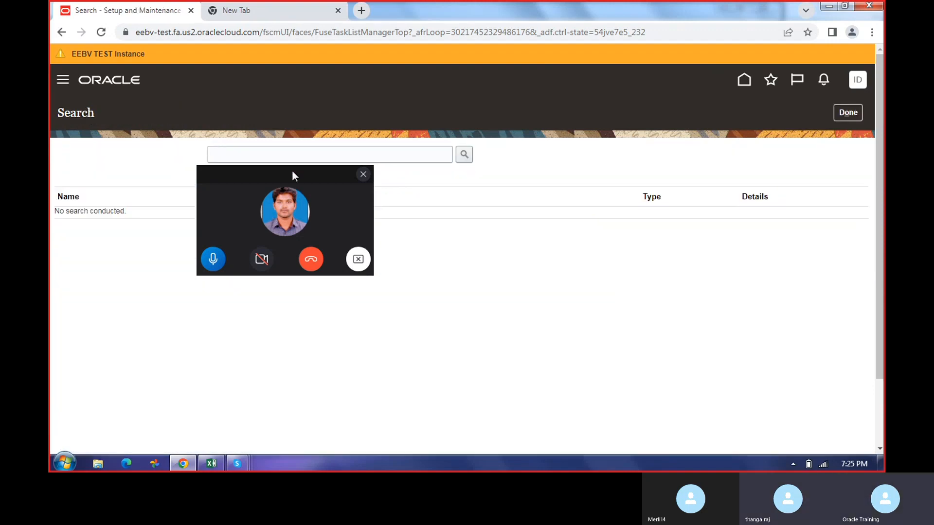
pyautogui.moveTo(291, 170); pyautogui.dragTo(427, 458)
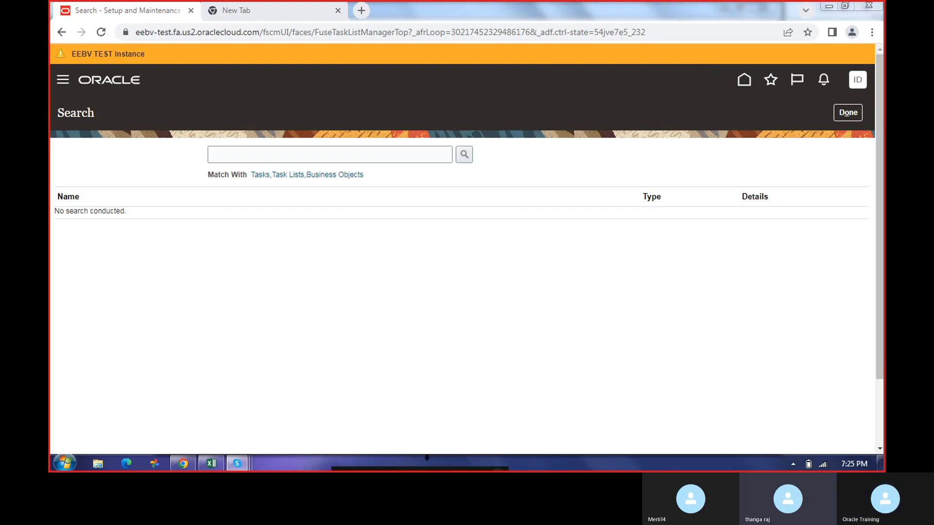
# Search the setup tasks for "Manage Legal" and open the Manage Legal Entity HCM Information task.
pyautogui.click(270, 157)
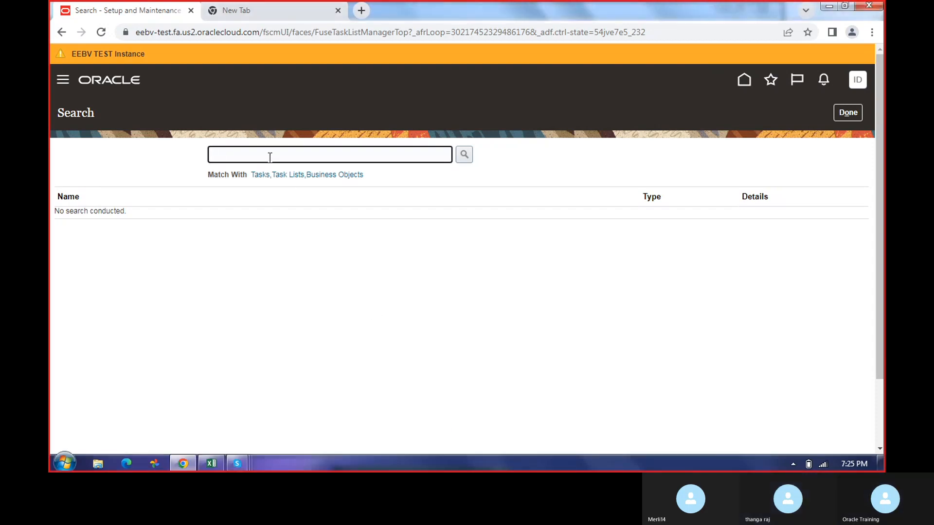
pyautogui.write('E')
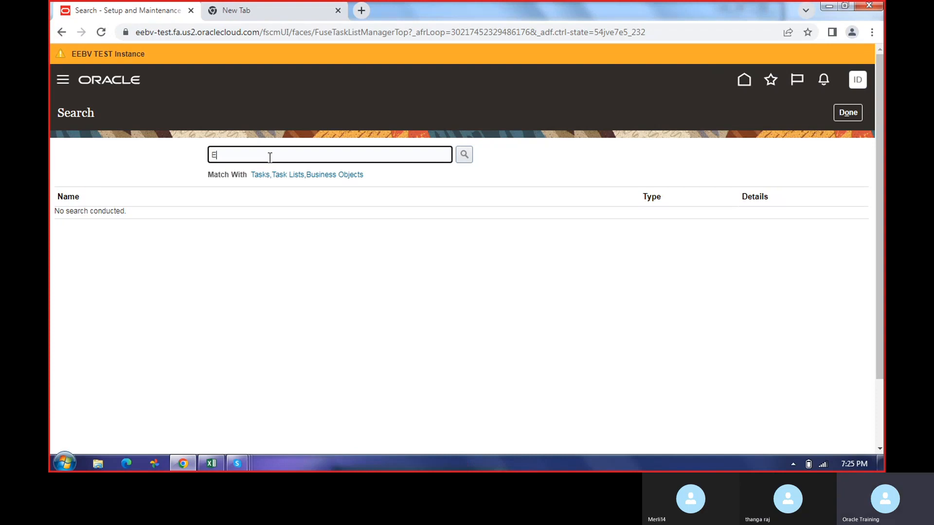
pyautogui.press('BackSpace')
pyautogui.write('HC')
pyautogui.press('BackSpace')
pyautogui.press('BackSpace')
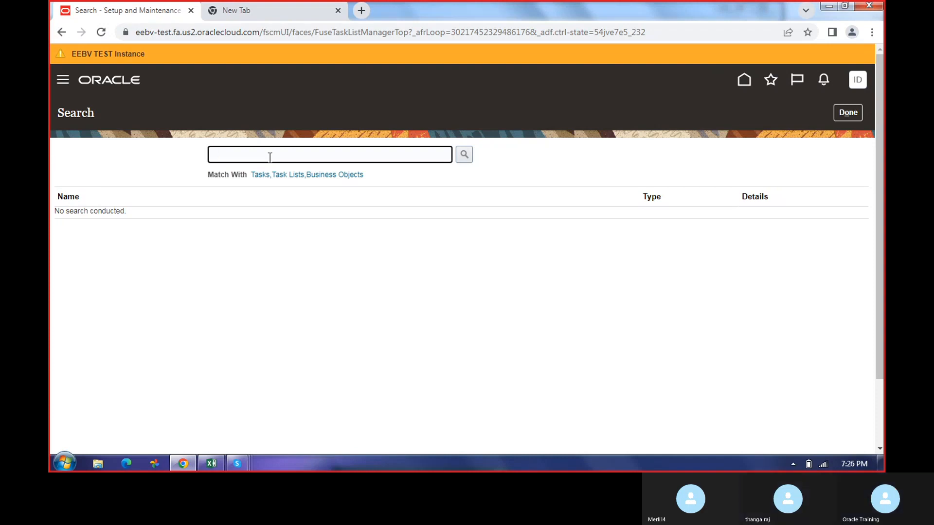
pyautogui.write('Manage ')
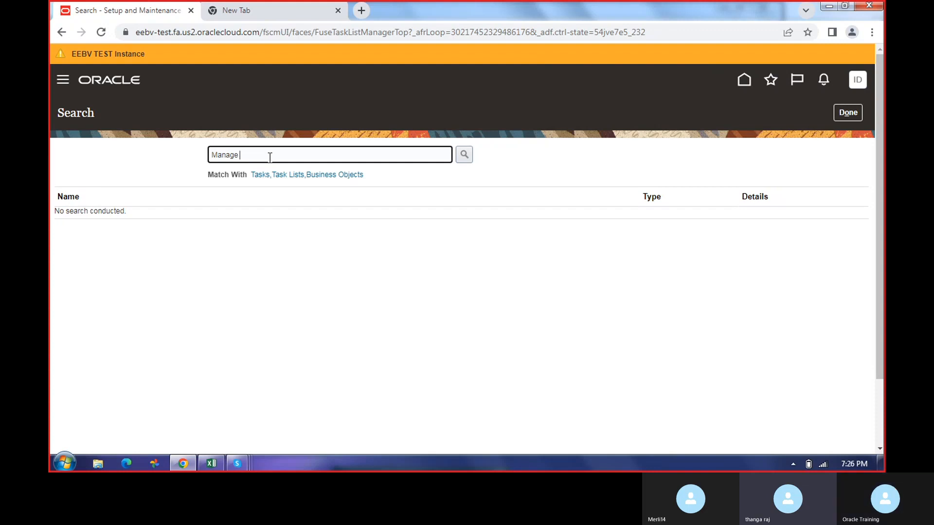
pyautogui.write('Legal')
pyautogui.click(463, 155)
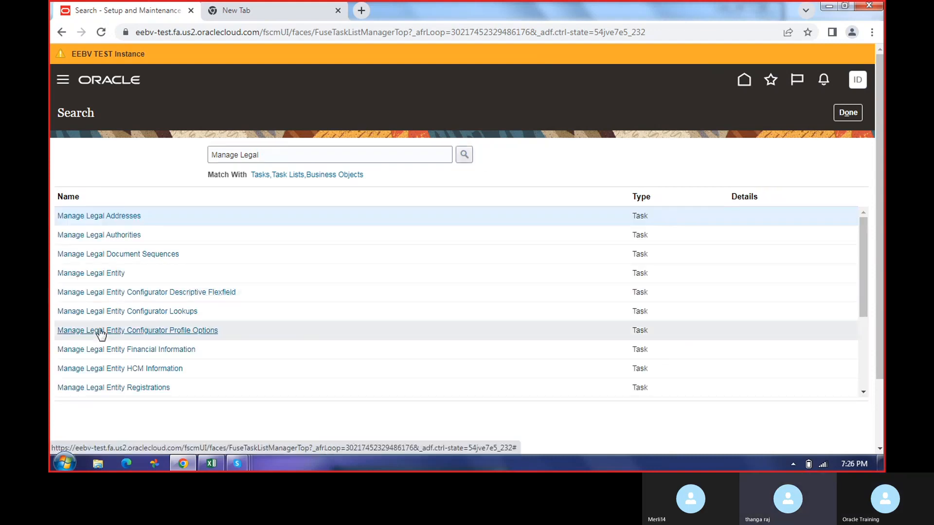
pyautogui.click(136, 369)
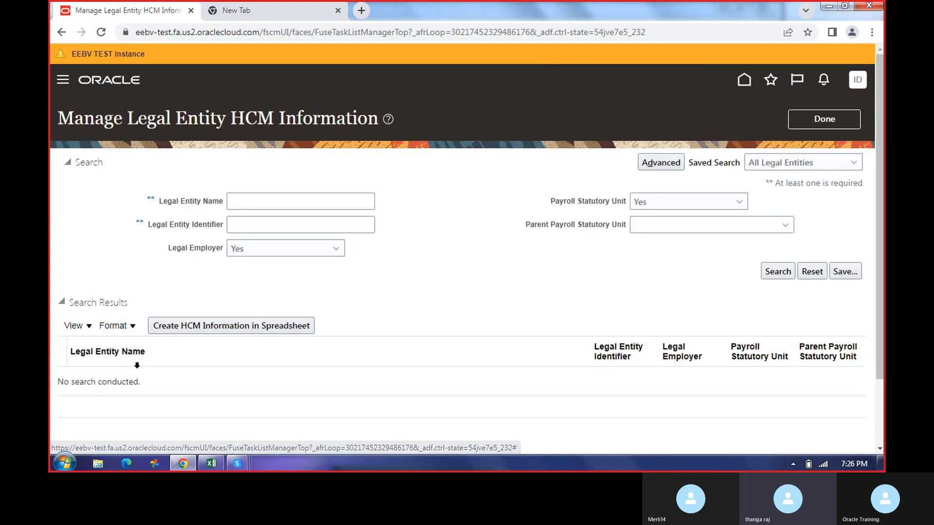
# Search for legal entities named "Jio" and open the JIO communications HQ legal entity.
pyautogui.click(257, 194)
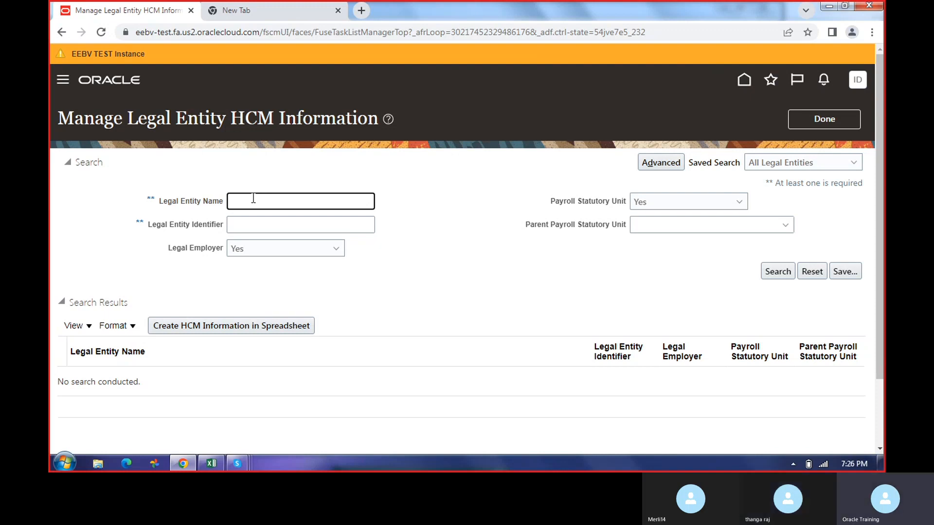
pyautogui.write('Jio')
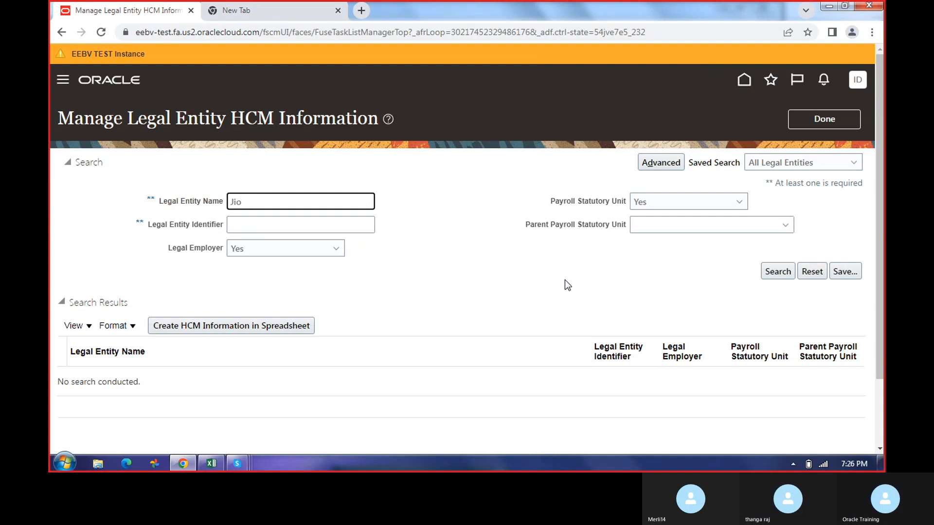
pyautogui.click(787, 273)
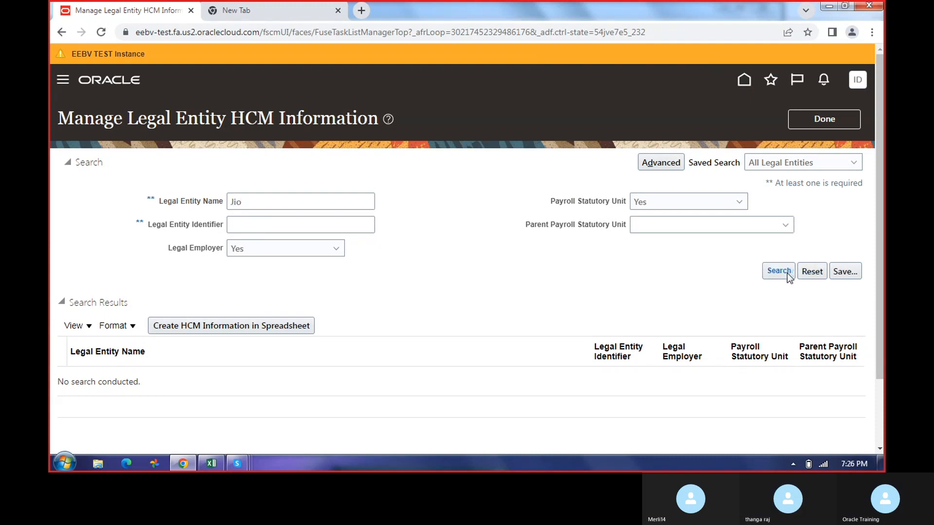
pyautogui.scroll(-1, 282, 382)
pyautogui.scroll(-1, 283, 381)
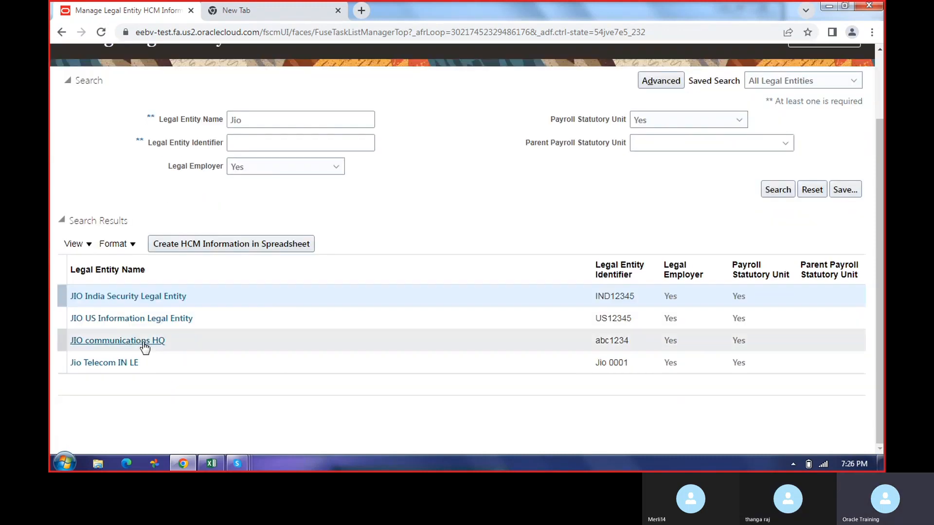
pyautogui.click(142, 341)
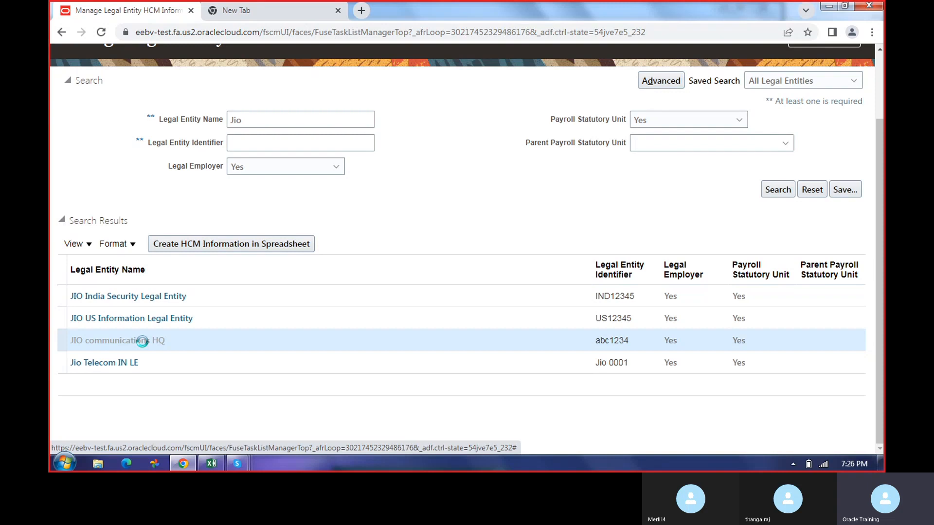
# Review the legal employer details of JIO communications HQ and put the legal entity into edit mode.
pyautogui.scroll(-3, 183, 343)
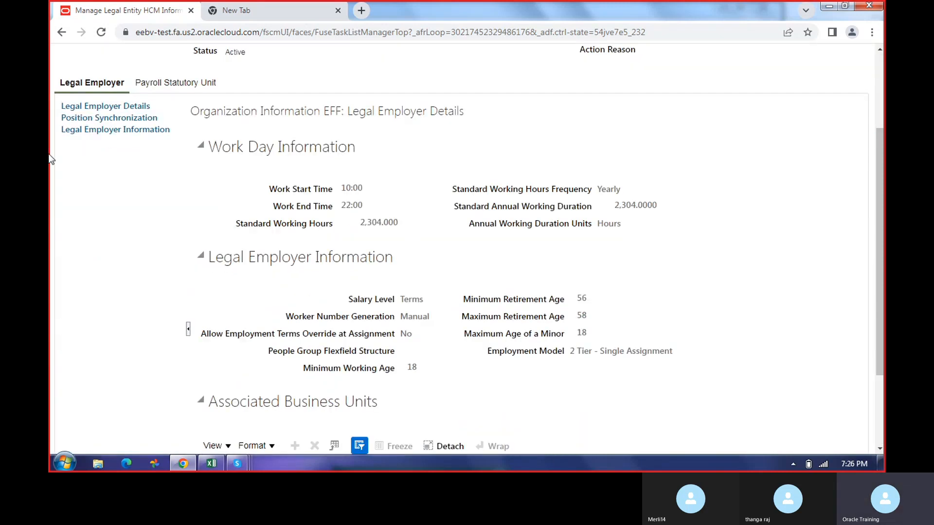
pyautogui.scroll(3, 390, 295)
pyautogui.moveTo(359, 345); pyautogui.dragTo(411, 347)
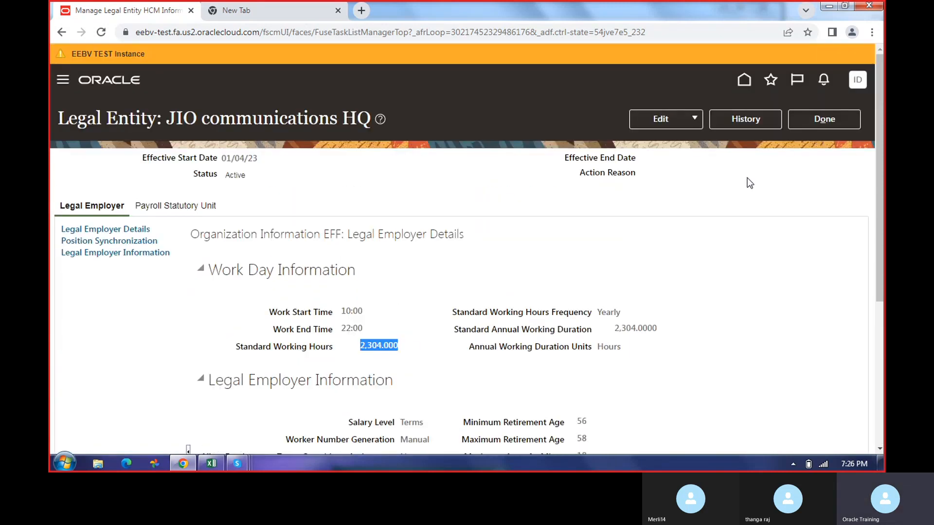
pyautogui.click(688, 119)
pyautogui.click(667, 160)
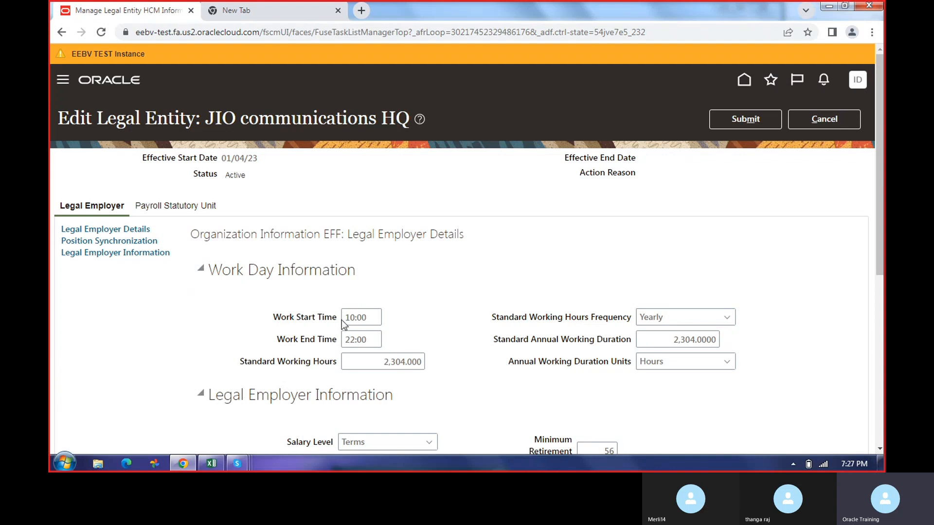
# Set the Work End Time to 16:00 in the Work Day Information of the legal employer details.
pyautogui.moveTo(273, 317); pyautogui.dragTo(338, 321)
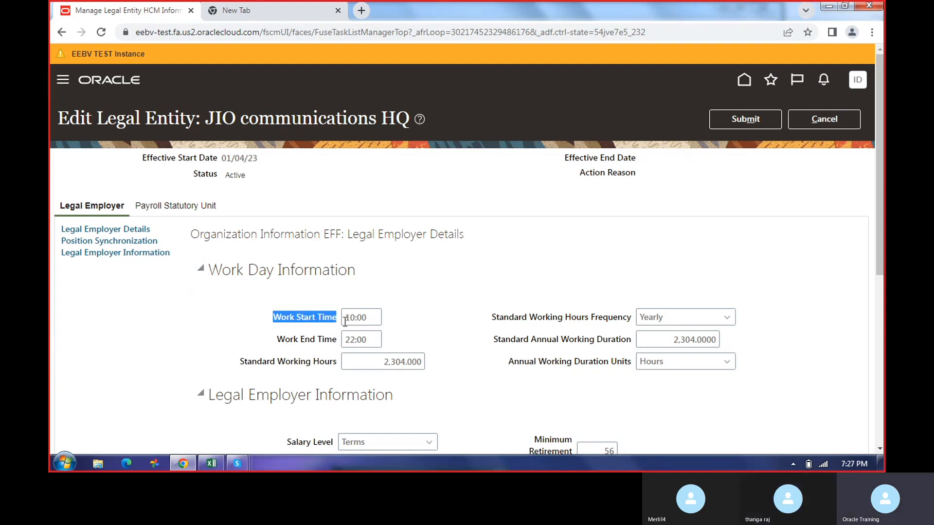
pyautogui.click(356, 318)
pyautogui.click(369, 341)
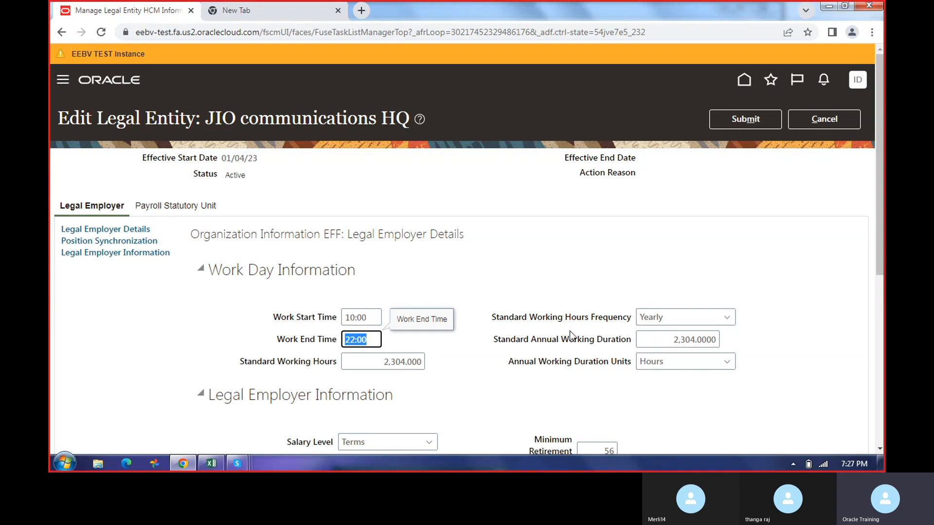
pyautogui.press('BackSpace')
pyautogui.write('16:00')
# Set the legal employer's Standard Working Hours to 8.
pyautogui.click(387, 361)
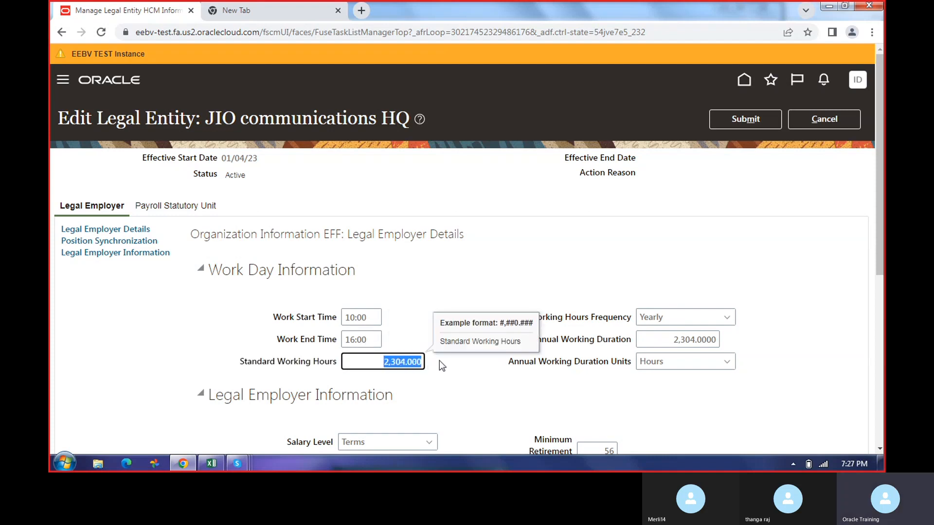
pyautogui.press('BackSpace')
pyautogui.write('8')
pyautogui.click(444, 377)
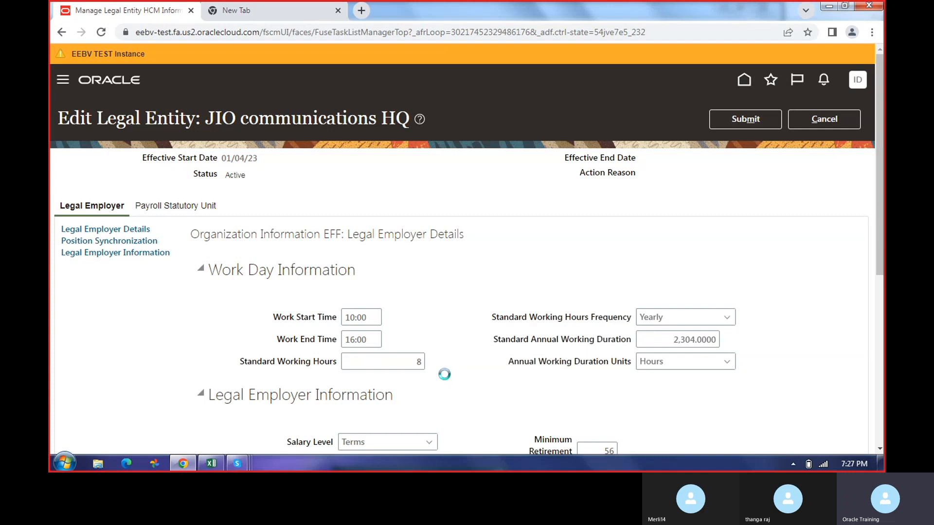
# Set the Standard Working Hours Frequency in the Work Day Information to Daily.
pyautogui.click(704, 317)
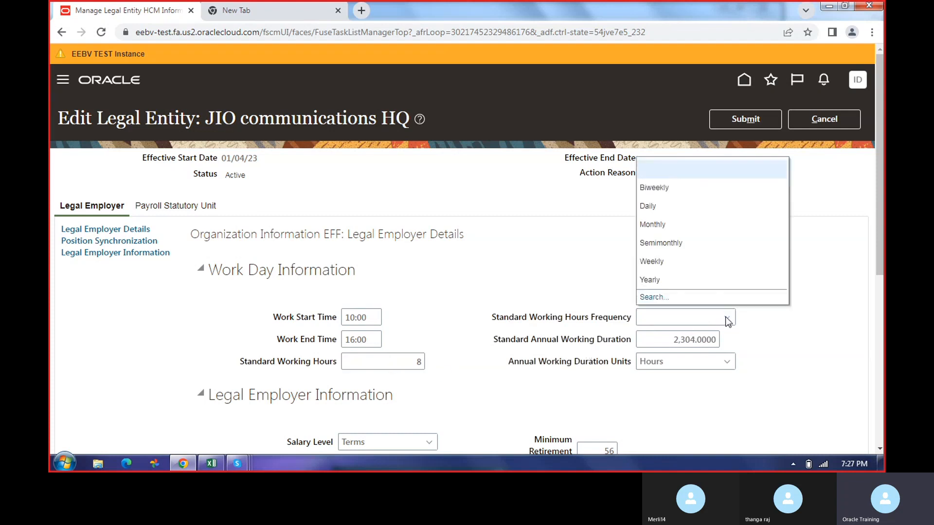
pyautogui.click(662, 210)
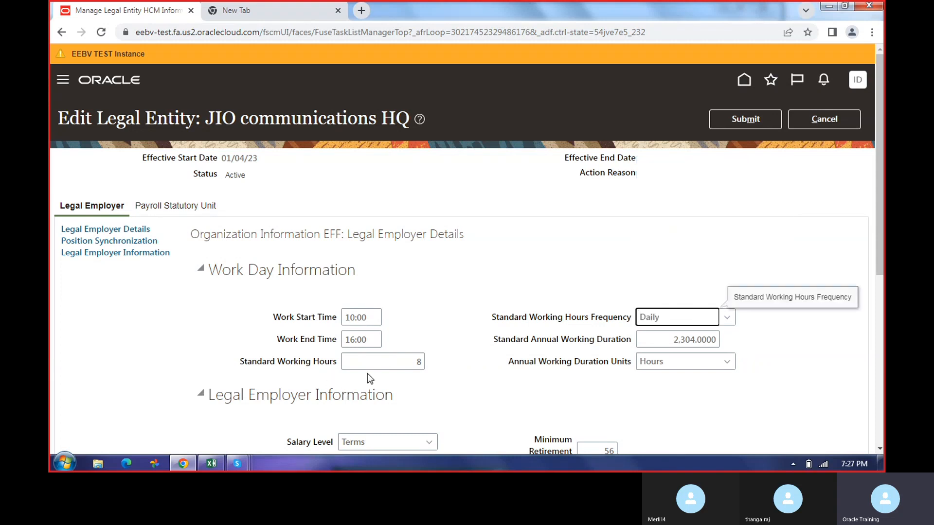
pyautogui.moveTo(272, 317); pyautogui.dragTo(658, 359)
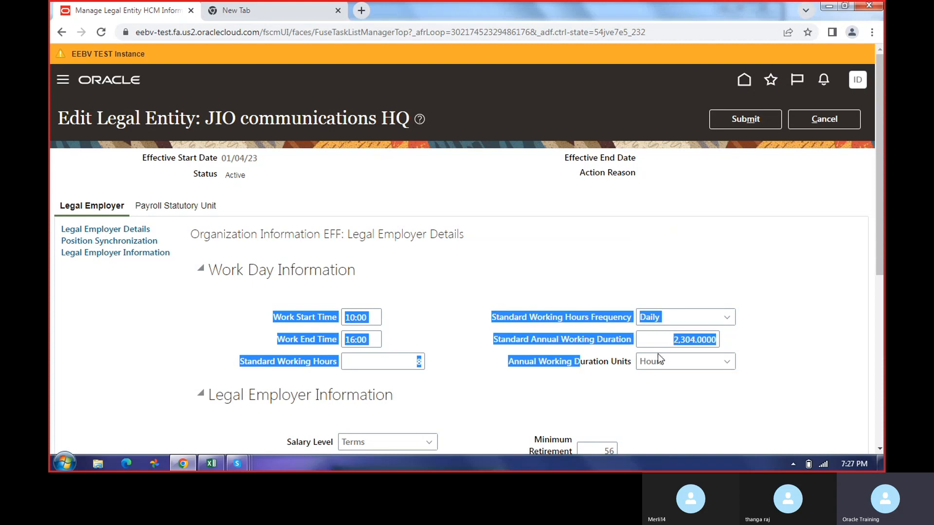
pyautogui.click(769, 331)
# Review the frequency options and the Work Day Information fields of the JIO communications HQ legal entity.
pyautogui.click(727, 316)
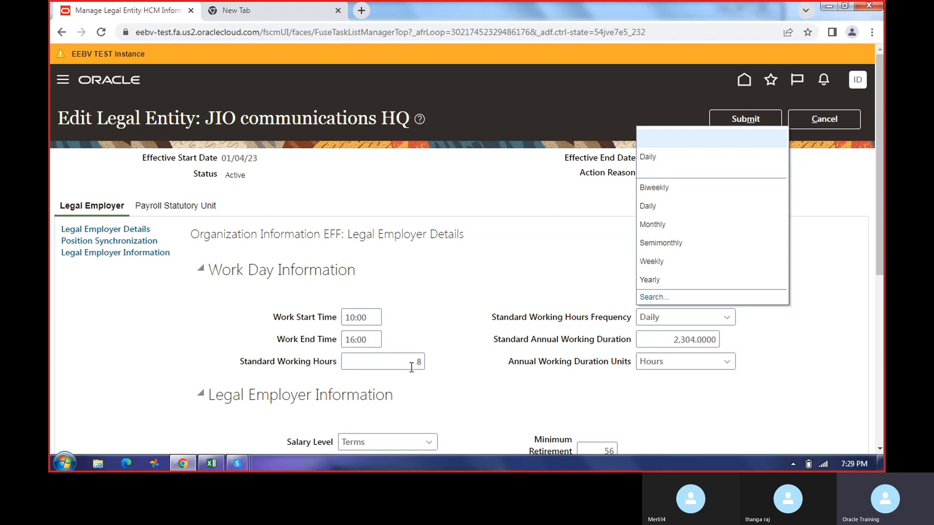
pyautogui.moveTo(208, 120); pyautogui.dragTo(380, 122)
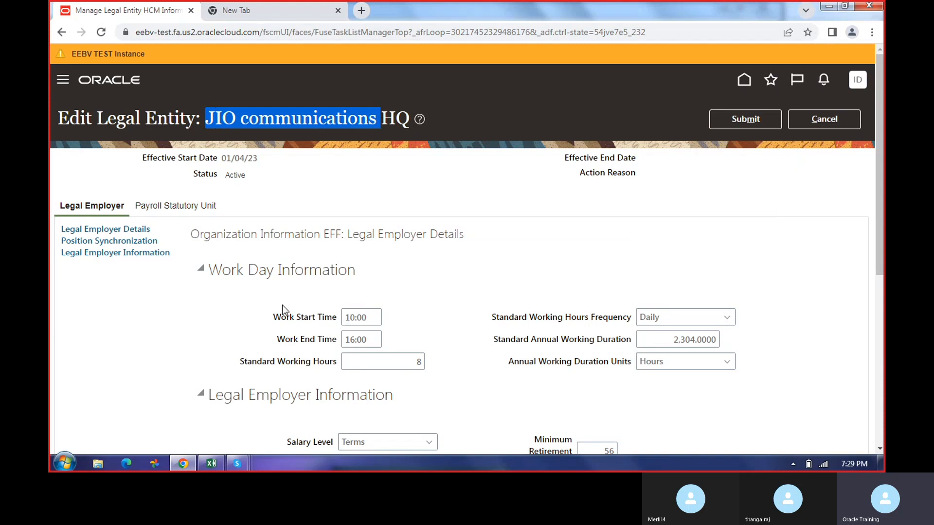
pyautogui.moveTo(273, 312); pyautogui.dragTo(387, 352)
pyautogui.click(457, 381)
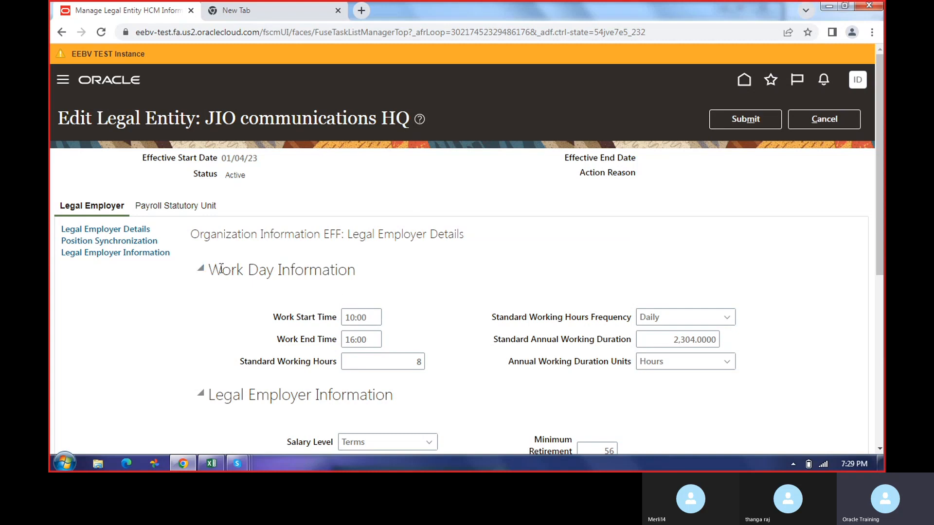
pyautogui.moveTo(210, 269); pyautogui.dragTo(317, 317)
pyautogui.moveTo(205, 118); pyautogui.dragTo(396, 121)
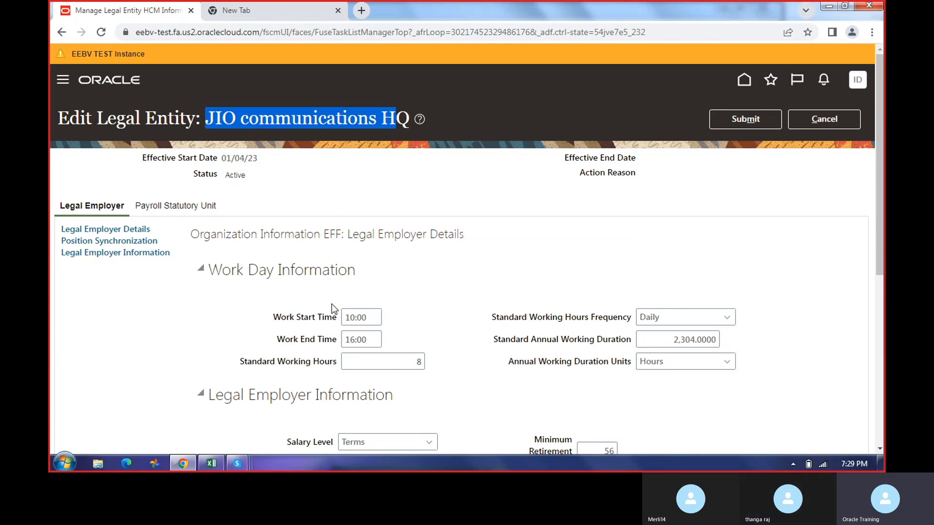
pyautogui.moveTo(282, 317); pyautogui.dragTo(657, 331)
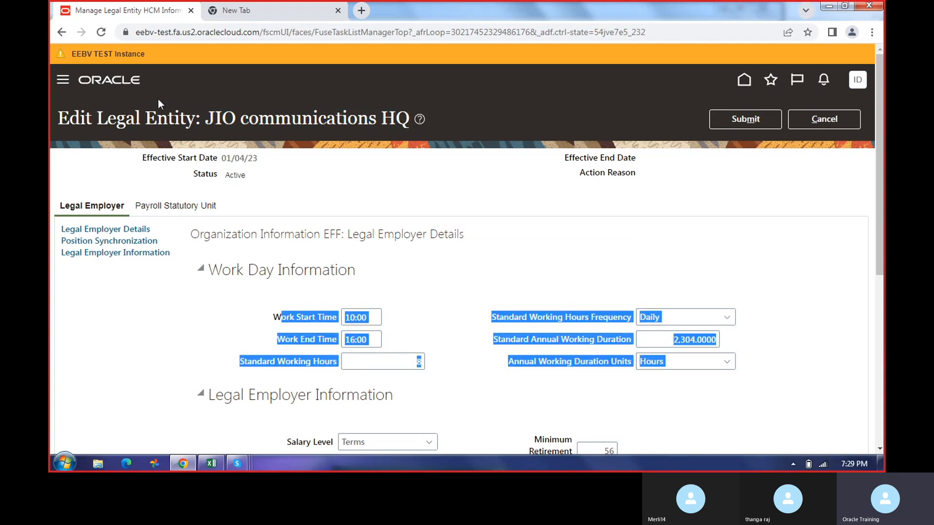
pyautogui.moveTo(204, 119); pyautogui.dragTo(402, 118)
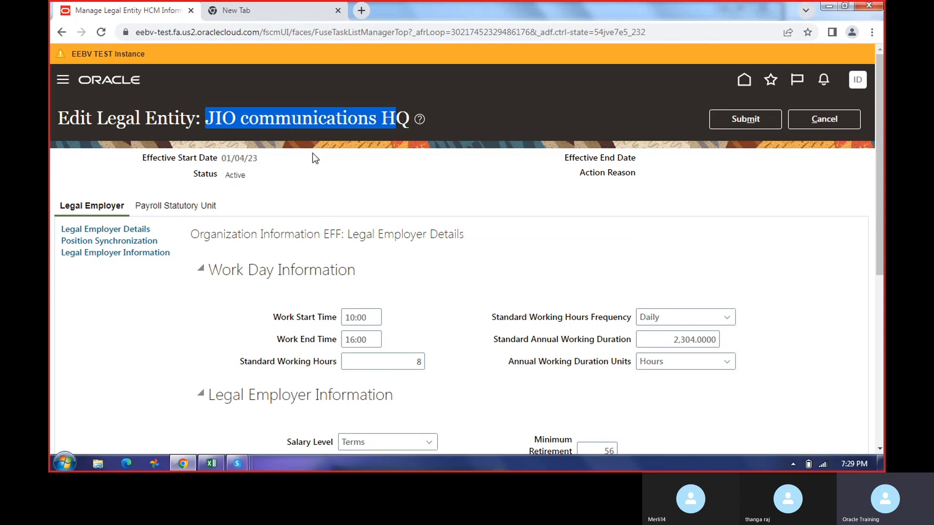
# Set the Standard Annual Working Duration to 40 and the Standard Working Hours Frequency to Weekly.
pyautogui.click(679, 337)
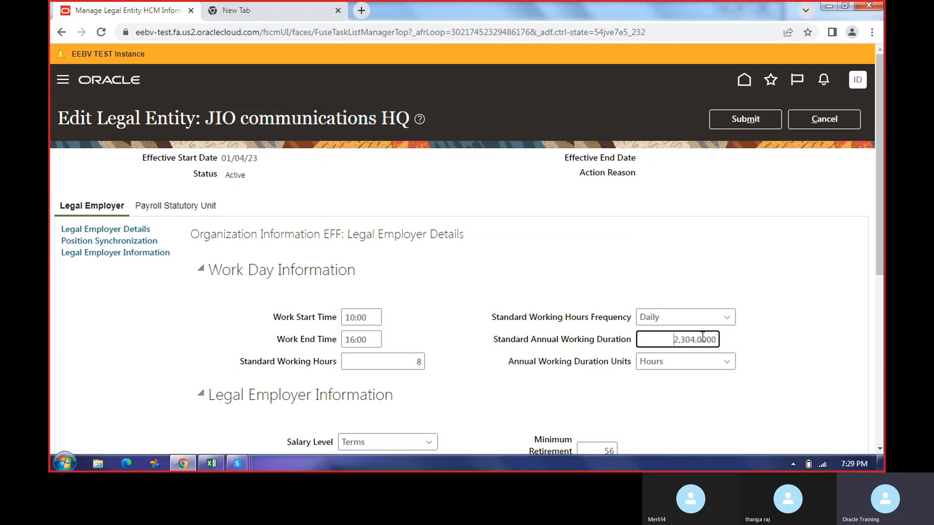
pyautogui.press('BackSpace')
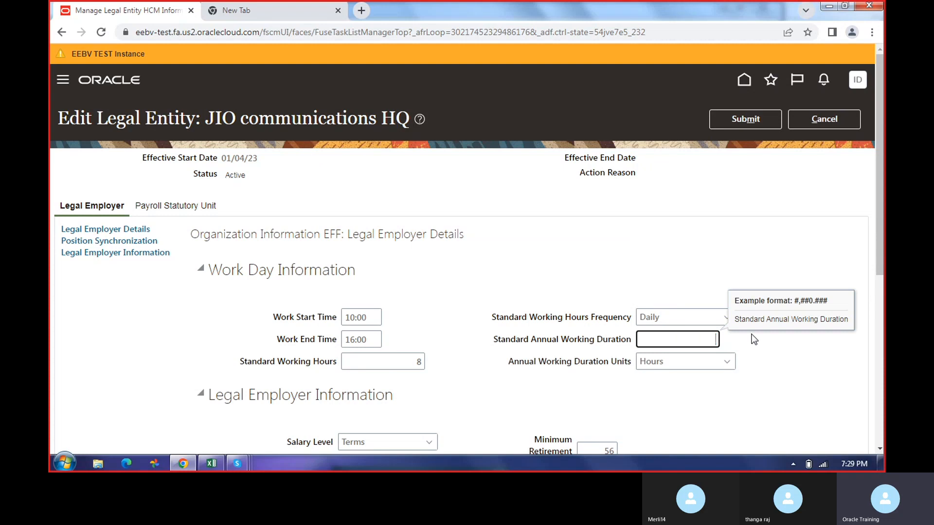
pyautogui.write('40')
pyautogui.click(681, 318)
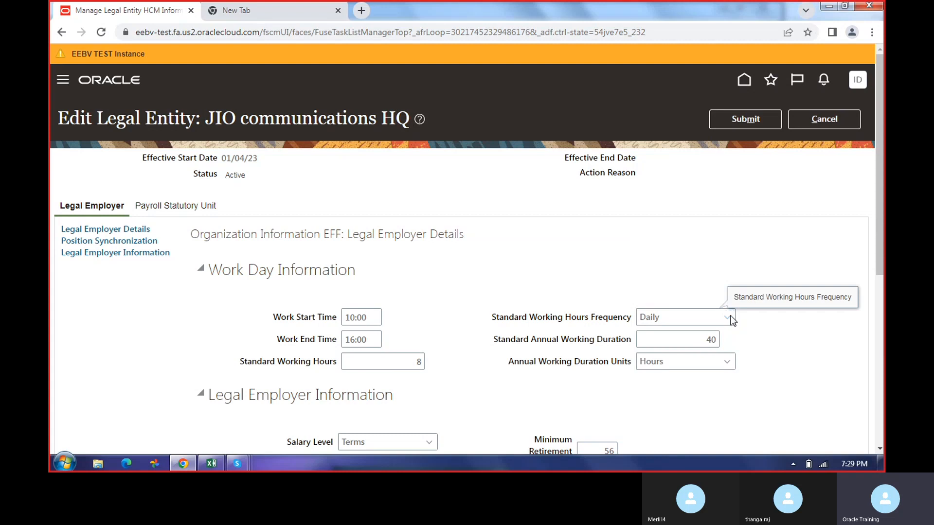
pyautogui.click(727, 317)
pyautogui.click(652, 262)
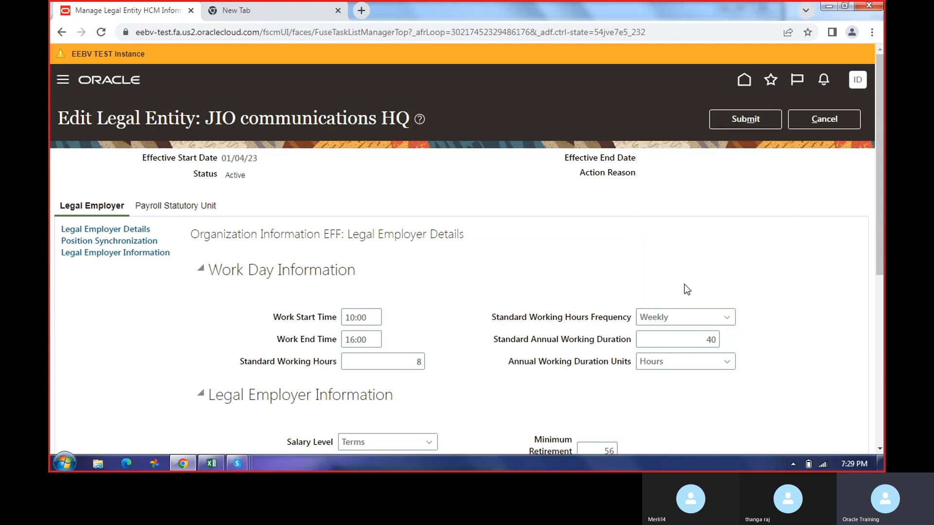
# Set the Salary Level in the Legal Employer Information to Assignment.
pyautogui.scroll(-3, 706, 335)
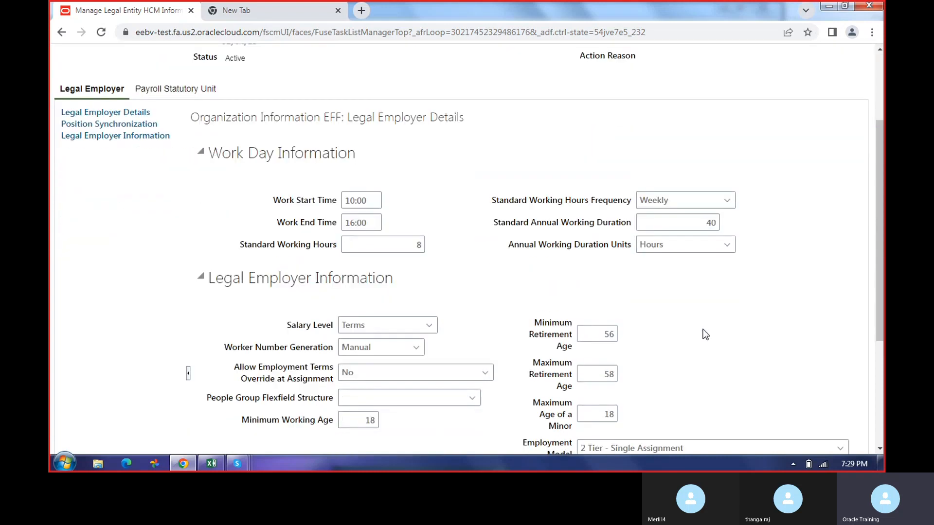
pyautogui.scroll(3, 705, 335)
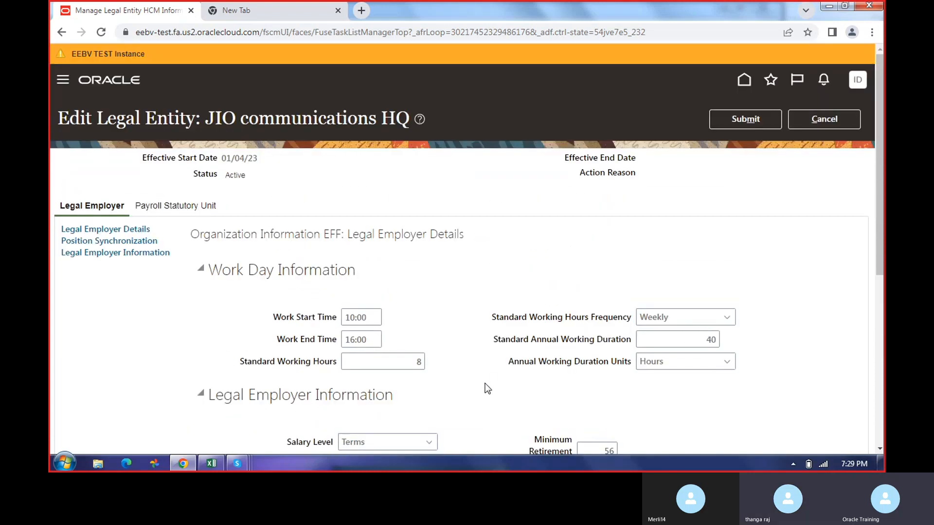
pyautogui.scroll(-5, 520, 376)
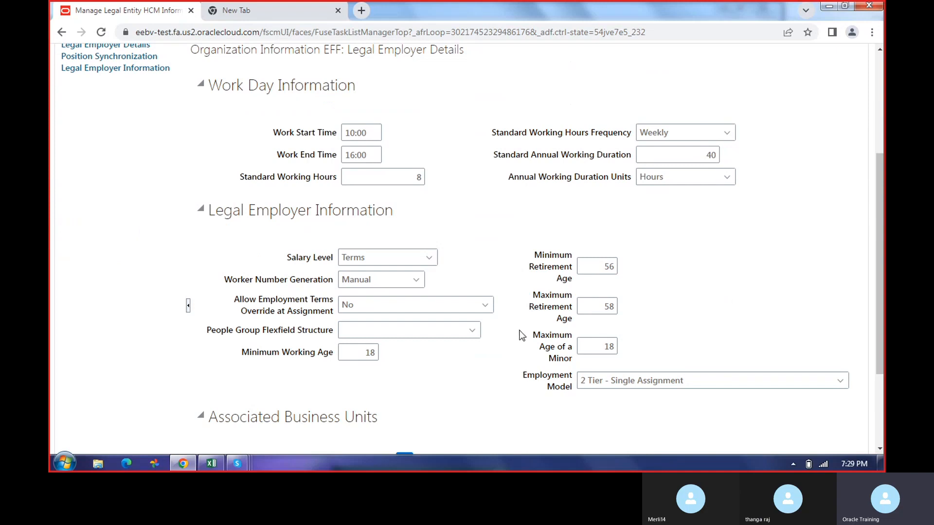
pyautogui.scroll(2, 519, 330)
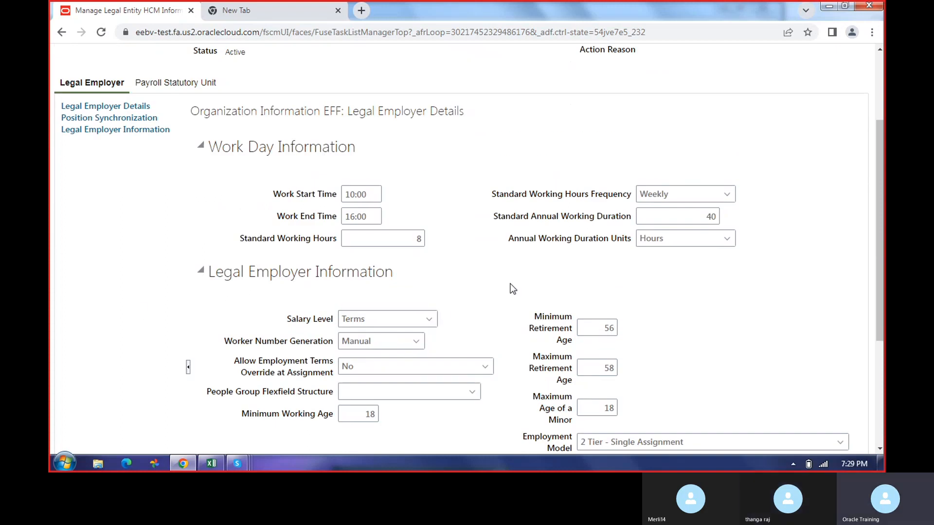
pyautogui.click(429, 318)
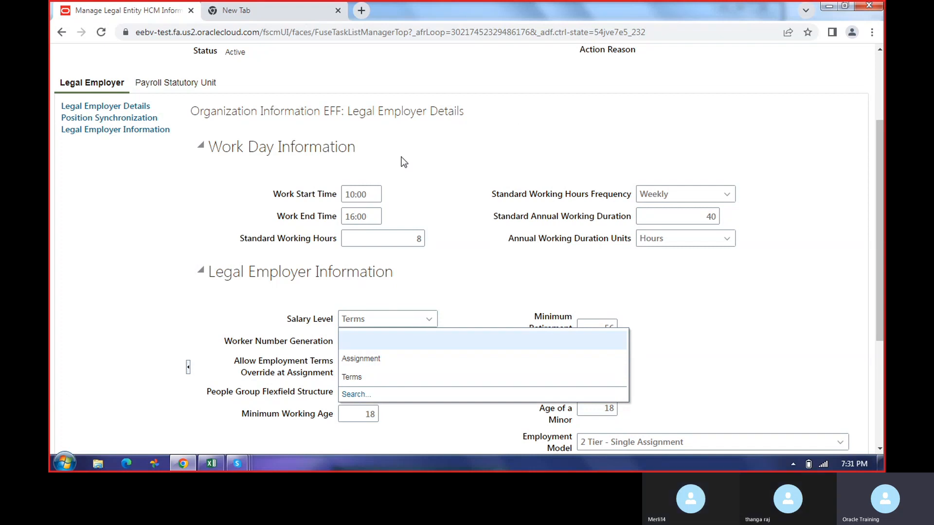
pyautogui.click(370, 360)
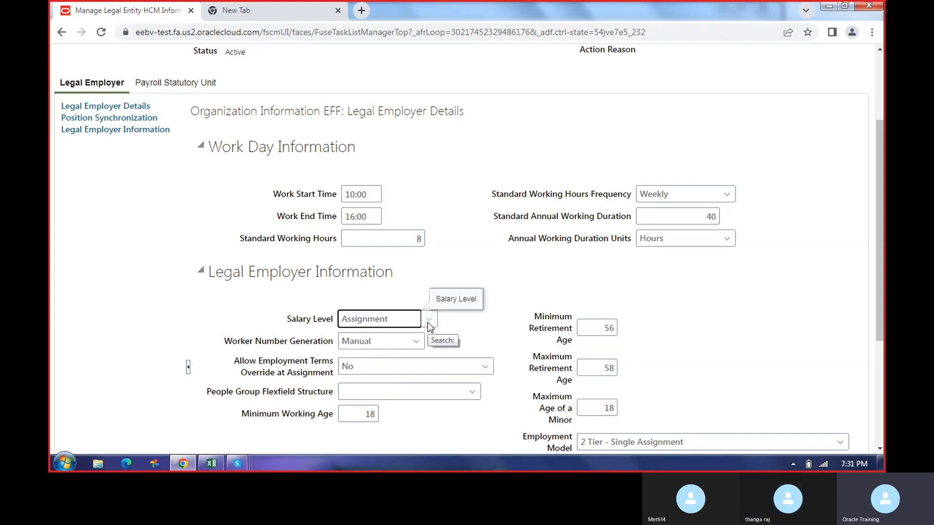
pyautogui.scroll(3, 475, 252)
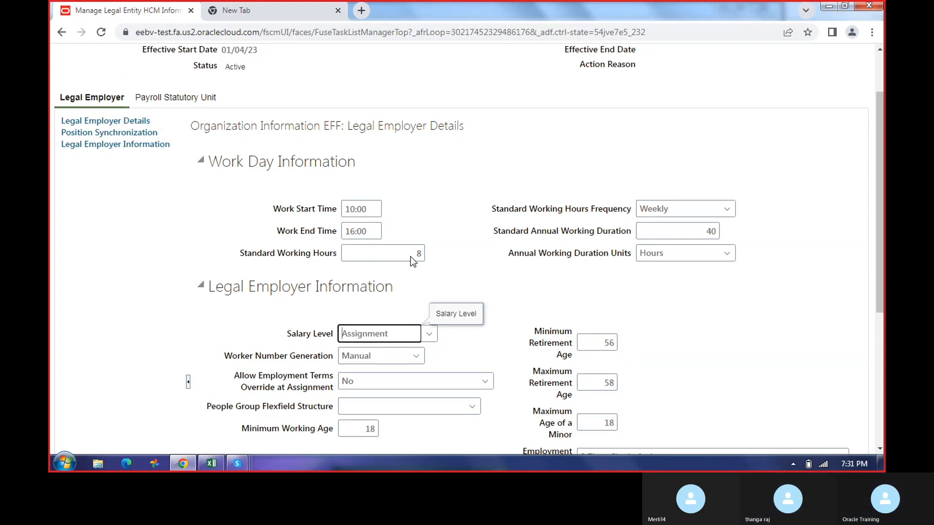
pyautogui.scroll(-3, 482, 258)
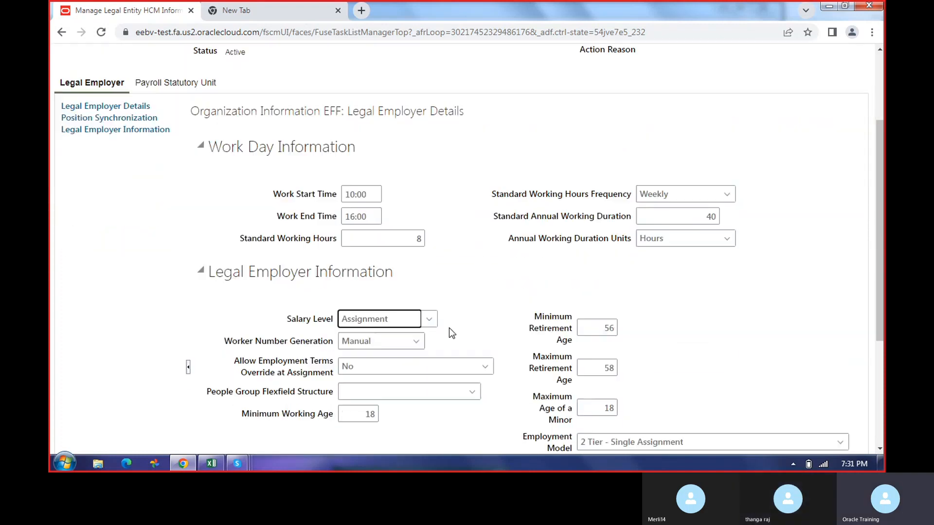
# Examine the Salary Level choices available for the JIO communications HQ legal employer.
pyautogui.click(433, 317)
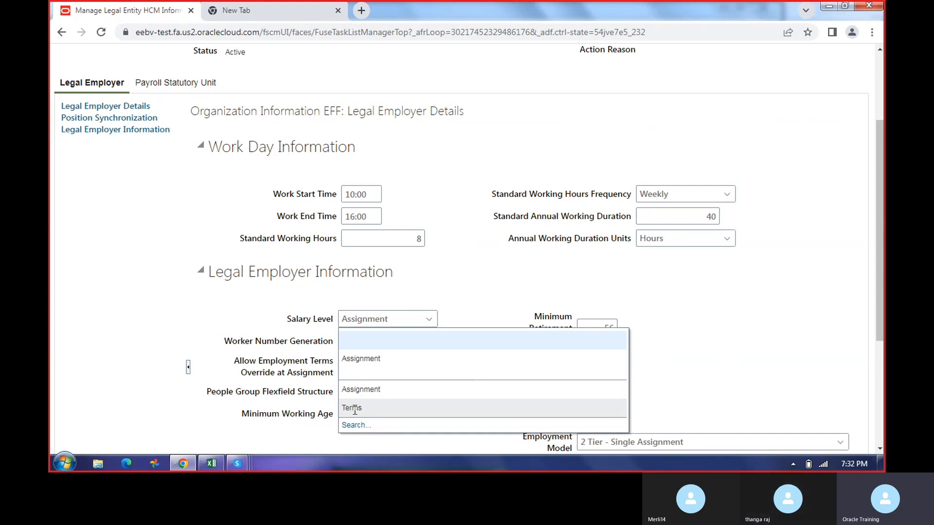
pyautogui.click(353, 410)
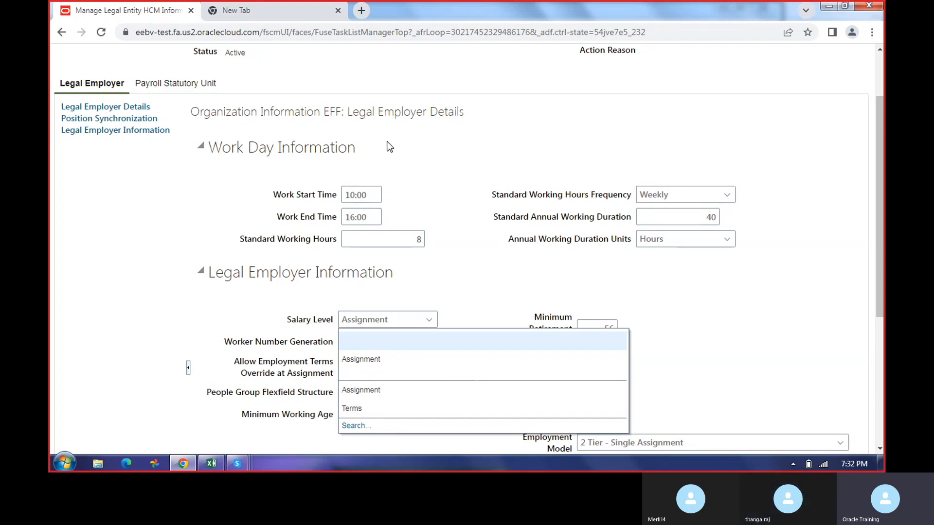
pyautogui.scroll(3, 267, 133)
pyautogui.moveTo(208, 119); pyautogui.dragTo(410, 120)
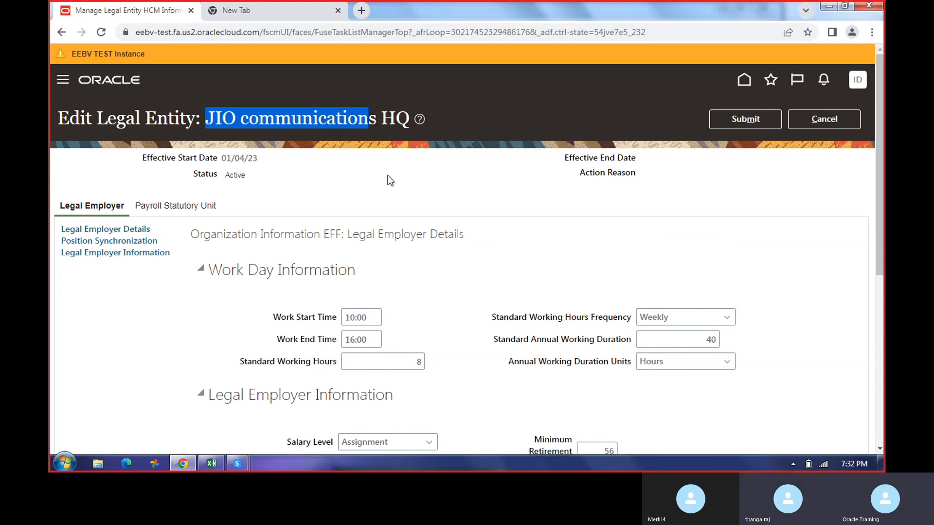
pyautogui.scroll(-3, 413, 217)
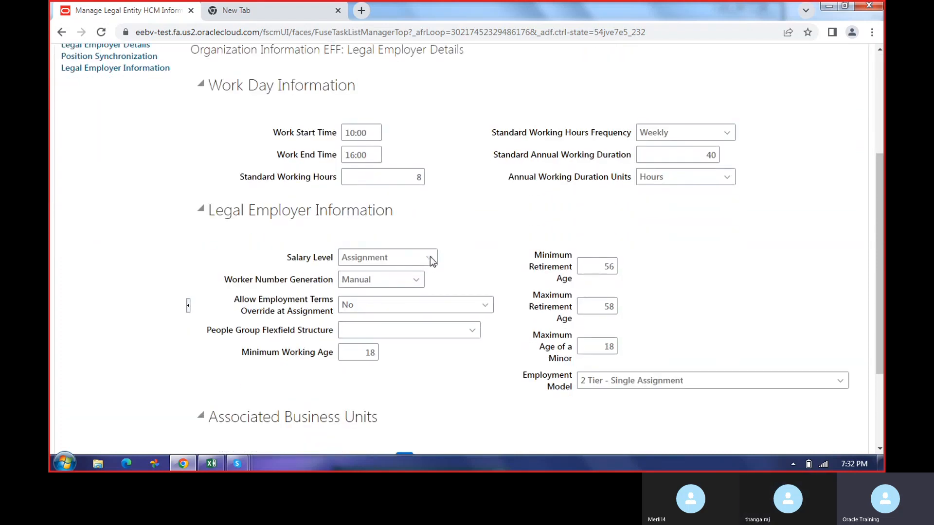
pyautogui.click(430, 257)
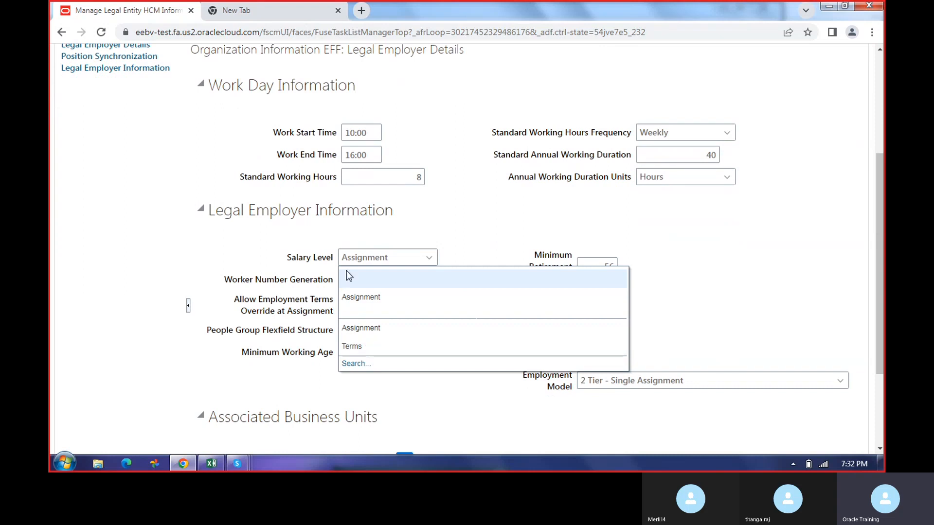
pyautogui.scroll(4, 448, 174)
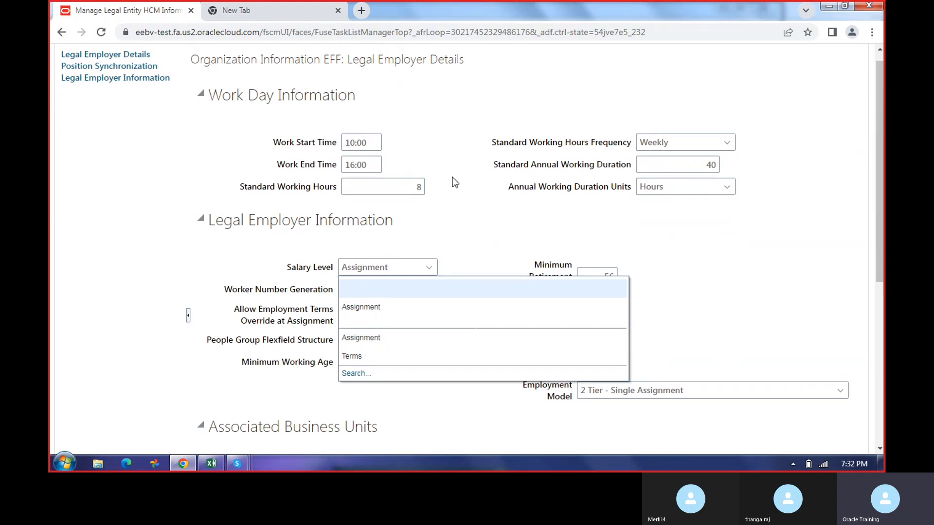
pyautogui.moveTo(207, 119); pyautogui.dragTo(411, 119)
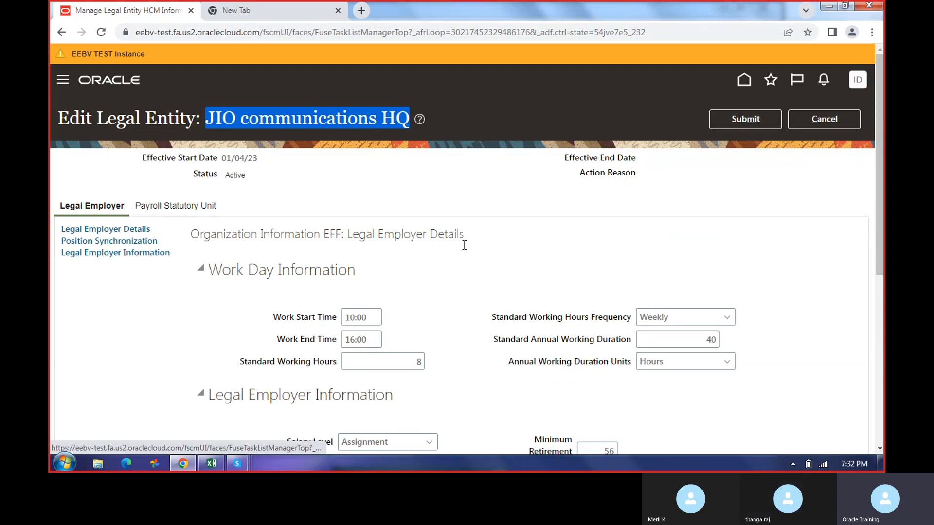
pyautogui.scroll(-6, 472, 273)
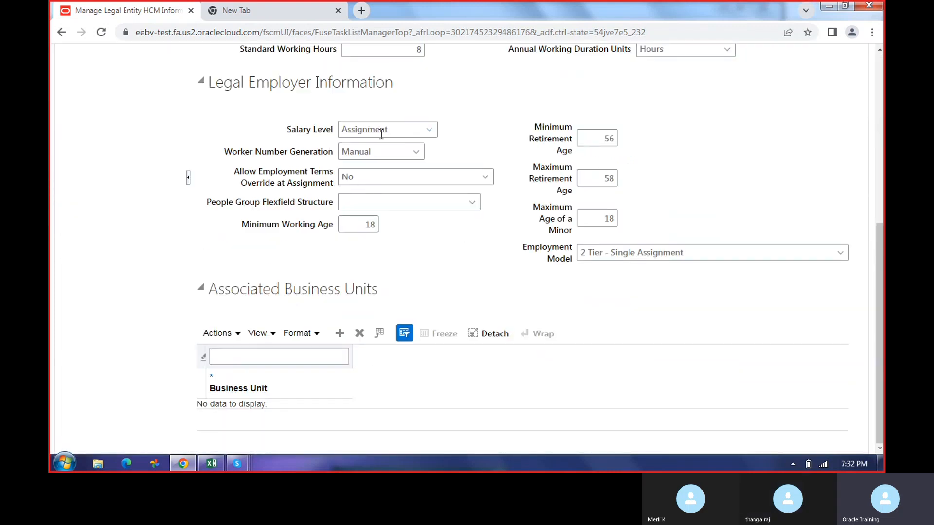
pyautogui.moveTo(287, 130); pyautogui.dragTo(332, 132)
pyautogui.click(430, 132)
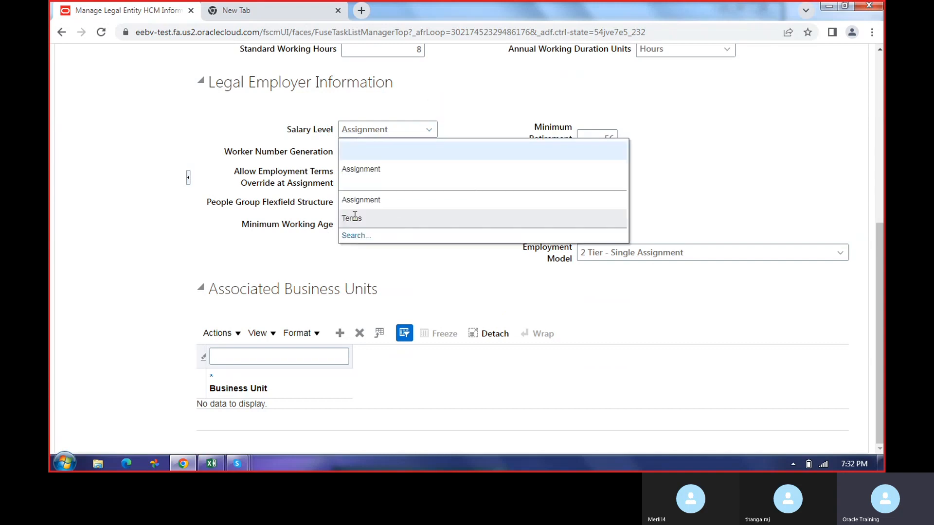
# Select Manual as the Worker Number Generation method in the Legal Employer Information.
pyautogui.click(311, 154)
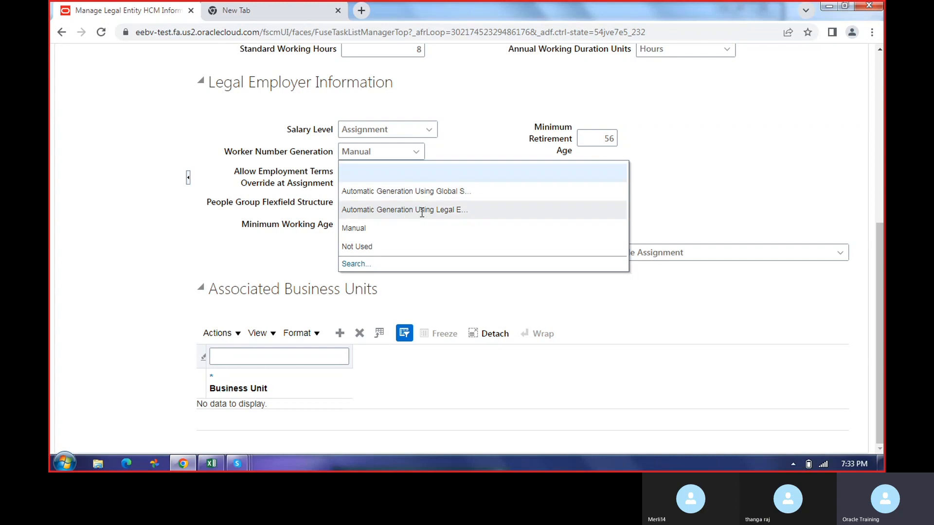
pyautogui.click(367, 229)
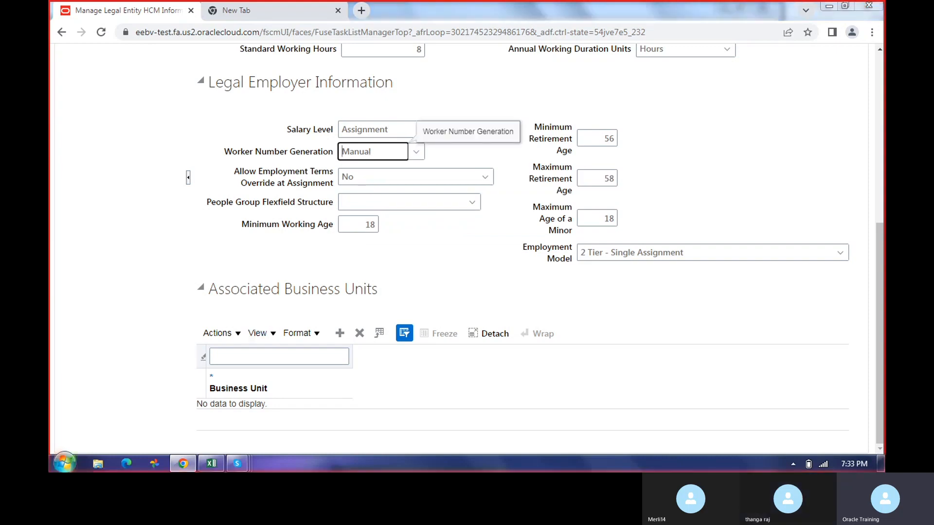
# Switch to a blank Notepad document and enter the sample number 1053 on its first line.
pyautogui.press('super')
pyautogui.click(112, 232)
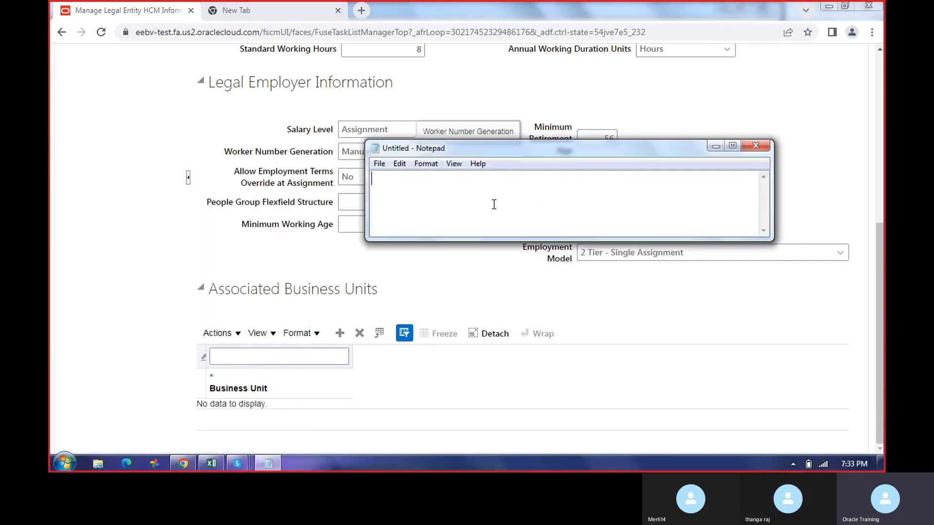
pyautogui.write('1053')
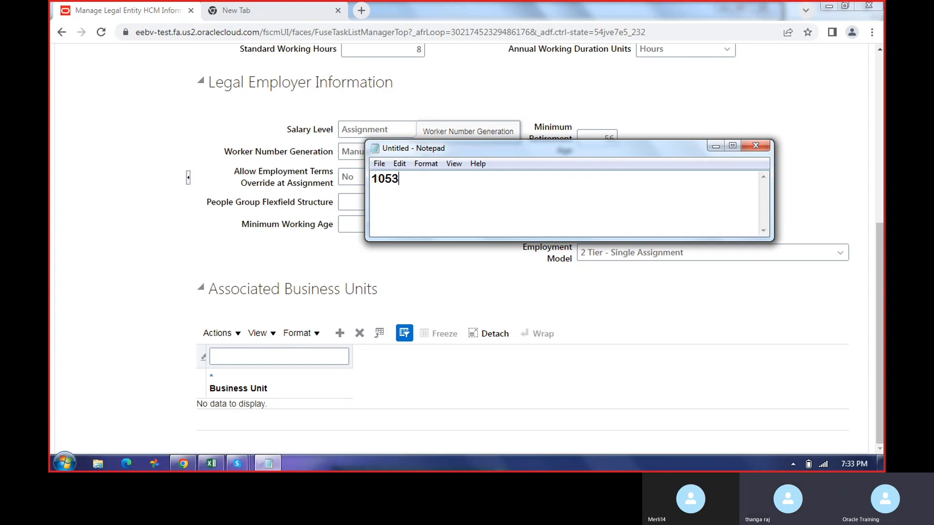
pyautogui.press('Return')
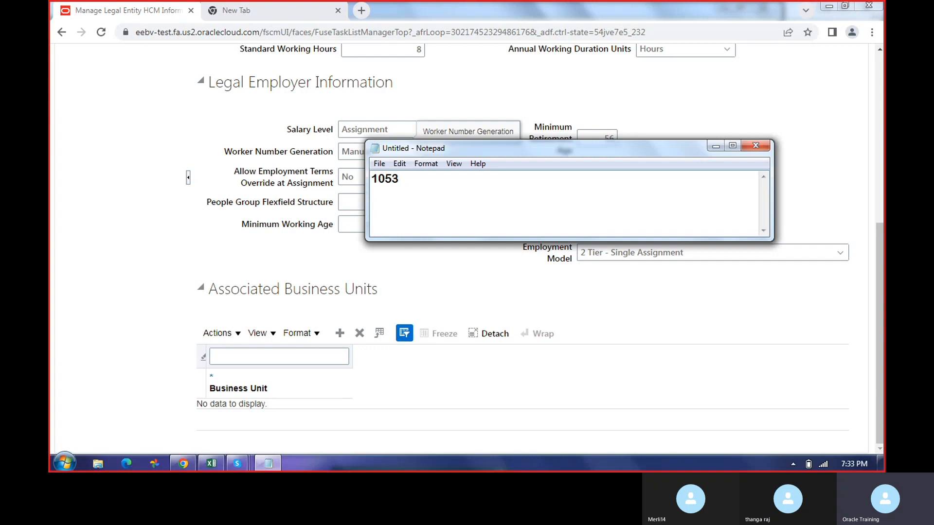
# Add the sample worker number E1053 on a separate line in Notepad and return to the legal entity page.
pyautogui.write('e1053')
pyautogui.press('Left')
pyautogui.press('Left')
pyautogui.press('Left')
pyautogui.press('Left')
pyautogui.press('BackSpace')
pyautogui.write('E')
pyautogui.moveTo(425, 208); pyautogui.dragTo(370, 207)
pyautogui.click(285, 154)
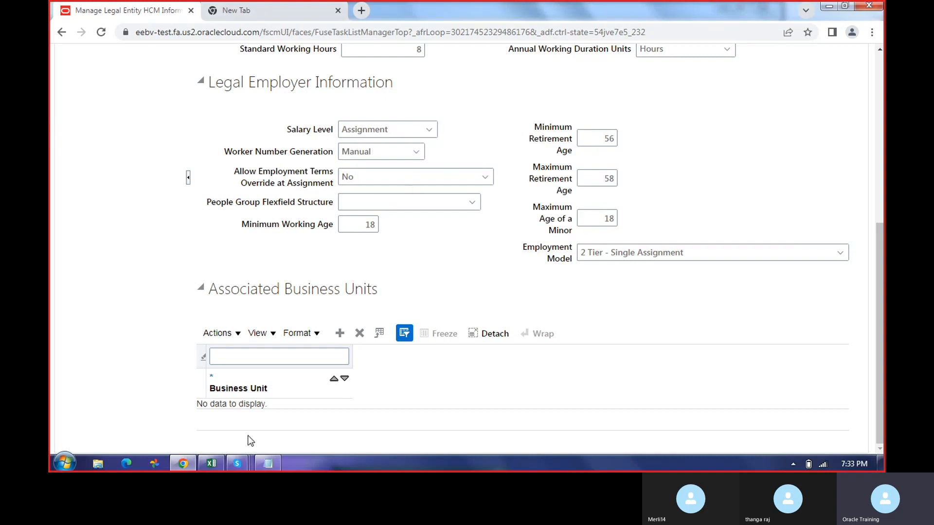
# In the Notepad notes, append "-Hire" after 1053 and add the line "Hire - 1054" beneath it.
pyautogui.click(268, 463)
pyautogui.moveTo(401, 179); pyautogui.dragTo(359, 180)
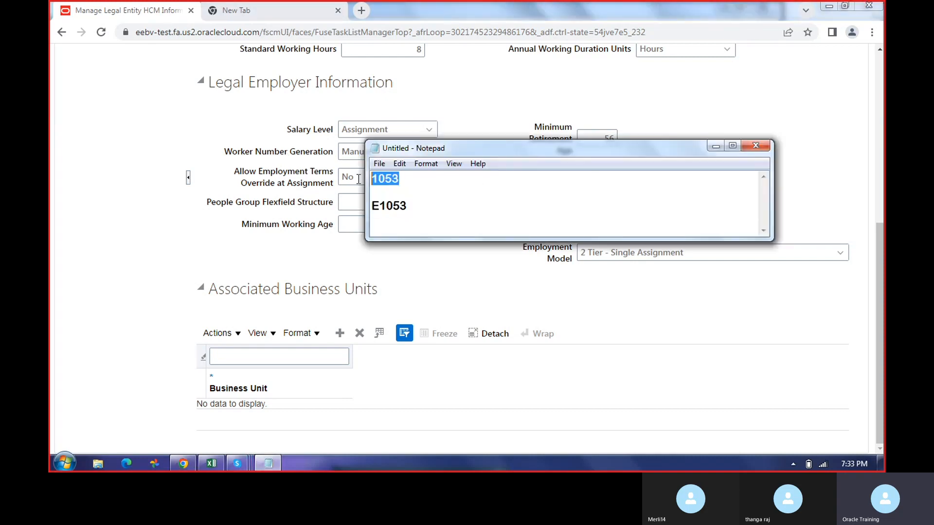
pyautogui.click(399, 180)
pyautogui.write('-')
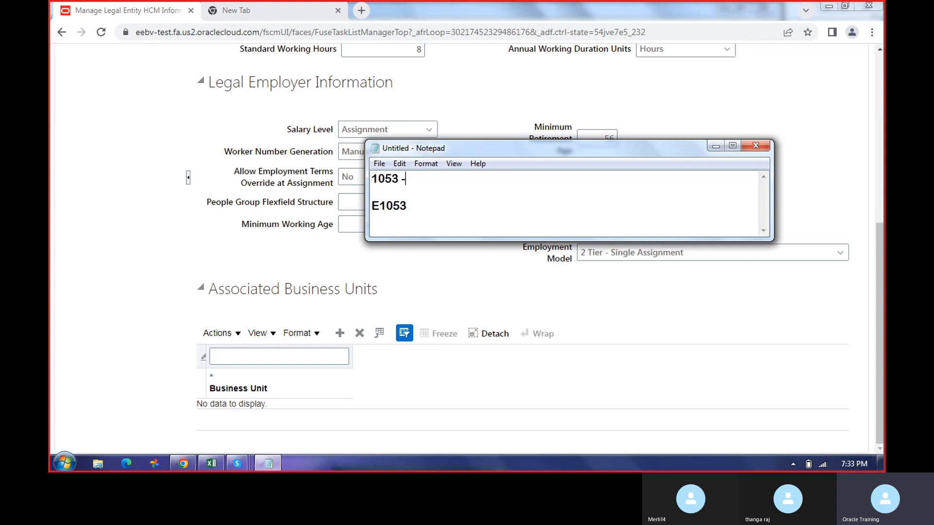
pyautogui.write('Hire')
pyautogui.press('Return')
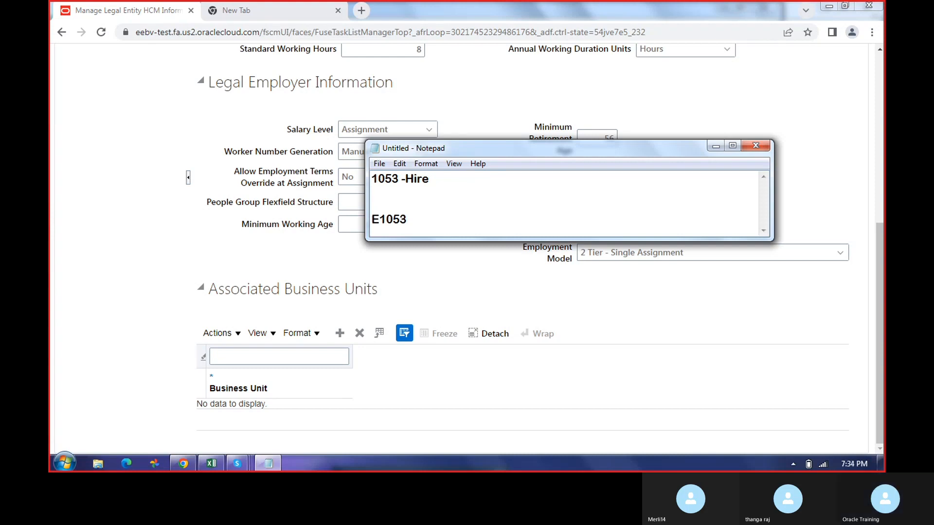
pyautogui.write('Hire -')
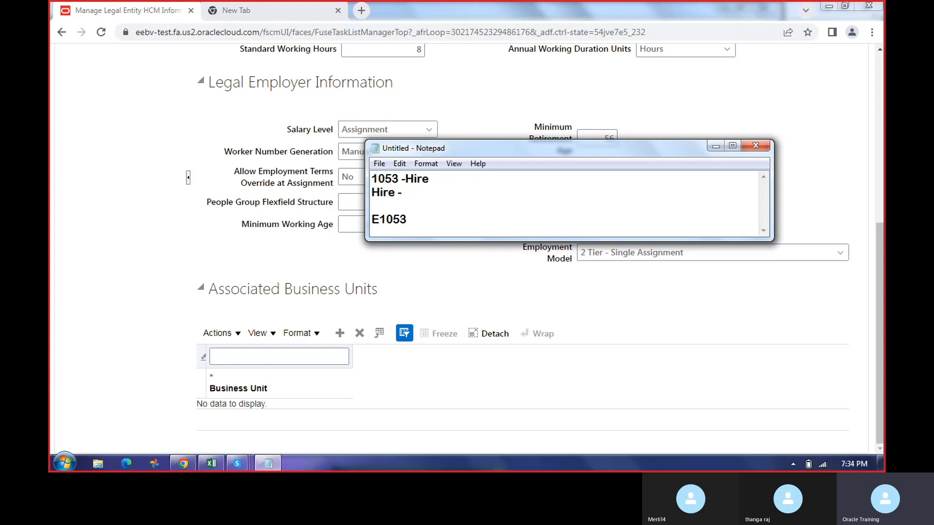
pyautogui.write(' 1054')
# Return to the legal entity page and examine the Worker Number Generation choices.
pyautogui.click(347, 153)
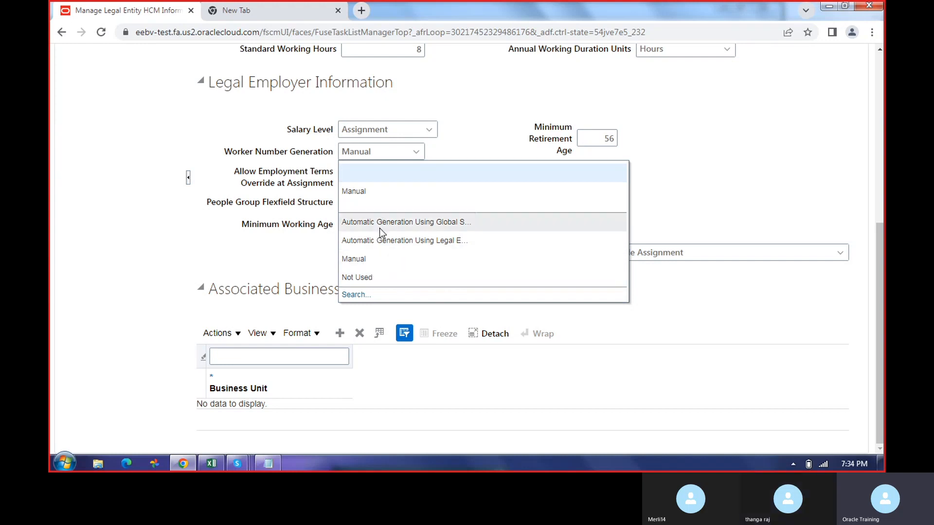
pyautogui.click(280, 240)
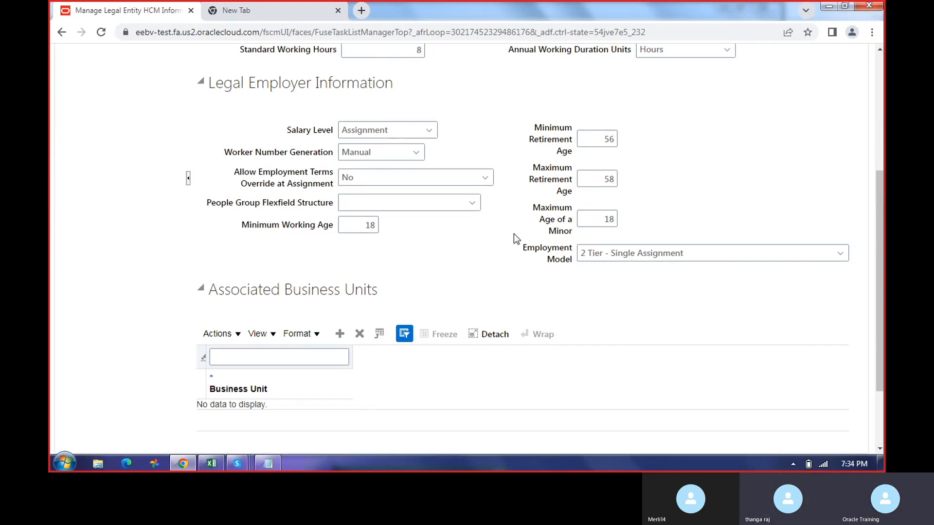
pyautogui.scroll(3, 514, 237)
pyautogui.scroll(-3, 514, 232)
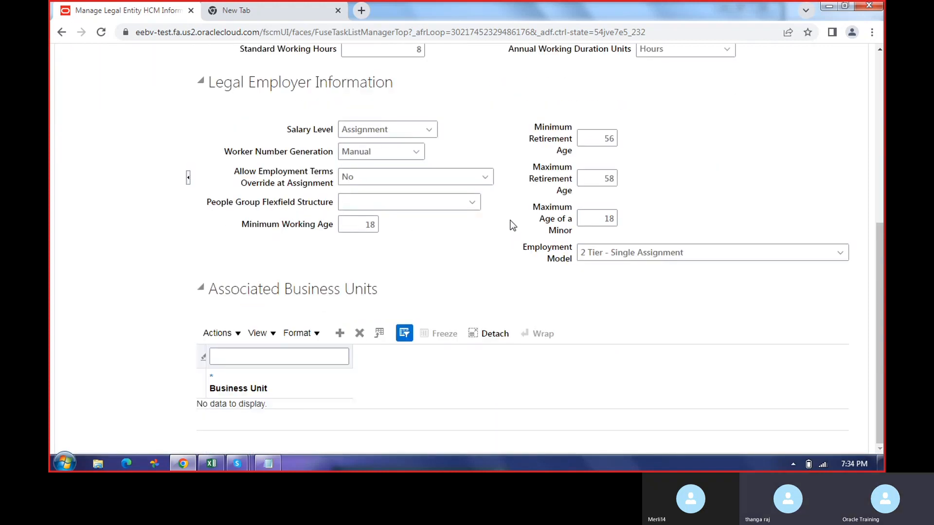
# Set the Employment Model in the Legal Employer Information to 2 Tier - Multiple Assignment.
pyautogui.click(844, 254)
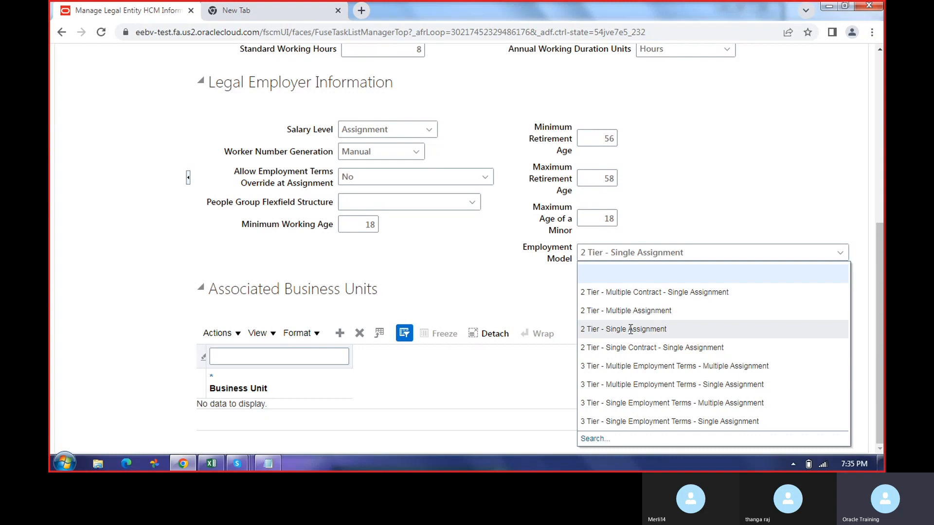
pyautogui.click(602, 310)
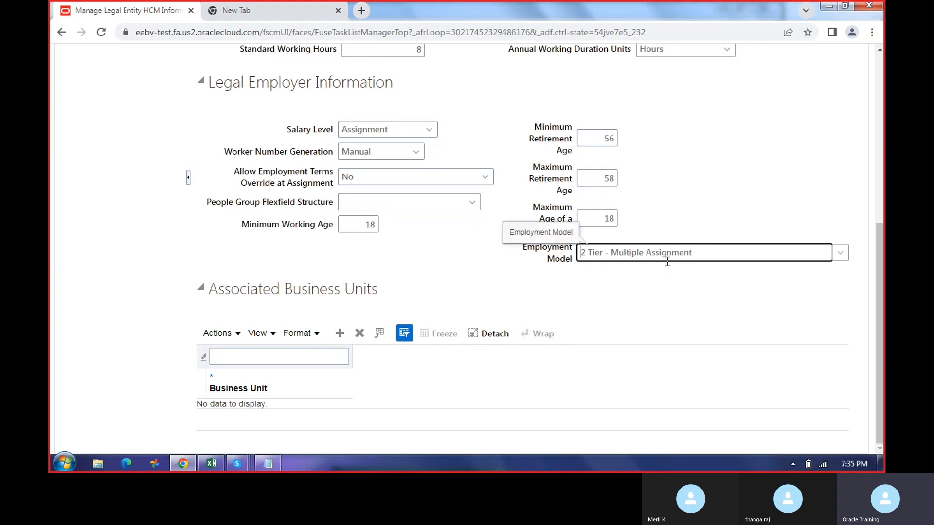
pyautogui.click(838, 253)
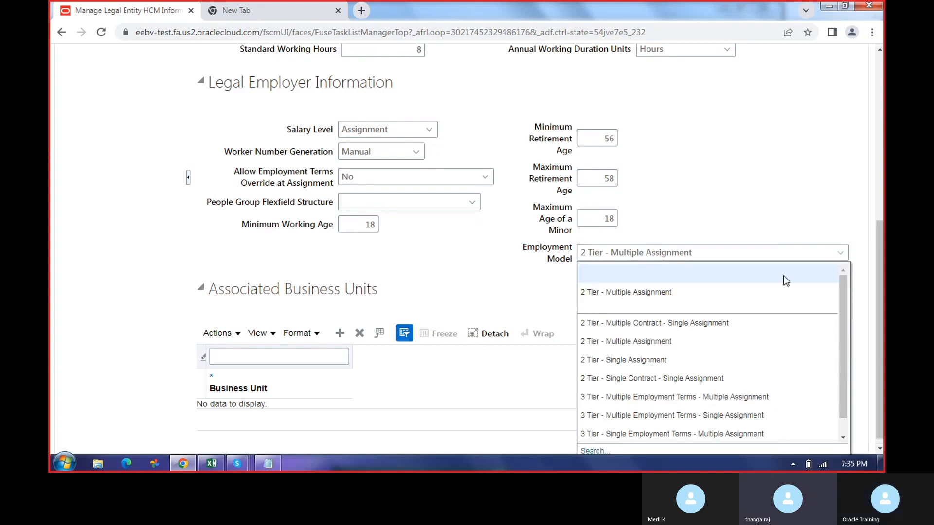
pyautogui.click(467, 288)
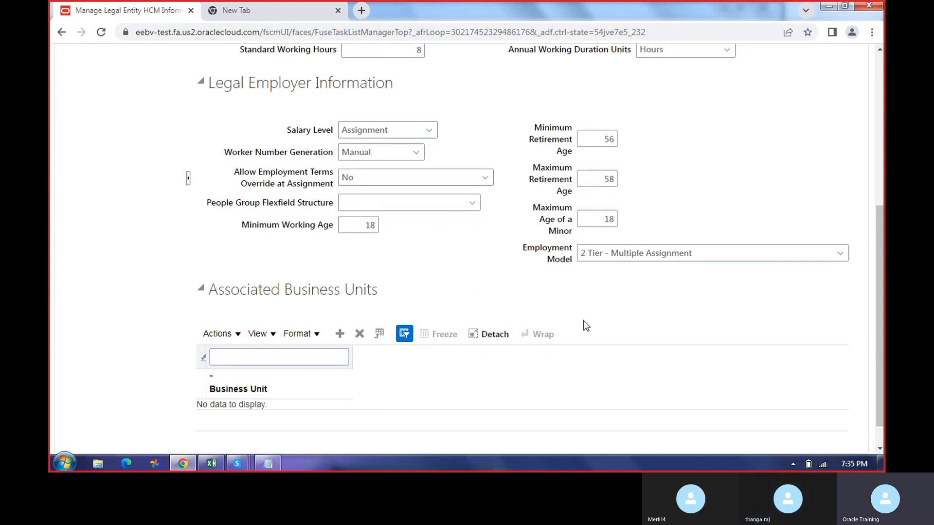
pyautogui.scroll(4, 583, 321)
pyautogui.scroll(-4, 585, 321)
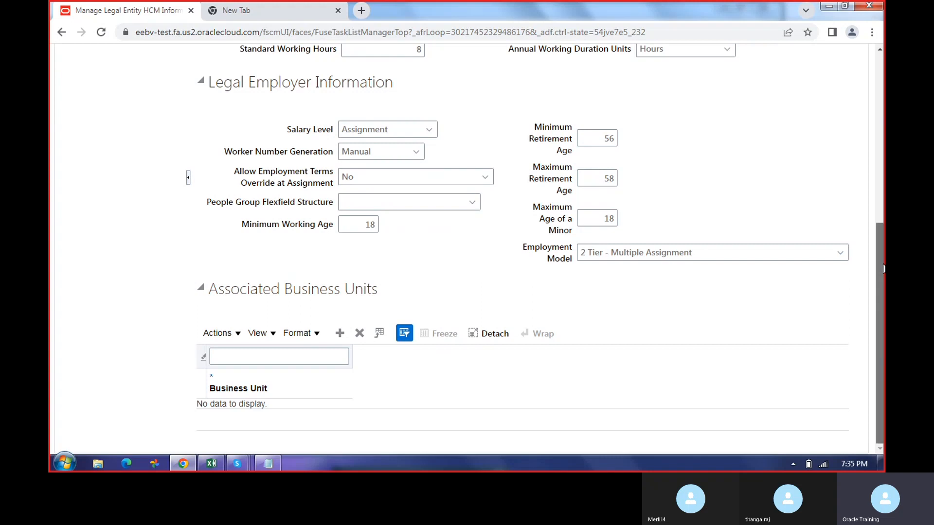
pyautogui.moveTo(883, 307)
pyautogui.mouseDown()
pyautogui.moveTo(884, 151)
pyautogui.moveTo(885, 301)
pyautogui.mouseUp()
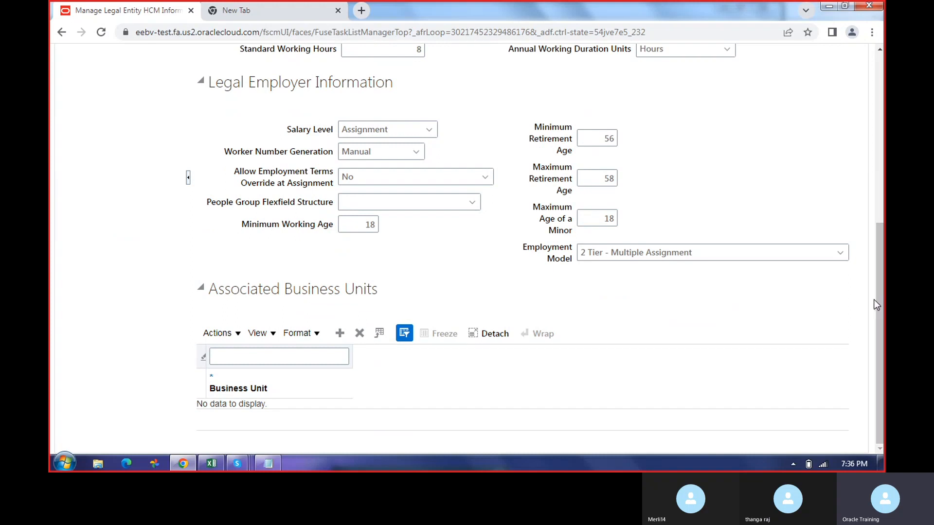
pyautogui.moveTo(884, 342); pyautogui.dragTo(884, 308)
pyautogui.click(840, 254)
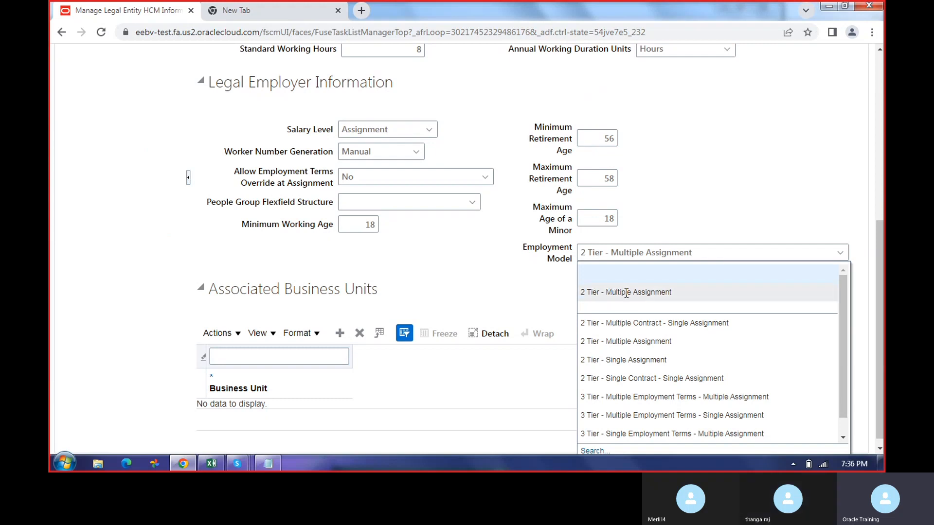
pyautogui.click(626, 293)
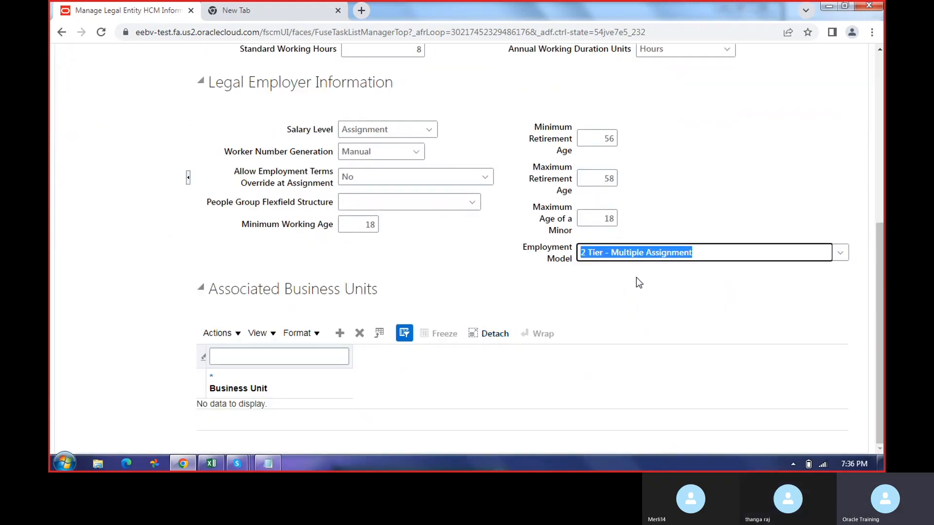
# Review the Work Day Information and Legal Employer Information entered for the JIO communications HQ legal entity.
pyautogui.scroll(5, 373, 194)
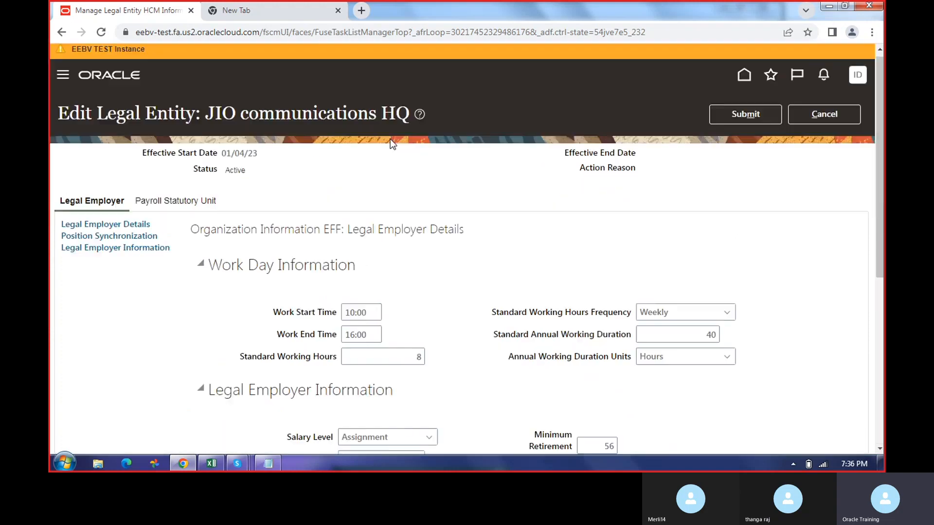
pyautogui.scroll(-3, 700, 291)
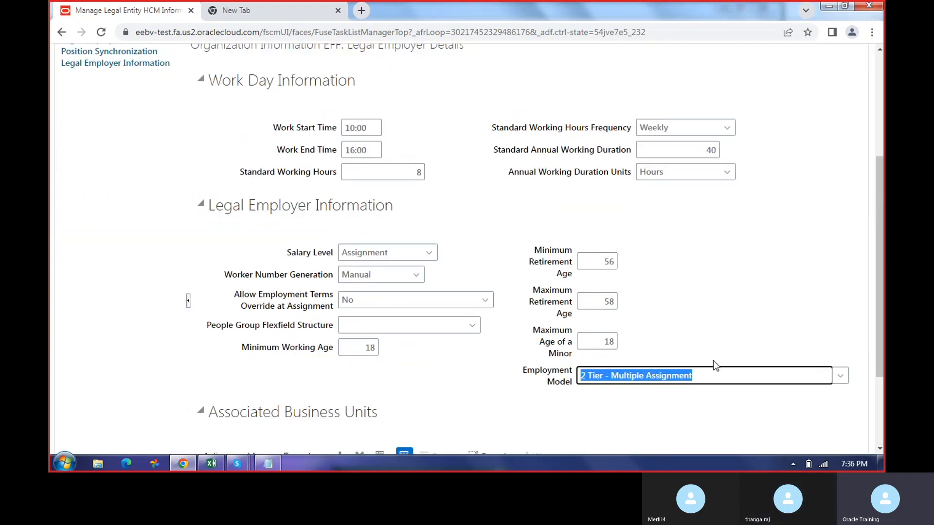
pyautogui.scroll(4, 206, 106)
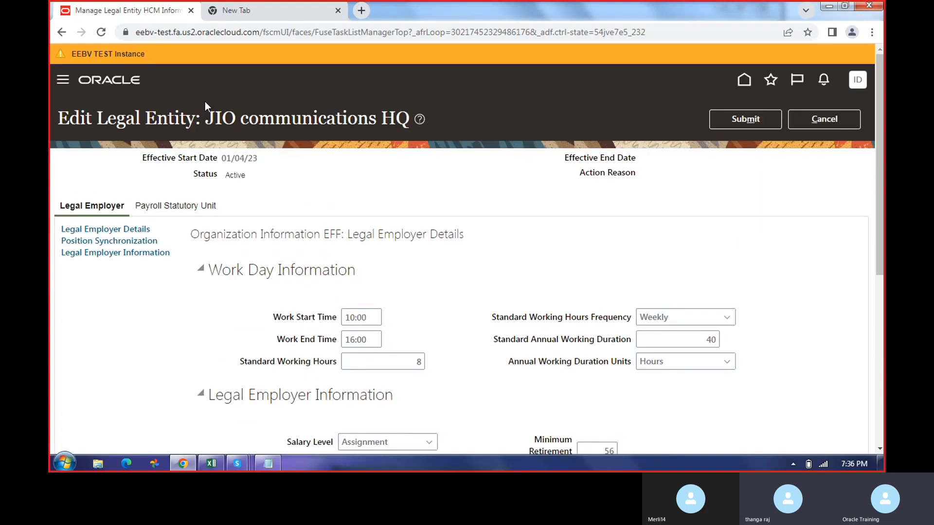
pyautogui.moveTo(205, 117); pyautogui.dragTo(471, 119)
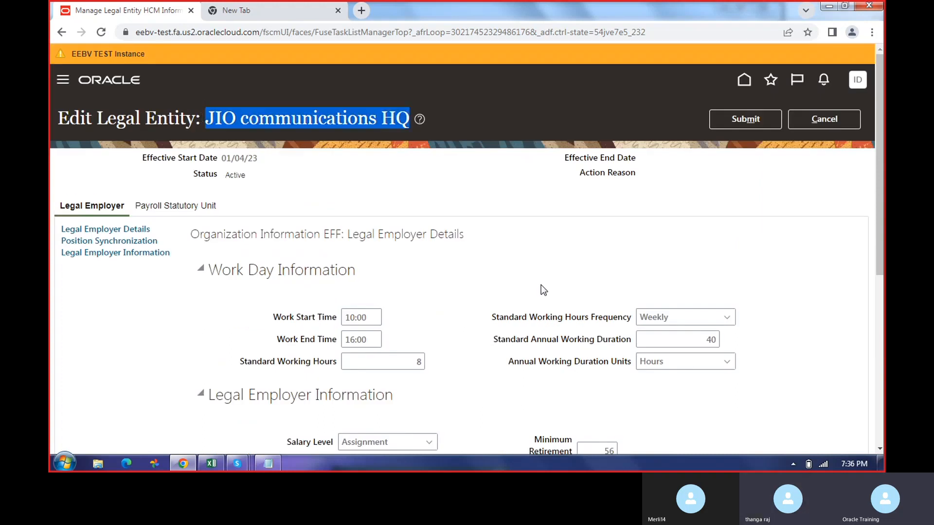
pyautogui.scroll(-6, 543, 290)
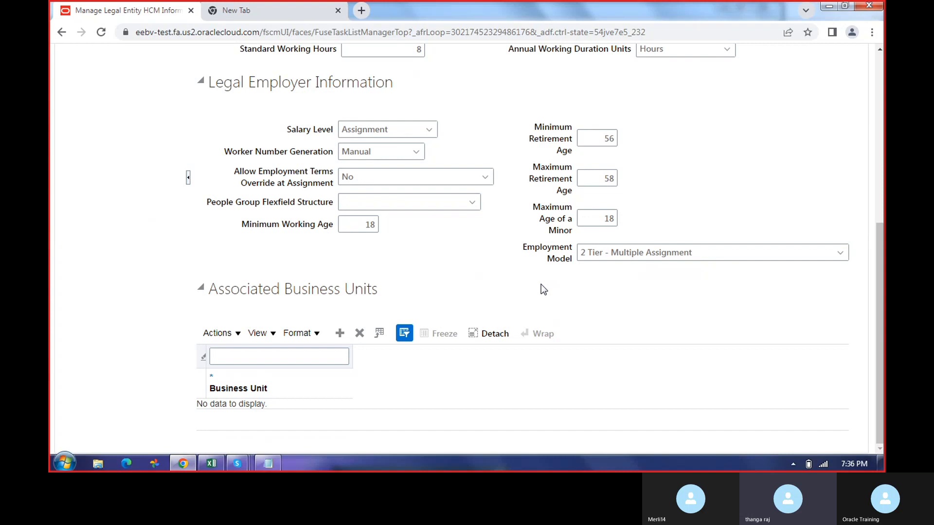
pyautogui.scroll(5, 550, 273)
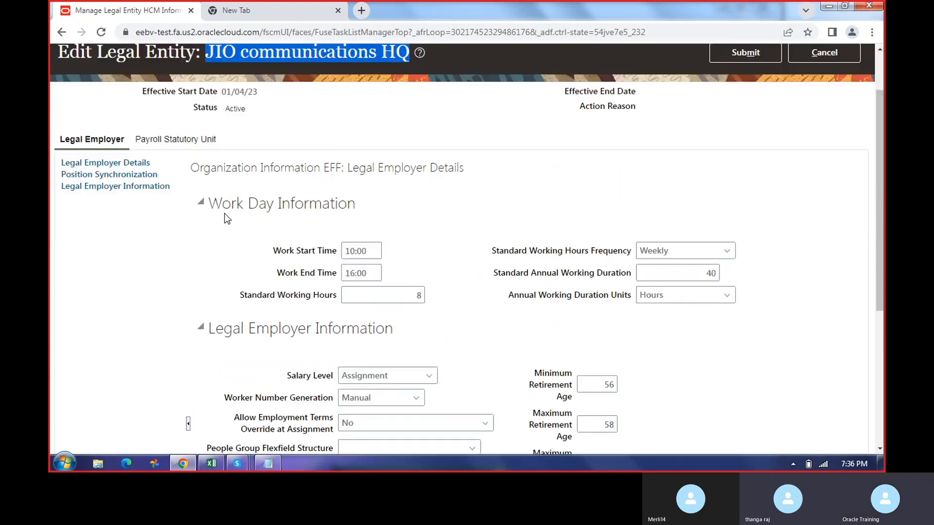
pyautogui.moveTo(172, 177); pyautogui.dragTo(364, 205)
pyautogui.moveTo(206, 53); pyautogui.dragTo(401, 54)
pyautogui.click(401, 157)
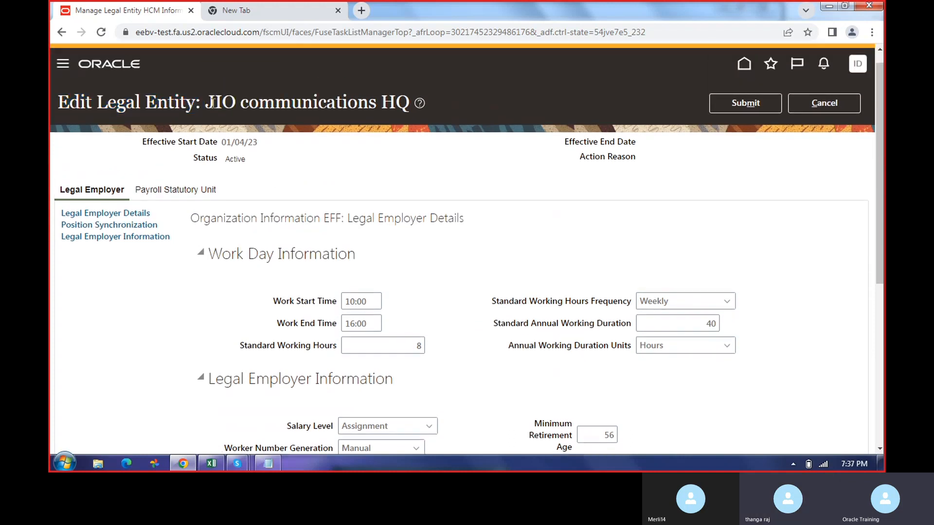
pyautogui.moveTo(208, 103); pyautogui.dragTo(408, 107)
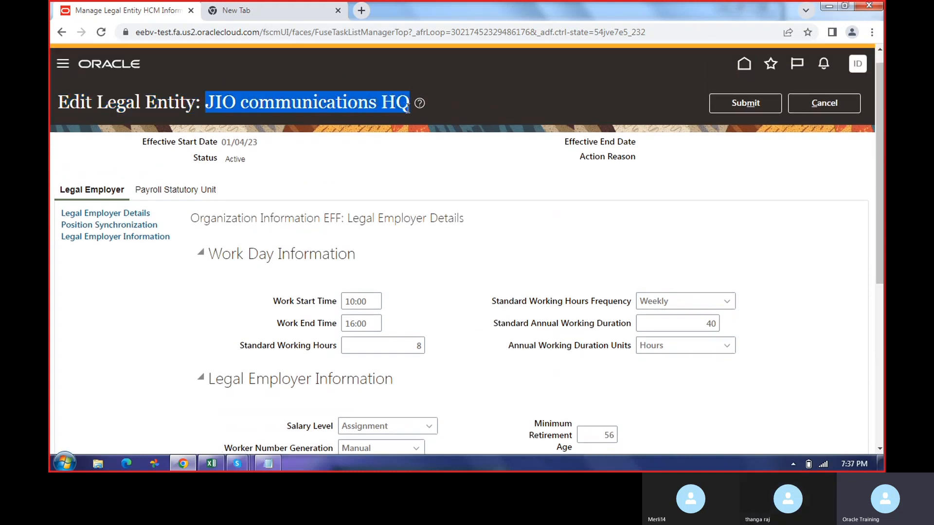
pyautogui.scroll(-3, 481, 200)
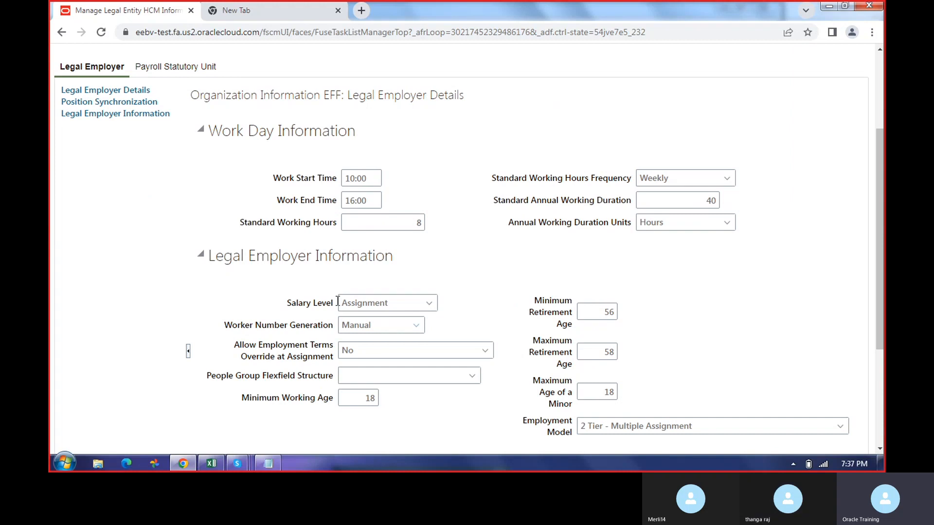
pyautogui.scroll(-3, 745, 337)
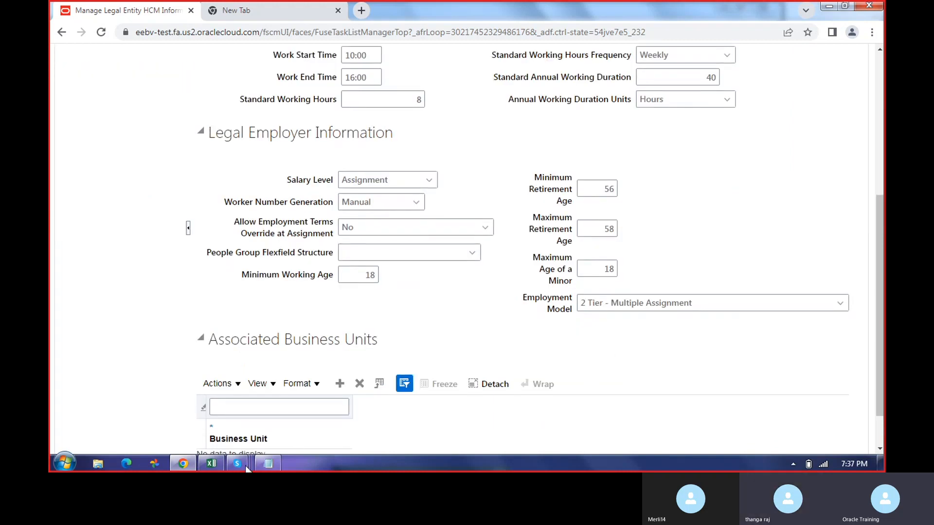
# Switch to the Core HR Session.xlsx workbook in Excel and select the blank ranges B10:B22 and D10:D21 on Sheet1.
pyautogui.click(211, 463)
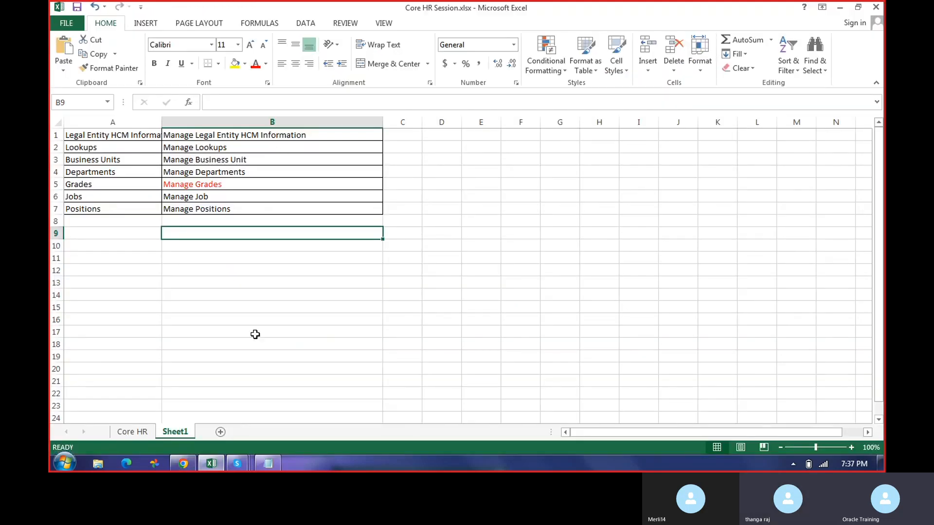
pyautogui.moveTo(223, 246); pyautogui.dragTo(229, 406)
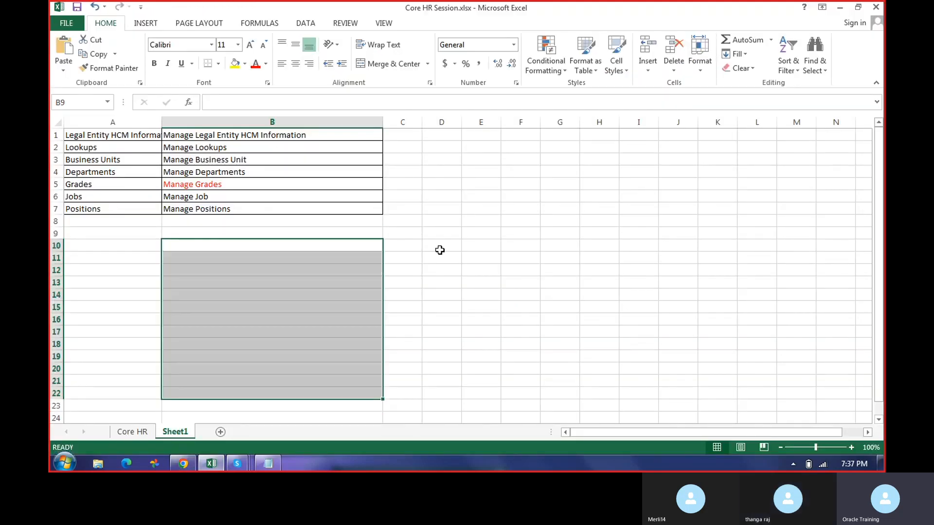
pyautogui.moveTo(440, 248); pyautogui.dragTo(438, 381)
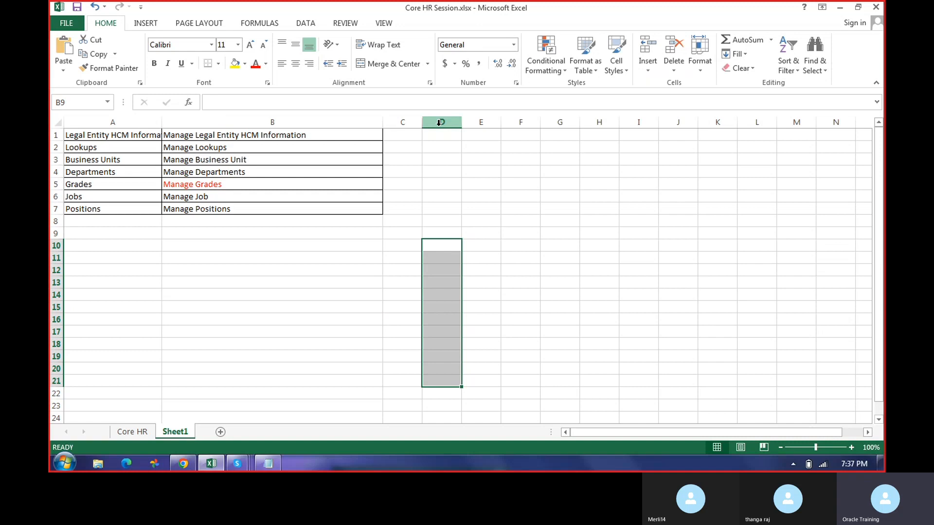
pyautogui.click(414, 256)
pyautogui.click(410, 281)
pyautogui.click(402, 320)
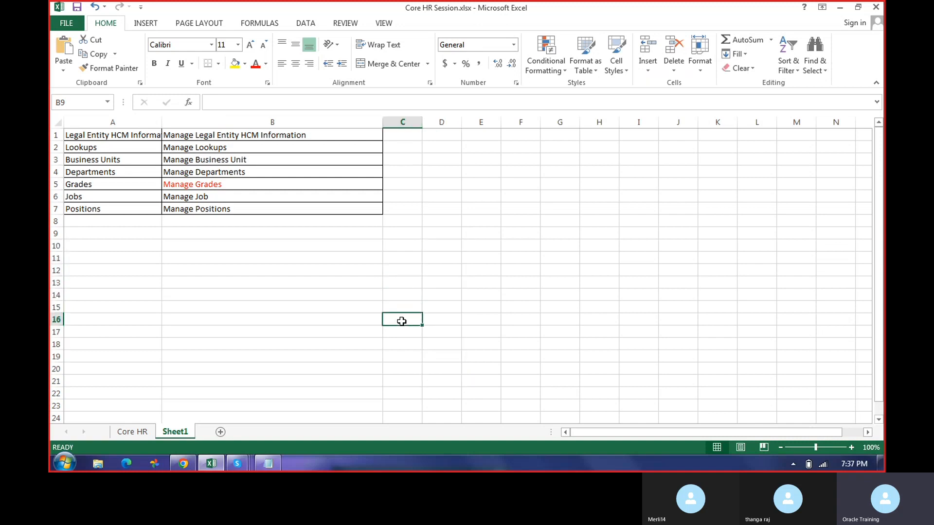
pyautogui.click(435, 321)
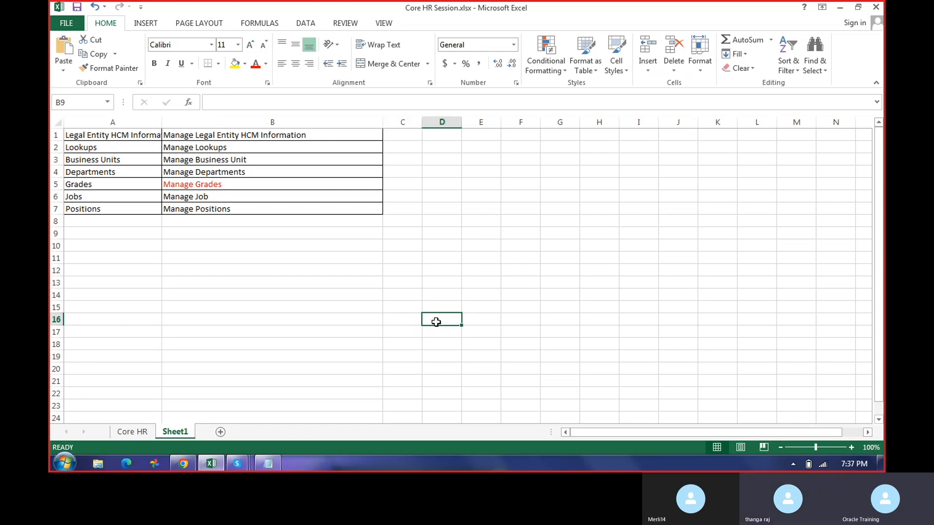
pyautogui.click(397, 321)
pyautogui.click(398, 331)
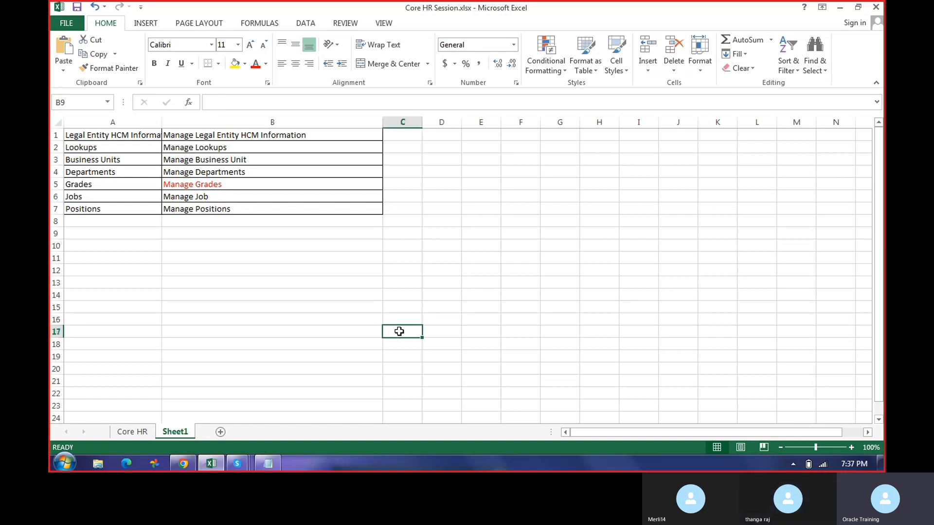
pyautogui.click(441, 333)
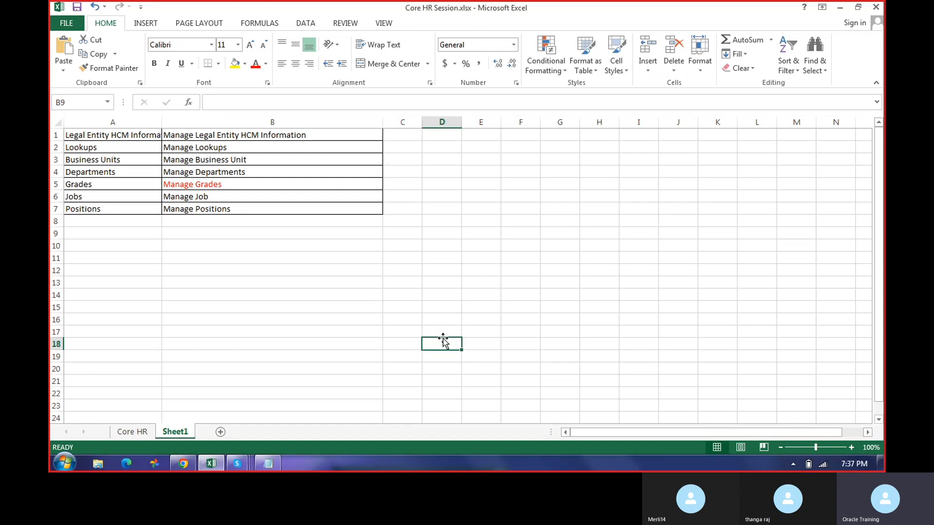
pyautogui.click(407, 362)
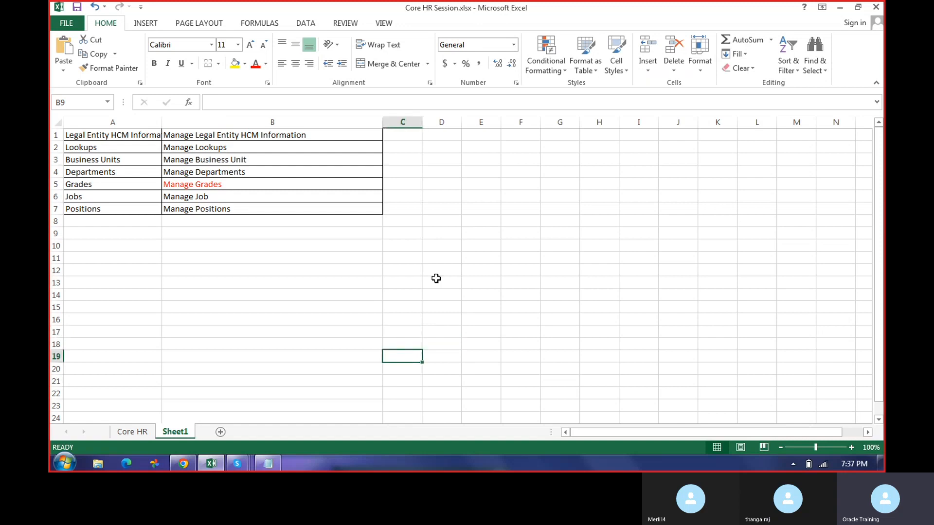
pyautogui.moveTo(394, 286); pyautogui.dragTo(442, 287)
pyautogui.moveTo(485, 316); pyautogui.dragTo(443, 392)
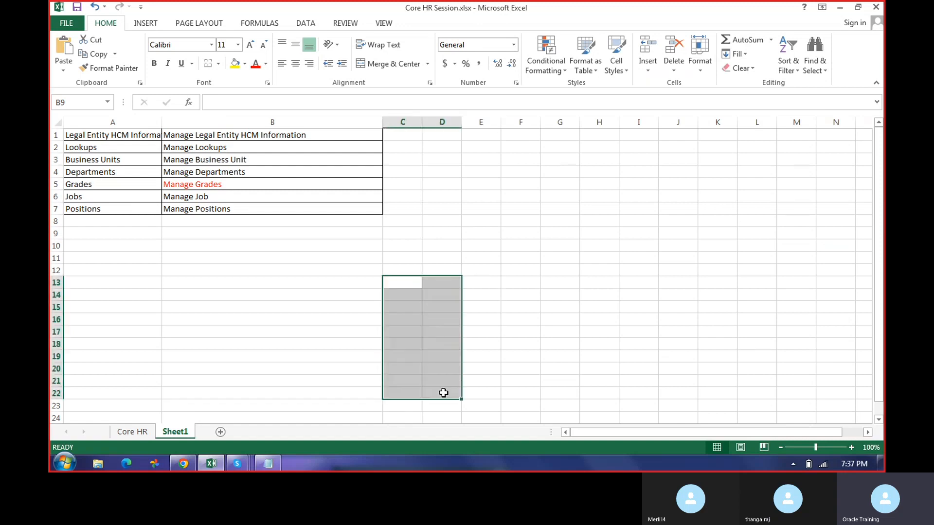
# Return to the legal entity page in the browser and review the Work Day Information, Legal Employer Information and Employment Model of JIO communications HQ.
pyautogui.click(832, 13)
pyautogui.scroll(5, 542, 297)
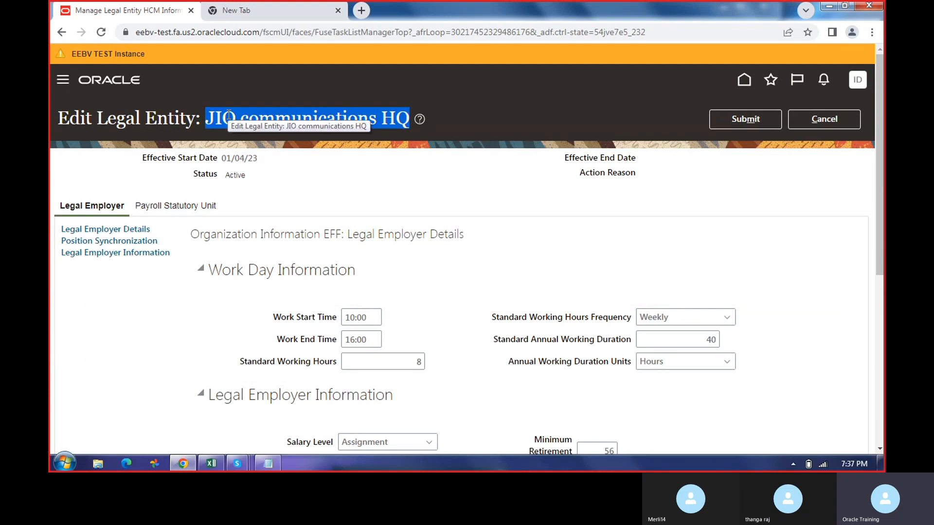
pyautogui.scroll(-6, 622, 274)
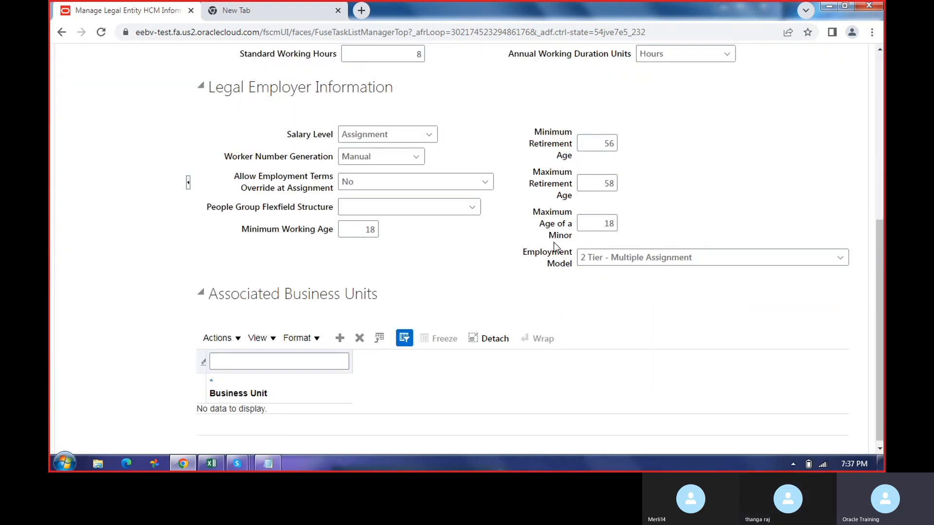
pyautogui.scroll(5, 543, 247)
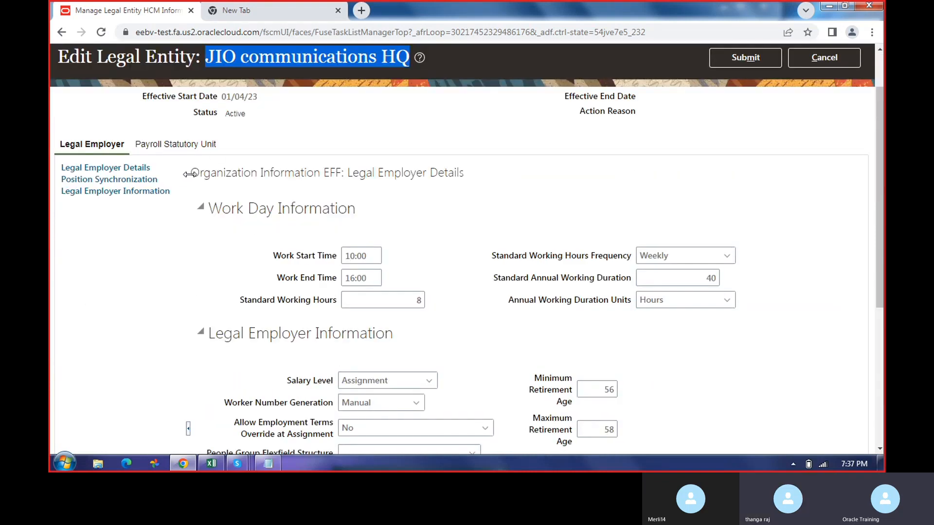
pyautogui.moveTo(192, 177); pyautogui.dragTo(232, 176)
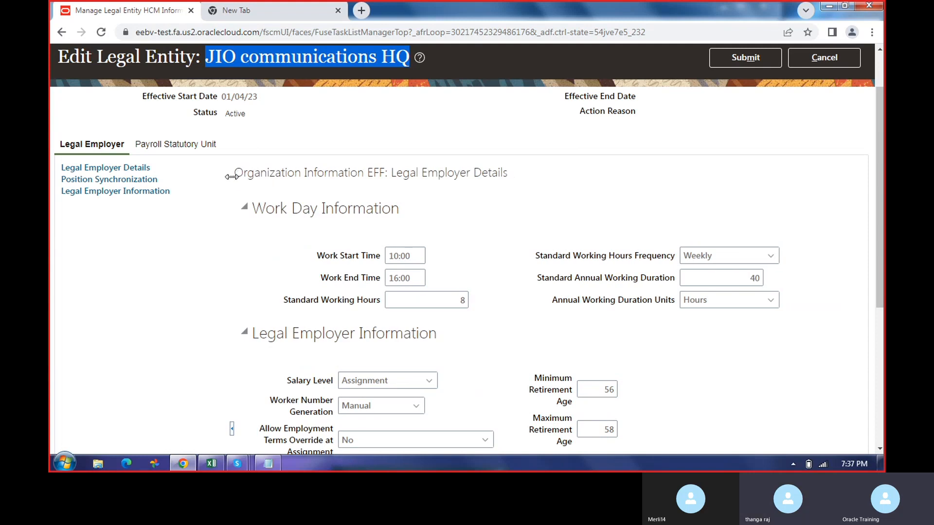
pyautogui.moveTo(134, 54); pyautogui.dragTo(196, 59)
pyautogui.scroll(3, 351, 171)
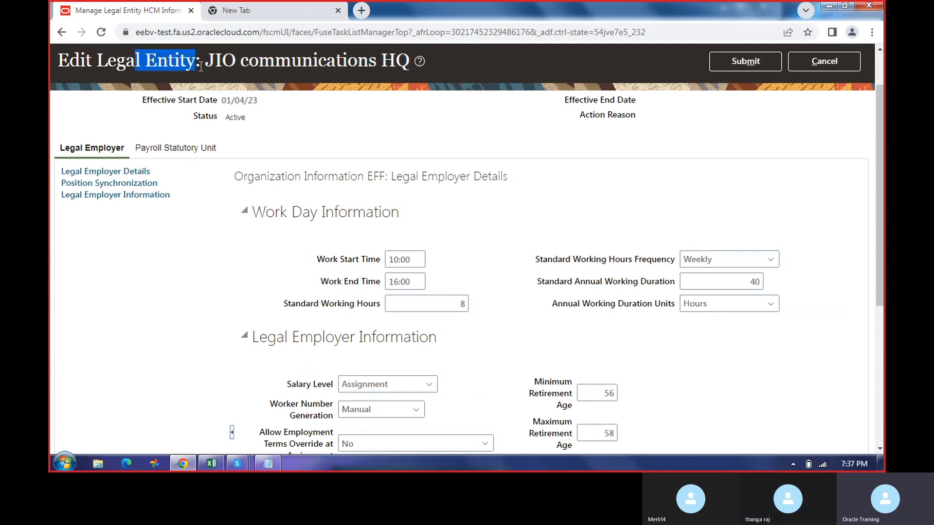
pyautogui.moveTo(216, 118); pyautogui.dragTo(405, 123)
pyautogui.scroll(-6, 541, 302)
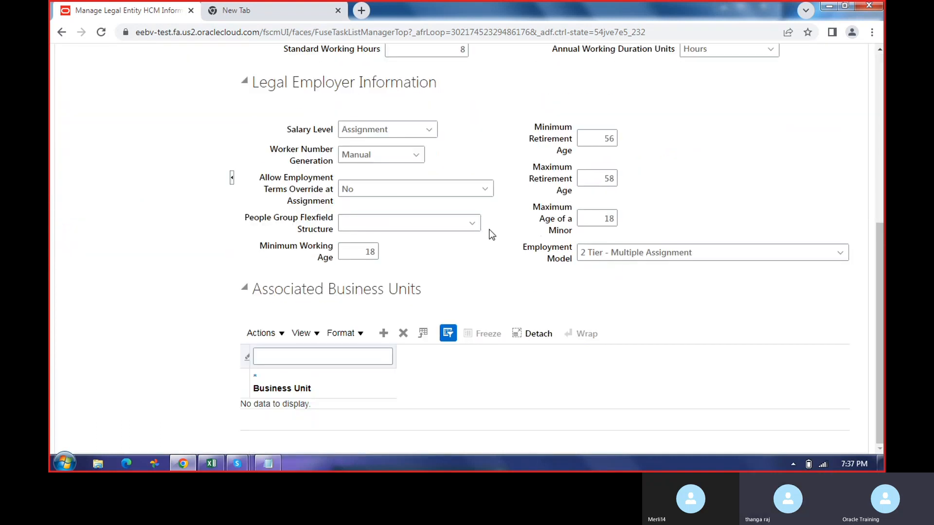
pyautogui.moveTo(528, 247); pyautogui.dragTo(588, 264)
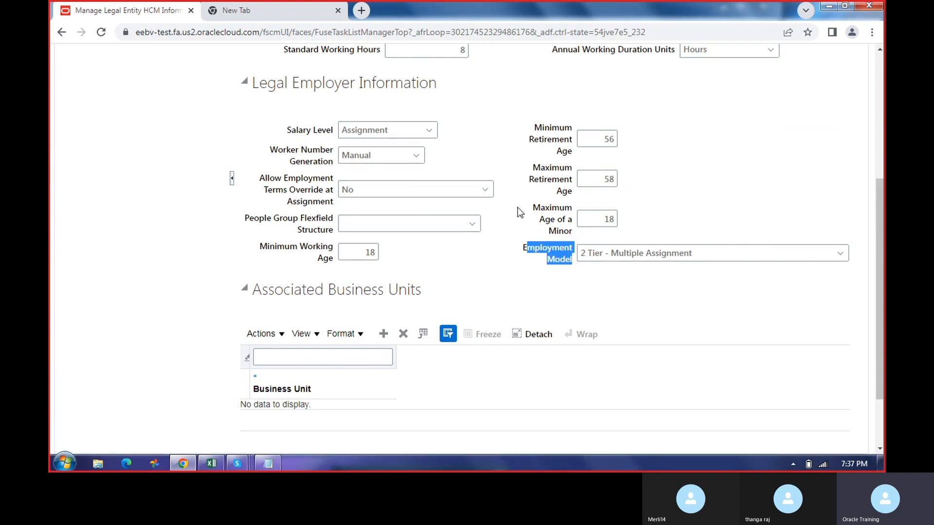
pyautogui.scroll(6, 517, 209)
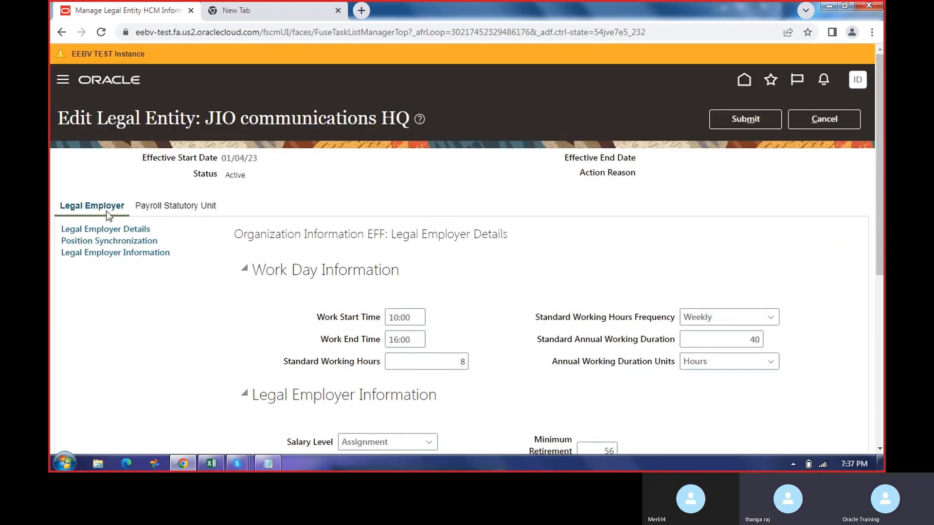
pyautogui.scroll(-4, 489, 360)
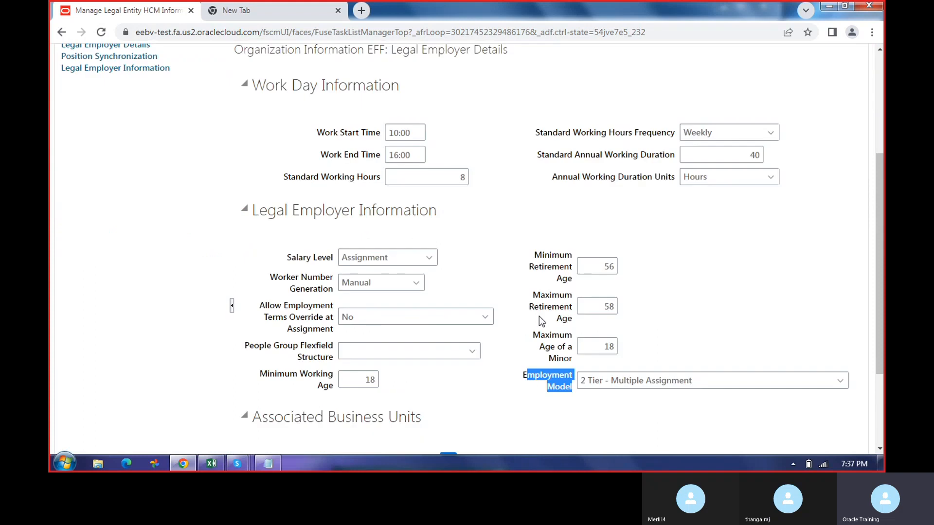
pyautogui.scroll(4, 763, 280)
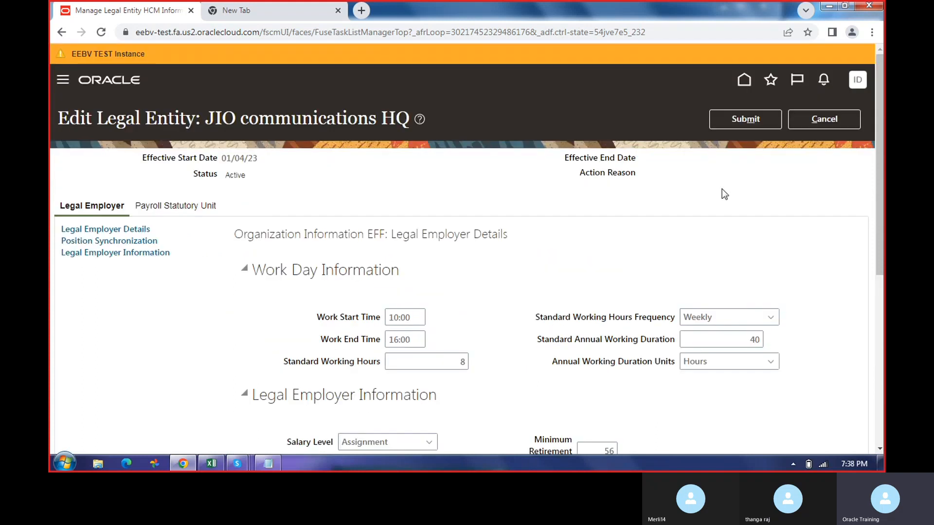
# Examine the Associated Legislative Data Group and Fiscal Year Start in the Payroll Statutory Unit details, and return to the Legal Employer details.
pyautogui.click(210, 207)
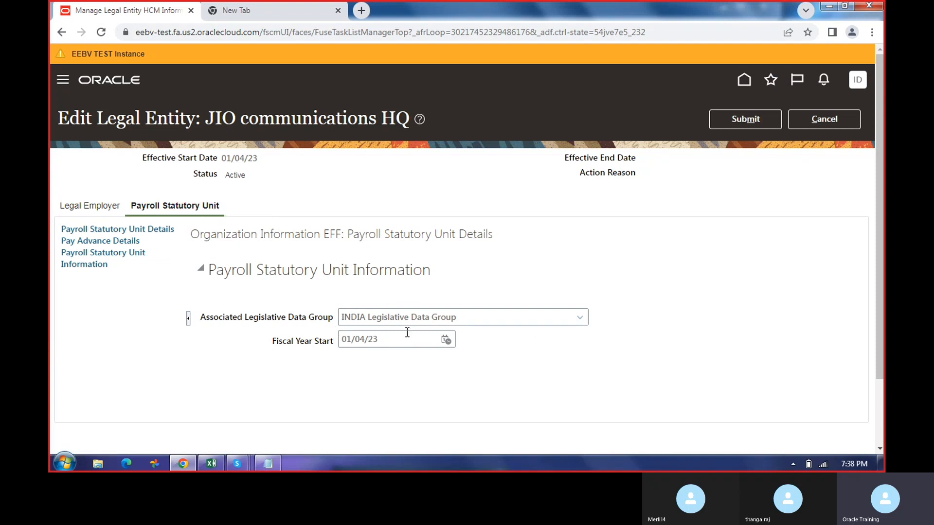
pyautogui.click(278, 320)
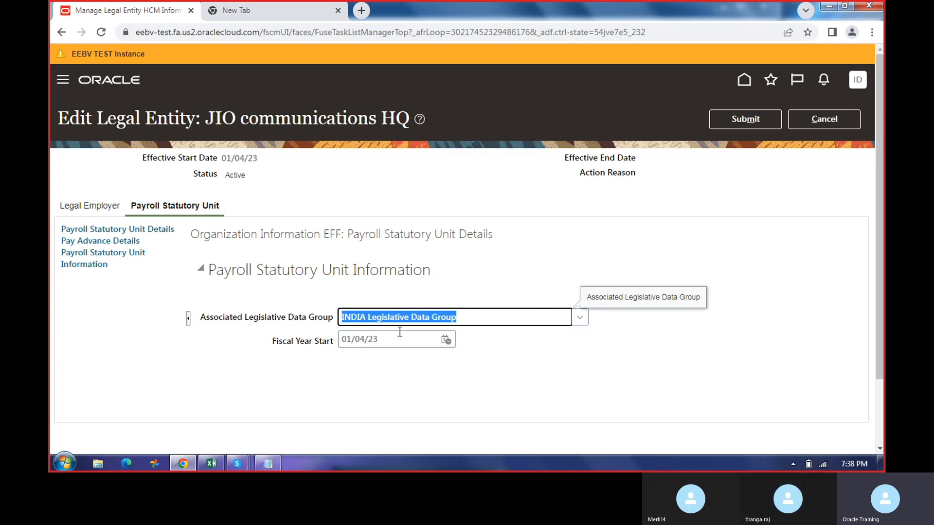
pyautogui.moveTo(162, 148); pyautogui.dragTo(438, 237)
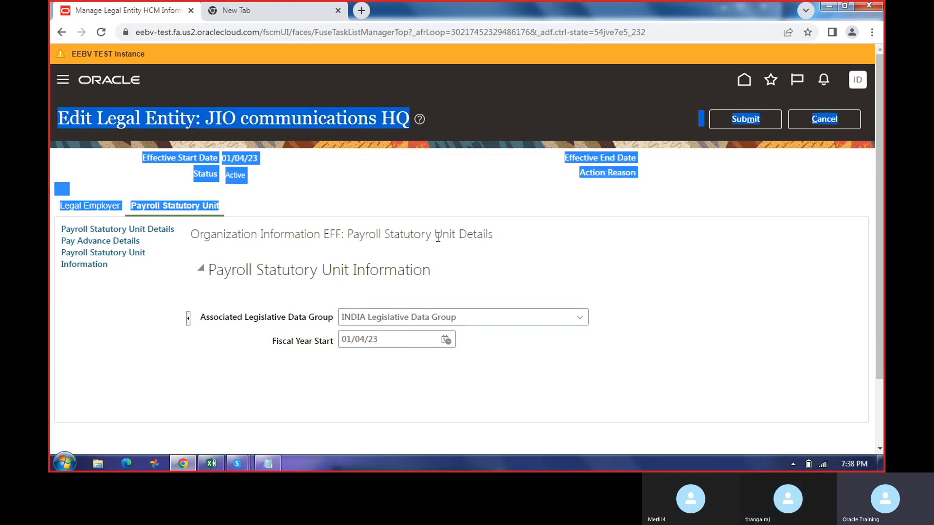
pyautogui.click(438, 237)
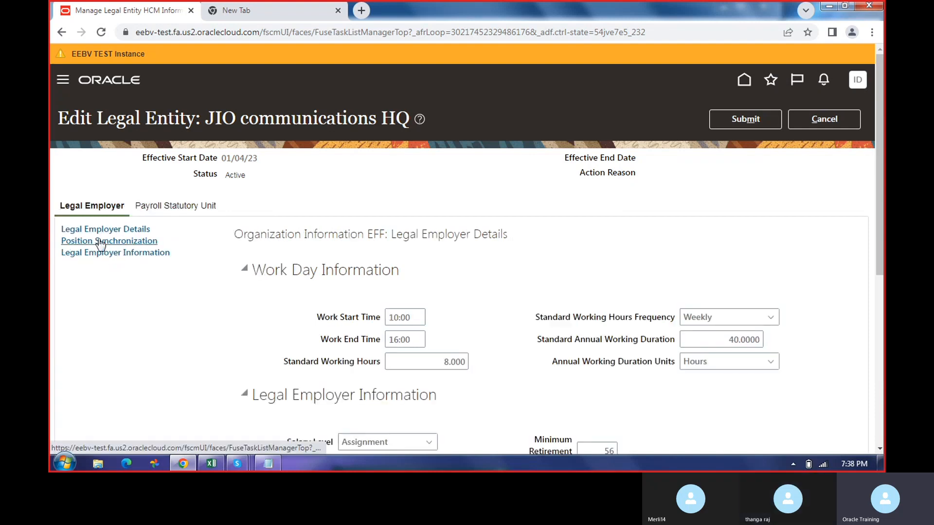
# Look through the legal employer's Position Synchronization configuration and try to cancel the legal entity edit.
pyautogui.click(94, 241)
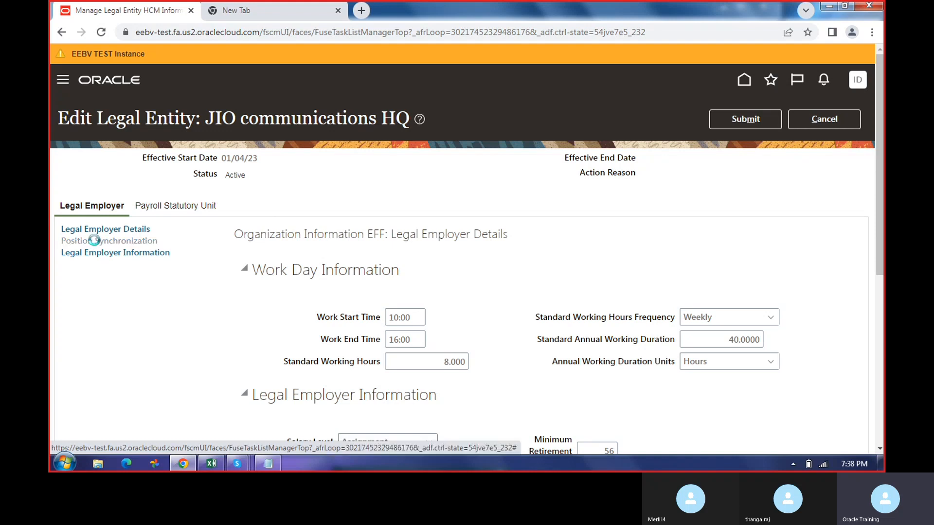
pyautogui.scroll(-2, 634, 303)
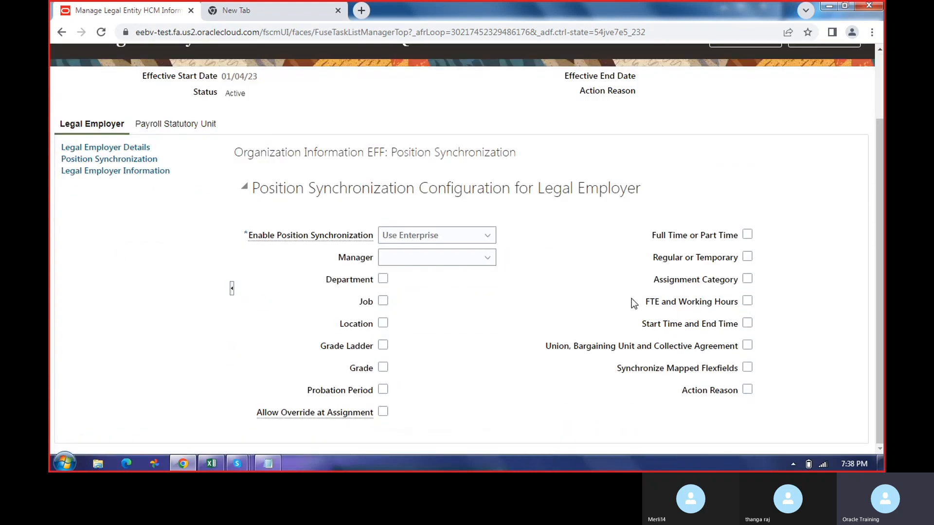
pyautogui.scroll(2, 540, 234)
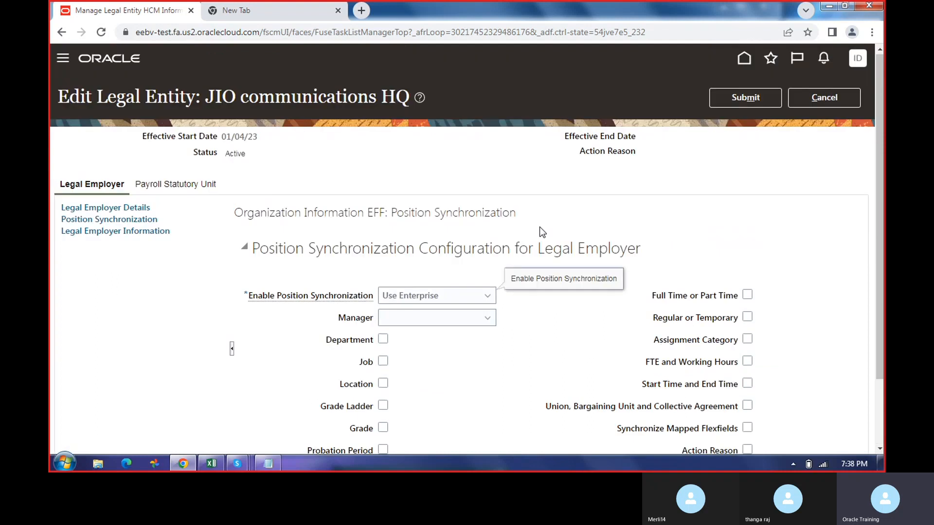
pyautogui.scroll(1, 542, 232)
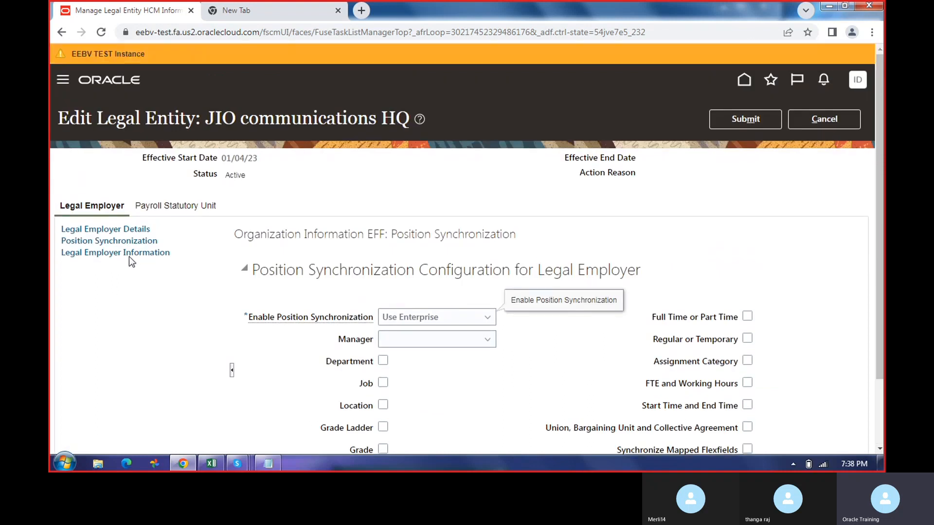
pyautogui.click(818, 118)
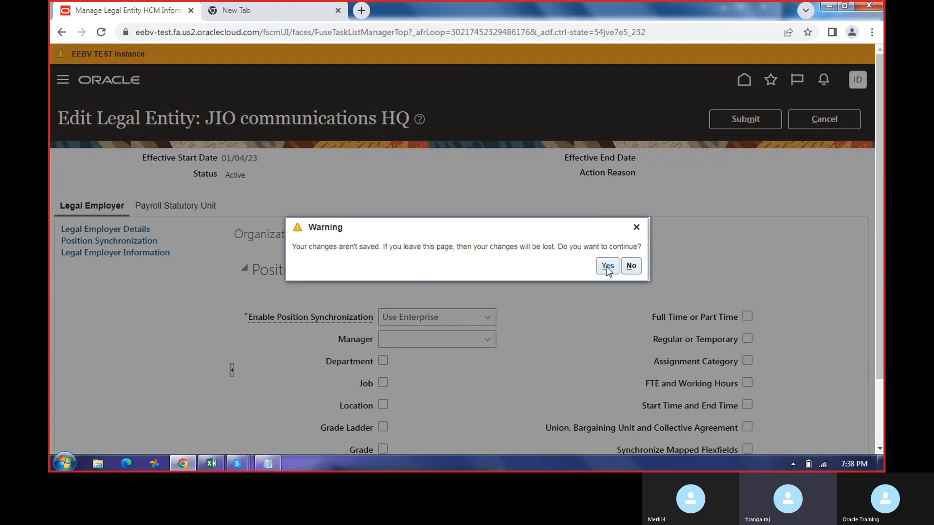
pyautogui.click(607, 267)
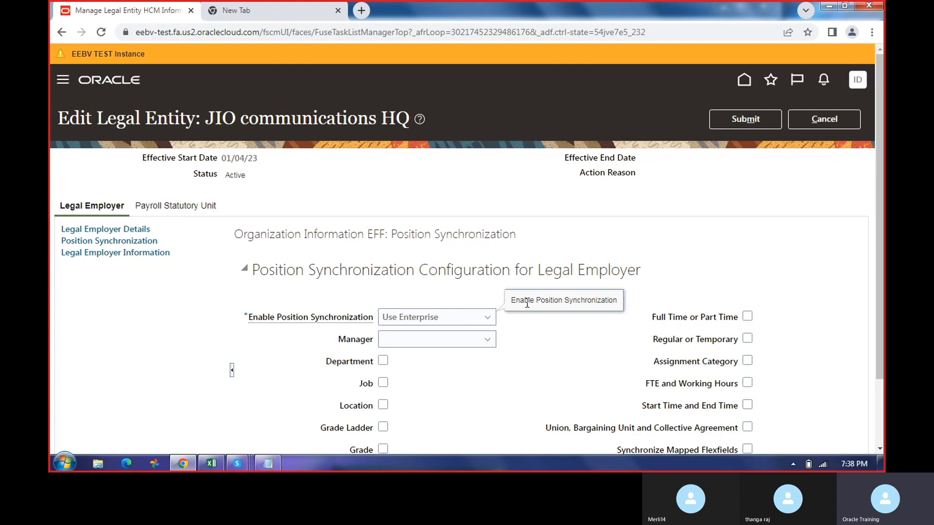
# Examine the attributes and options offered in the Position Synchronization Configuration for Legal Employer.
pyautogui.moveTo(549, 349); pyautogui.dragTo(655, 347)
pyautogui.scroll(-2, 625, 311)
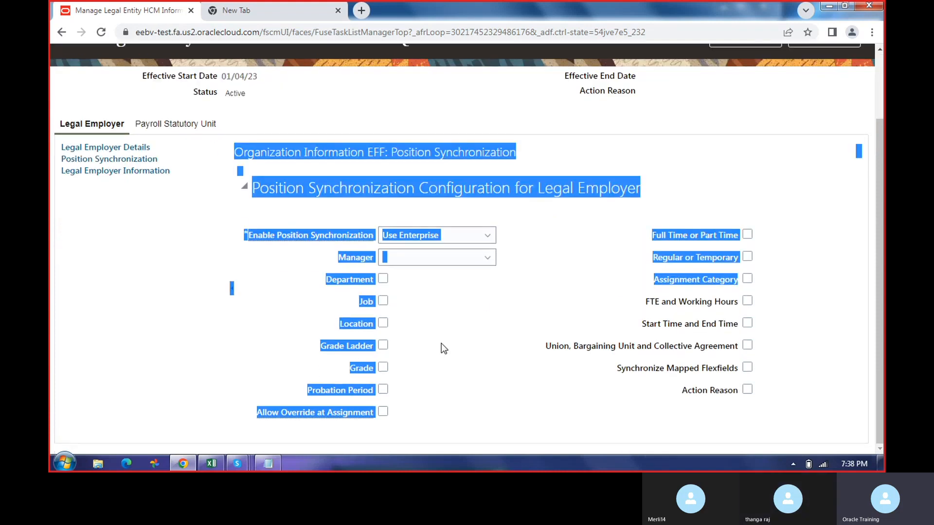
pyautogui.moveTo(247, 237); pyautogui.dragTo(532, 349)
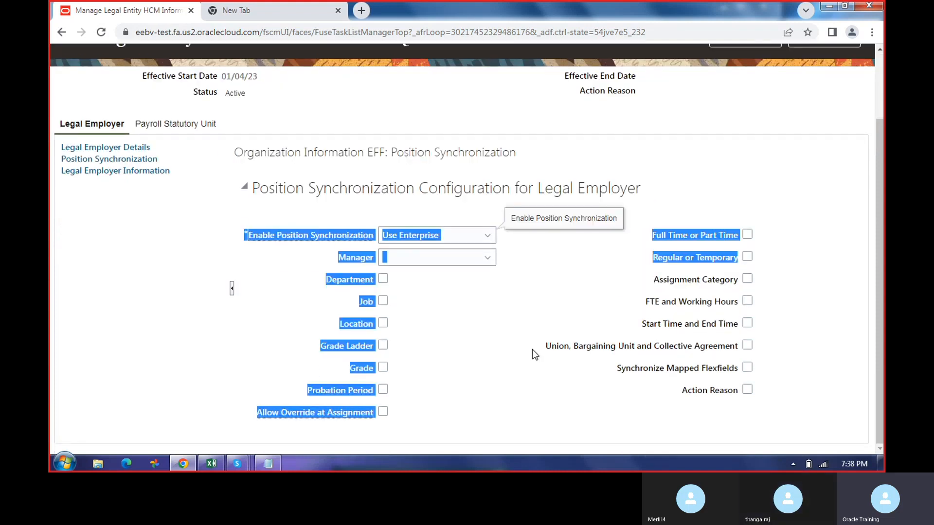
pyautogui.click(301, 282)
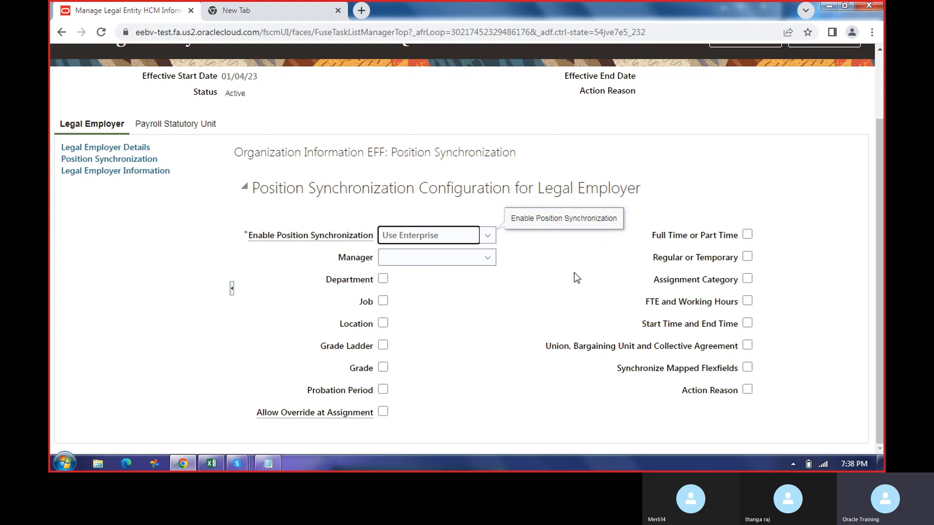
pyautogui.scroll(2, 316, 282)
pyautogui.moveTo(212, 232); pyautogui.dragTo(515, 330)
pyautogui.click(504, 348)
pyautogui.moveTo(380, 235); pyautogui.dragTo(531, 250)
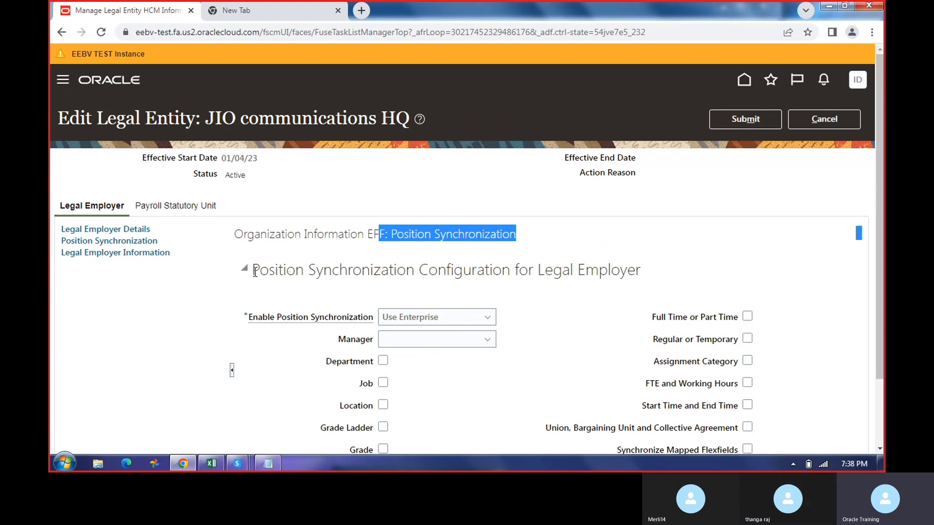
pyautogui.moveTo(254, 271); pyautogui.dragTo(698, 269)
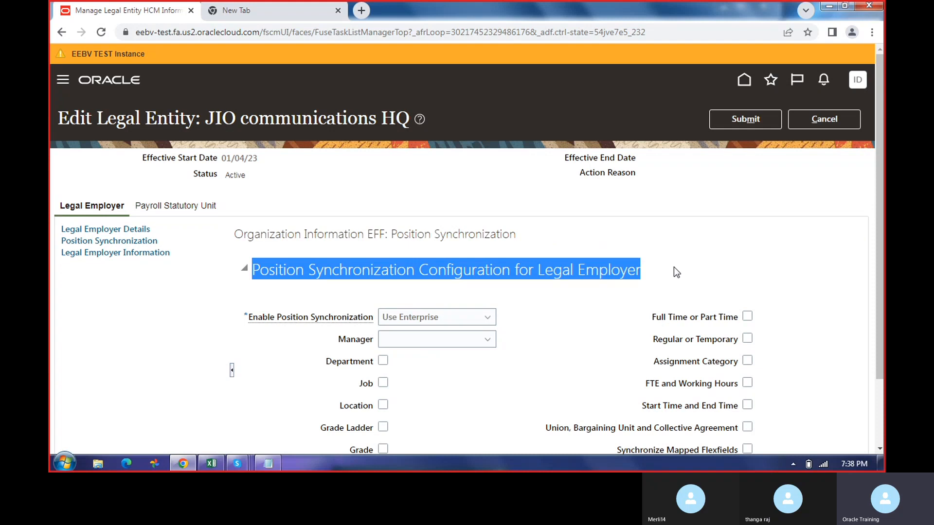
# Cancel the legal entity edit, discarding the unsaved changes, and review the stored Work Day and Legal Employer Information.
pyautogui.click(833, 120)
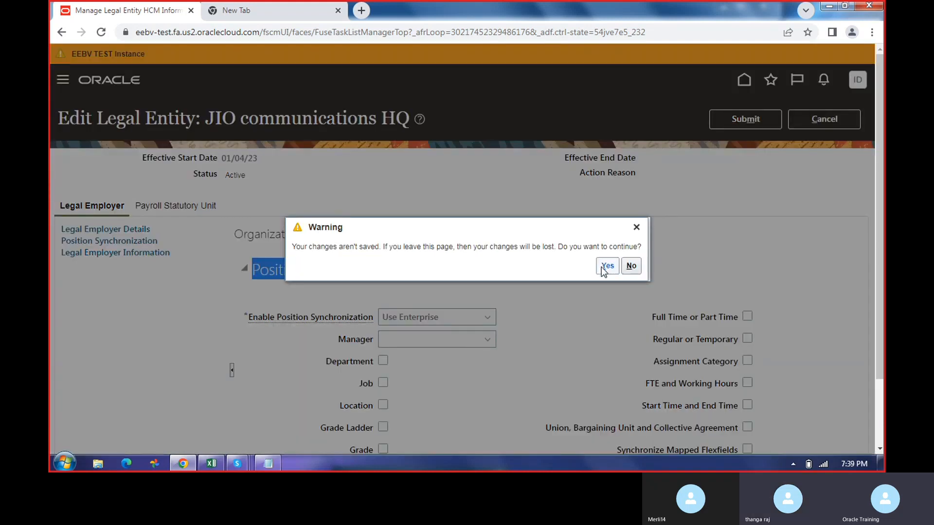
pyautogui.click(606, 267)
pyautogui.scroll(-5, 573, 348)
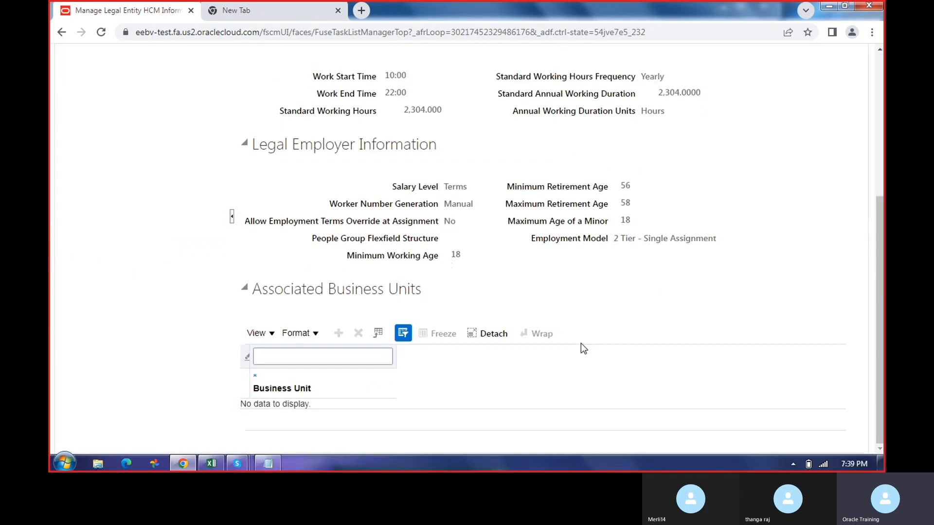
pyautogui.scroll(5, 601, 230)
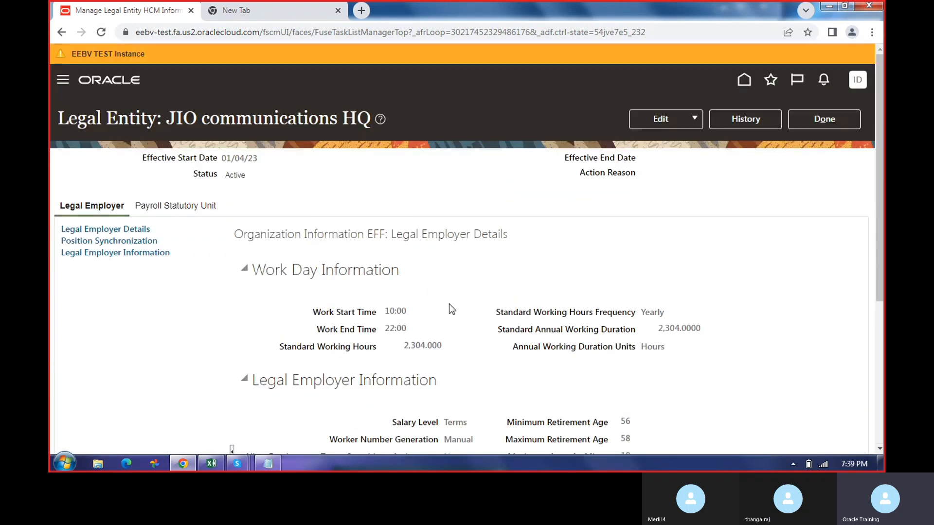
pyautogui.moveTo(266, 270); pyautogui.dragTo(628, 374)
pyautogui.scroll(-4, 628, 374)
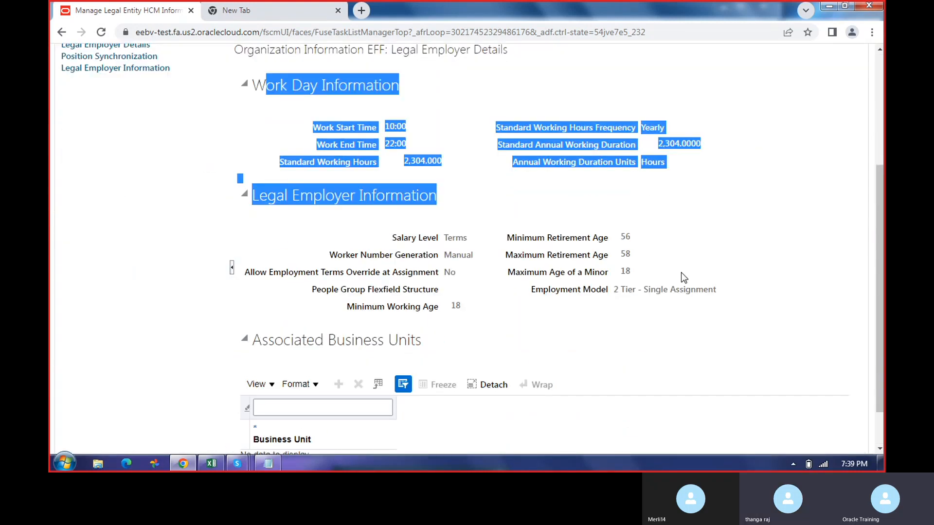
# Switch to the Core HR Session workbook in Excel and enter "Manage Location" in cell B8 of Sheet1.
pyautogui.click(212, 464)
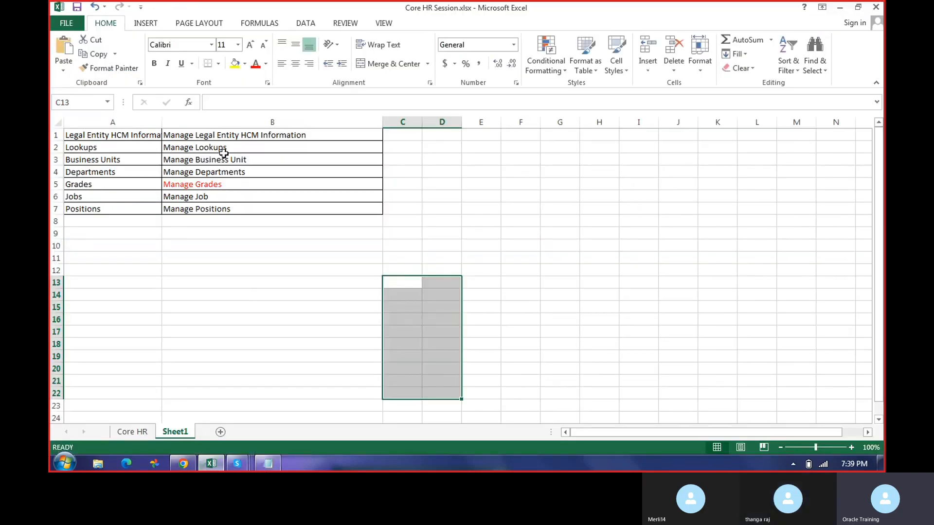
pyautogui.click(195, 217)
pyautogui.write('Ma')
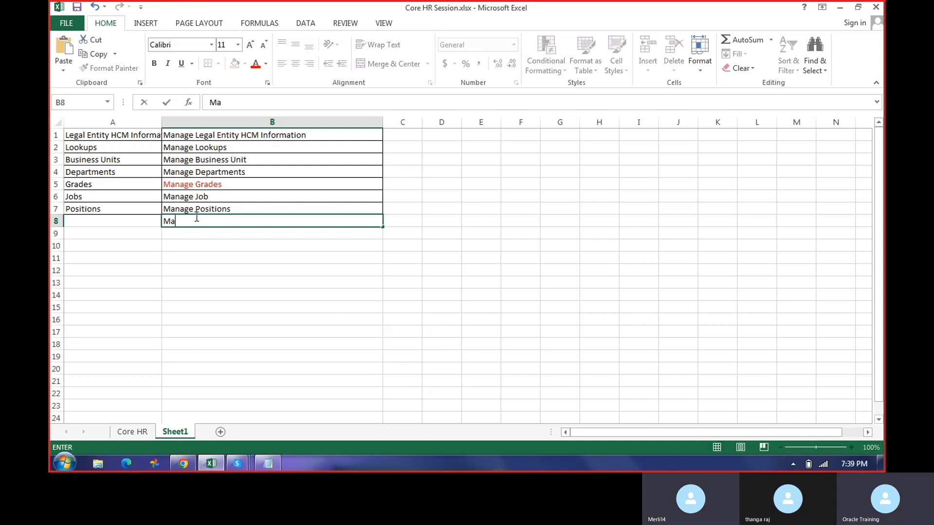
pyautogui.write('nage Location')
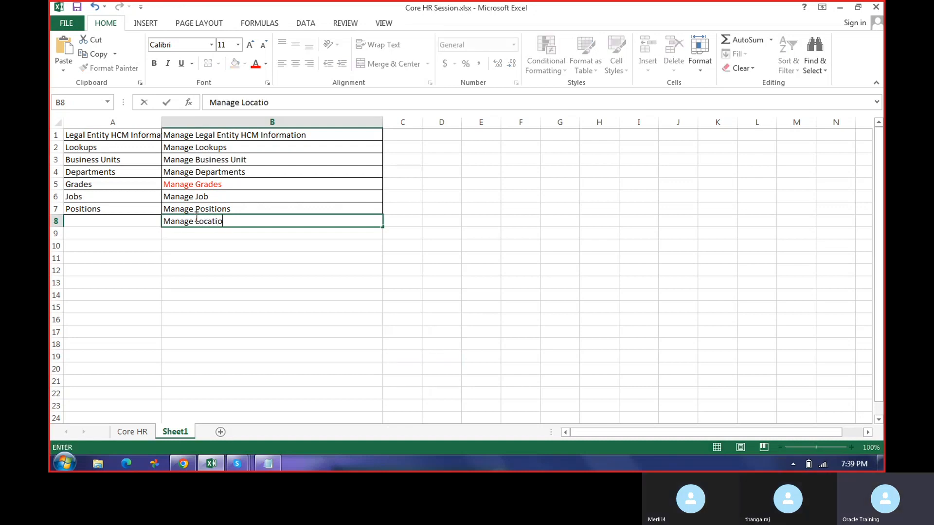
pyautogui.press('Return')
# Fill the Manage Location cell B8 with yellow and select the Manage Grades cell B5.
pyautogui.click(195, 219)
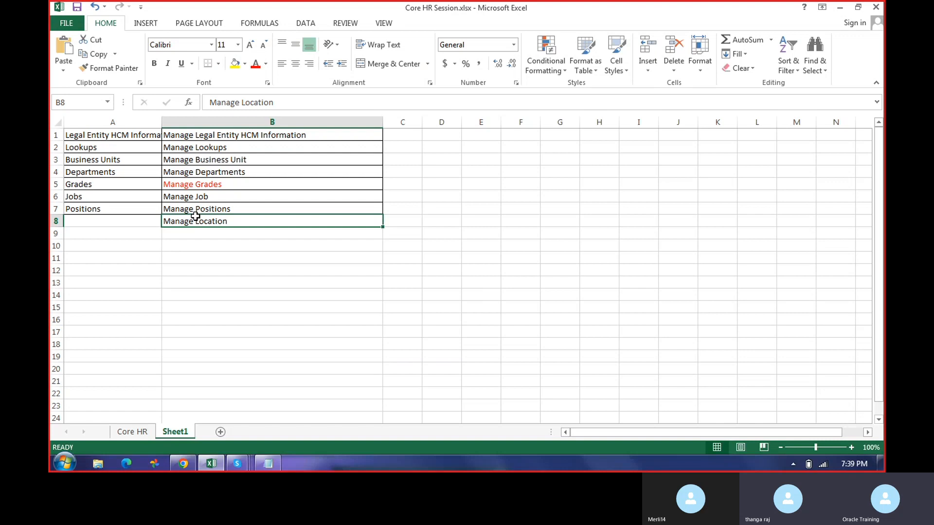
pyautogui.click(234, 64)
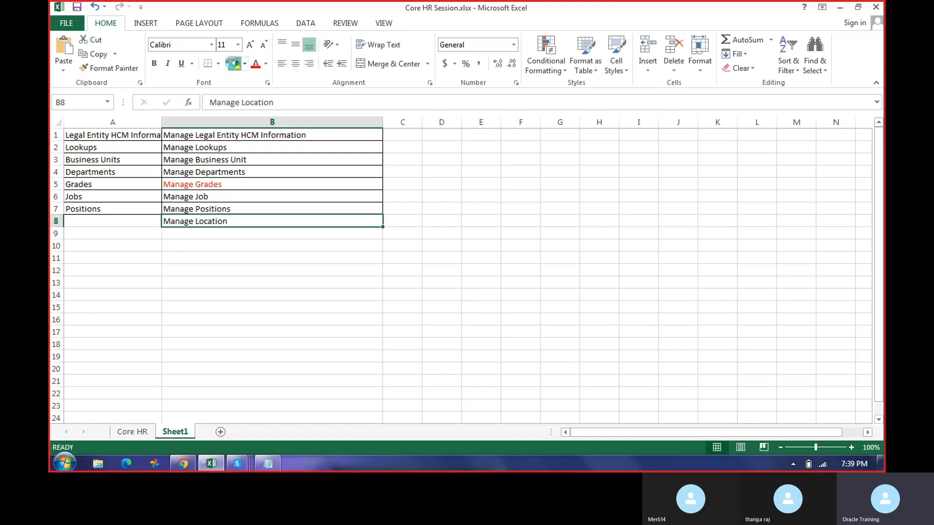
pyautogui.click(208, 184)
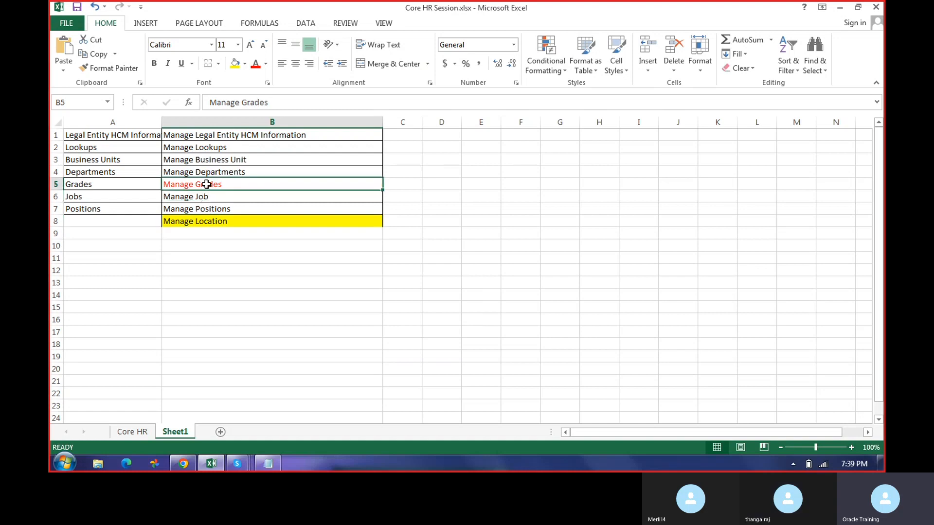
# Copy the text "Manage Departments" from cell B4 of Sheet1.
pyautogui.click(209, 174)
pyautogui.click(292, 102)
pyautogui.moveTo(292, 102); pyautogui.dragTo(209, 102)
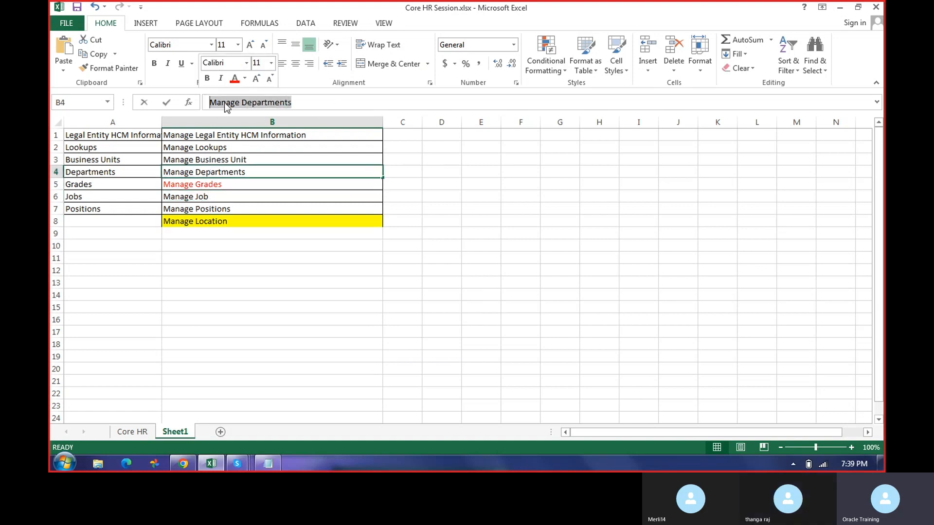
pyautogui.rightClick(235, 105)
pyautogui.click(258, 126)
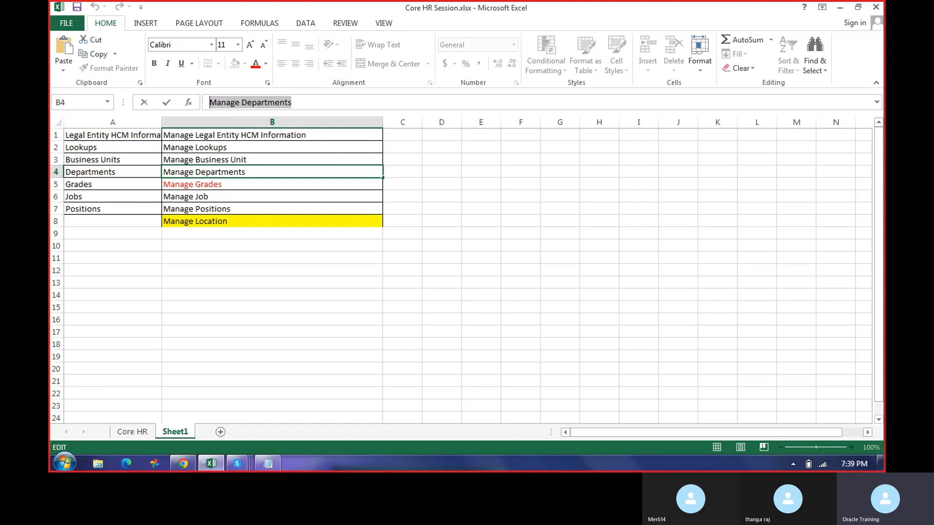
# Switch to Oracle Fusion in Chrome and close the JIO communications HQ and Manage Legal Entity HCM Information pages, returning to the setup task search.
pyautogui.click(183, 465)
pyautogui.scroll(3, 541, 175)
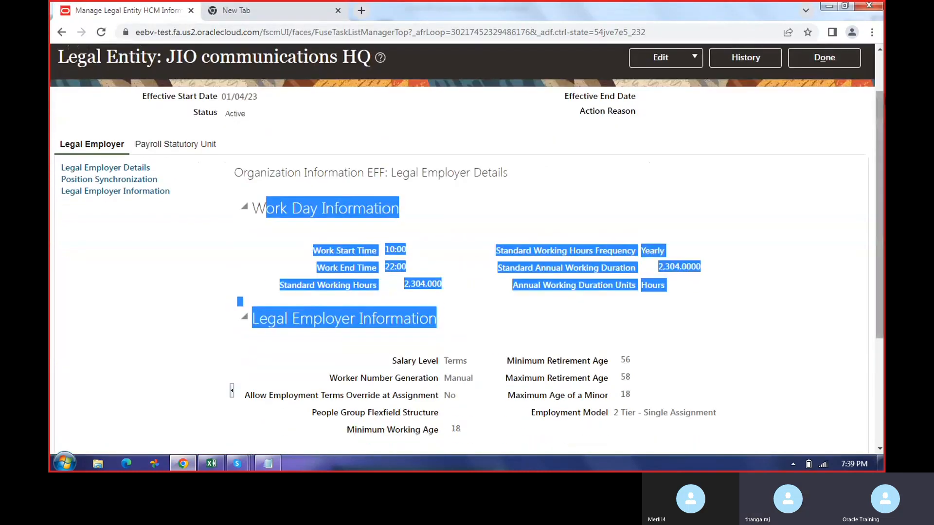
pyautogui.click(820, 58)
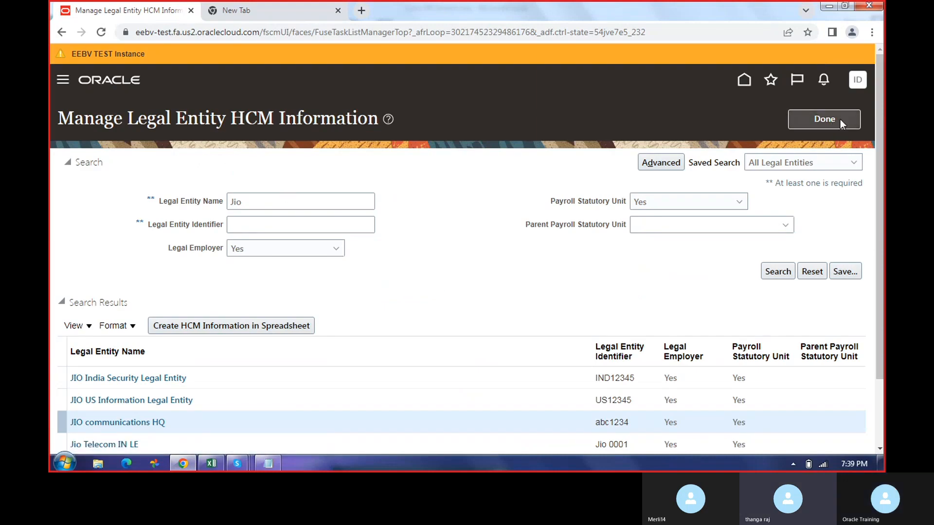
pyautogui.click(836, 120)
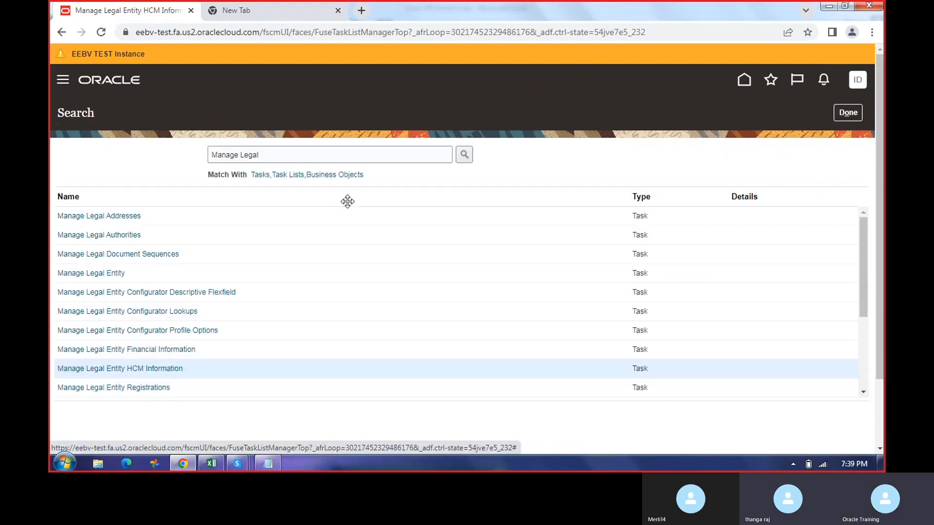
# Search the setup tasks for "Manage Departments" using the copied text and open the Manage Departments task.
pyautogui.moveTo(270, 154); pyautogui.dragTo(207, 163)
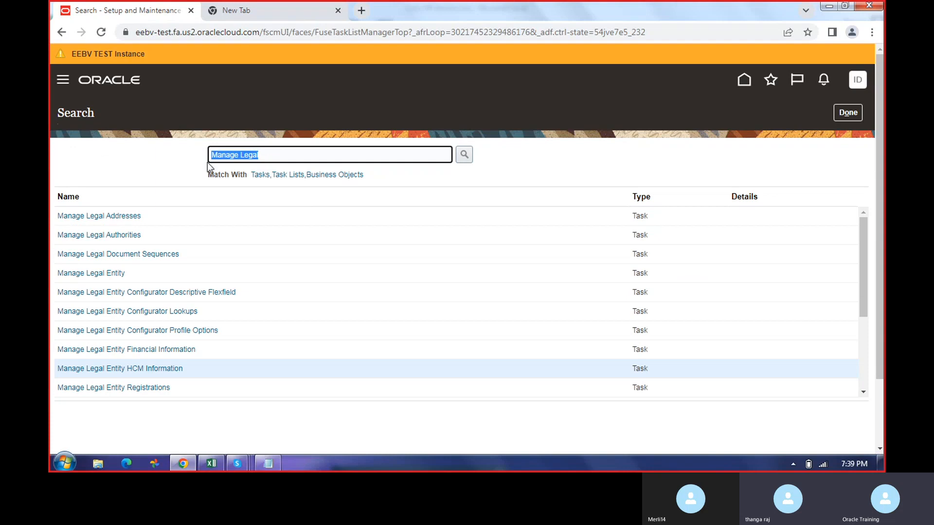
pyautogui.rightClick(220, 159)
pyautogui.click(273, 198)
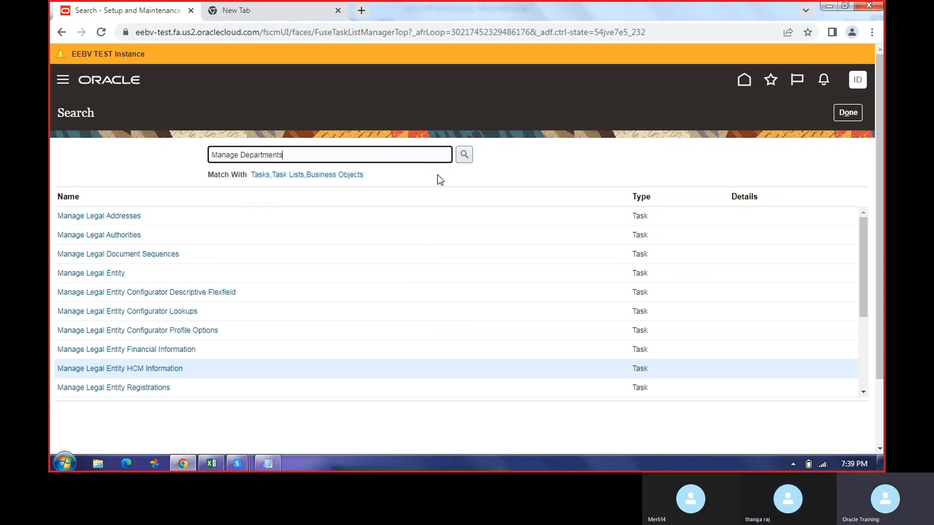
pyautogui.click(462, 155)
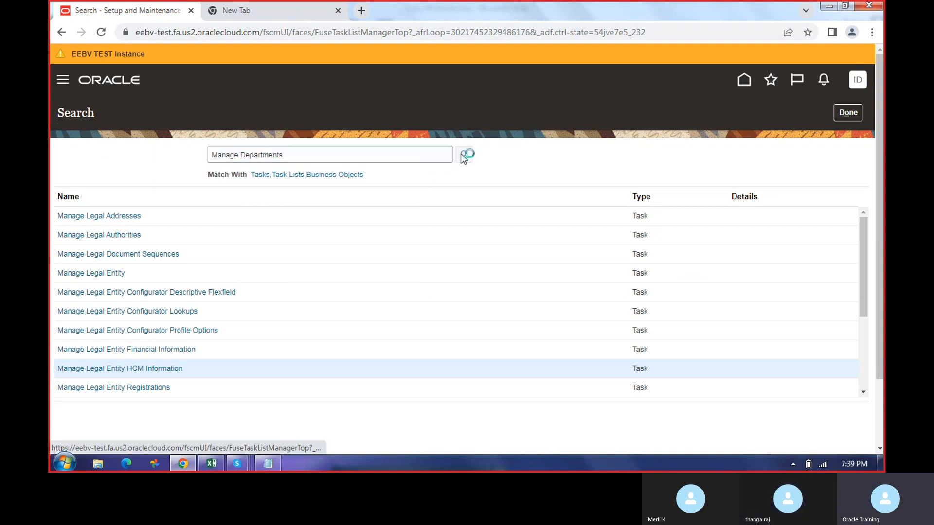
pyautogui.click(97, 217)
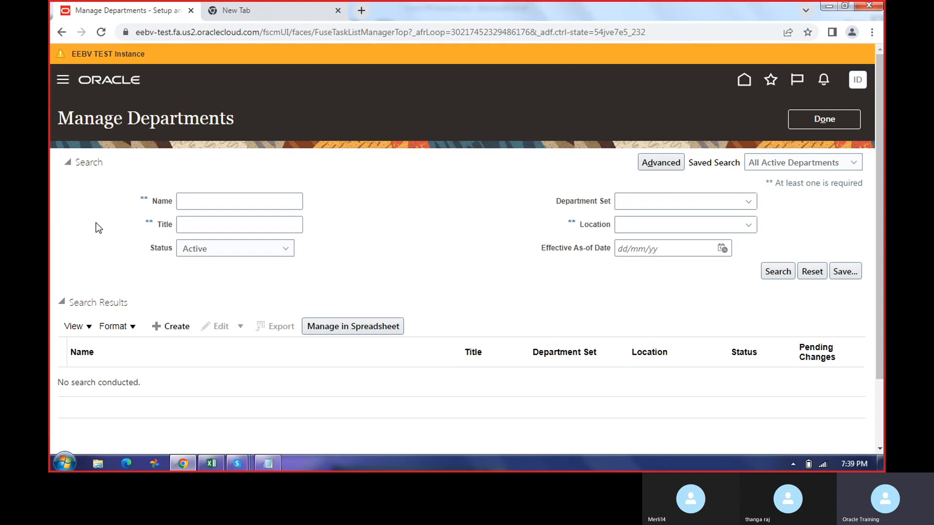
pyautogui.tripleClick(232, 128)
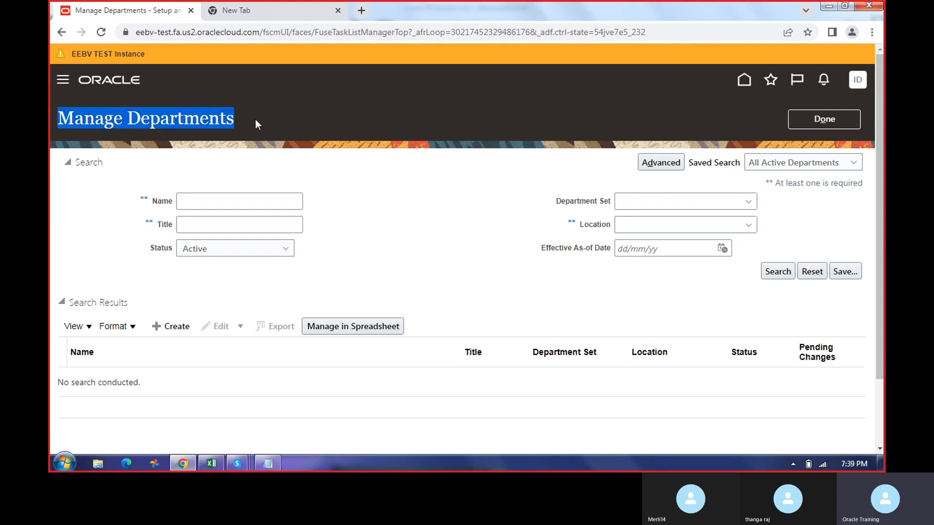
# Start creating a new department and set its Effective Start Date to 01/04/23.
pyautogui.click(173, 326)
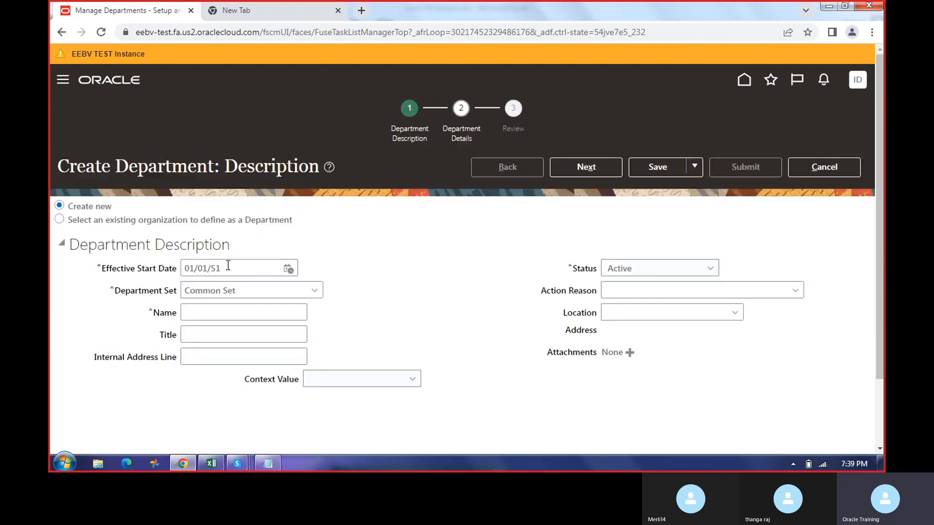
pyautogui.click(289, 269)
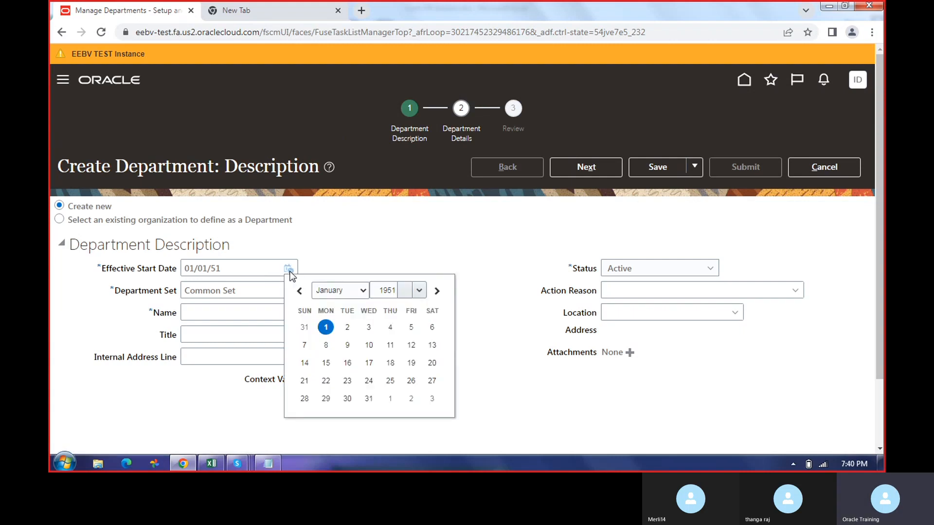
pyautogui.click(365, 291)
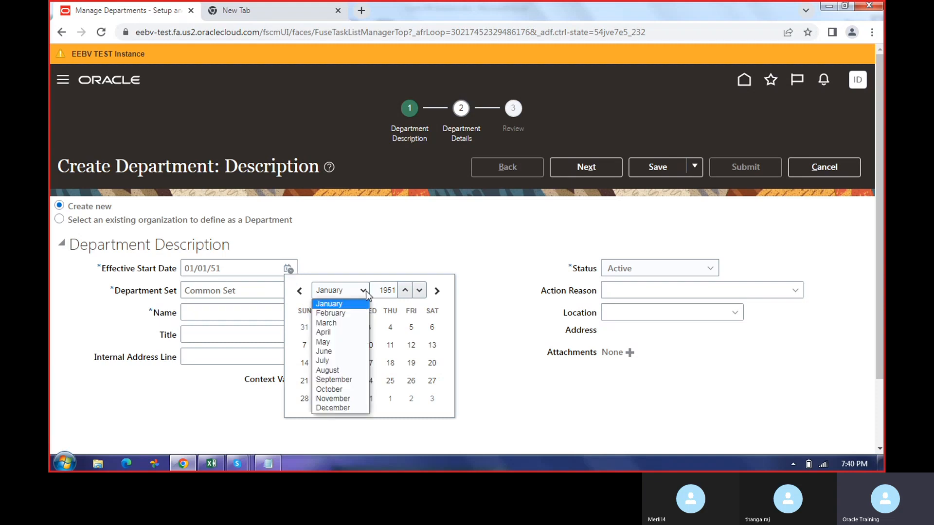
pyautogui.click(339, 333)
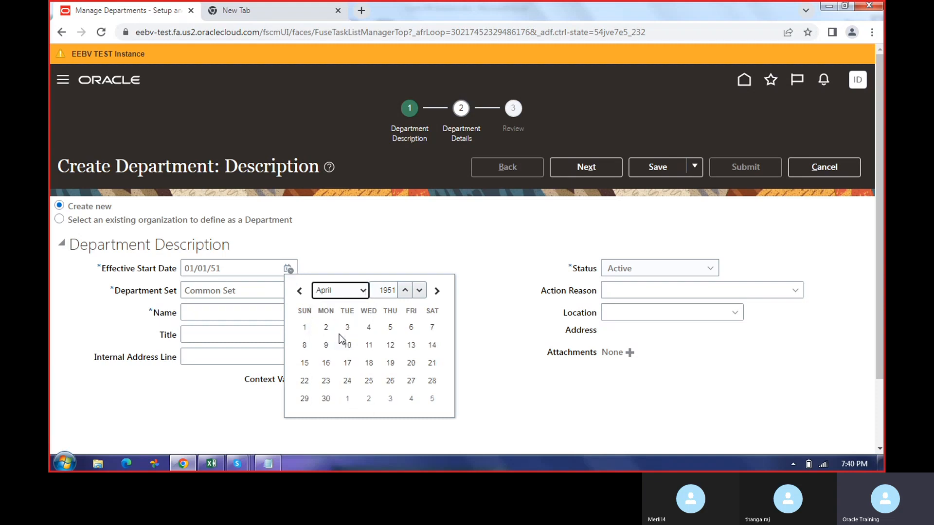
pyautogui.click(305, 328)
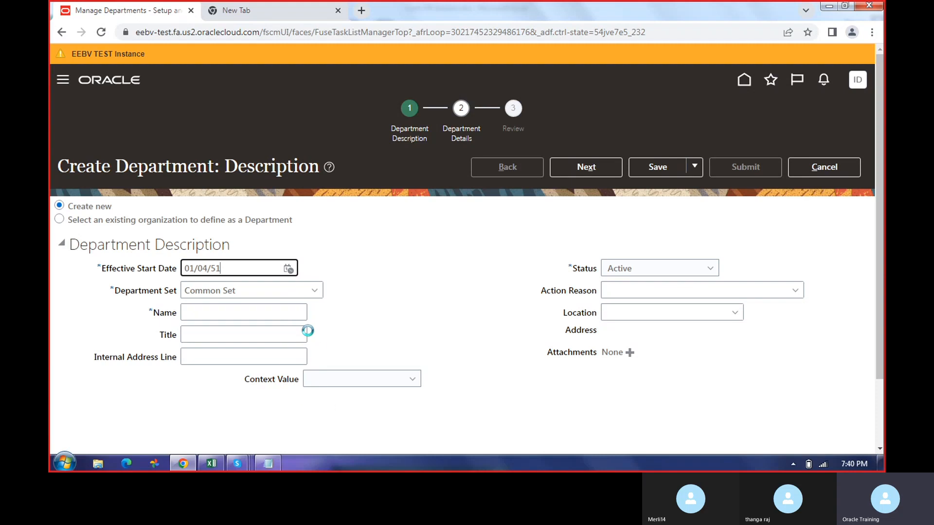
pyautogui.click(286, 269)
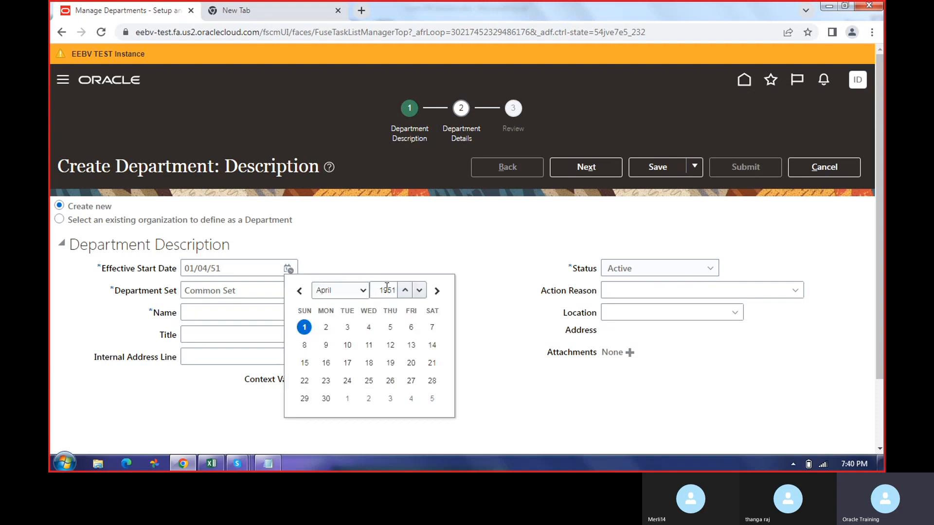
pyautogui.doubleClick(386, 287)
pyautogui.write('2023')
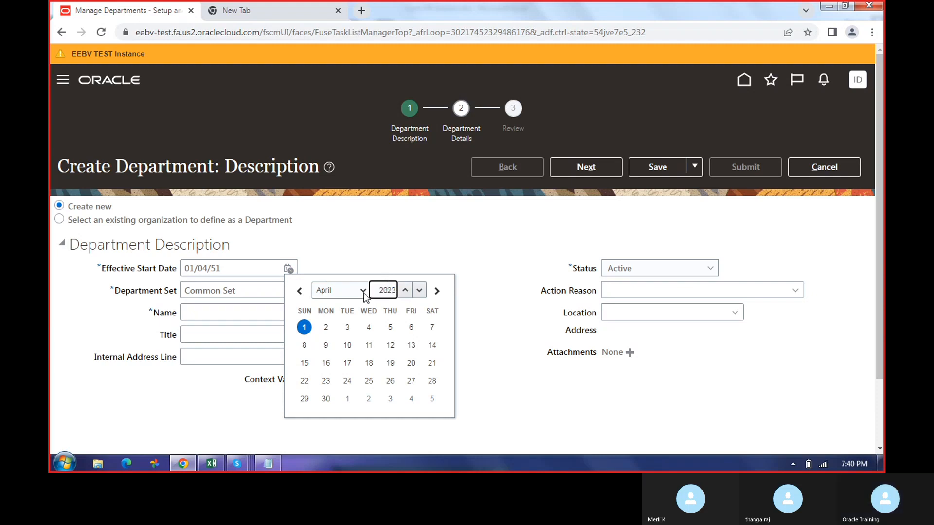
pyautogui.click(303, 329)
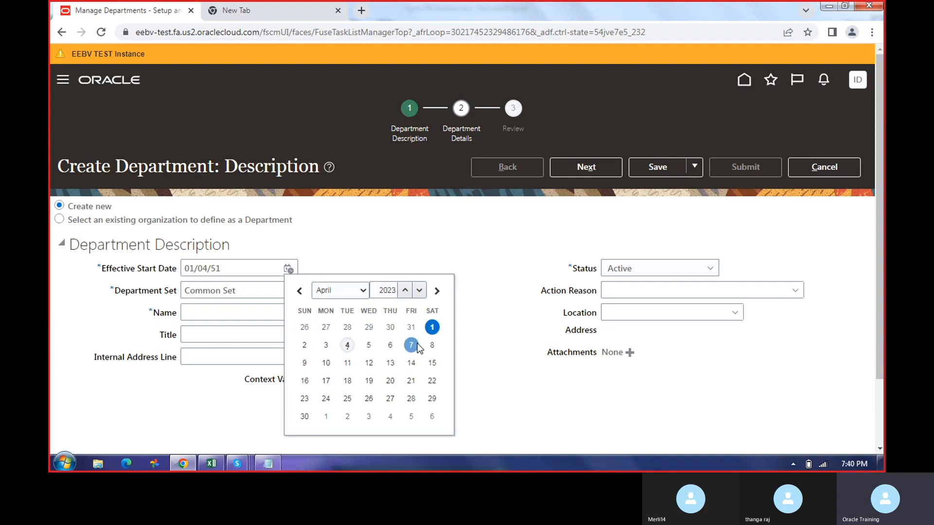
pyautogui.click(432, 328)
# Enter "Jio Location New" as the new department's name.
pyautogui.click(215, 313)
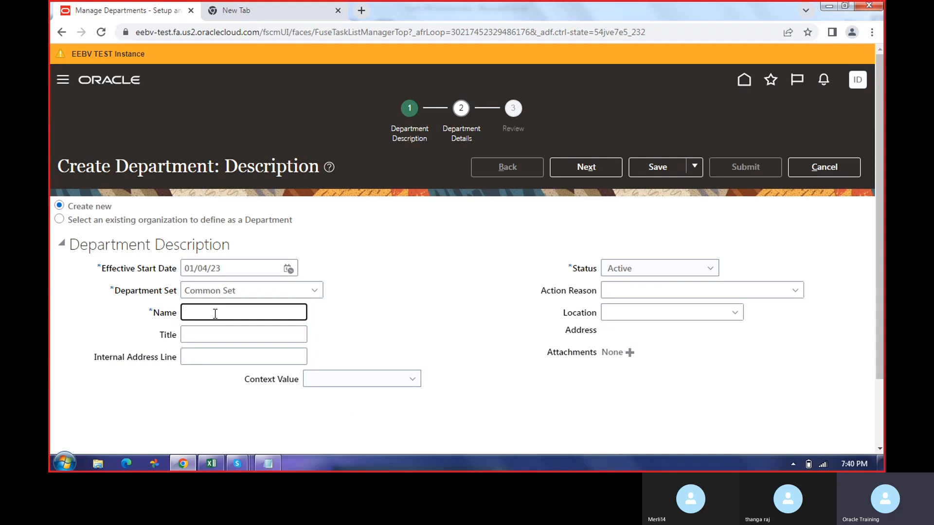
pyautogui.write('Jio Location')
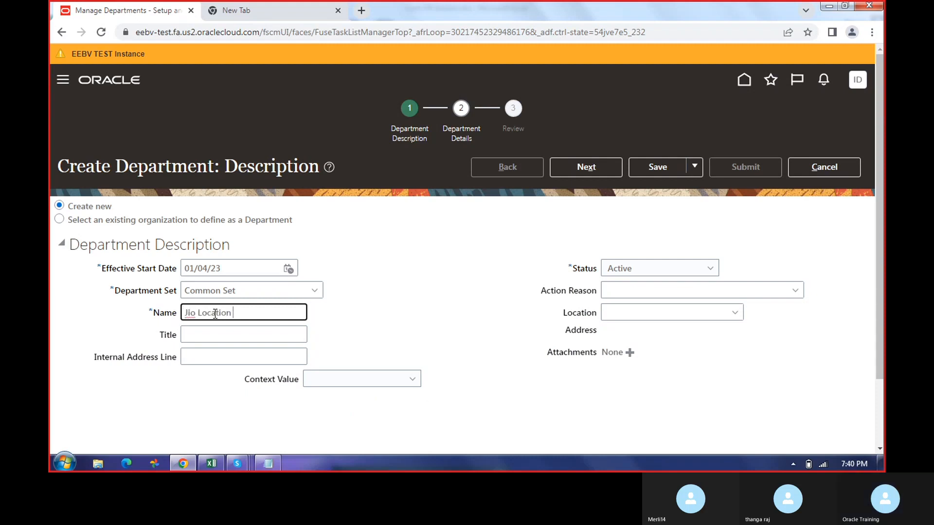
pyautogui.write(' New')
pyautogui.click(212, 335)
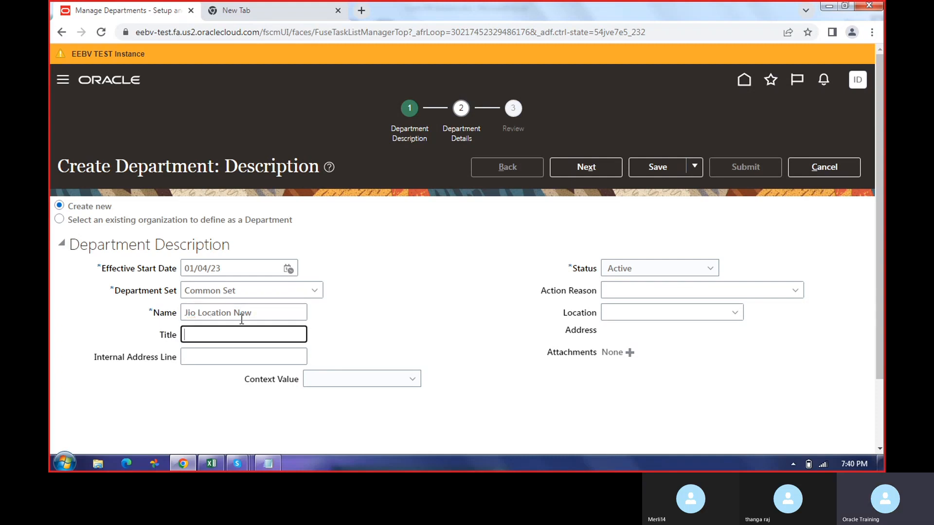
pyautogui.moveTo(263, 312); pyautogui.dragTo(125, 323)
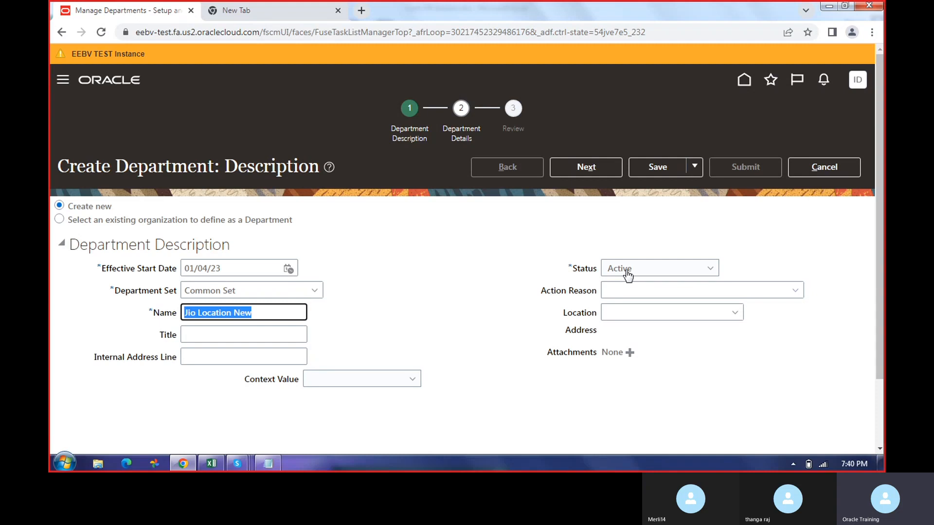
pyautogui.click(692, 275)
pyautogui.click(692, 274)
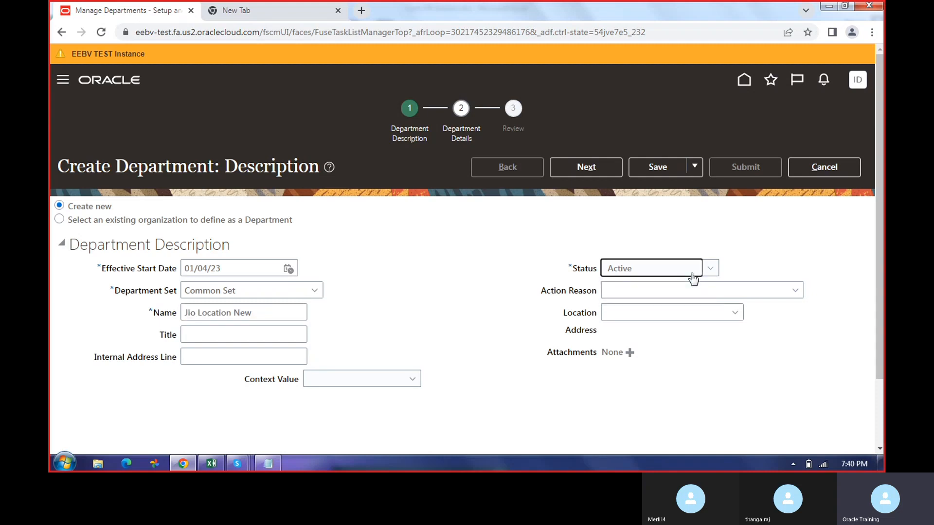
pyautogui.click(494, 362)
pyautogui.scroll(-2, 438, 350)
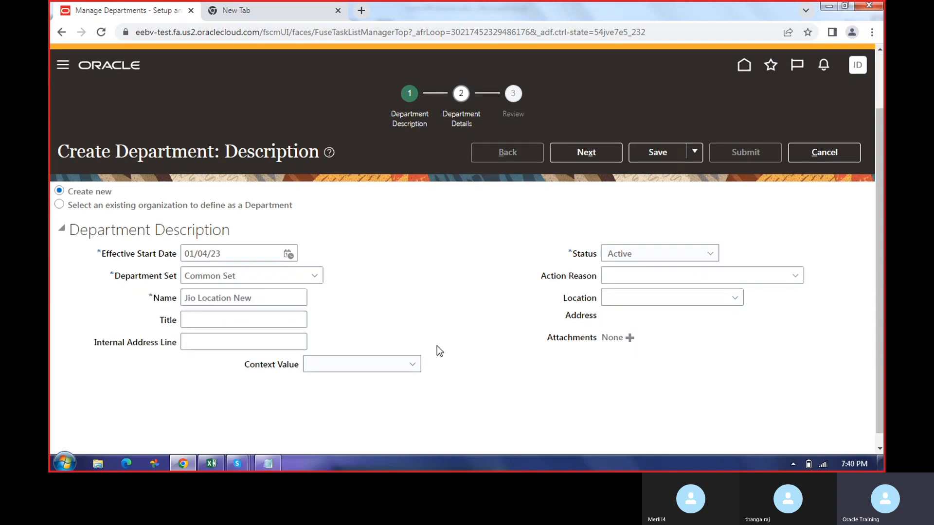
pyautogui.scroll(2, 526, 284)
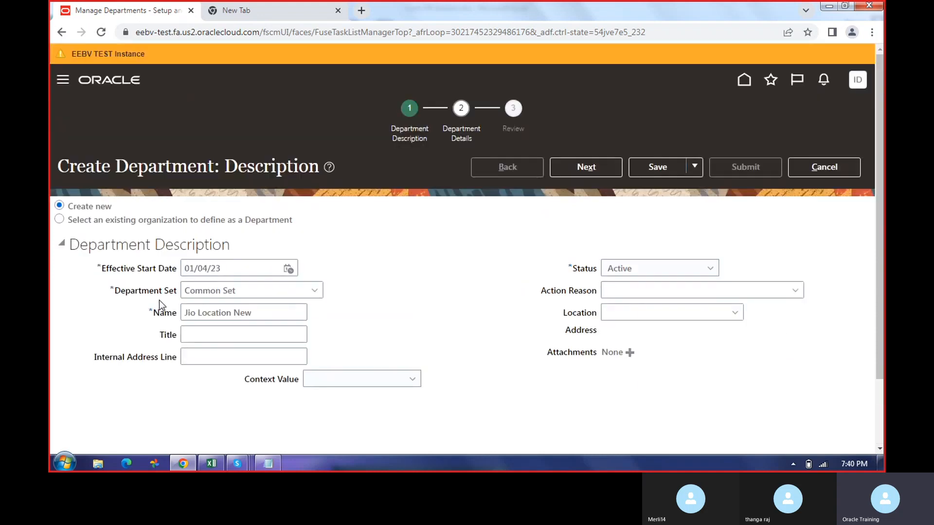
pyautogui.moveTo(165, 313); pyautogui.dragTo(110, 290)
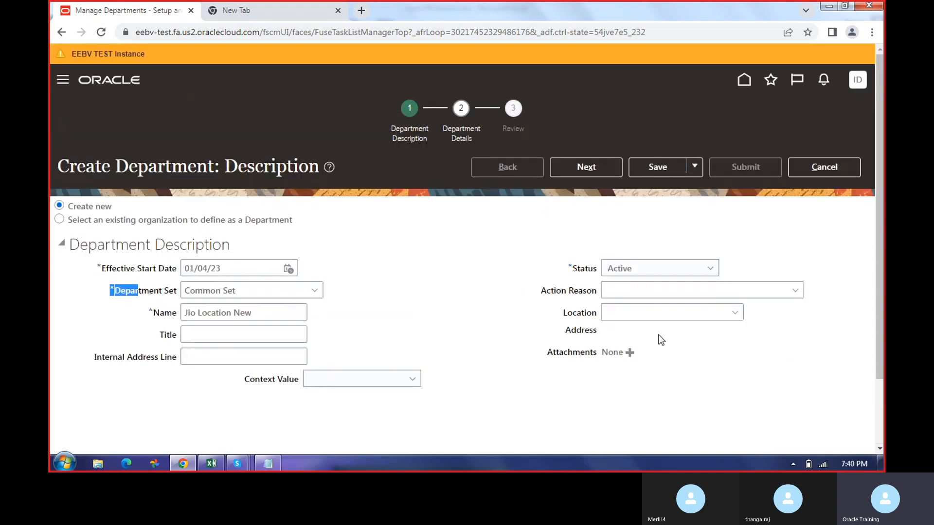
# Proceed to the Department Details page and return to the Department Description page.
pyautogui.click(591, 167)
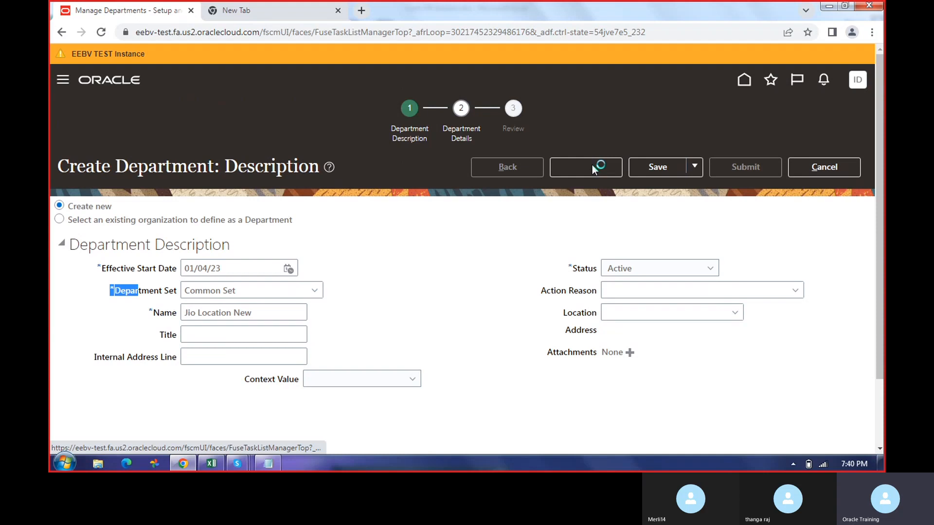
pyautogui.click(515, 173)
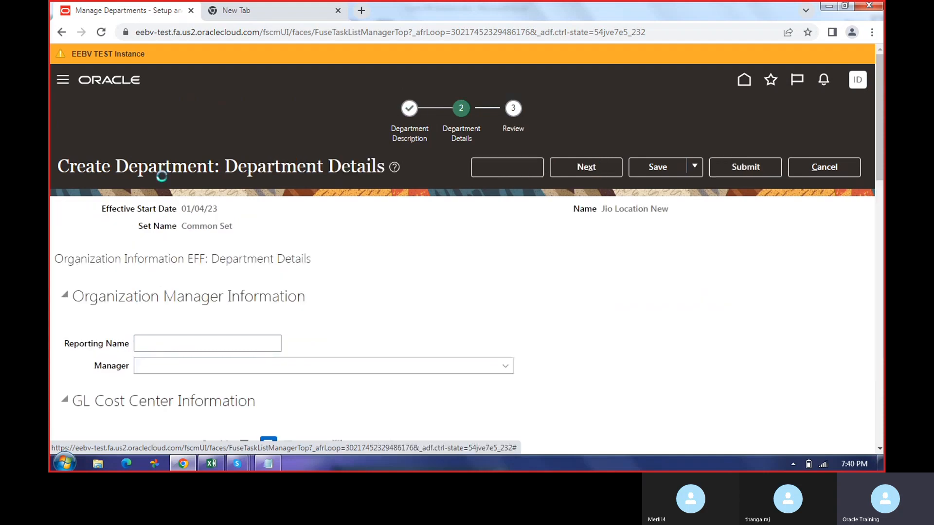
pyautogui.moveTo(224, 167); pyautogui.dragTo(271, 167)
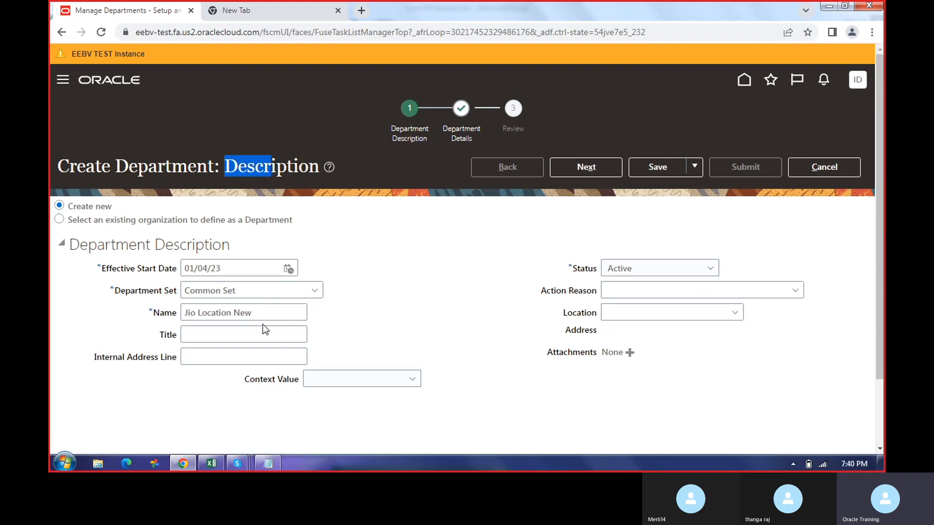
# Replace the department's name with "Jio HR Dept" and proceed to the Department Details page.
pyautogui.doubleClick(214, 312)
pyautogui.moveTo(275, 309); pyautogui.dragTo(122, 313)
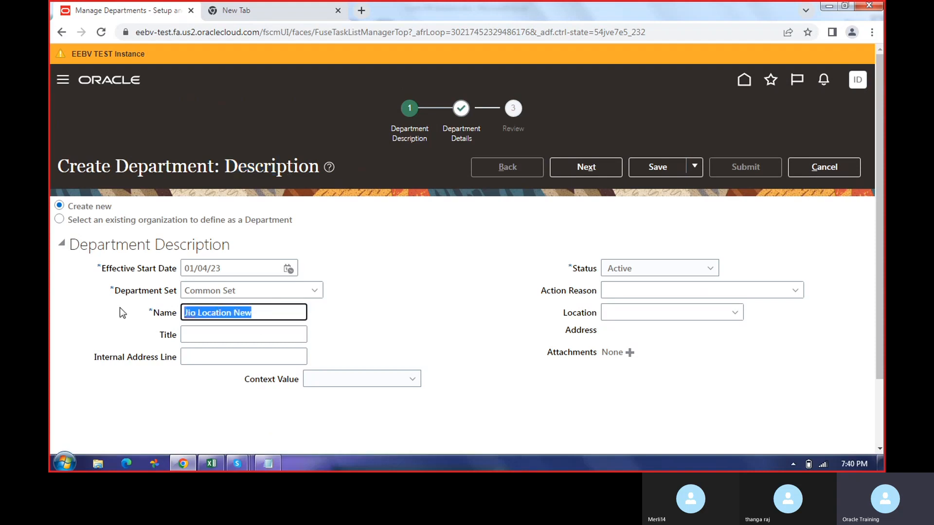
pyautogui.write('Jio H')
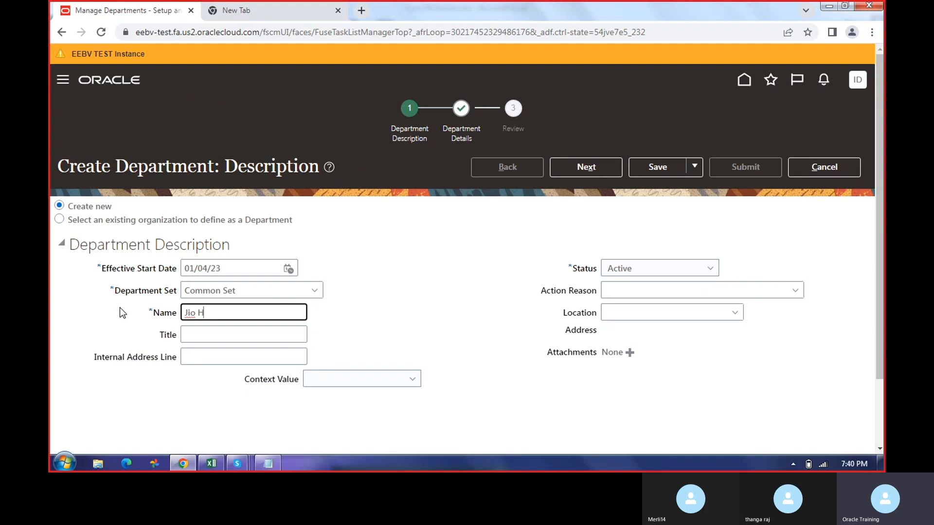
pyautogui.write('R Depa')
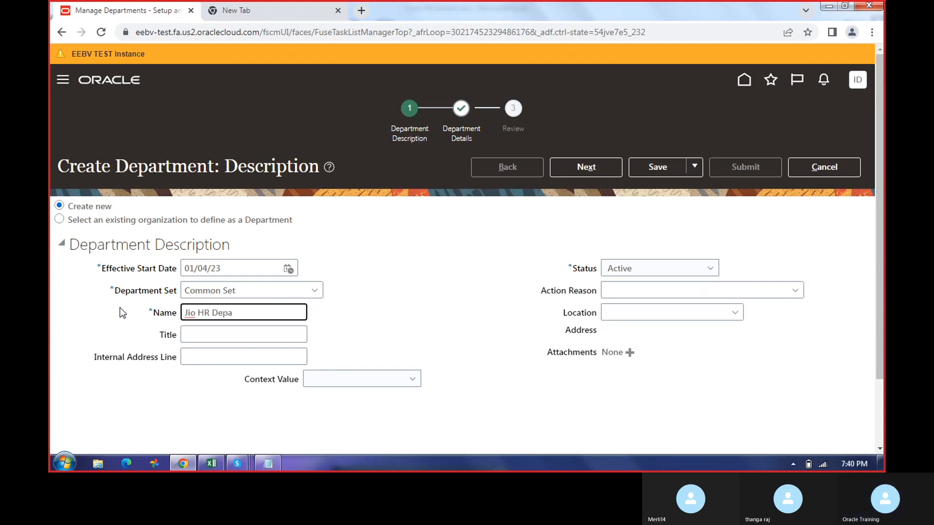
pyautogui.press('BackSpace')
pyautogui.press('BackSpace')
pyautogui.write('pt')
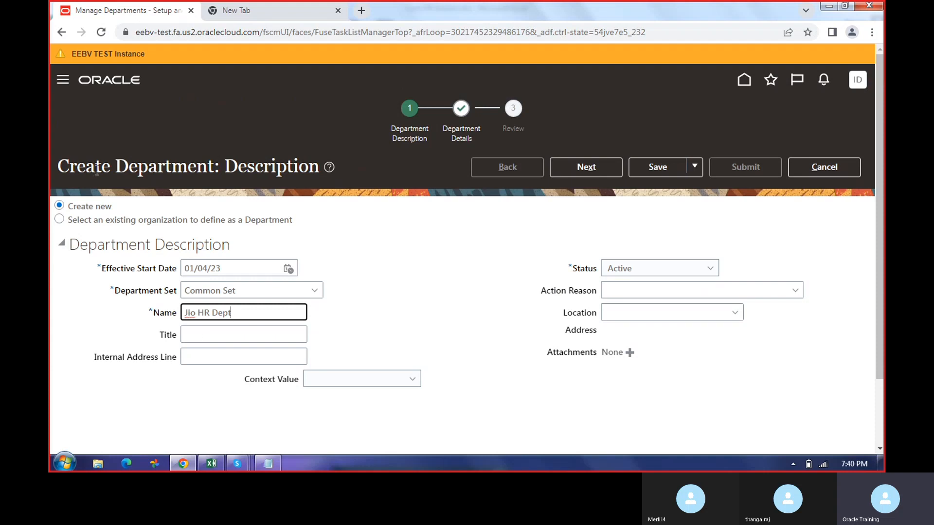
pyautogui.moveTo(77, 170); pyautogui.dragTo(143, 170)
pyautogui.click(537, 302)
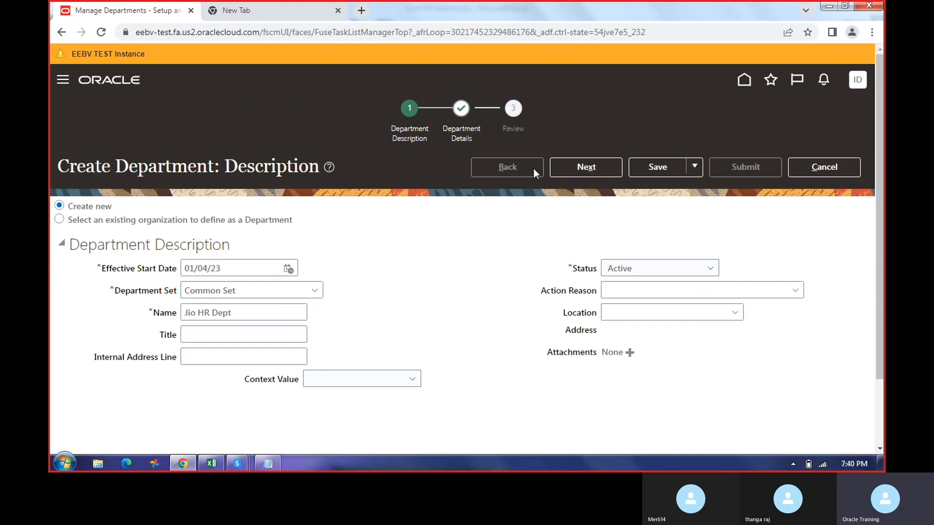
pyautogui.click(596, 168)
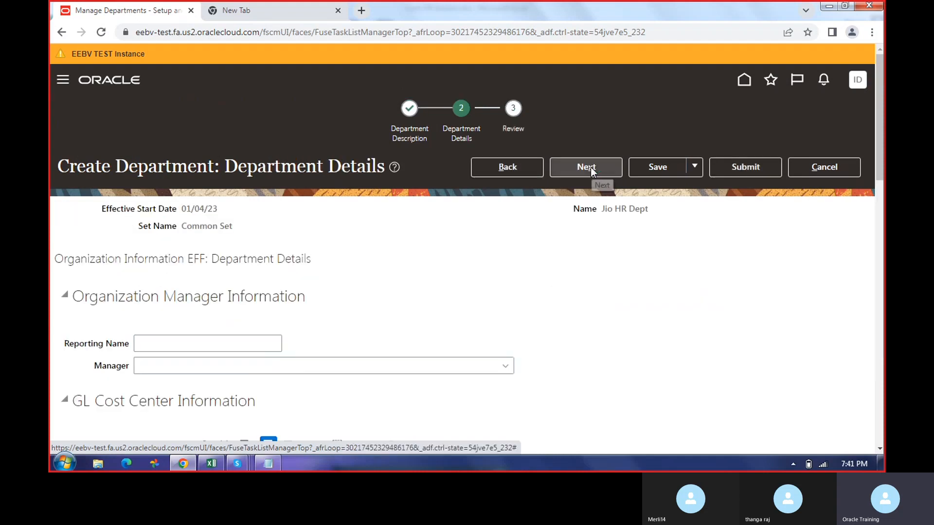
# Proceed to the Review page, submit the new Jio HR Dept department and acknowledge the confirmation.
pyautogui.scroll(-3, 629, 121)
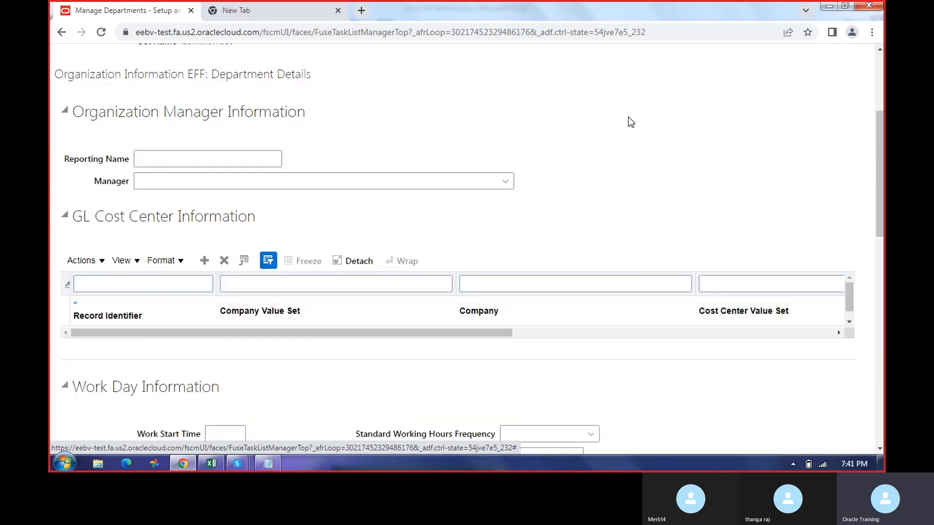
pyautogui.scroll(3, 620, 145)
pyautogui.click(602, 171)
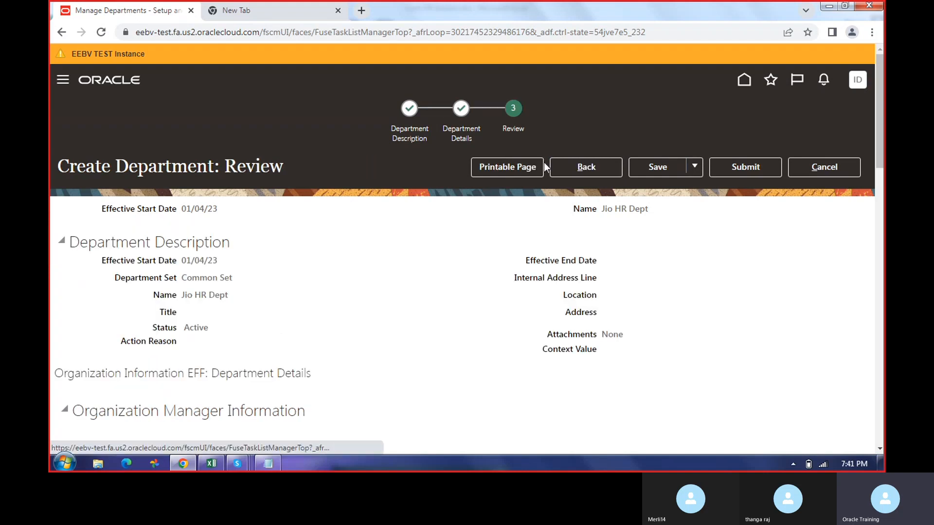
pyautogui.click(744, 167)
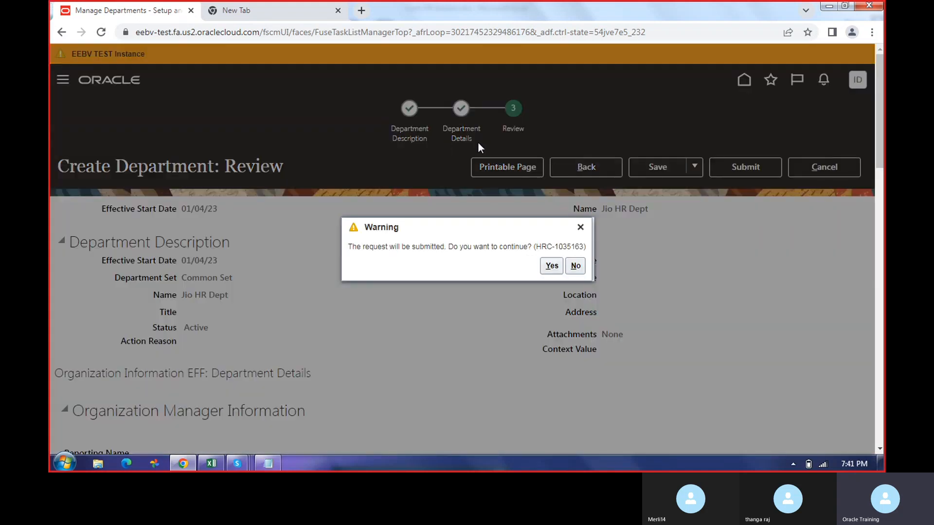
pyautogui.click(552, 267)
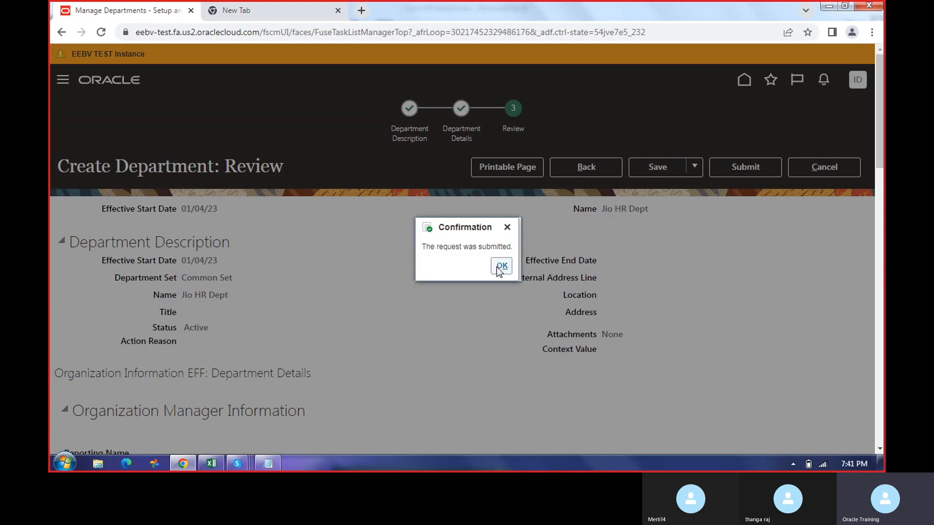
pyautogui.click(497, 267)
# Search the departments by the name "Jio" and look through the results.
pyautogui.click(219, 222)
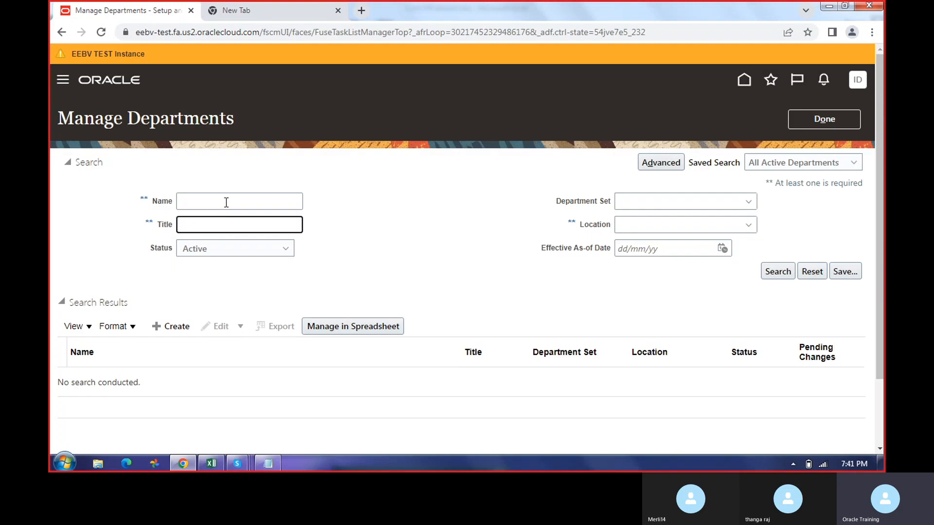
pyautogui.click(228, 199)
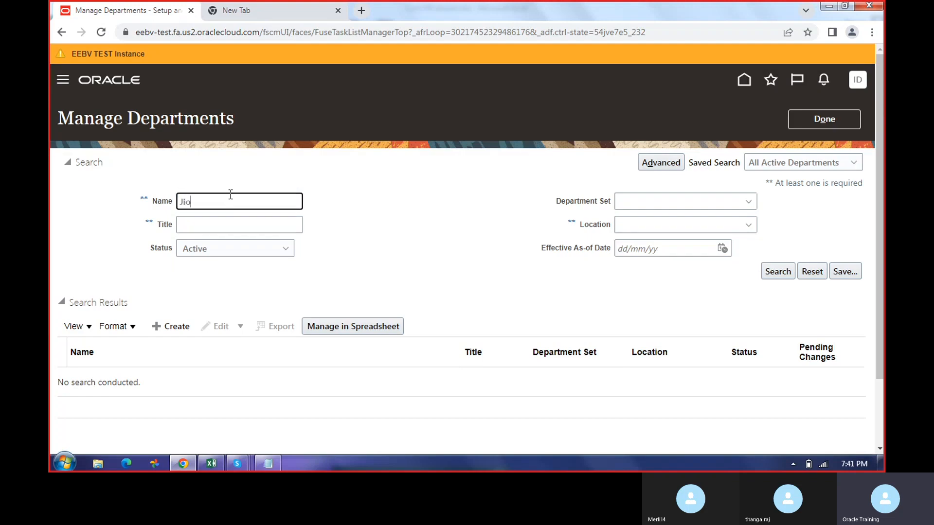
pyautogui.click(768, 270)
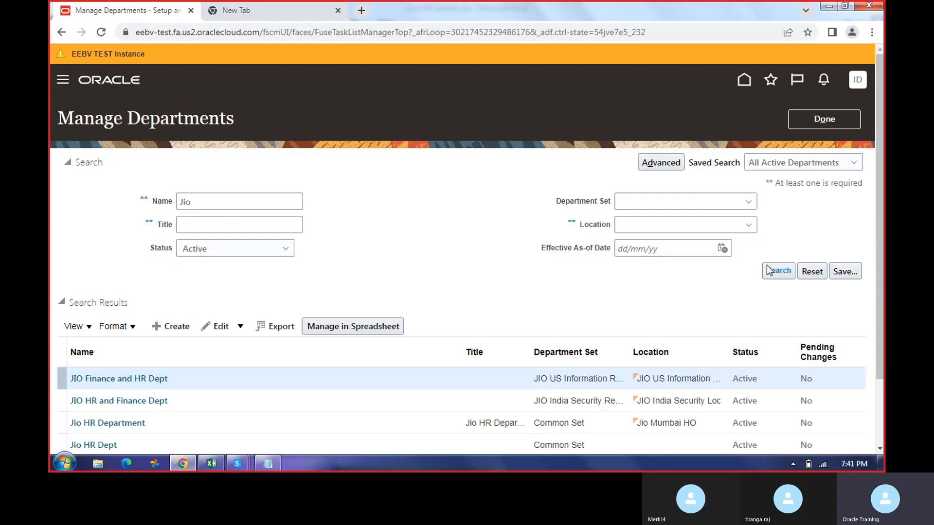
pyautogui.scroll(-2, 277, 323)
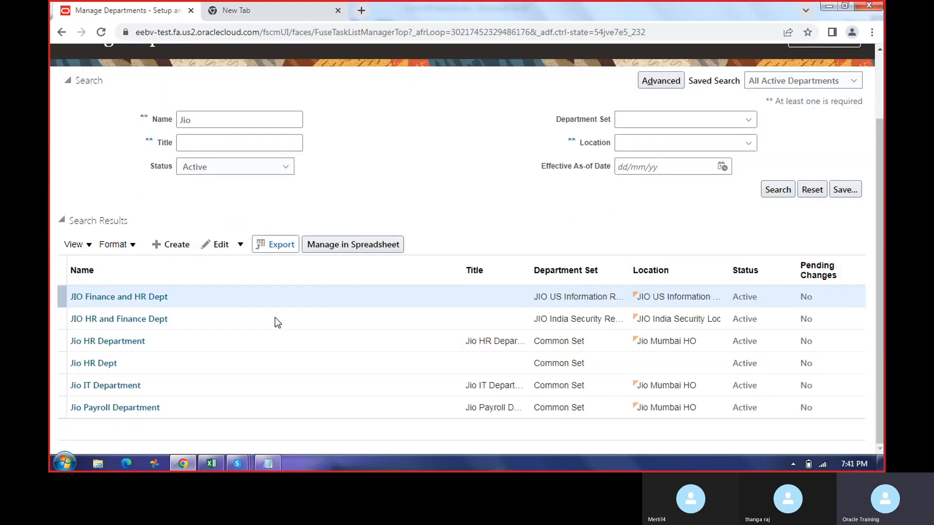
# Open the Jio HR Department record, review its description and details, and return to the search results.
pyautogui.click(127, 341)
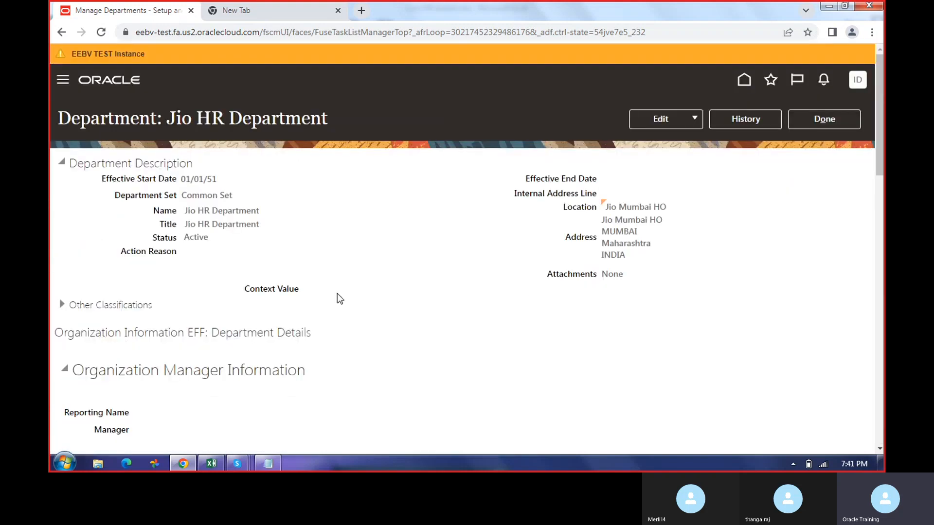
pyautogui.scroll(-4, 337, 294)
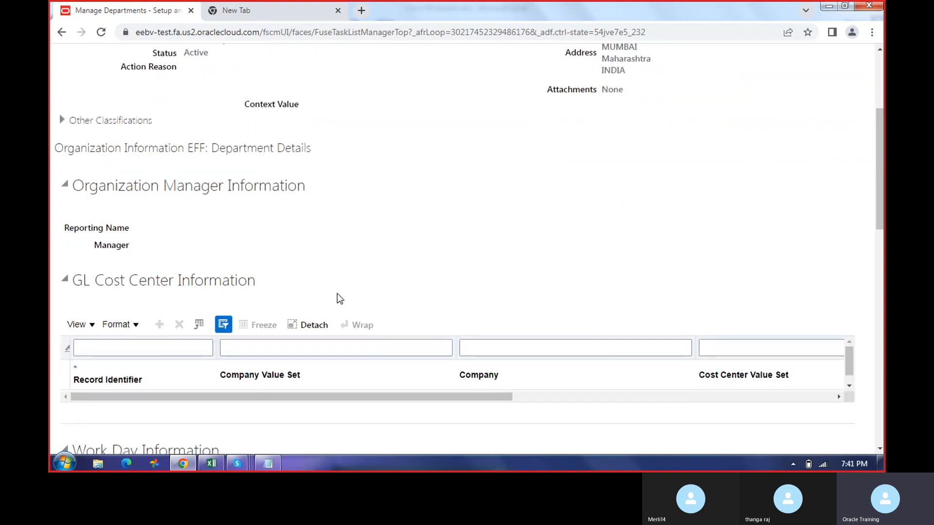
pyautogui.scroll(4, 337, 293)
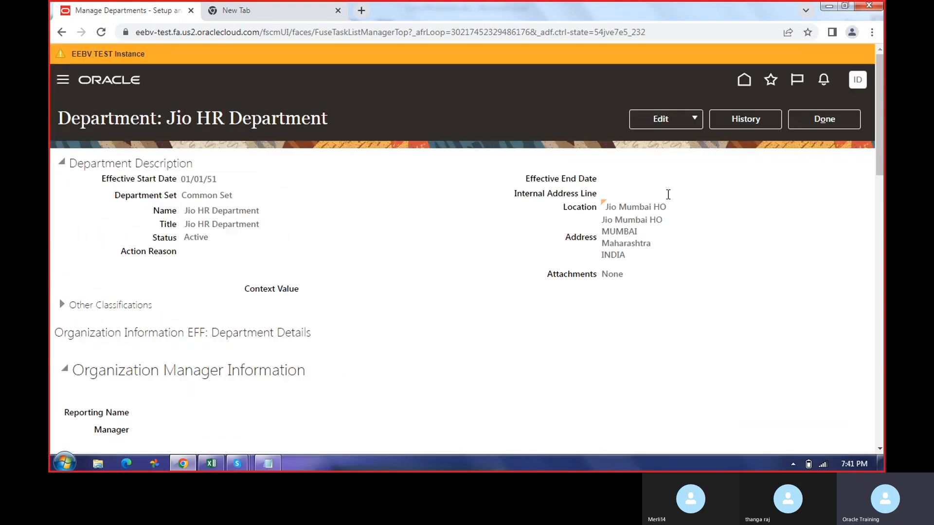
pyautogui.click(824, 119)
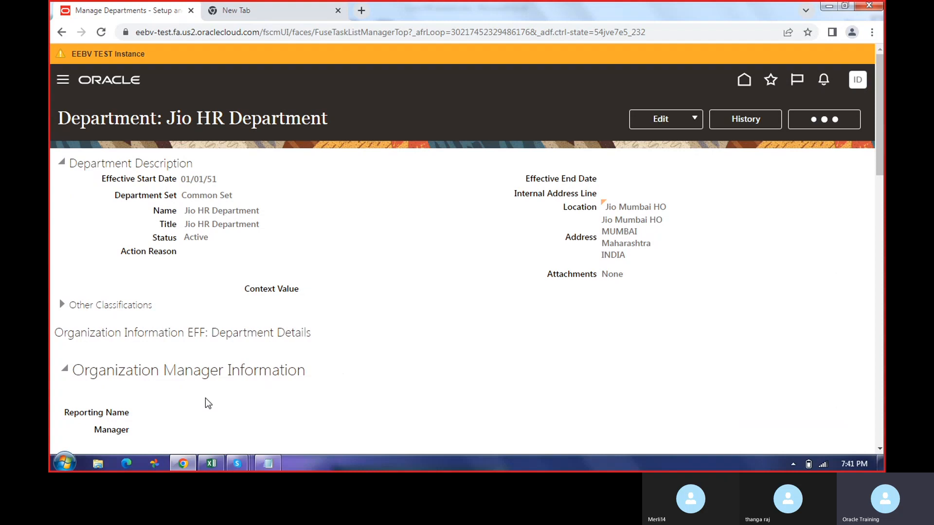
# Open the Jio HR Dept record, examine its start date, name and description details, and close it.
pyautogui.scroll(-2, 204, 378)
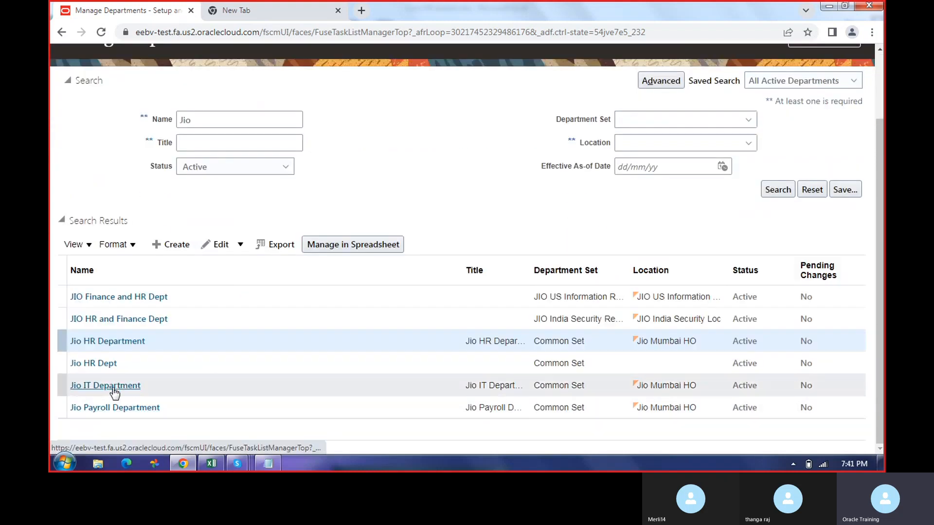
pyautogui.click(109, 363)
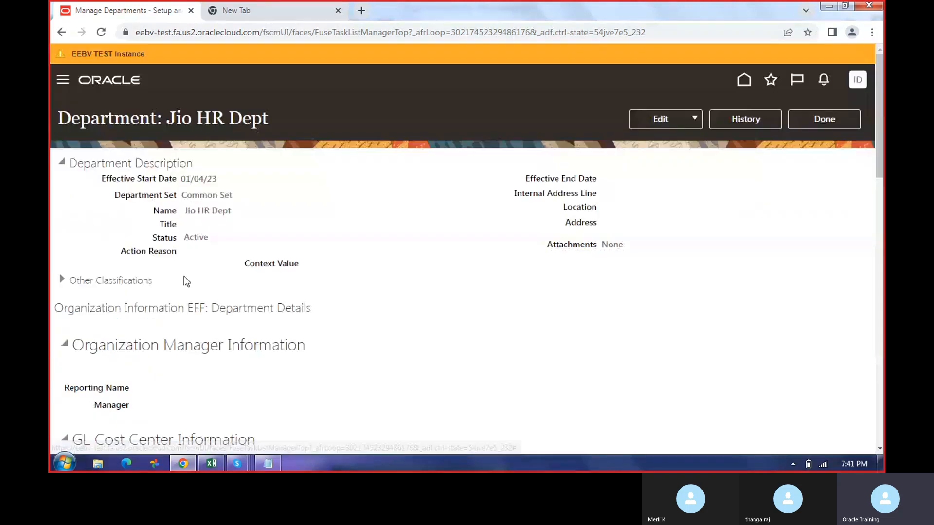
pyautogui.moveTo(183, 211); pyautogui.dragTo(268, 217)
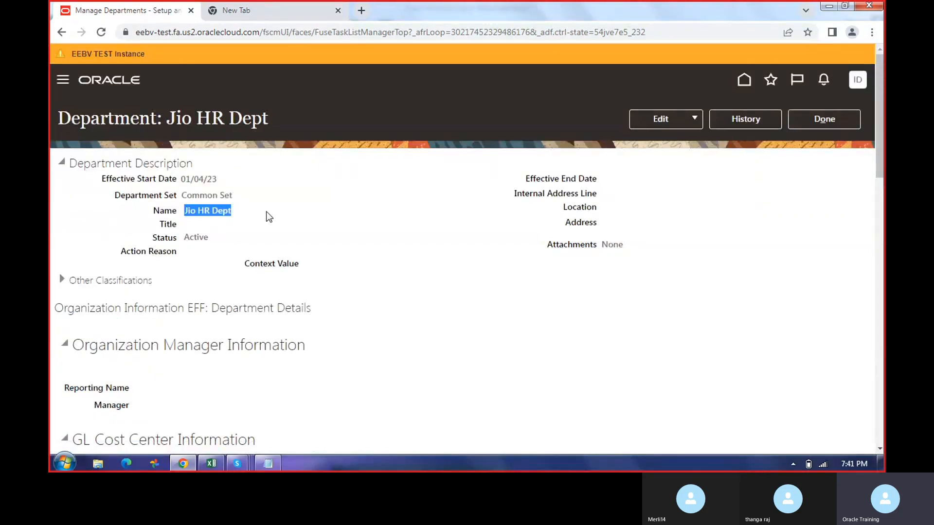
pyautogui.moveTo(182, 179); pyautogui.dragTo(238, 181)
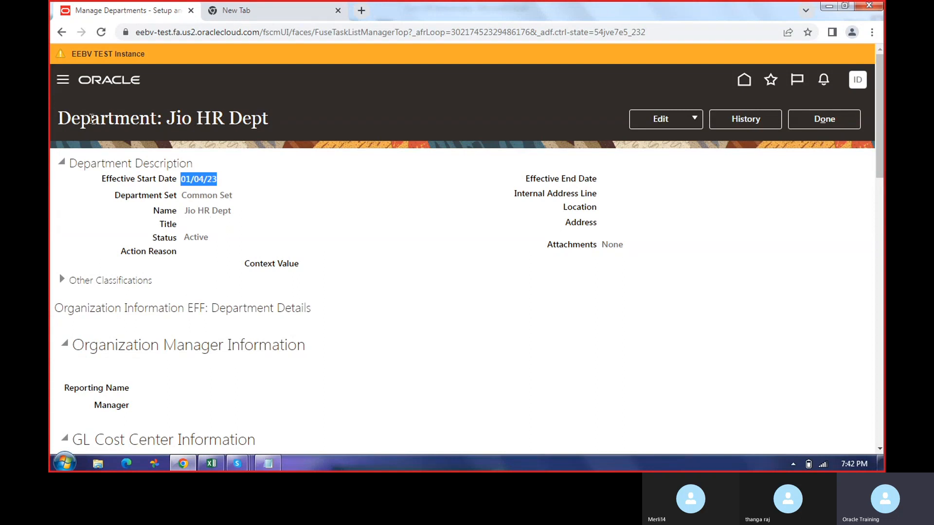
pyautogui.moveTo(91, 118); pyautogui.dragTo(276, 144)
pyautogui.click(192, 217)
pyautogui.moveTo(175, 198); pyautogui.dragTo(385, 275)
pyautogui.scroll(-4, 617, 262)
pyautogui.scroll(4, 617, 262)
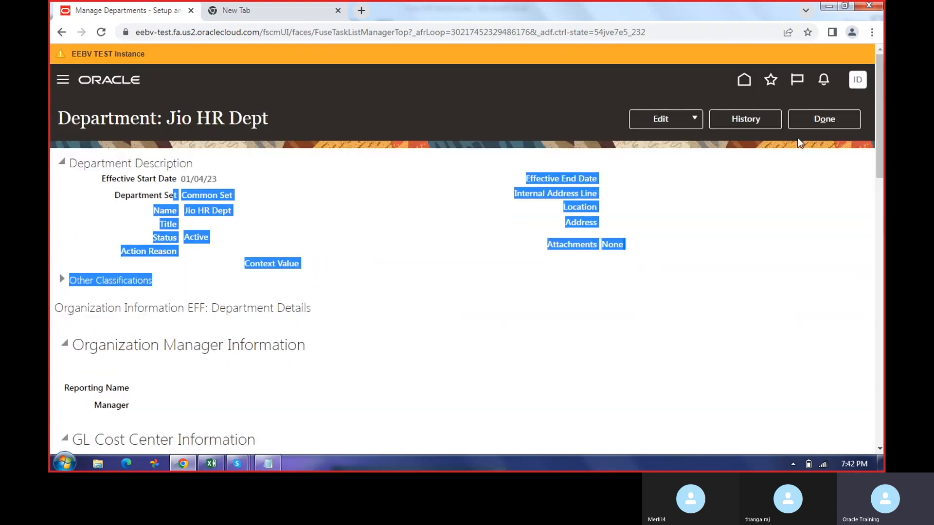
pyautogui.click(818, 122)
# Switch to the Excel task list and enter 1 in cell C4 beside Manage Departments.
pyautogui.click(212, 464)
pyautogui.click(415, 175)
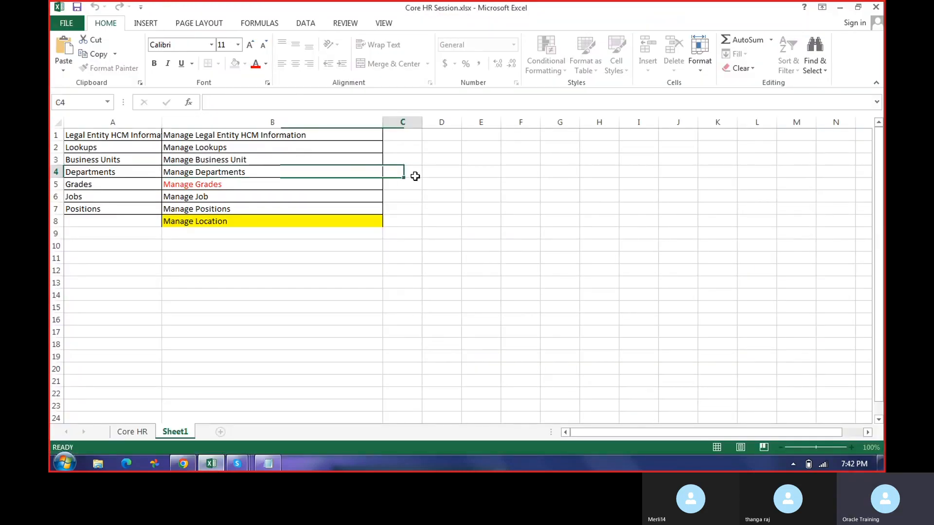
pyautogui.write('1')
pyautogui.press('Return')
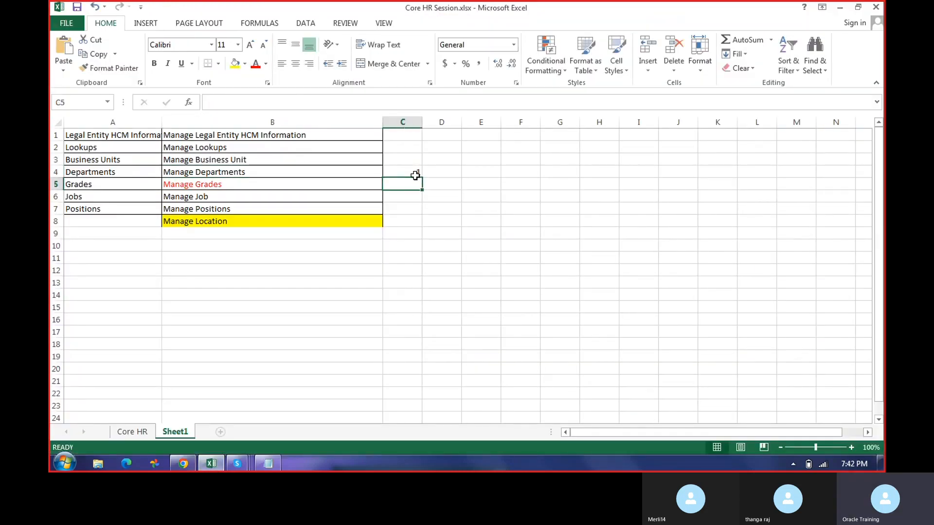
pyautogui.click(215, 183)
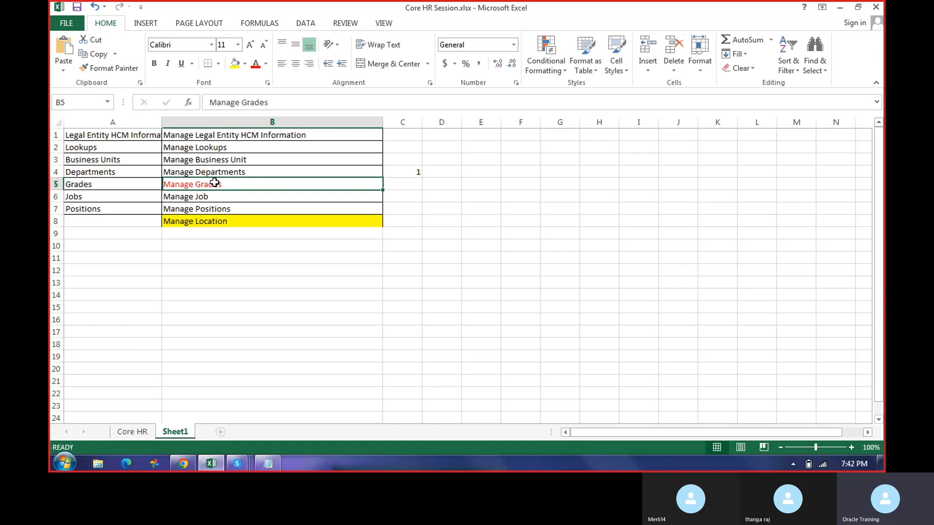
pyautogui.tripleClick(233, 101)
pyautogui.click(177, 464)
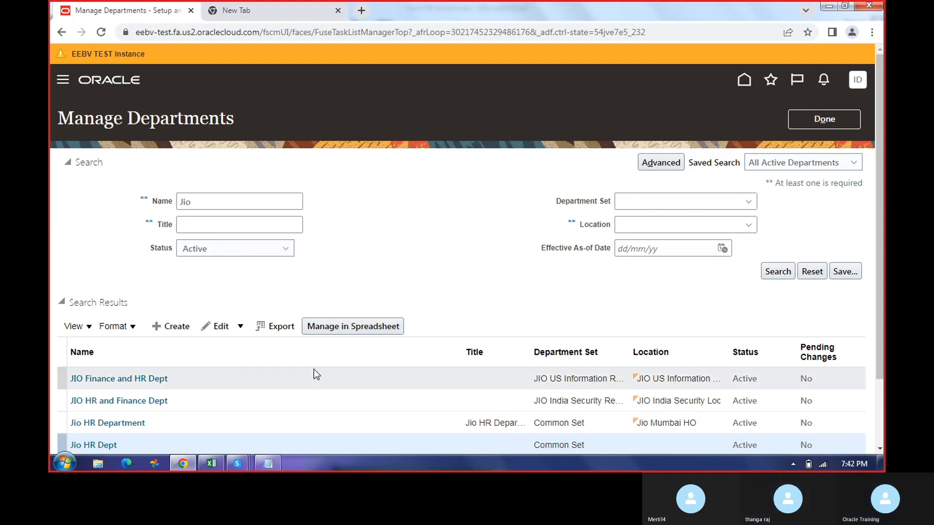
pyautogui.click(213, 467)
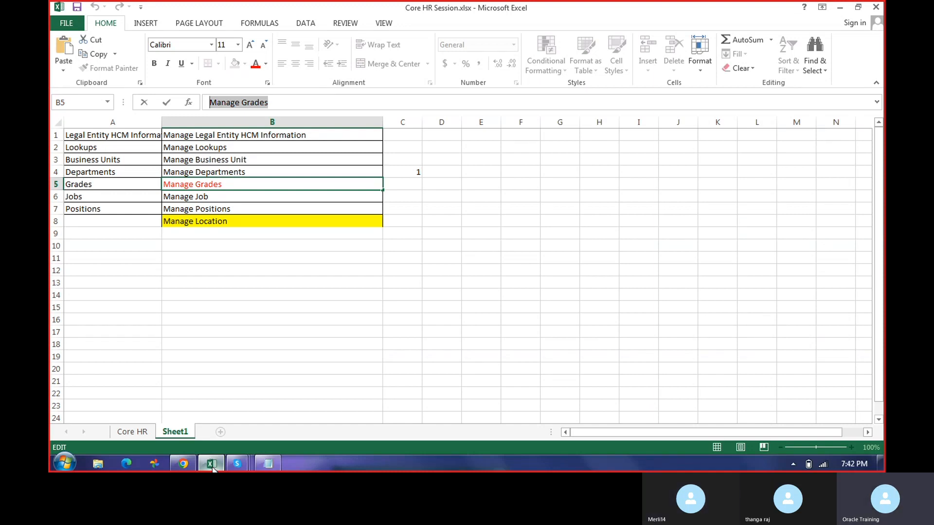
pyautogui.click(213, 468)
pyautogui.click(212, 468)
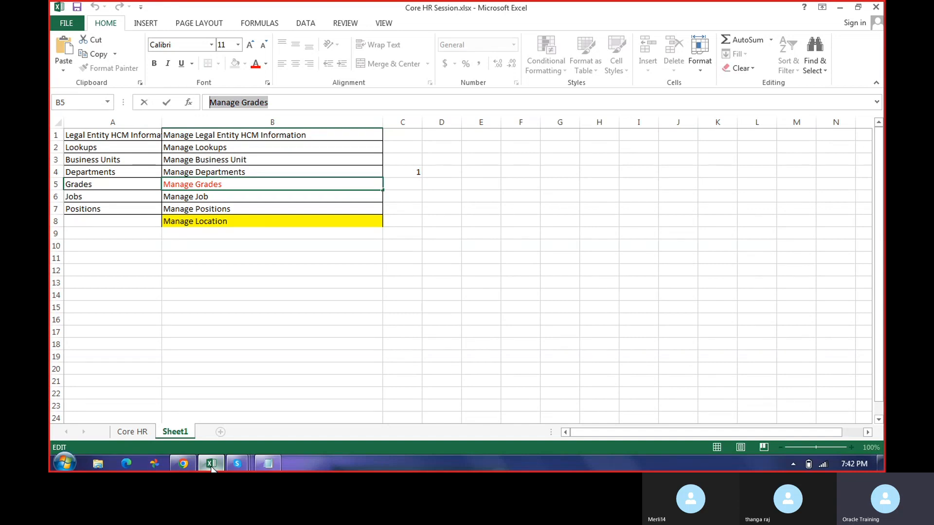
# Return to Chrome and leave the Manage Departments page.
pyautogui.click(827, 6)
pyautogui.click(840, 7)
pyautogui.click(841, 8)
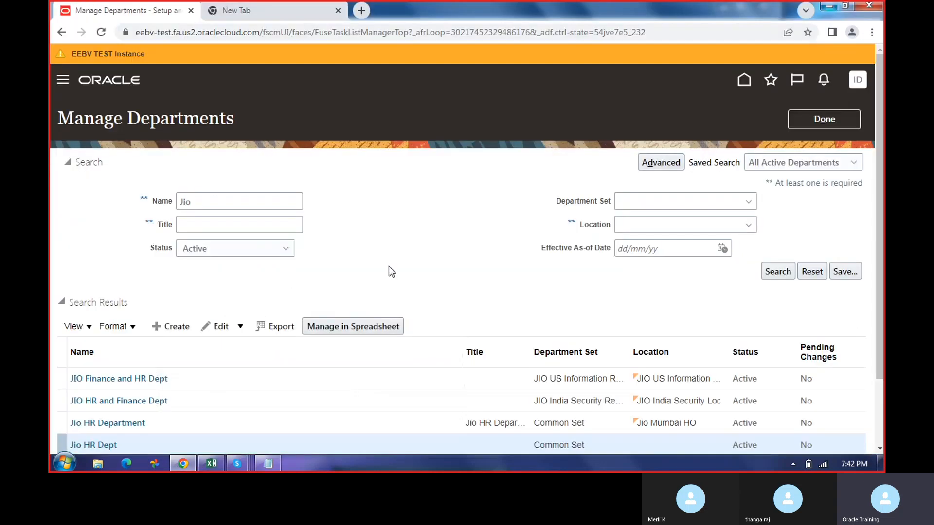
pyautogui.click(844, 120)
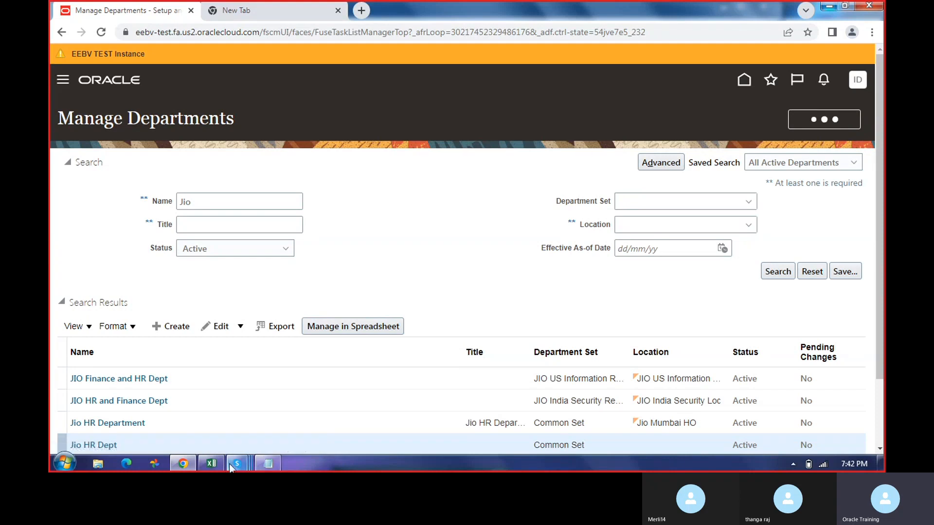
# Switch to Excel and copy the task name "Manage Grades" from cell B5.
pyautogui.click(212, 464)
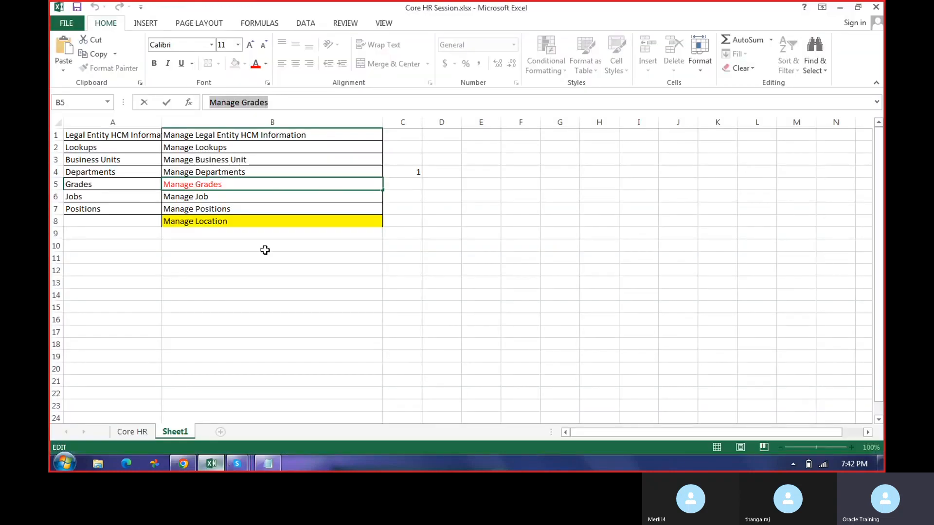
pyautogui.click(230, 184)
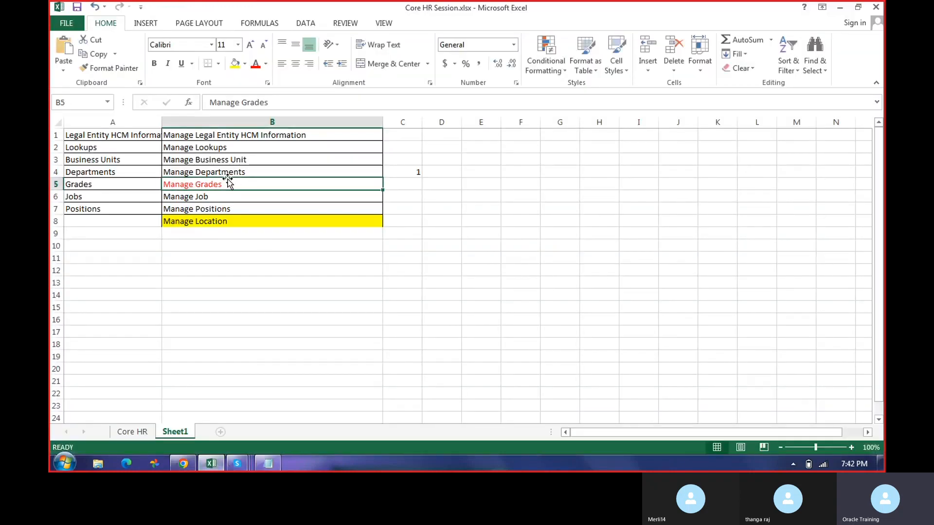
pyautogui.moveTo(268, 103); pyautogui.dragTo(209, 102)
pyautogui.rightClick(222, 102)
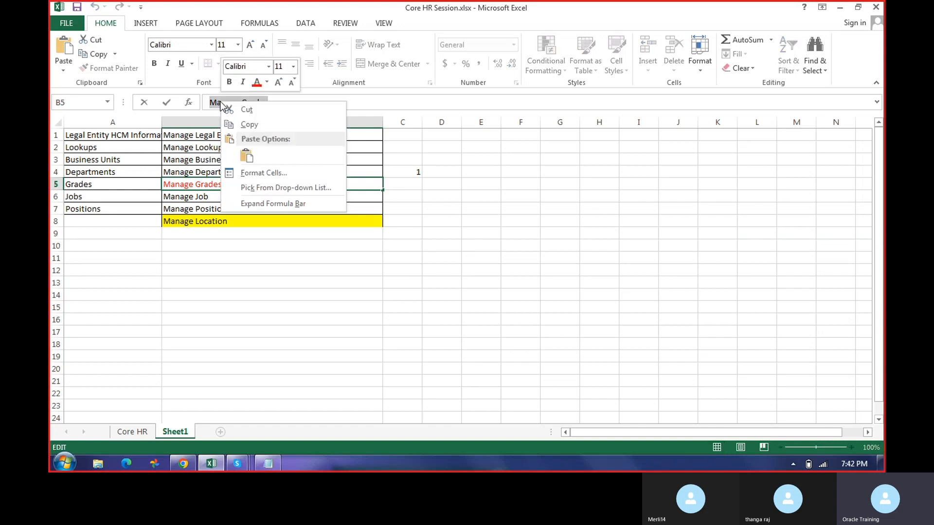
pyautogui.click(248, 126)
pyautogui.click(220, 164)
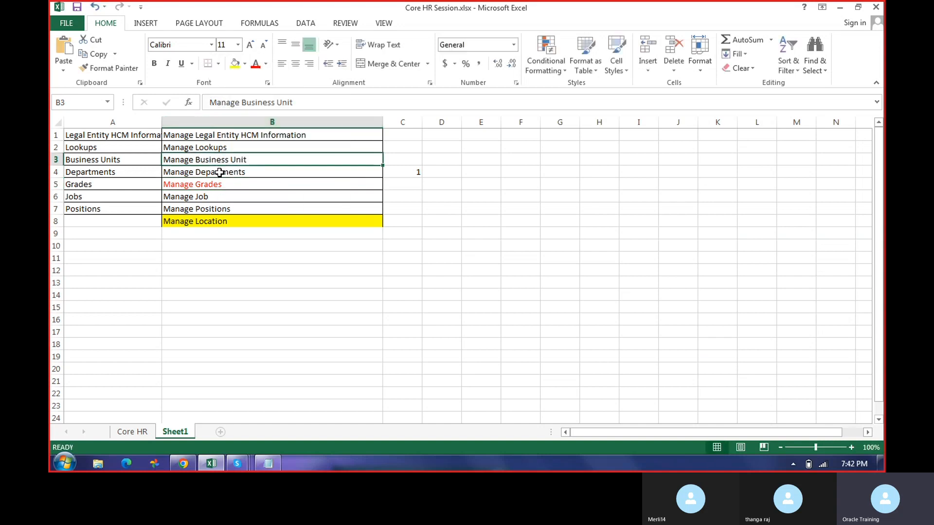
pyautogui.doubleClick(219, 172)
pyautogui.moveTo(219, 172); pyautogui.dragTo(220, 196)
pyautogui.moveTo(294, 310); pyautogui.dragTo(287, 295)
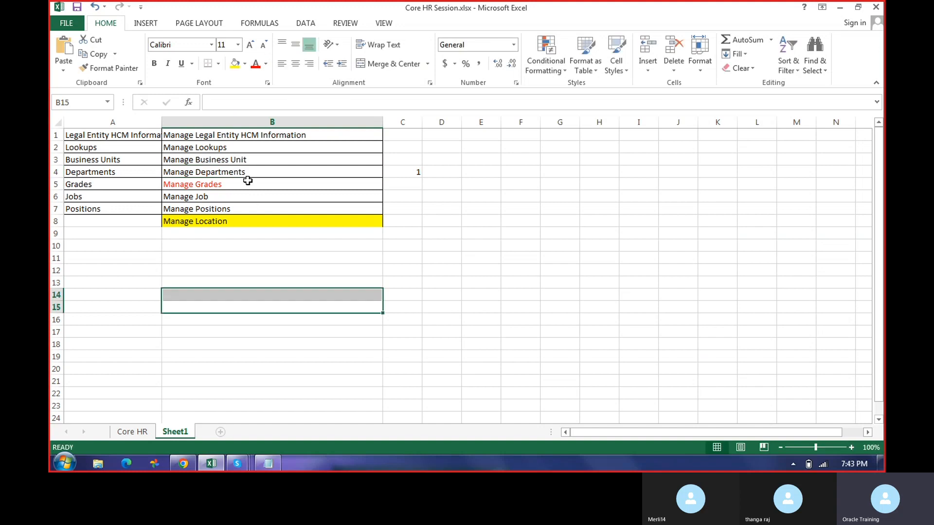
pyautogui.moveTo(247, 173); pyautogui.dragTo(247, 182)
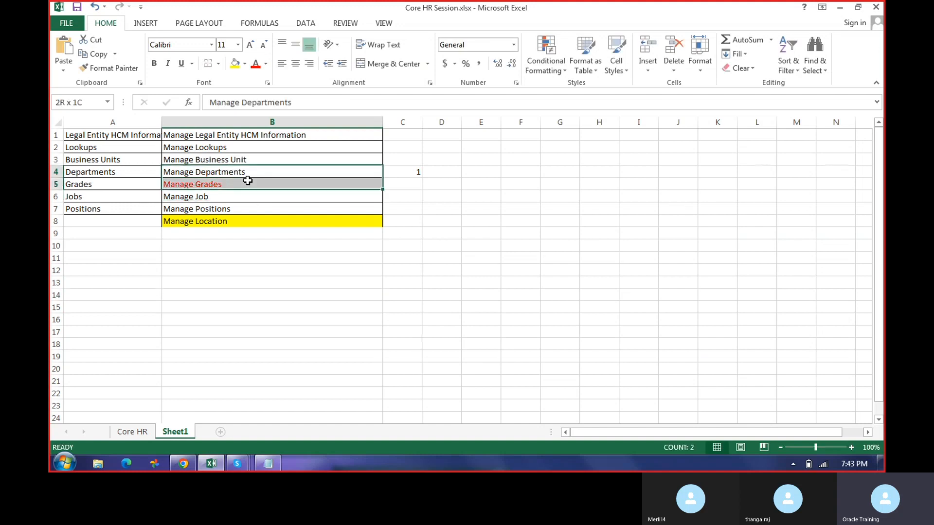
pyautogui.click(232, 220)
# Fill the Manage Departments and Manage Grades cells in column B with yellow and switch back to Chrome.
pyautogui.click(219, 171)
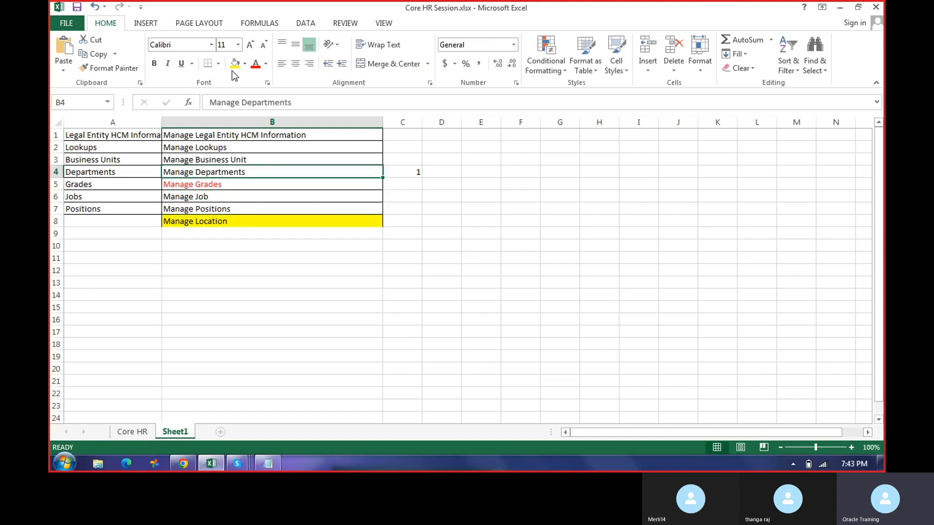
pyautogui.click(235, 63)
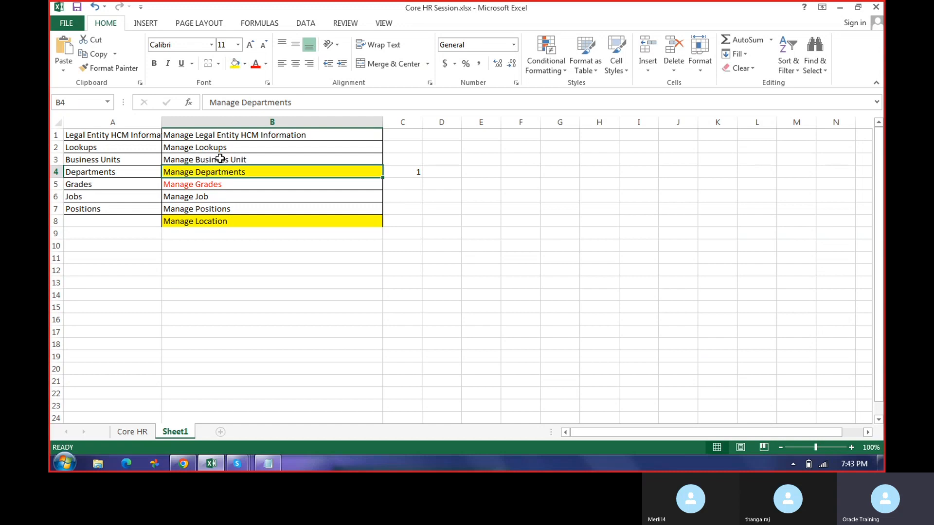
pyautogui.click(234, 184)
pyautogui.click(231, 175)
pyautogui.click(217, 189)
pyautogui.click(235, 63)
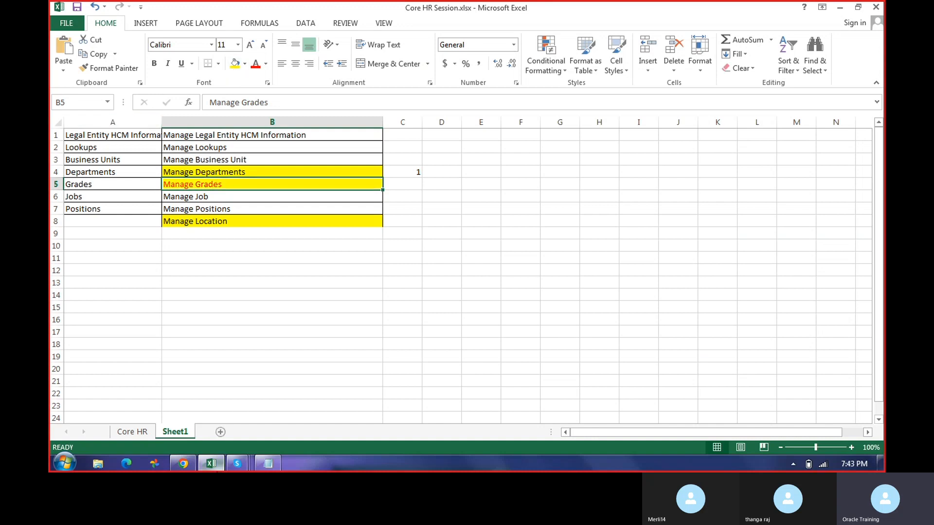
pyautogui.click(183, 463)
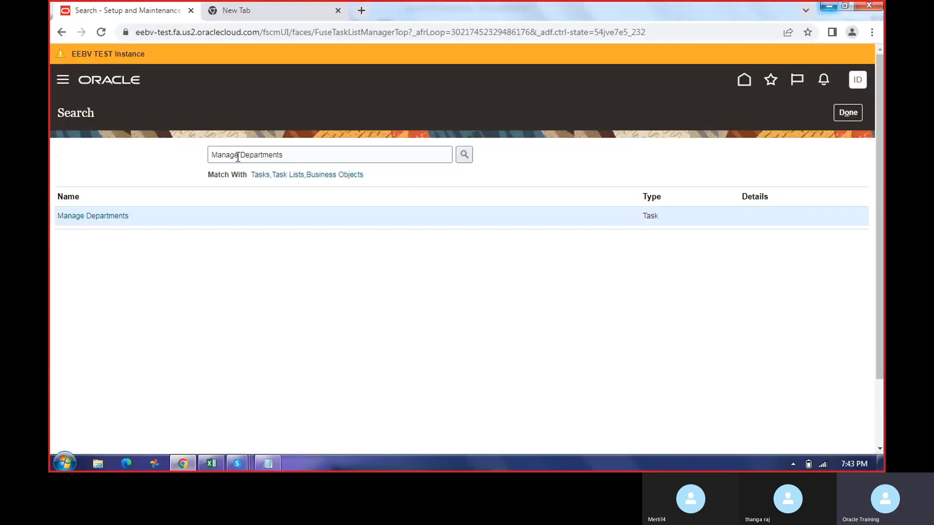
# Search the setup tasks for "Manage Grade" and open the Manage Grades task.
pyautogui.moveTo(245, 154); pyautogui.dragTo(333, 155)
pyautogui.moveTo(239, 154); pyautogui.dragTo(318, 154)
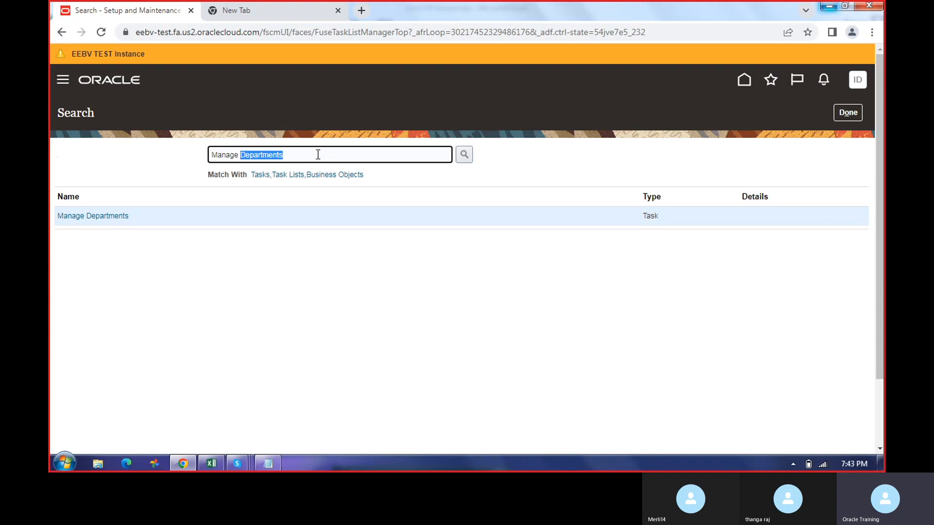
pyautogui.write('Grade')
pyautogui.click(463, 155)
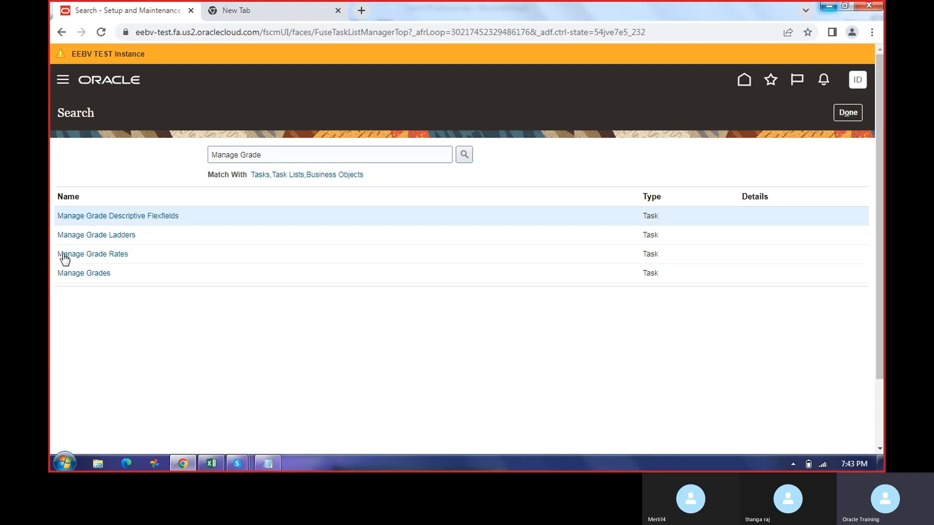
pyautogui.click(78, 272)
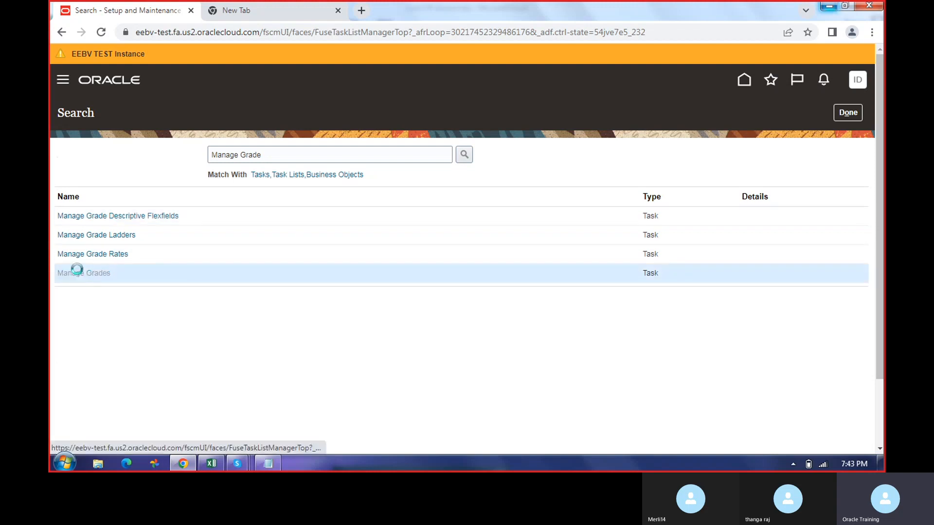
# Switch to the Excel task list and enter Grade in cell D11 and CTC in cell D12.
pyautogui.moveTo(209, 468)
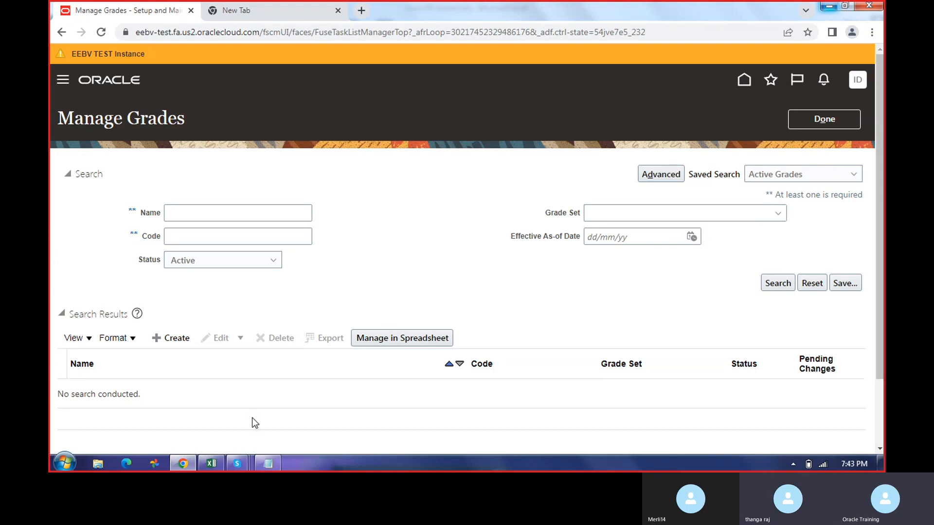
pyautogui.click(210, 464)
pyautogui.click(211, 464)
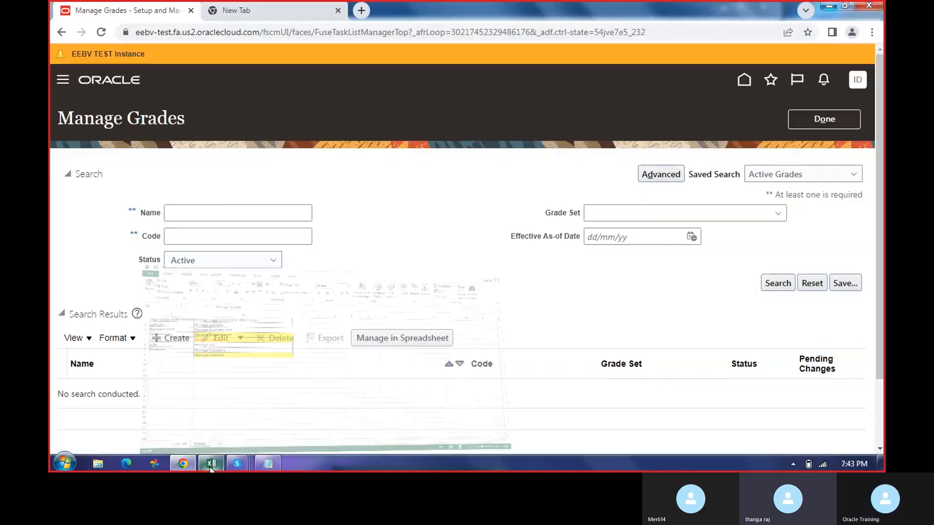
pyautogui.click(210, 463)
pyautogui.click(407, 243)
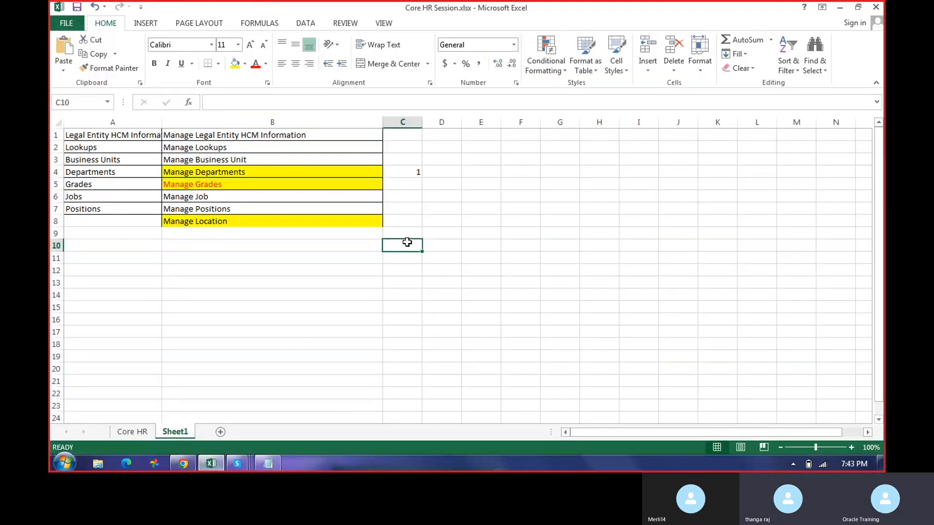
pyautogui.click(452, 255)
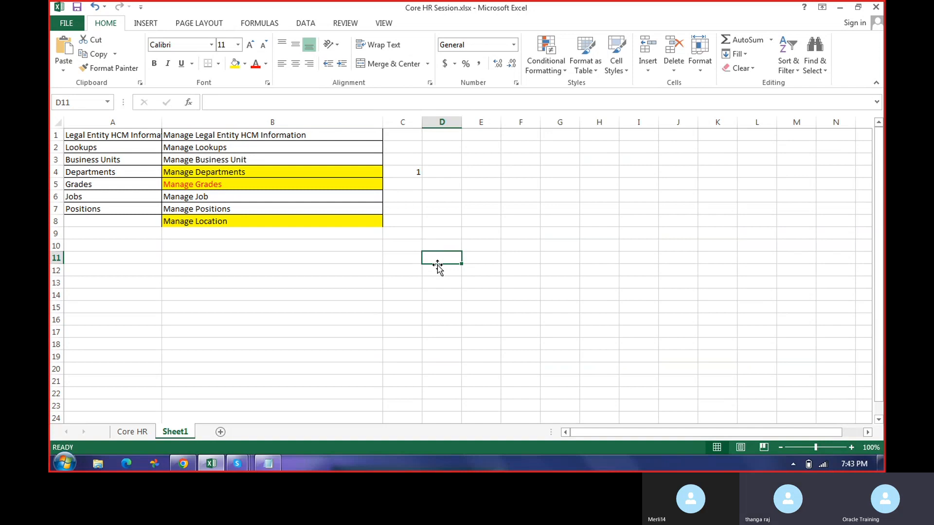
pyautogui.write('Grade')
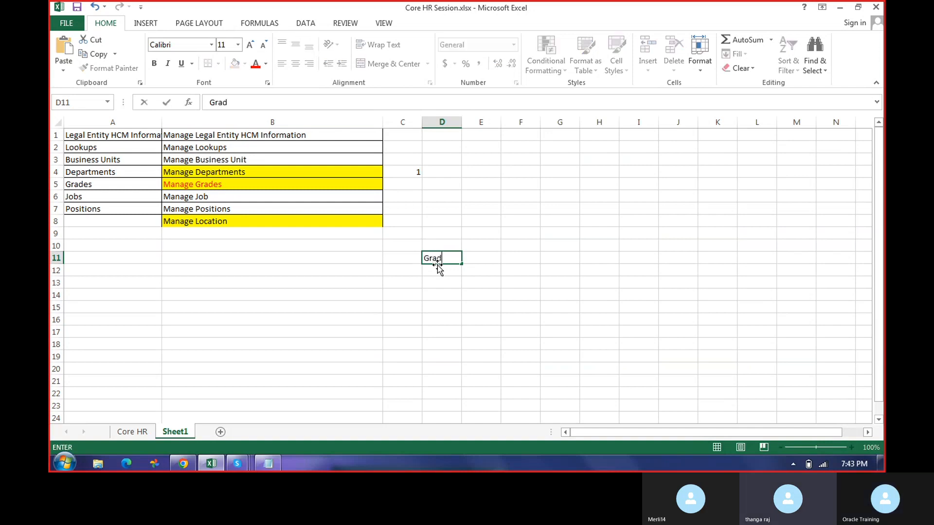
pyautogui.press('Return')
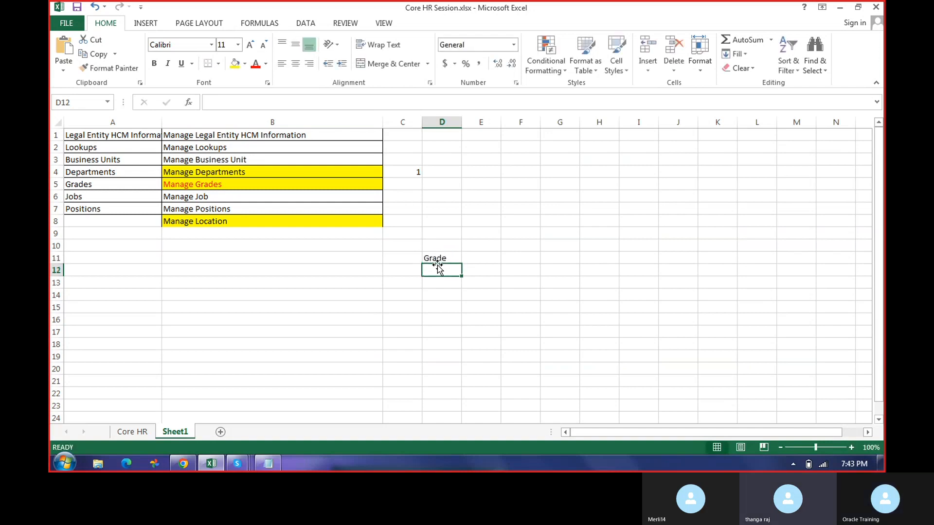
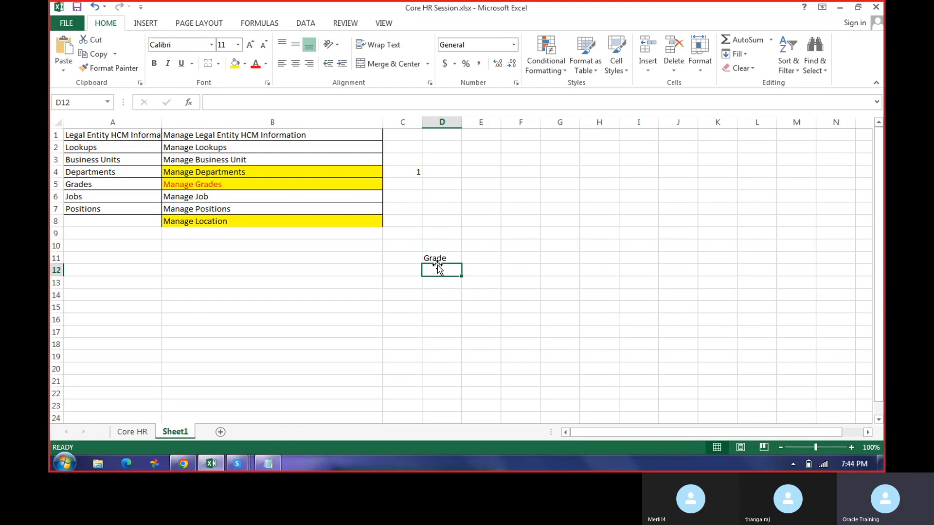
pyautogui.write('CTC')
pyautogui.press('Tab')
pyautogui.click(438, 270)
pyautogui.press('Tab')
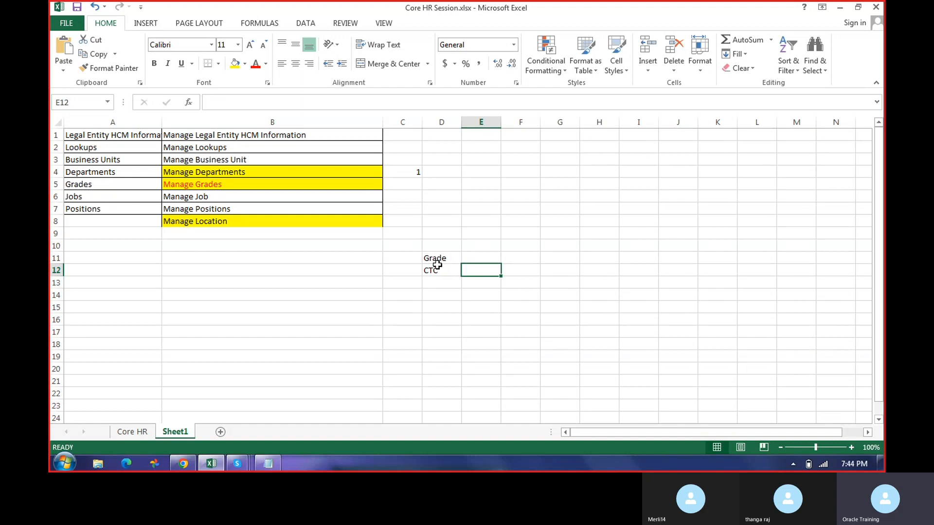
pyautogui.click(438, 269)
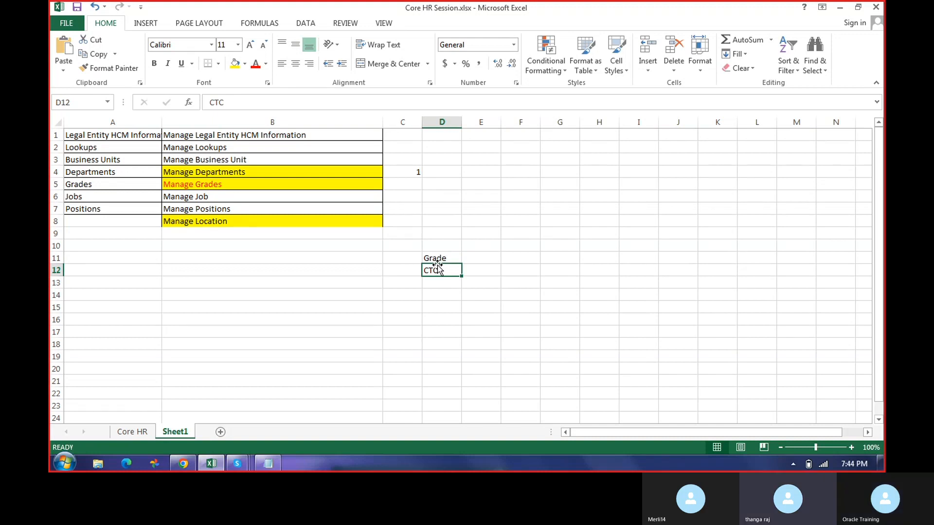
pyautogui.press('Right')
pyautogui.press('Left')
pyautogui.press('Right')
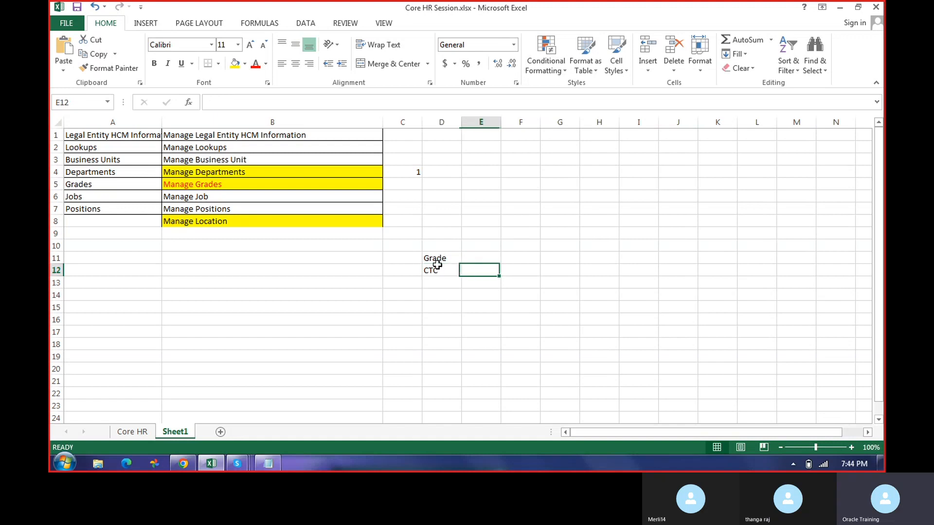
pyautogui.press('Left')
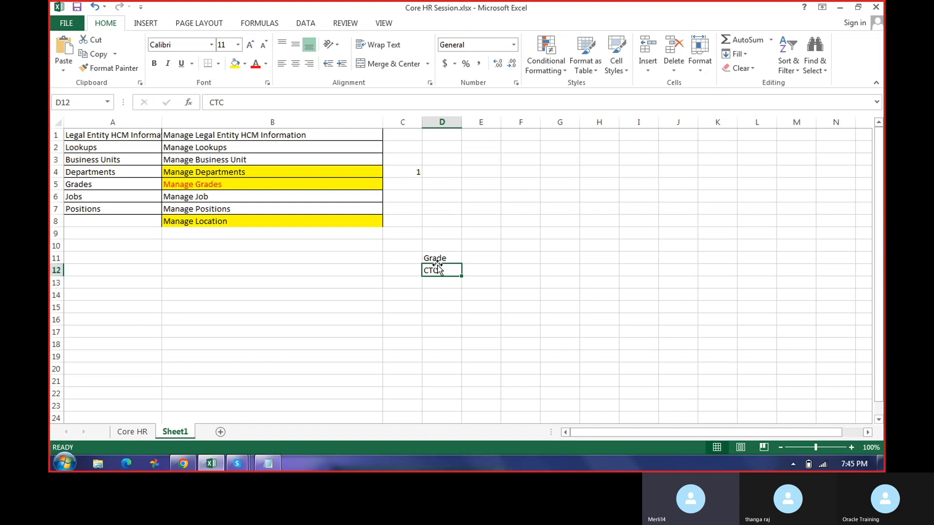
pyautogui.press('Return')
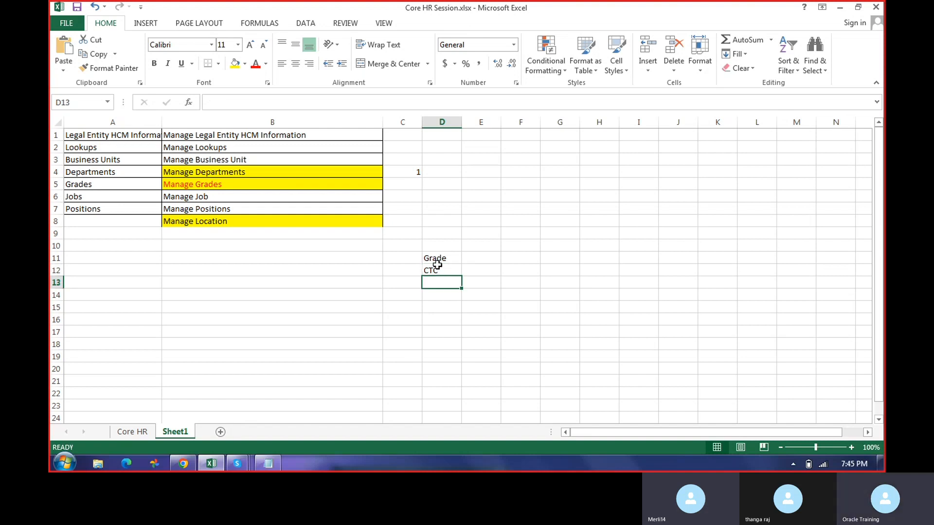
pyautogui.press('Up')
pyautogui.press('Down')
pyautogui.press('Up')
pyautogui.press('Down')
# Enter 15L in cell C13 and the label Position beside it in cell B13.
pyautogui.press('Left')
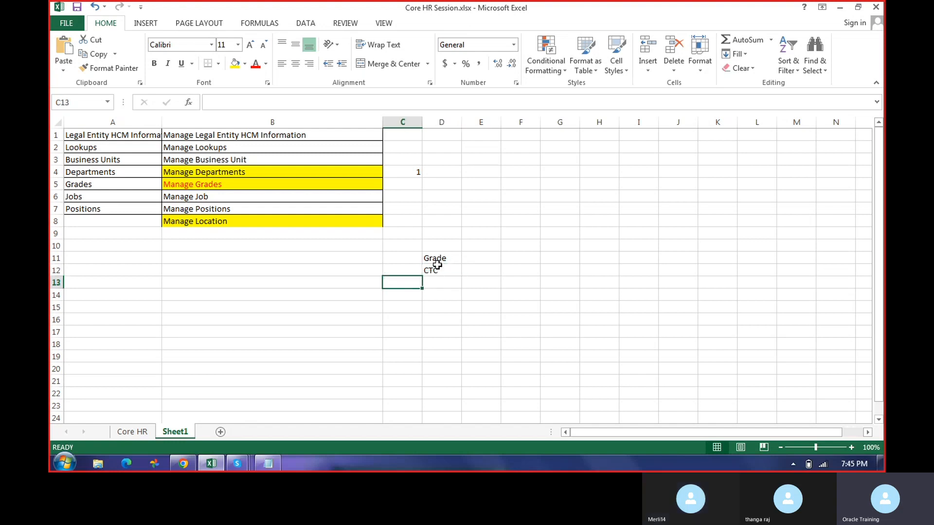
pyautogui.write('15L')
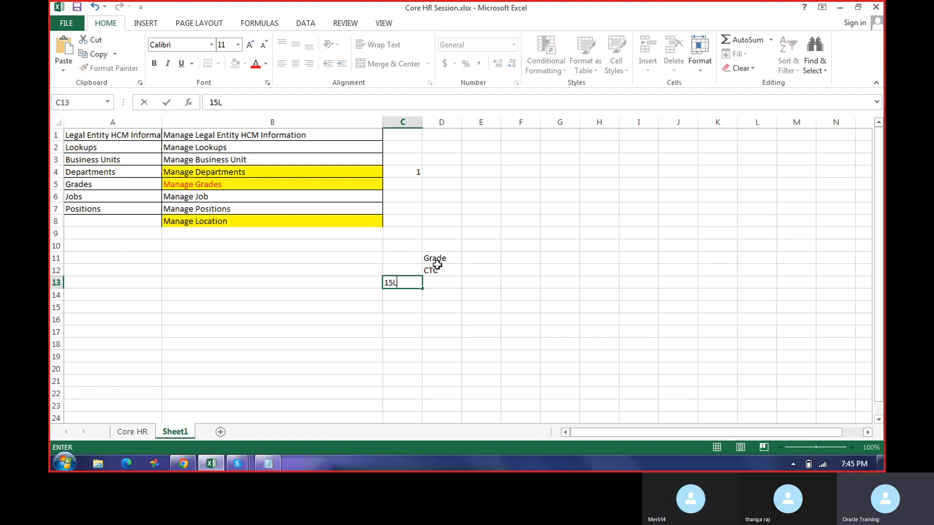
pyautogui.press('Return')
pyautogui.press('Up')
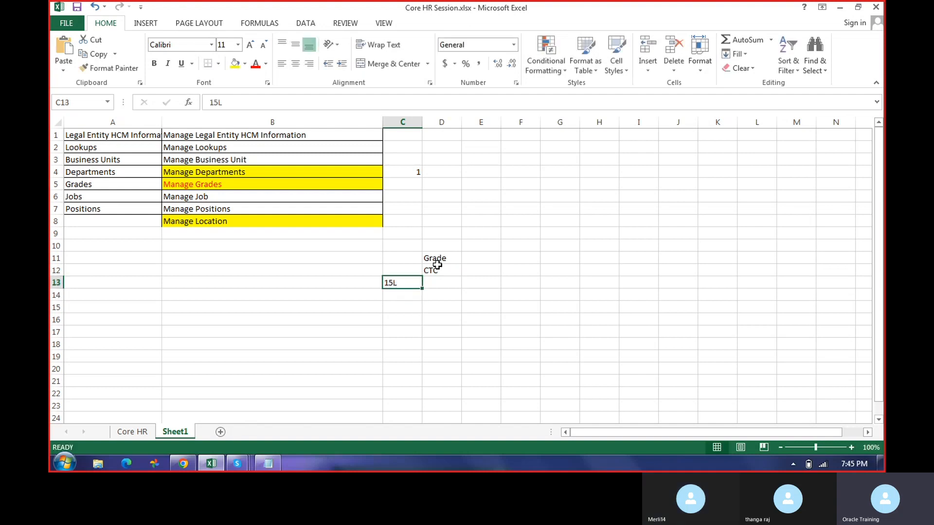
pyautogui.press('Left')
pyautogui.write('Position')
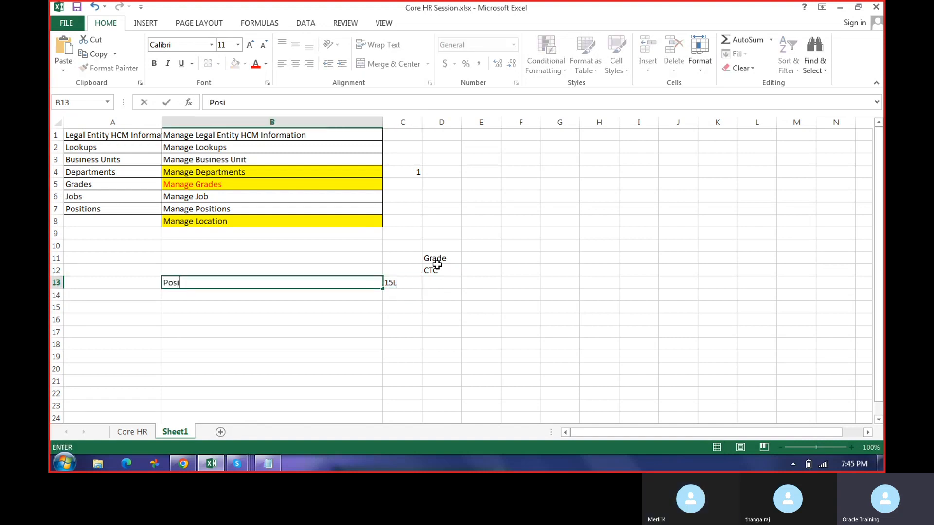
pyautogui.press('Return')
pyautogui.press('Up')
pyautogui.press('Right')
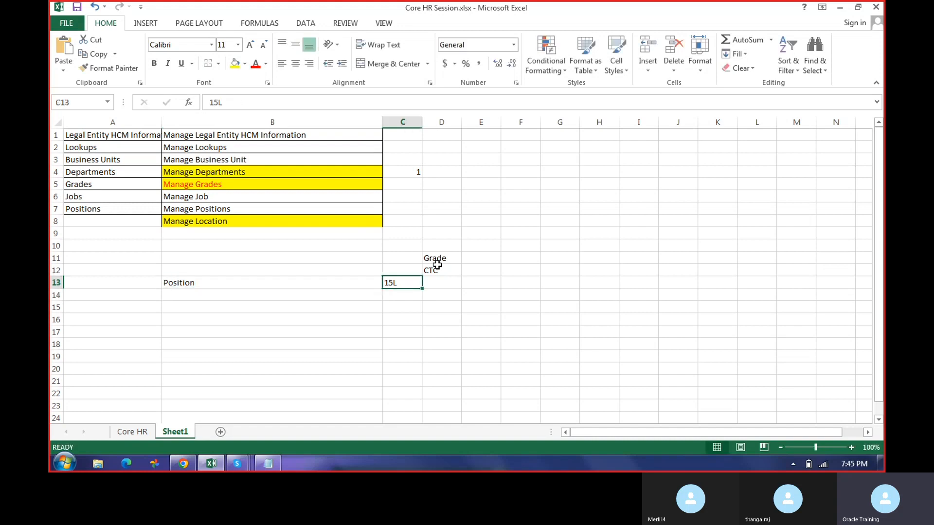
# Enter the label Budget in cell B12, directly above Position.
pyautogui.press('Left')
pyautogui.press('Up')
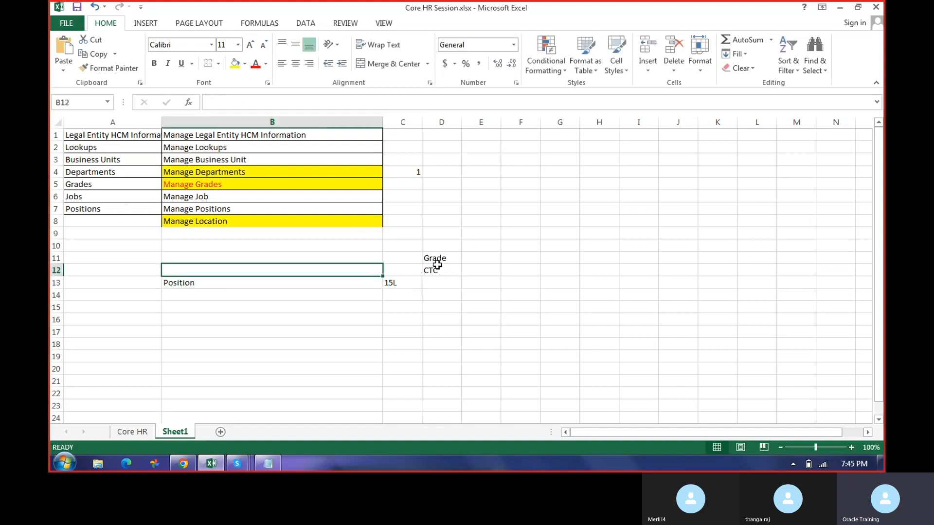
pyautogui.write('B')
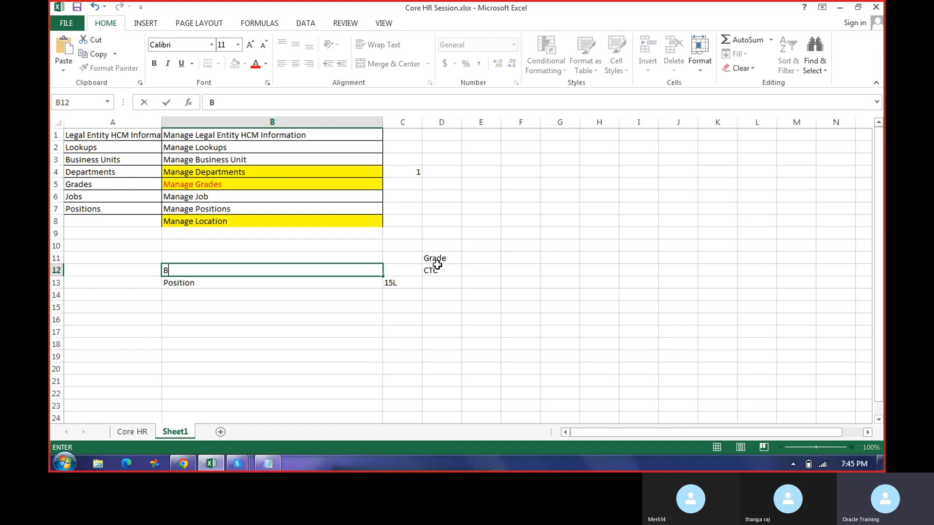
pyautogui.write('udget')
pyautogui.press('Return')
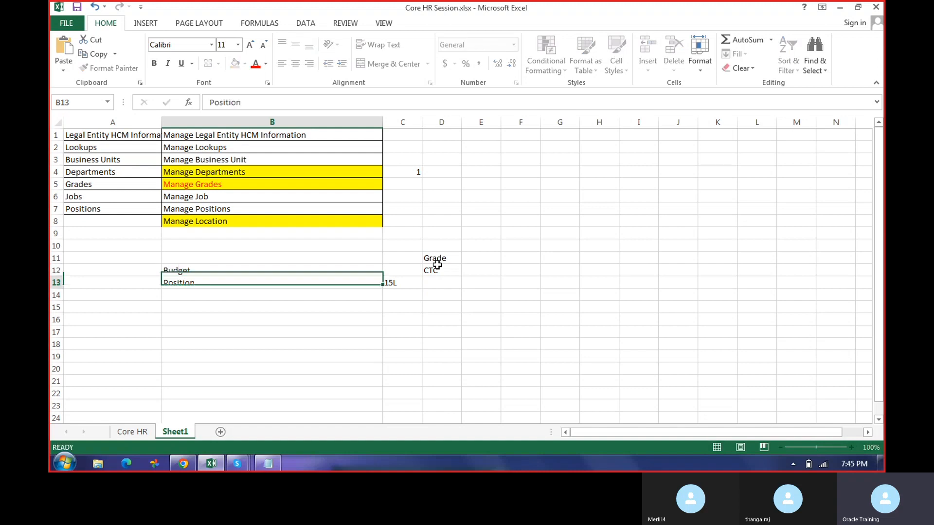
# Enter the job title SR Sof Engr in cell C12, between Budget and CTC.
pyautogui.press('Right')
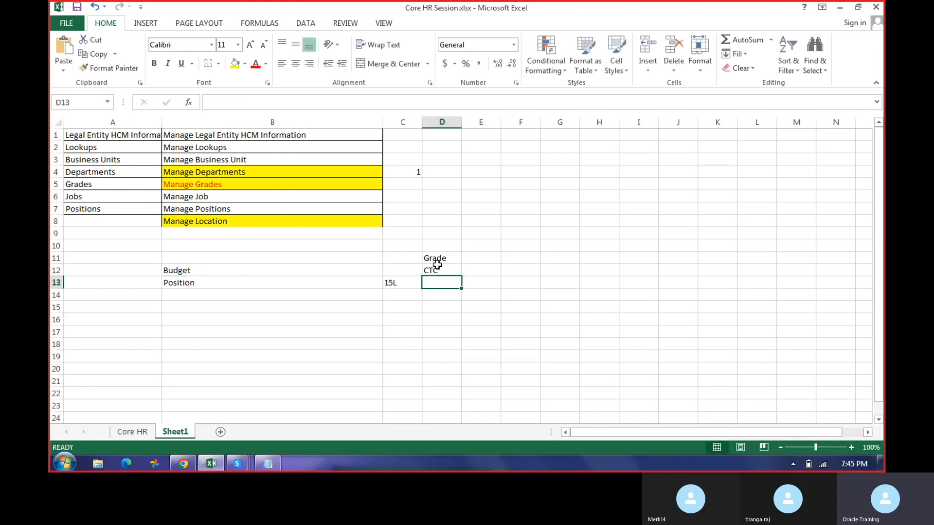
pyautogui.press('Up')
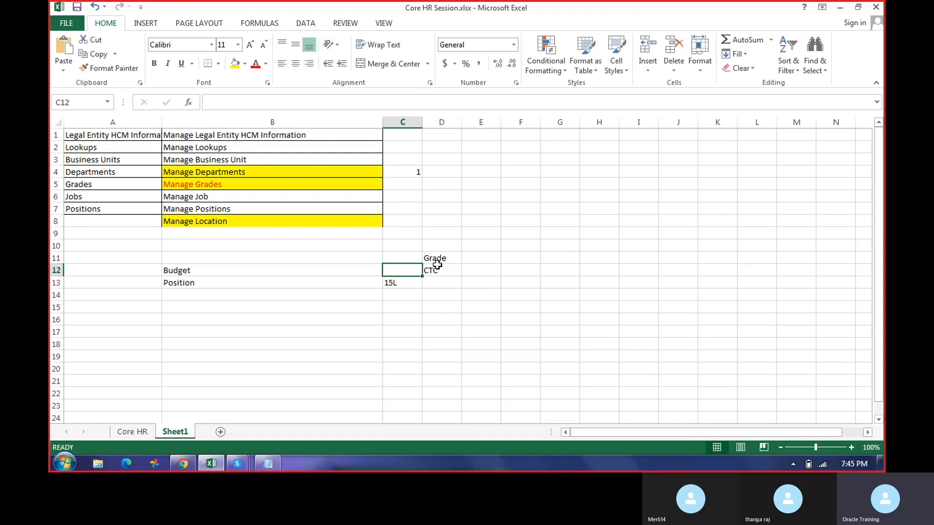
pyautogui.write('Sal')
pyautogui.press('BackSpace')
pyautogui.press('BackSpace')
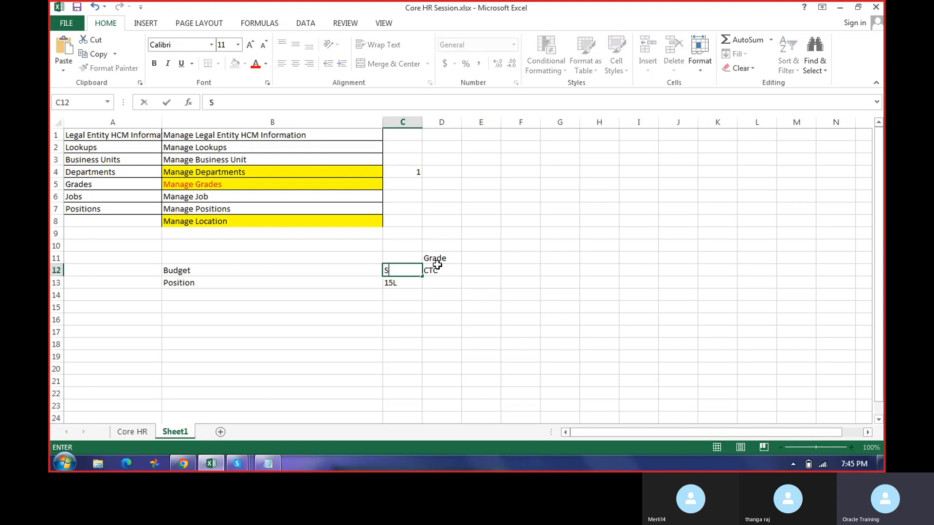
pyautogui.write('R S')
pyautogui.write('of Eng')
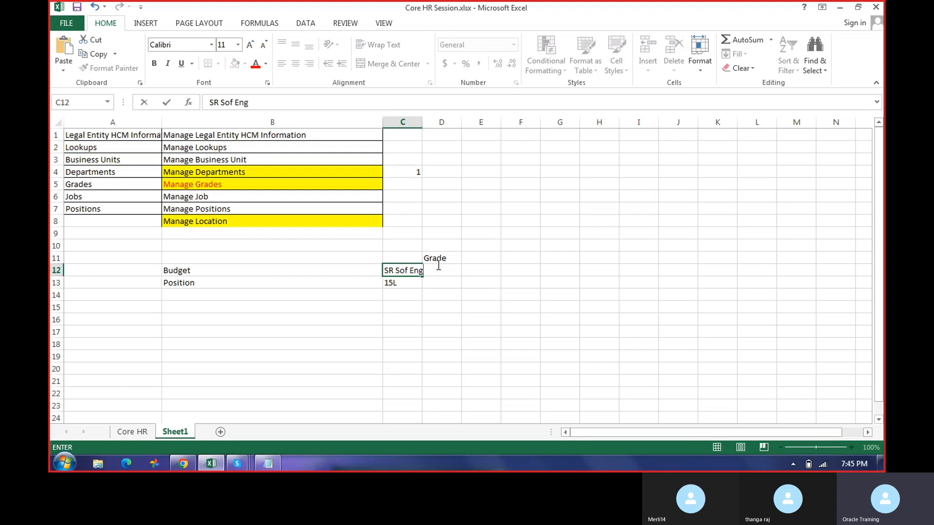
pyautogui.press('Return')
# Enter the experience range 7-10yrs in cell E12, next to CTC.
pyautogui.press('Up')
pyautogui.press('Left')
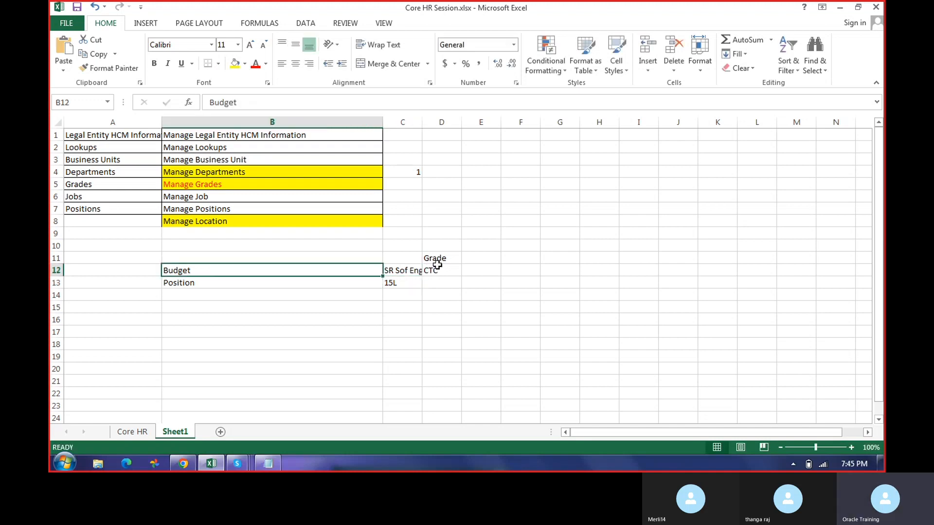
pyautogui.press('Down')
pyautogui.press('Up')
pyautogui.press('Right')
pyautogui.press('Right')
pyautogui.press('Right')
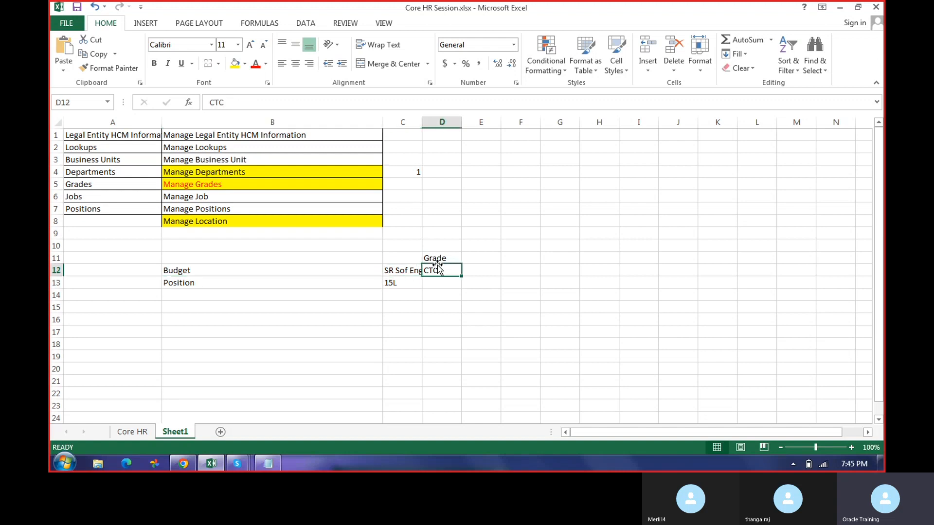
pyautogui.write('12')
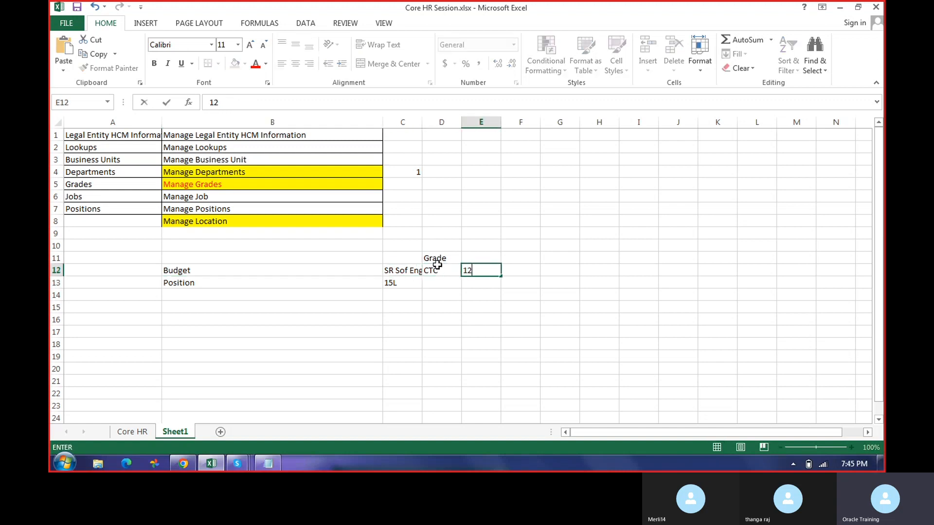
pyautogui.press('BackSpace')
pyautogui.press('BackSpace')
pyautogui.write('10yrs')
pyautogui.press('BackSpace')
pyautogui.press('BackSpace')
pyautogui.press('BackSpace')
pyautogui.press('BackSpace')
pyautogui.press('BackSpace')
pyautogui.write('7-10yrs')
pyautogui.press('Return')
pyautogui.press('Left')
pyautogui.press('Up')
pyautogui.press('Left')
pyautogui.press('Left')
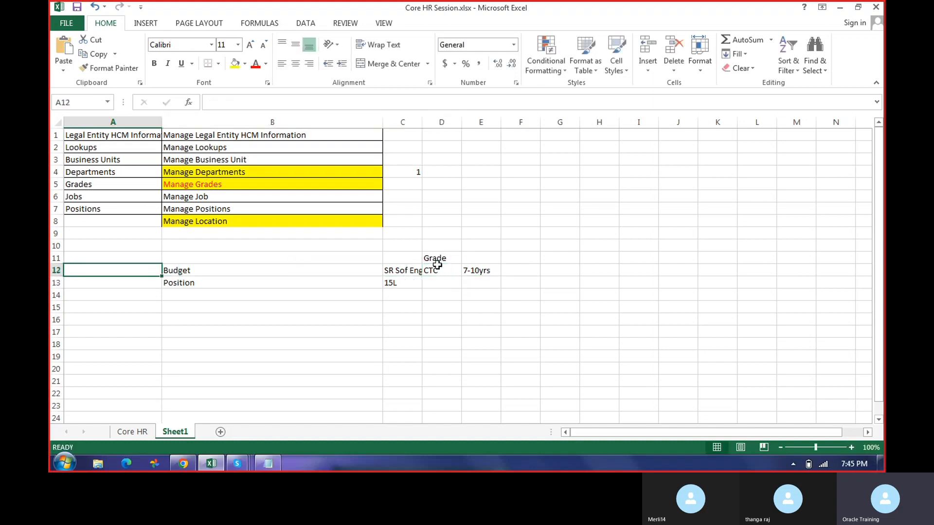
pyautogui.press('Down')
pyautogui.press('Up')
pyautogui.press('Right')
pyautogui.press('Right')
pyautogui.press('Right')
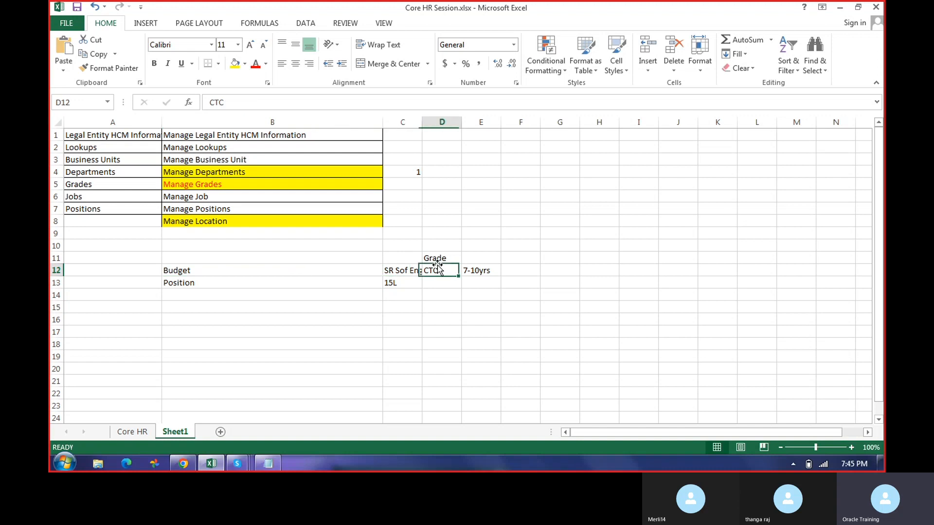
pyautogui.press('Left')
pyautogui.press('Left')
pyautogui.press('Down')
pyautogui.press('Left')
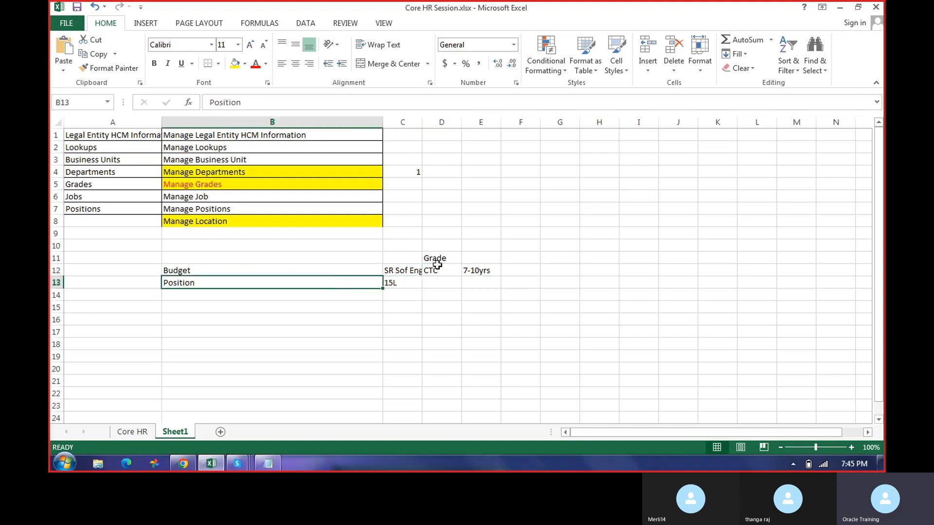
pyautogui.press('Right')
pyautogui.press('Up')
pyautogui.press('Right')
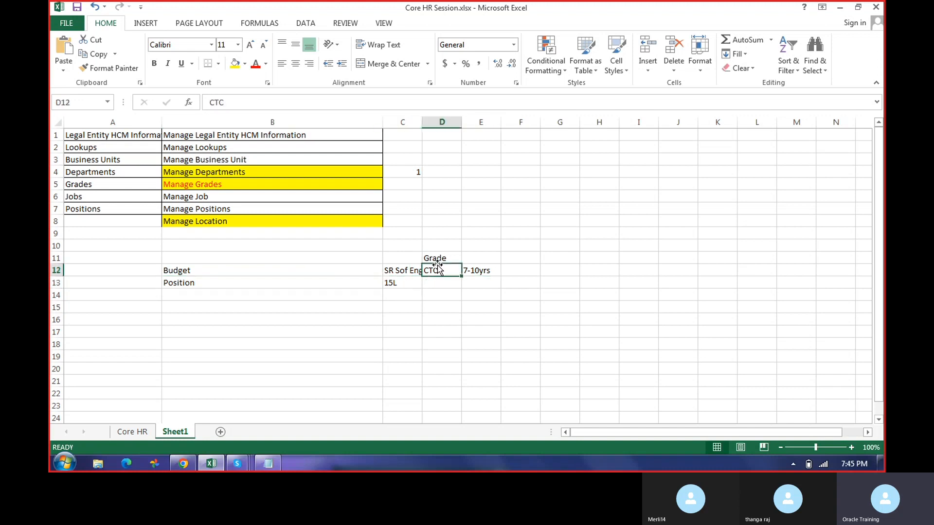
# Widen column C to fit the full SR Sof Engr entry and select cell C13.
pyautogui.press('Left')
pyautogui.moveTo(422, 122); pyautogui.dragTo(458, 126)
pyautogui.click(431, 281)
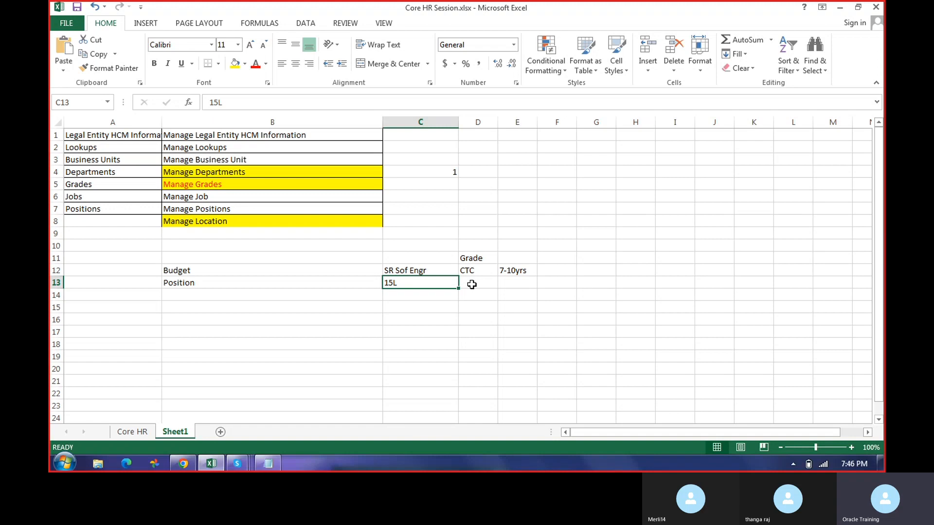
# Enter the amount 20L in cell D13, directly below CTC.
pyautogui.press('Left')
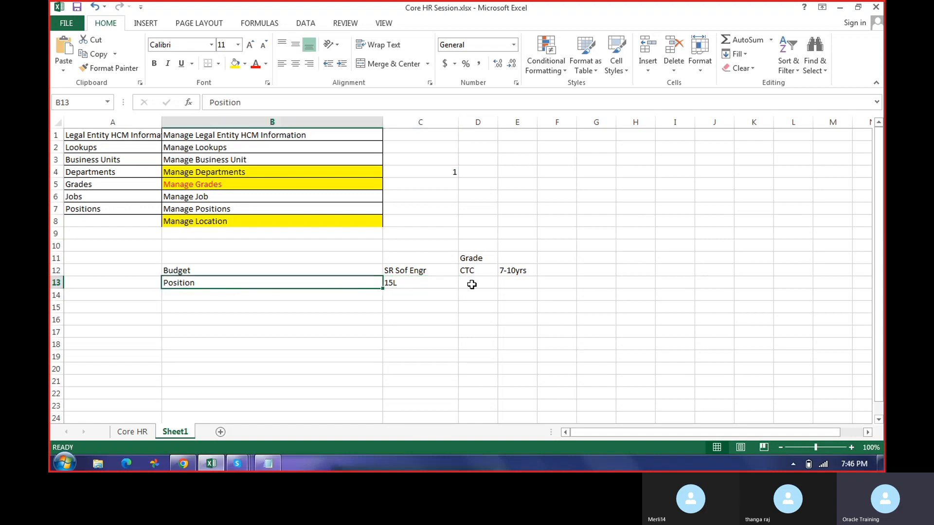
pyautogui.press('Right')
pyautogui.press('Up')
pyautogui.press('Down')
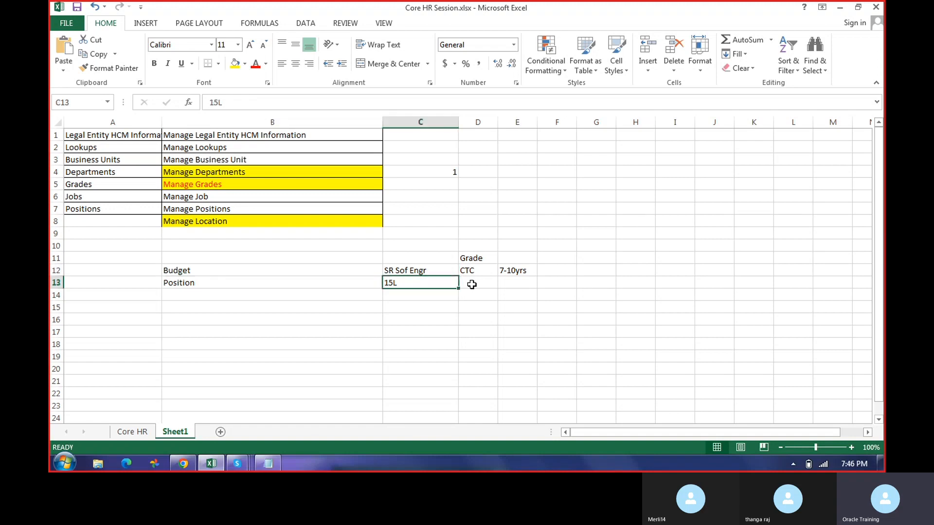
pyautogui.press('Right')
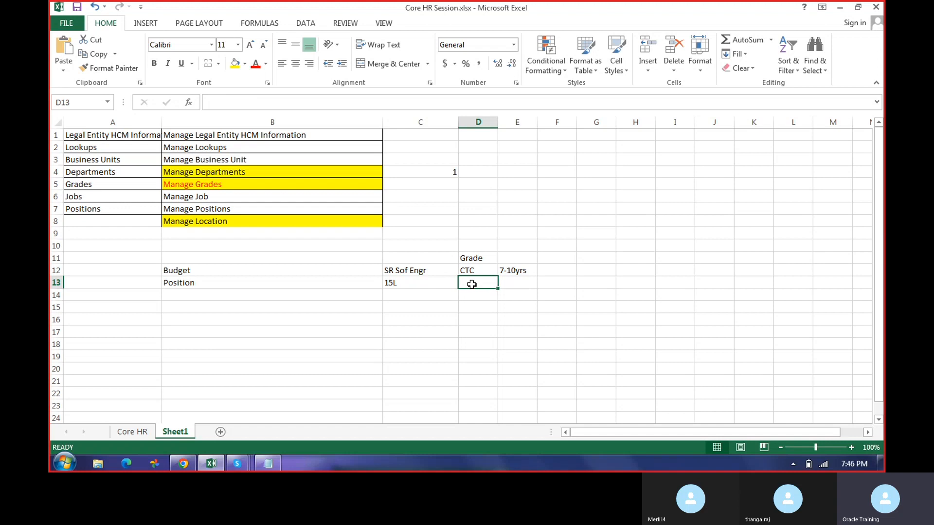
pyautogui.write('20')
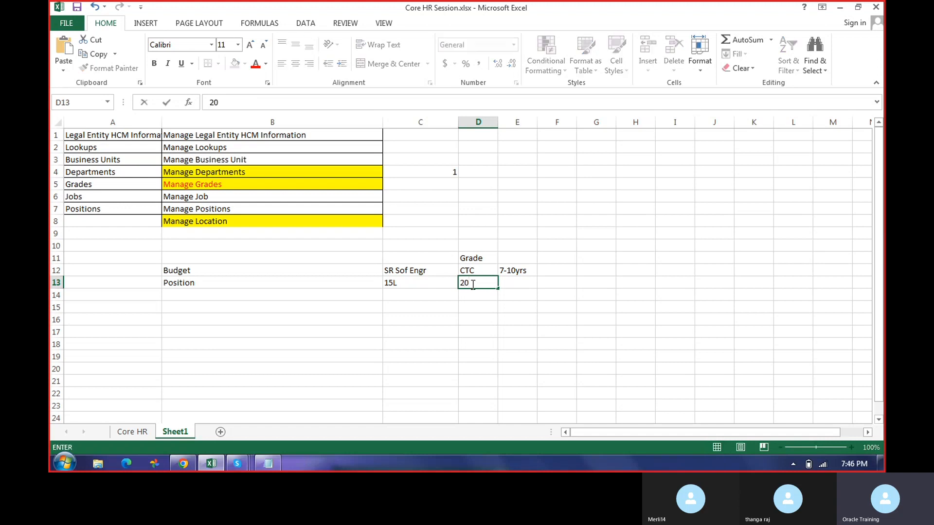
pyautogui.write('L')
pyautogui.press('Return')
pyautogui.press('Up')
pyautogui.press('Left')
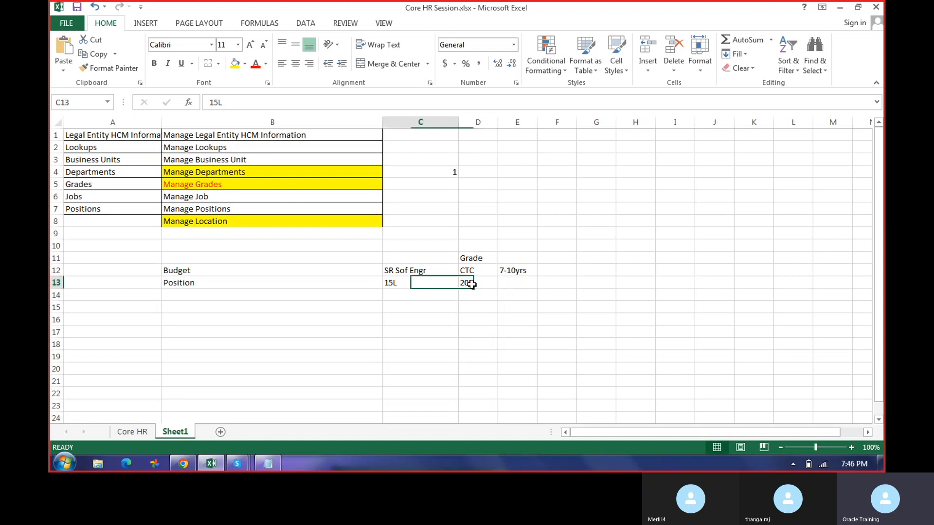
pyautogui.press('Right')
pyautogui.press('Right')
pyautogui.press('Left')
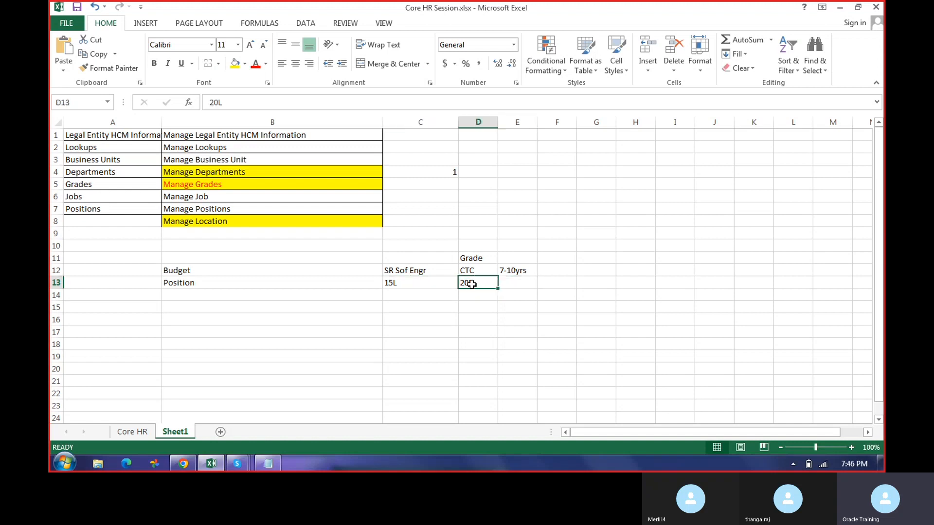
# Enter the CTC amounts 15L in cell D13 and 12L in cell D14.
pyautogui.press('Left')
pyautogui.press('Up')
pyautogui.press('Right')
pyautogui.press('Down')
pyautogui.write('15')
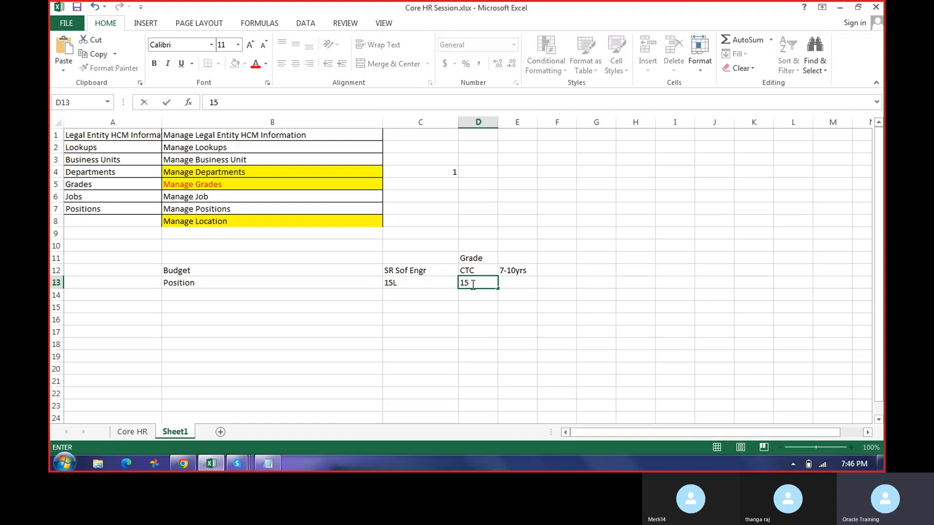
pyautogui.write('L')
pyautogui.press('Return')
pyautogui.write('12')
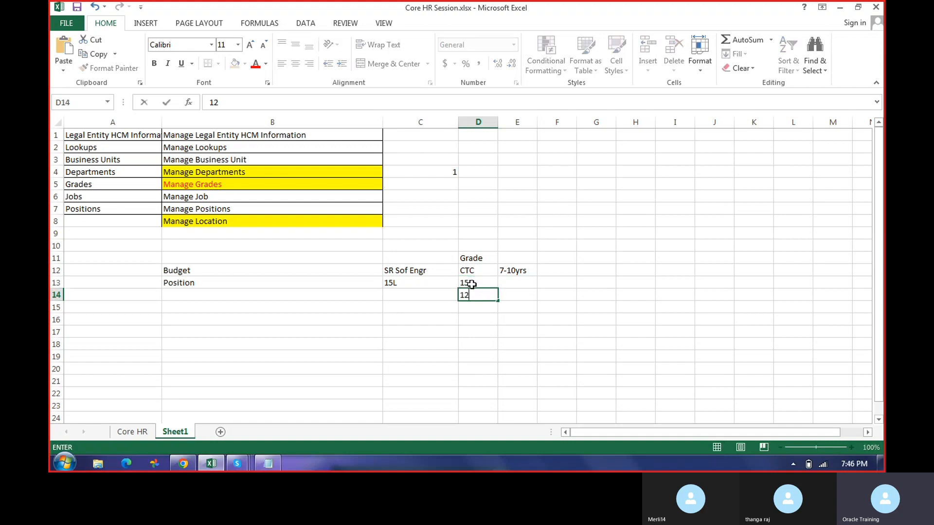
pyautogui.write('L')
pyautogui.press('Return')
# Label the two CTC amounts with Mid Skill in cell E13 and High Skill in cell E14.
pyautogui.press('Up')
pyautogui.press('Right')
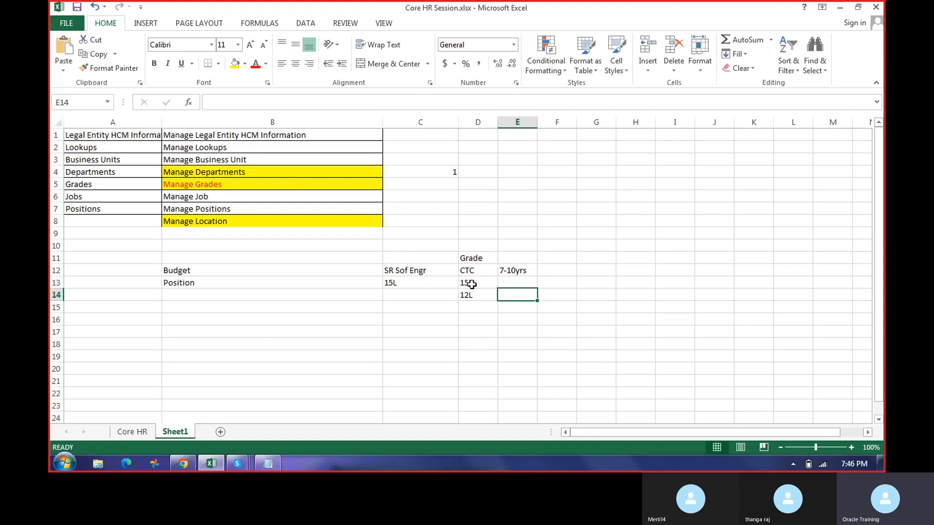
pyautogui.press('Up')
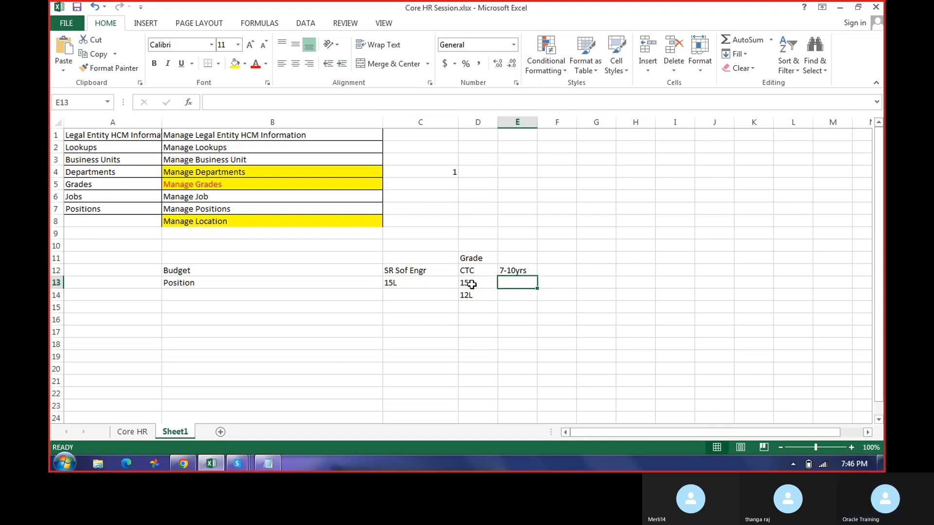
pyautogui.write('Mid Skil')
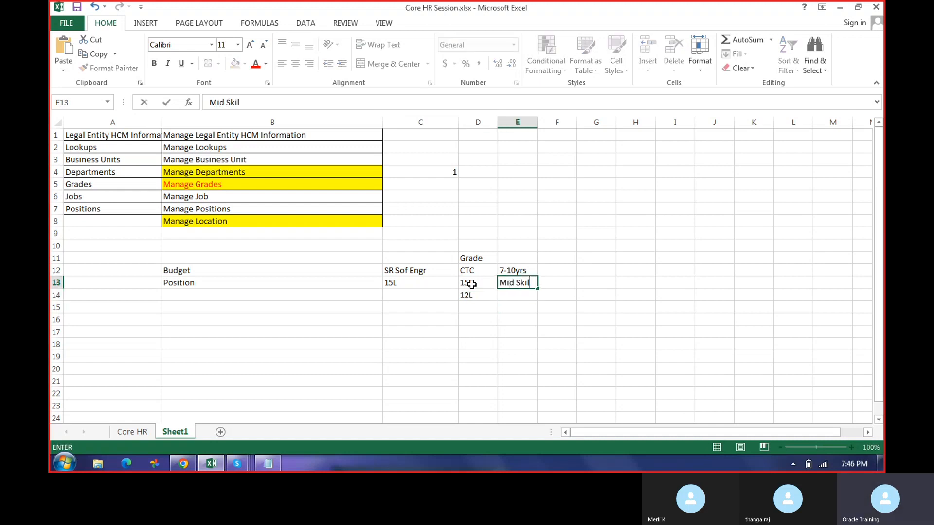
pyautogui.write('l')
pyautogui.press('Return')
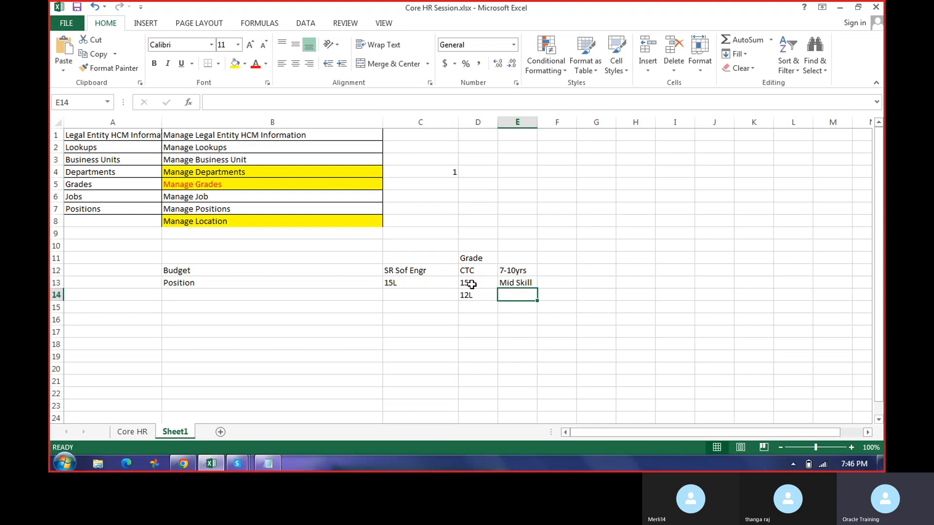
pyautogui.write('High Skill')
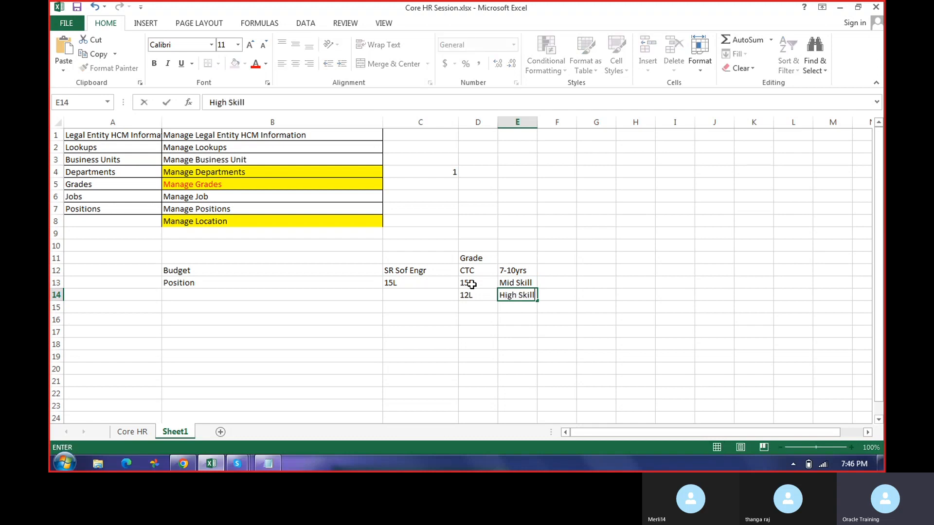
pyautogui.press('Return')
pyautogui.press('Up')
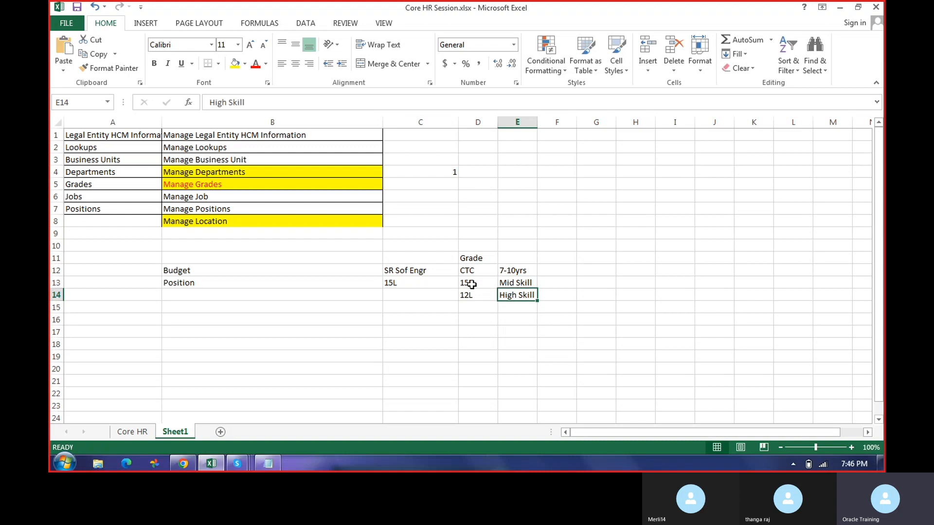
# Enter the years of experience beside the skill levels: 10 in cell F13 and 7 in cell F14.
pyautogui.press('Left')
pyautogui.press('Left')
pyautogui.press('Up')
pyautogui.press('Right')
pyautogui.press('Right')
pyautogui.press('Right')
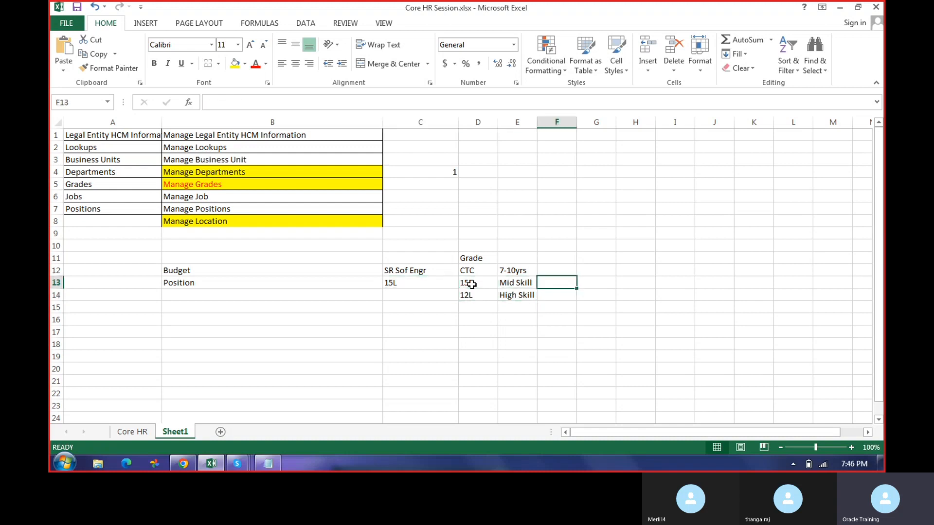
pyautogui.write('10')
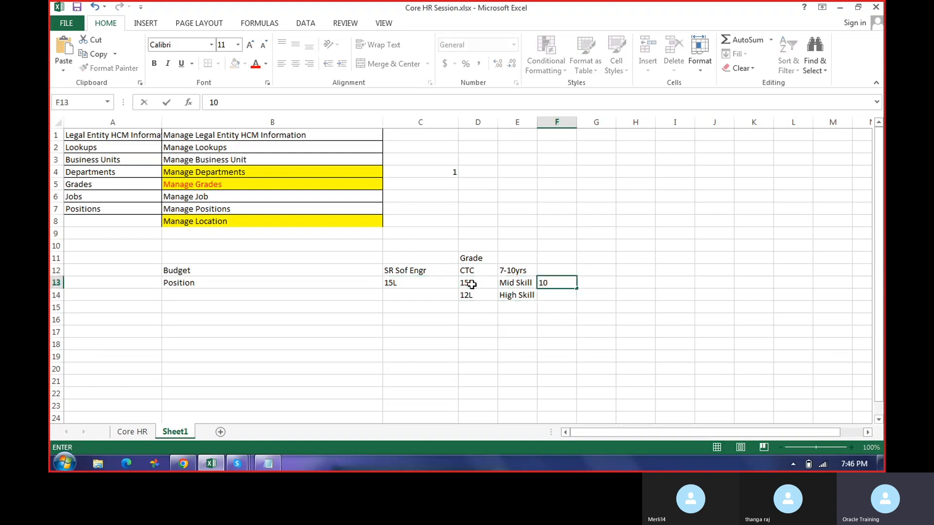
pyautogui.press('Return')
pyautogui.write('7')
pyautogui.press('Return')
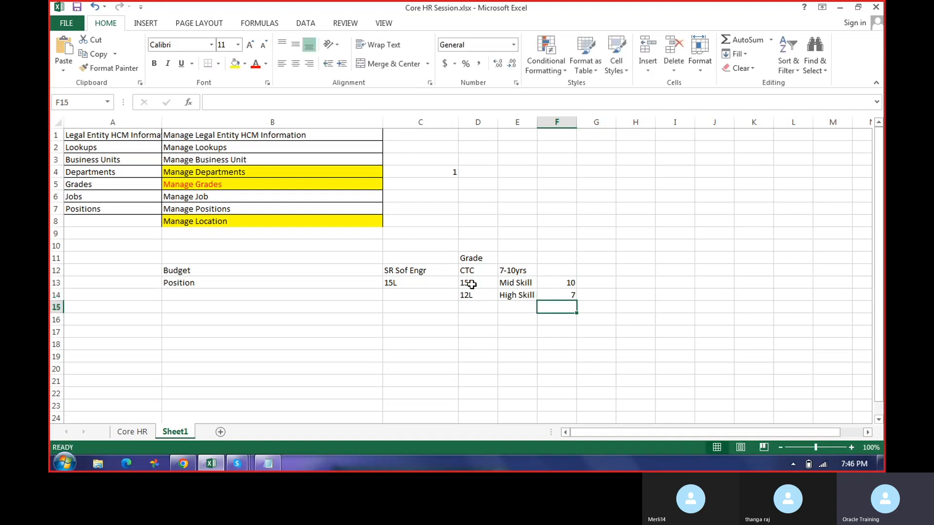
# Examine the High Skill candidate's CTC, skill level and experience in cells D14 to F14.
pyautogui.press('Left')
pyautogui.press('Up')
pyautogui.press('Left')
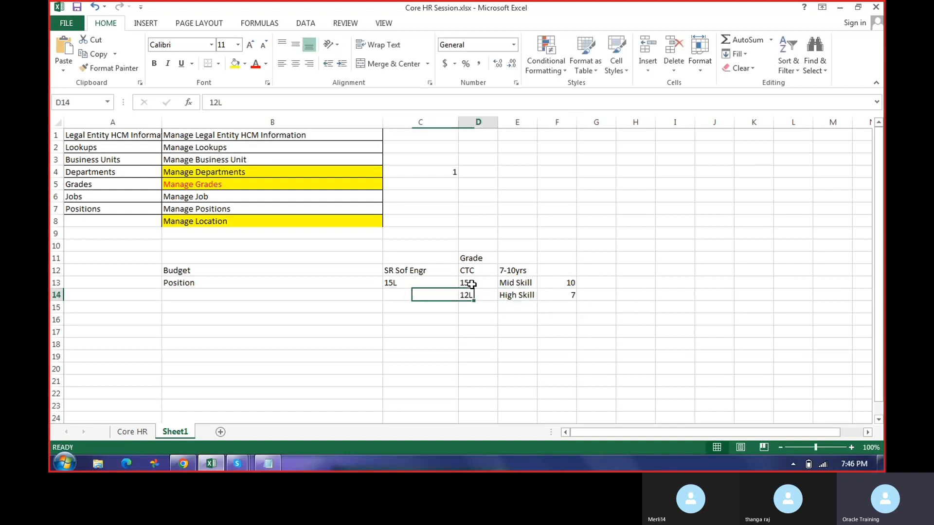
pyautogui.hotkey('shift', 'Right')
pyautogui.hotkey('shift', 'Right')
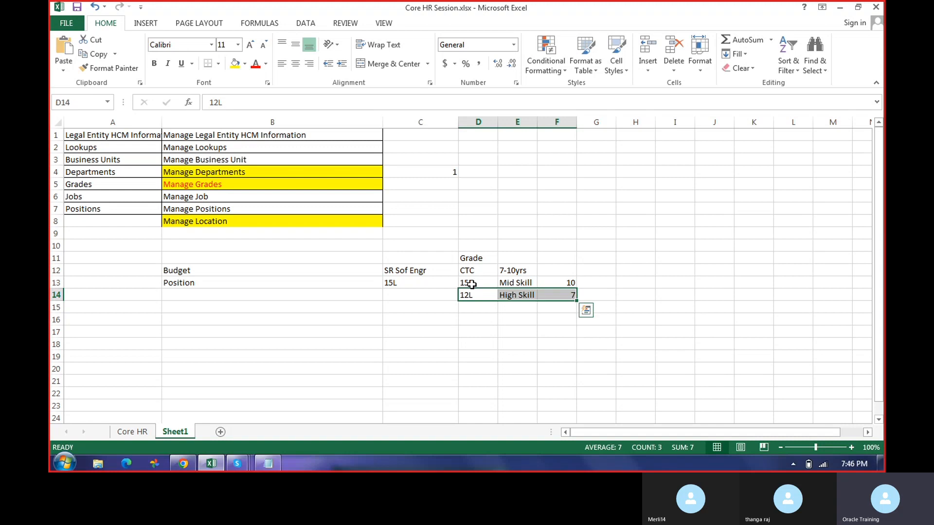
pyautogui.press('Left')
pyautogui.press('Up')
pyautogui.press('Down')
pyautogui.press('Right')
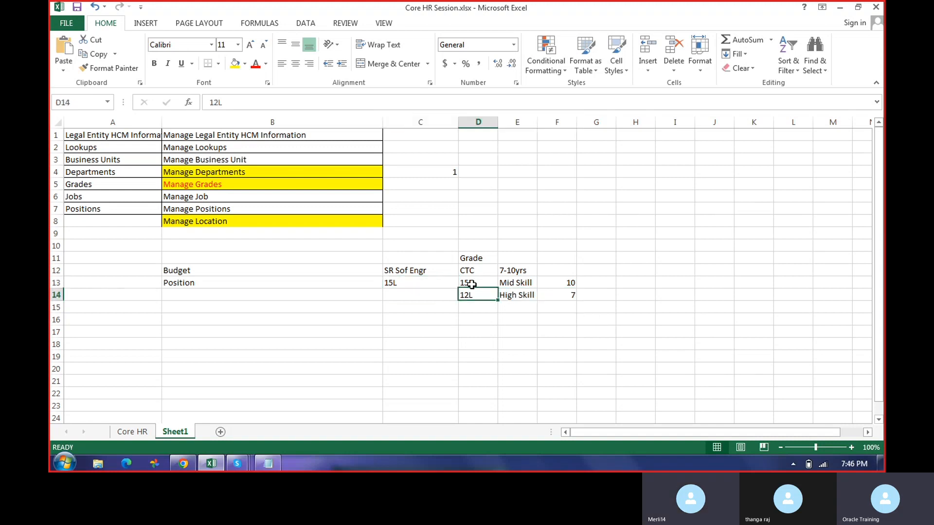
pyautogui.press('Right')
pyautogui.press('Left')
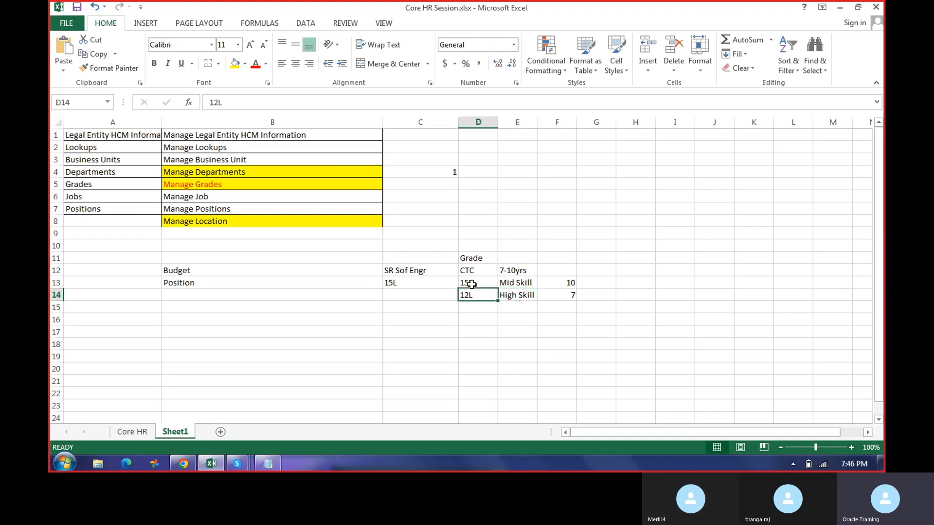
# Compare the position's budget in cell C13 with the CTC amounts and skill levels of both candidates in rows 13 and 14.
pyautogui.press('Left')
pyautogui.press('Up')
pyautogui.press('Left')
pyautogui.press('Right')
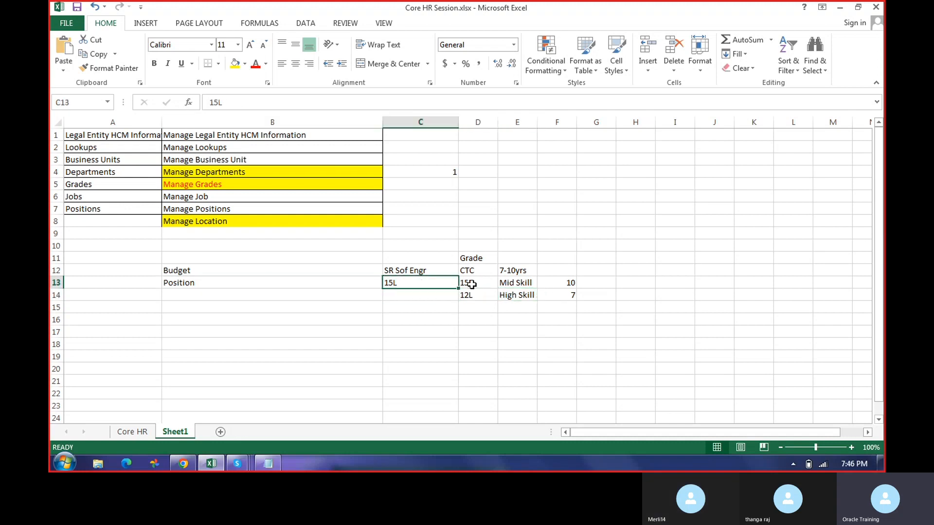
pyautogui.press('Left')
pyautogui.press('Up')
pyautogui.press('Right')
pyautogui.press('Down')
pyautogui.press('Right')
pyautogui.press('Down')
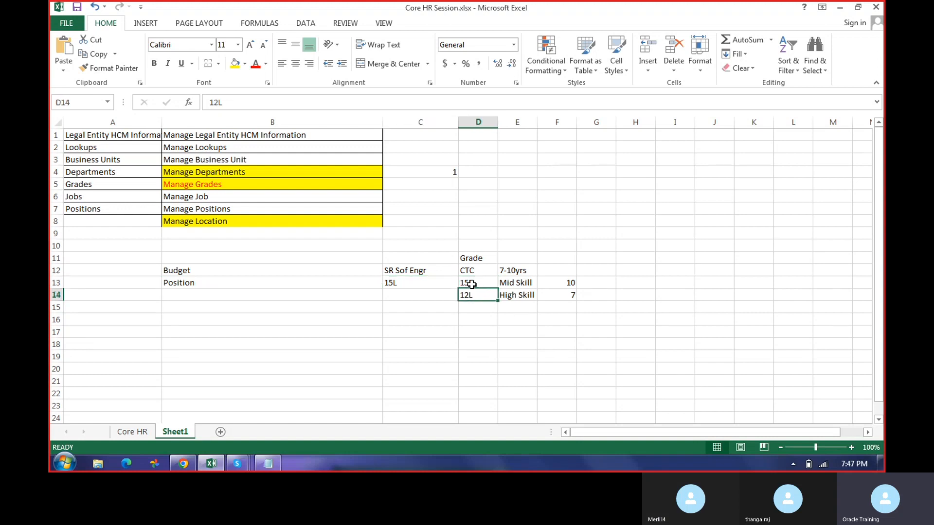
pyautogui.press('Right')
pyautogui.press('Left')
pyautogui.press('Left')
pyautogui.press('Up')
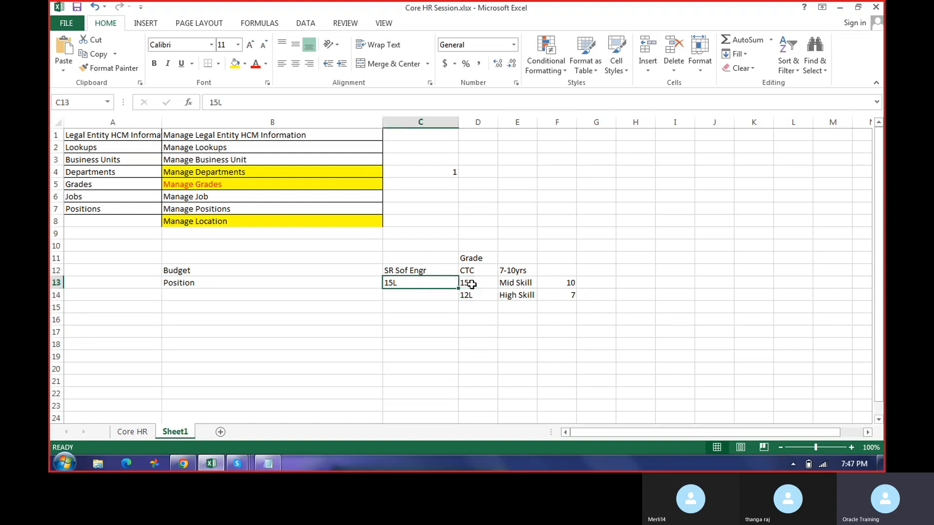
pyautogui.press('Down')
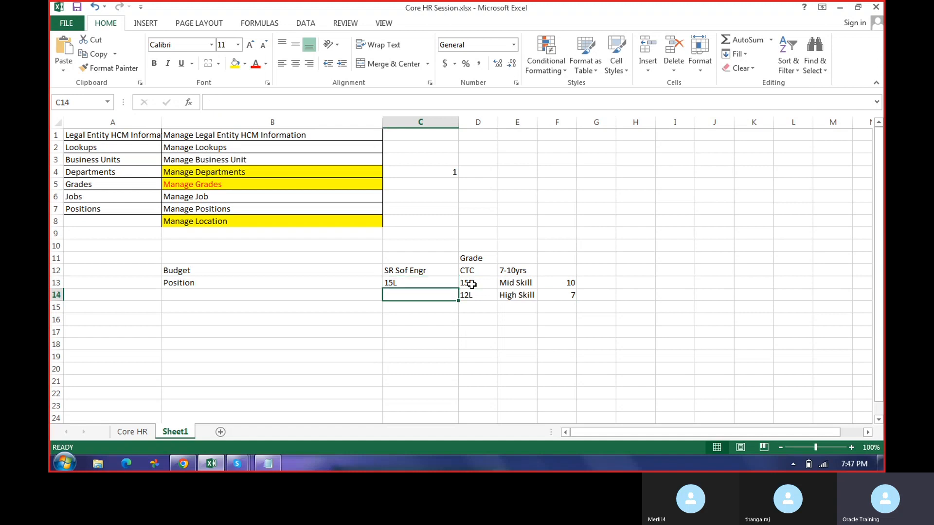
pyautogui.press('Up')
pyautogui.press('Right')
pyautogui.press('Down')
pyautogui.press('Left')
pyautogui.press('Up')
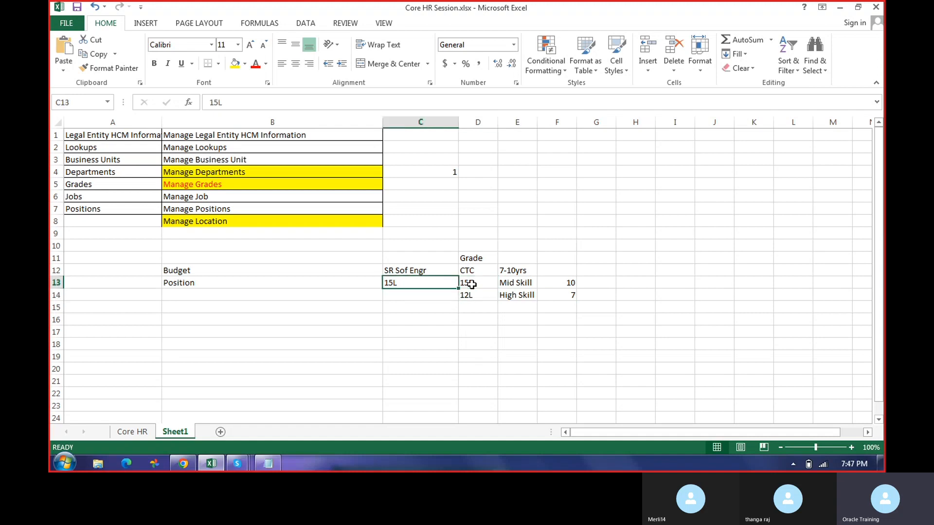
pyautogui.press('Up')
pyautogui.press('Left')
pyautogui.press('Down')
pyautogui.press('Left')
pyautogui.press('Right')
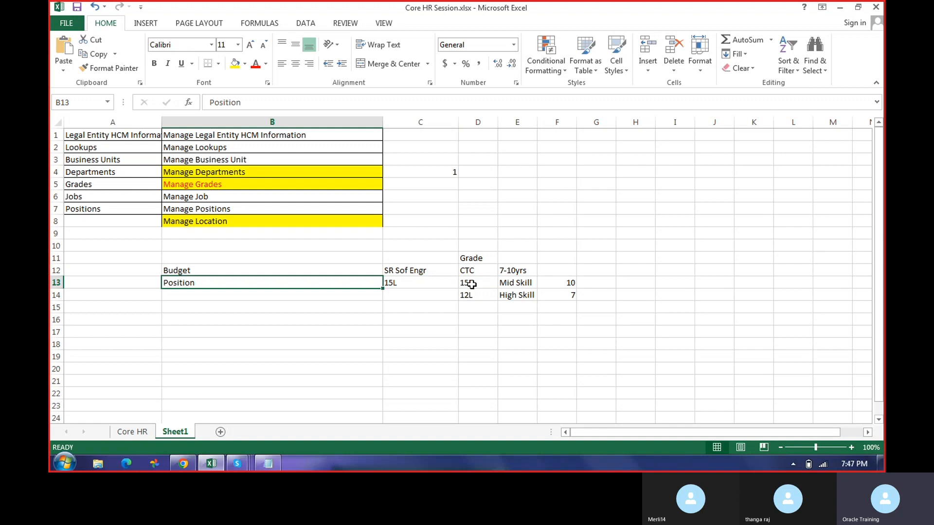
pyautogui.press('Right')
pyautogui.press('Right')
pyautogui.press('Down')
pyautogui.press('Left')
pyautogui.press('Up')
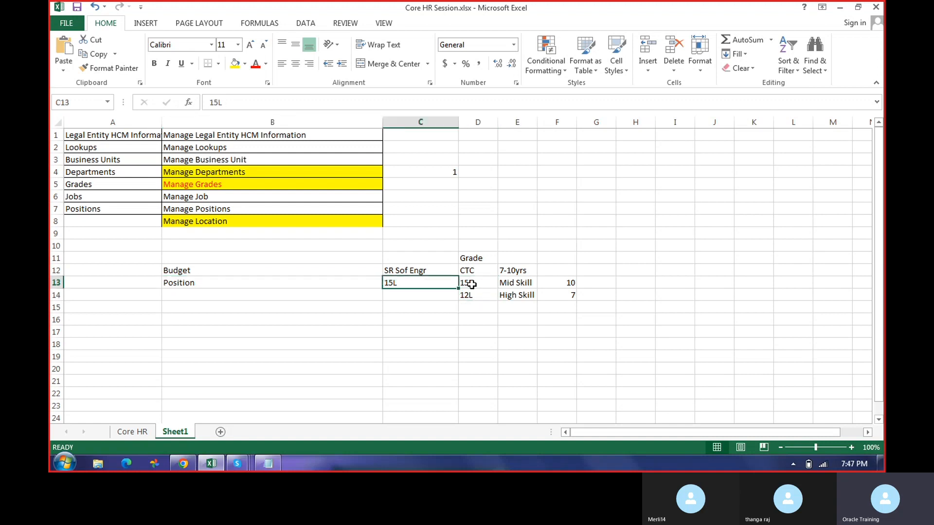
pyautogui.press('Right')
pyautogui.press('Right')
pyautogui.press('Right')
pyautogui.press('Left')
pyautogui.press('Left')
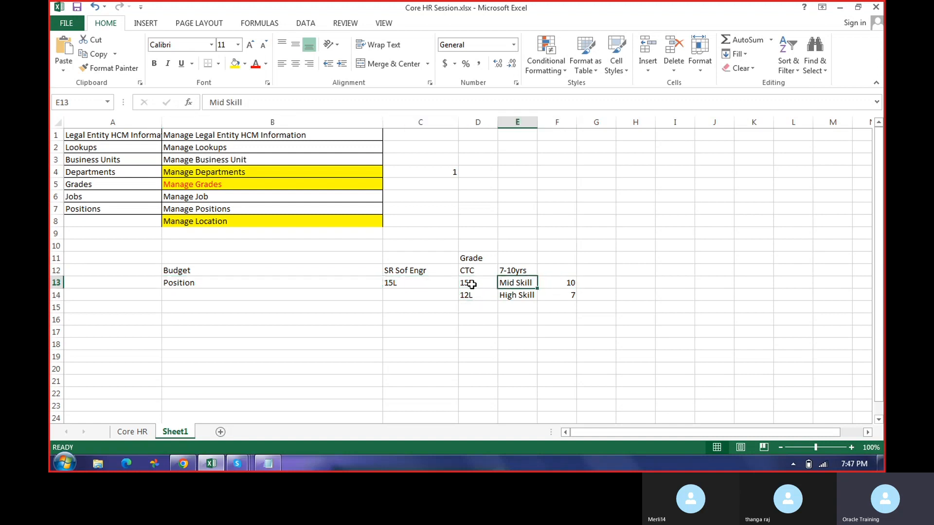
pyautogui.press('Down')
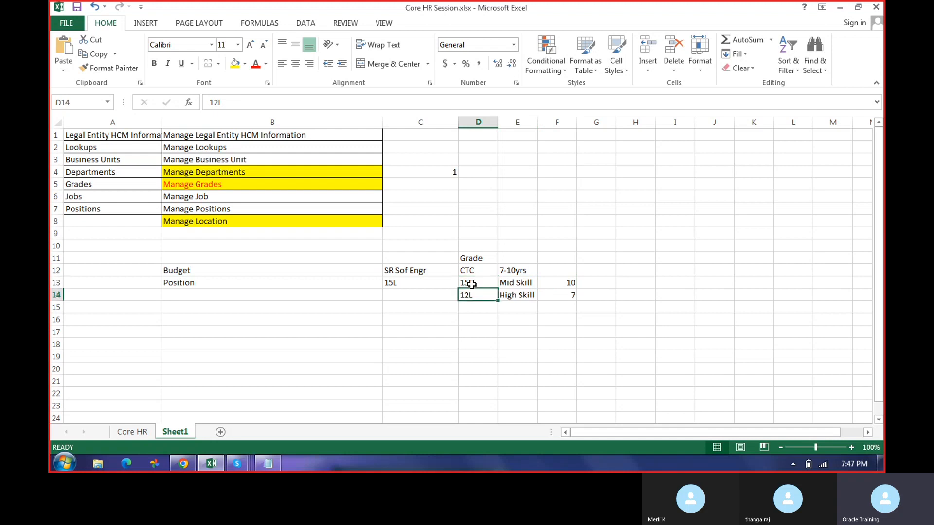
pyautogui.press('Right')
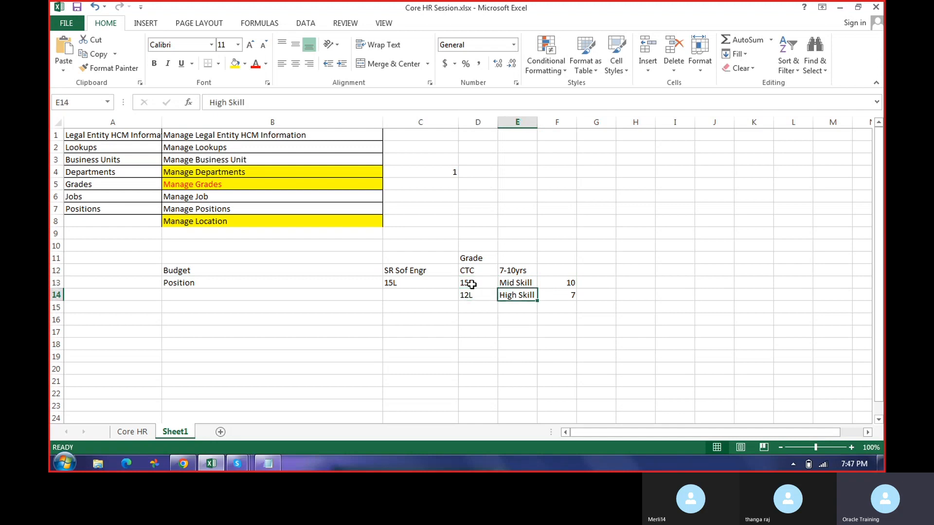
pyautogui.press('Left')
pyautogui.press('Left')
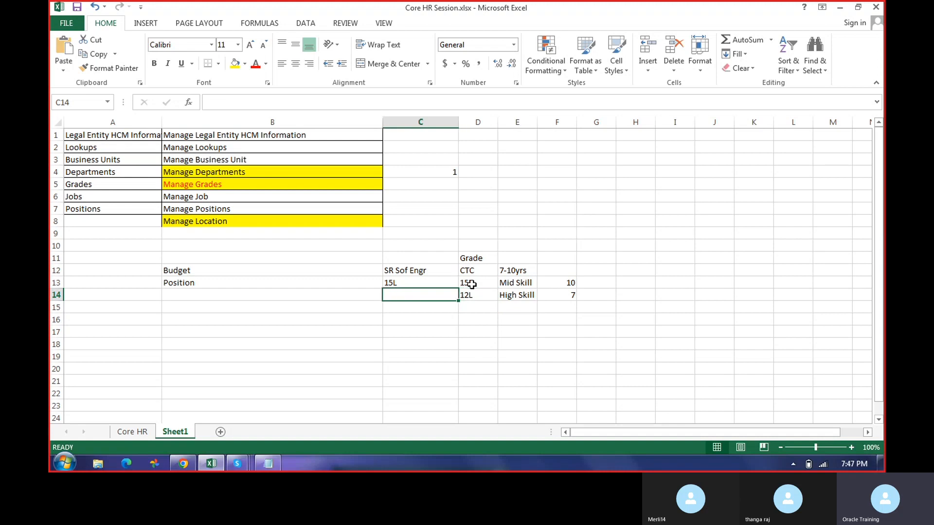
# Begin a label starting with Ob in cell G12, in the row of the 7-10yrs entry.
pyautogui.press('Right')
pyautogui.press('Right')
pyautogui.press('Right')
pyautogui.press('Right')
pyautogui.press('Up')
pyautogui.press('Up')
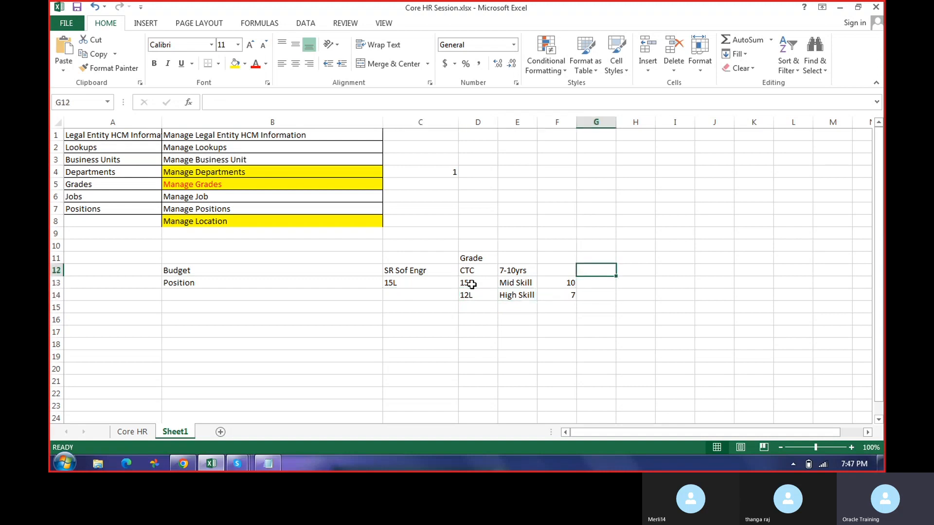
pyautogui.write('On')
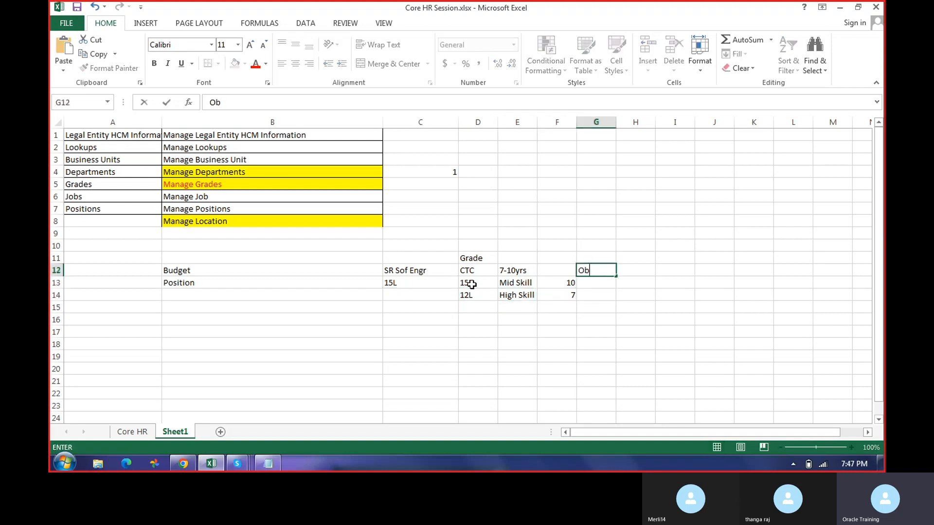
# Enter "Onboarding" in cell G12.
pyautogui.press('BackSpace')
pyautogui.write('nbao')
pyautogui.press('BackSpace')
pyautogui.press('BackSpace')
pyautogui.write('oadrig')
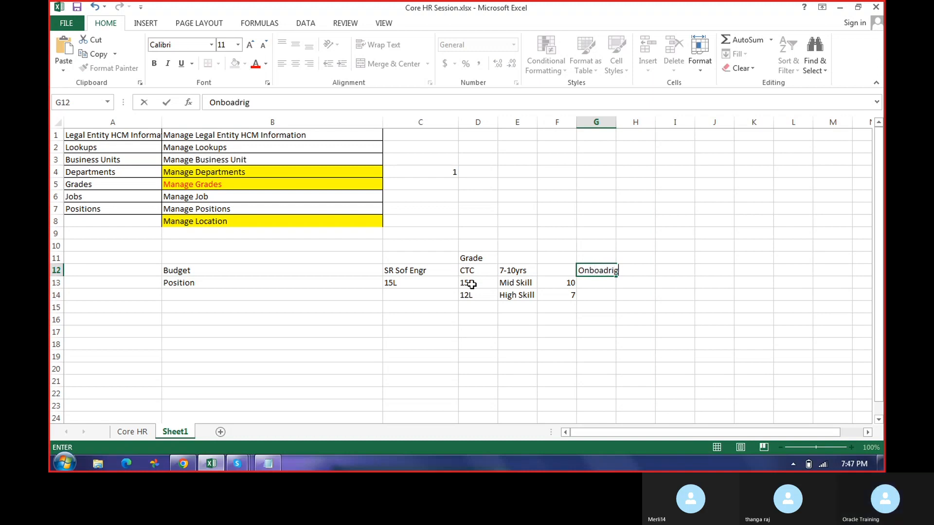
pyautogui.press('BackSpace')
pyautogui.press('BackSpace')
pyautogui.press('BackSpace')
pyautogui.press('BackSpace')
pyautogui.write('rding')
pyautogui.press('Return')
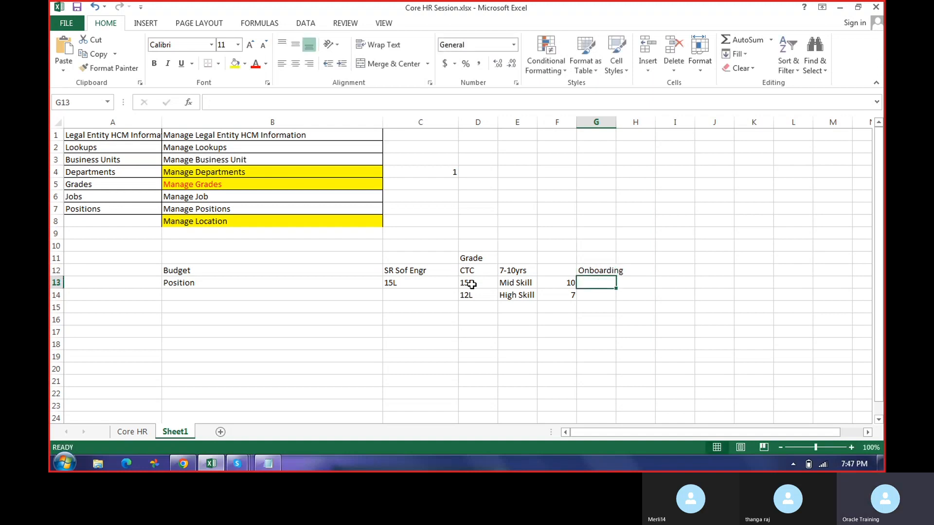
# Enter "Hire" in cell H12, beside the Onboarding label.
pyautogui.press('Up')
pyautogui.press('Up')
pyautogui.press('Down')
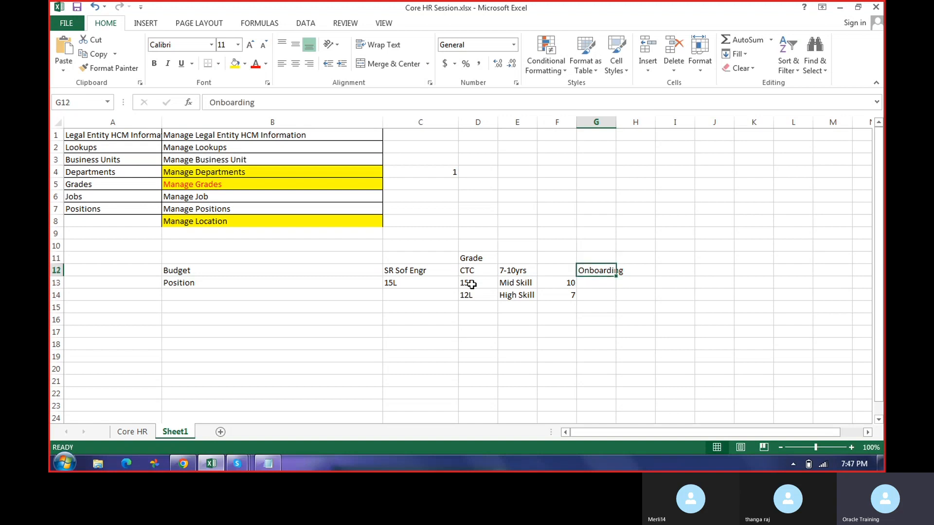
pyautogui.press('Up')
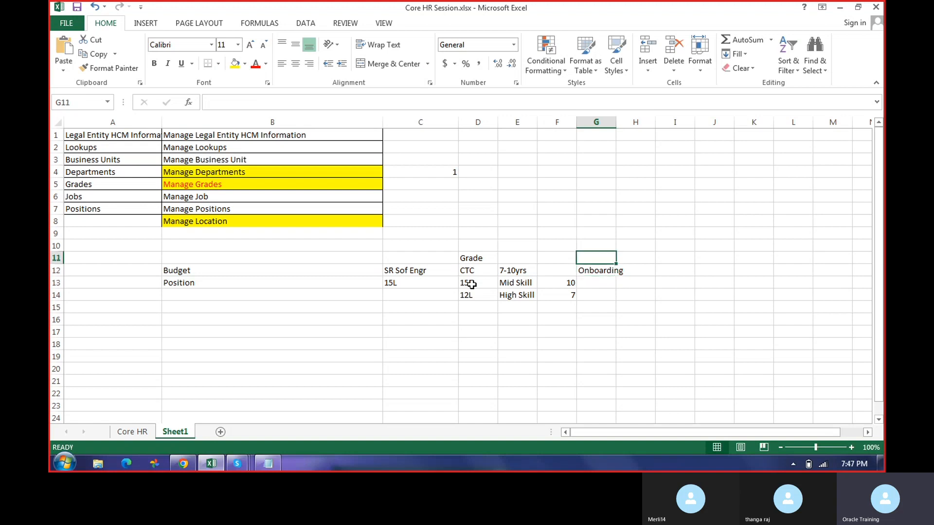
pyautogui.press('Down')
pyautogui.press('Down')
pyautogui.press('Up')
pyautogui.press('Right')
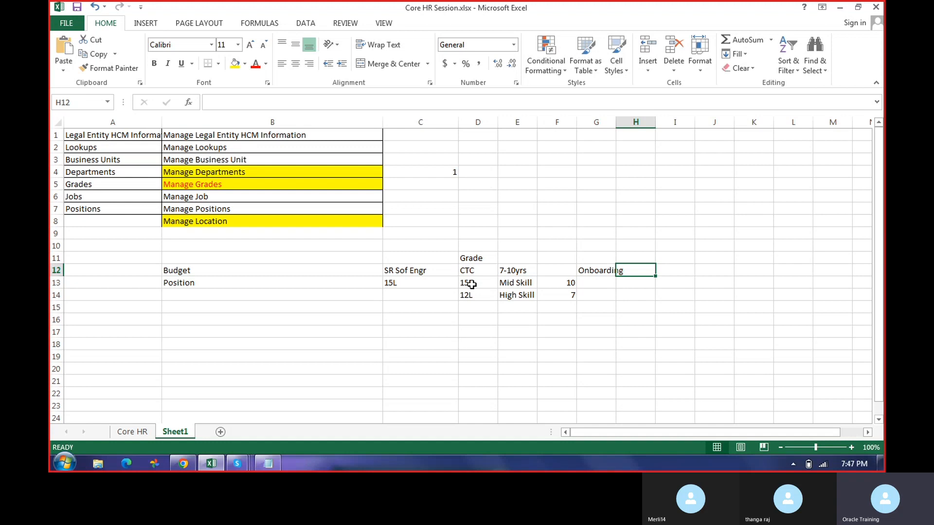
pyautogui.write('Hire')
pyautogui.press('Return')
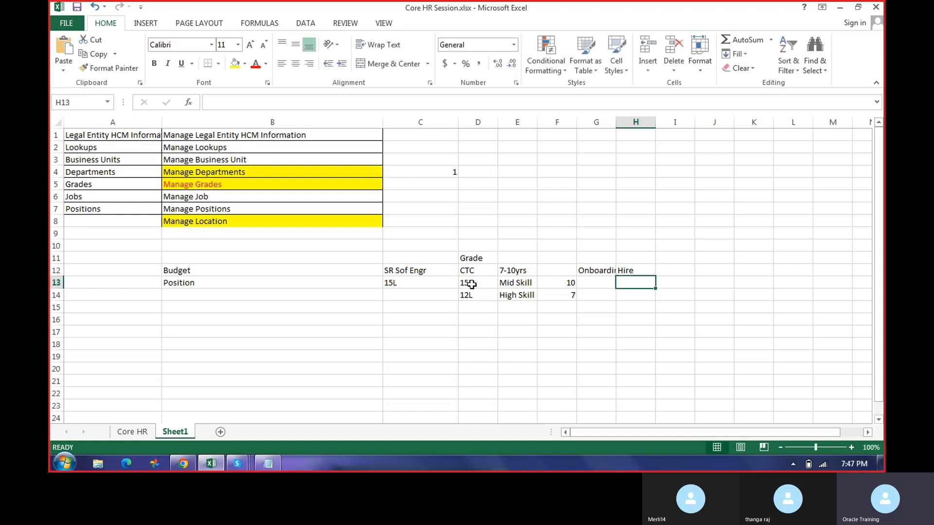
# Add the label "Grade" in cell I14, below and beyond the Hire label.
pyautogui.press('Left')
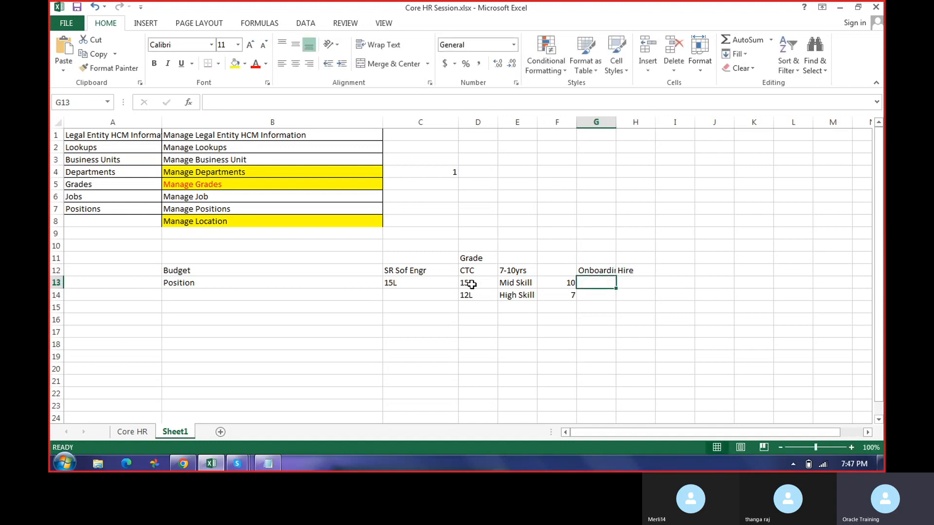
pyautogui.press('Up')
pyautogui.press('Right')
pyautogui.press('Down')
pyautogui.press('Down')
pyautogui.press('Right')
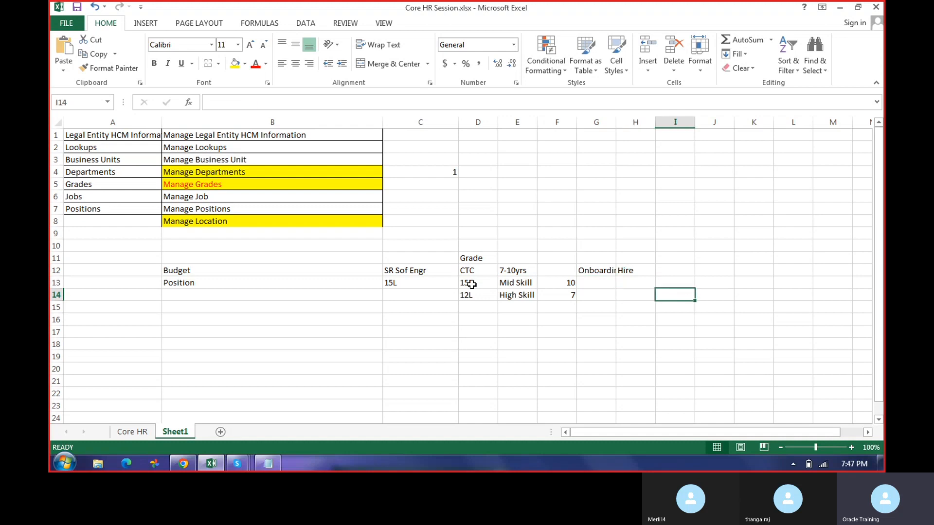
pyautogui.write('Grade')
pyautogui.press('Return')
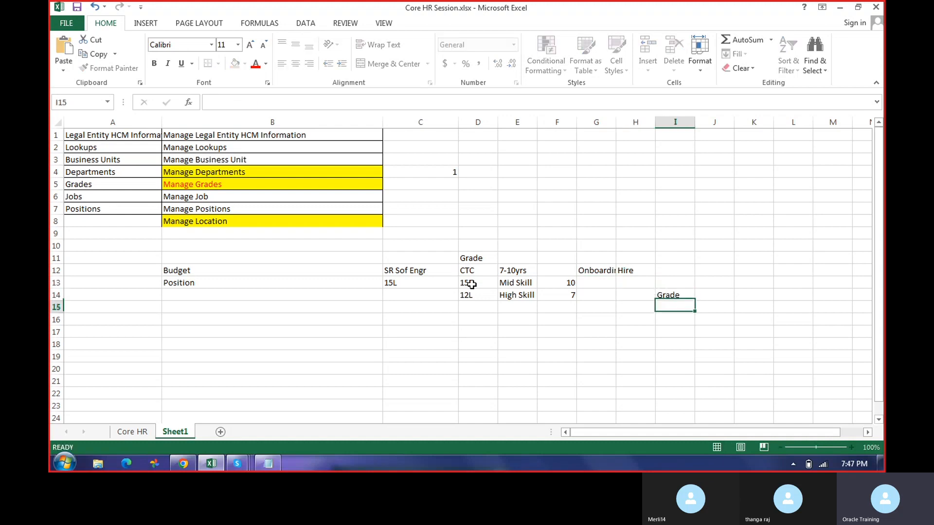
# List the grades e1, e2 and e3 in cells J14 to J16, beside the Grade label.
pyautogui.press('Up')
pyautogui.press('Right')
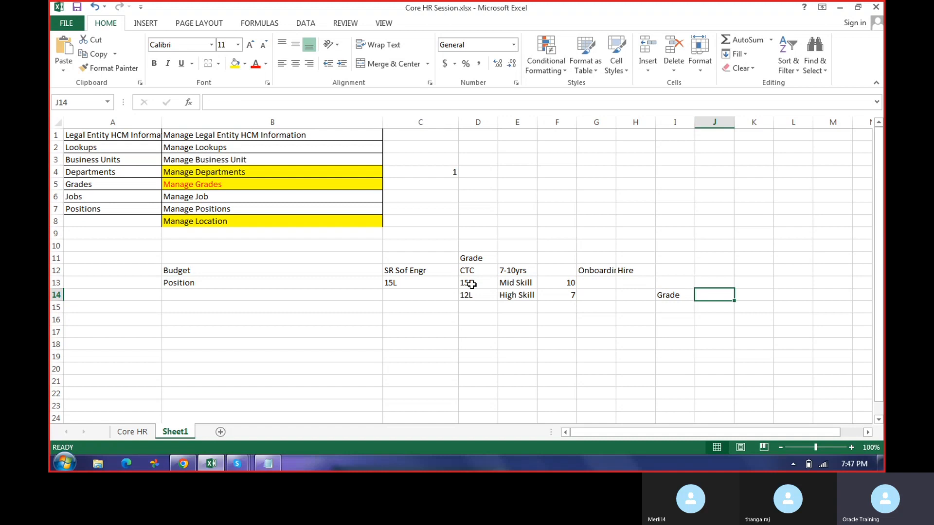
pyautogui.write('e')
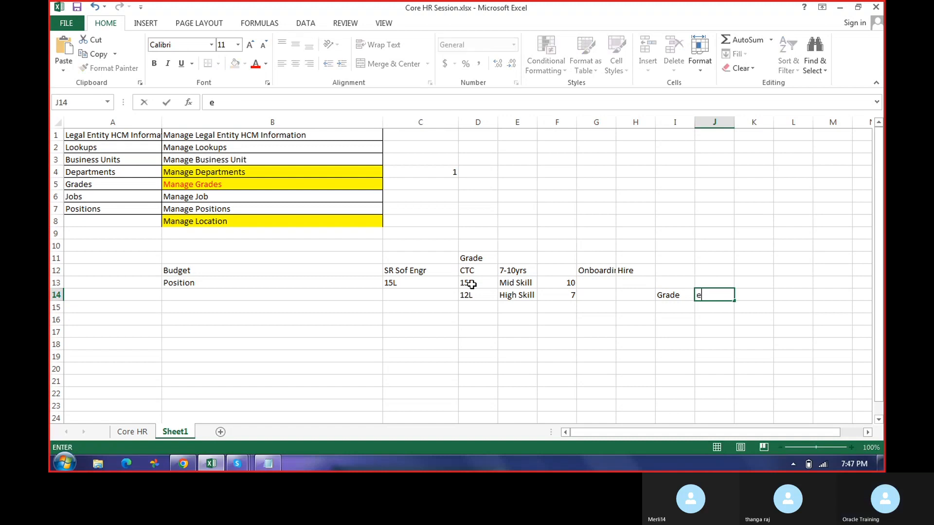
pyautogui.write('1')
pyautogui.press('Return')
pyautogui.write('e')
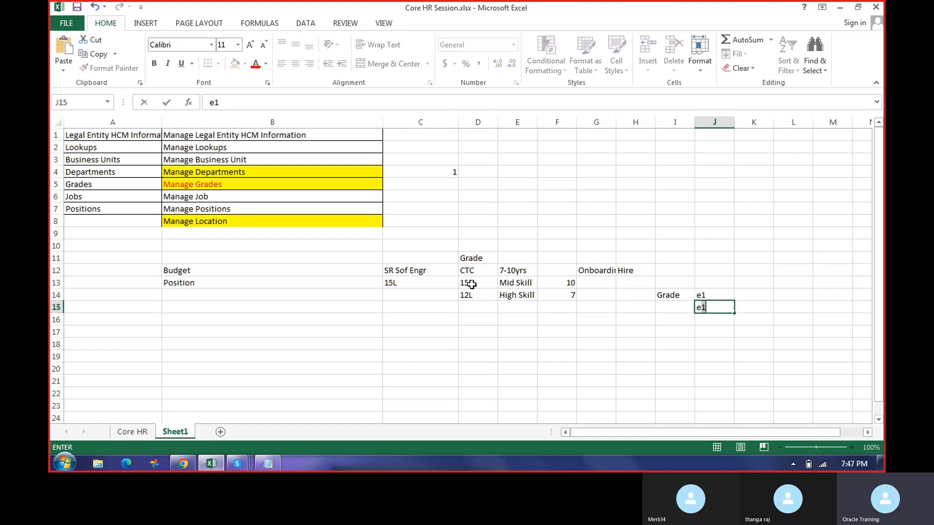
pyautogui.write('2')
pyautogui.press('Return')
pyautogui.write('e')
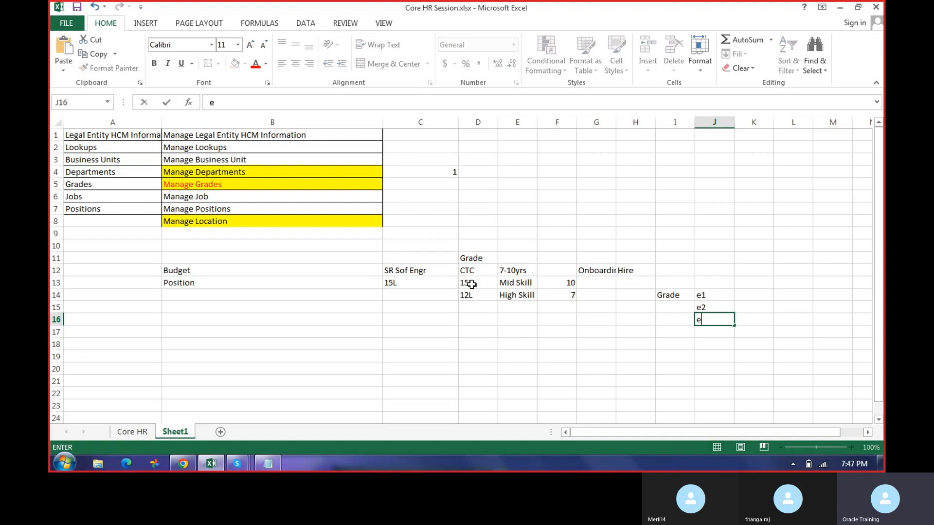
pyautogui.write('3')
pyautogui.press('Return')
# Enter the grade amounts 7L, 10L and 12L in cells K14 to K16, beside grades e1 to e3.
pyautogui.press('Up')
pyautogui.press('Up')
pyautogui.press('Up')
pyautogui.press('Right')
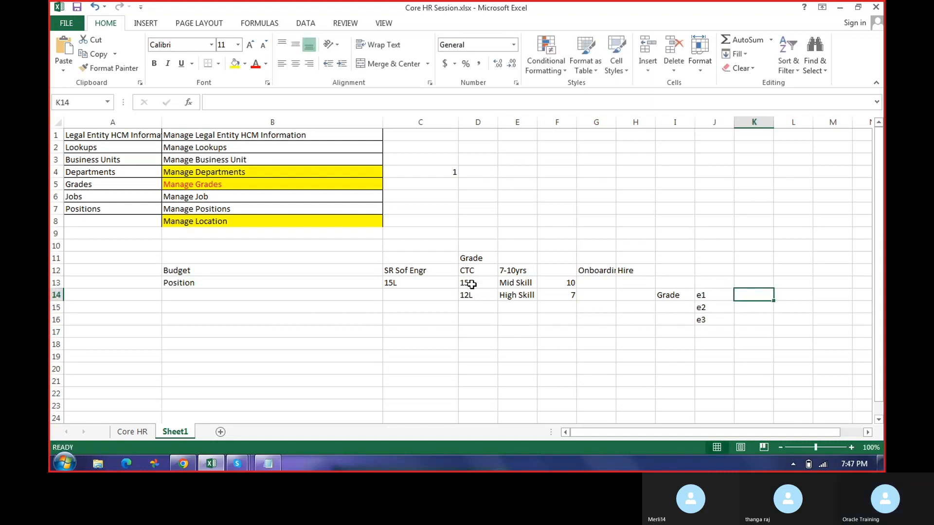
pyautogui.write('7L')
pyautogui.press('Return')
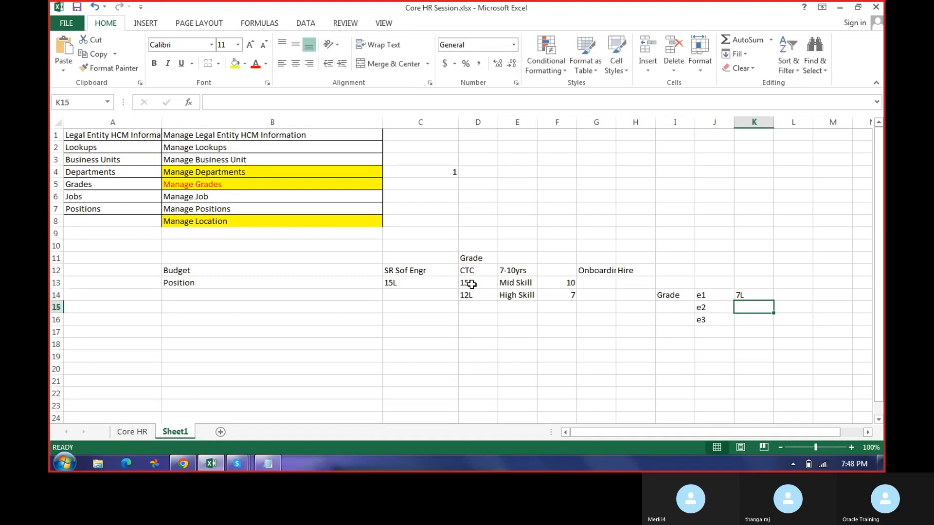
pyautogui.write('10L')
pyautogui.press('Return')
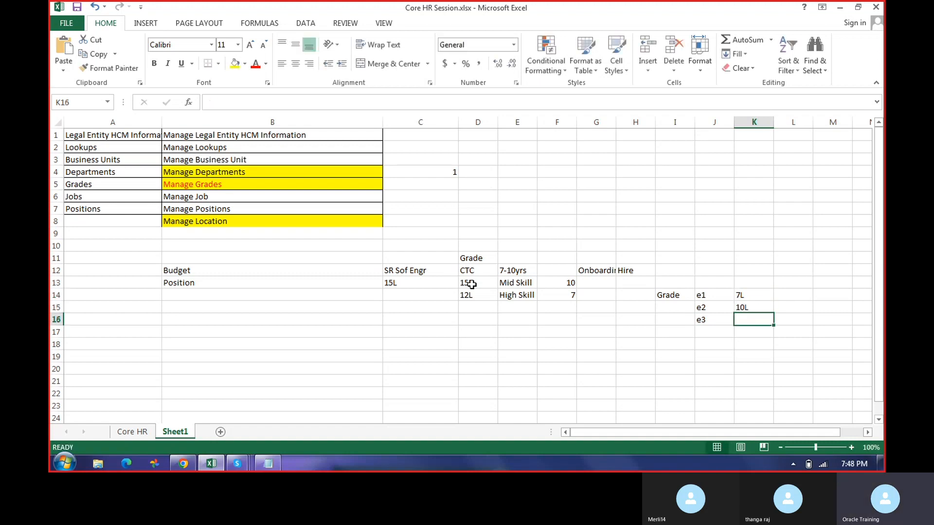
pyautogui.write('12L')
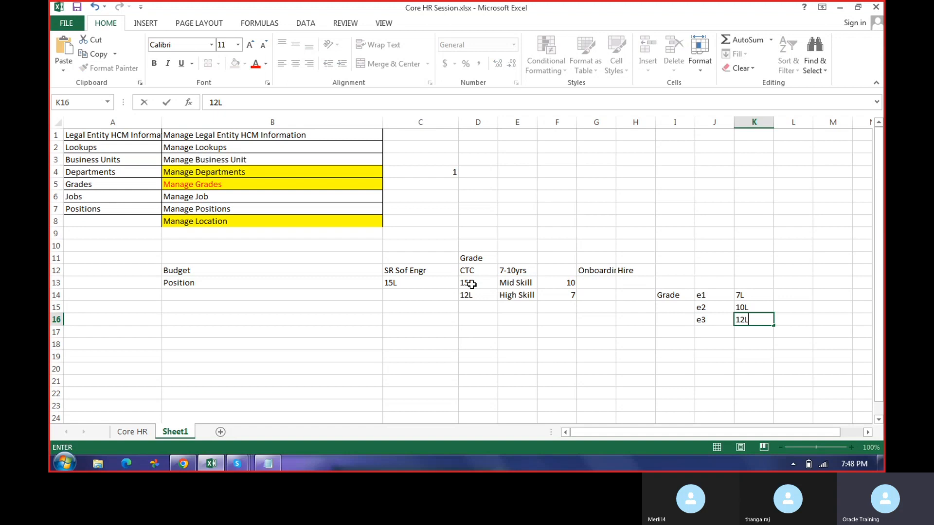
pyautogui.press('Return')
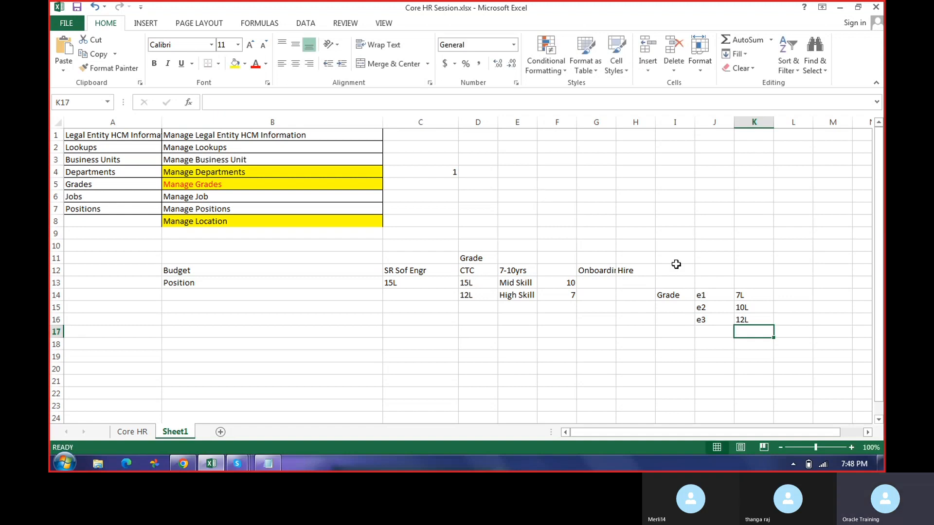
# Review each grade with its matching amount in the small grade table, J14:K16.
pyautogui.moveTo(742, 296); pyautogui.dragTo(754, 320)
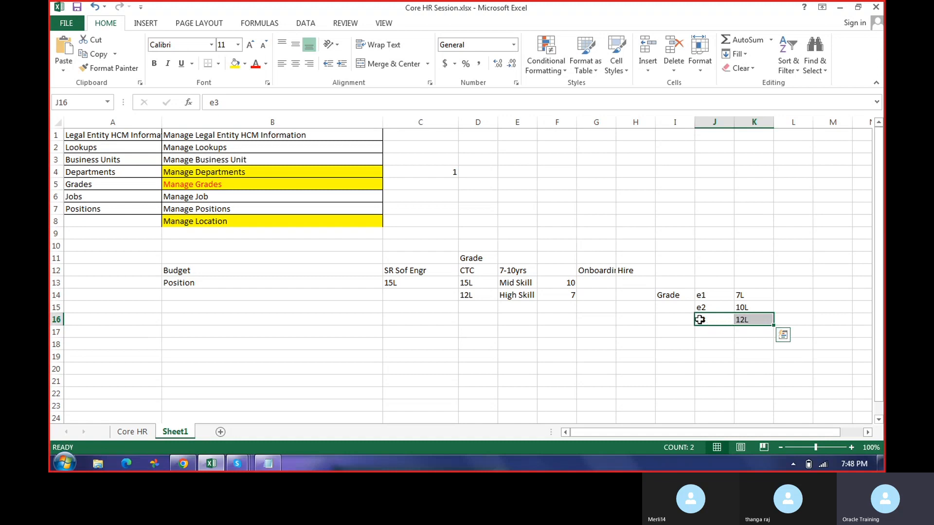
pyautogui.click(711, 308)
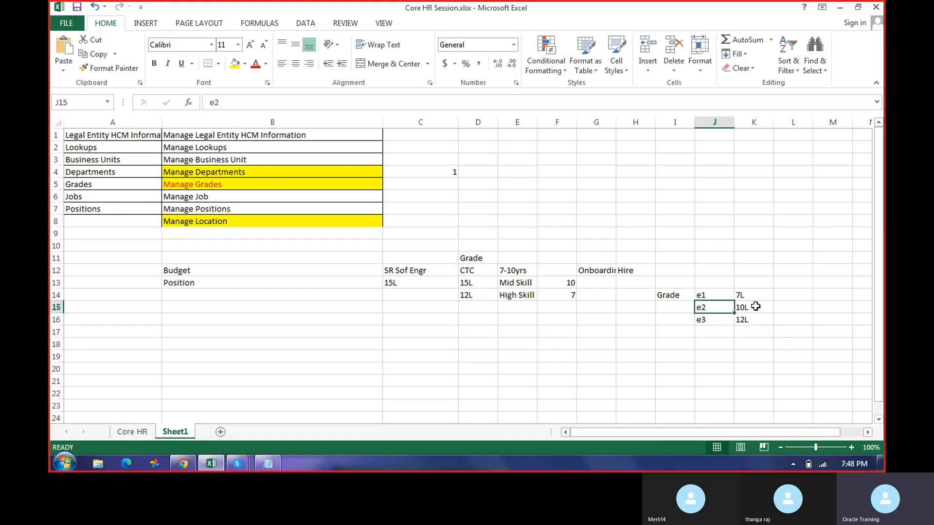
pyautogui.moveTo(707, 296); pyautogui.dragTo(763, 296)
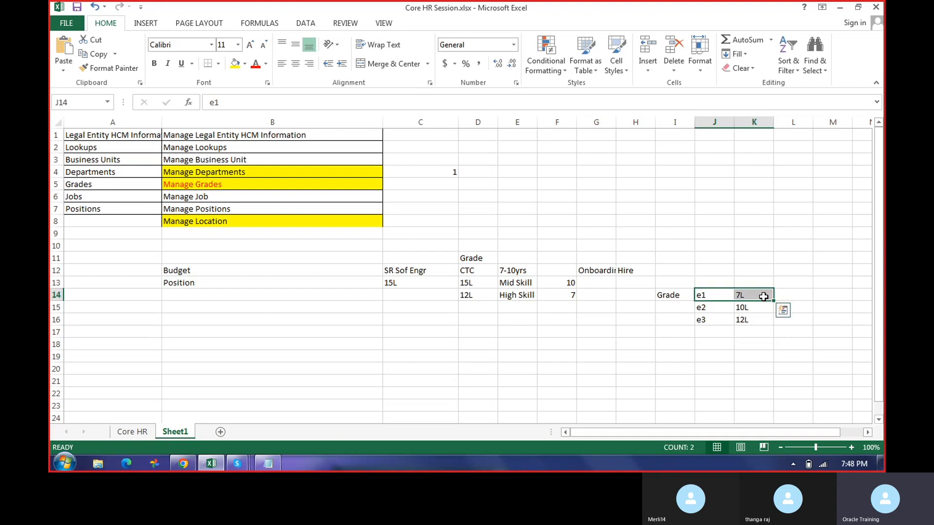
pyautogui.click(711, 358)
pyautogui.moveTo(697, 293); pyautogui.dragTo(747, 317)
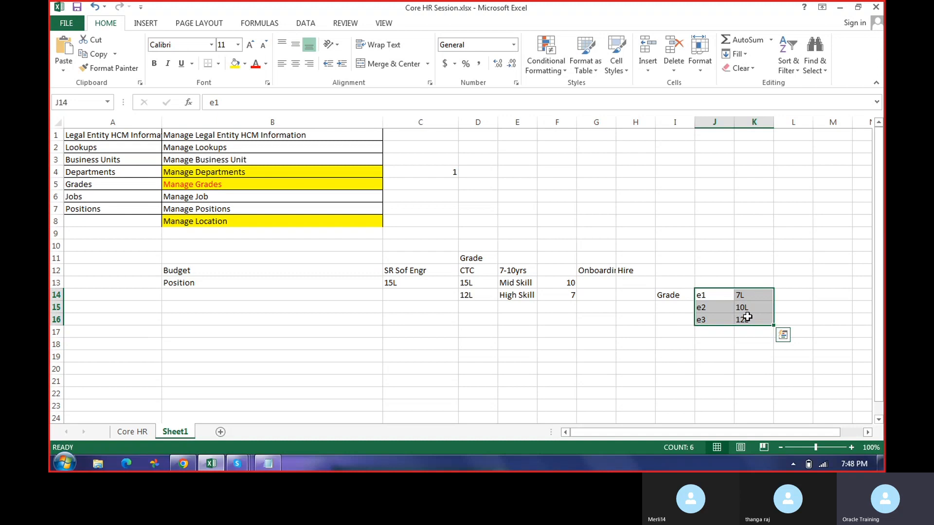
pyautogui.click(725, 340)
pyautogui.moveTo(699, 295); pyautogui.dragTo(747, 319)
pyautogui.click(675, 295)
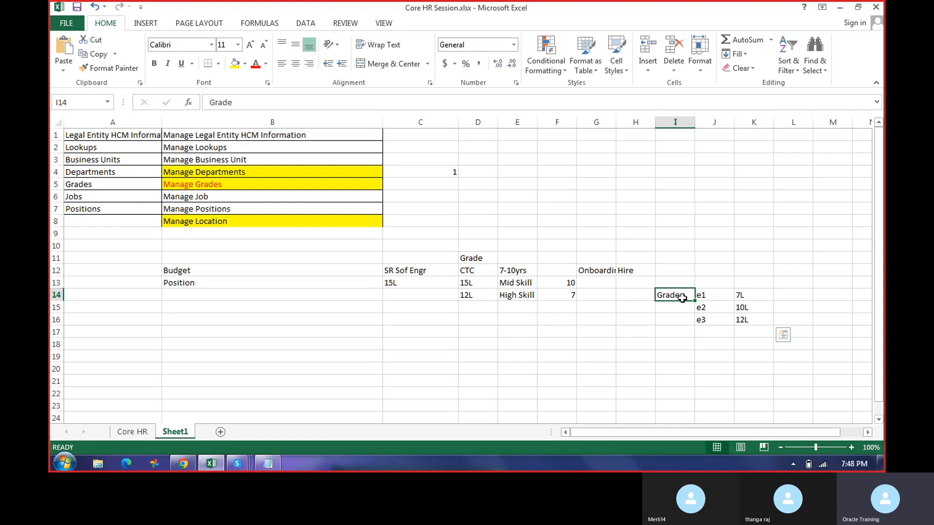
pyautogui.moveTo(701, 295); pyautogui.dragTo(743, 317)
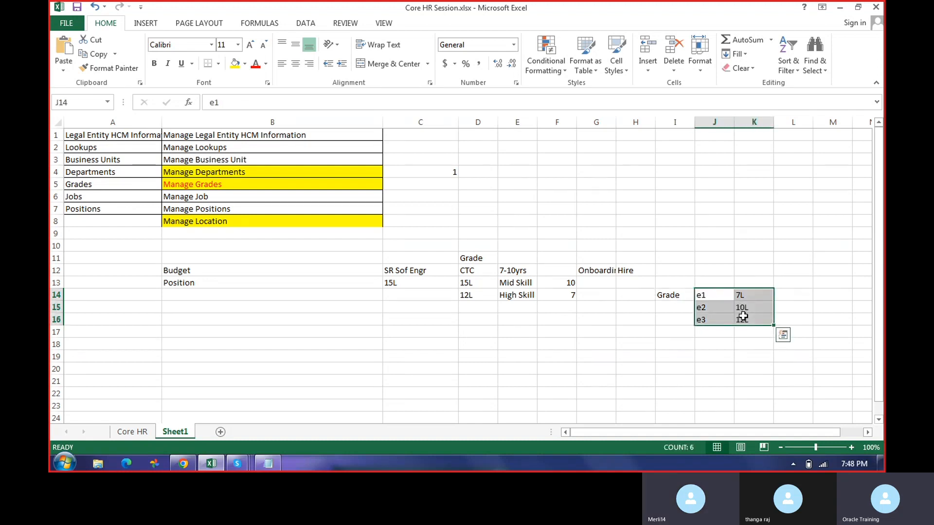
# Enter 5% in cell J12, above the grade table.
pyautogui.click(721, 268)
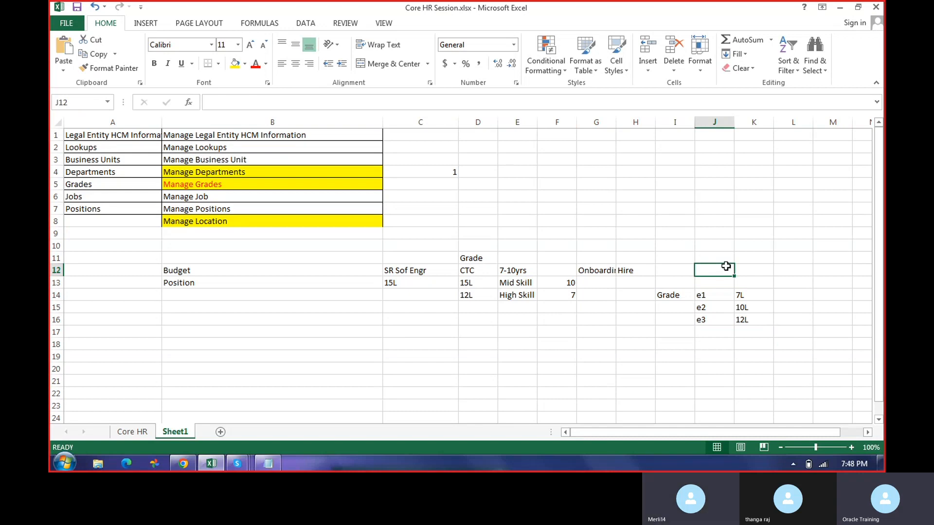
pyautogui.write('5')
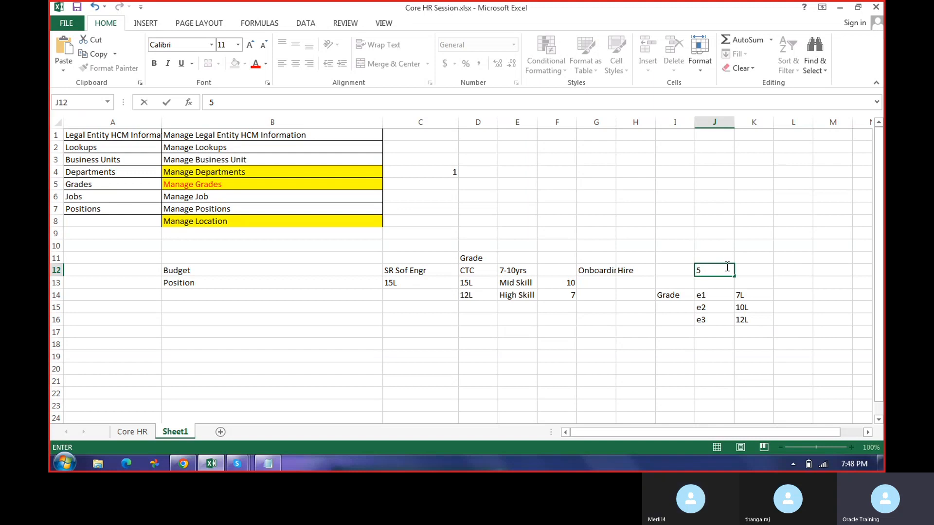
pyautogui.write('%')
pyautogui.press('Return')
pyautogui.click(725, 266)
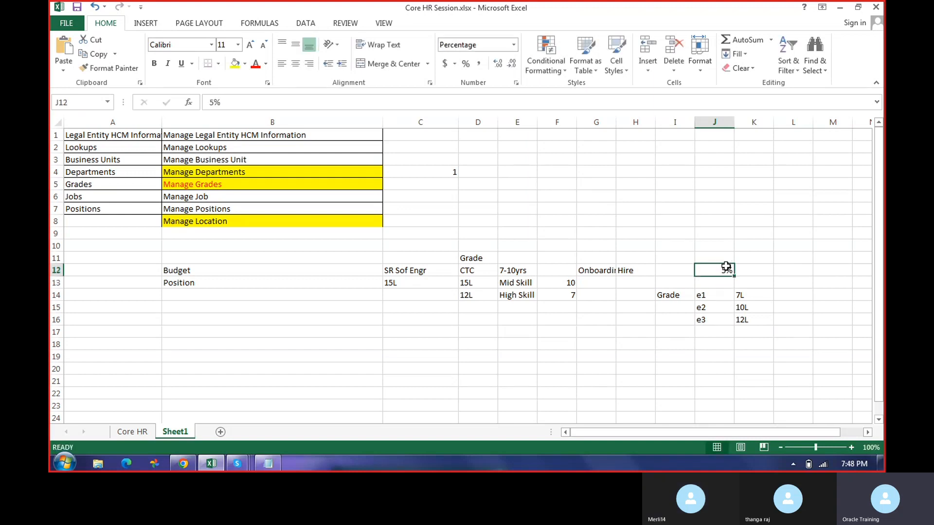
# Compare the percentage in J12 with the grades and amounts listed below it.
pyautogui.press('Down')
pyautogui.press('Down')
pyautogui.press('Down')
pyautogui.press('Down')
pyautogui.press('Right')
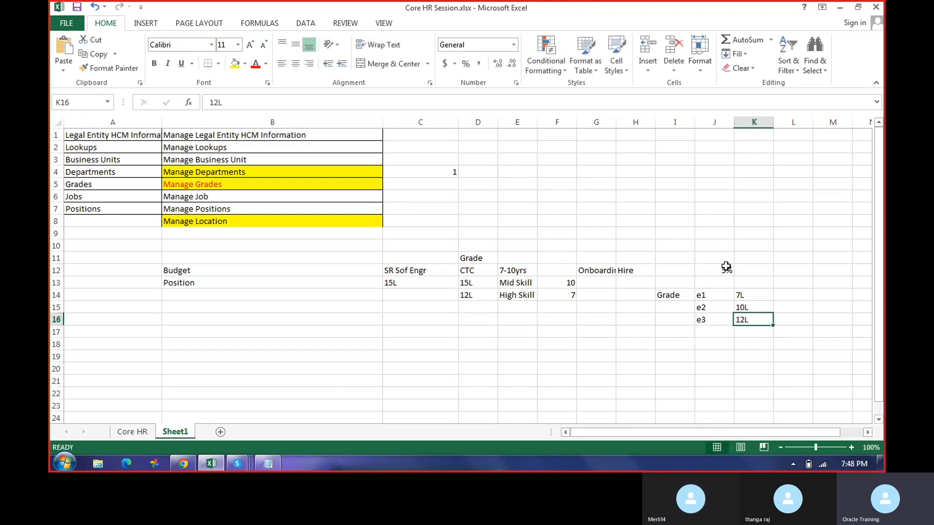
pyautogui.press('Up')
pyautogui.press('Up')
pyautogui.press('Up')
pyautogui.press('Left')
pyautogui.press('Up')
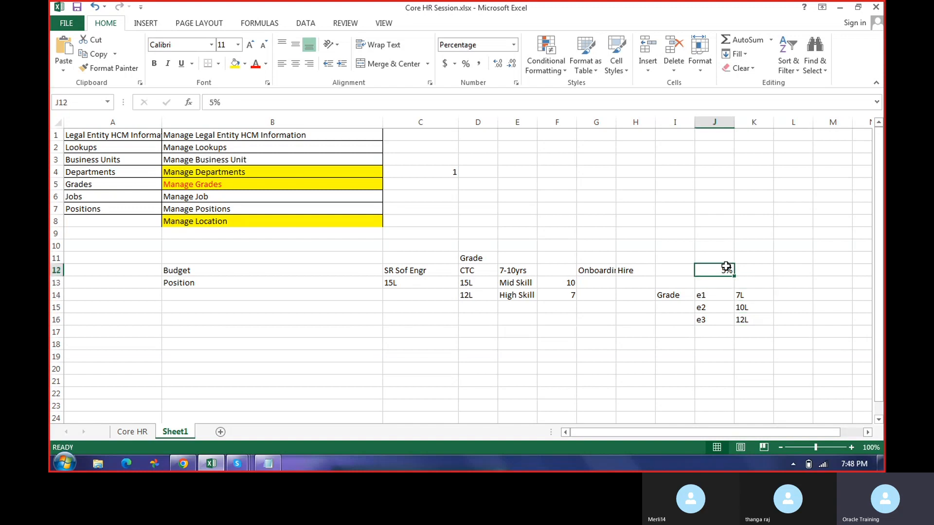
pyautogui.press('Down')
pyautogui.press('Down')
pyautogui.press('Down')
pyautogui.press('Right')
pyautogui.press('Left')
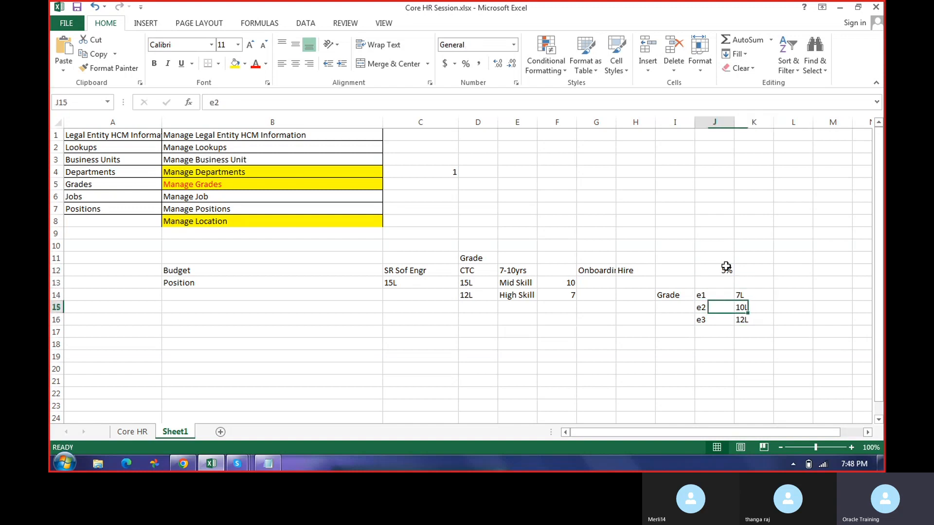
pyautogui.press('Up')
# Set the percentage in cell J12 to 7%.
pyautogui.click(726, 266)
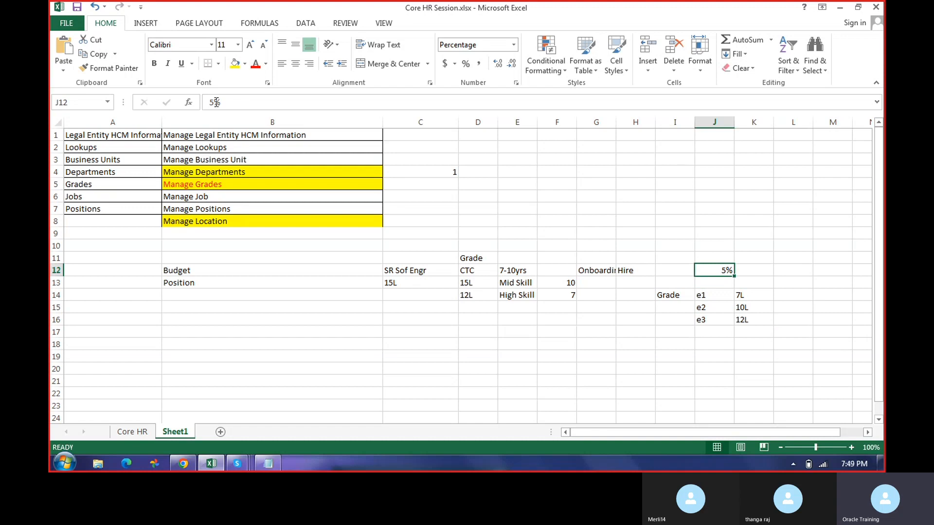
pyautogui.click(215, 102)
pyautogui.press('BackSpace')
pyautogui.write('7')
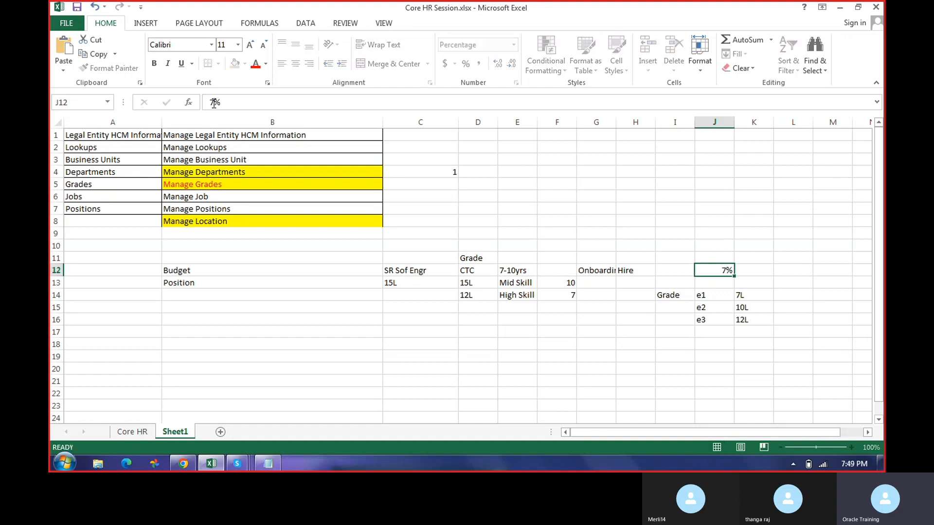
pyautogui.press('Return')
pyautogui.click(705, 271)
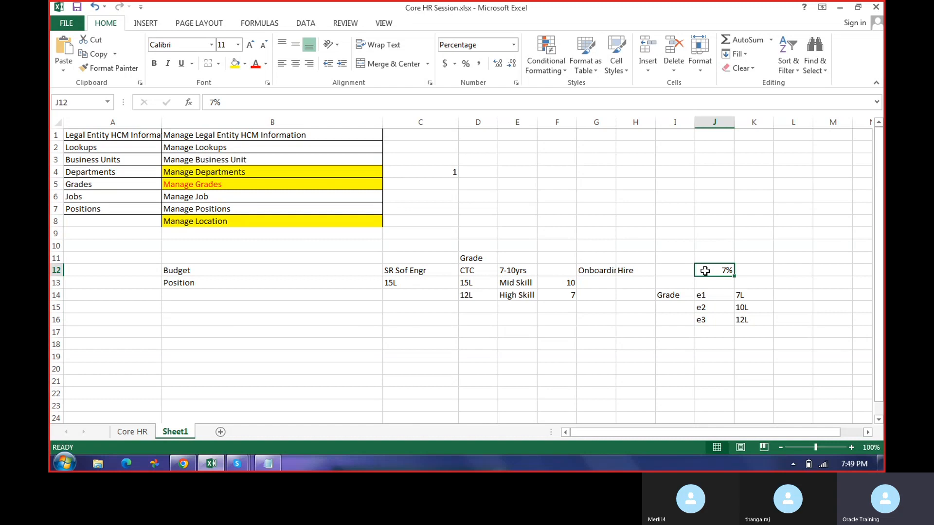
pyautogui.moveTo(642, 295); pyautogui.dragTo(772, 331)
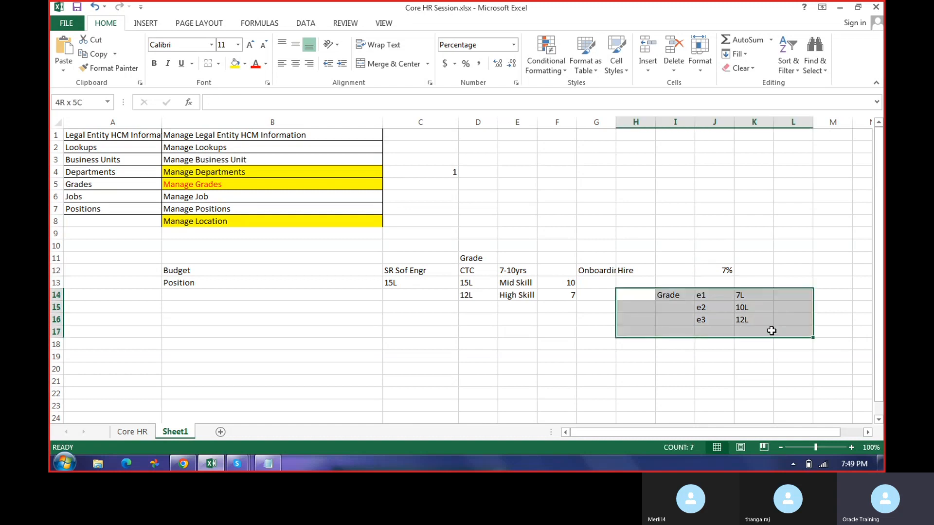
pyautogui.click(236, 185)
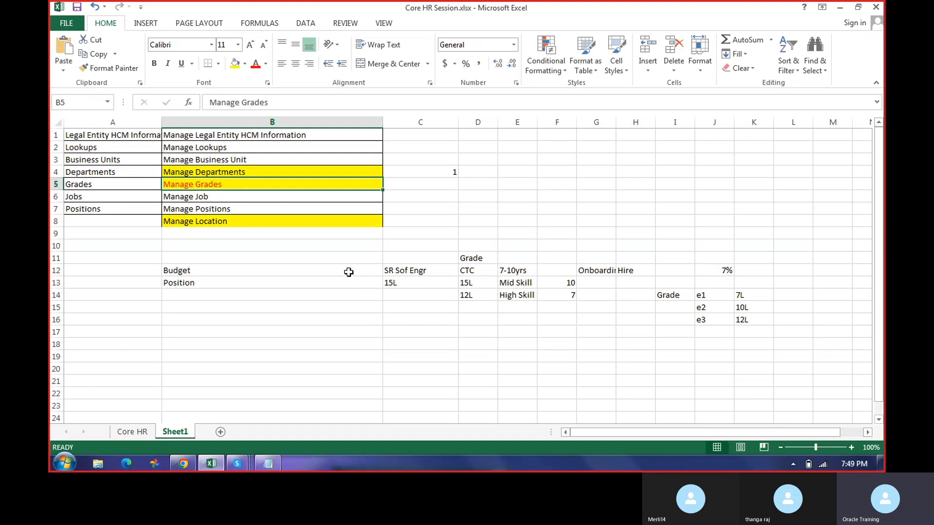
# Review the budget and grade example in B12:K17 together with the Manage Grades task name in B5.
pyautogui.moveTo(175, 269); pyautogui.dragTo(742, 326)
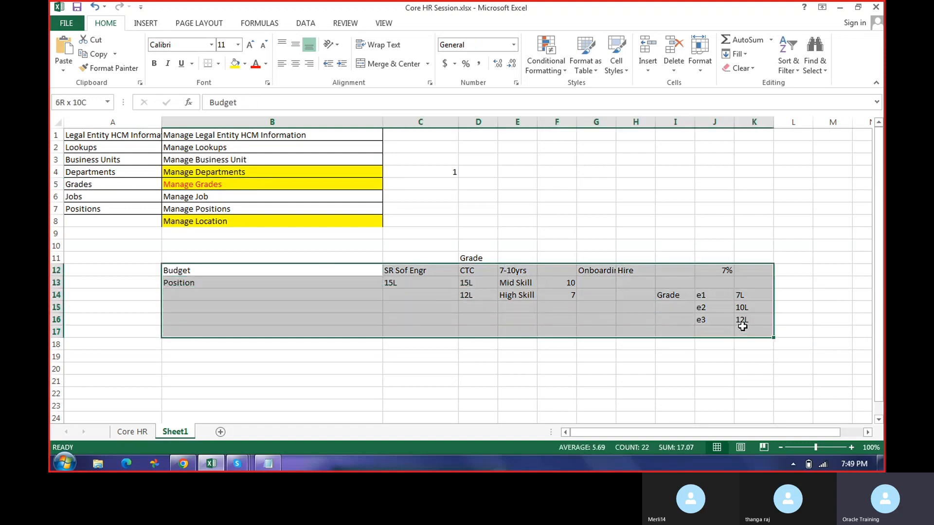
pyautogui.click(208, 186)
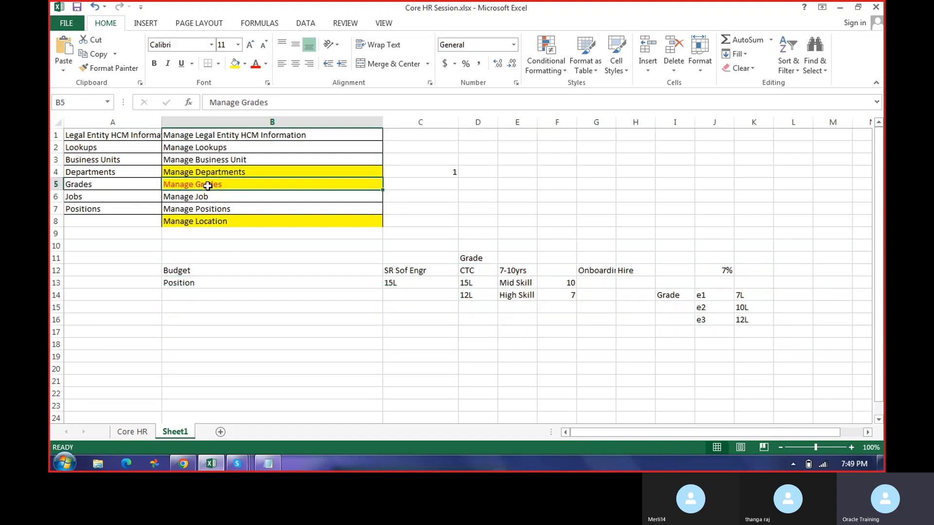
pyautogui.moveTo(171, 269); pyautogui.dragTo(761, 329)
pyautogui.click(329, 321)
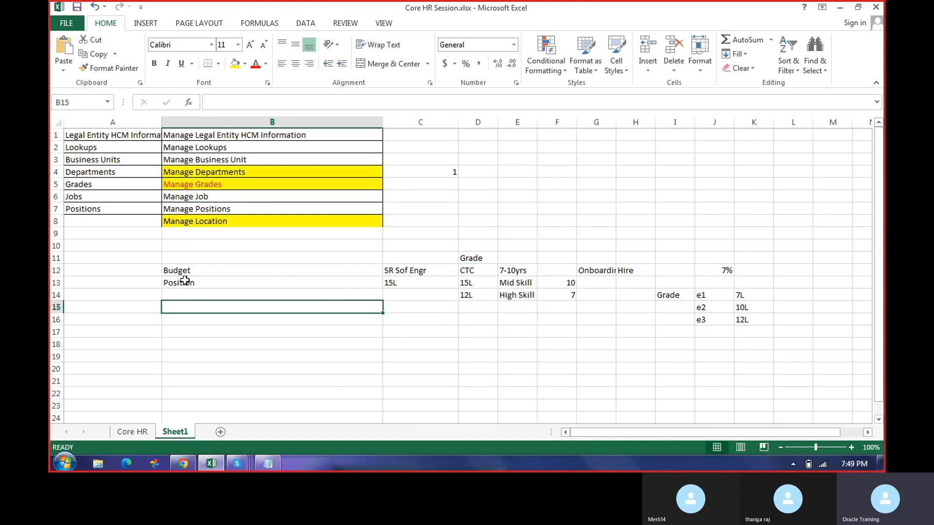
pyautogui.moveTo(171, 267); pyautogui.dragTo(772, 324)
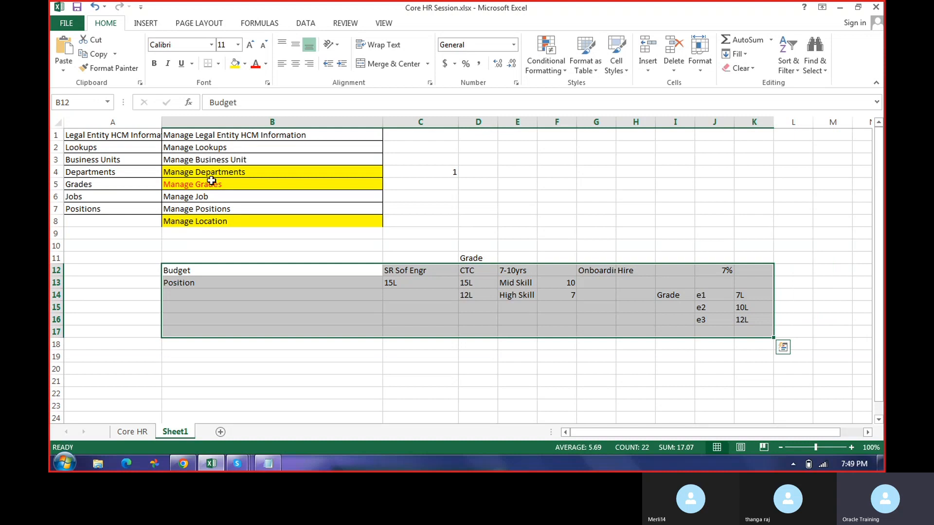
pyautogui.click(210, 185)
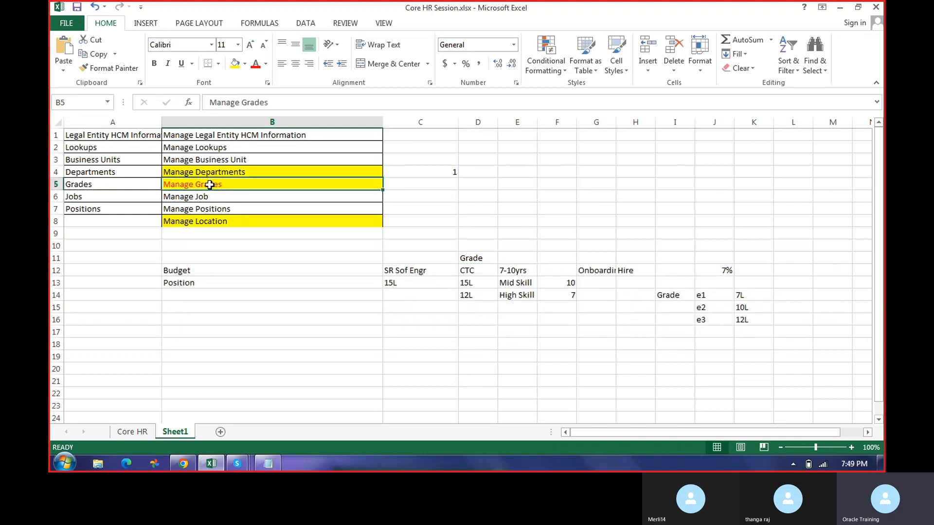
pyautogui.moveTo(311, 107); pyautogui.dragTo(127, 104)
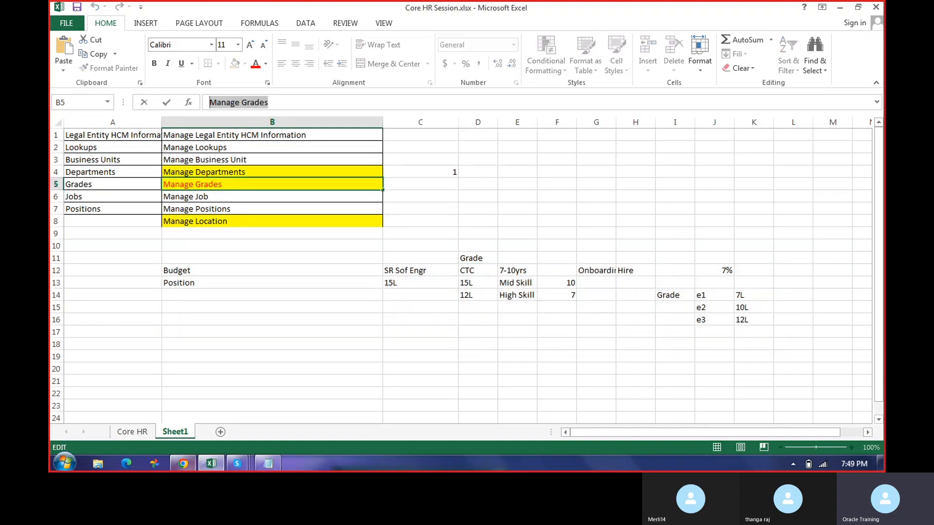
# Switch to Oracle in Chrome and start creating a grade with an effective start date of 01/04/23.
pyautogui.click(183, 464)
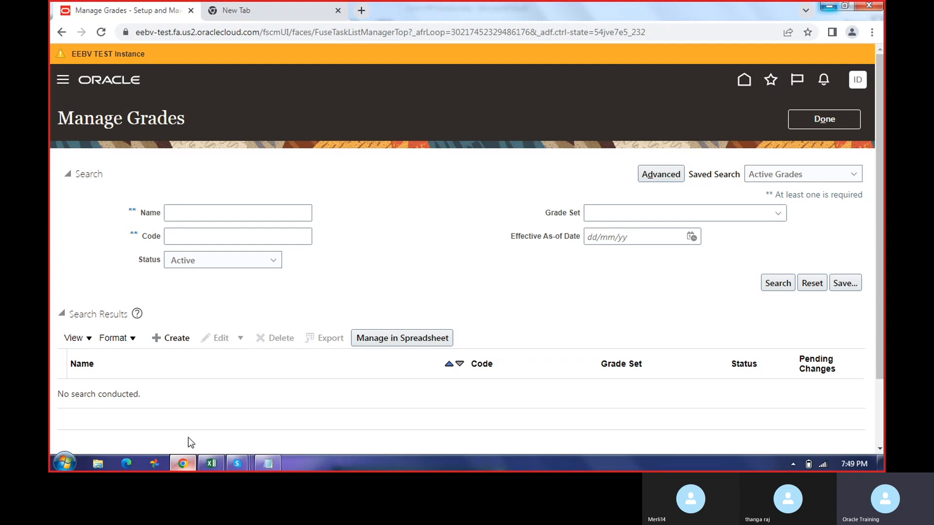
pyautogui.click(182, 338)
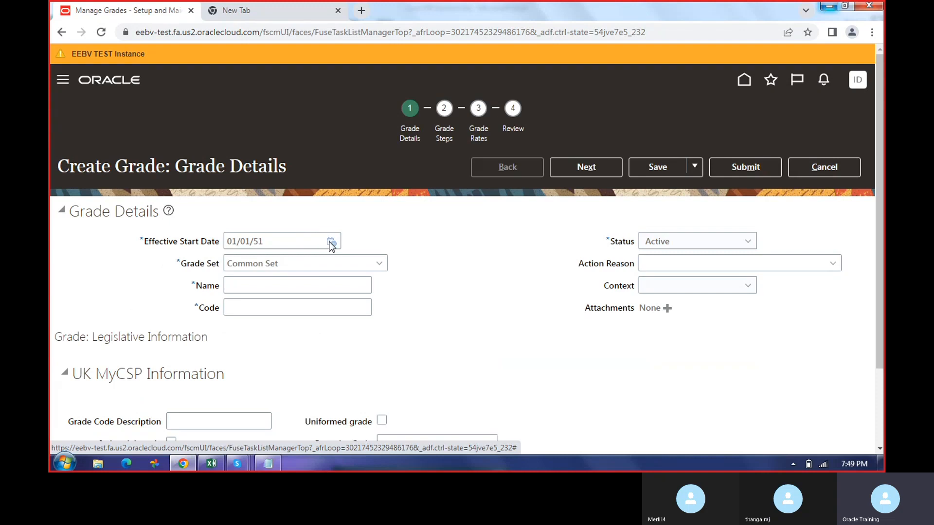
pyautogui.click(331, 242)
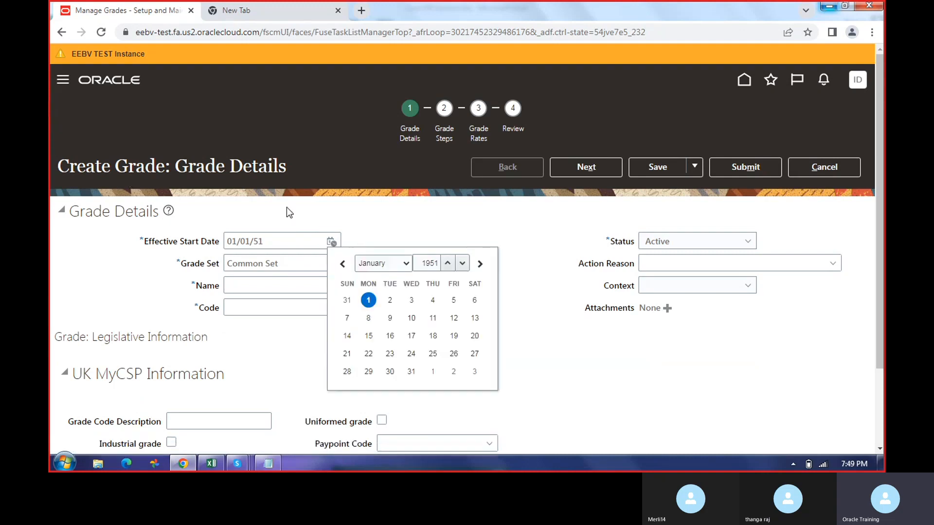
pyautogui.click(406, 263)
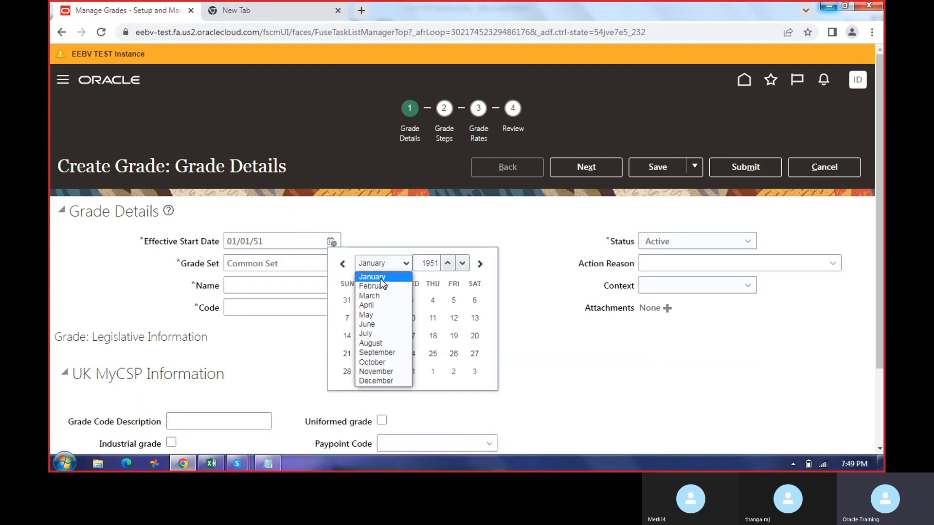
pyautogui.click(384, 276)
pyautogui.click(405, 264)
pyautogui.click(386, 305)
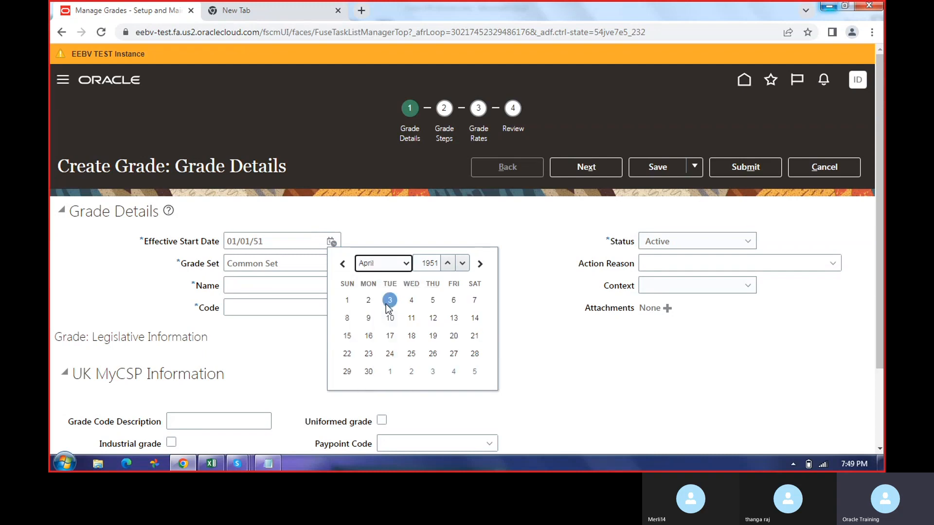
pyautogui.doubleClick(425, 267)
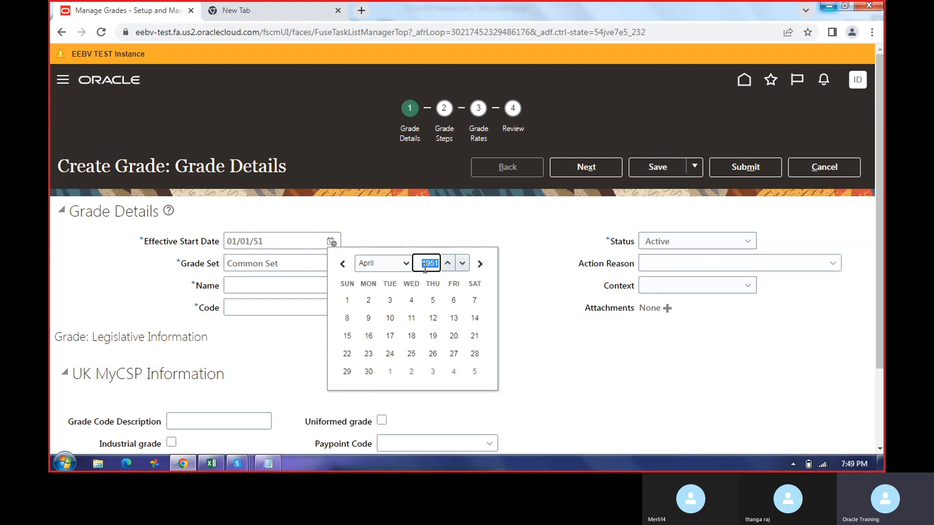
pyautogui.write('2023')
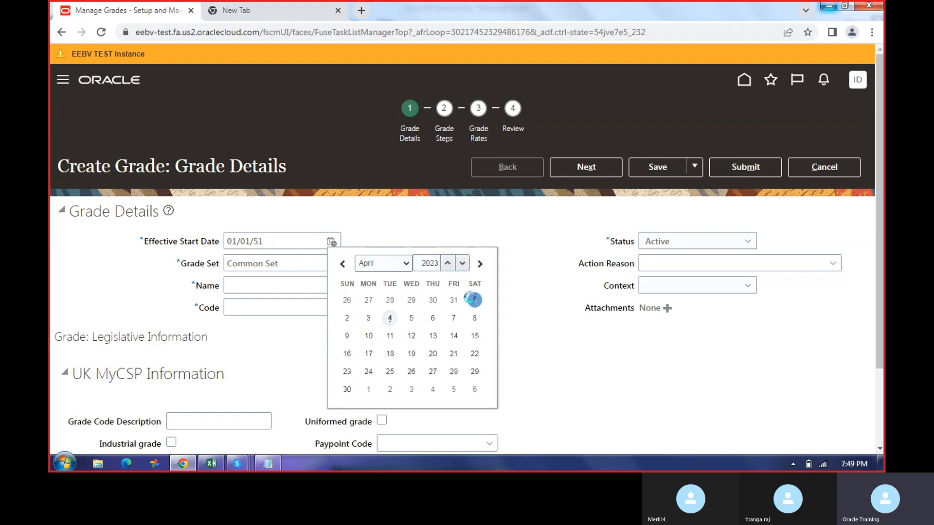
pyautogui.click(471, 300)
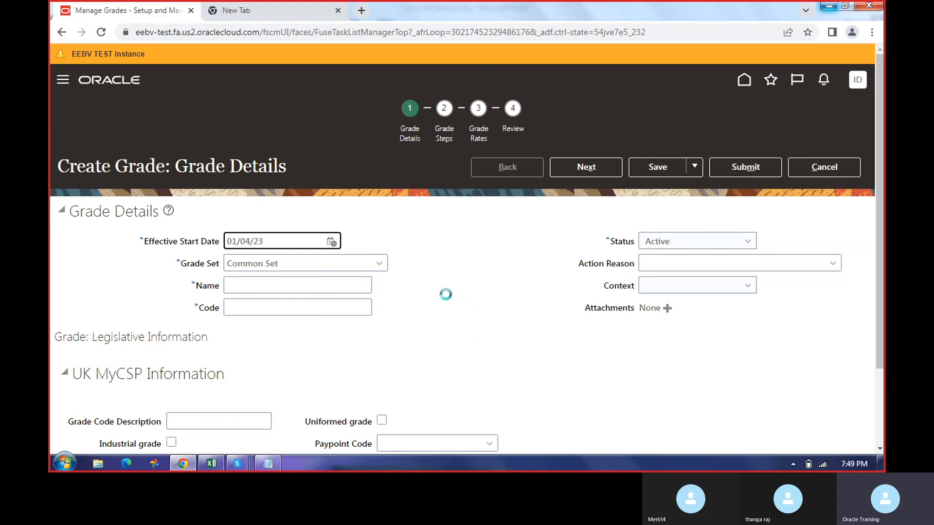
# Name the grade Jio Grade 1 with code Ji_Grade 1 and continue to the Grade Steps stage.
pyautogui.click(298, 277)
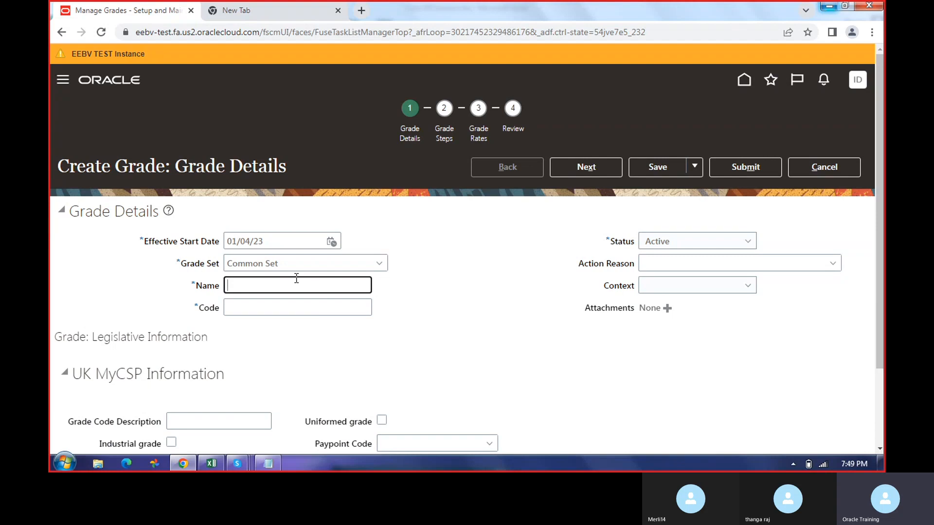
pyautogui.write('Jio Grade 1')
pyautogui.tripleClick(309, 288)
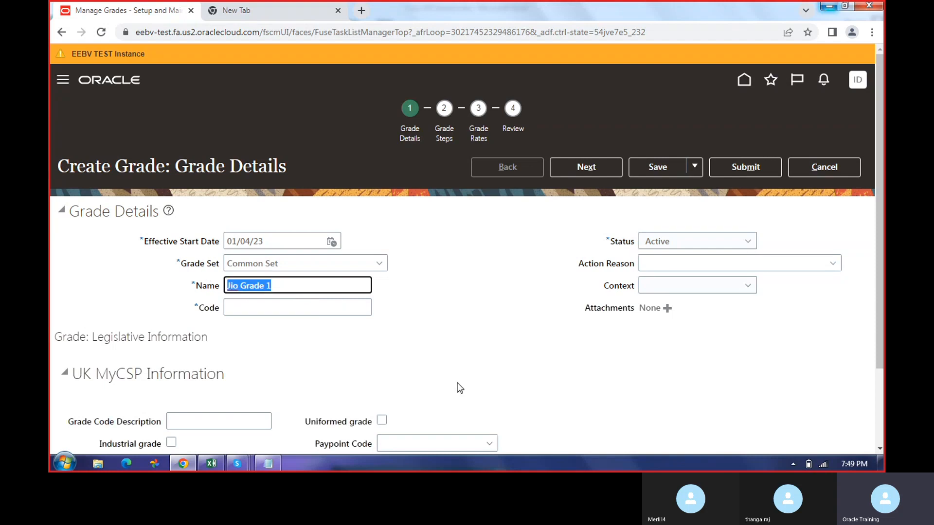
pyautogui.click(588, 161)
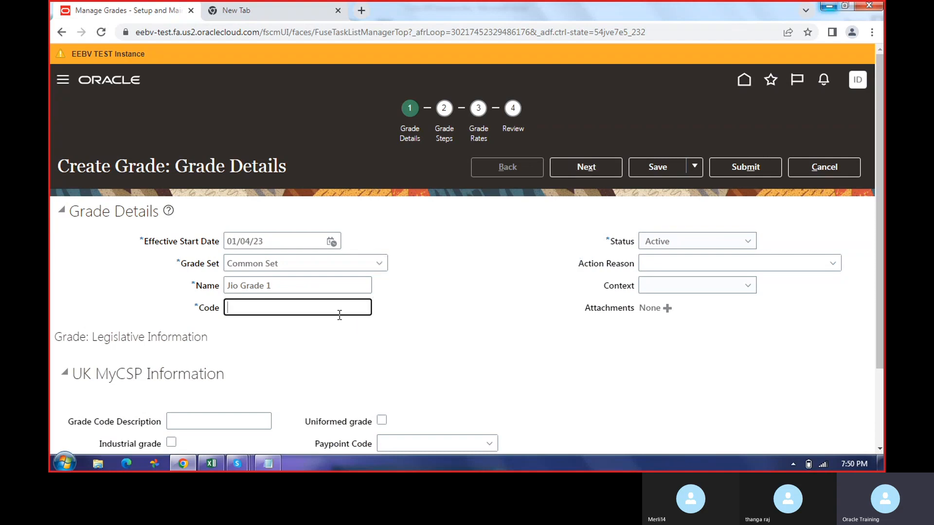
pyautogui.write('Ji_Grade')
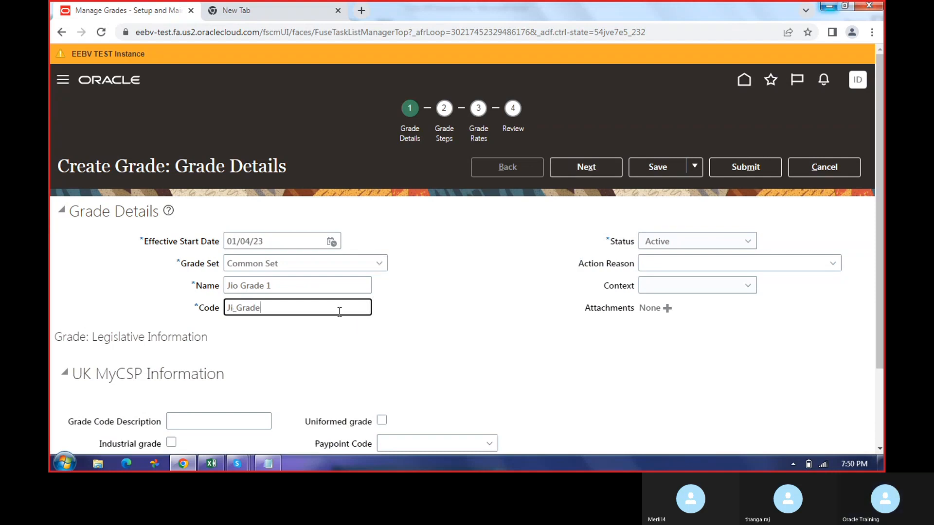
pyautogui.write(' 1')
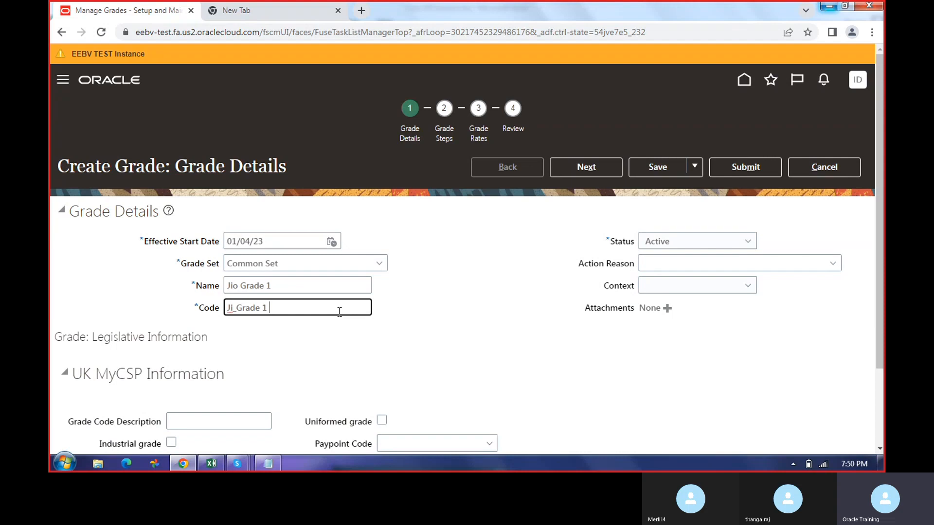
pyautogui.click(604, 171)
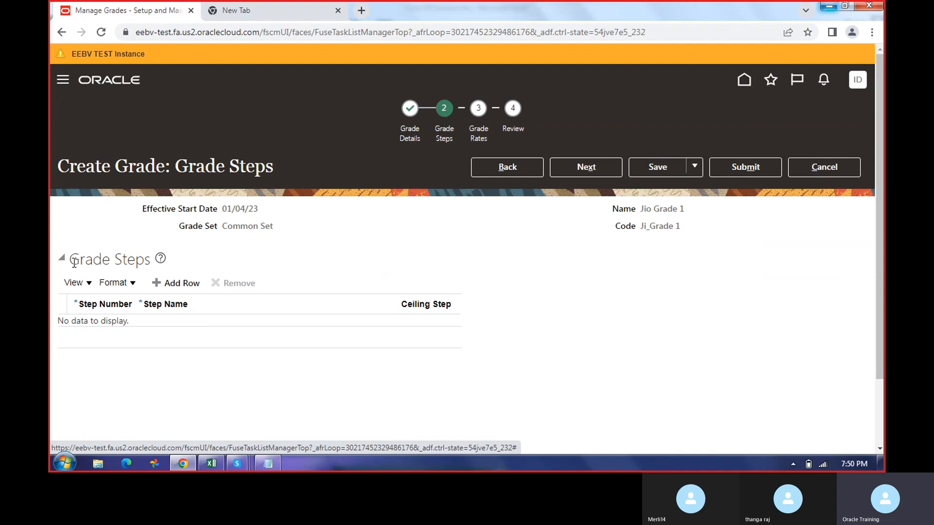
# Add a row to the Grade Steps table and look at its step name and ceiling step columns.
pyautogui.moveTo(70, 262); pyautogui.dragTo(145, 261)
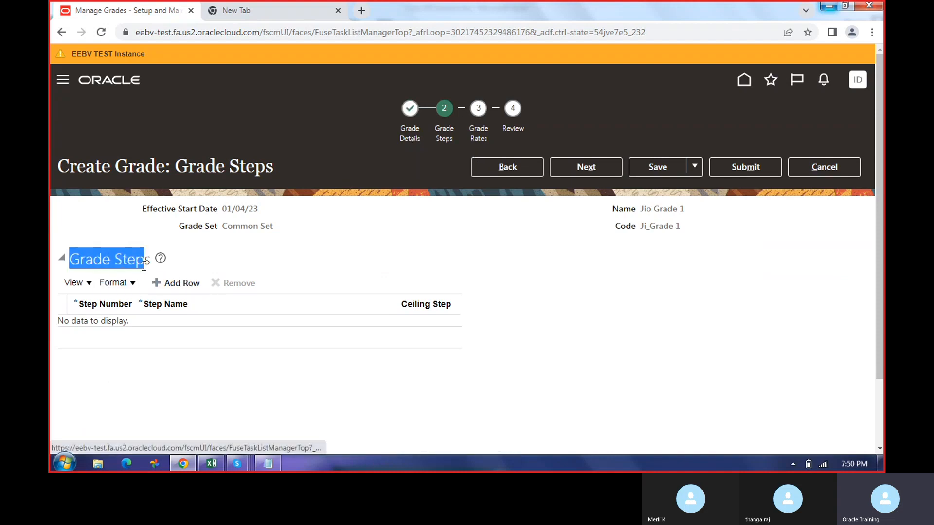
pyautogui.click(176, 287)
pyautogui.click(185, 333)
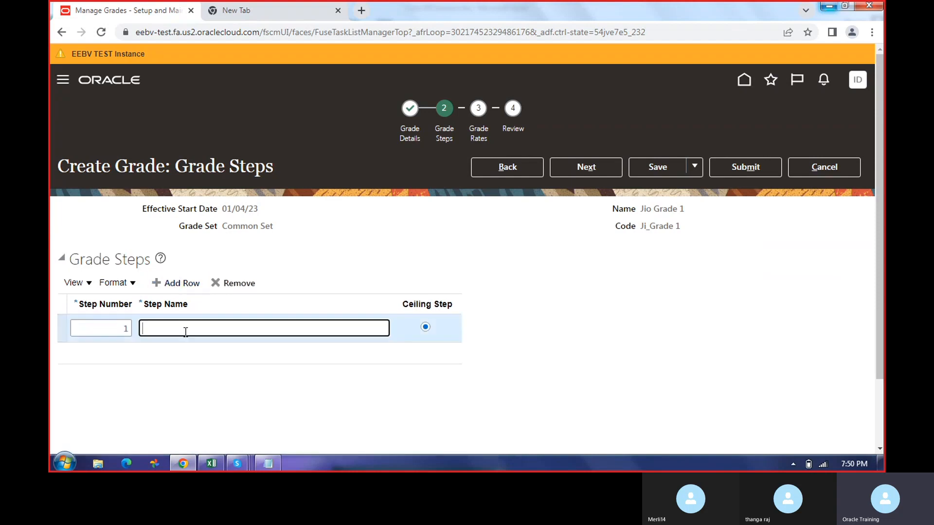
pyautogui.click(439, 305)
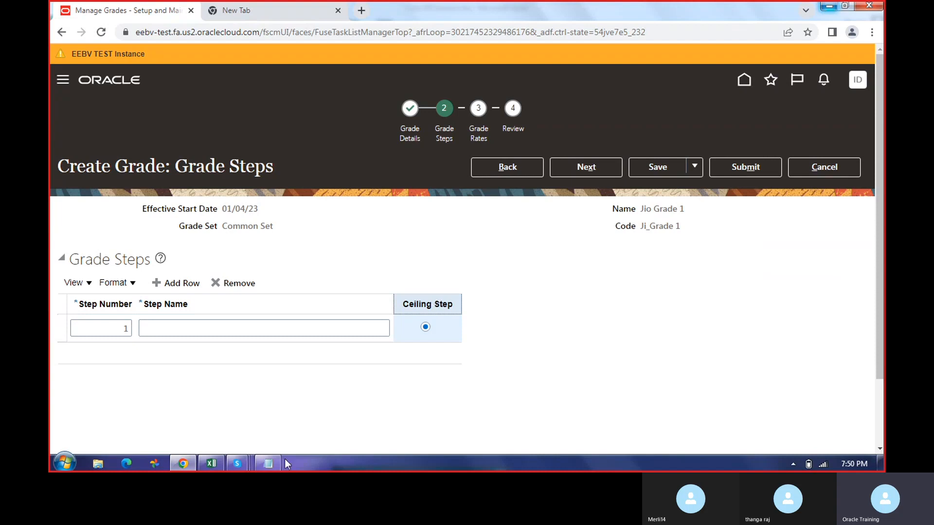
# Switch to Excel and list the salary ranges 5-7L, 7L-10L and 10L-12L in cells J19:J21 of Sheet1.
pyautogui.click(211, 463)
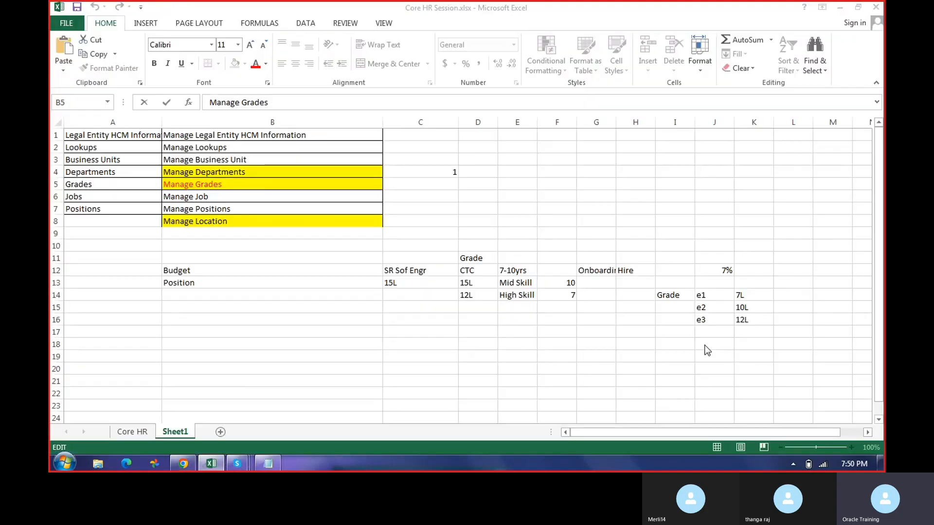
pyautogui.click(711, 355)
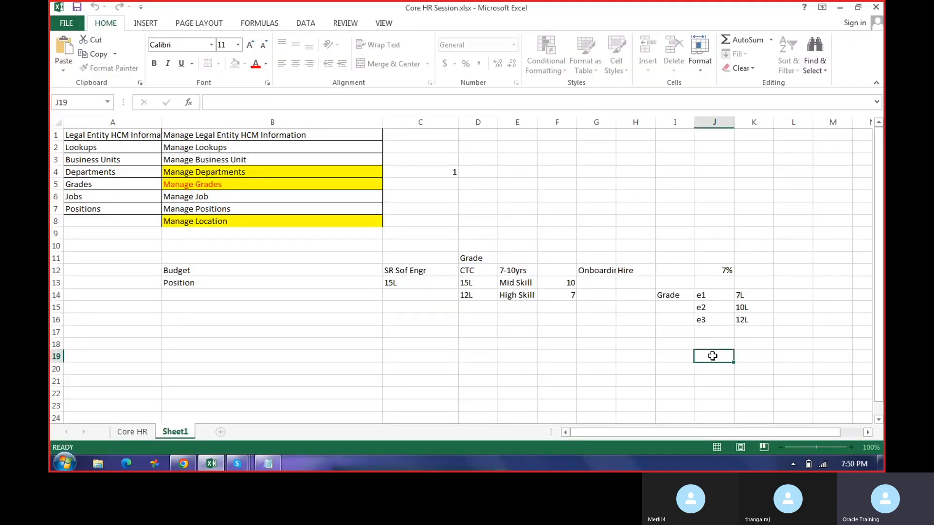
pyautogui.write('5-')
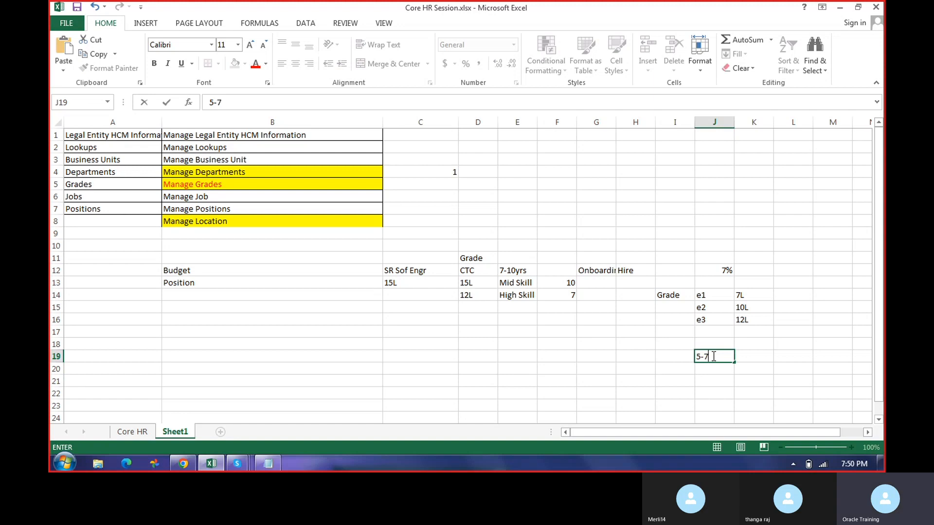
pyautogui.write('7L')
pyautogui.press('Return')
pyautogui.write('7')
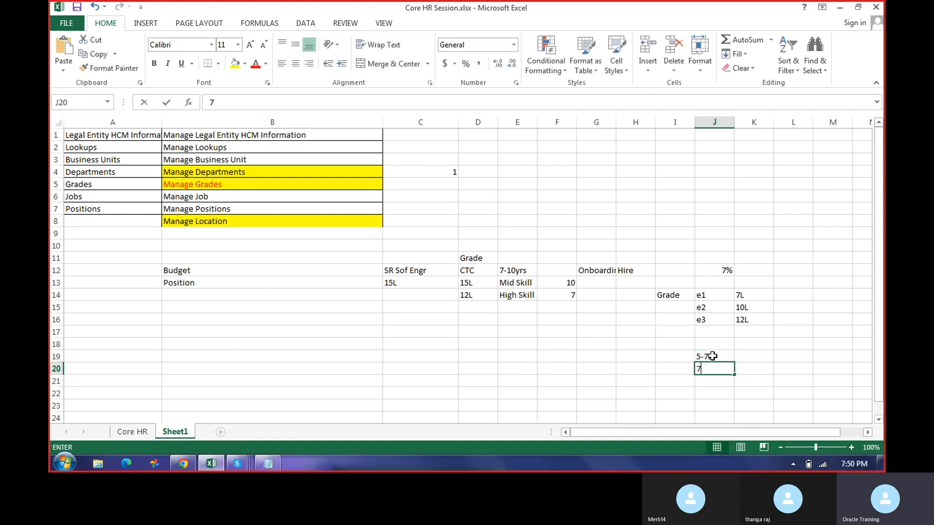
pyautogui.write('L-10L')
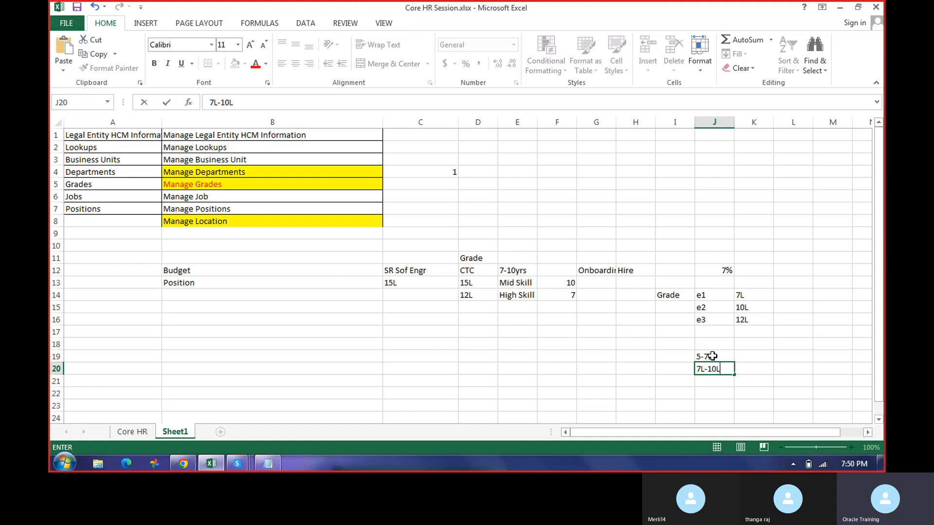
pyautogui.press('Return')
pyautogui.write('1')
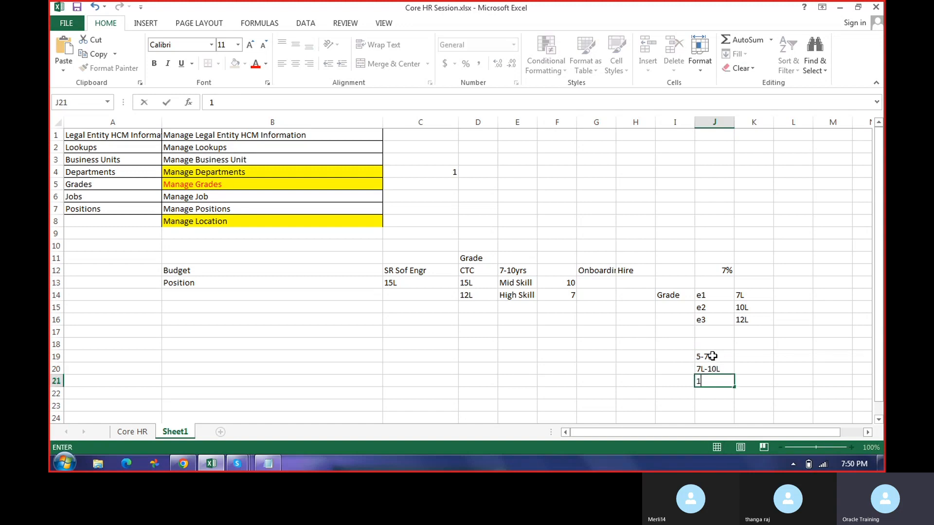
pyautogui.write('0L-12L')
pyautogui.press('Return')
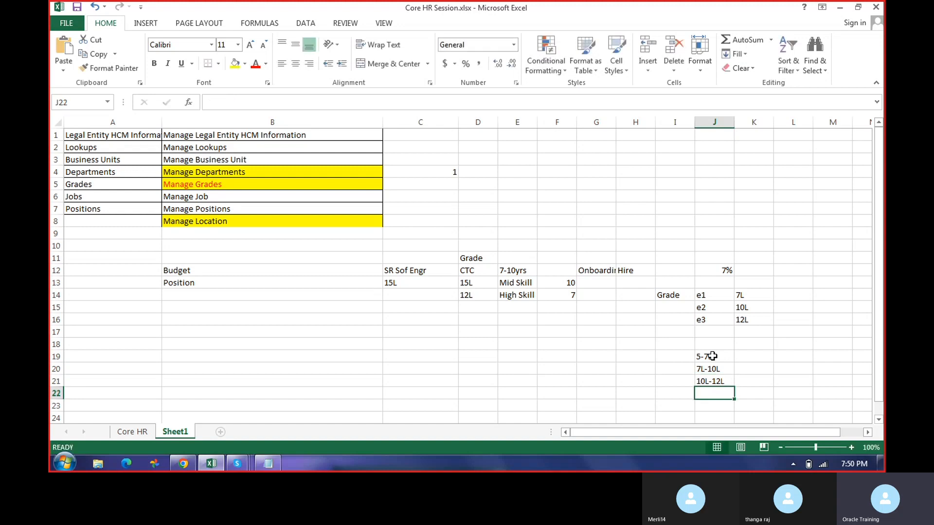
pyautogui.moveTo(712, 356); pyautogui.dragTo(715, 376)
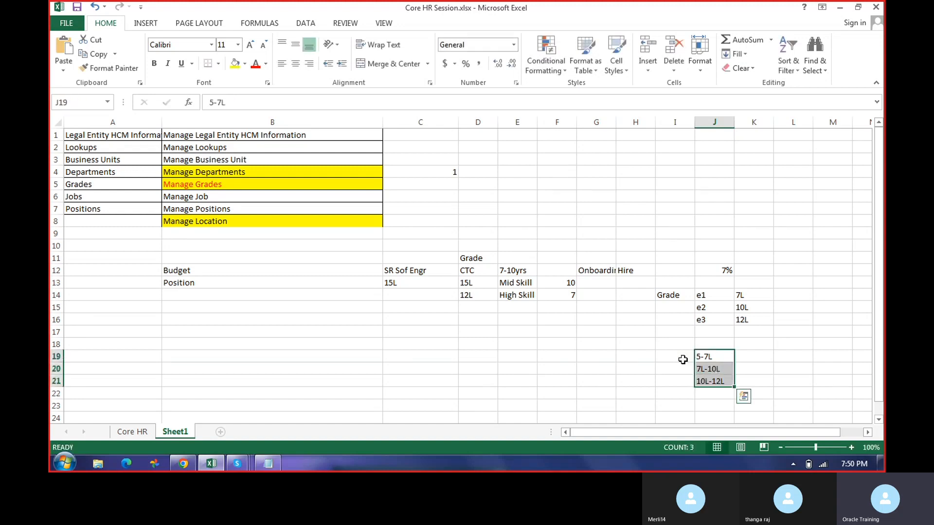
# Return to Oracle in Chrome, remove the empty grade step row and proceed to the Grade Rates stage.
pyautogui.click(183, 464)
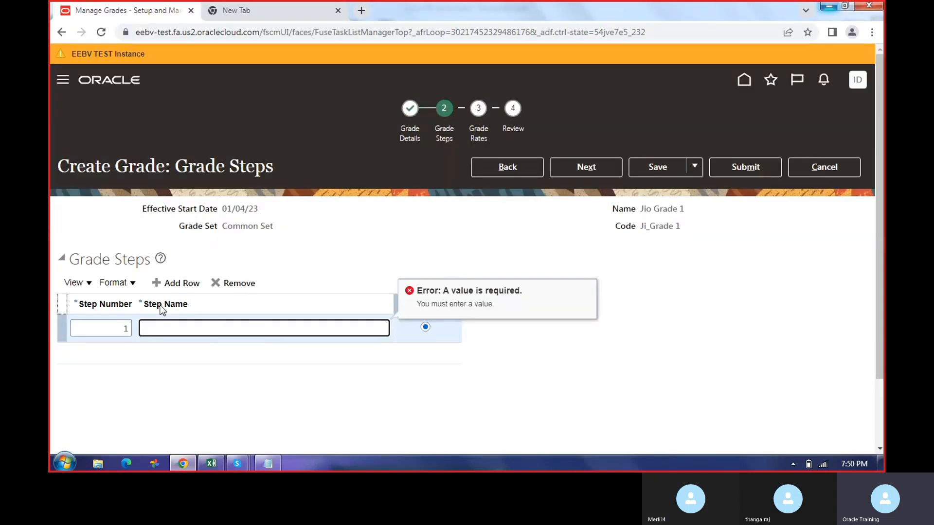
pyautogui.click(233, 284)
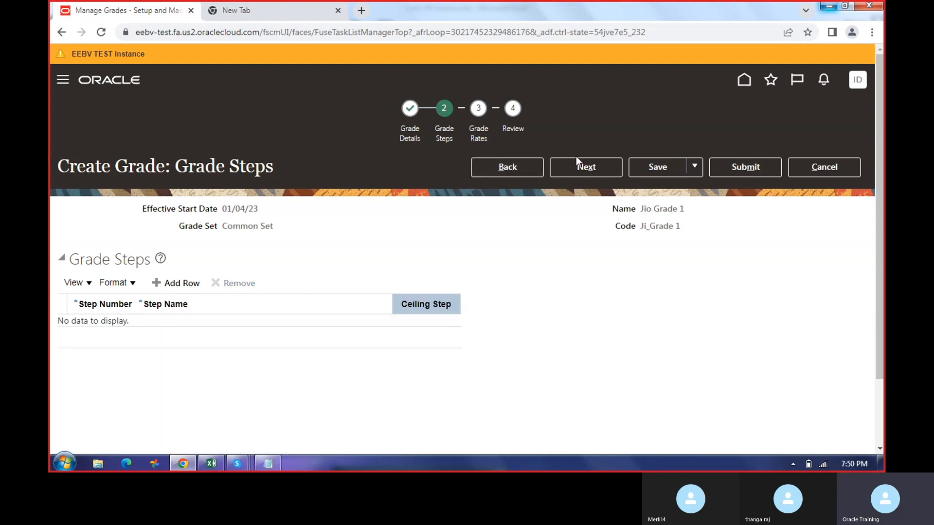
pyautogui.click(583, 167)
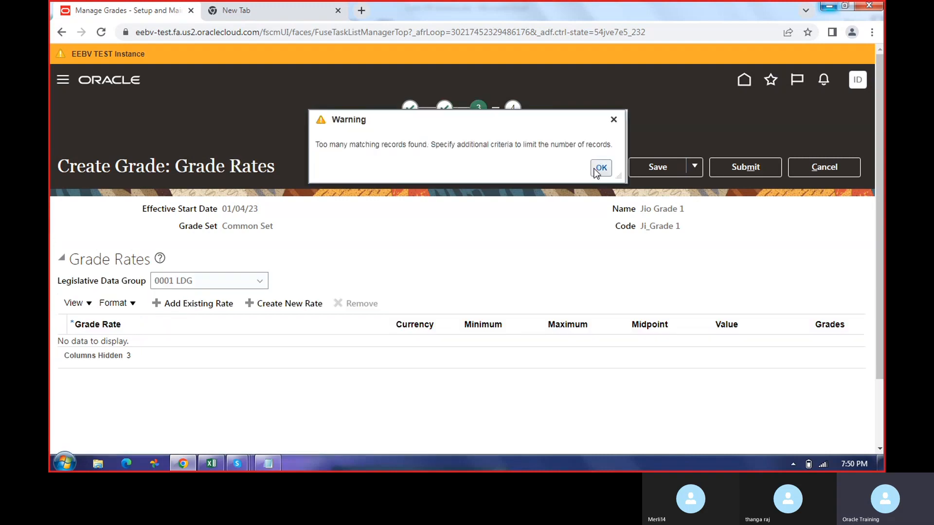
pyautogui.click(599, 168)
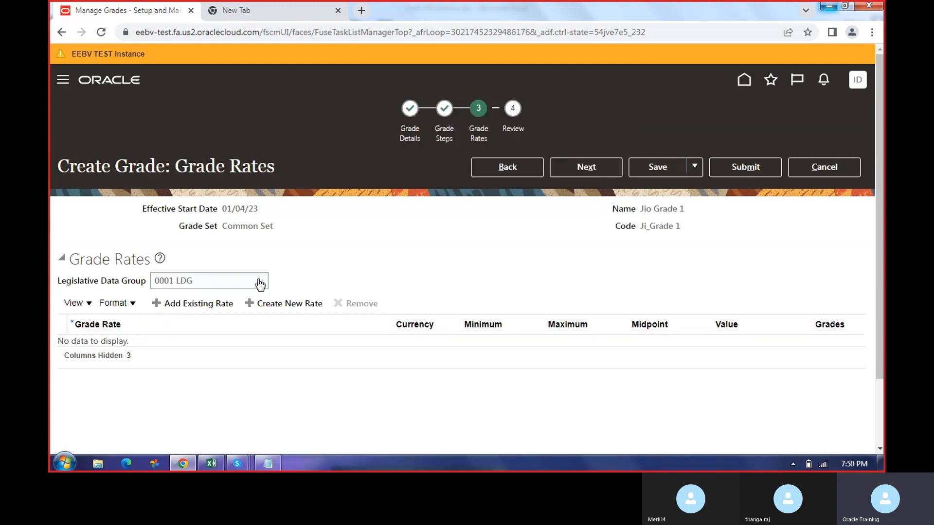
# Look at the Review stage for Jio Grade 1 and return to the Grade Rates stage.
pyautogui.click(260, 284)
pyautogui.click(261, 284)
pyautogui.click(590, 171)
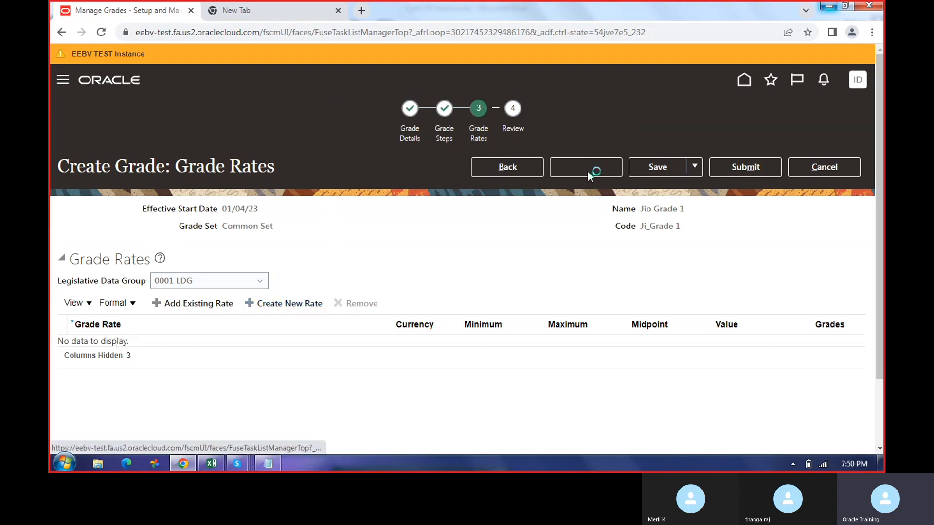
pyautogui.scroll(-3, 412, 311)
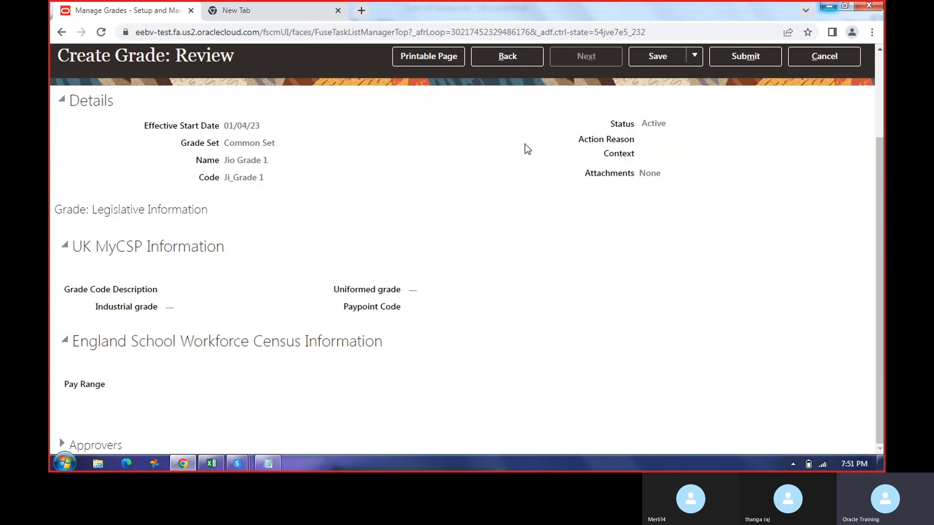
pyautogui.scroll(3, 524, 144)
pyautogui.click(478, 127)
pyautogui.scroll(-3, 424, 298)
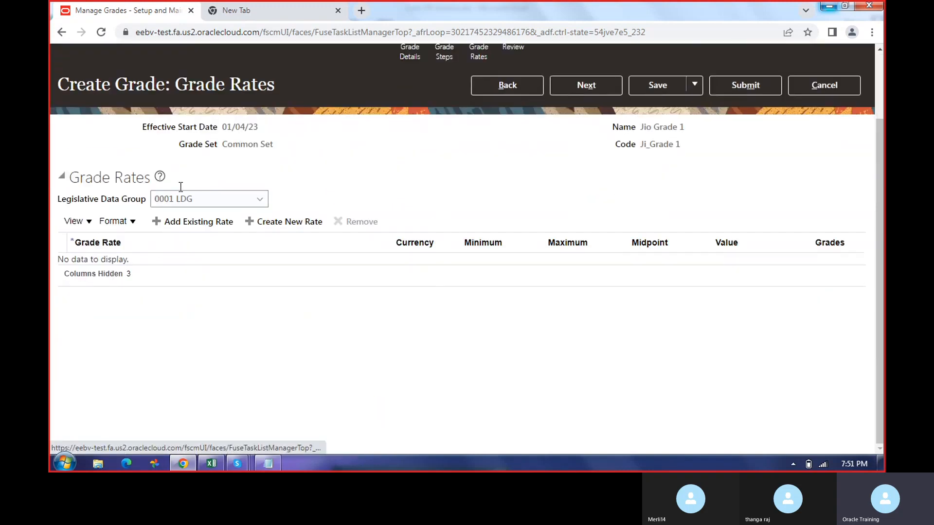
# Start a new grade rate for the 0001 LDG legislative data group with its frequency set to Monthly.
pyautogui.click(299, 222)
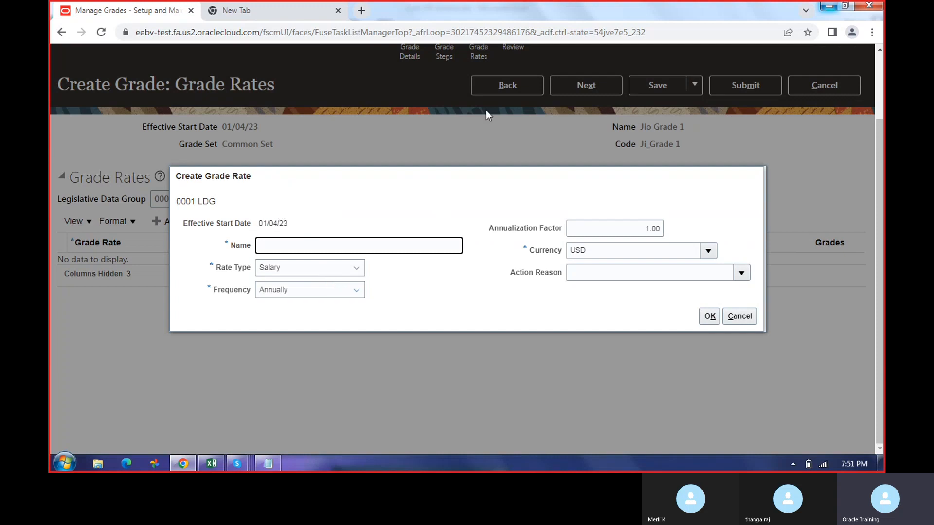
pyautogui.scroll(3, 476, 97)
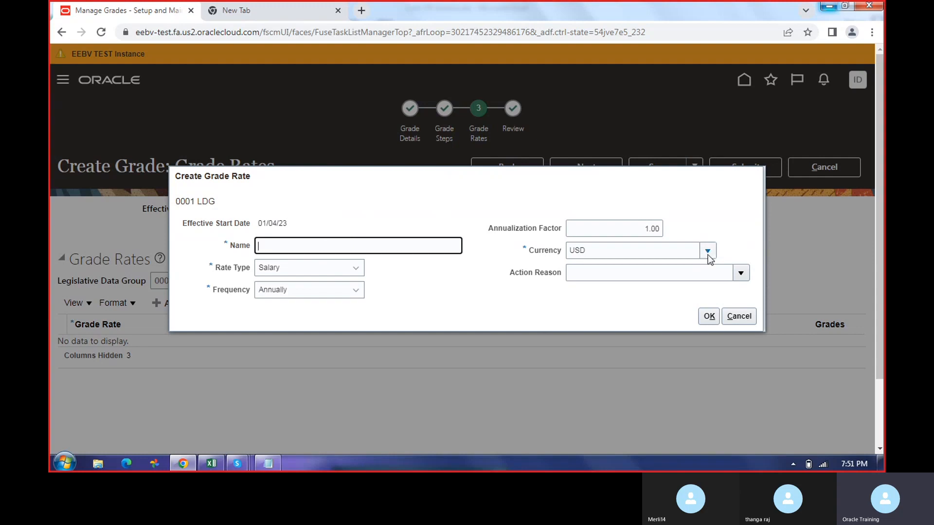
pyautogui.click(355, 291)
pyautogui.click(287, 108)
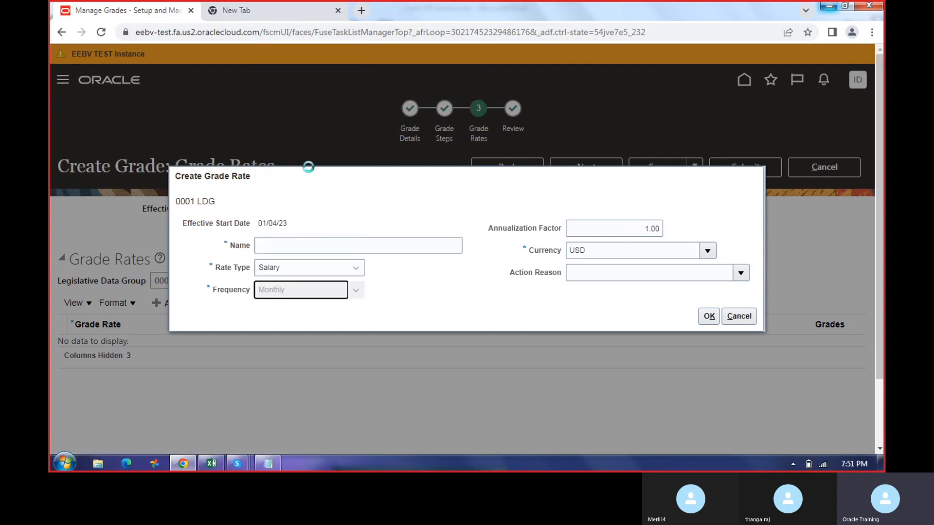
# Name the new grade rate Jio Grade 1, keep its currency and annualization factor, and add it to the Grade Rates table.
pyautogui.click(289, 249)
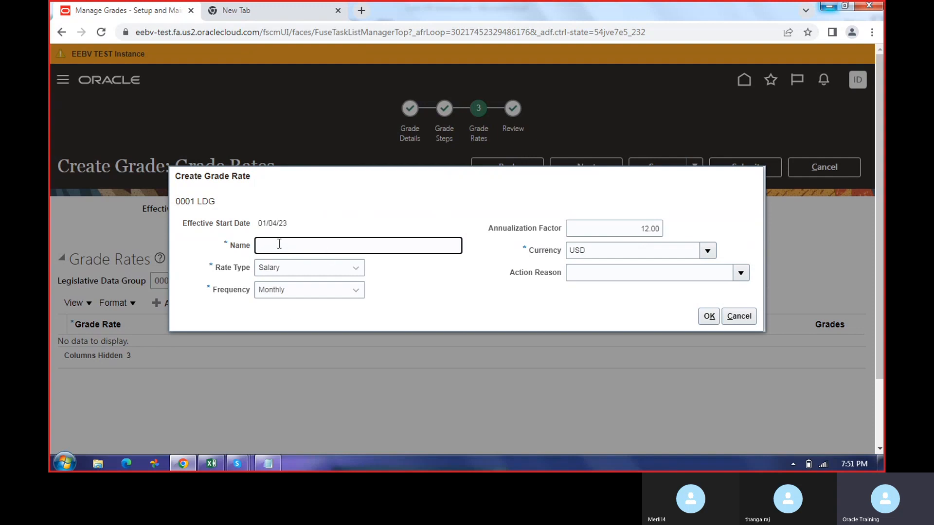
pyautogui.write('Grade')
pyautogui.press('BackSpace')
pyautogui.press('BackSpace')
pyautogui.press('BackSpace')
pyautogui.press('BackSpace')
pyautogui.write('Jio Grade')
pyautogui.click(706, 251)
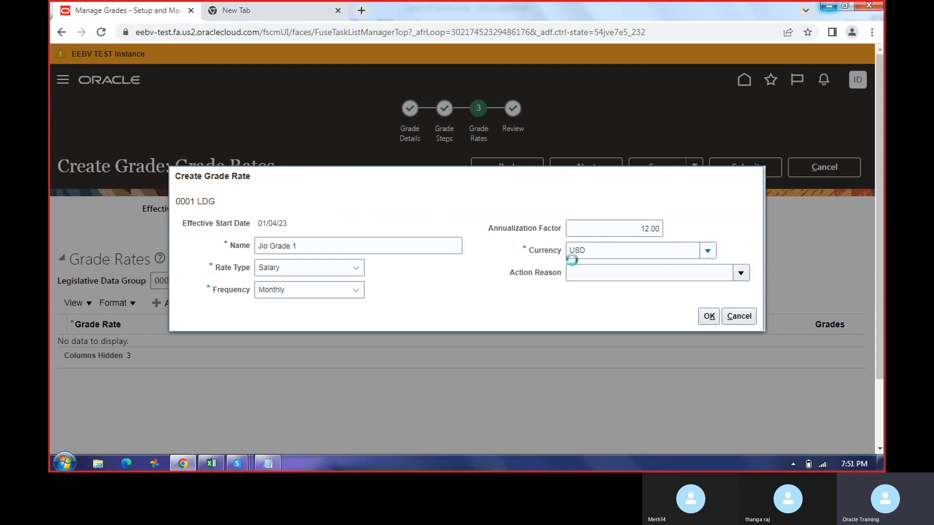
pyautogui.click(504, 215)
pyautogui.click(632, 227)
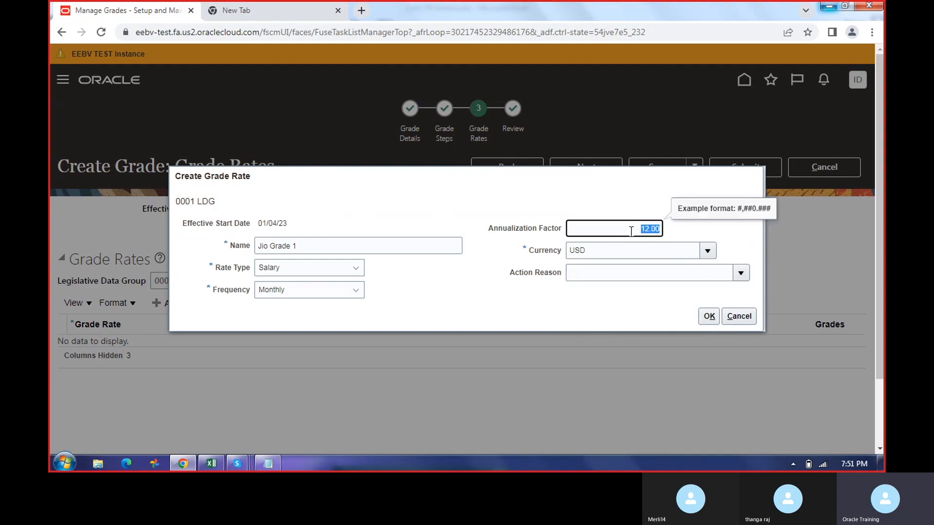
pyautogui.click(708, 316)
pyautogui.click(708, 316)
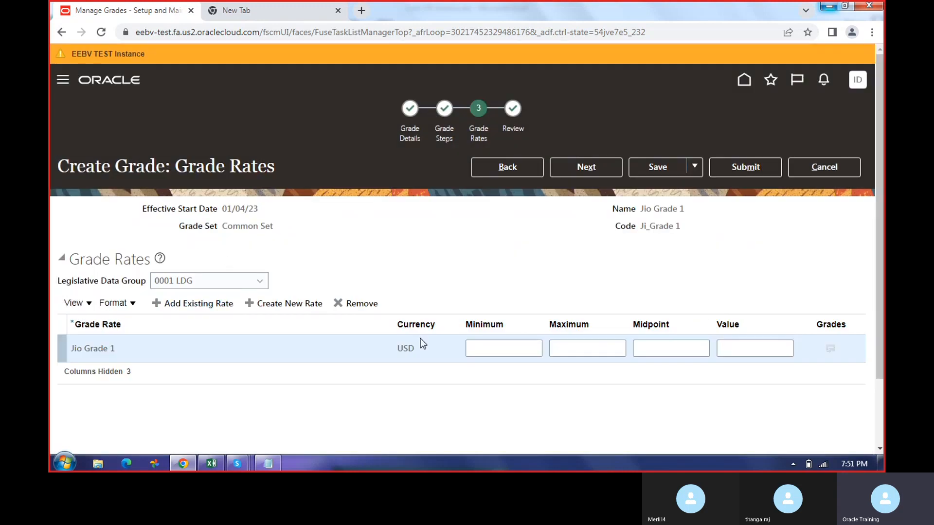
# Set the Jio Grade 1 rate's minimum to 500000 and maximum to 700000.
pyautogui.click(523, 349)
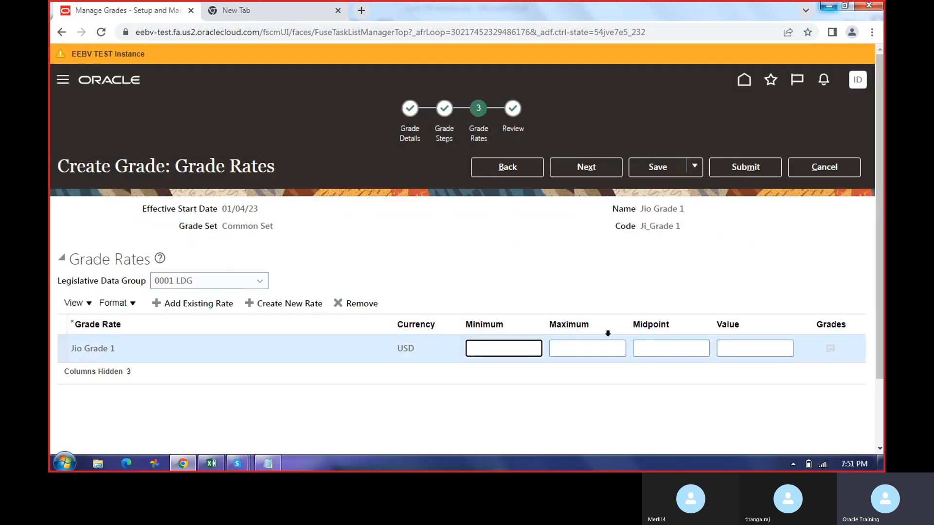
pyautogui.click(677, 343)
pyautogui.click(513, 345)
pyautogui.write('500000')
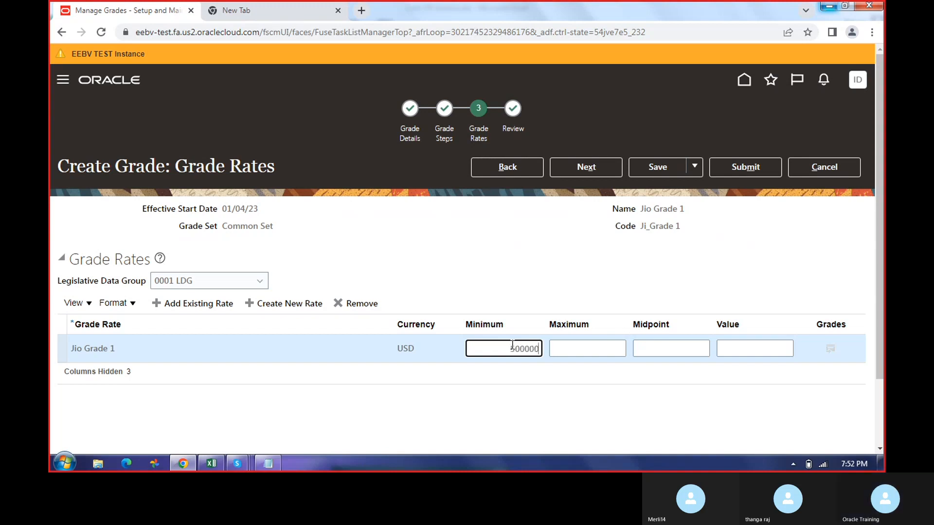
pyautogui.click(569, 350)
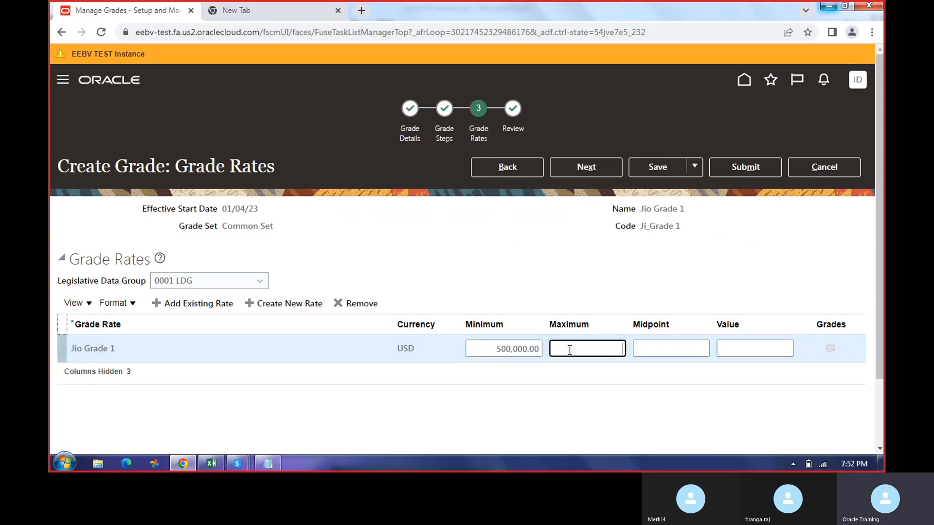
pyautogui.write('000')
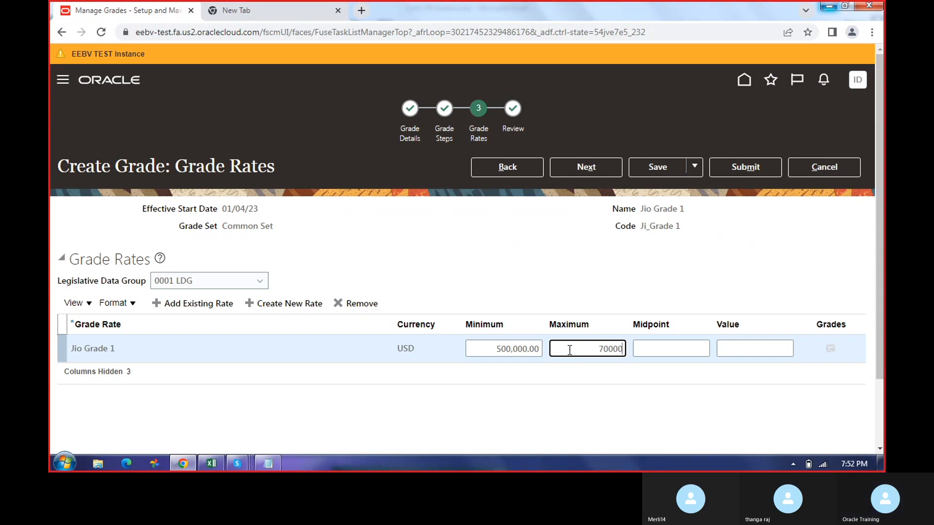
pyautogui.write('0')
pyautogui.click(650, 353)
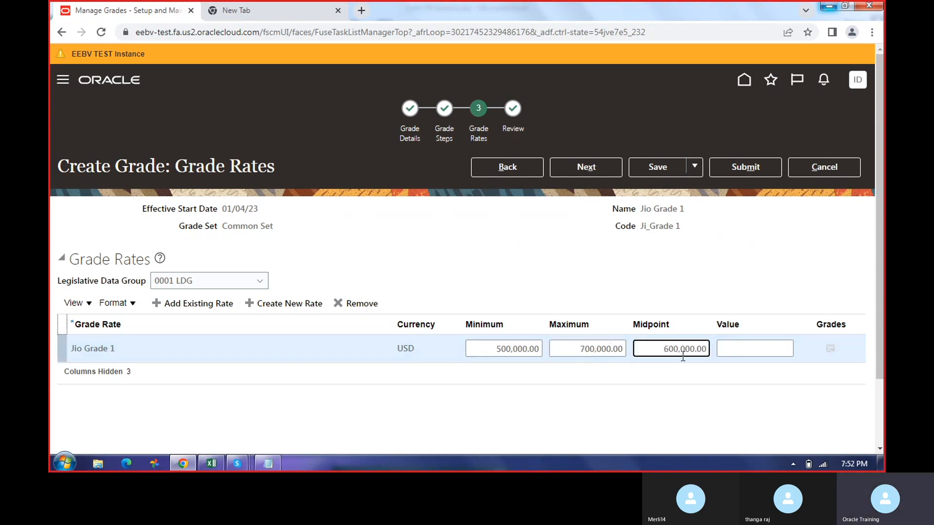
pyautogui.moveTo(663, 353); pyautogui.dragTo(715, 354)
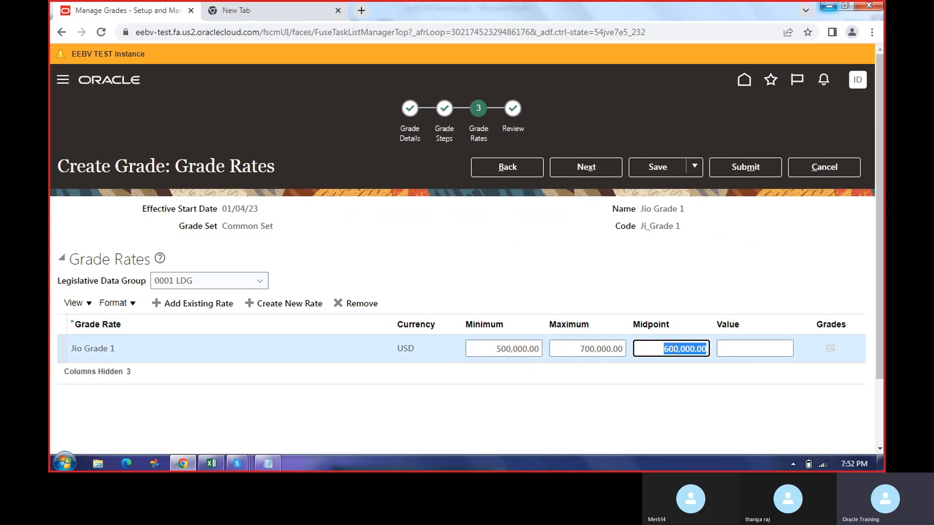
# Try to set the Jio Grade 1 rate's value to 1 and proceed to the Review stage.
pyautogui.press('Tab')
pyautogui.scroll(-2, 849, 334)
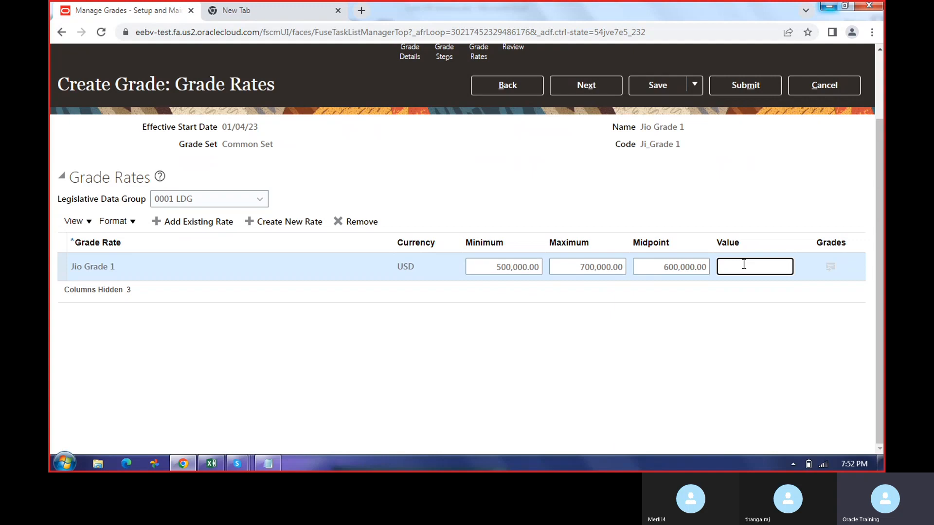
pyautogui.click(738, 351)
pyautogui.scroll(2, 759, 319)
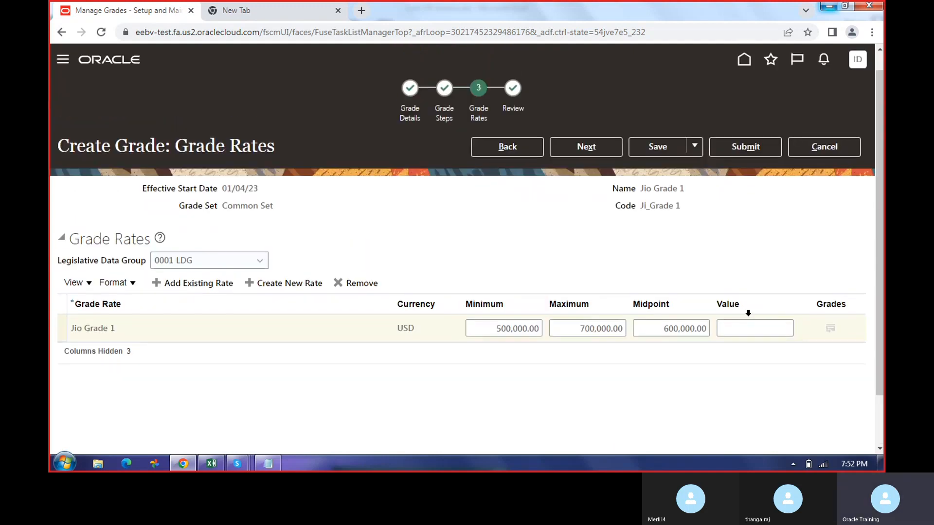
pyautogui.click(749, 323)
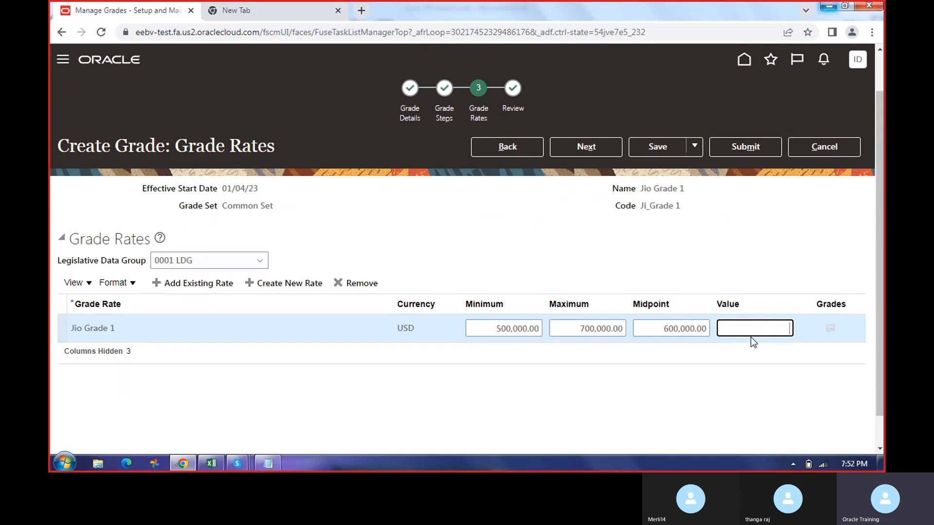
pyautogui.scroll(-2, 751, 337)
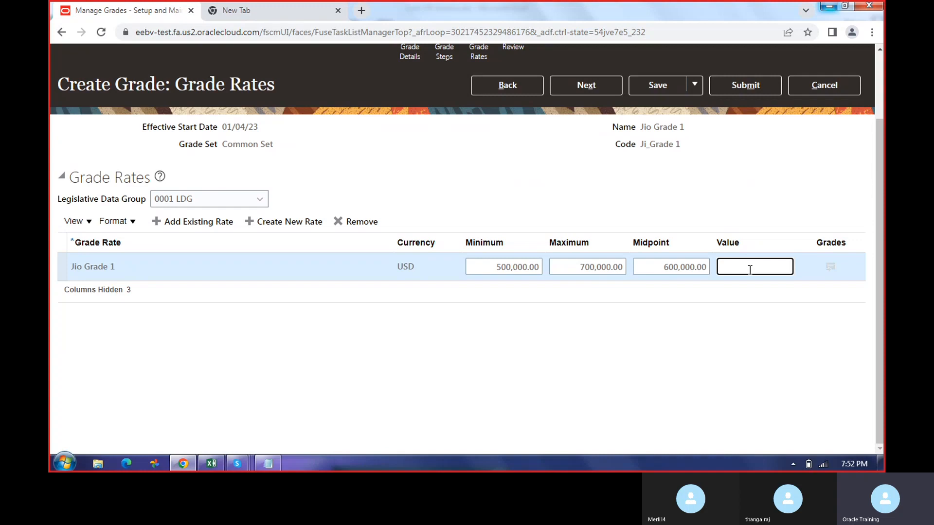
pyautogui.write('1')
pyautogui.click(576, 92)
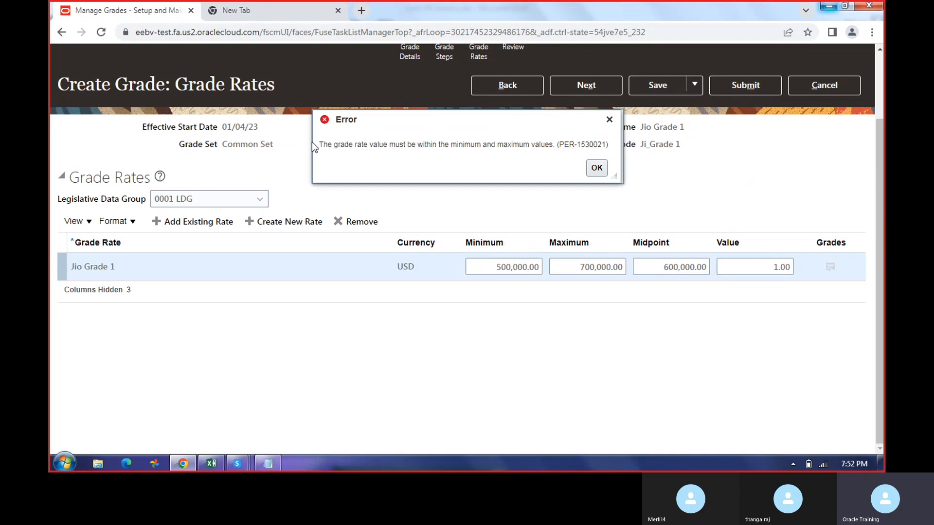
pyautogui.click(592, 167)
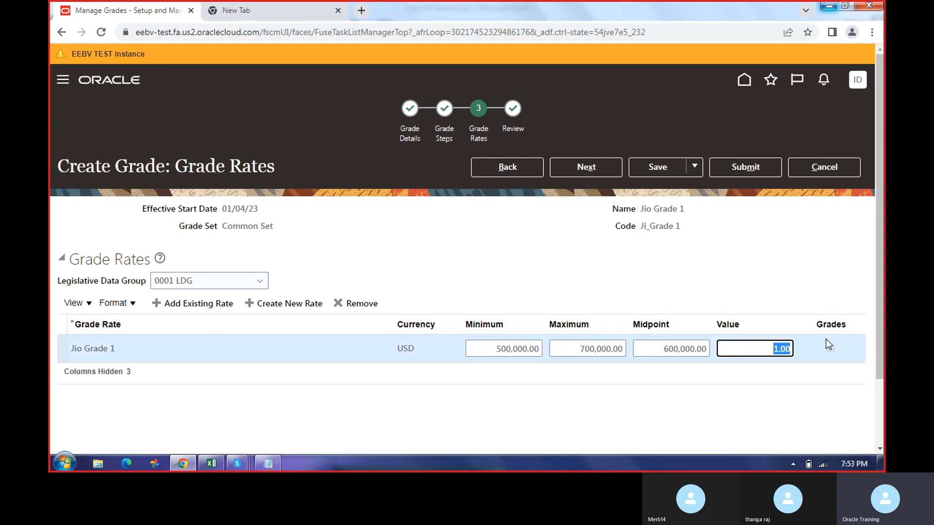
# Try a value of 425000 for the Jio Grade 1 rate and proceed to the Review stage.
pyautogui.press('BackSpace')
pyautogui.scroll(-2, 797, 333)
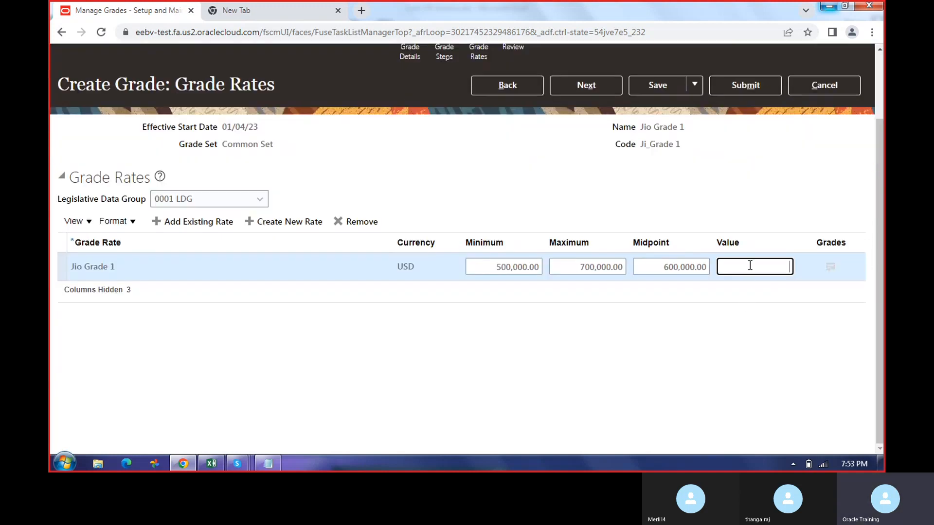
pyautogui.write('425')
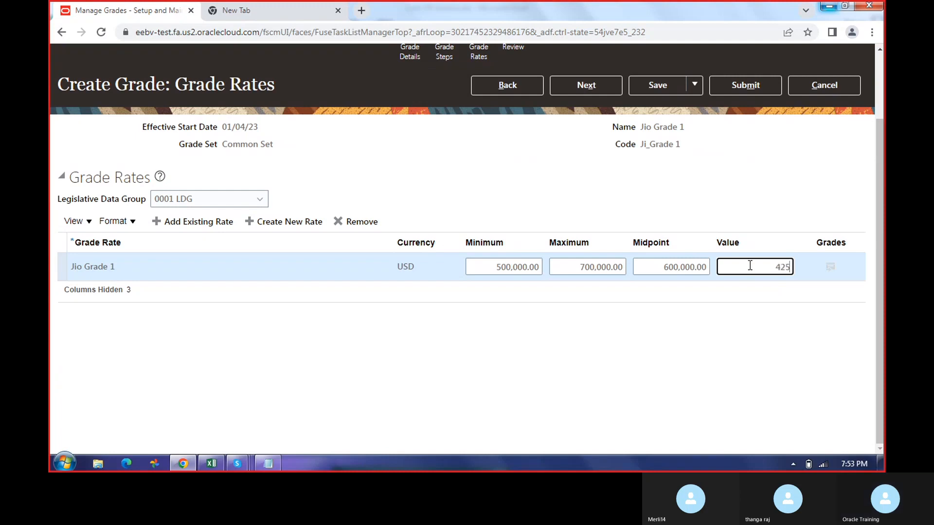
pyautogui.write('000')
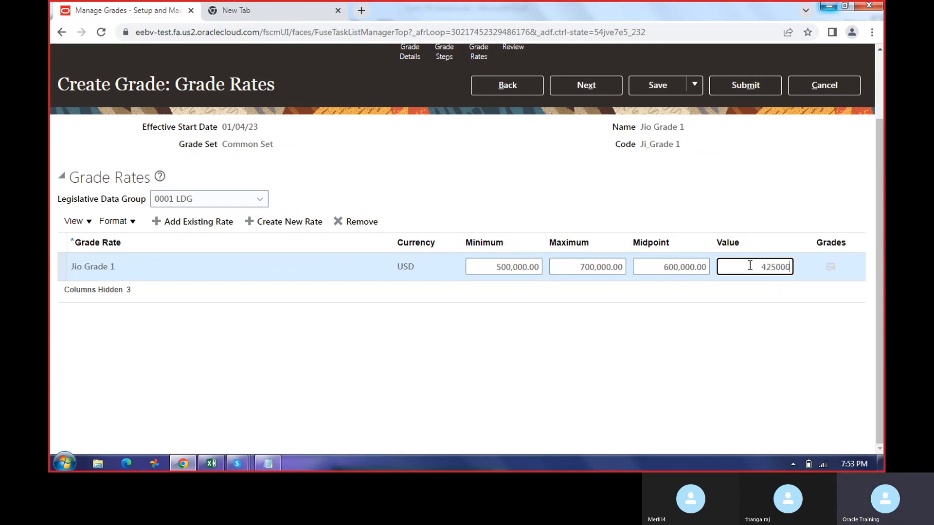
pyautogui.write('0')
pyautogui.press('BackSpace')
pyautogui.press('BackSpace')
pyautogui.press('BackSpace')
pyautogui.press('BackSpace')
pyautogui.press('BackSpace')
pyautogui.press('BackSpace')
pyautogui.press('BackSpace')
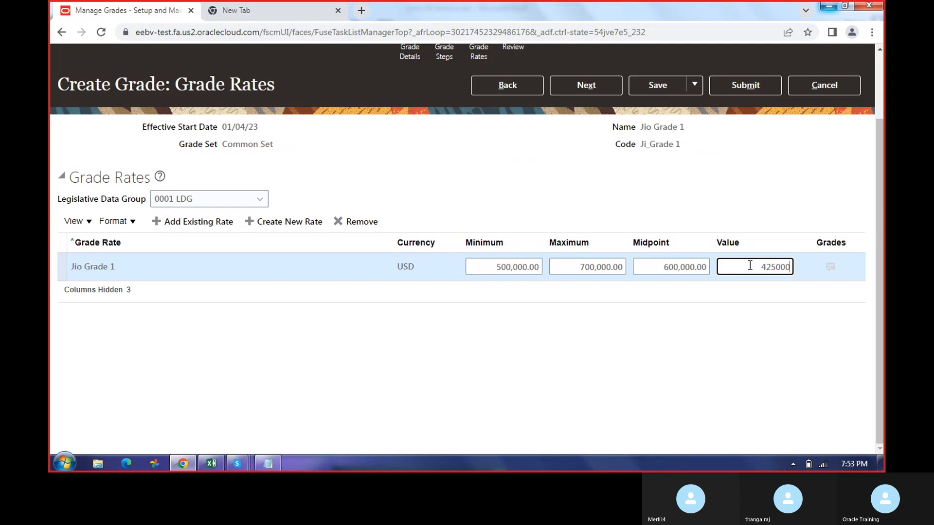
pyautogui.write('425000')
pyautogui.click(685, 173)
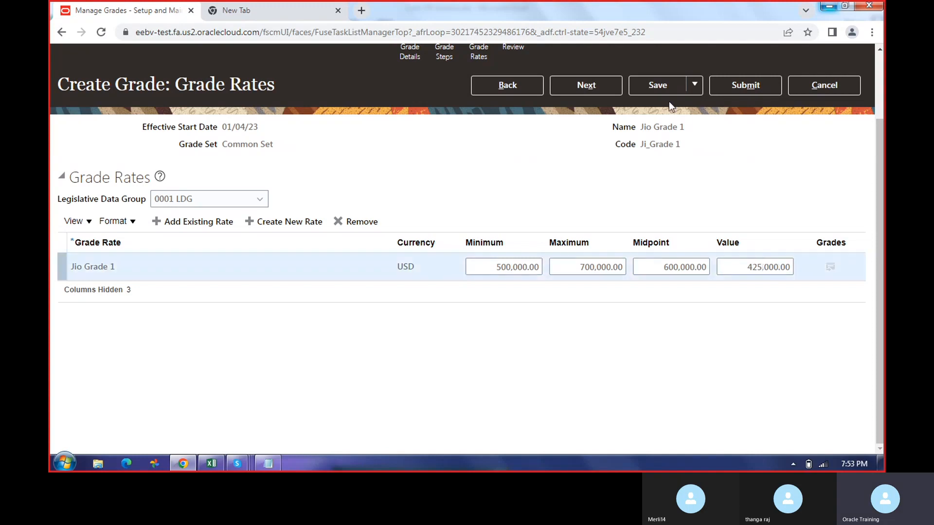
pyautogui.click(608, 88)
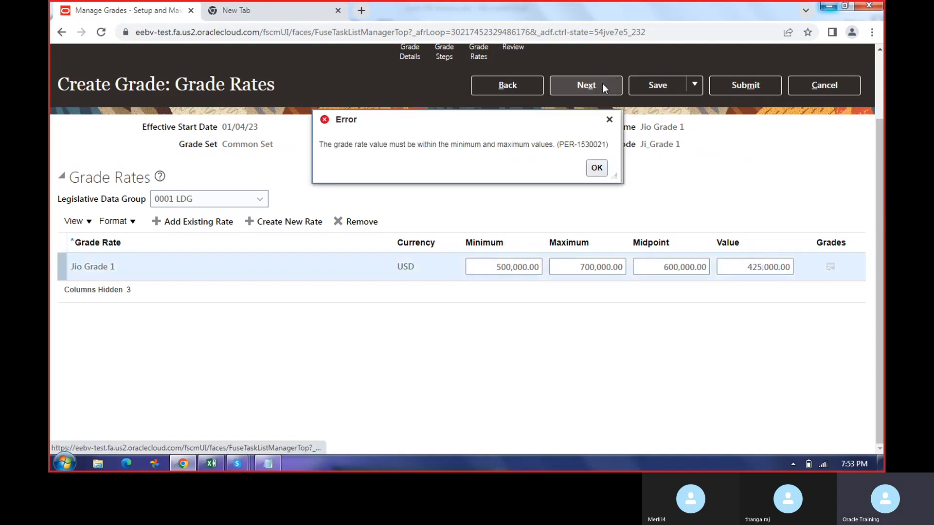
pyautogui.click(593, 164)
# Set the Jio Grade 1 rate's value to 525000 and proceed to the Review stage to check its salary range and value.
pyautogui.click(752, 349)
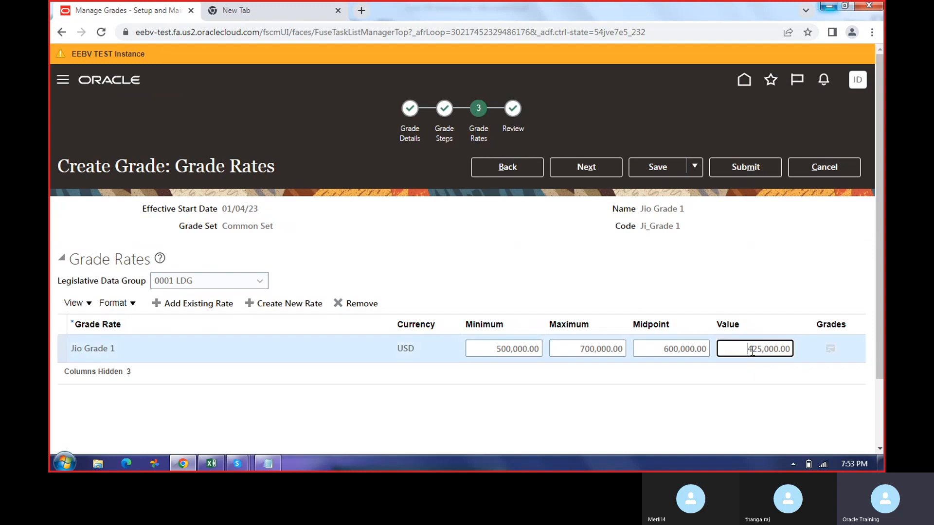
pyautogui.write('5')
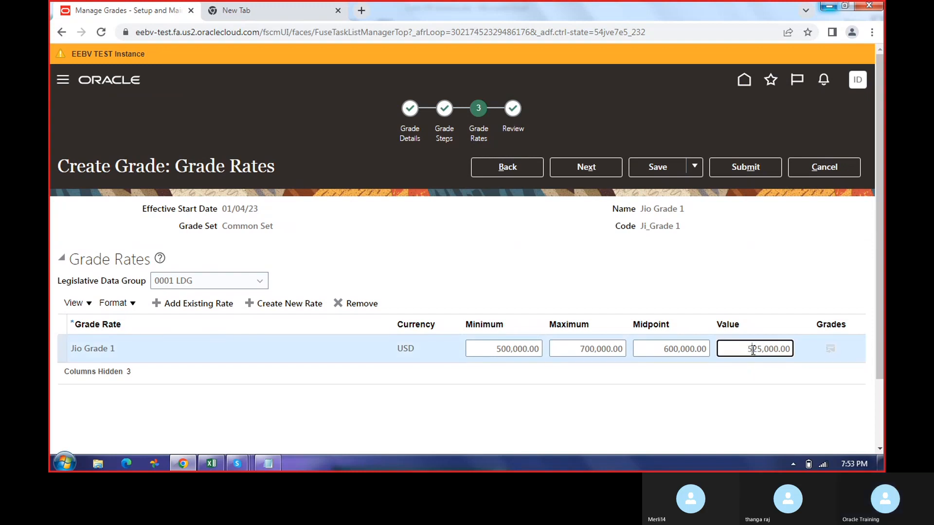
pyautogui.press('Delete')
pyautogui.click(583, 173)
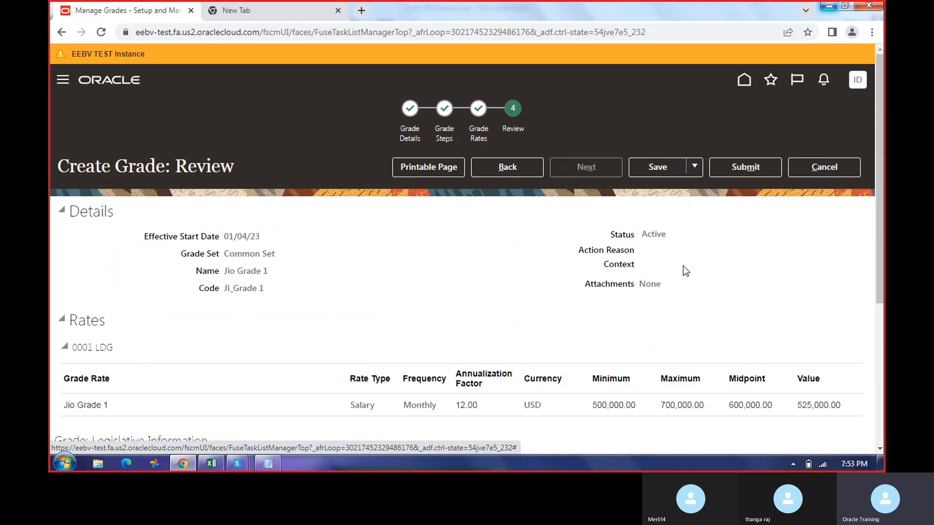
pyautogui.scroll(-1, 734, 305)
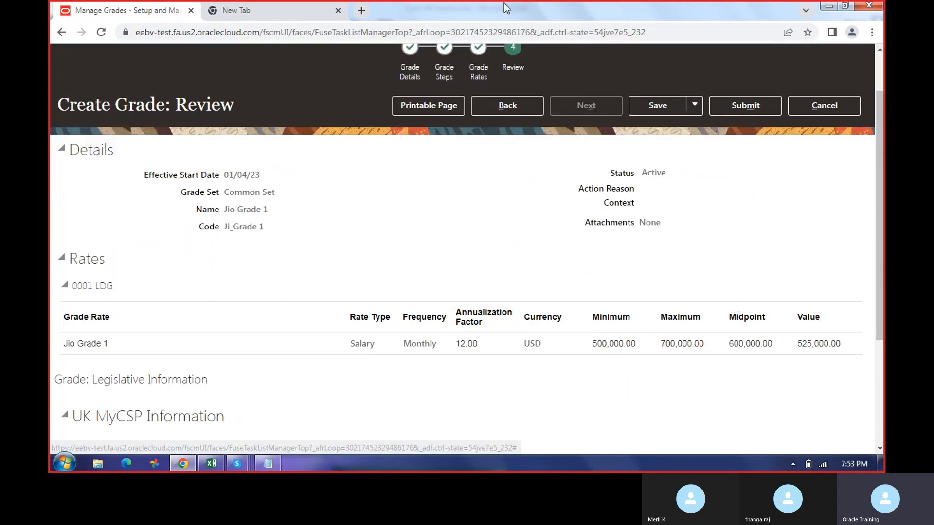
pyautogui.scroll(-2, 538, 405)
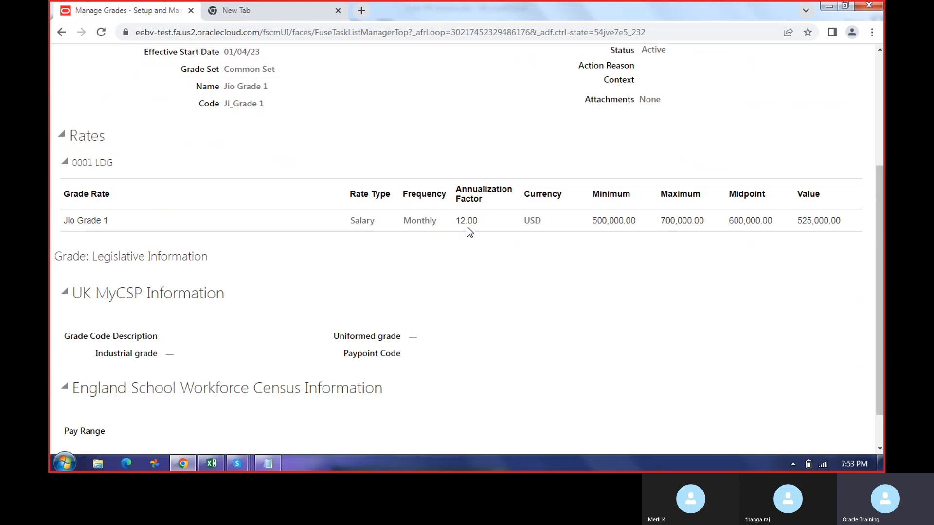
pyautogui.moveTo(597, 220); pyautogui.dragTo(706, 215)
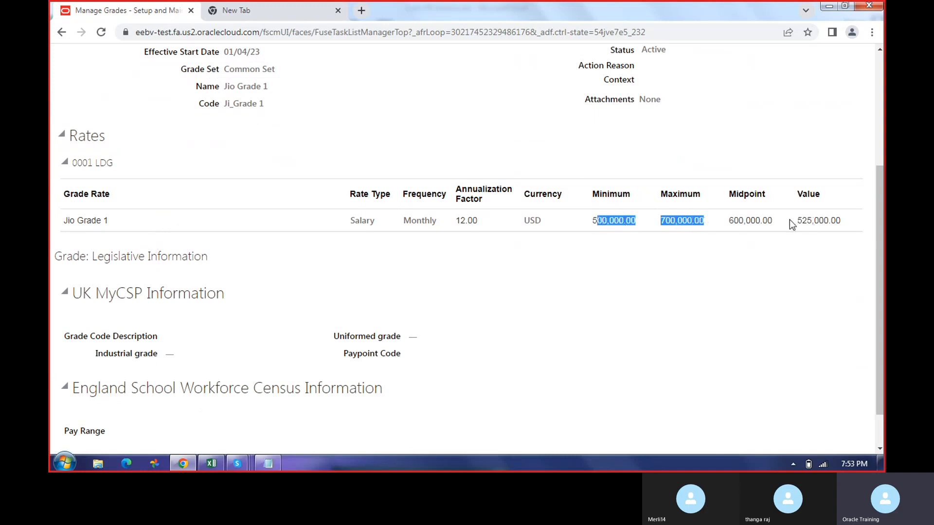
pyautogui.moveTo(793, 220); pyautogui.dragTo(839, 221)
pyautogui.scroll(3, 279, 197)
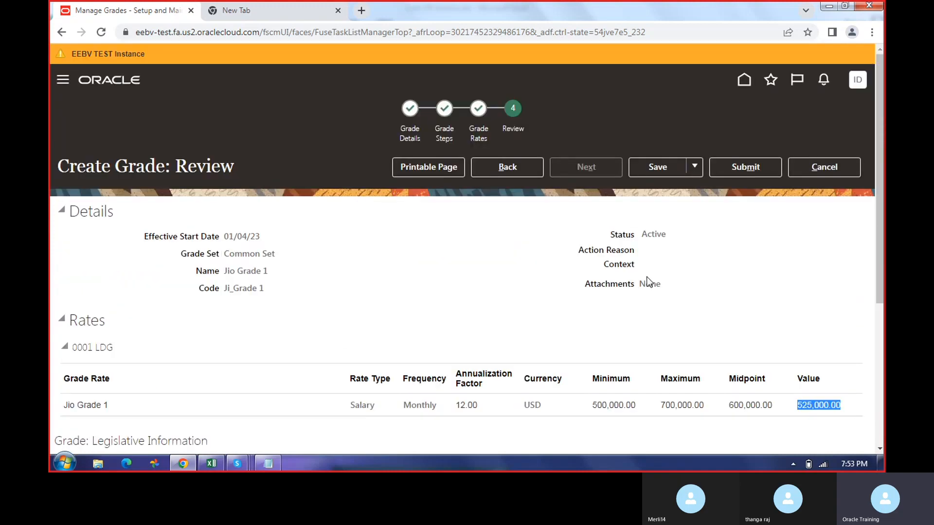
# Review the Jio Grade 1 details and rate value, and submit the new grade request.
pyautogui.scroll(-4, 813, 277)
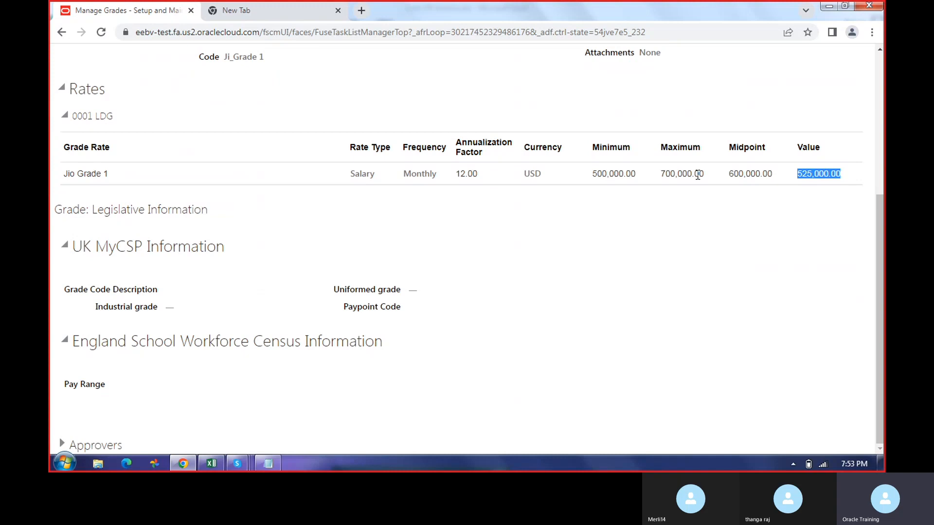
pyautogui.scroll(3, 231, 254)
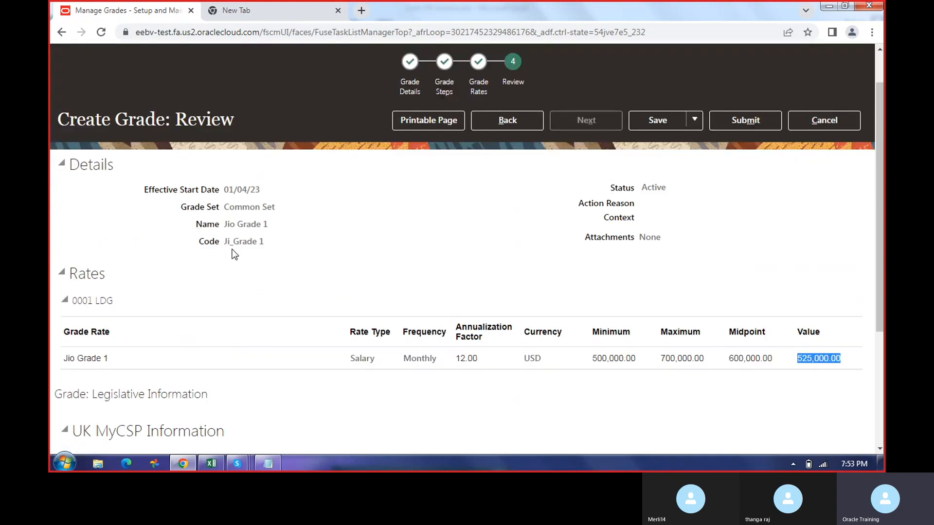
pyautogui.moveTo(225, 225); pyautogui.dragTo(282, 226)
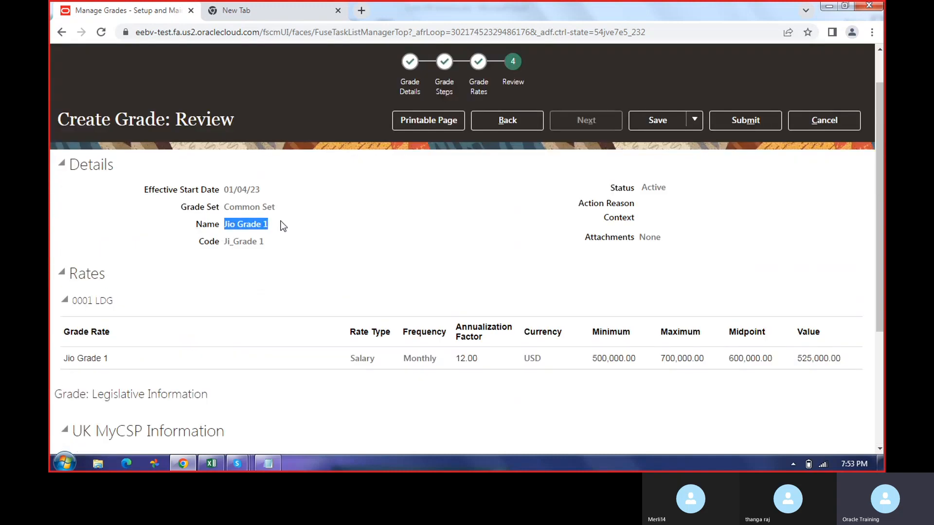
pyautogui.moveTo(798, 360); pyautogui.dragTo(837, 358)
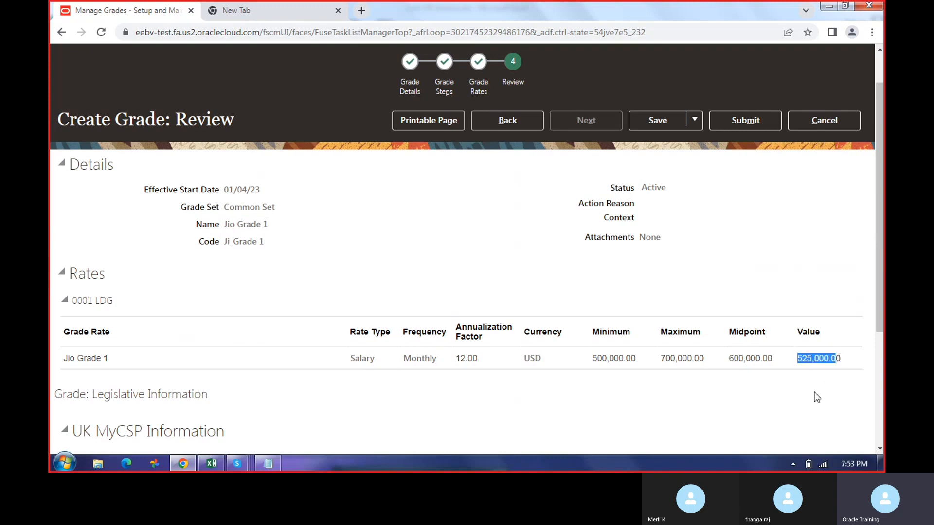
pyautogui.scroll(-2, 475, 355)
pyautogui.scroll(3, 617, 333)
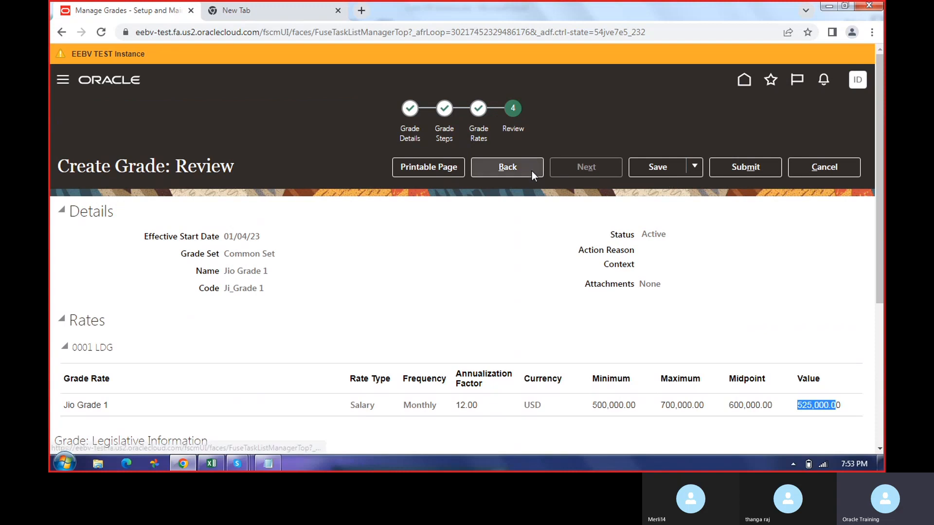
pyautogui.click(745, 170)
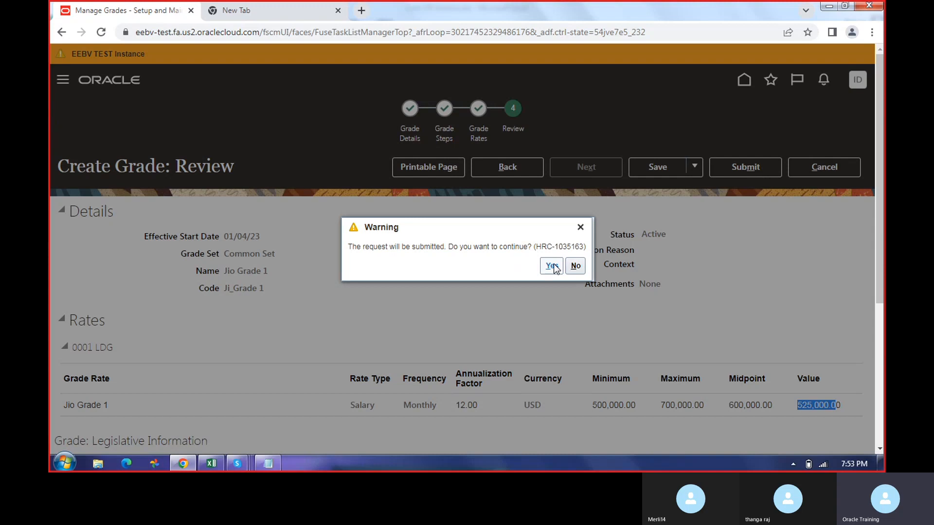
pyautogui.click(551, 266)
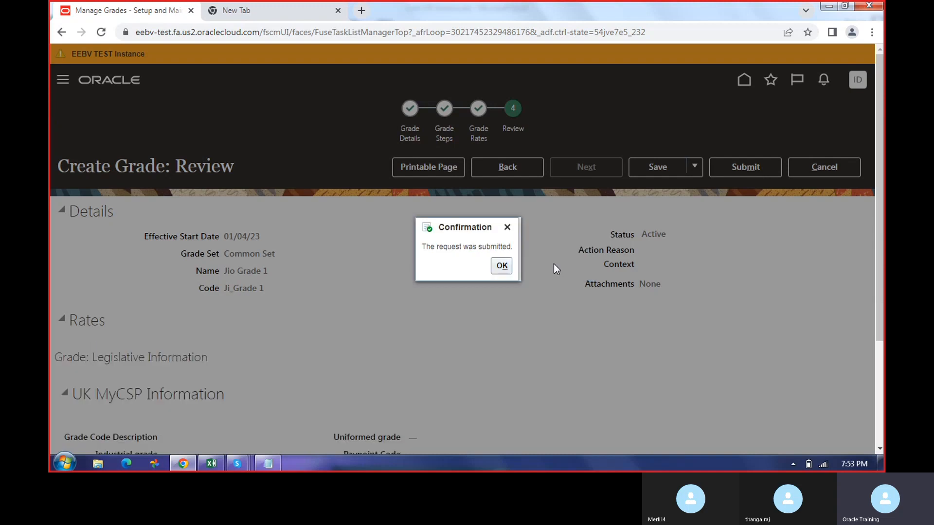
pyautogui.click(501, 267)
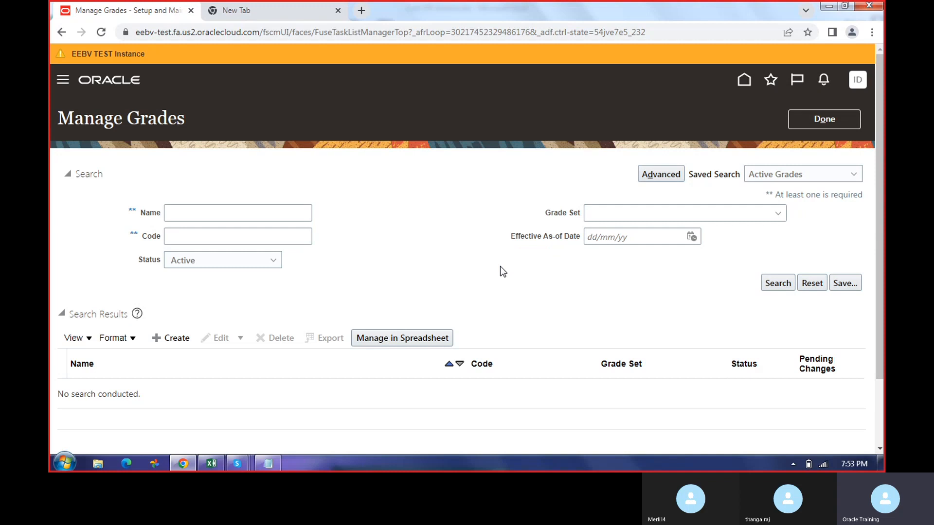
# Search Manage Grades for active grades with the name Jio.
pyautogui.click(250, 213)
pyautogui.write('Jio')
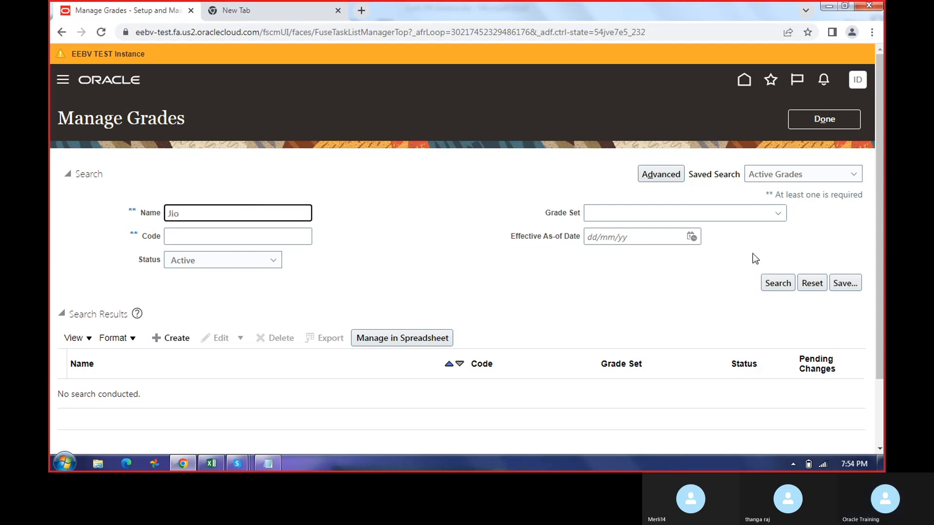
pyautogui.click(783, 282)
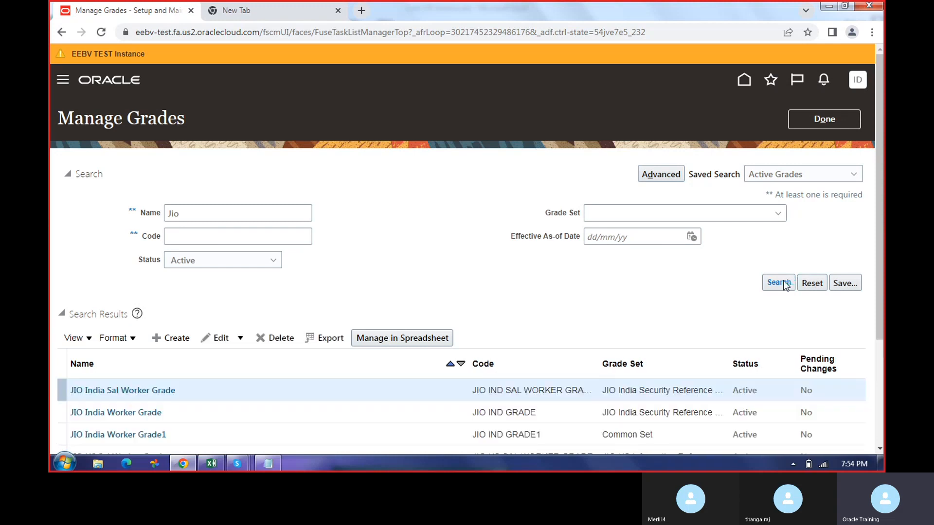
pyautogui.scroll(-3, 370, 334)
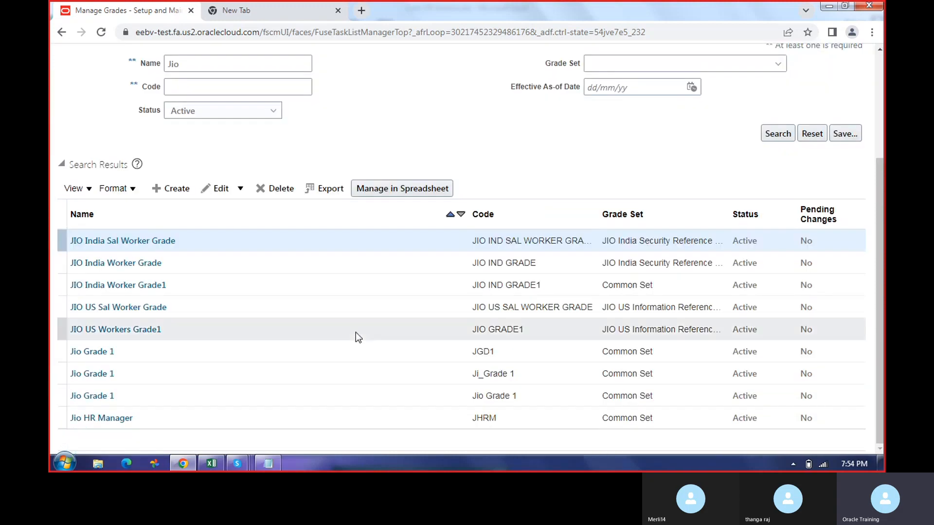
# Open the Jio Grade 1 record with code JGD1, view its details and return to the search results.
pyautogui.click(101, 353)
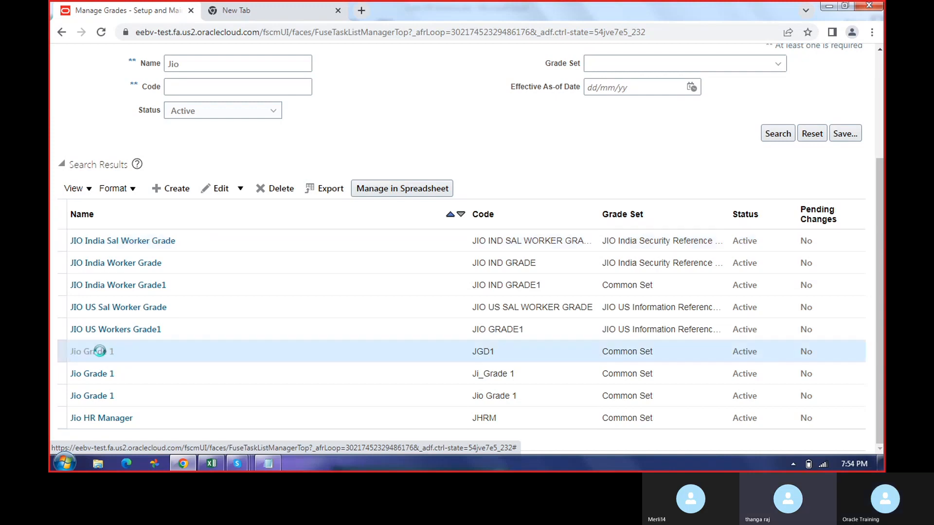
pyautogui.scroll(-4, 365, 349)
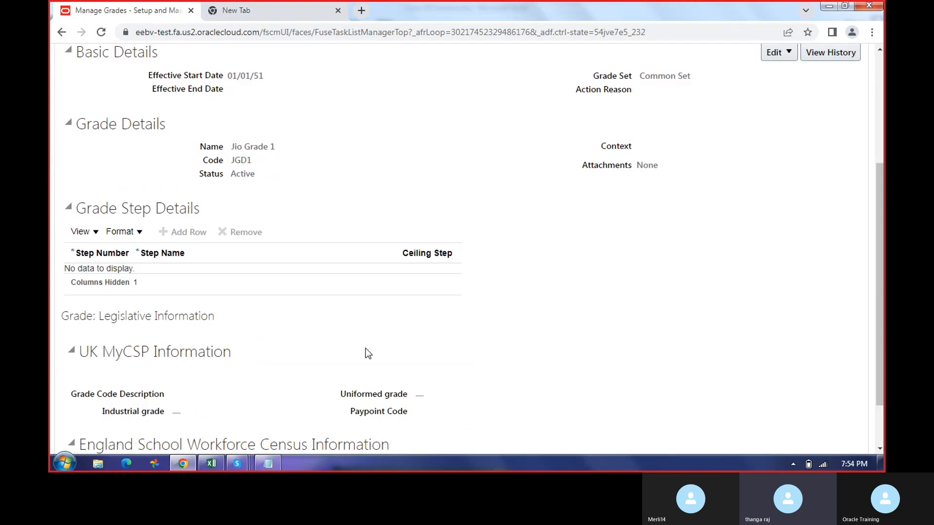
pyautogui.scroll(4, 574, 285)
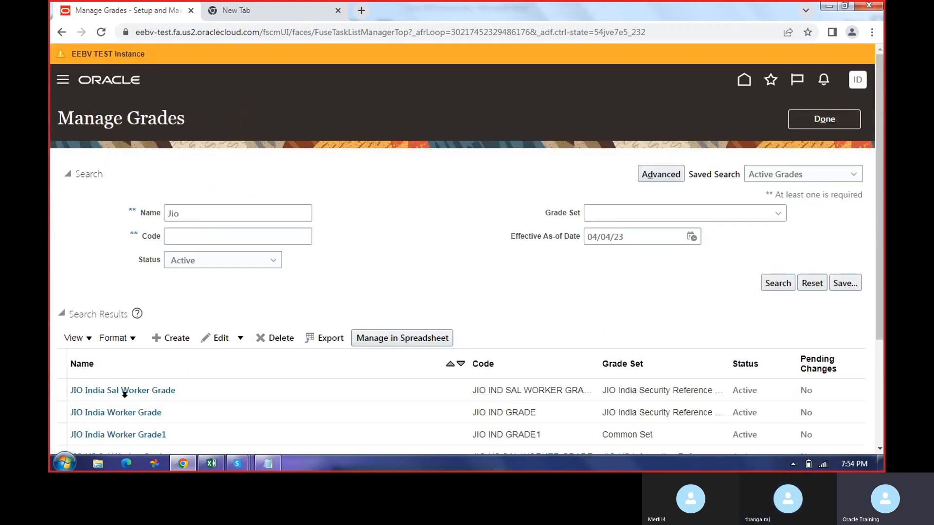
# Open the Jio Grade 1 record with code Ji_Grade 1 and examine its basic, step and legislative details.
pyautogui.scroll(-3, 171, 422)
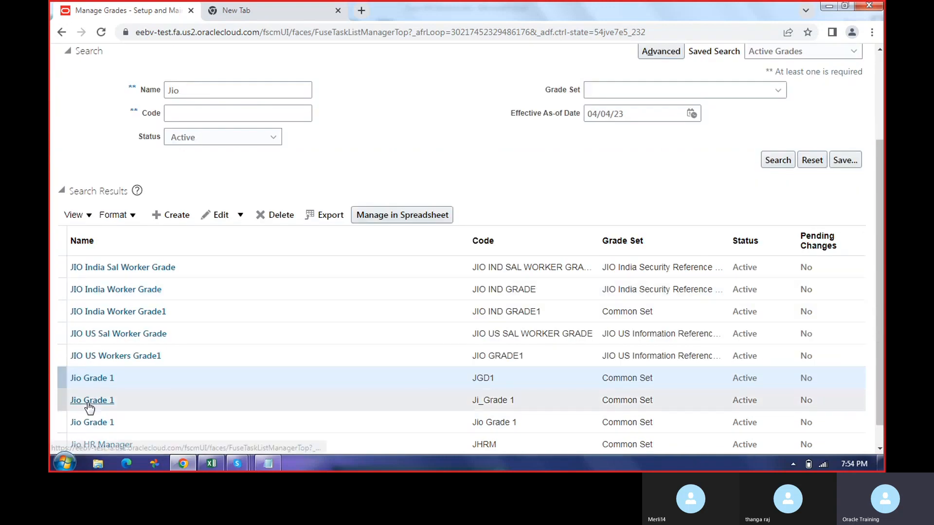
pyautogui.click(87, 402)
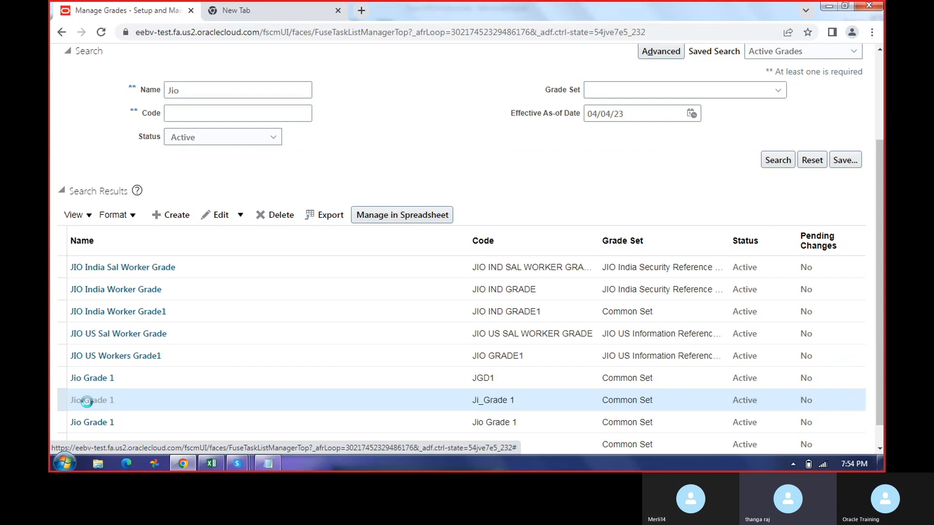
pyautogui.scroll(-3, 94, 395)
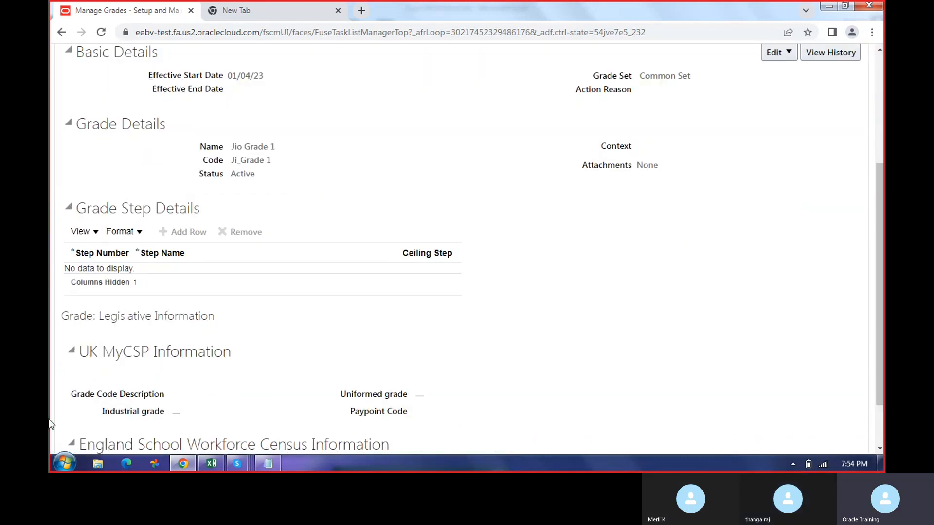
pyautogui.scroll(3, 549, 316)
pyautogui.scroll(-5, 539, 329)
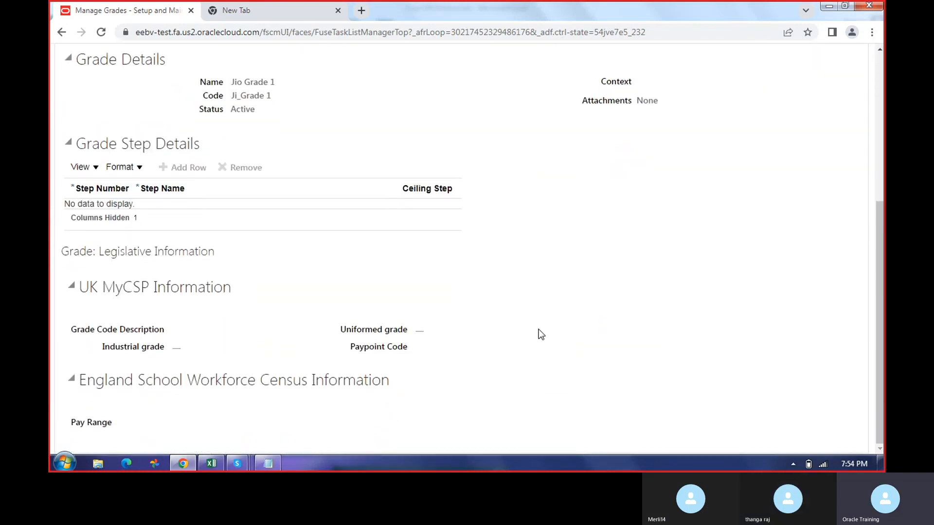
pyautogui.scroll(5, 538, 329)
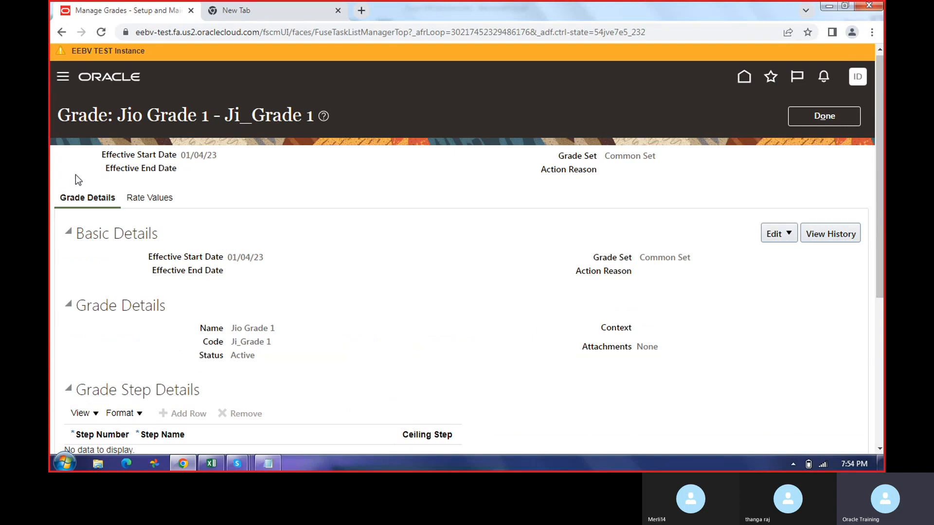
# Check the rate values of Ji_Grade 1 and return to its grade details.
pyautogui.click(159, 197)
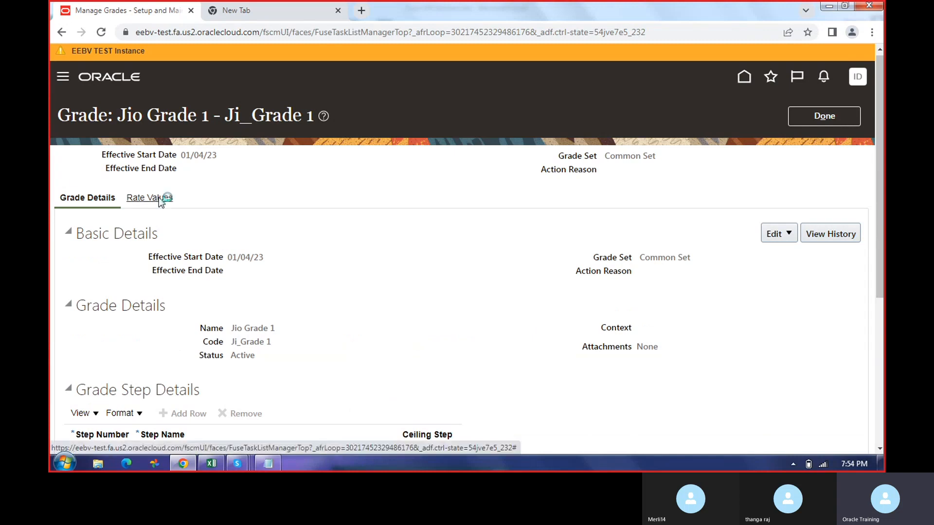
pyautogui.click(601, 168)
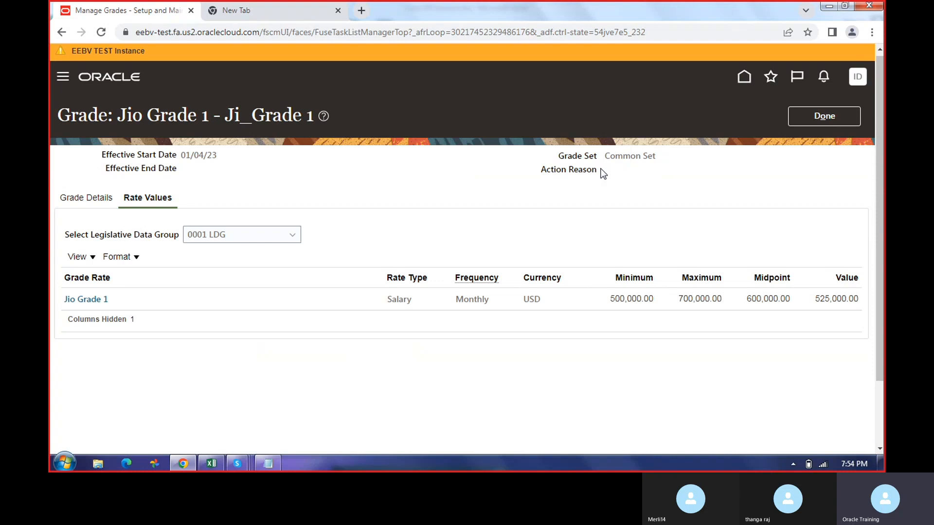
pyautogui.click(81, 198)
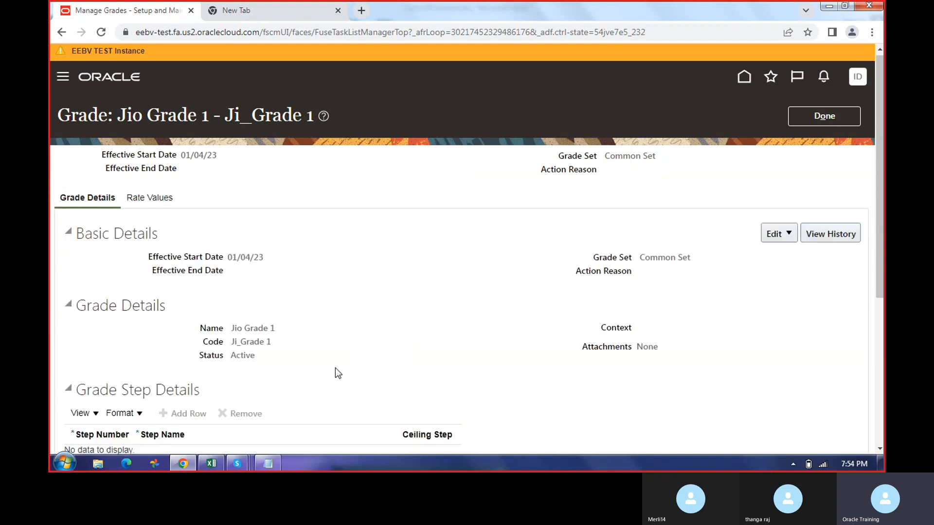
pyautogui.scroll(-5, 396, 377)
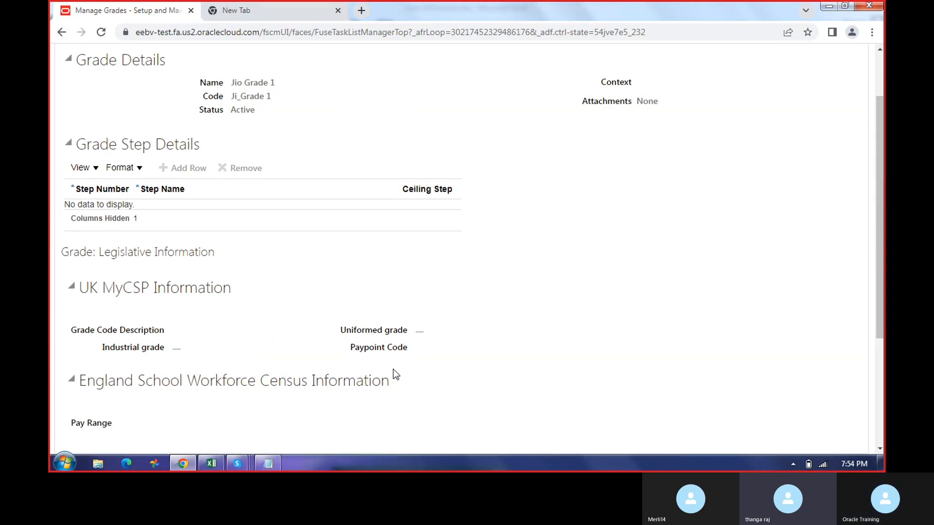
pyautogui.scroll(4, 393, 369)
# Switch to Core HR Session.xlsx in Excel and select grades e1 to e3 with their salaries in J14:K16.
pyautogui.click(211, 464)
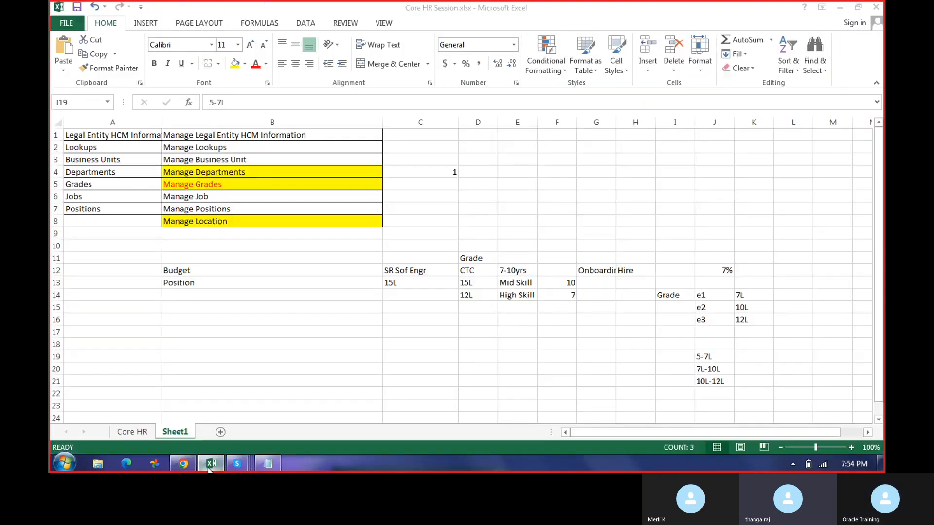
pyautogui.click(210, 466)
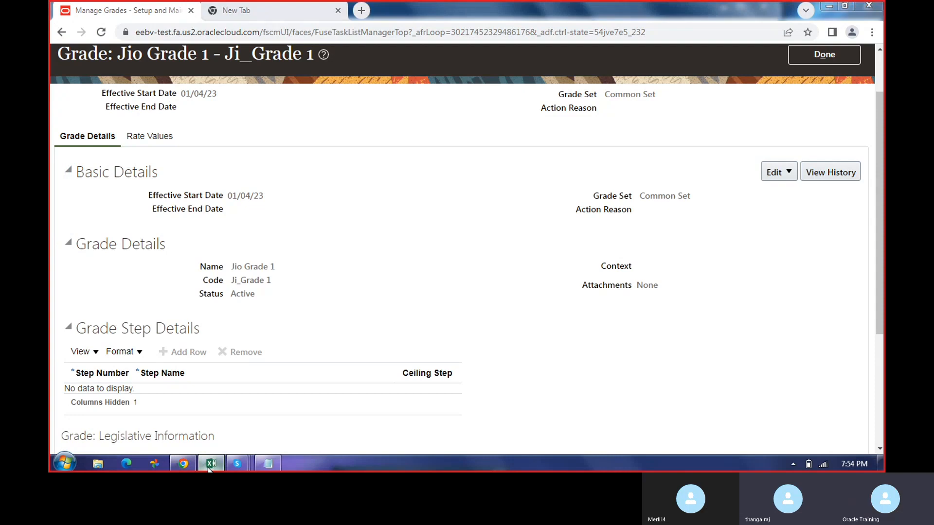
pyautogui.click(209, 466)
pyautogui.click(209, 466)
pyautogui.click(210, 466)
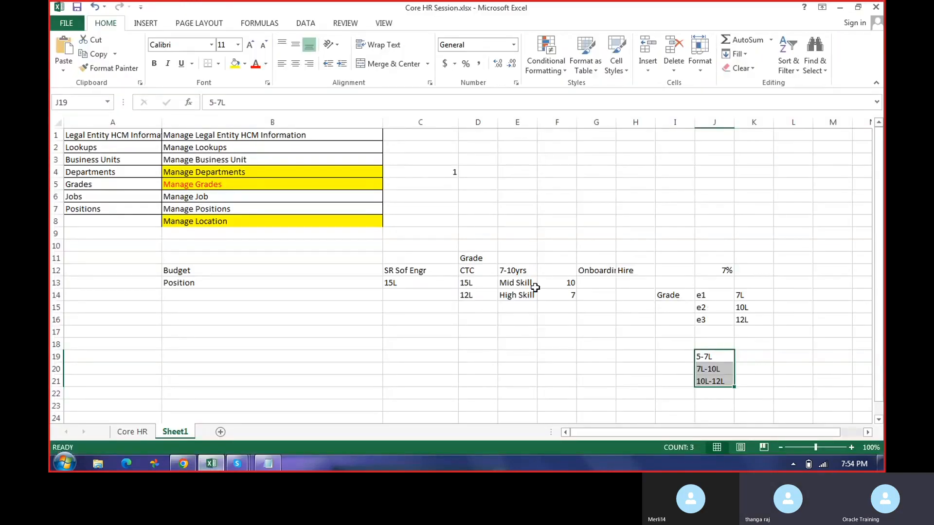
pyautogui.click(474, 295)
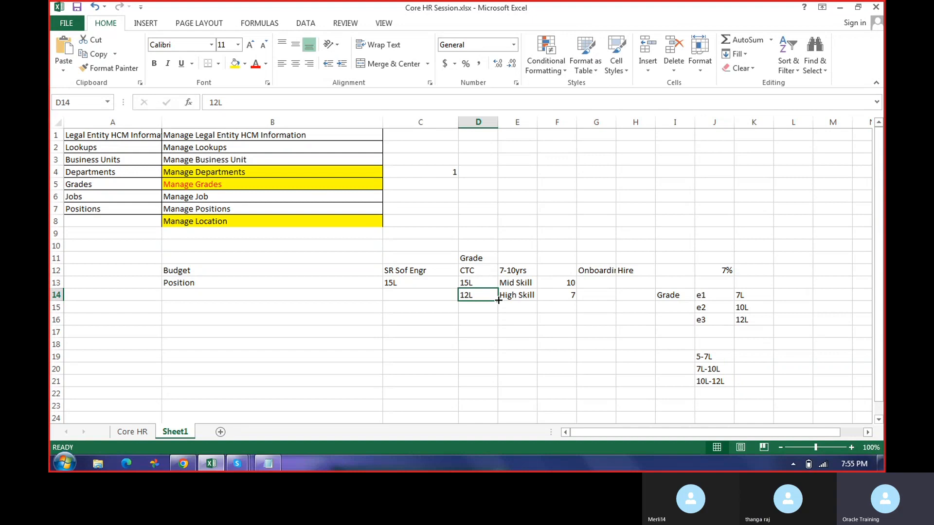
pyautogui.moveTo(702, 295); pyautogui.dragTo(744, 318)
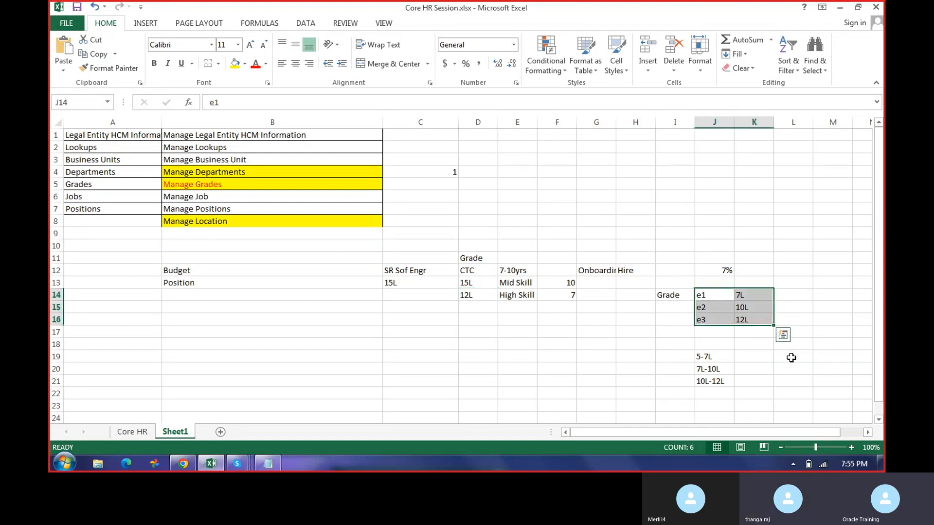
# Select grade e3 with its salary in J16:K16, followed by the column J entries and K7:K23.
pyautogui.click(713, 318)
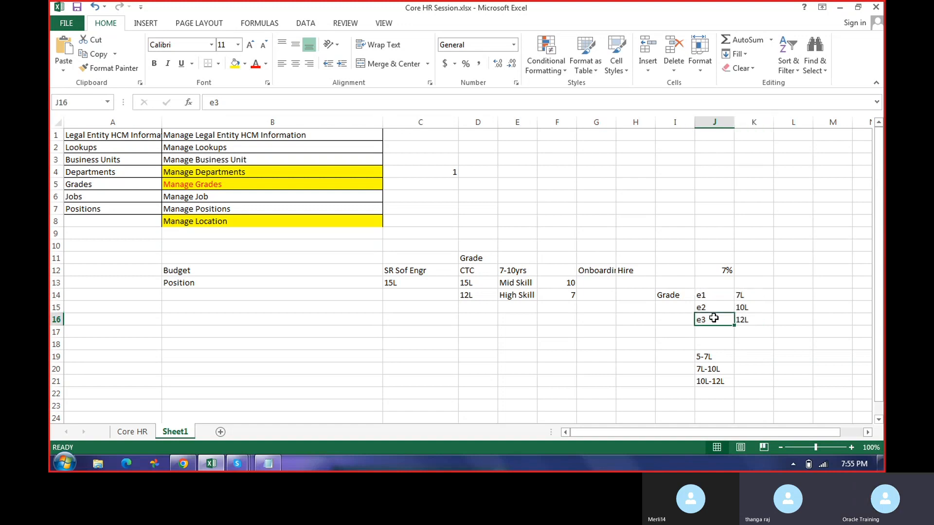
pyautogui.moveTo(714, 319); pyautogui.dragTo(743, 321)
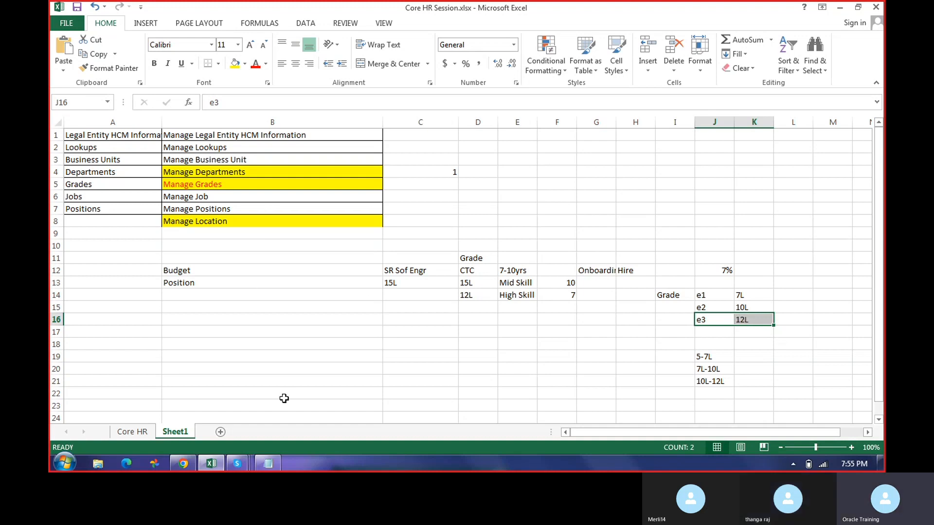
pyautogui.moveTo(703, 193); pyautogui.dragTo(709, 381)
pyautogui.moveTo(764, 209); pyautogui.dragTo(764, 405)
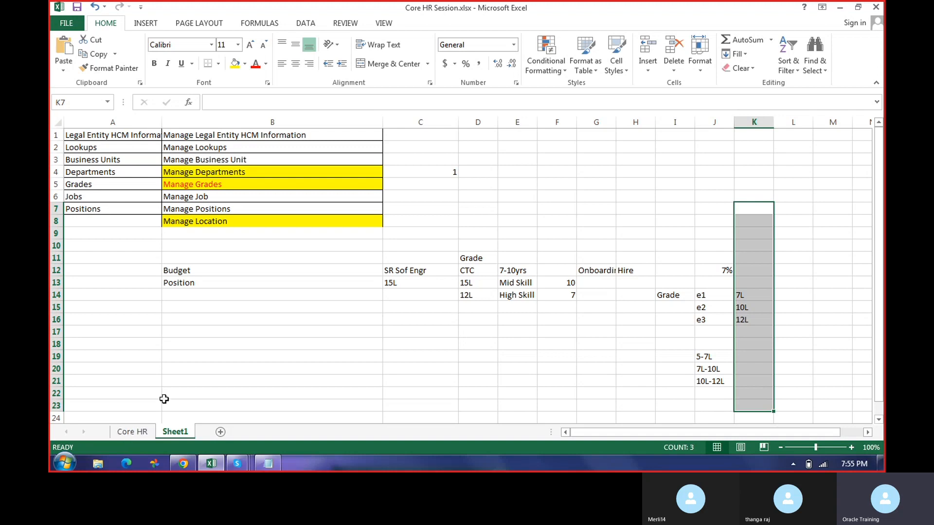
# View the Core HR sheet's setup task list, and return to Oracle to look over the Ji_Grade 1 grade details.
pyautogui.click(130, 432)
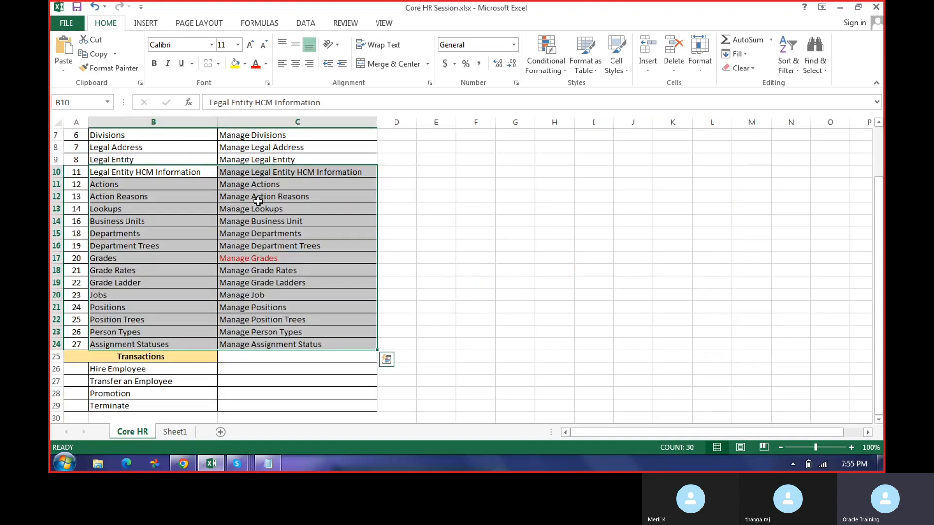
pyautogui.click(842, 9)
pyautogui.scroll(-4, 467, 324)
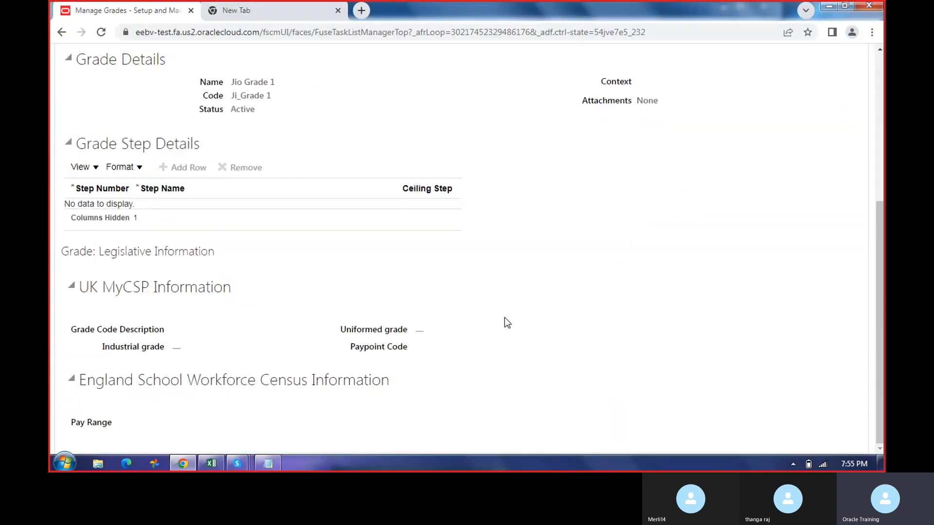
pyautogui.scroll(3, 504, 317)
pyautogui.scroll(-3, 504, 318)
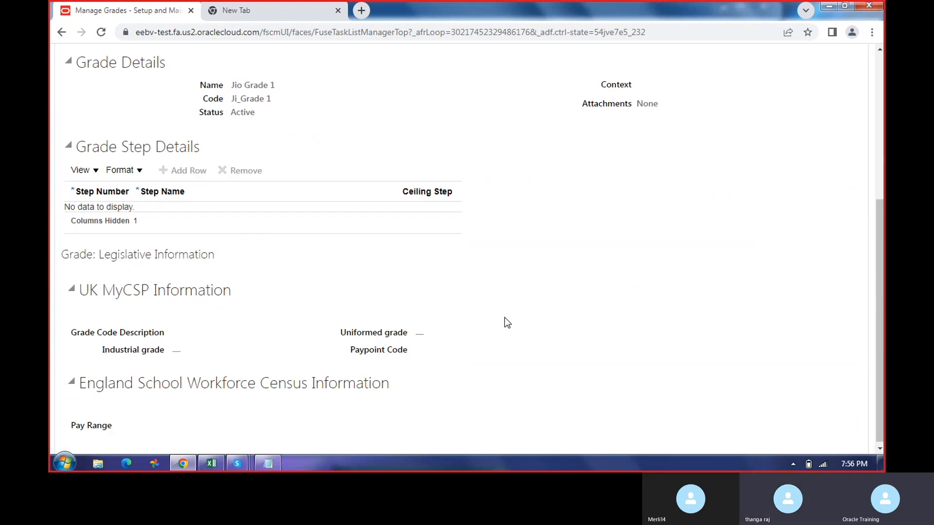
pyautogui.scroll(5, 503, 317)
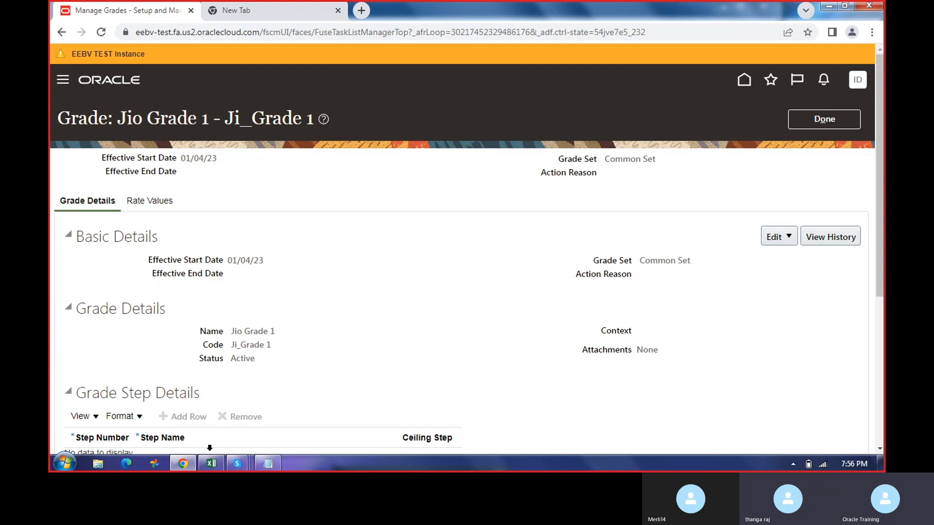
# Glance at the Core HR workbook in Excel, then review the rate values and grade details of Ji_Grade 1 in Oracle.
pyautogui.click(212, 464)
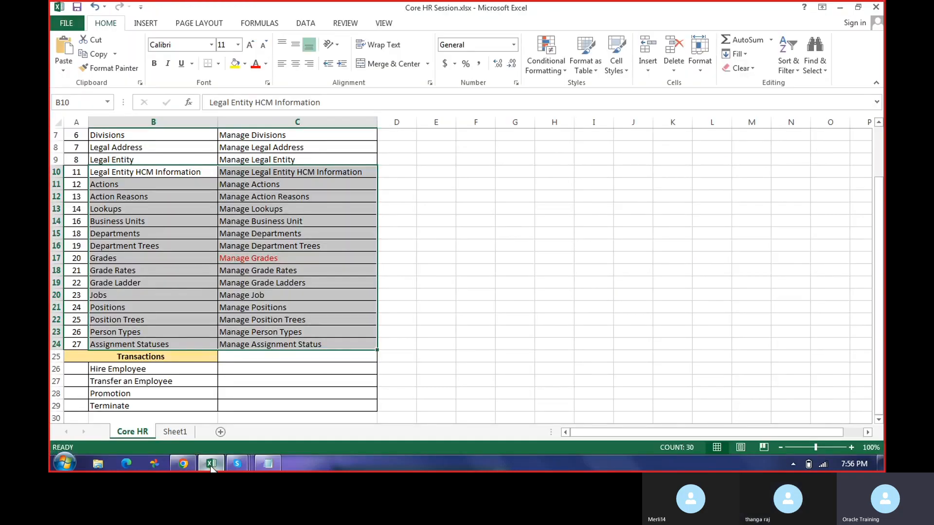
pyautogui.click(211, 464)
pyautogui.scroll(-3, 316, 408)
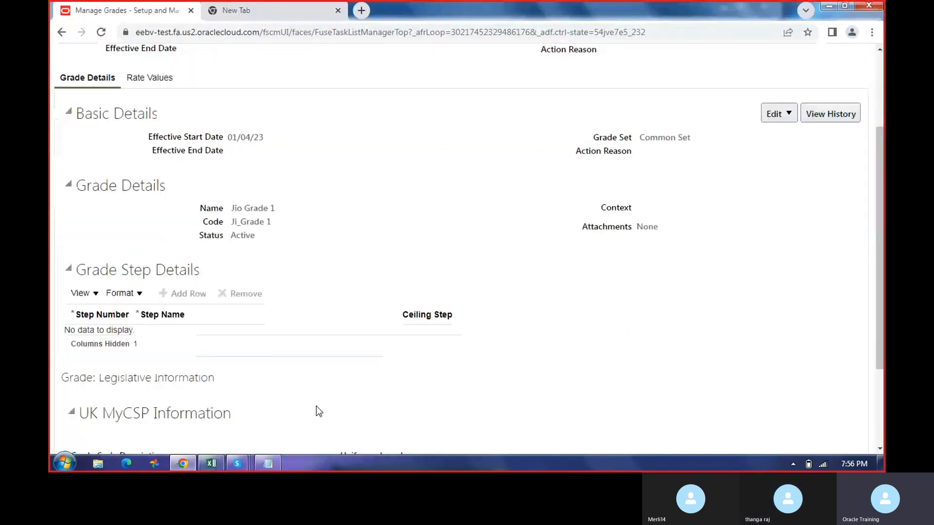
pyautogui.scroll(3, 360, 323)
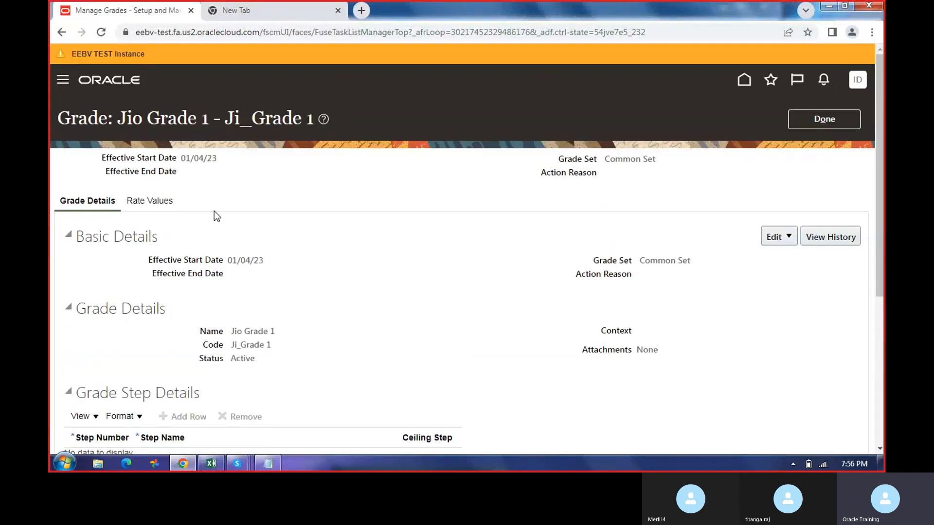
pyautogui.click(160, 201)
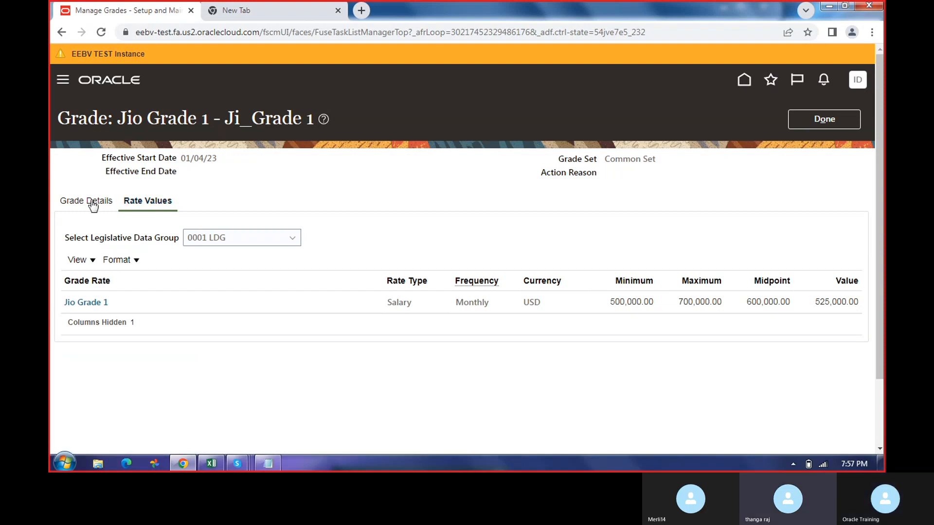
pyautogui.click(77, 204)
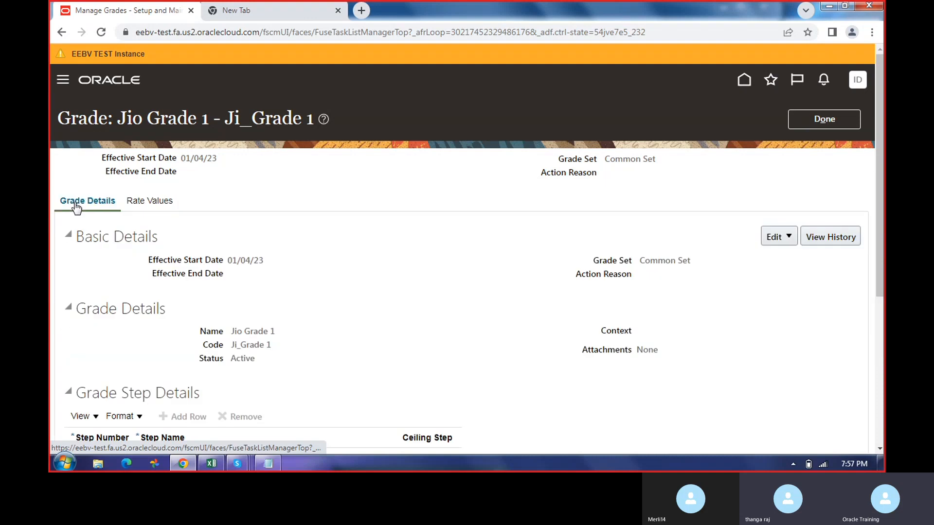
pyautogui.scroll(-5, 501, 353)
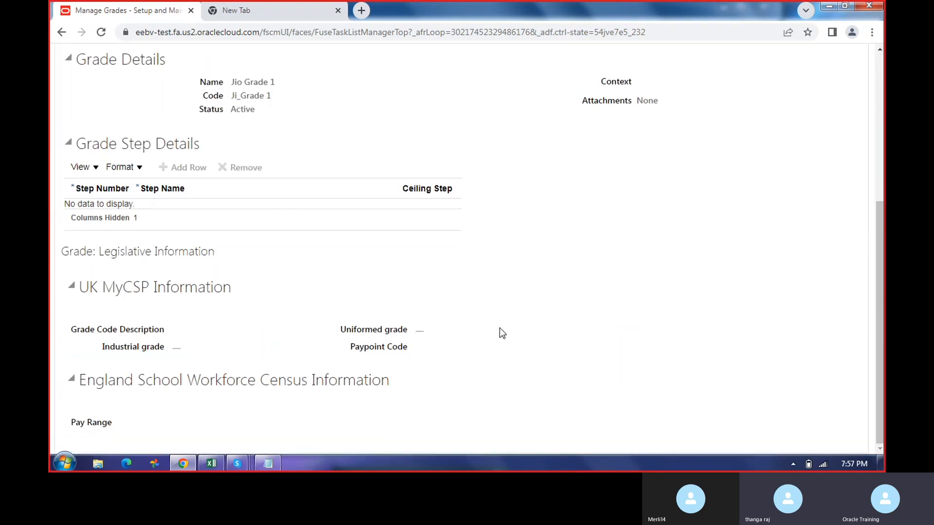
pyautogui.scroll(5, 500, 331)
pyautogui.click(239, 8)
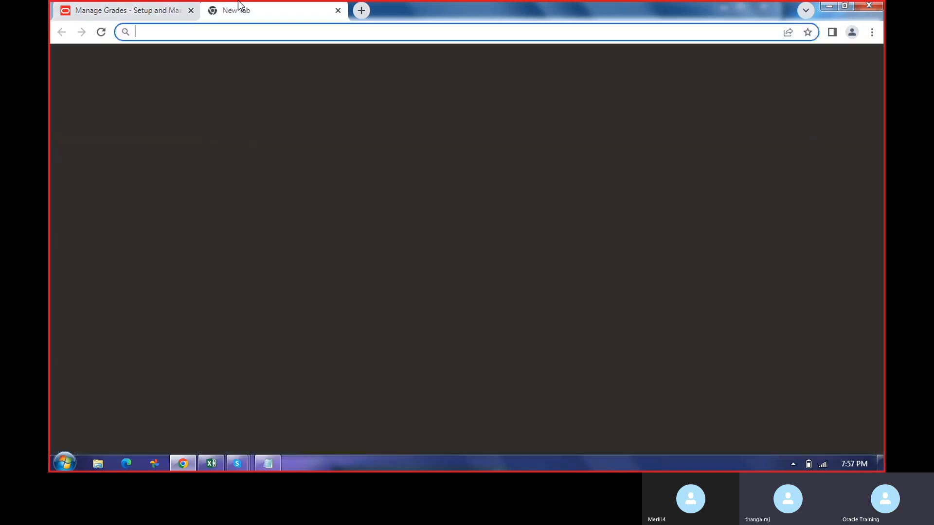
pyautogui.click(109, 12)
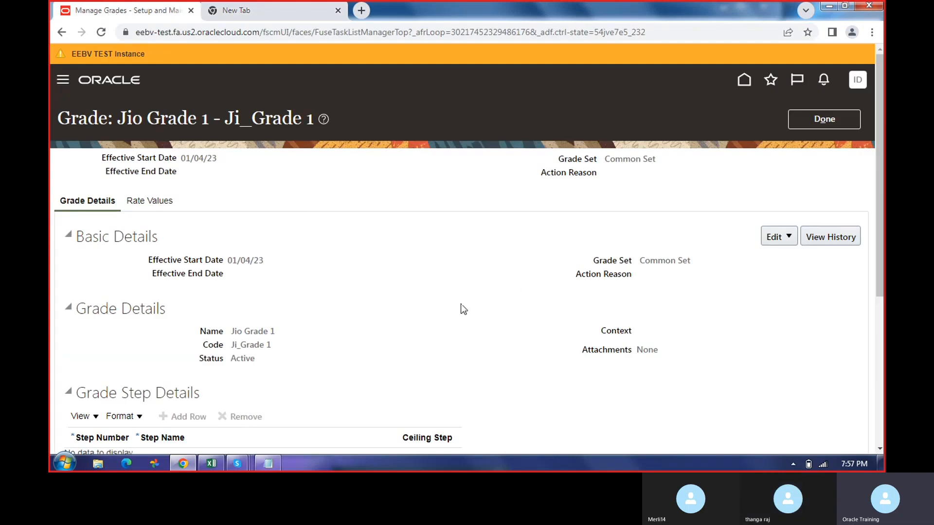
pyautogui.scroll(-5, 463, 311)
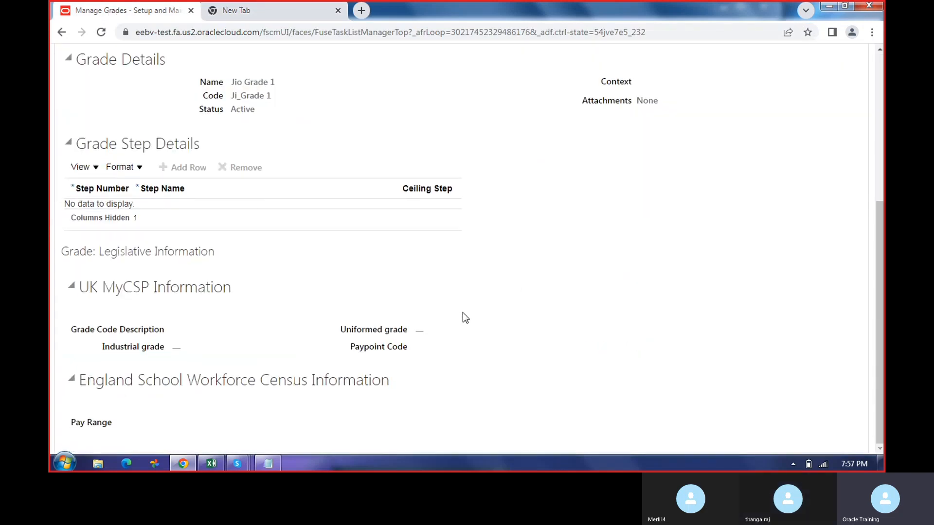
pyautogui.scroll(4, 462, 312)
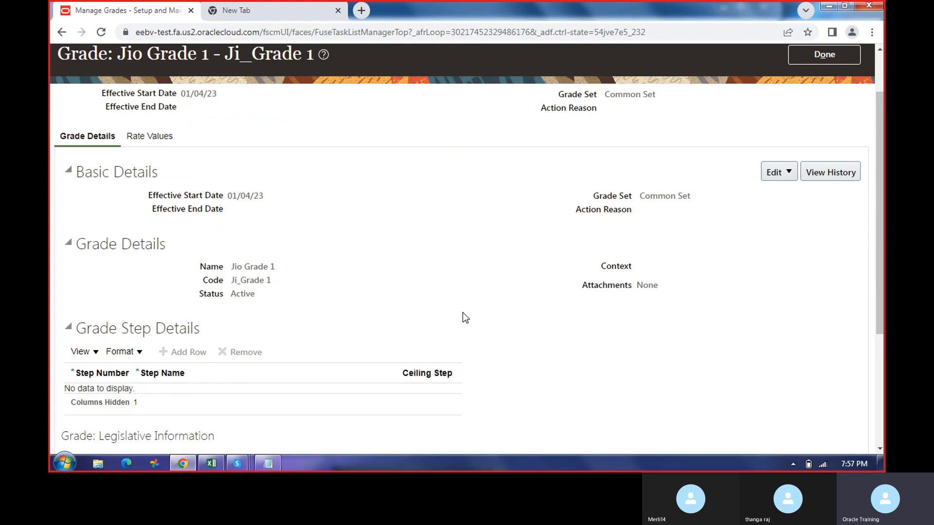
pyautogui.scroll(-3, 463, 312)
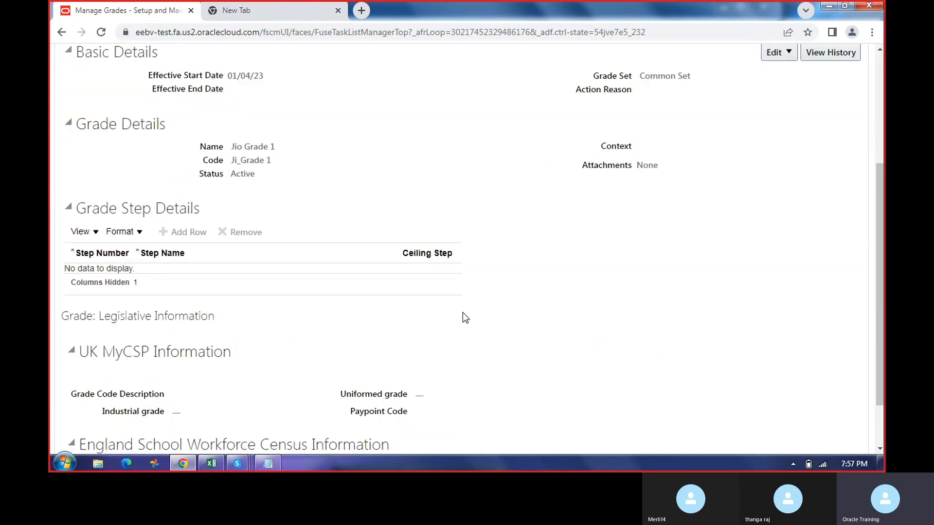
pyautogui.scroll(4, 462, 312)
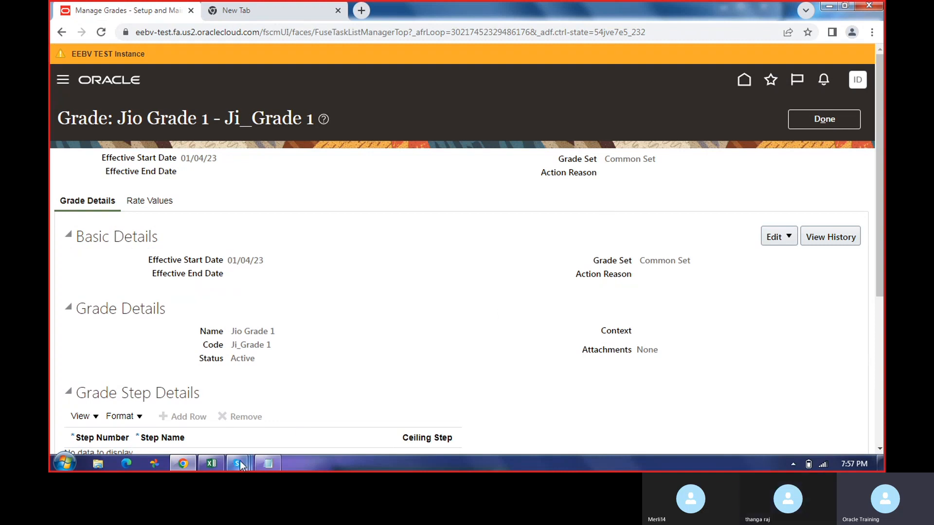
# Review the Core HR task list in Excel around Manage Legal Entity HCM Information and return to the Ji_Grade 1 details in Oracle.
pyautogui.click(221, 467)
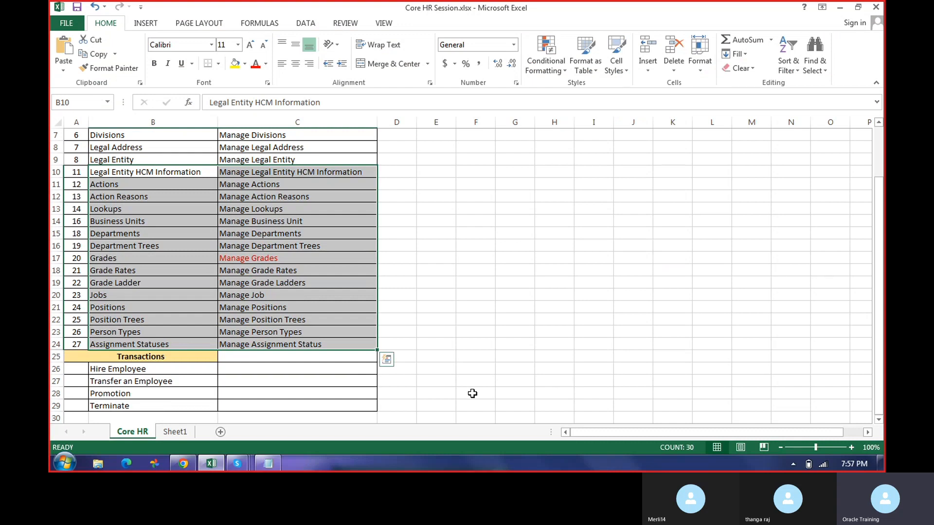
pyautogui.scroll(2, 473, 393)
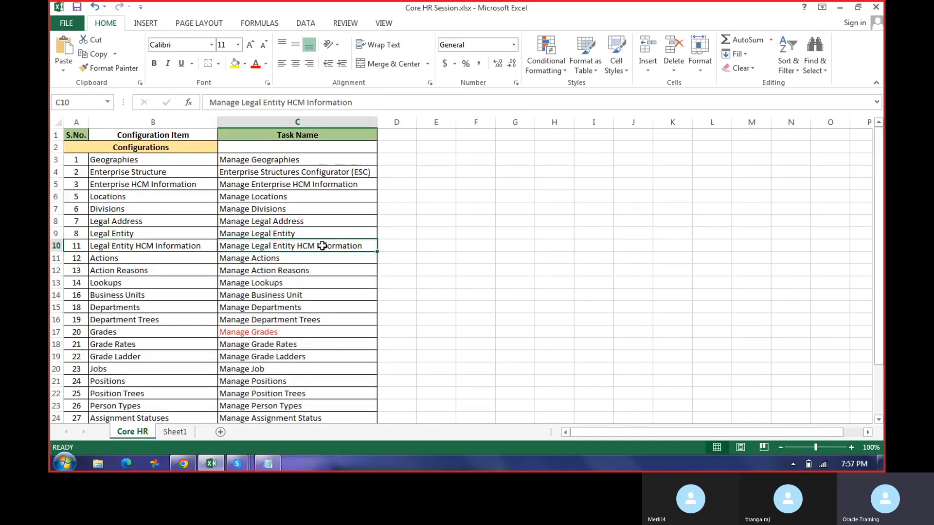
pyautogui.click(352, 256)
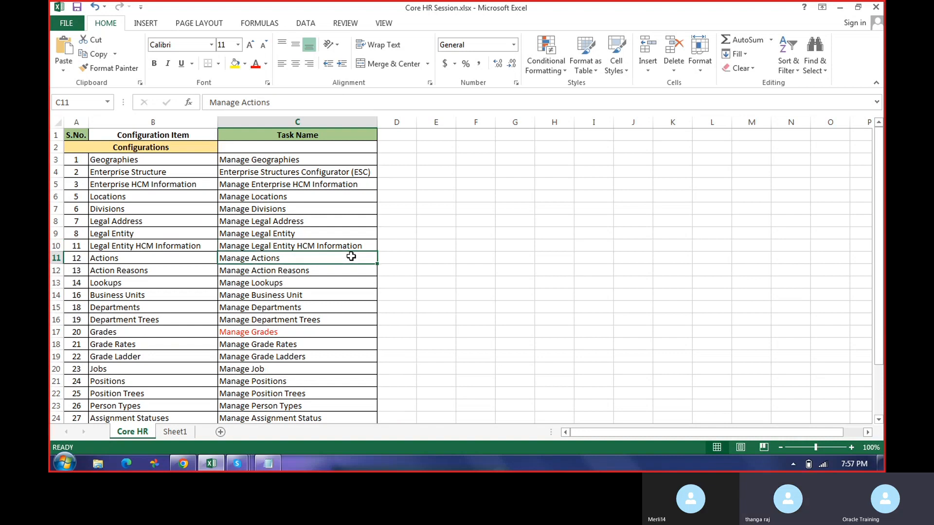
pyautogui.click(344, 243)
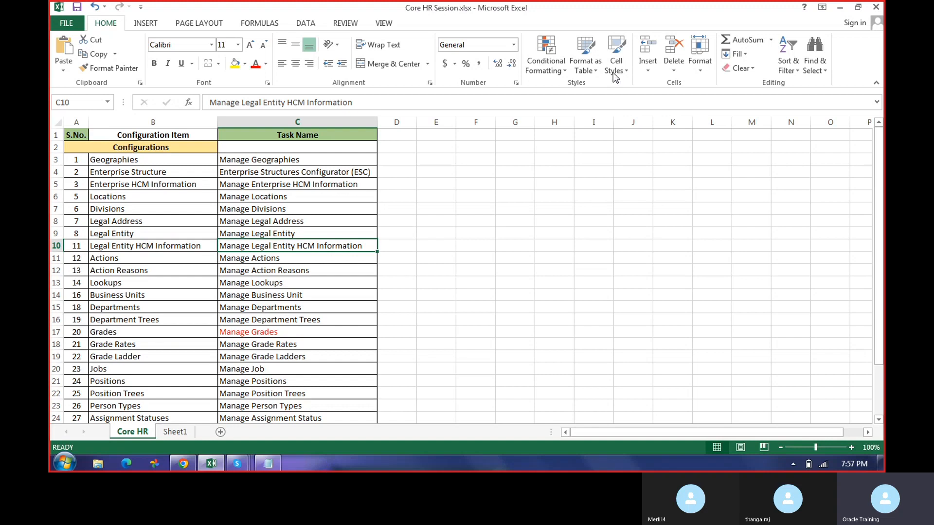
pyautogui.click(841, 11)
pyautogui.scroll(-4, 319, 308)
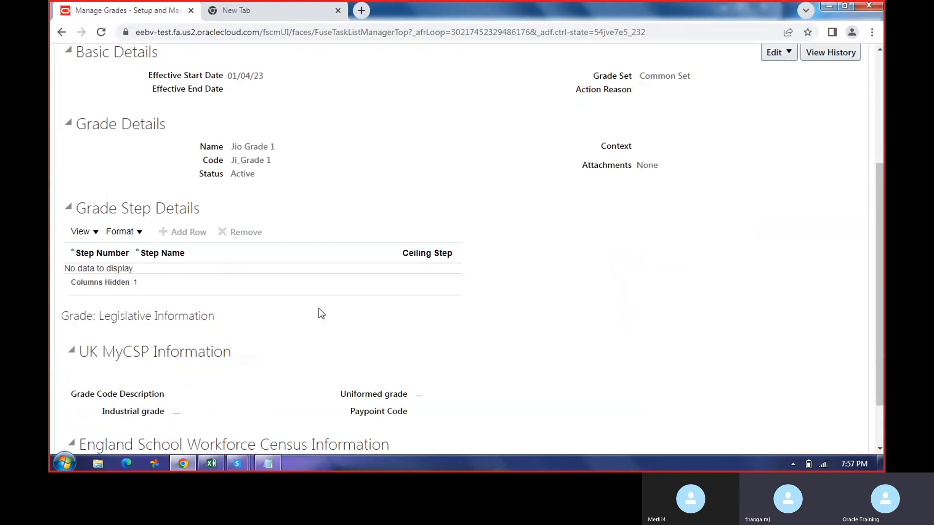
pyautogui.scroll(4, 323, 311)
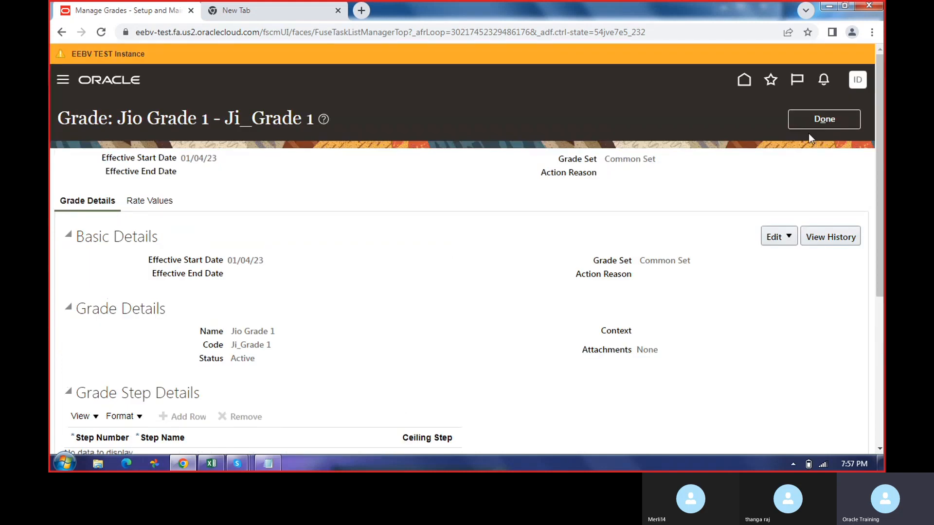
# Leave the grade record for the Oracle home page and open Setup and Maintenance.
pyautogui.click(744, 82)
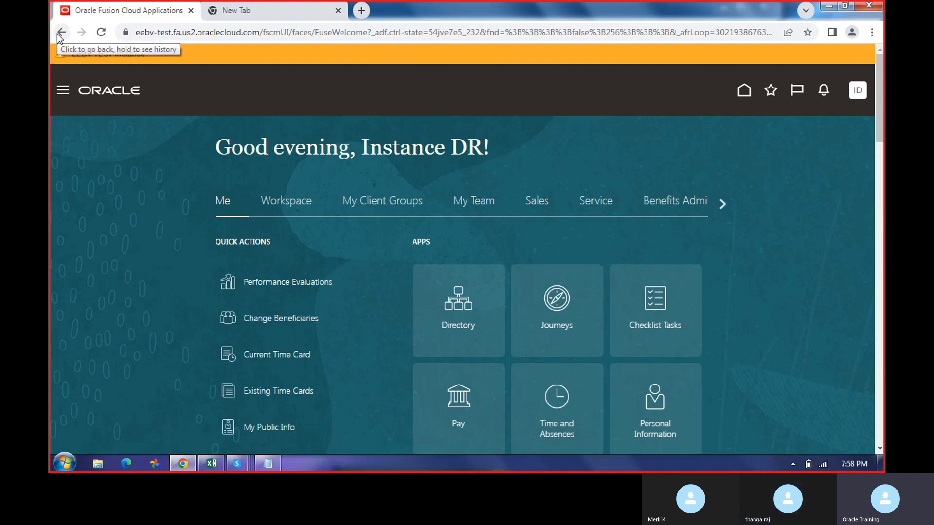
pyautogui.click(857, 93)
pyautogui.click(627, 276)
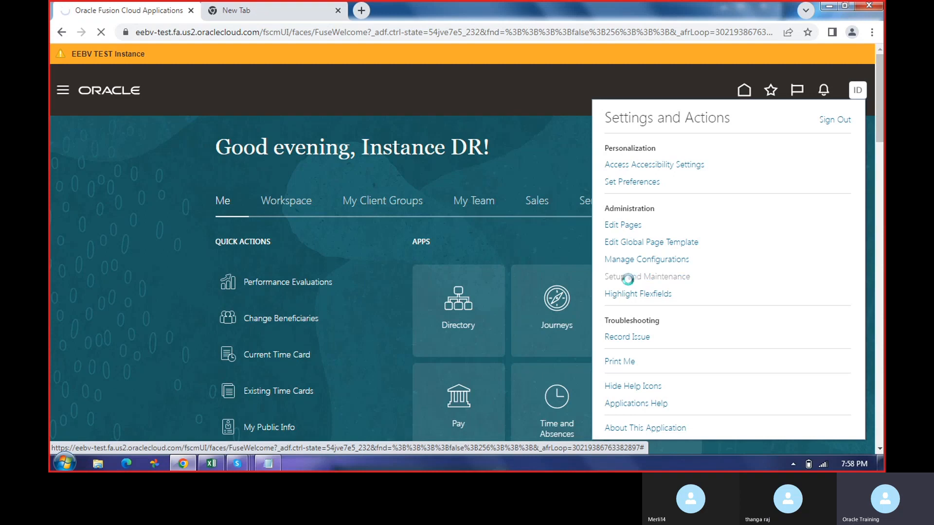
# Switch to Core HR Session.xlsx in Excel and look through the configuration task list on the Core HR sheet.
pyautogui.click(217, 468)
pyautogui.click(216, 469)
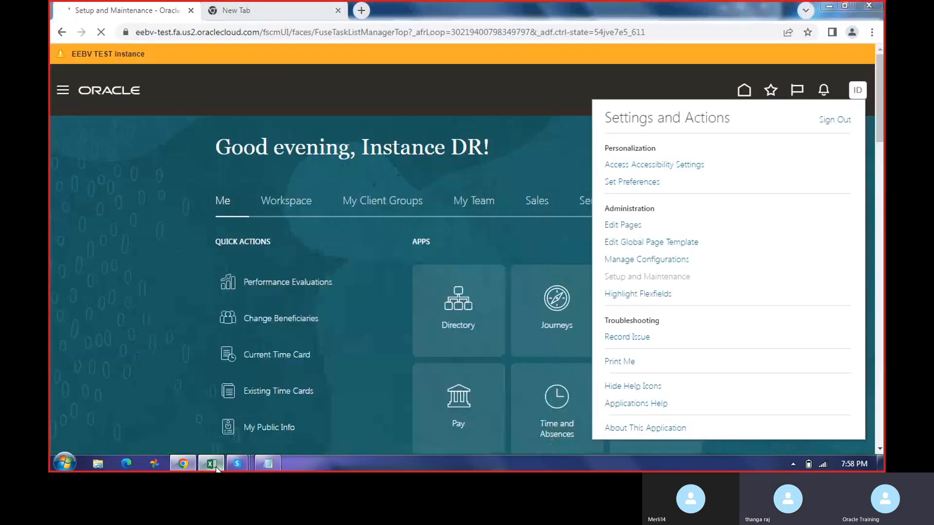
pyautogui.click(215, 468)
pyautogui.click(279, 258)
pyautogui.scroll(-2, 295, 307)
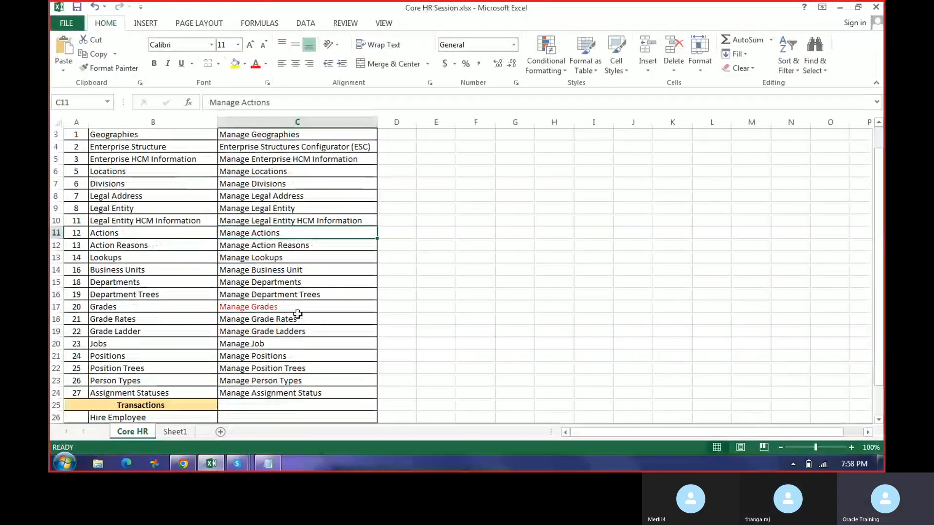
pyautogui.scroll(2, 297, 311)
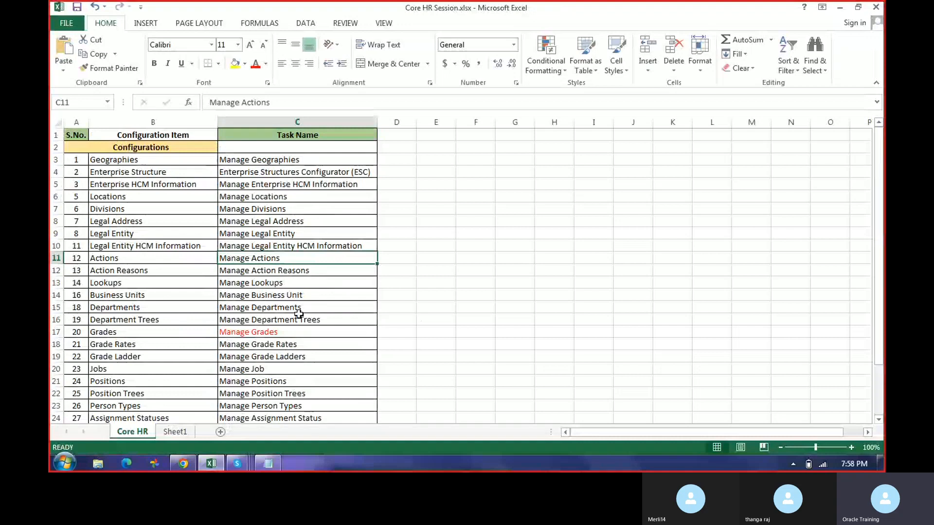
# Highlight the Jobs and Manage Job cells, A6 and B6 on Sheet1, in yellow.
pyautogui.click(176, 434)
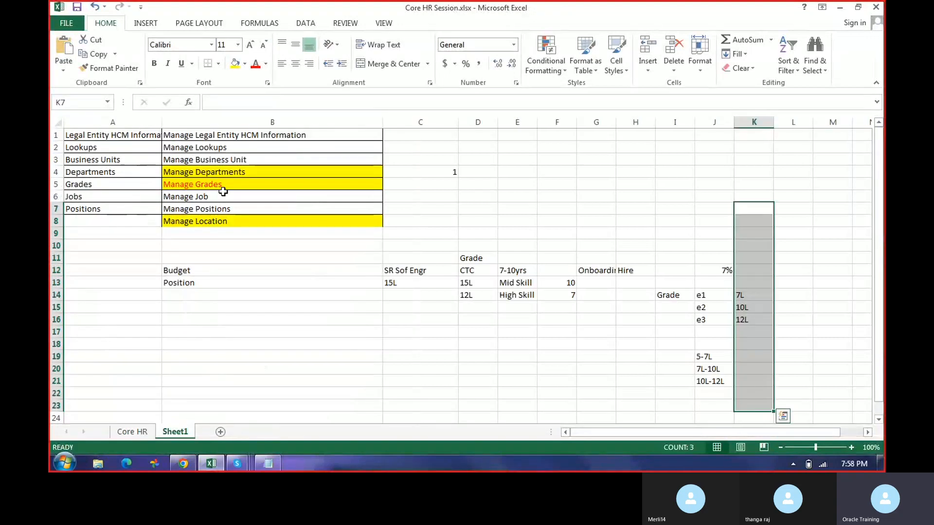
pyautogui.click(226, 196)
pyautogui.click(228, 184)
pyautogui.click(227, 197)
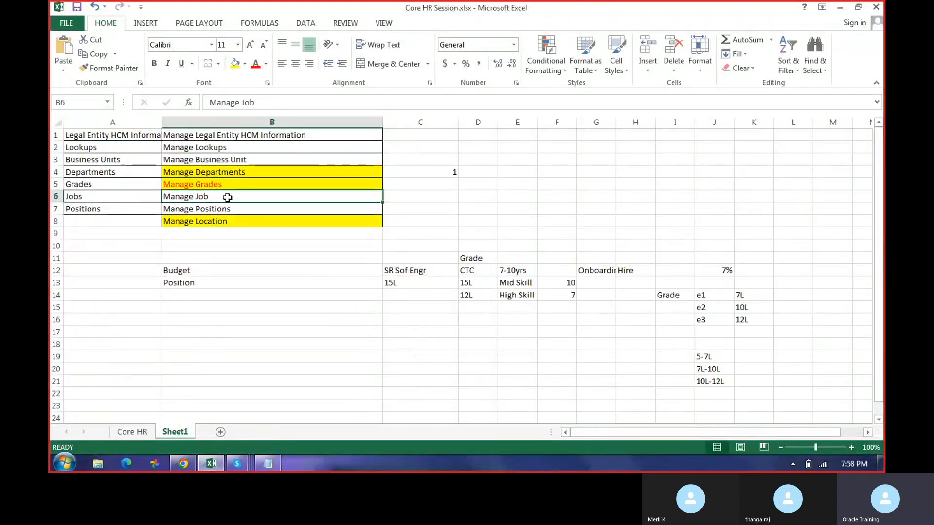
pyautogui.click(128, 195)
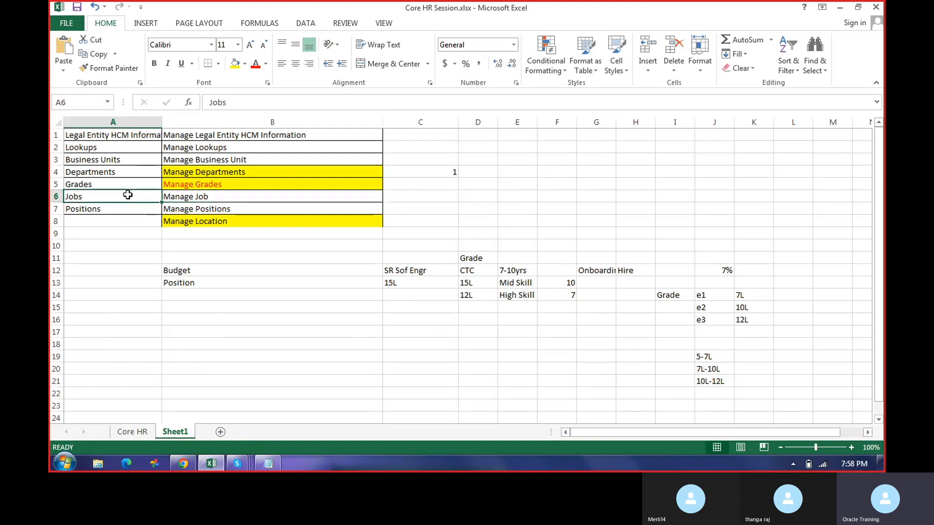
pyautogui.click(235, 63)
pyautogui.click(194, 193)
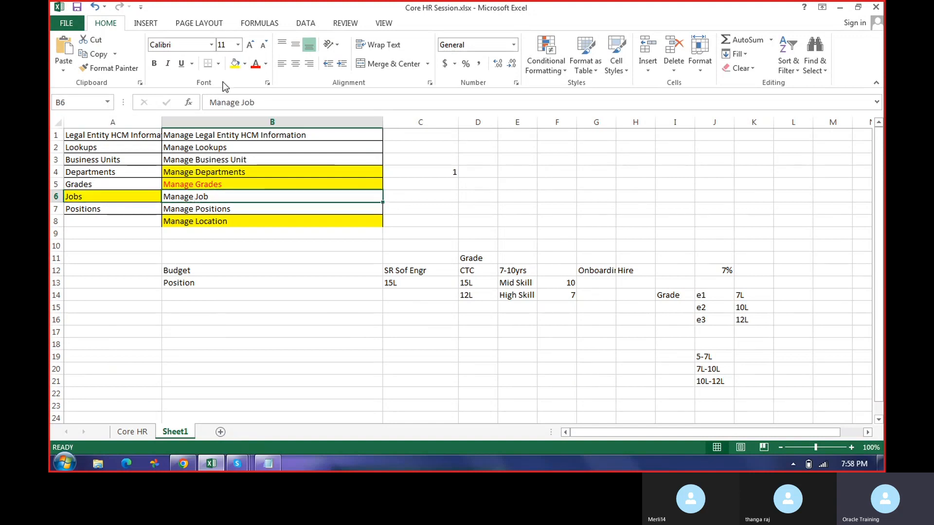
pyautogui.click(235, 63)
pyautogui.click(234, 316)
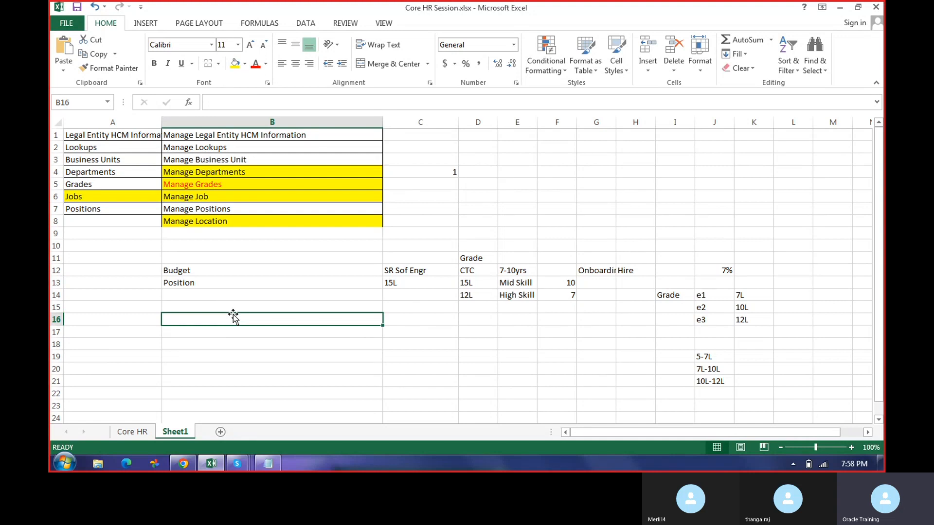
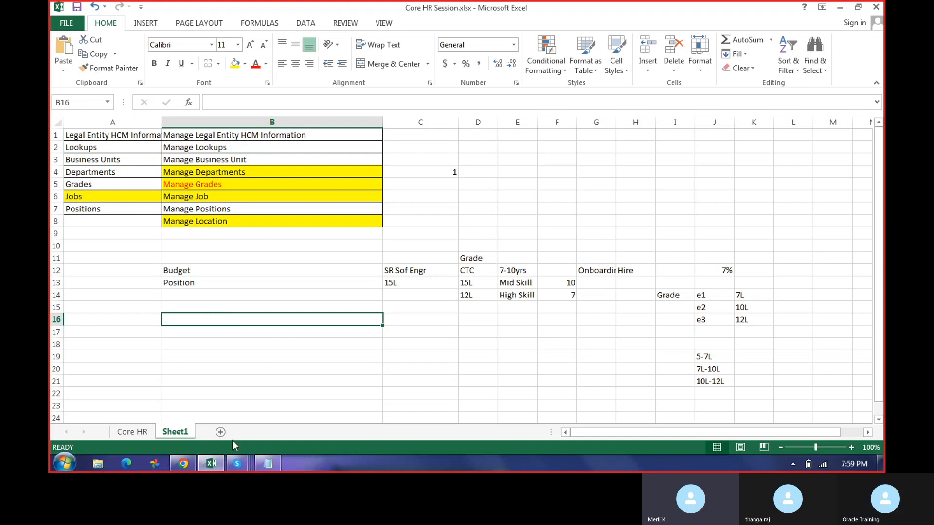
# Switch to Chrome and view the Setup: Compensation Management page in Oracle.
pyautogui.click(183, 463)
pyautogui.click(245, 6)
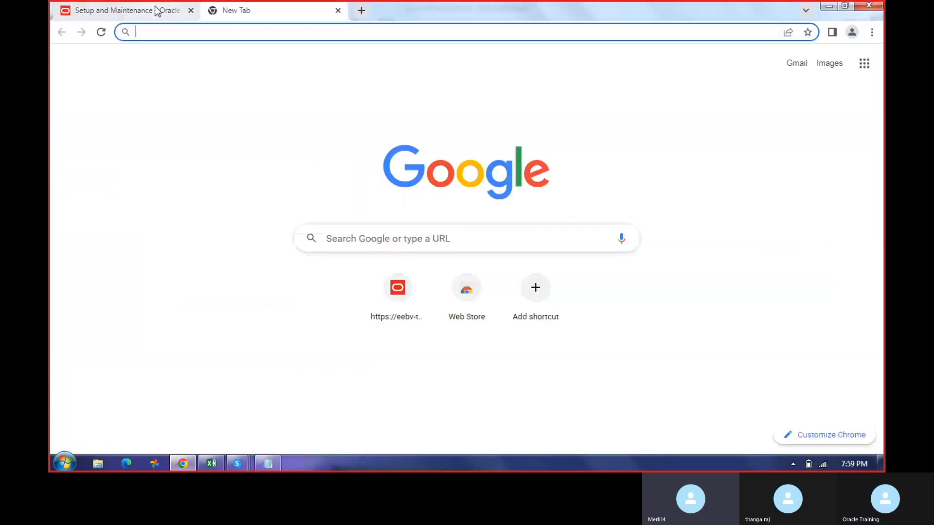
pyautogui.click(156, 11)
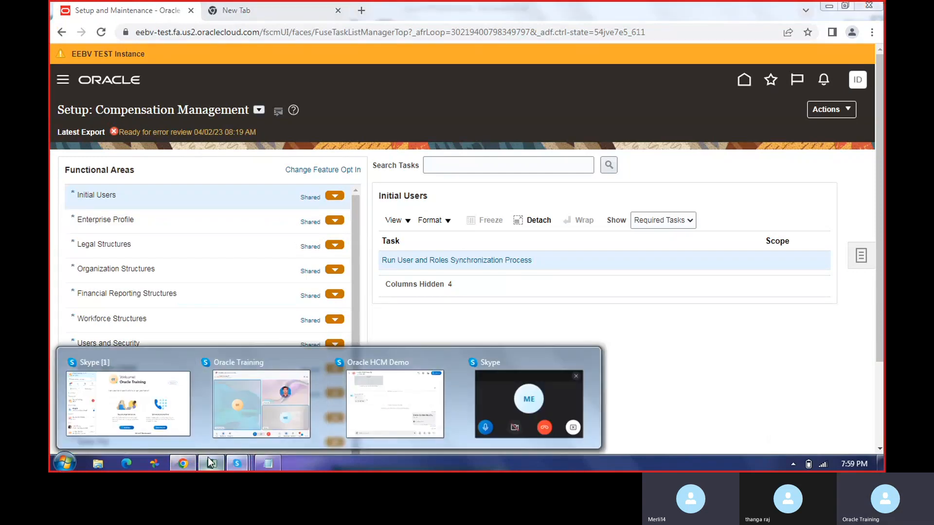
# Return to Sheet1 in Excel and enter Job in B16 and Desig in C16.
pyautogui.click(210, 462)
pyautogui.write('Job')
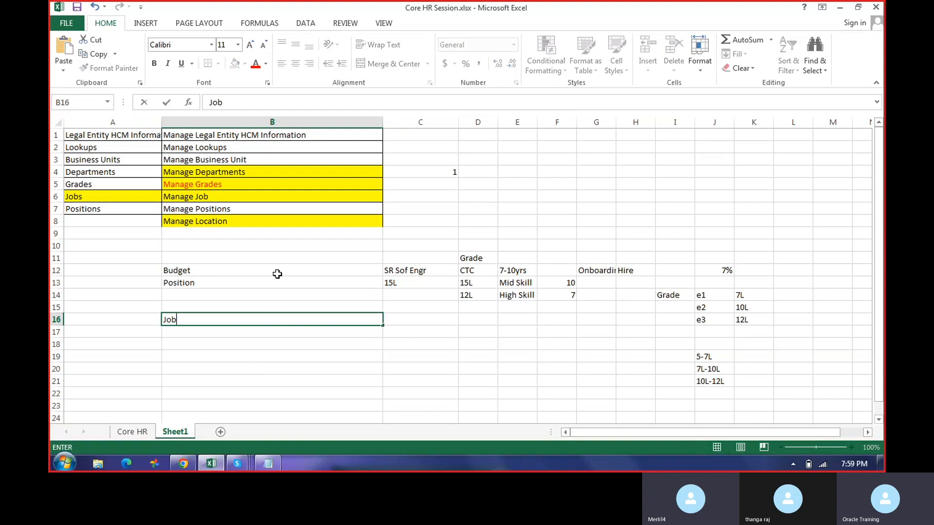
pyautogui.press('Return')
pyautogui.press('Up')
pyautogui.press('Tab')
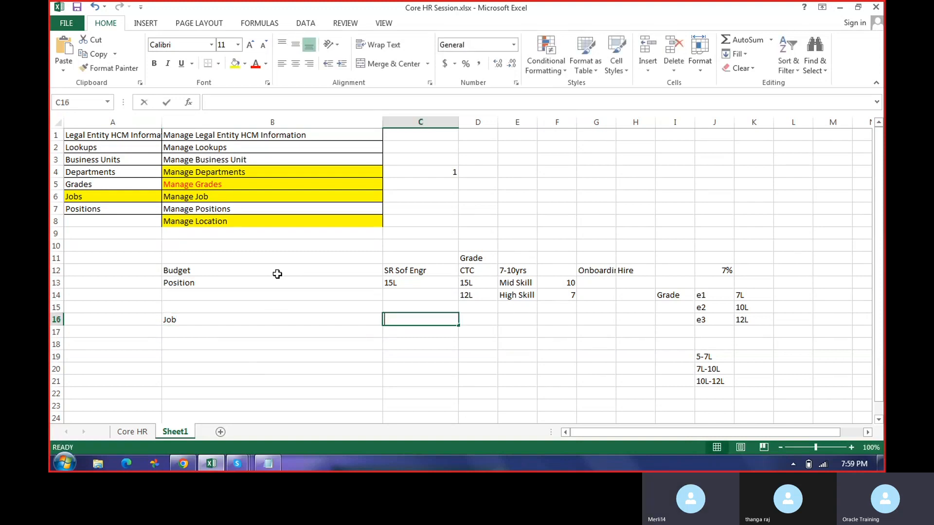
pyautogui.write('Desig')
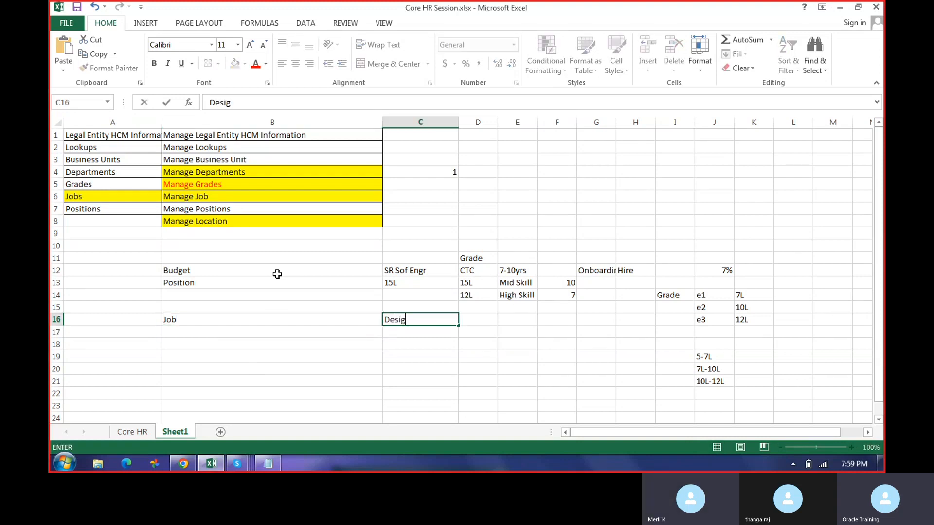
pyautogui.press('Return')
pyautogui.press('Left')
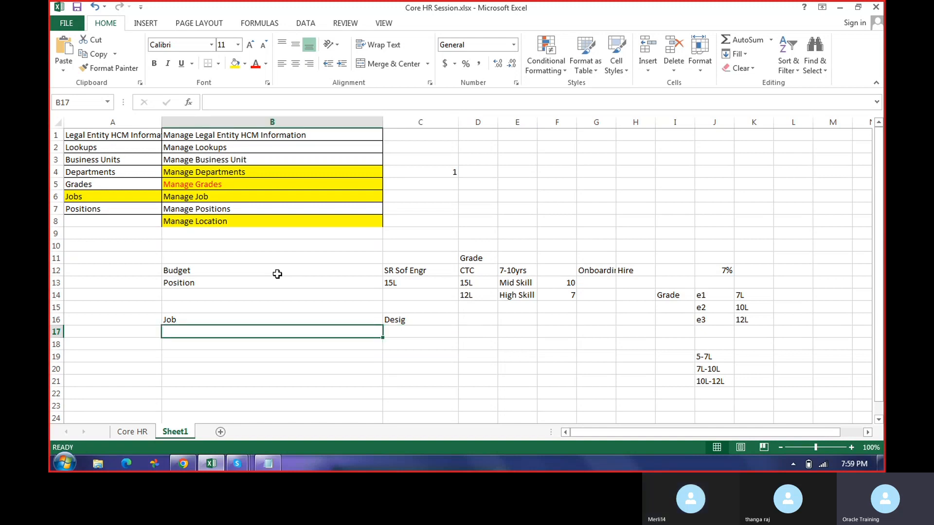
# List the jobs HR, Sales, Marketing and Operations under the Job heading in B17:B20.
pyautogui.write('HR')
pyautogui.press('Return')
pyautogui.write('Sales')
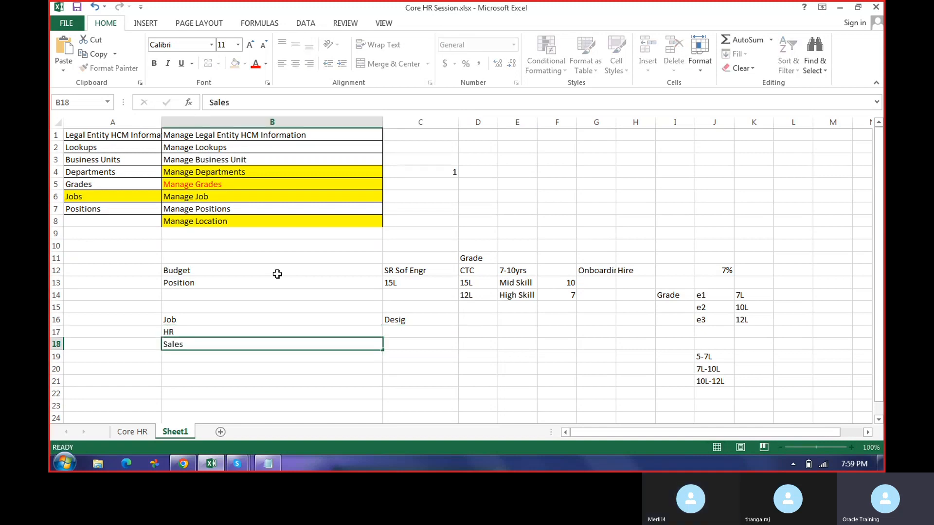
pyautogui.press('Return')
pyautogui.write('Marketing')
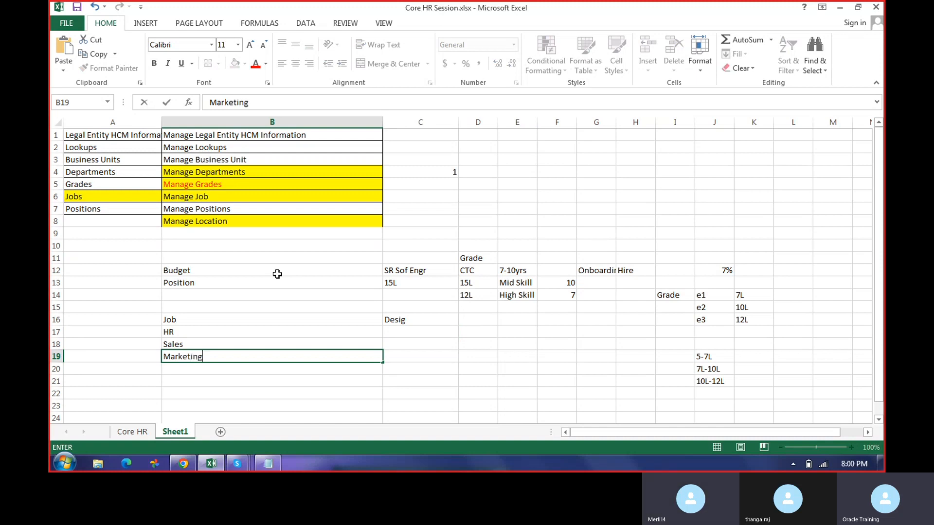
pyautogui.press('Return')
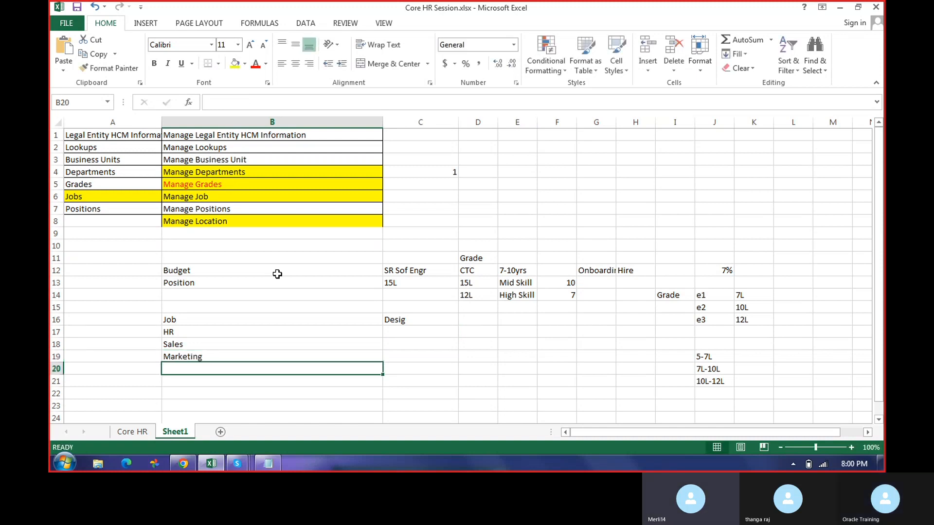
pyautogui.write('Operations')
pyautogui.press('Return')
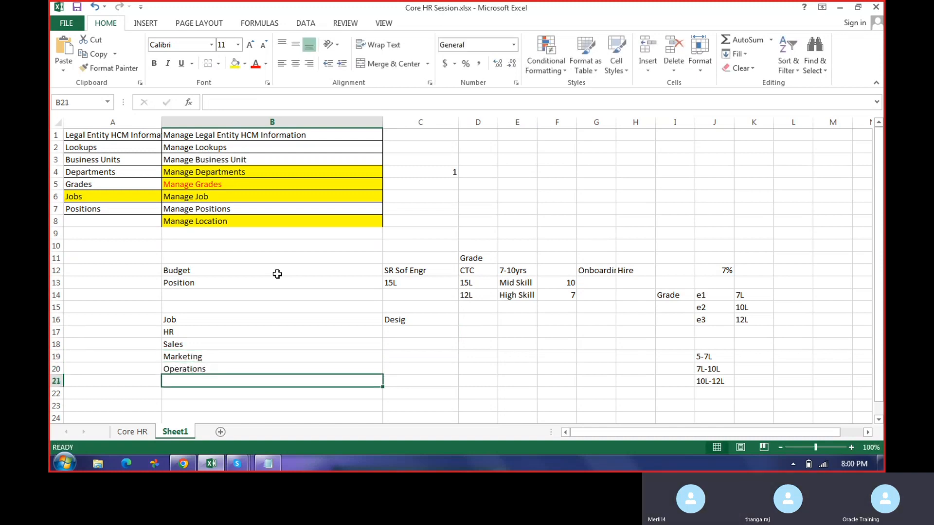
# Enter Hr Manger / HR Exe / HR Trainee as the designations for the HR job in C17.
pyautogui.press('Up')
pyautogui.press('Up')
pyautogui.press('Up')
pyautogui.press('Up')
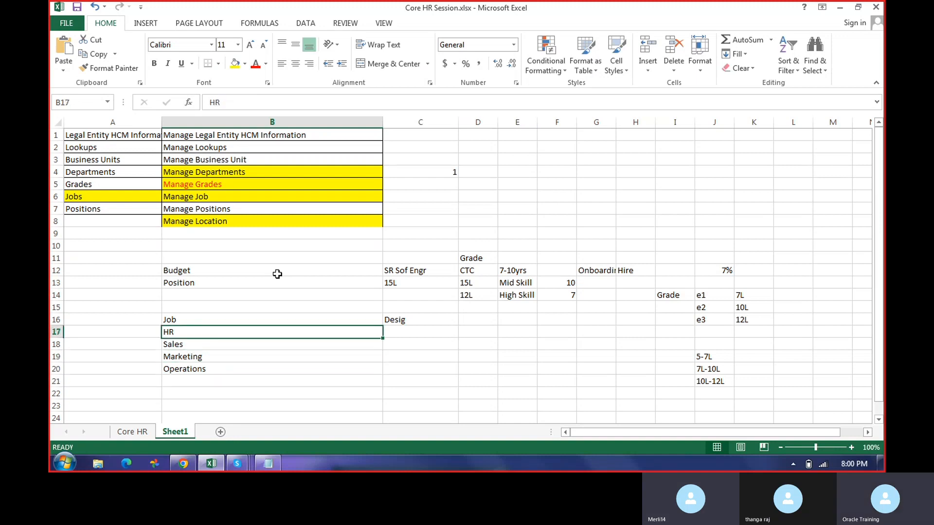
pyautogui.press('Right')
pyautogui.write('Hr ')
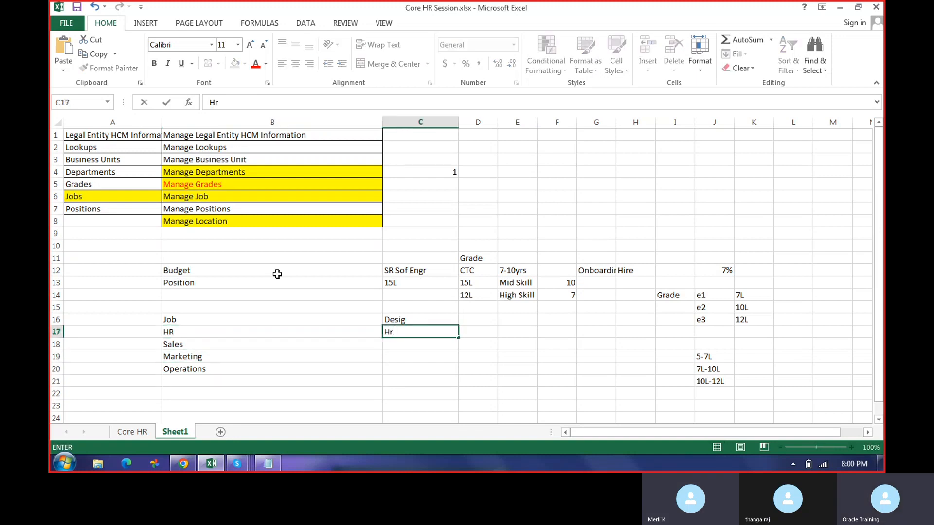
pyautogui.write('Manger / HR Exe / ')
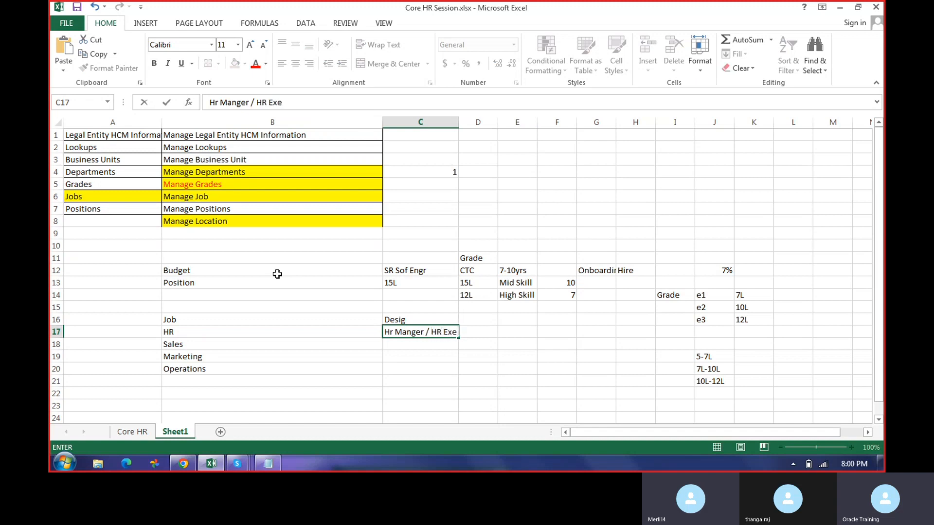
pyautogui.write('Tra')
pyautogui.press('BackSpace')
pyautogui.press('BackSpace')
pyautogui.press('BackSpace')
pyautogui.write('HR Trainee')
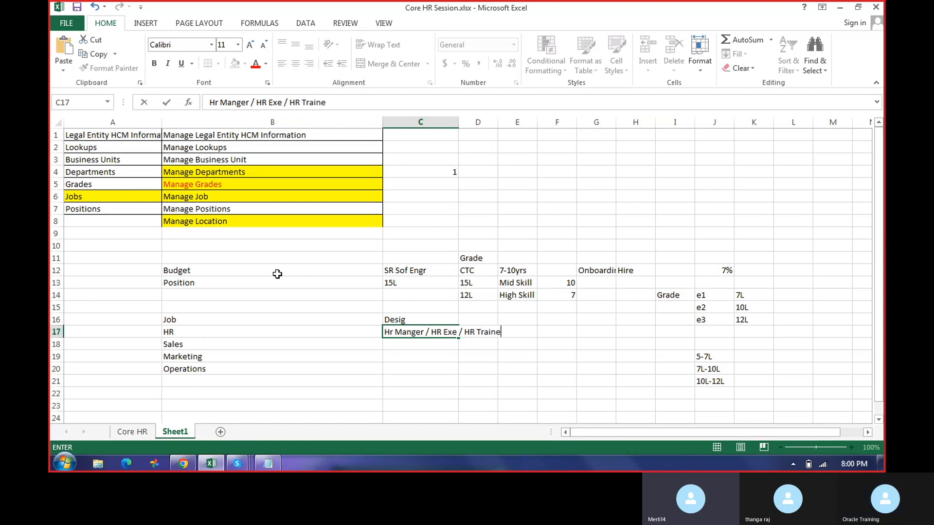
pyautogui.press('Return')
# Go through the Job and Desig cells in rows 16 to 20, comparing each job with its designations.
pyautogui.press('Up')
pyautogui.press('Left')
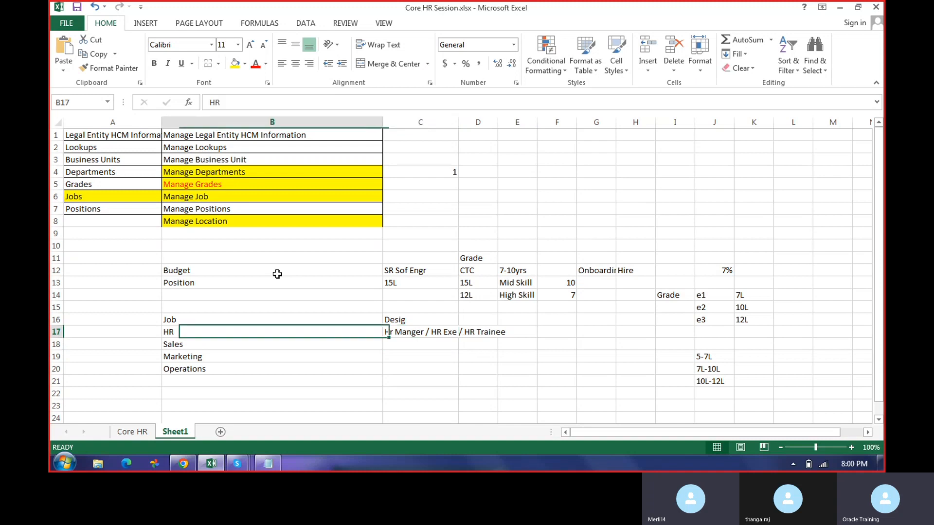
pyautogui.press('Left')
pyautogui.press('Down')
pyautogui.press('Right')
pyautogui.press('Right')
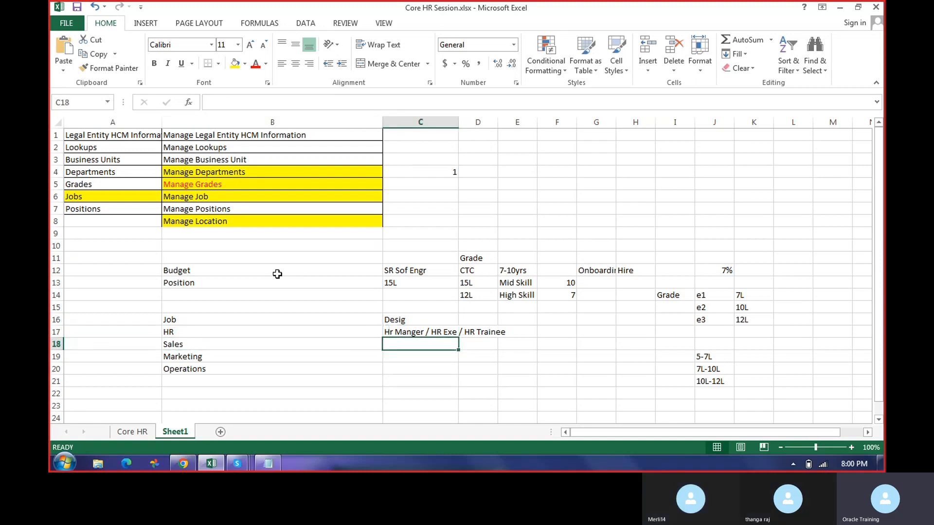
pyautogui.press('Down')
pyautogui.press('Left')
pyautogui.press('Right')
pyautogui.press('Left')
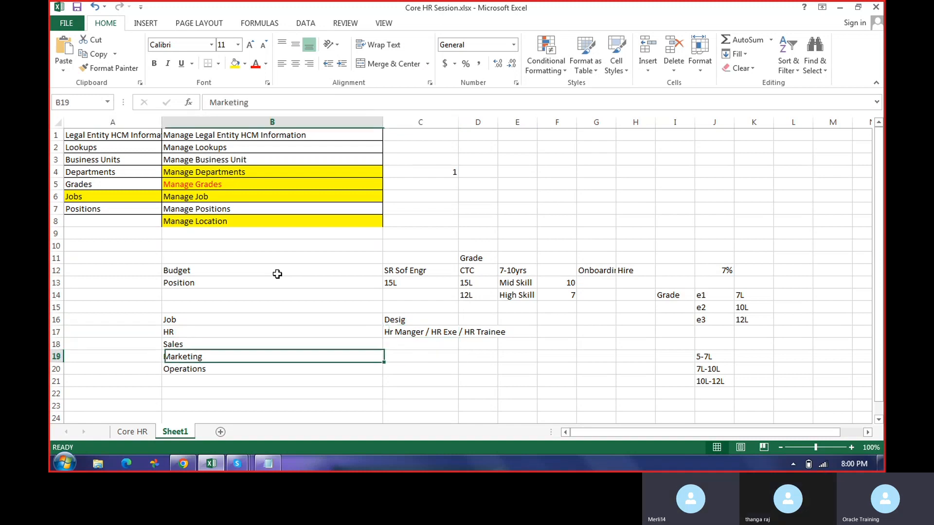
pyautogui.press('Down')
pyautogui.press('Right')
pyautogui.press('Up')
pyautogui.press('Up')
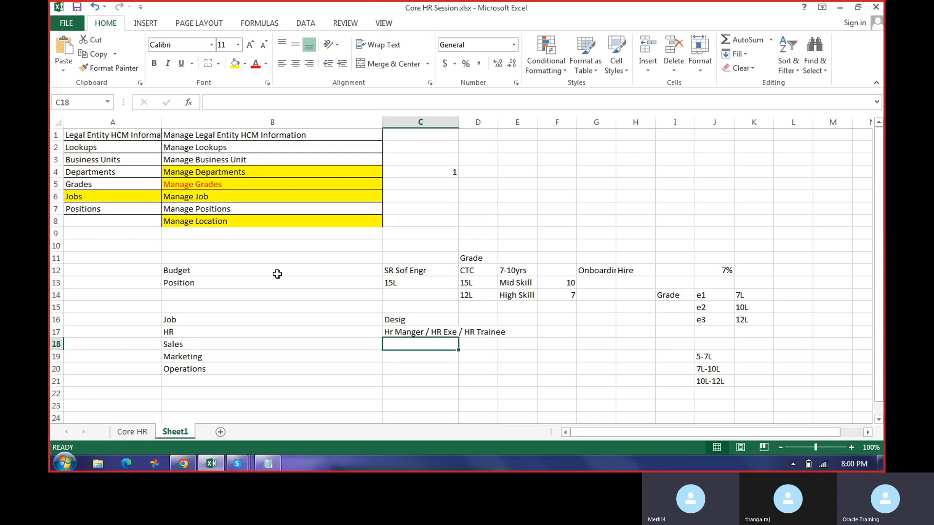
pyautogui.press('Up')
pyautogui.press('Up')
pyautogui.press('Left')
pyautogui.press('Left')
pyautogui.press('Down')
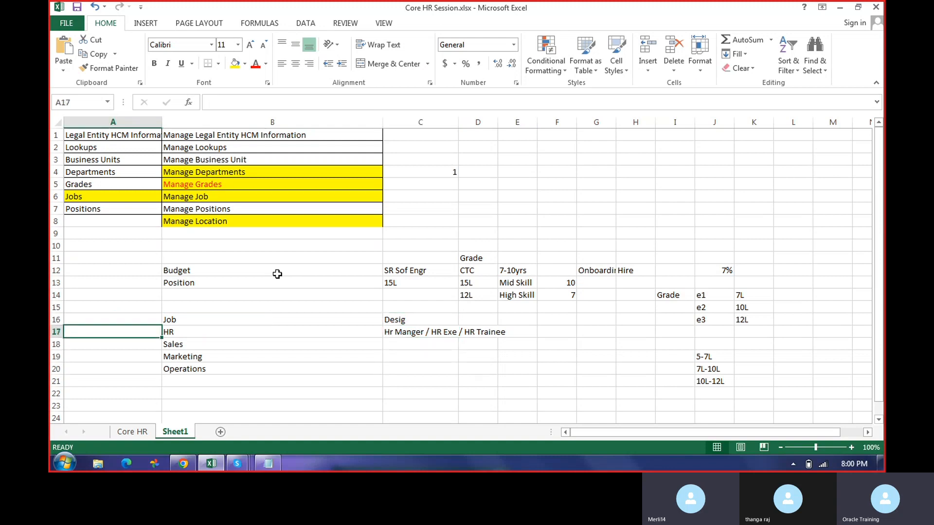
pyautogui.press('Right')
pyautogui.press('Up')
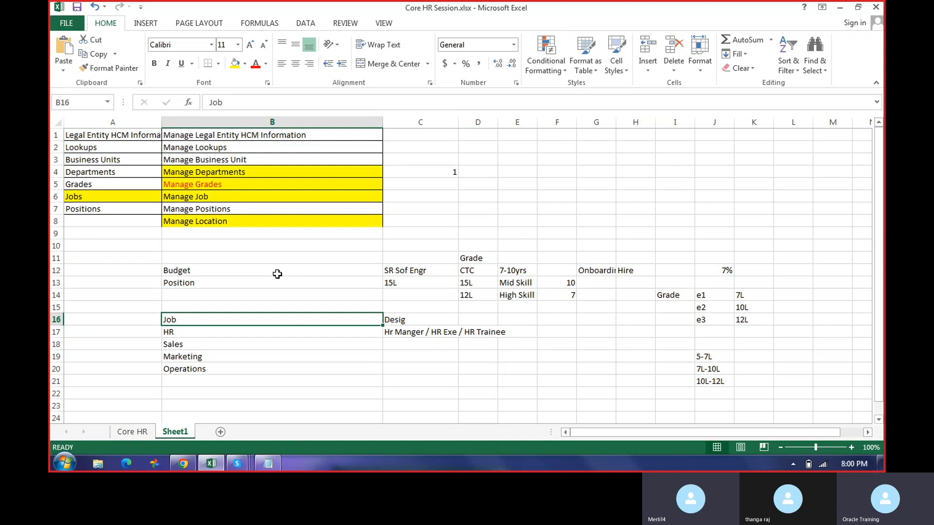
pyautogui.press('Right')
pyautogui.press('Left')
pyautogui.press('Left')
pyautogui.press('Down')
pyautogui.press('Right')
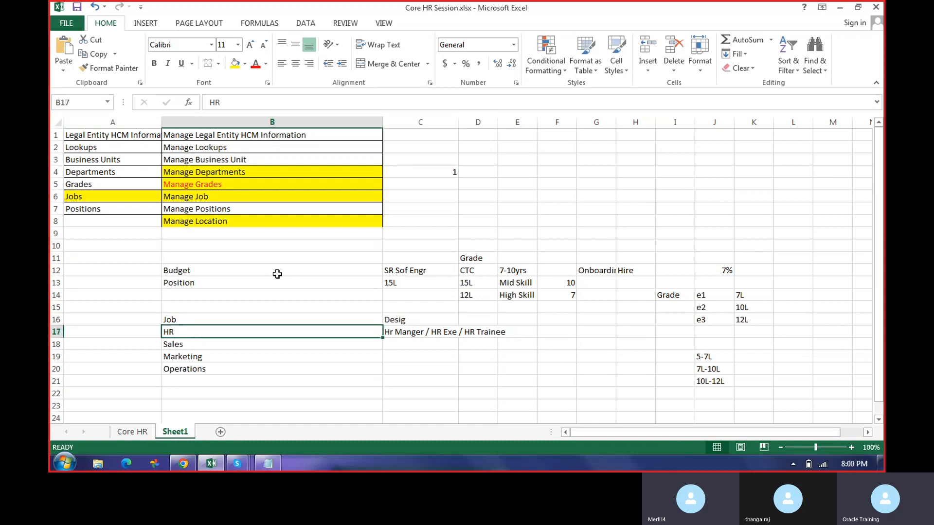
pyautogui.press('Up')
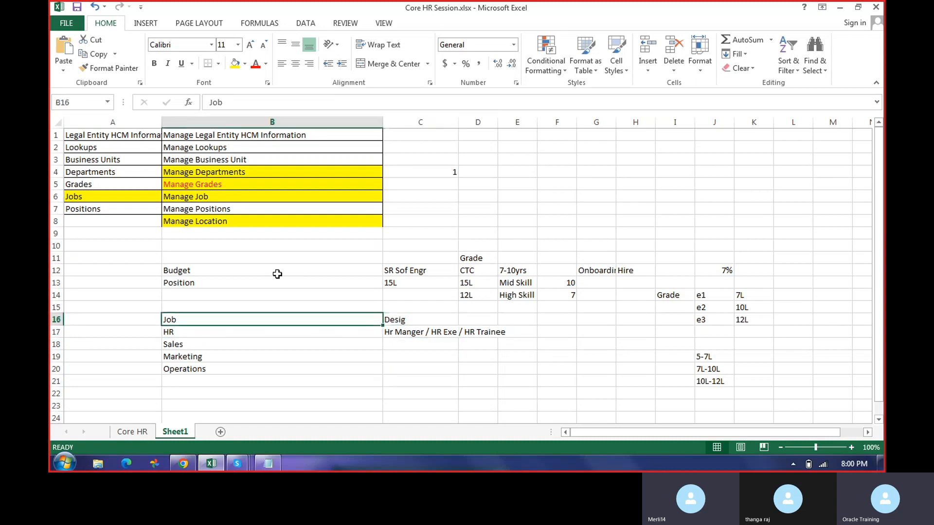
# Widen column C to fit the HR designations and select the Job and Desig block B16:C20.
pyautogui.hotkey('shift', 'Right')
pyautogui.hotkey('shift', 'Right')
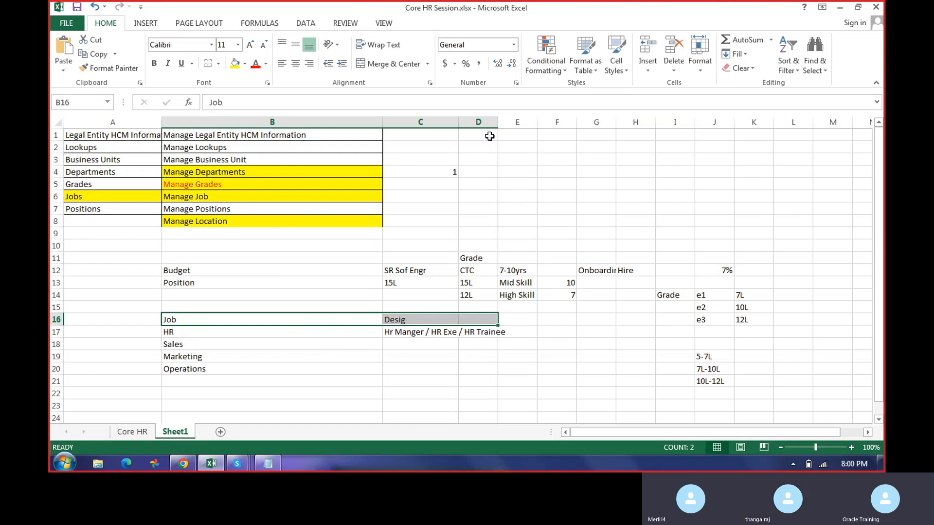
pyautogui.moveTo(458, 125); pyautogui.dragTo(600, 127)
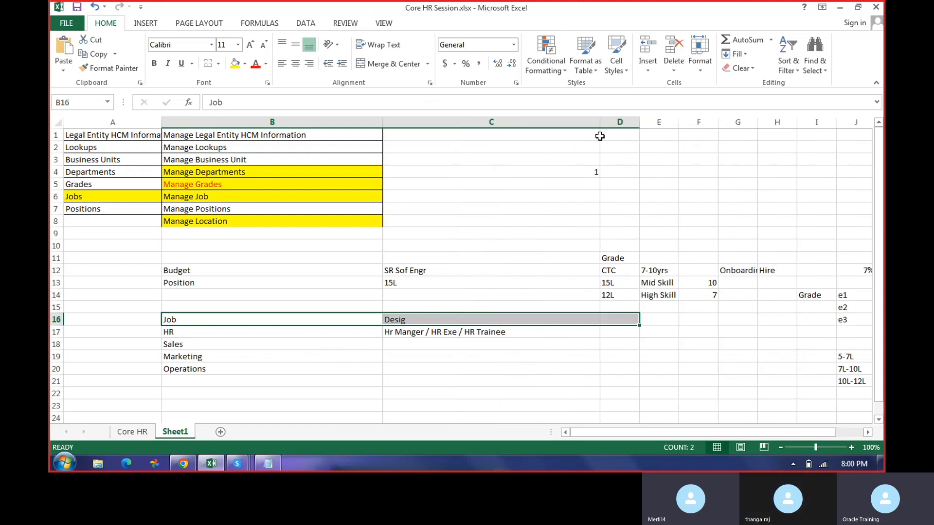
pyautogui.click(486, 393)
pyautogui.moveTo(199, 321); pyautogui.dragTo(444, 367)
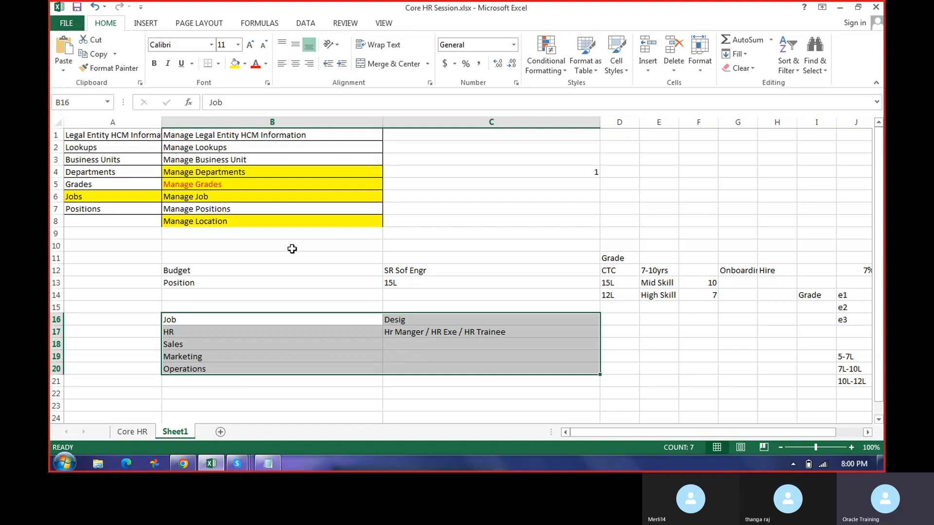
# Add a department example below the jobs: Depart in B22, HR Depar in B23 and 10 Memebers in C23.
pyautogui.click(289, 392)
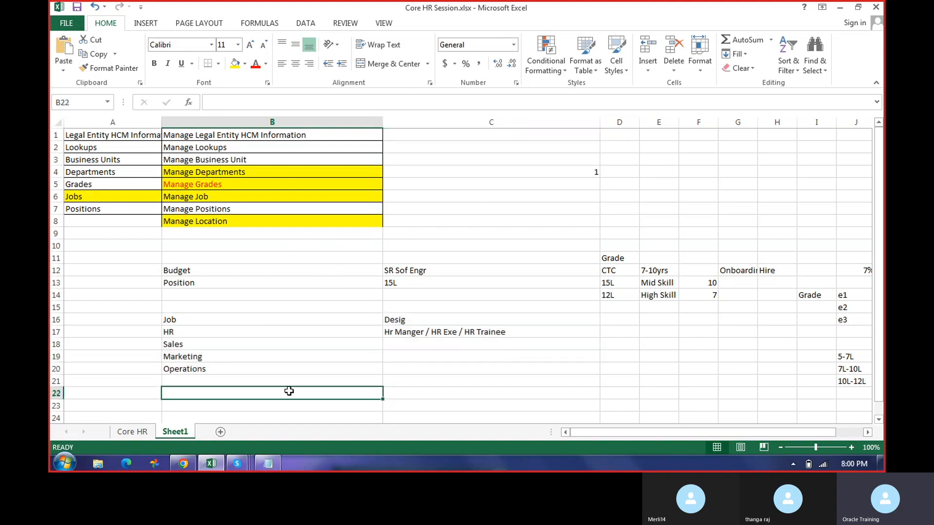
pyautogui.write('Depart')
pyautogui.press('Return')
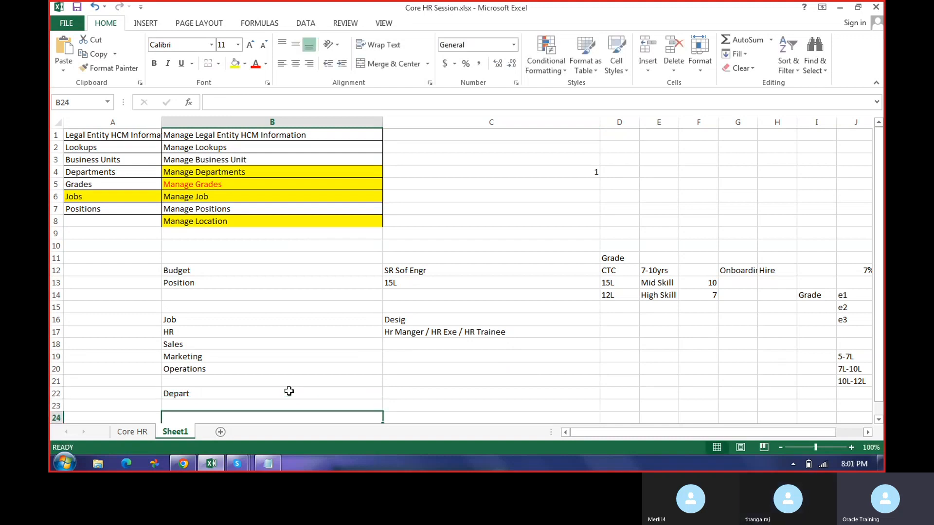
pyautogui.write('HR Depar')
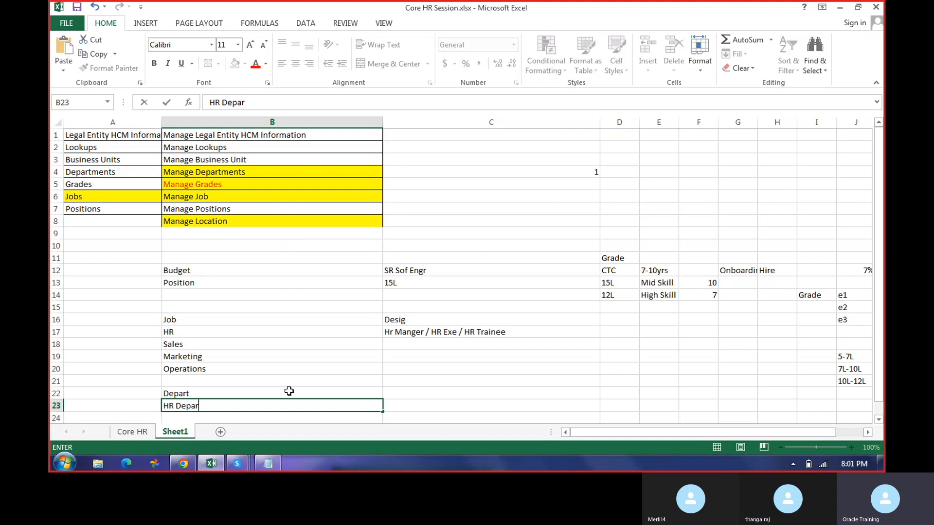
pyautogui.hotkey('ctrl', 'Return')
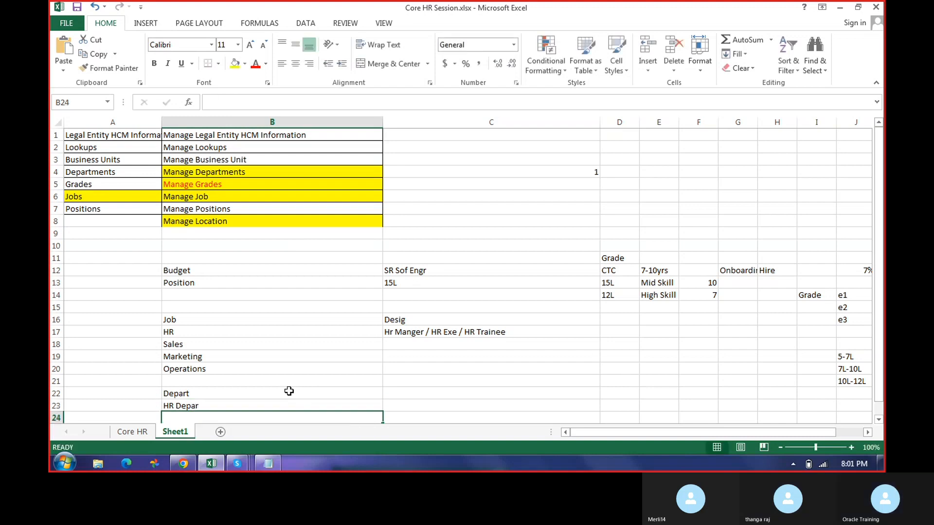
pyautogui.press('Right')
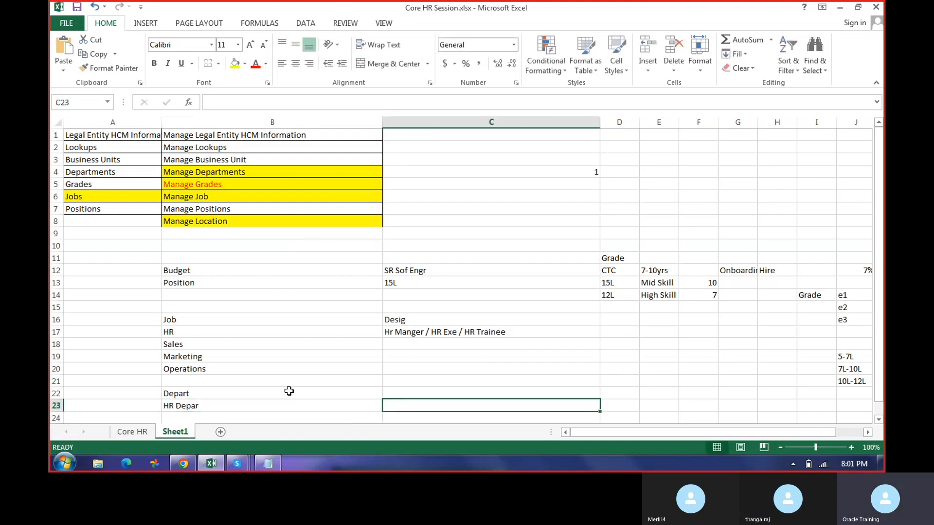
pyautogui.write('10 Memebers')
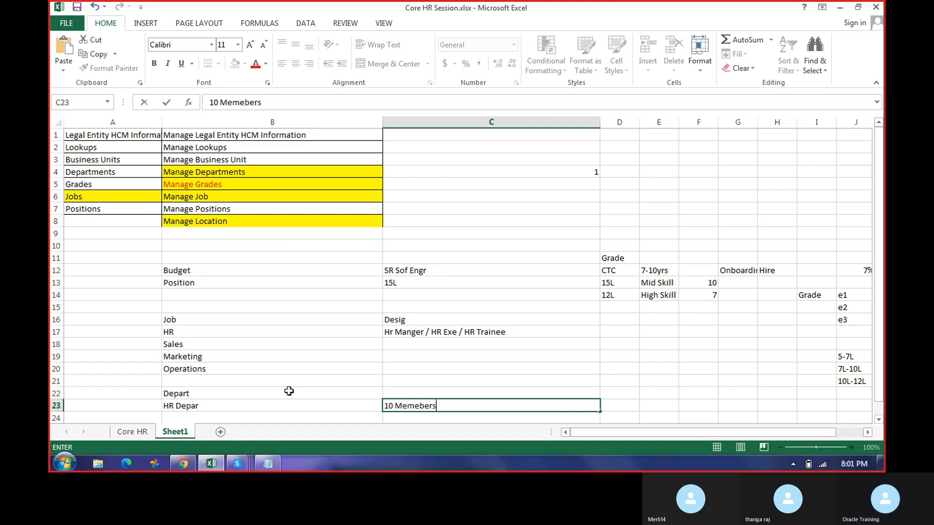
pyautogui.press('Return')
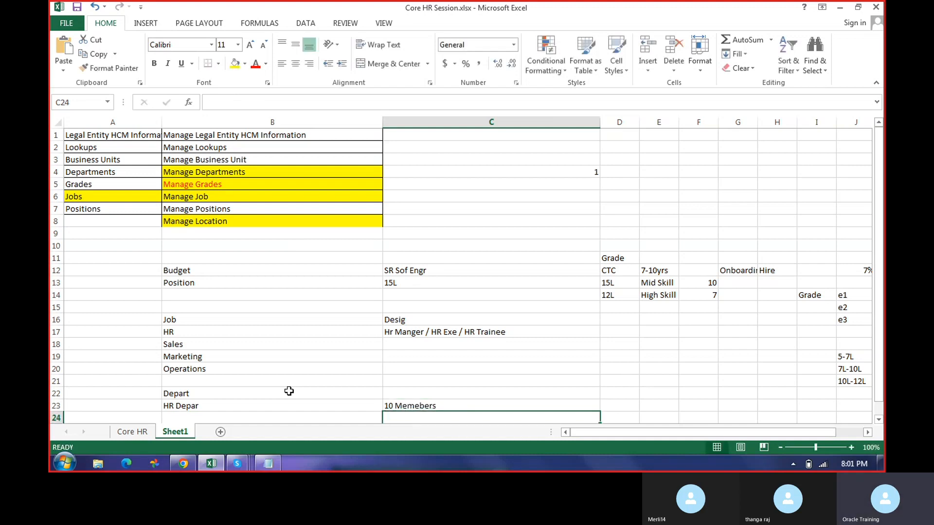
# Compare the HR department entry in row 23 with the HR job and its designations in row 17.
pyautogui.press('Up')
pyautogui.press('Left')
pyautogui.press('Right')
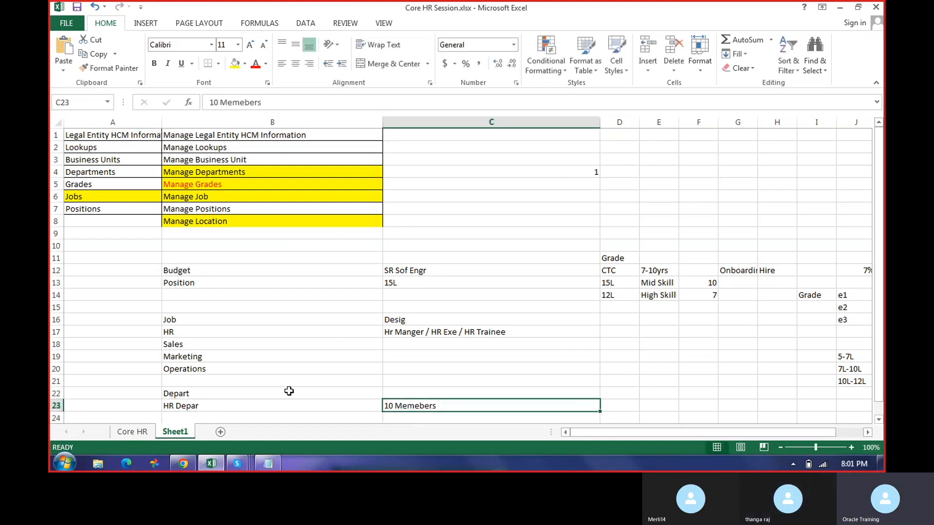
pyautogui.press('Up')
pyautogui.press('Up')
pyautogui.press('Up')
pyautogui.press('Up')
pyautogui.press('Up')
pyautogui.press('Up')
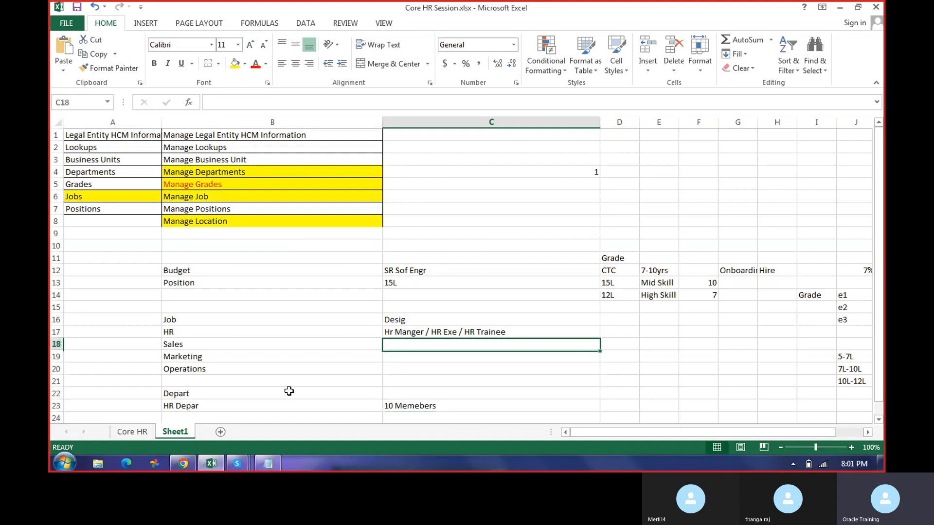
pyautogui.press('Left')
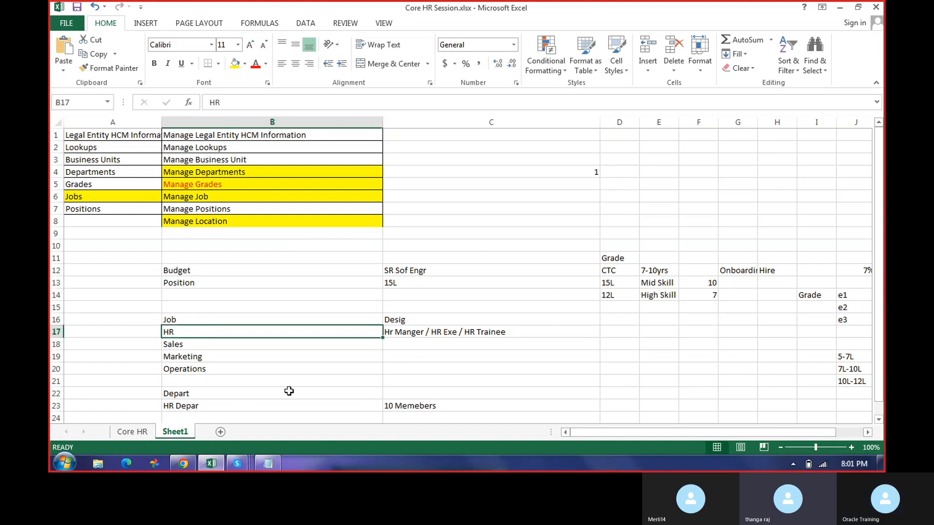
pyautogui.press('Right')
pyautogui.press('Left')
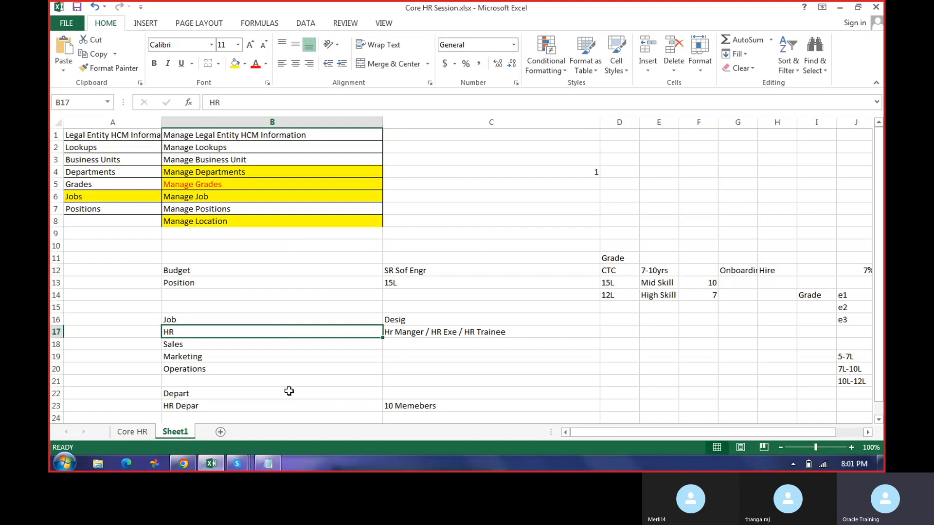
pyautogui.press('Right')
pyautogui.press('Left')
# Label the job rows by entering Funtions in A17, beside the HR job.
pyautogui.press('Left')
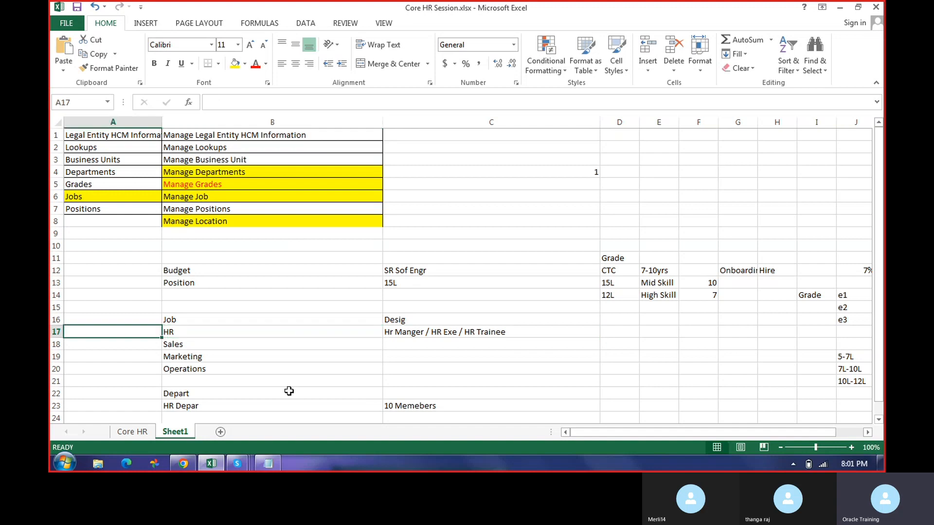
pyautogui.write('Funti')
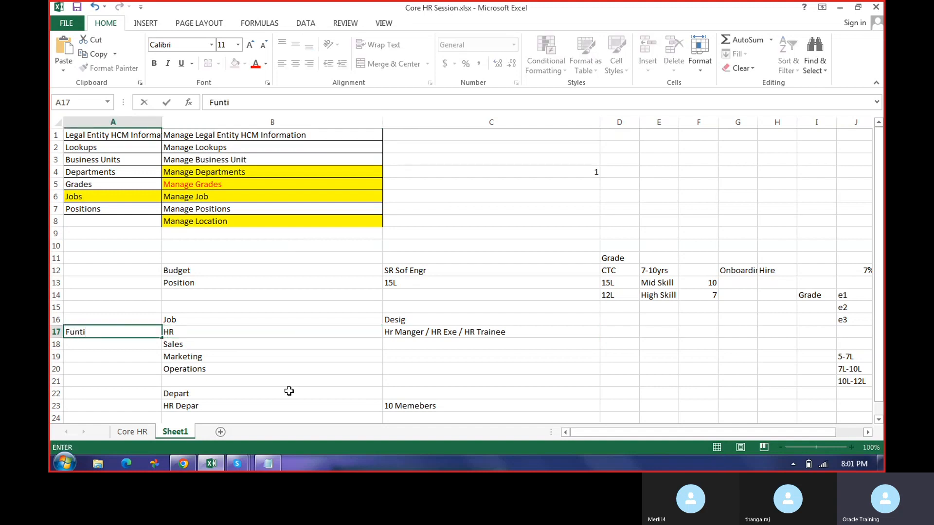
pyautogui.write('ons')
pyautogui.press('Return')
pyautogui.press('Up')
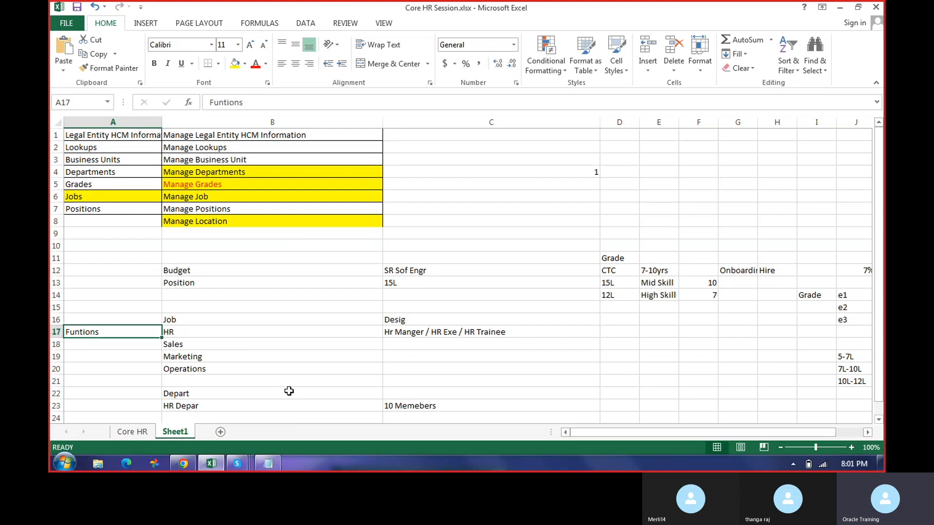
pyautogui.press('Right')
pyautogui.press('Down')
pyautogui.press('Down')
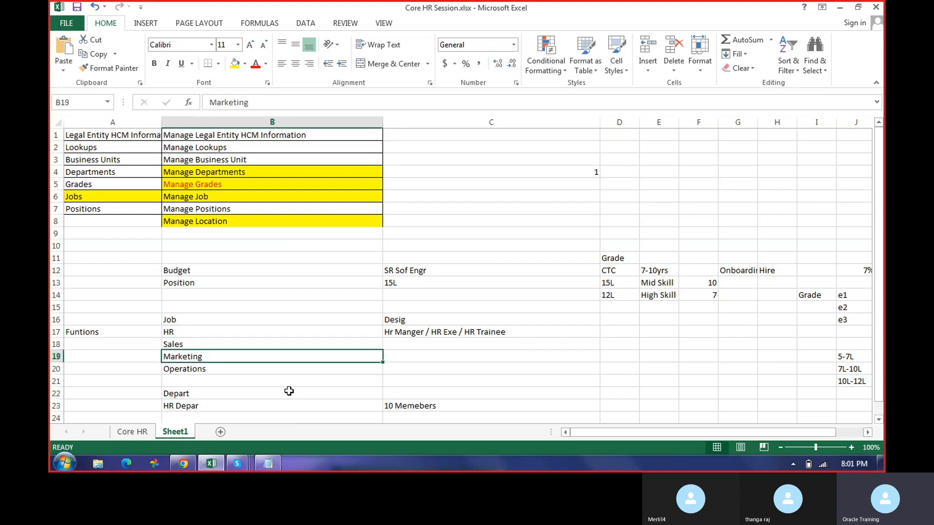
pyautogui.press('Down')
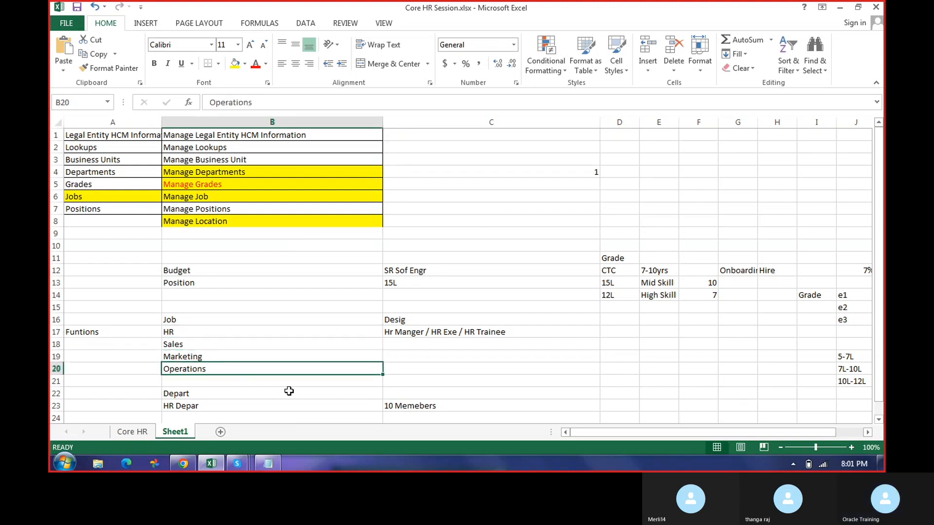
pyautogui.press('Up')
pyautogui.press('Up')
pyautogui.press('Up')
pyautogui.press('Left')
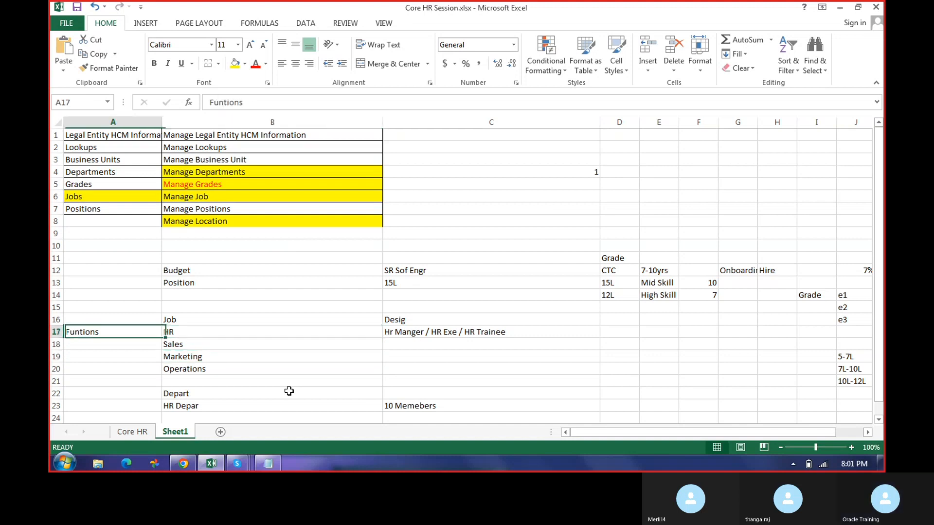
pyautogui.press('Right')
pyautogui.press('Left')
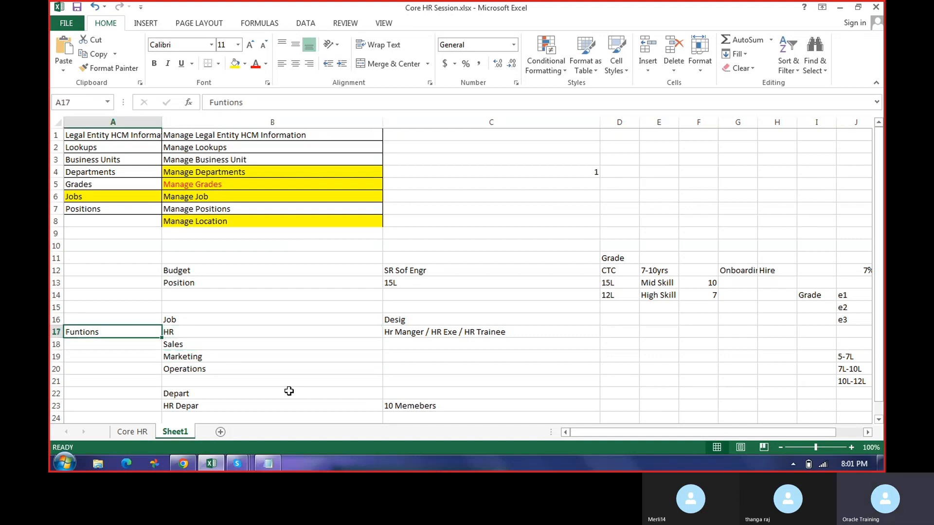
# Add two more job examples below the department entry: Doctor in B25 and Teacher in B26.
pyautogui.press('Right')
pyautogui.press('Down')
pyautogui.press('Down')
pyautogui.press('Down')
pyautogui.press('Down')
pyautogui.press('Down')
pyautogui.press('Down')
pyautogui.press('Down')
pyautogui.press('Down')
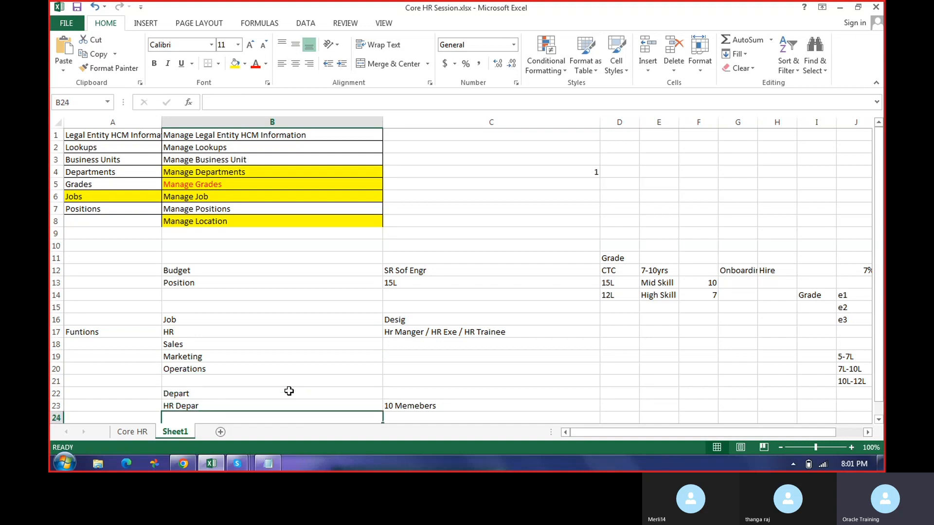
pyautogui.write('Doctor')
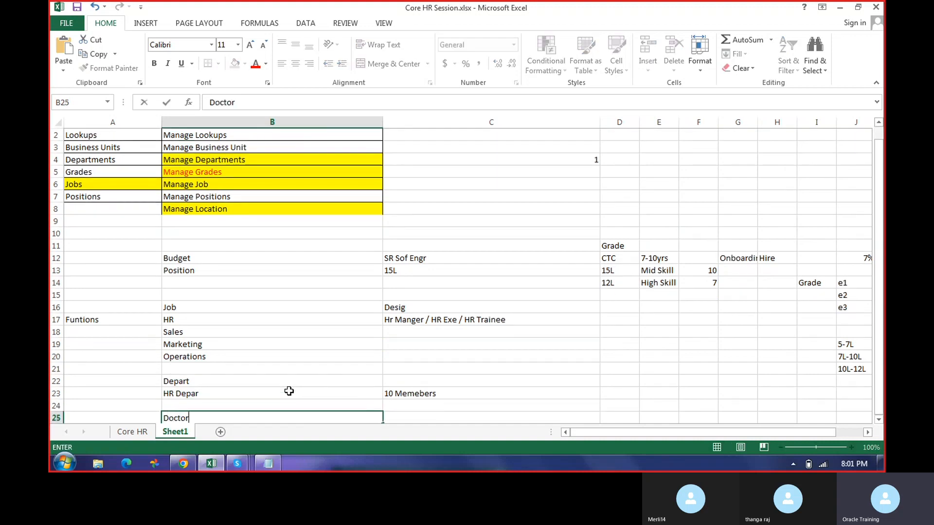
pyautogui.press('Return')
pyautogui.press('Up')
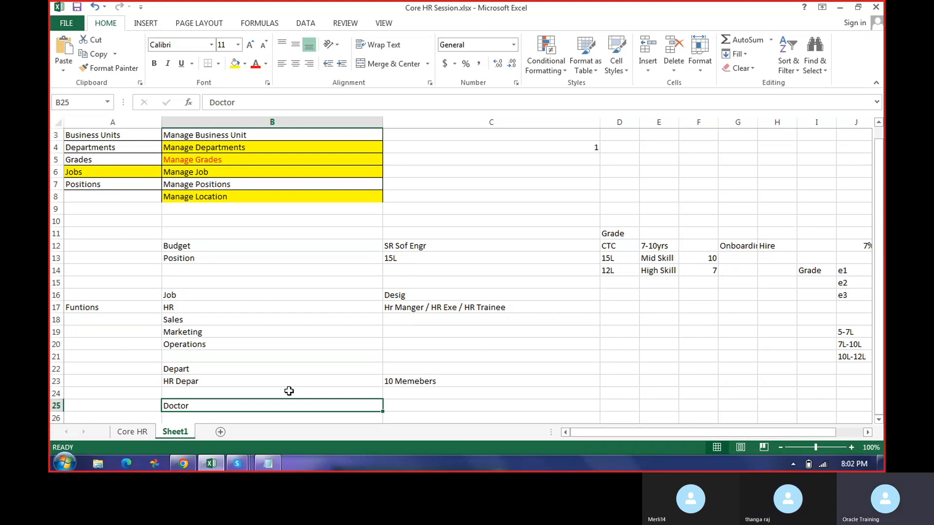
pyautogui.press('Down')
pyautogui.write('Te')
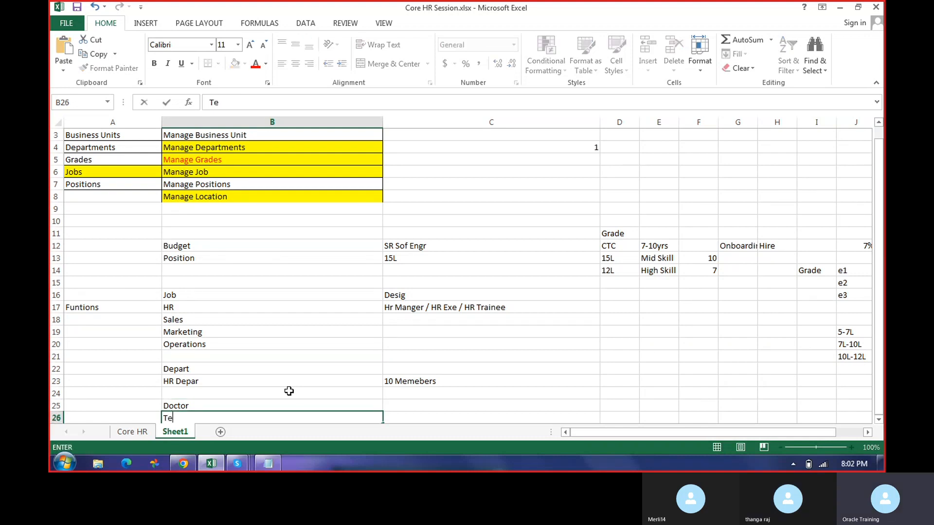
pyautogui.write('acher')
pyautogui.press('Return')
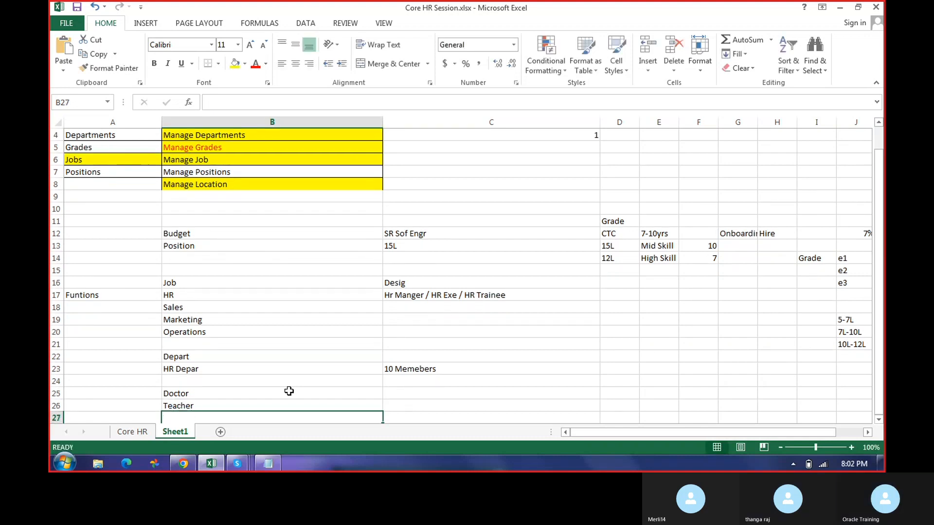
pyautogui.press('Up')
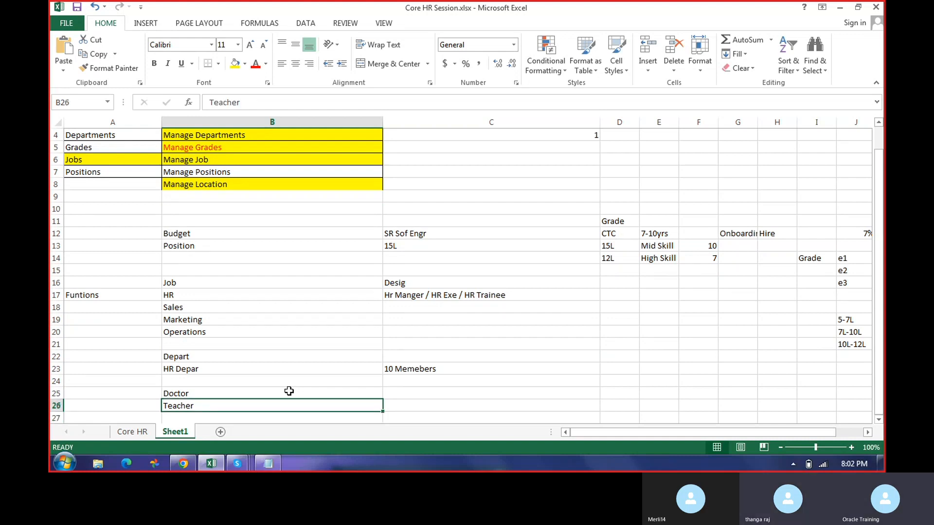
pyautogui.press('Down')
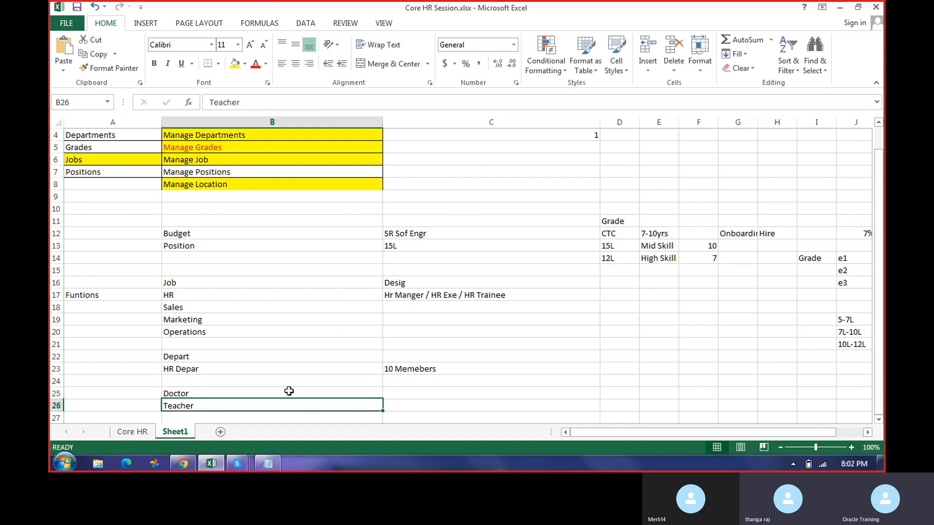
pyautogui.press('Up')
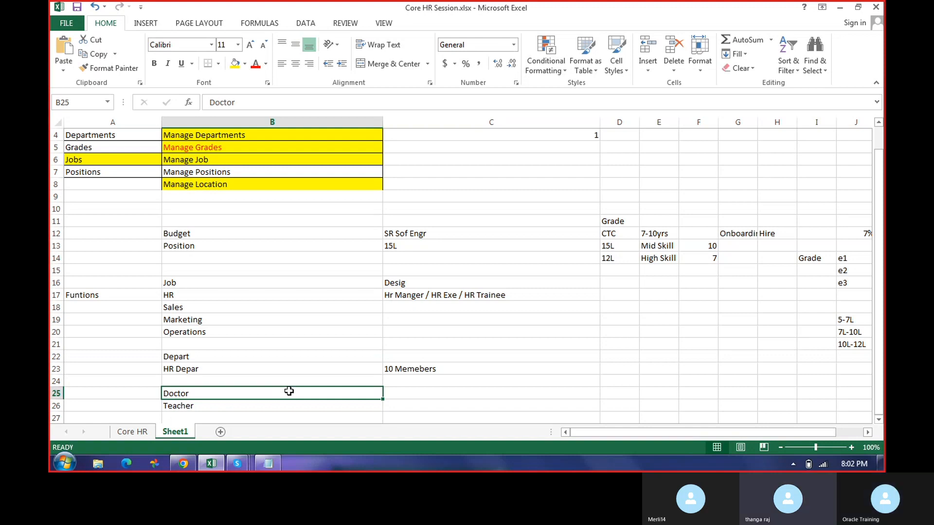
pyautogui.press('Down')
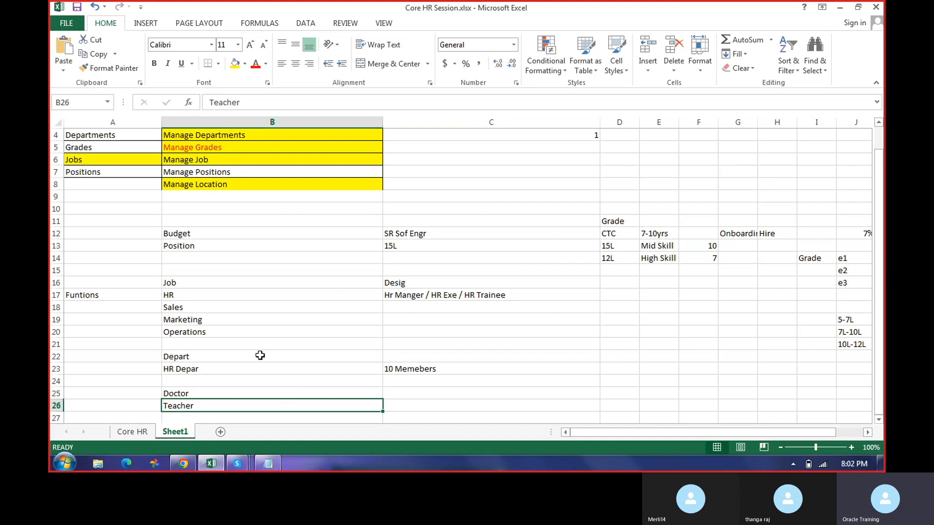
# Enter Nature of Work in A18, beneath the Funtions label.
pyautogui.scroll(-2, 264, 343)
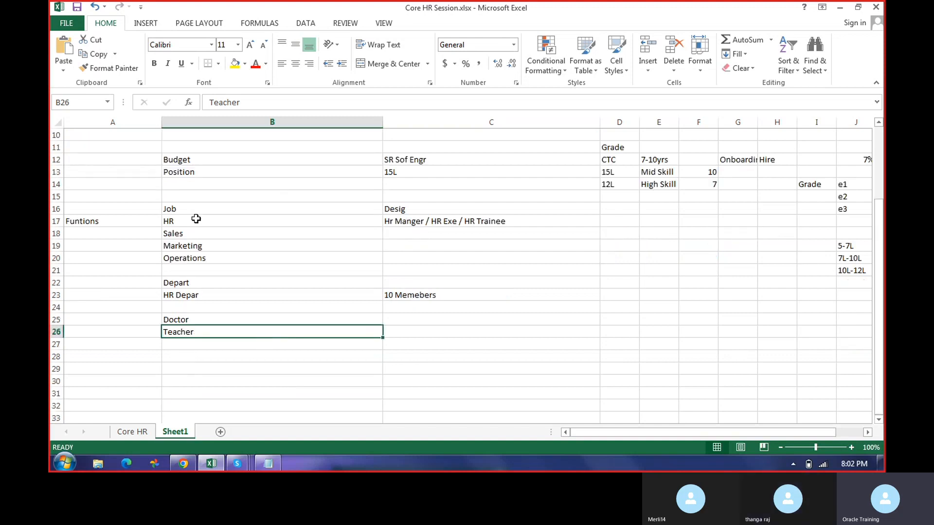
pyautogui.moveTo(196, 218); pyautogui.dragTo(200, 257)
pyautogui.click(68, 233)
pyautogui.write('Na')
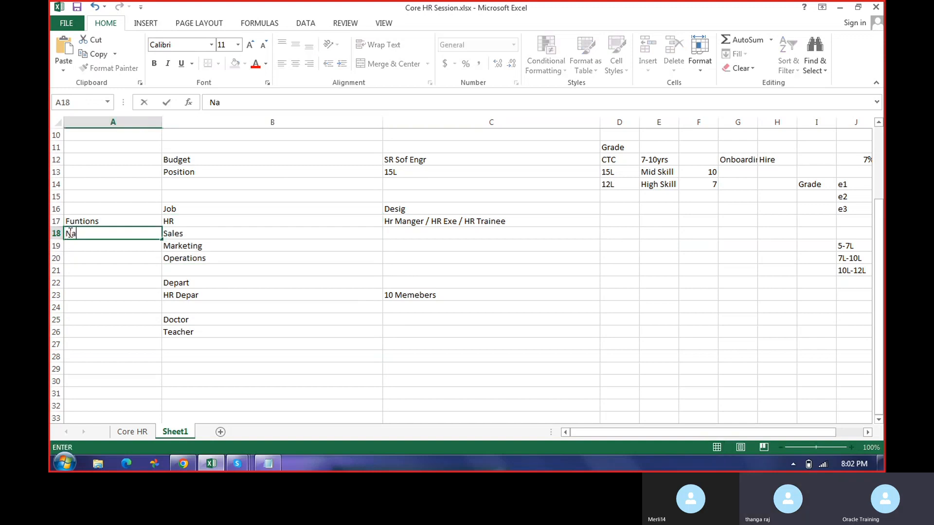
pyautogui.write('ture of Work')
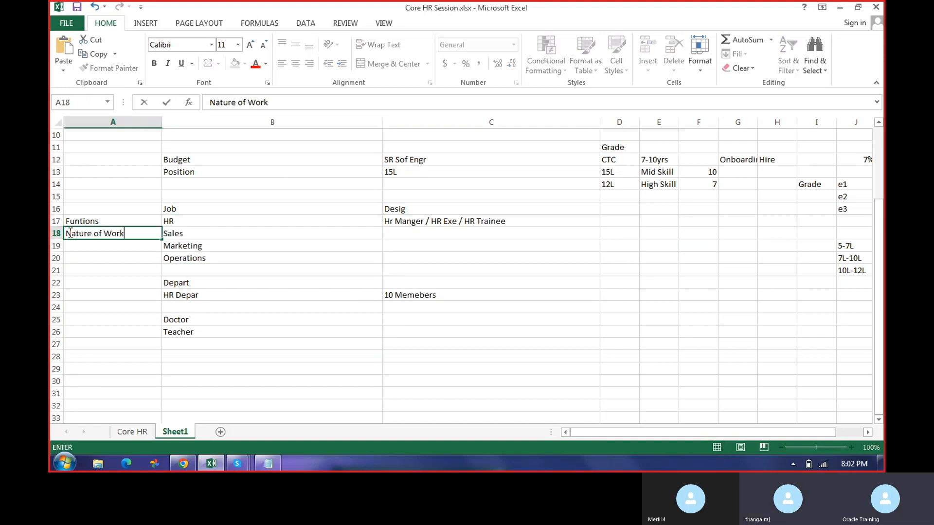
pyautogui.press('Return')
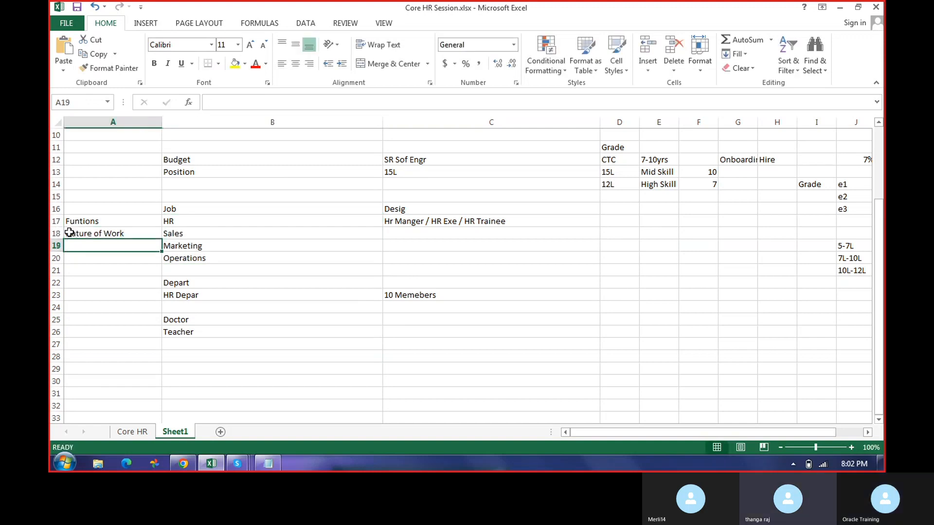
# Describe the department in A22 as Group of Pep working under one Dept and widen column A to fit the text.
pyautogui.click(108, 285)
pyautogui.write('Gr')
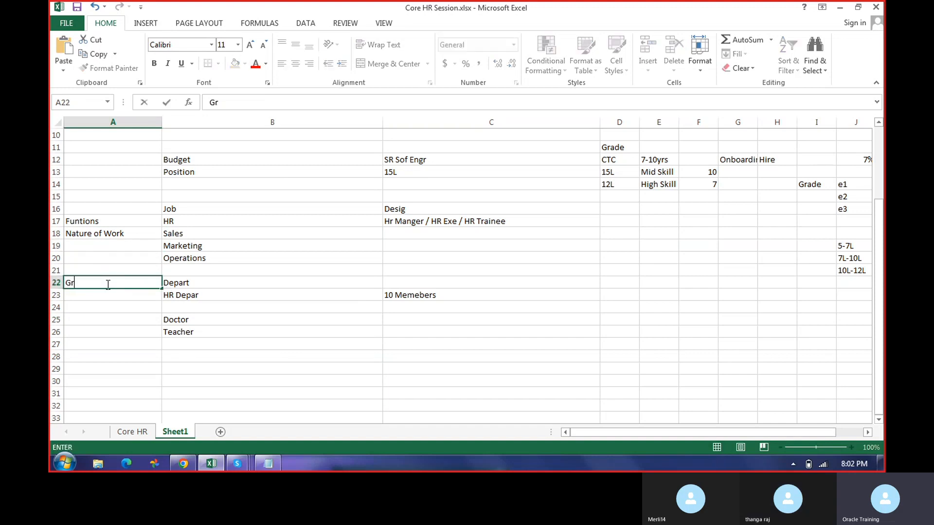
pyautogui.write('oup of ')
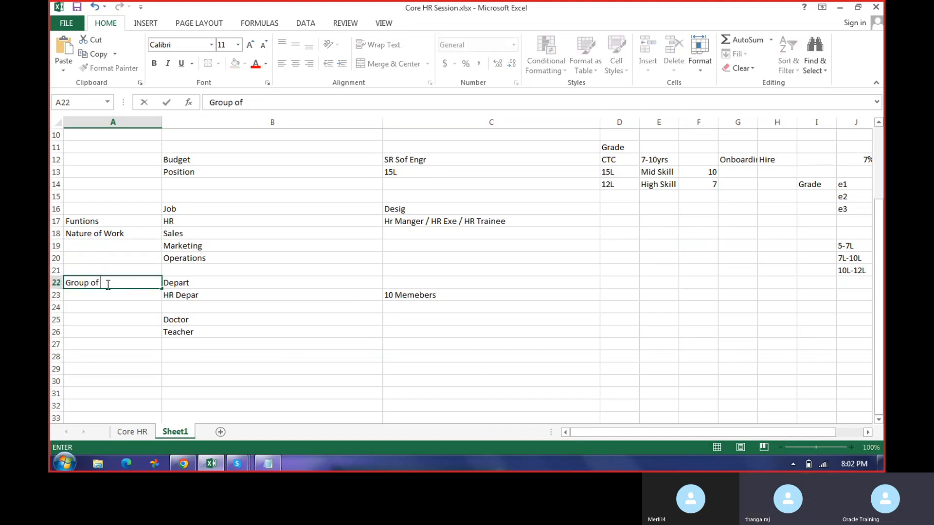
pyautogui.write('Peropl')
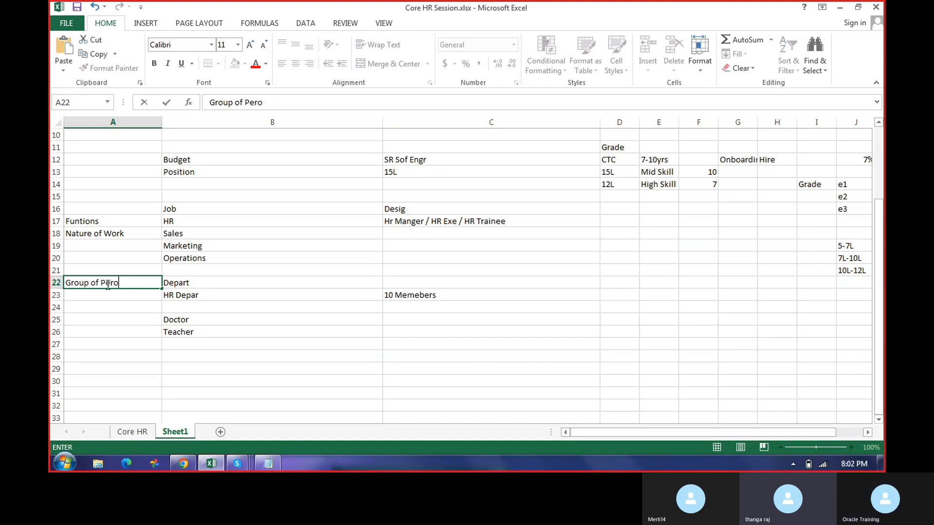
pyautogui.press('BackSpace')
pyautogui.press('BackSpace')
pyautogui.write('p working ')
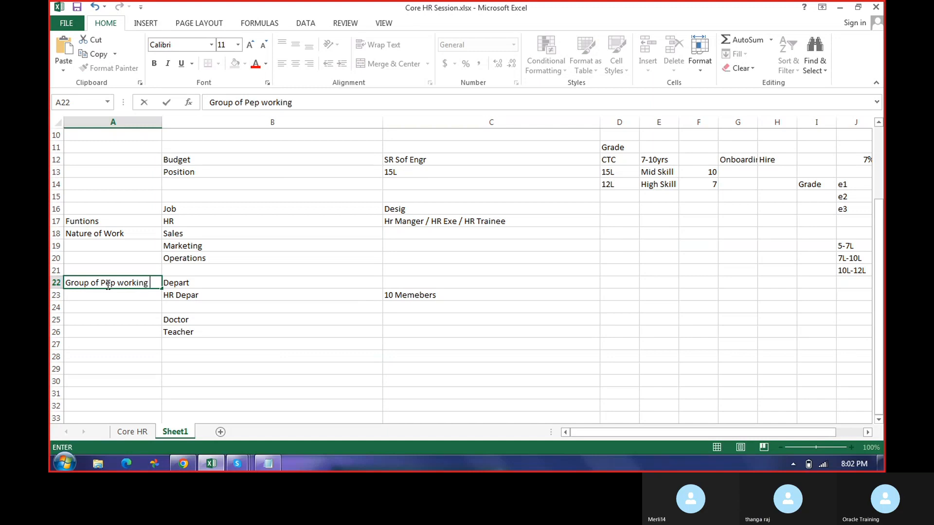
pyautogui.write('under o')
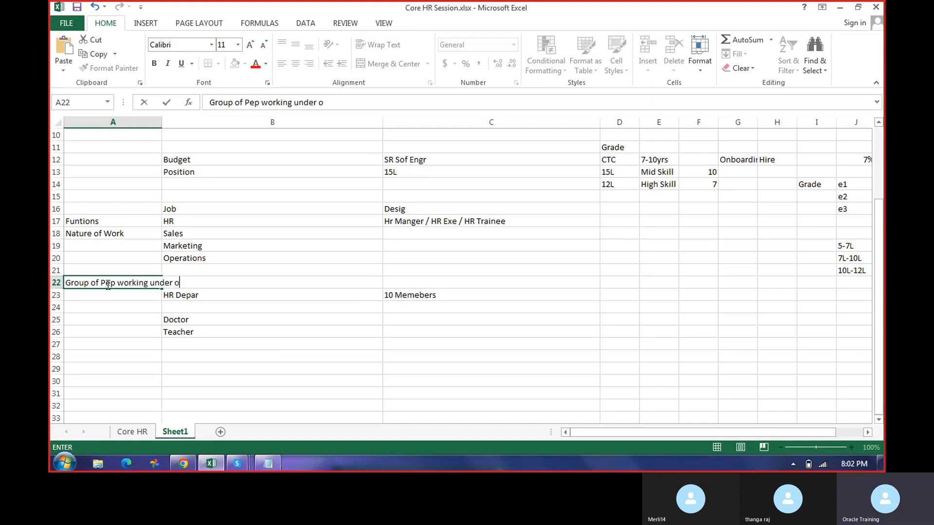
pyautogui.write('ne Depart')
pyautogui.press('Return')
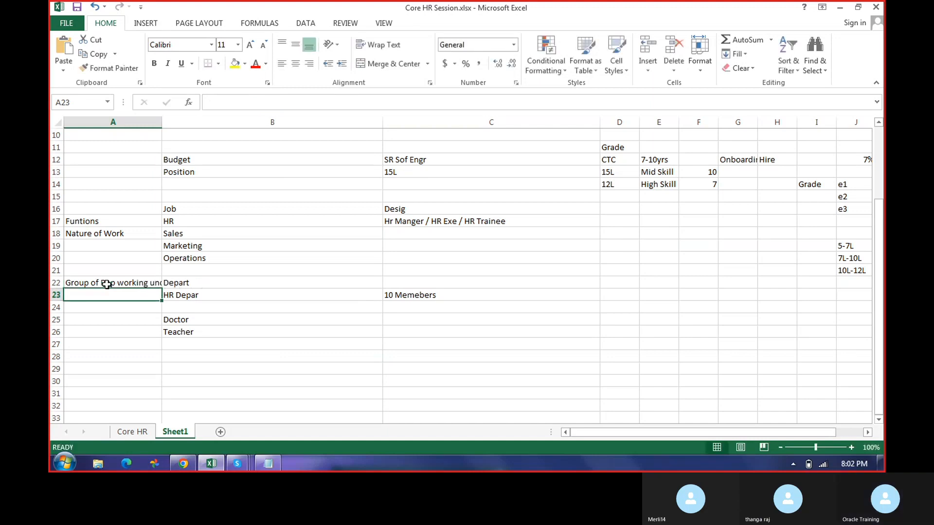
pyautogui.moveTo(161, 125); pyautogui.dragTo(242, 134)
pyautogui.click(196, 286)
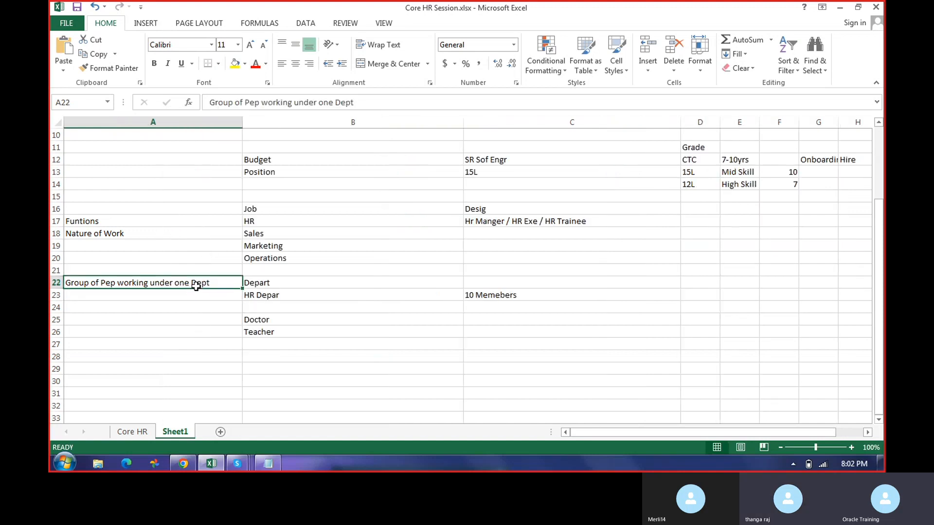
# Review the job and department notes in rows 16 to 26, including the Nature of Work label.
pyautogui.scroll(3, 211, 317)
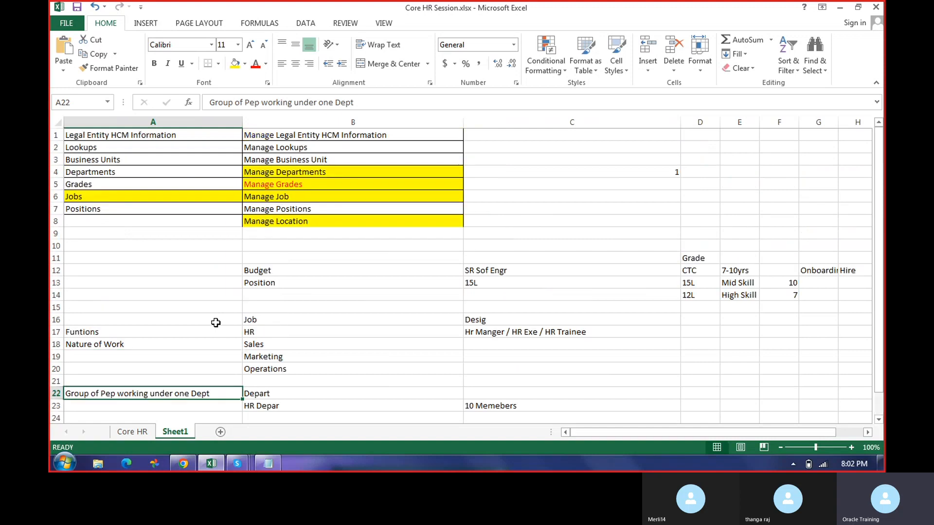
pyautogui.scroll(-1, 211, 318)
pyautogui.moveTo(96, 287); pyautogui.dragTo(625, 415)
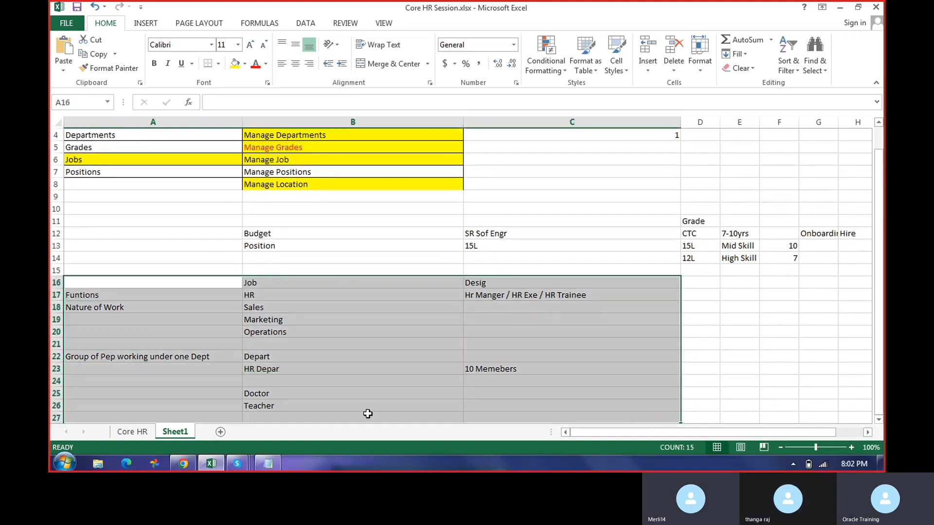
pyautogui.click(367, 395)
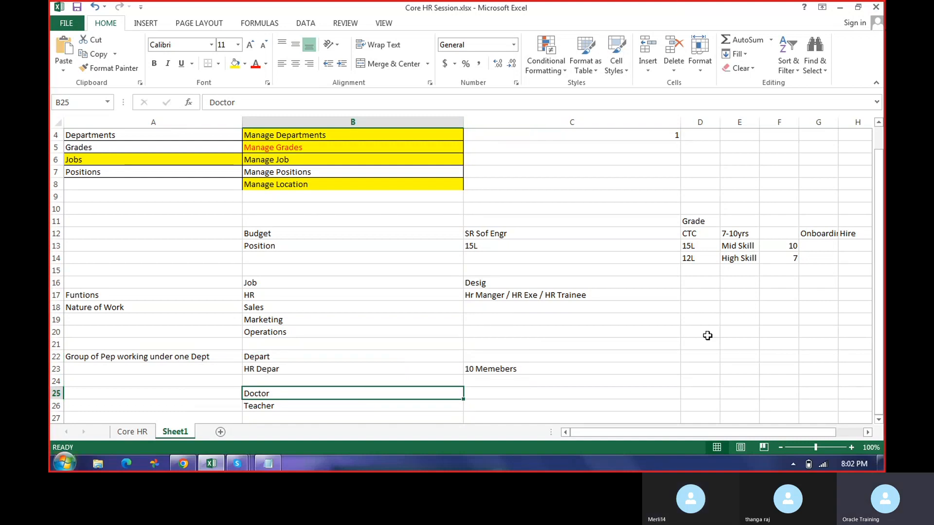
pyautogui.moveTo(102, 296); pyautogui.dragTo(327, 354)
pyautogui.moveTo(107, 282); pyautogui.dragTo(350, 400)
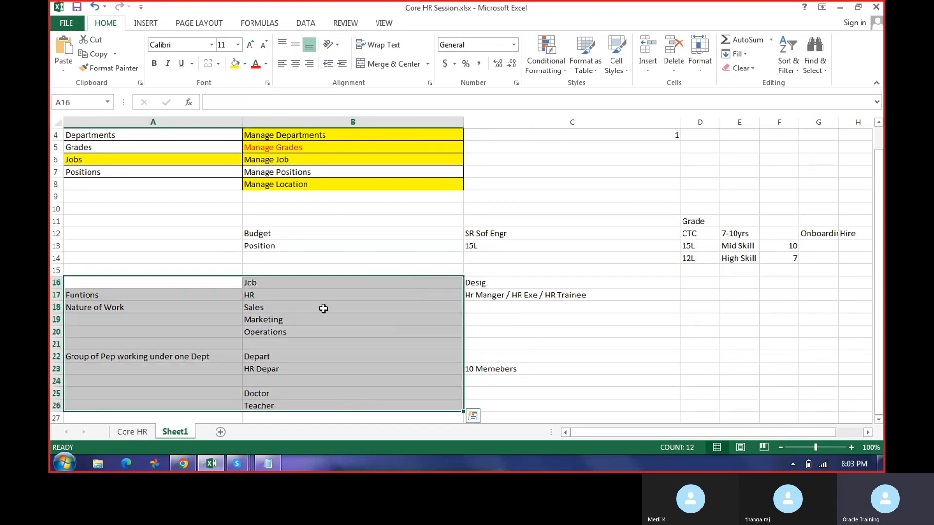
pyautogui.scroll(1, 326, 361)
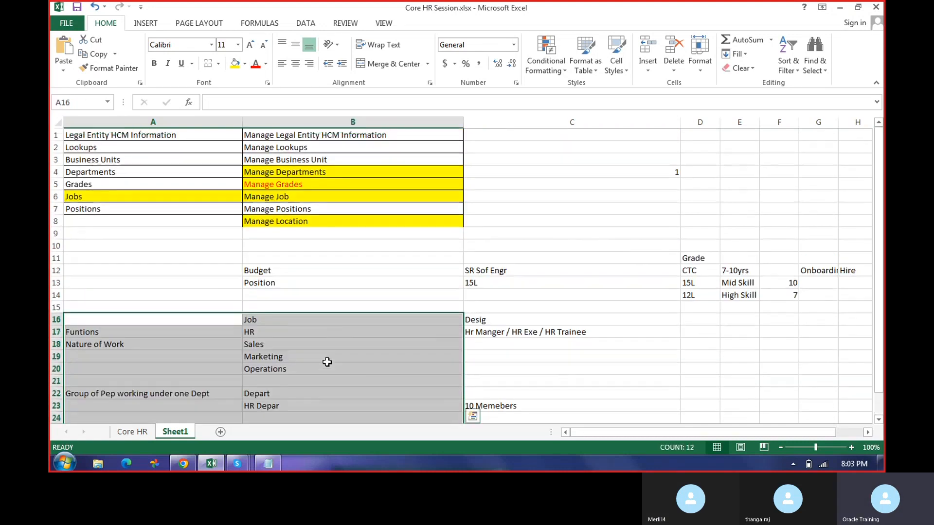
pyautogui.scroll(-3, 335, 363)
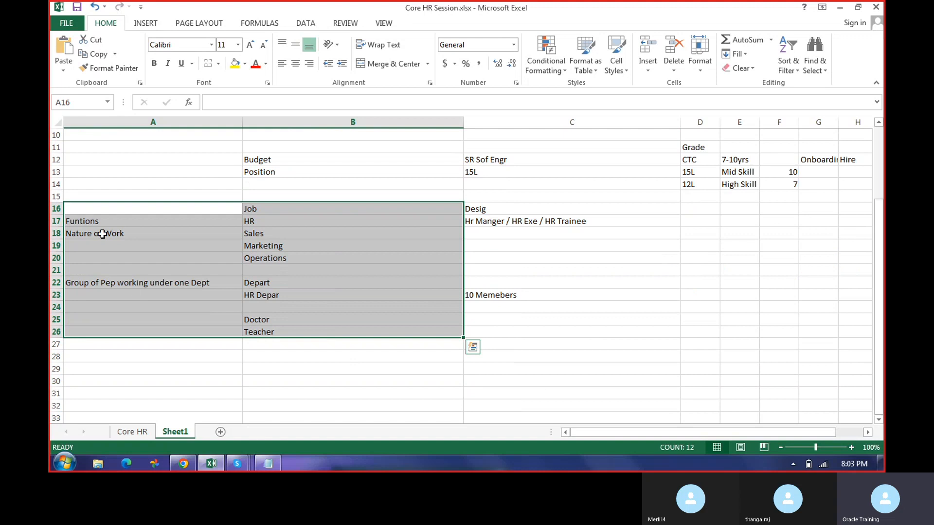
pyautogui.click(103, 232)
pyautogui.scroll(3, 372, 292)
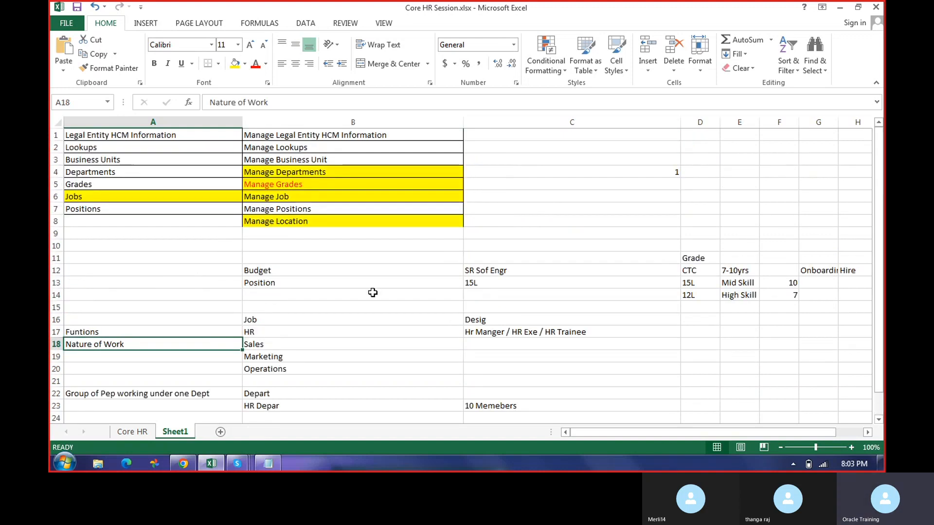
# Relate the Manage Job task to the HR job and its designations, and compare them with the HR department and its members.
pyautogui.click(321, 183)
pyautogui.click(317, 194)
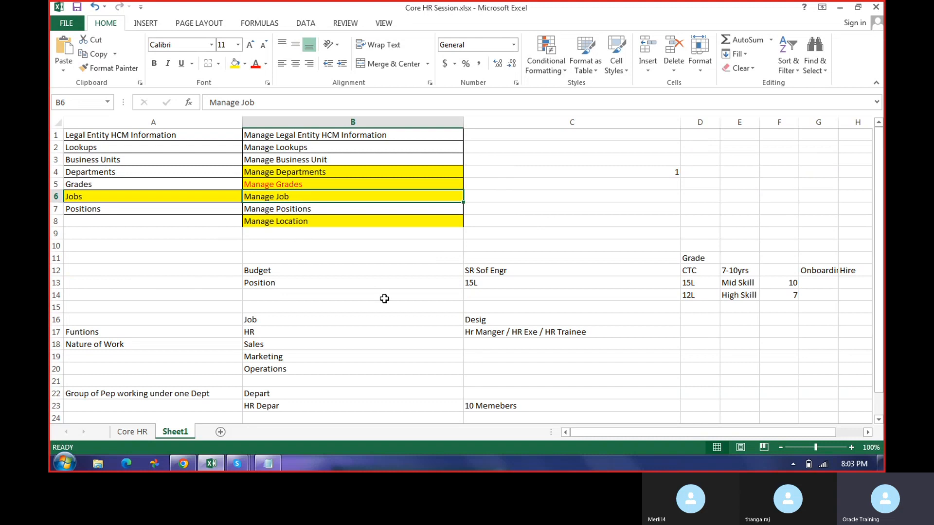
pyautogui.scroll(-2, 384, 299)
pyautogui.click(254, 249)
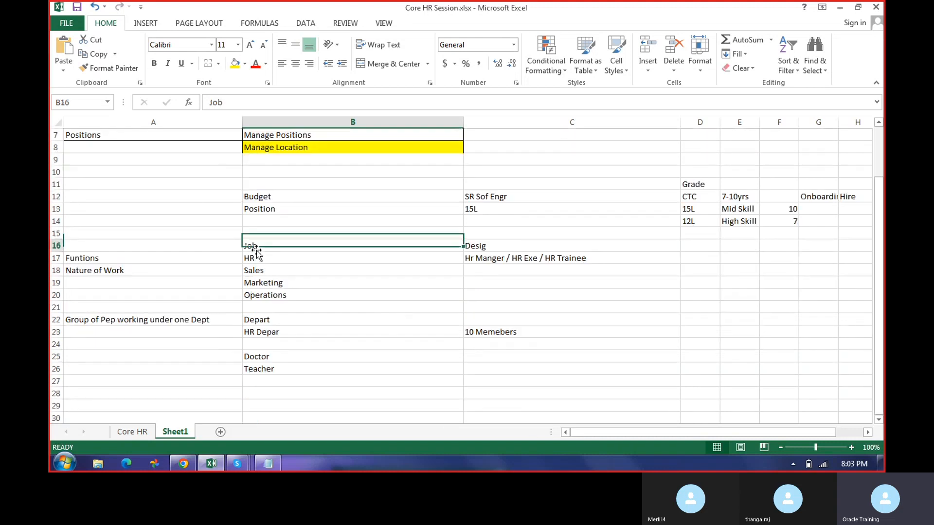
pyautogui.click(251, 259)
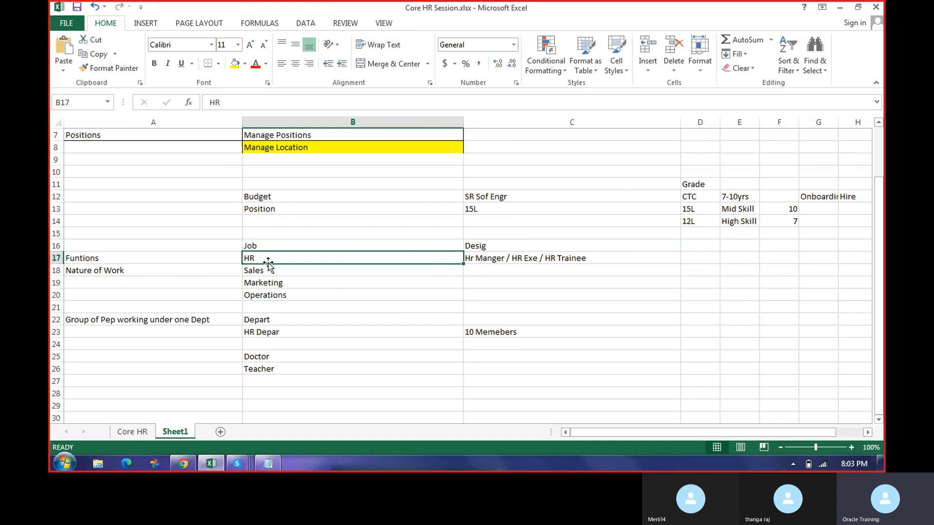
pyautogui.click(468, 256)
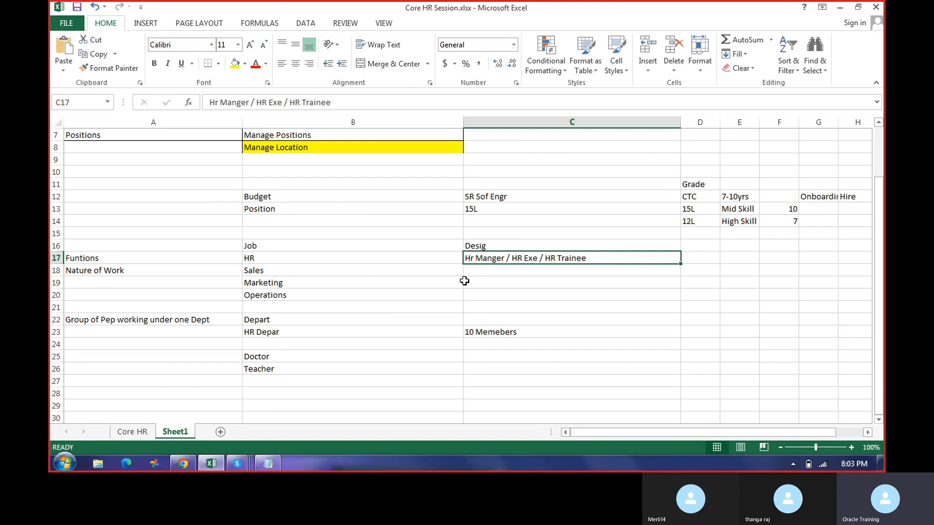
pyautogui.click(286, 321)
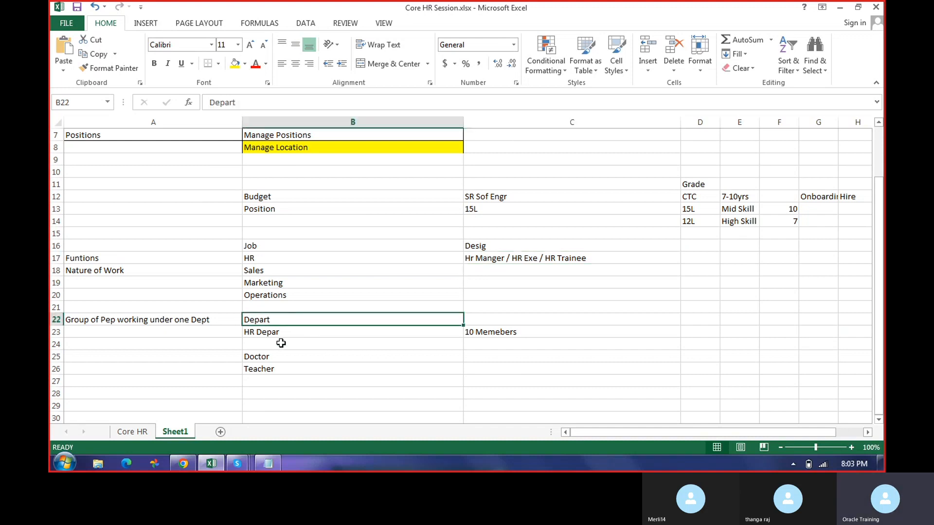
pyautogui.click(291, 334)
pyautogui.click(493, 331)
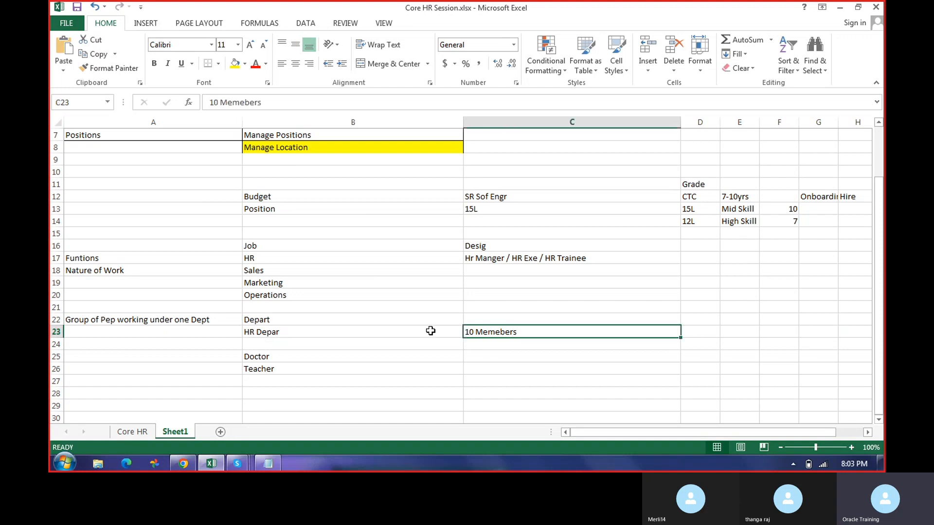
# Review the setup task list in rows 1 to 8 together with the job and department notes beneath it.
pyautogui.scroll(2, 312, 309)
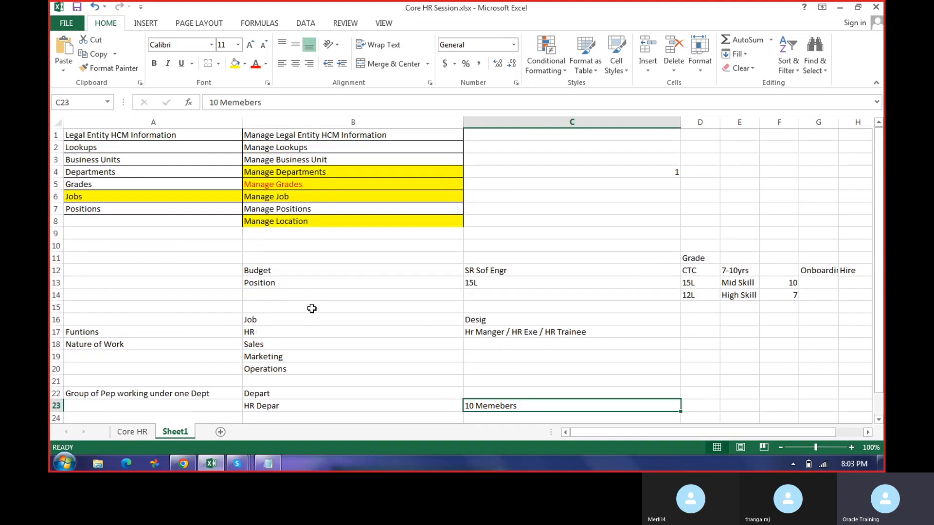
pyautogui.scroll(-4, 350, 386)
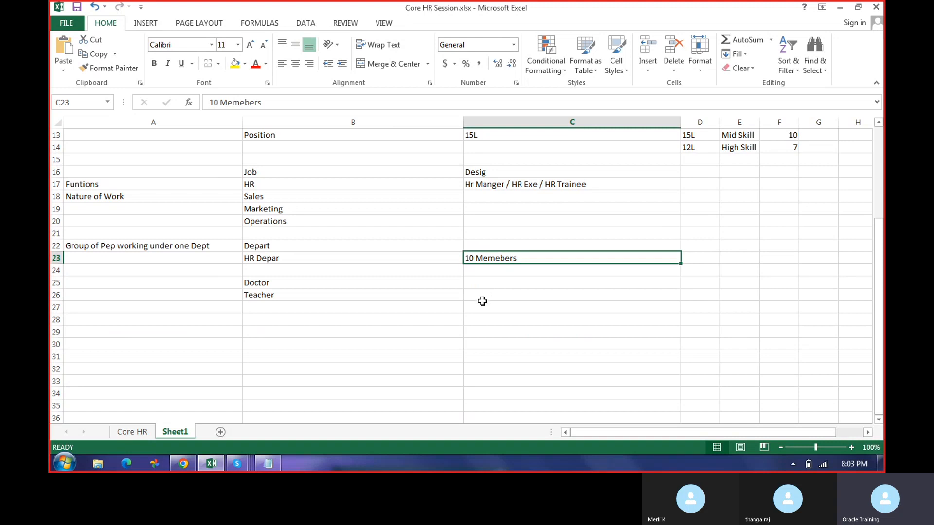
pyautogui.scroll(4, 482, 301)
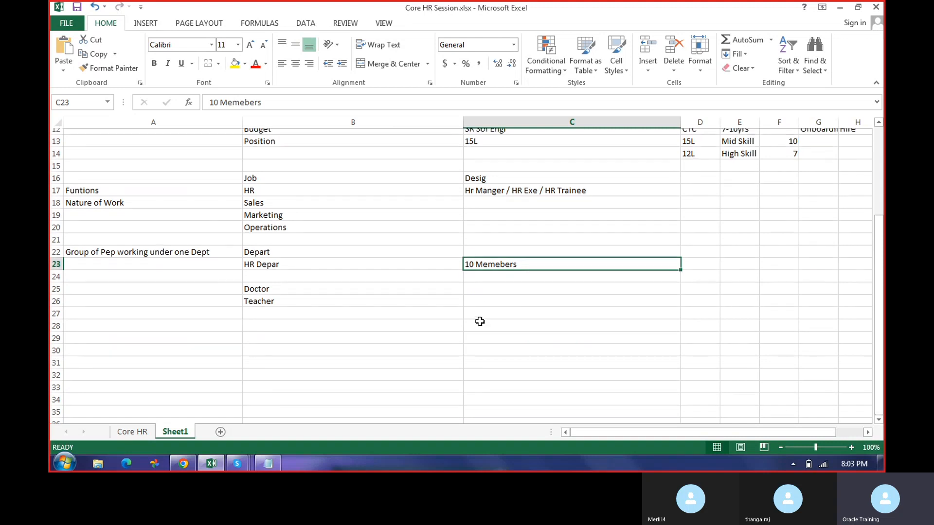
pyautogui.scroll(-1, 480, 357)
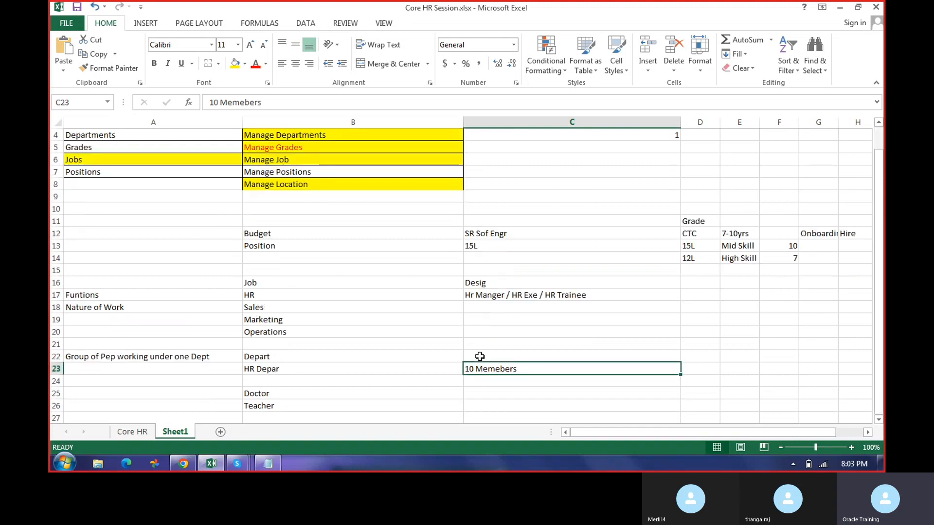
pyautogui.scroll(-2, 479, 356)
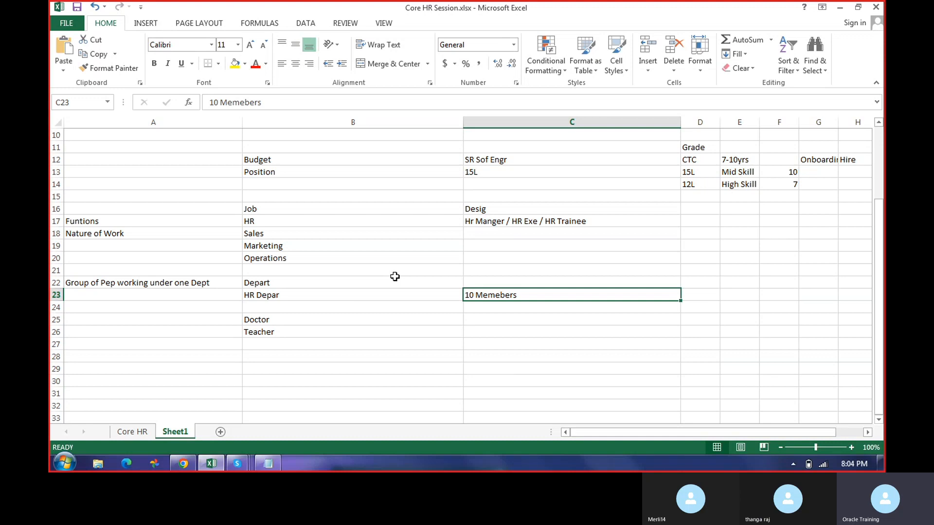
pyautogui.scroll(3, 398, 278)
pyautogui.scroll(-7, 431, 350)
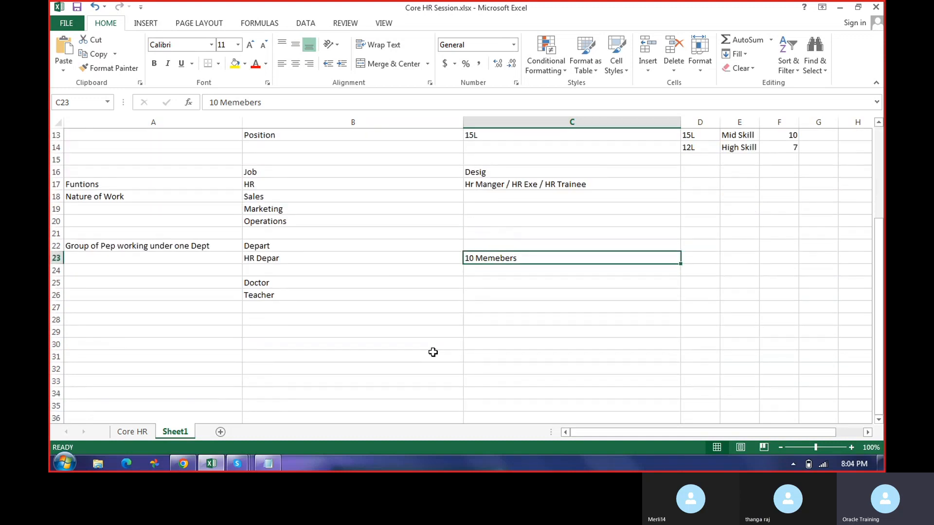
pyautogui.scroll(3, 433, 352)
pyautogui.scroll(4, 432, 352)
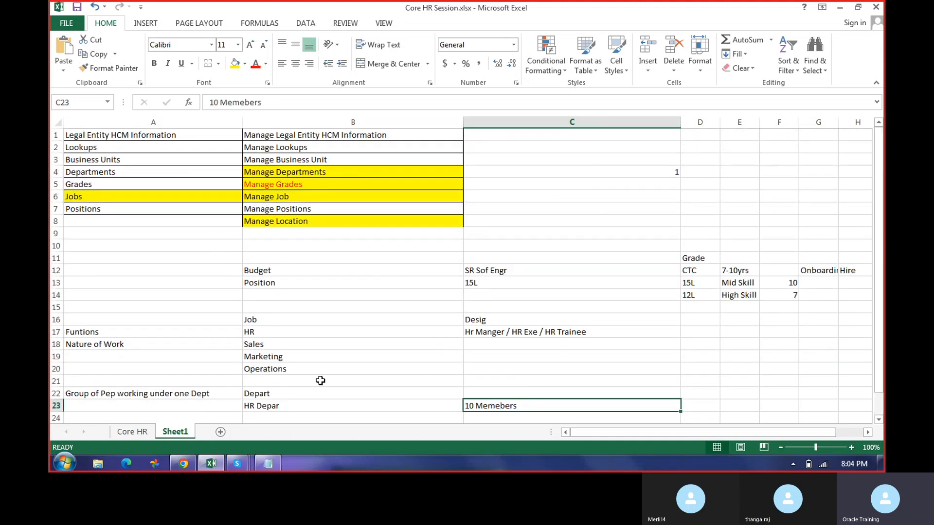
pyautogui.scroll(-3, 397, 349)
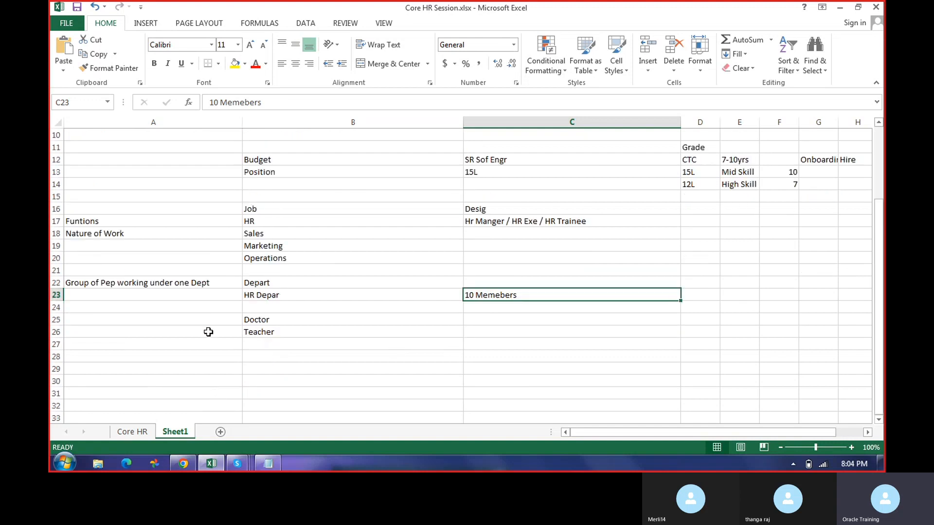
# Compare the Teacher example in B26 with the HR department and its members in row 23.
pyautogui.click(269, 332)
pyautogui.scroll(2, 345, 352)
pyautogui.scroll(1, 344, 353)
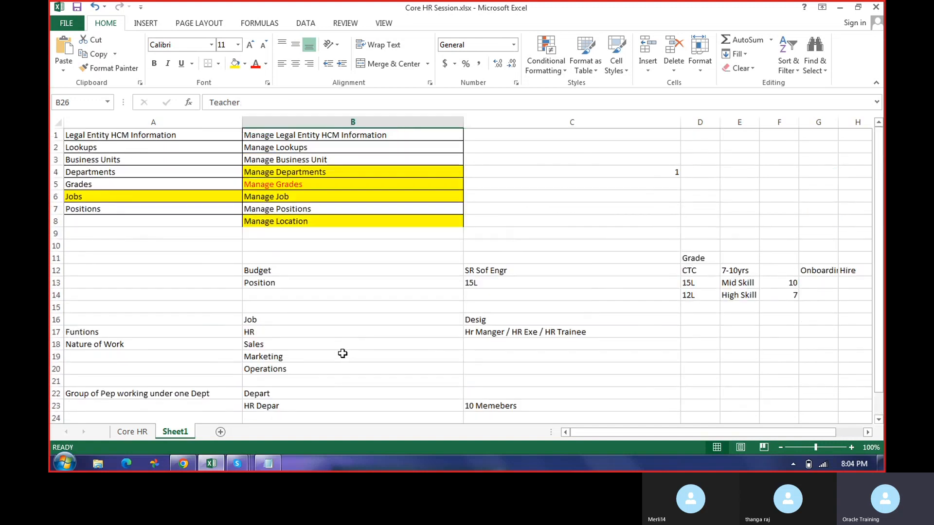
pyautogui.scroll(-3, 434, 351)
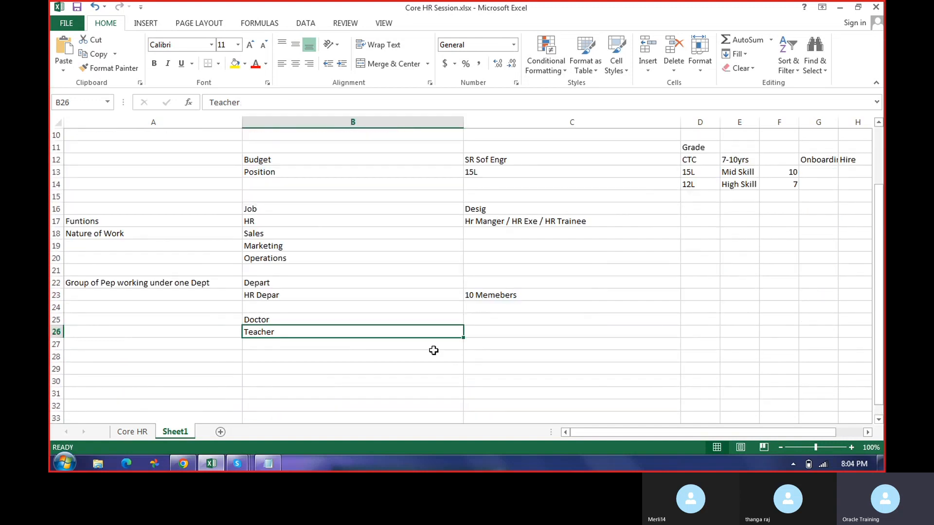
pyautogui.click(532, 296)
pyautogui.click(333, 296)
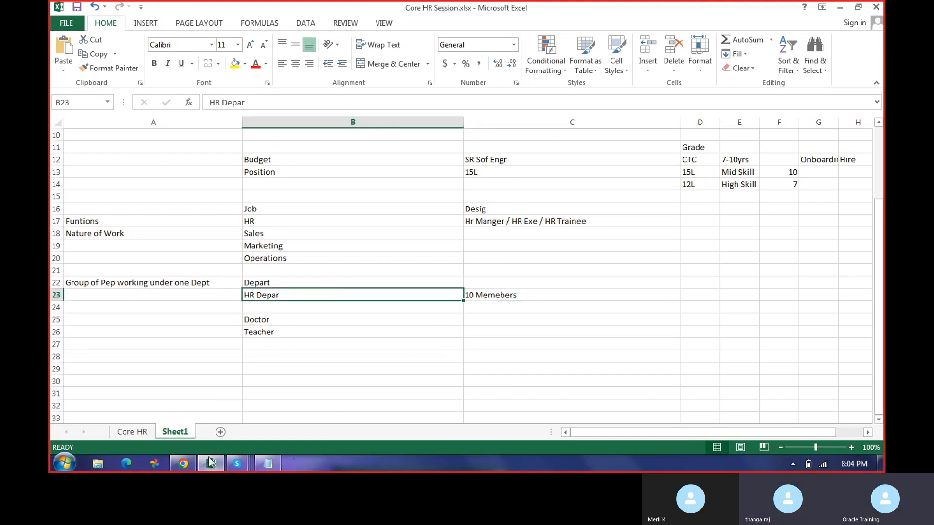
pyautogui.click(183, 465)
pyautogui.click(213, 465)
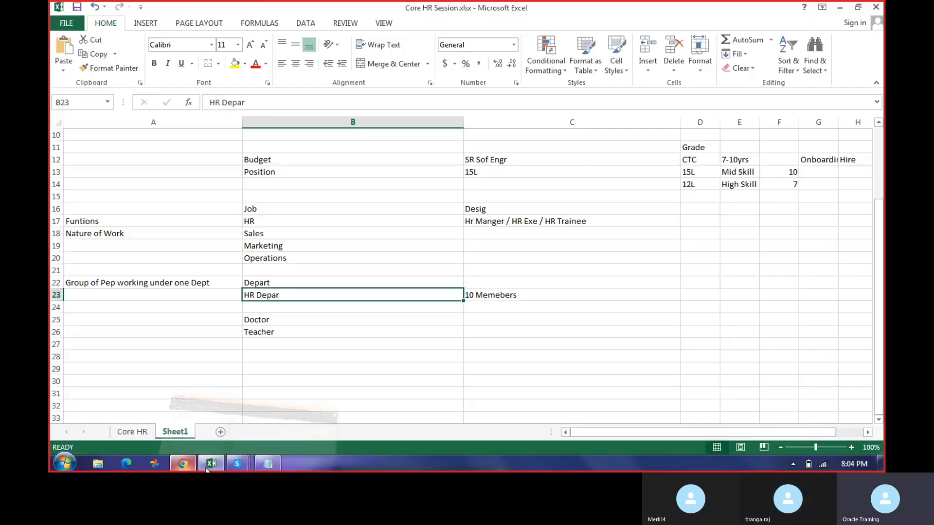
pyautogui.click(217, 467)
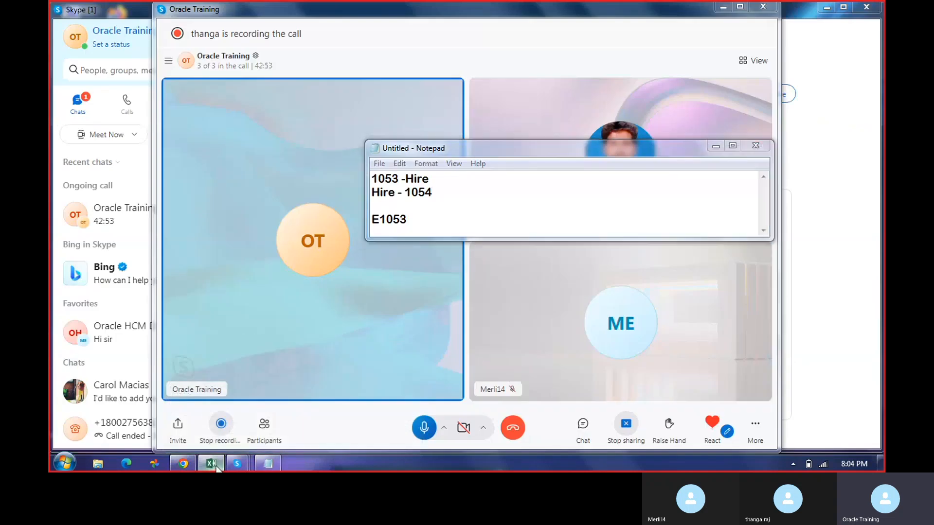
pyautogui.click(217, 468)
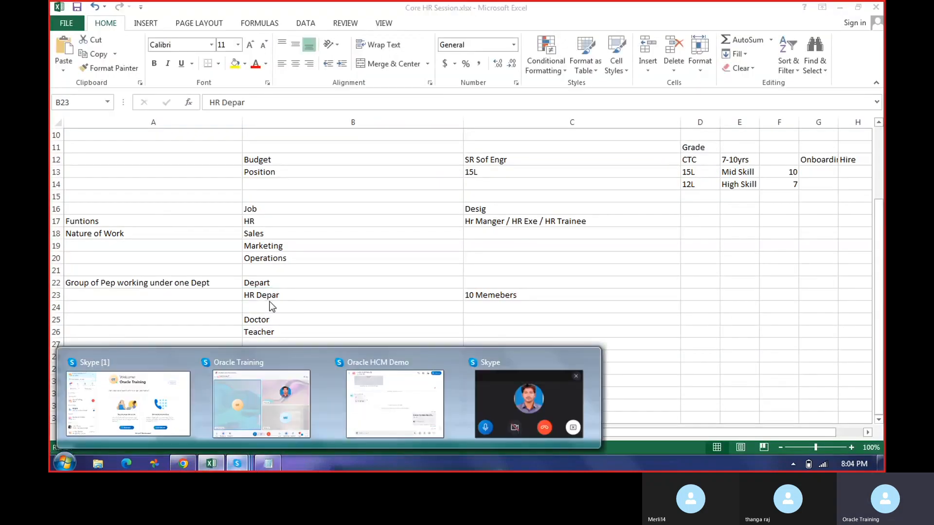
# Relate the department description in A22 to the Manage Departments, Manage Grades and Manage Job tasks in B4:B6.
pyautogui.click(156, 283)
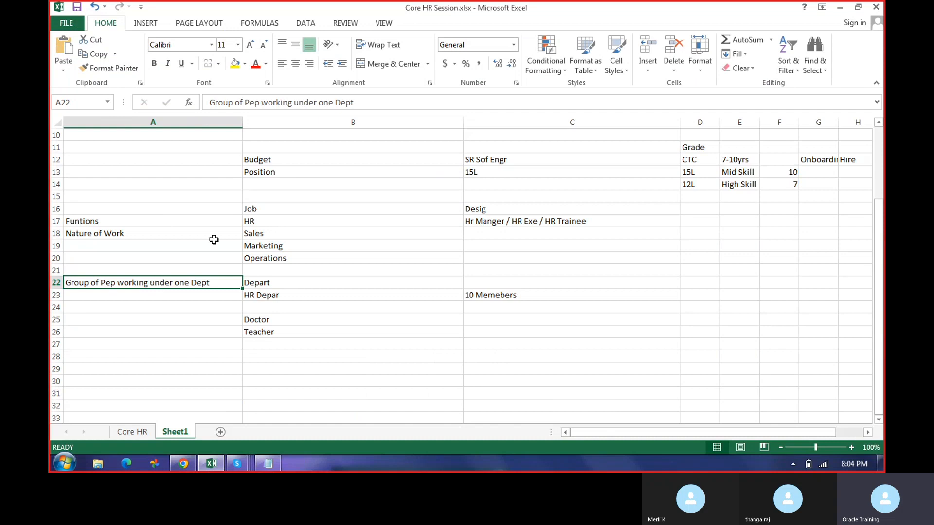
pyautogui.scroll(4, 400, 267)
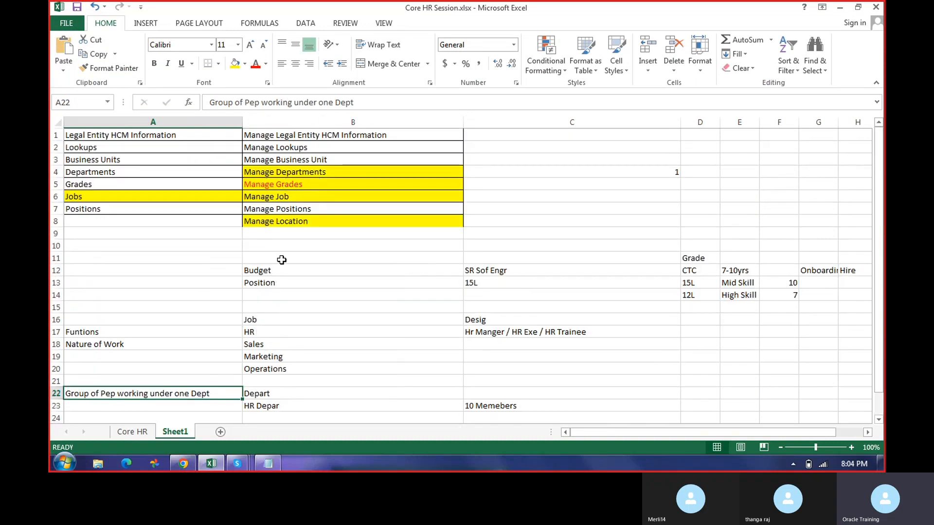
pyautogui.click(286, 194)
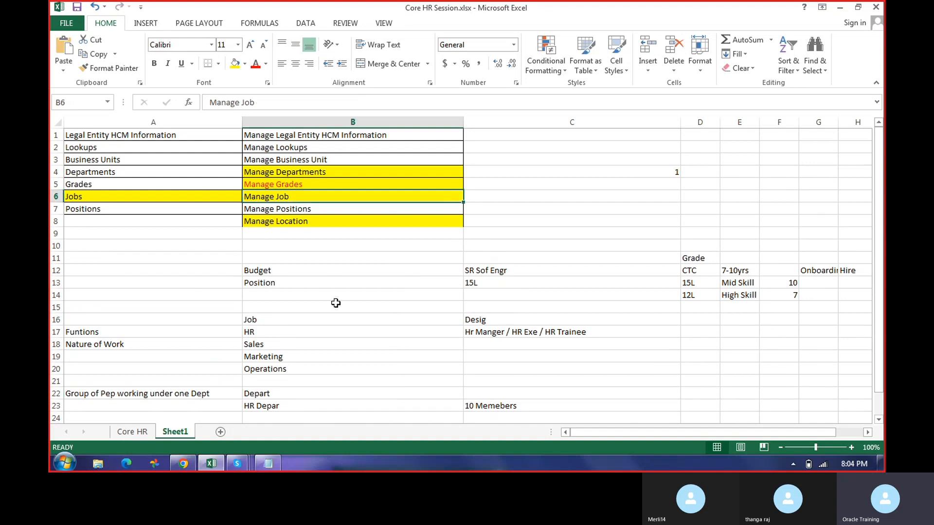
pyautogui.click(304, 184)
pyautogui.moveTo(262, 171); pyautogui.dragTo(283, 205)
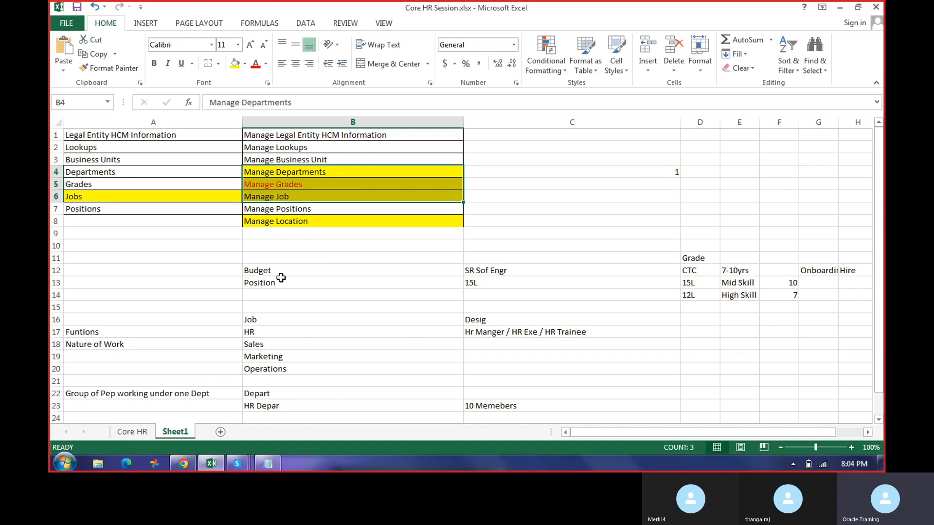
# Point out the Manage Location task in B8 and the Doctor example in B25.
pyautogui.scroll(-2, 281, 278)
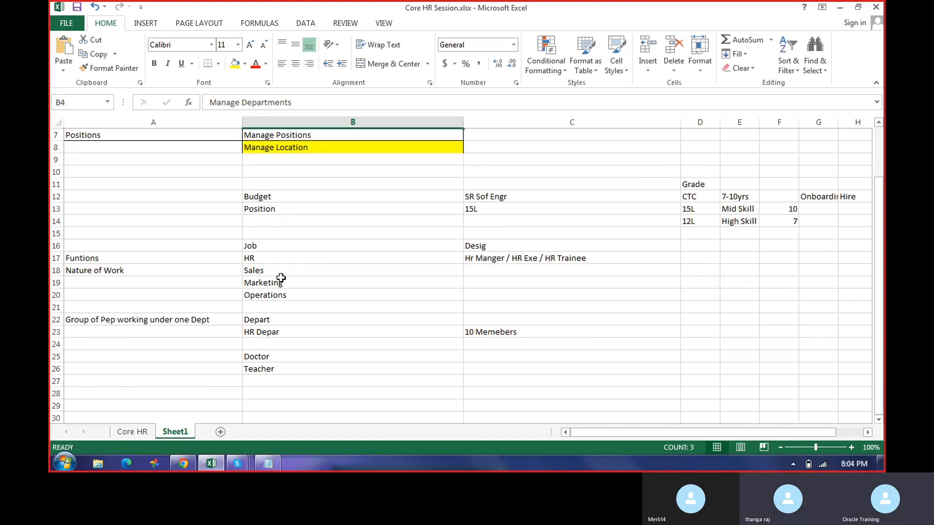
pyautogui.scroll(2, 281, 278)
pyautogui.click(293, 225)
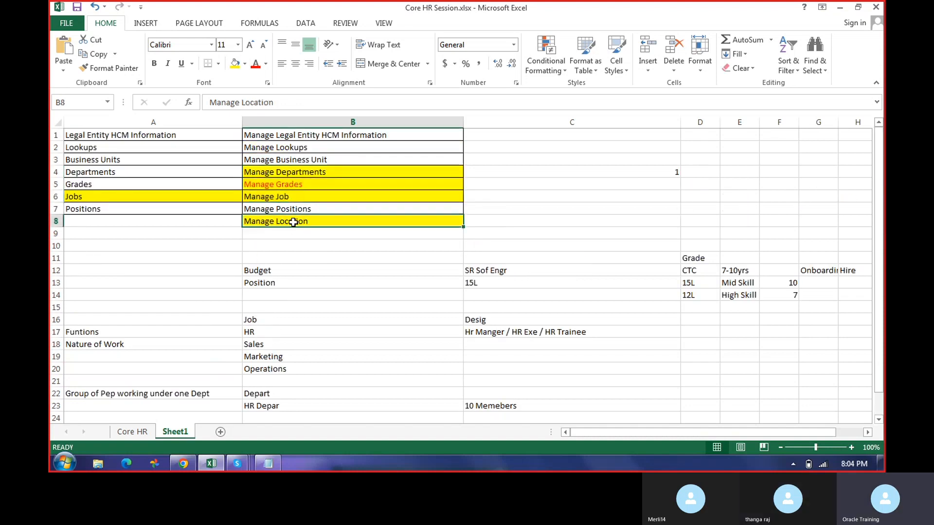
pyautogui.scroll(-3, 428, 358)
pyautogui.click(281, 319)
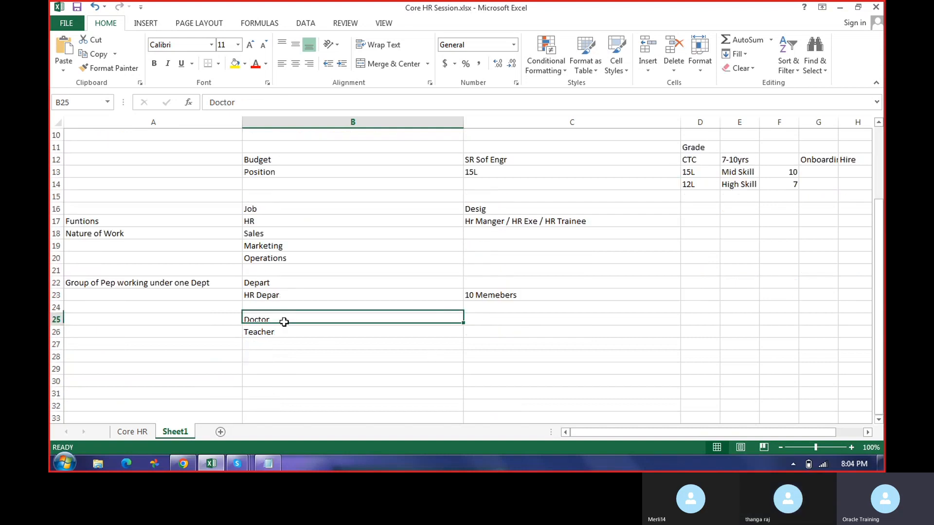
pyautogui.scroll(3, 334, 327)
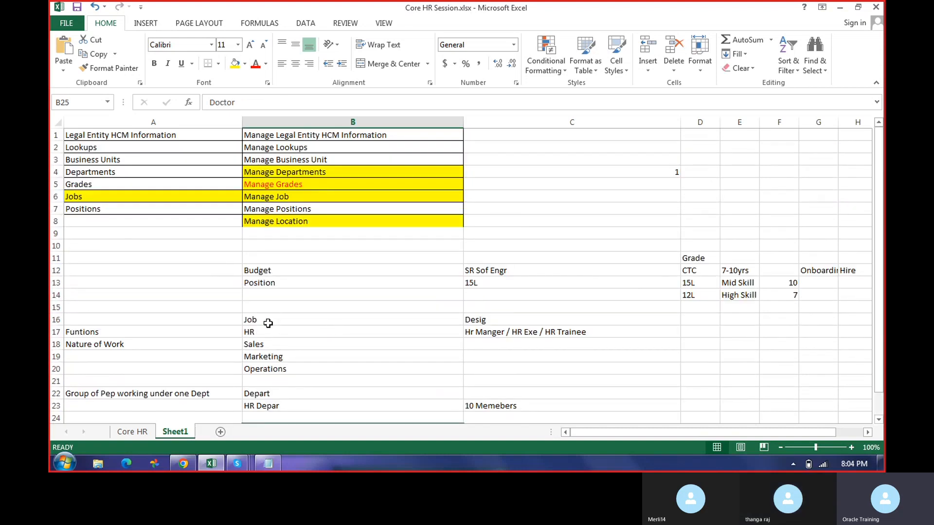
# Highlight the department notes in A21:B27, singling out the Doctor example, the HR department and the department description.
pyautogui.scroll(-2, 268, 324)
pyautogui.moveTo(169, 311); pyautogui.dragTo(331, 382)
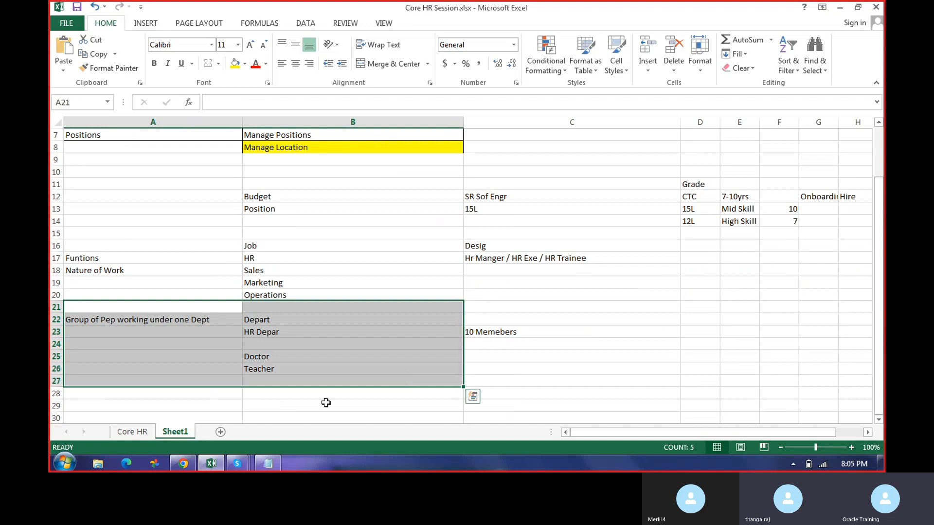
pyautogui.click(288, 354)
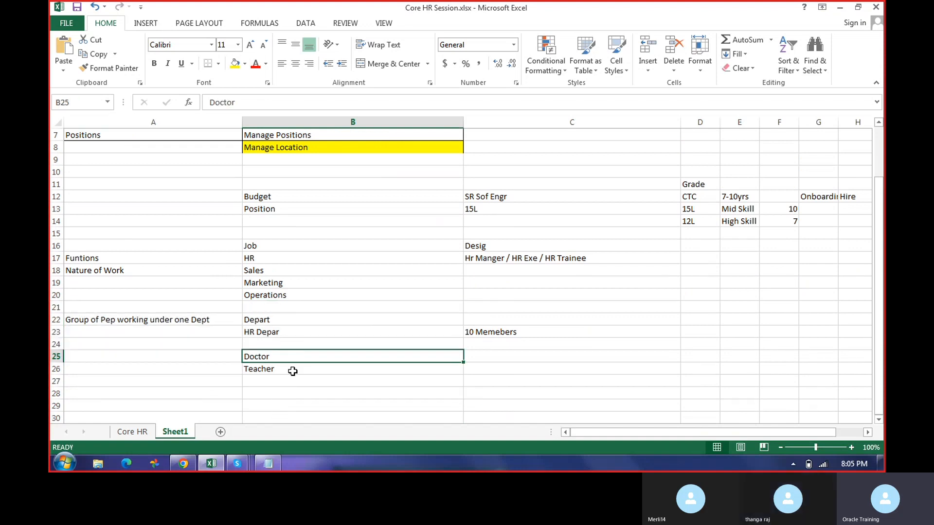
pyautogui.click(298, 329)
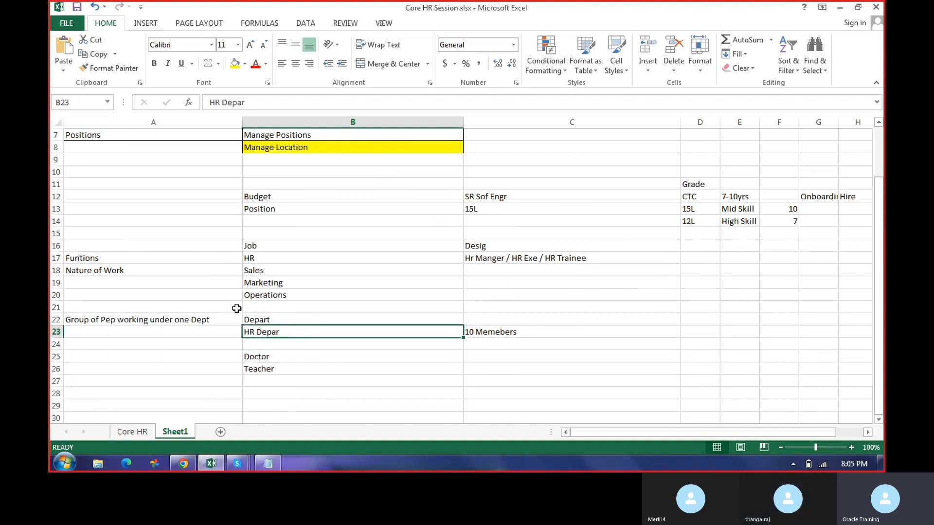
pyautogui.click(227, 318)
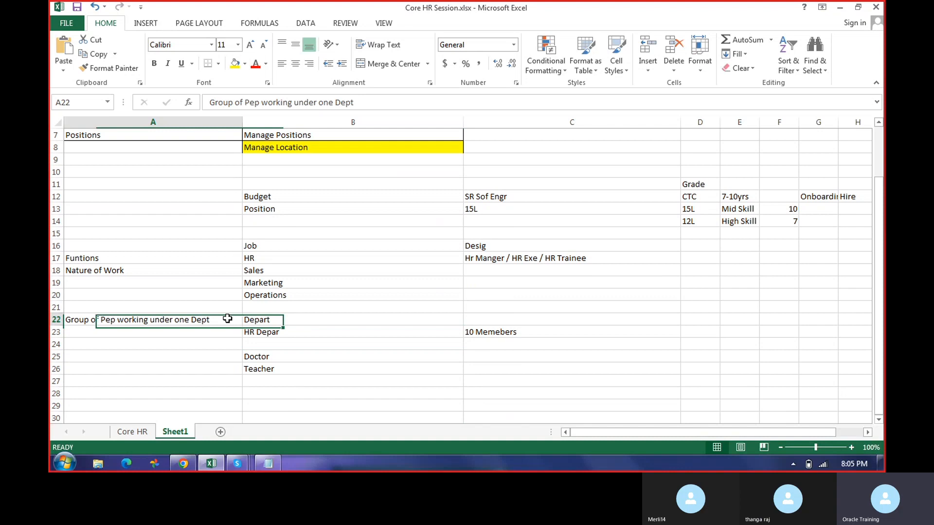
# Highlight the job list in B16:B20 and extend the highlight to the designations in column C.
pyautogui.click(262, 281)
pyautogui.moveTo(266, 245); pyautogui.dragTo(270, 296)
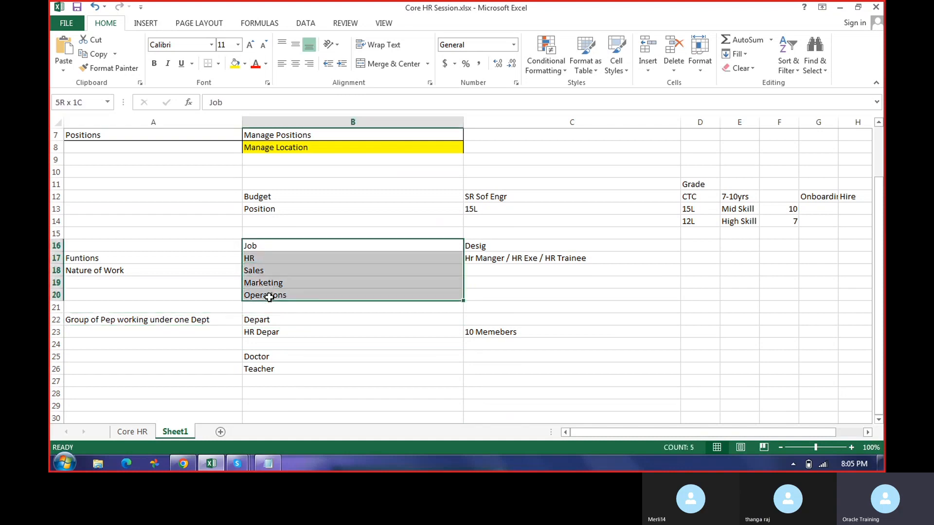
pyautogui.moveTo(504, 248); pyautogui.dragTo(295, 291)
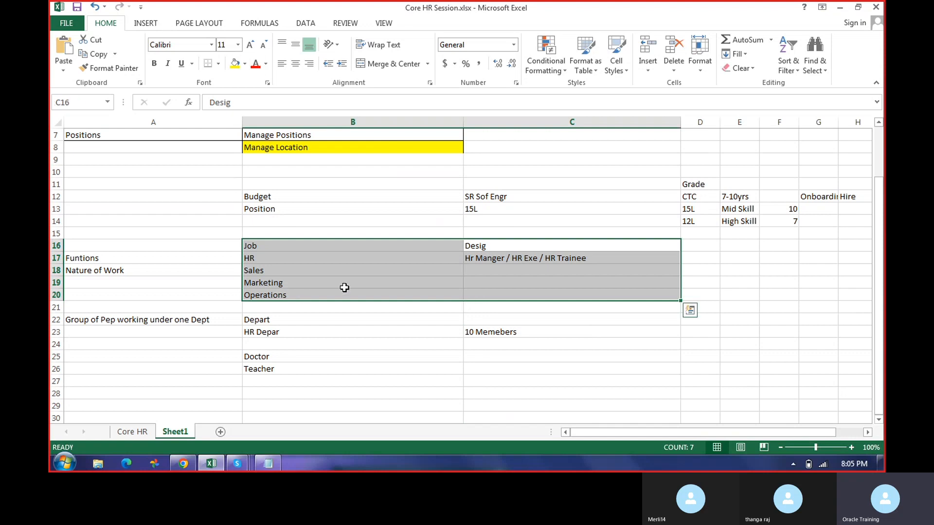
# Highlight the Funtions and Nature of Work labels with their jobs in A17:B18, and switch to the Core HR sheet.
pyautogui.scroll(2, 534, 287)
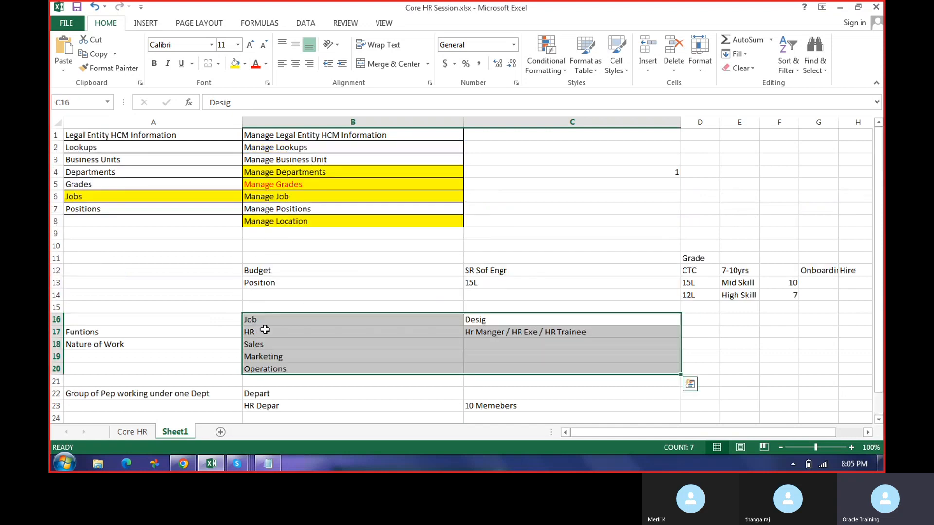
pyautogui.scroll(-3, 264, 330)
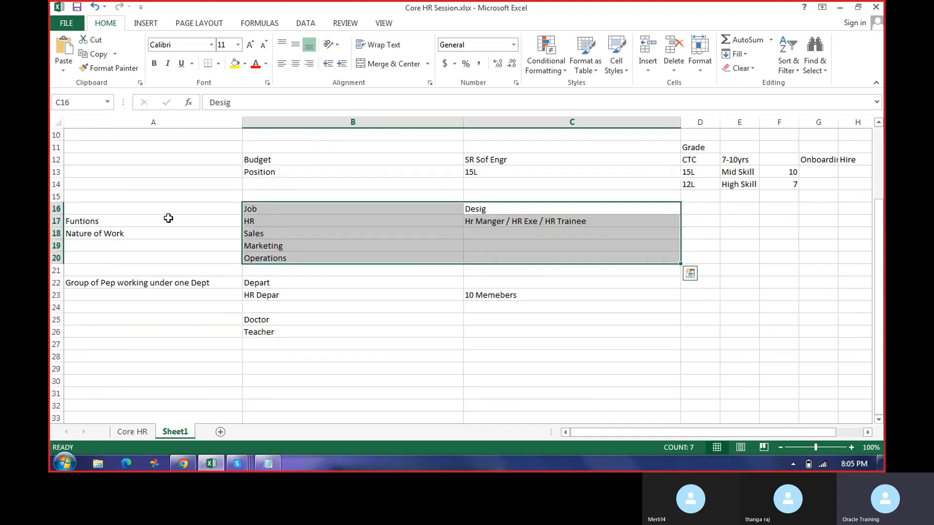
pyautogui.moveTo(170, 216); pyautogui.dragTo(306, 238)
pyautogui.scroll(3, 357, 350)
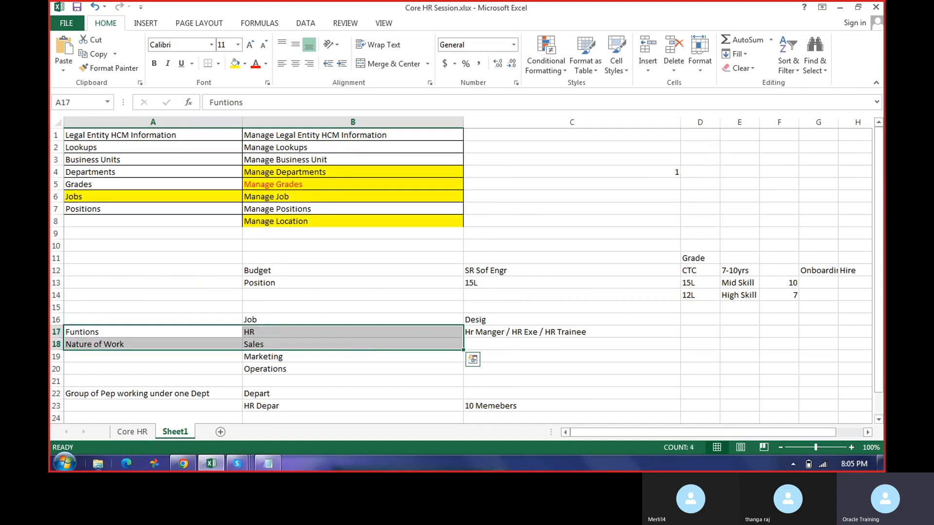
pyautogui.click(132, 432)
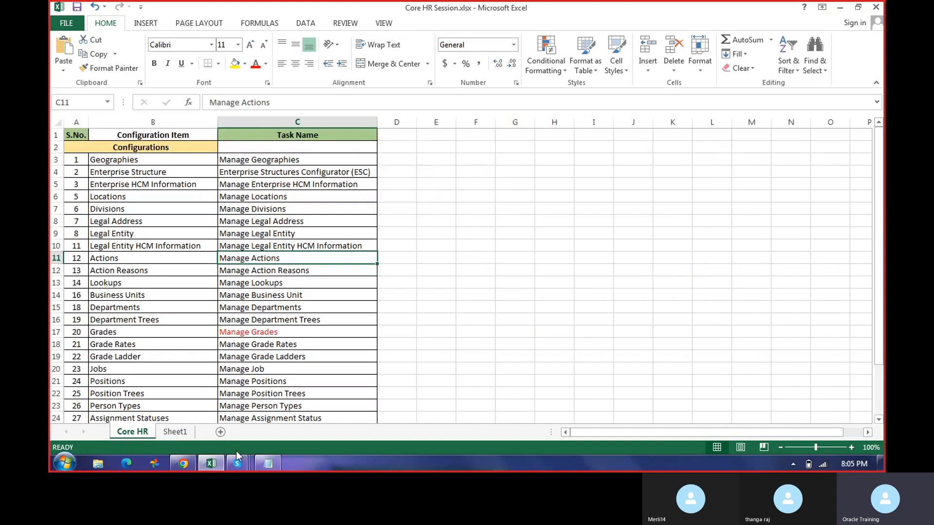
# Switch to Sheet1 of the workbook and copy the task name Manage Job from cell B6.
pyautogui.click(183, 462)
pyautogui.click(182, 462)
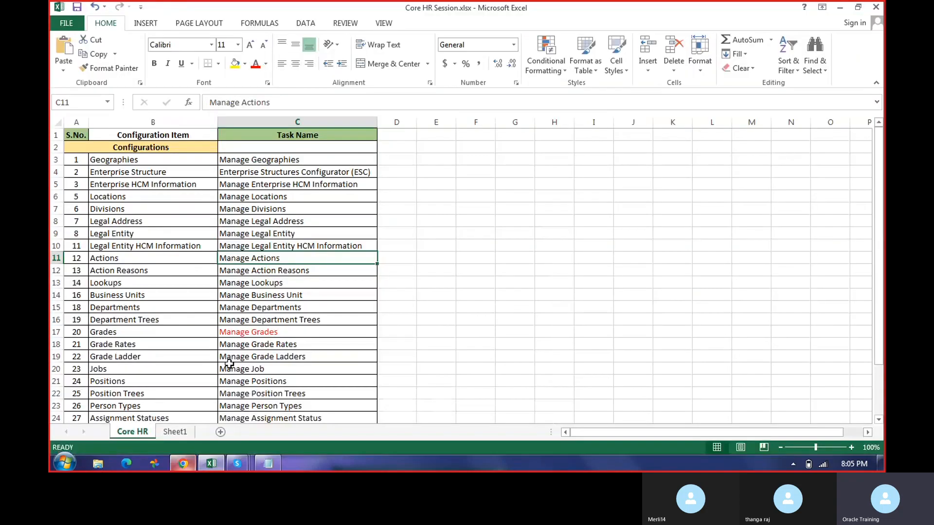
pyautogui.click(175, 431)
pyautogui.click(292, 183)
pyautogui.click(292, 171)
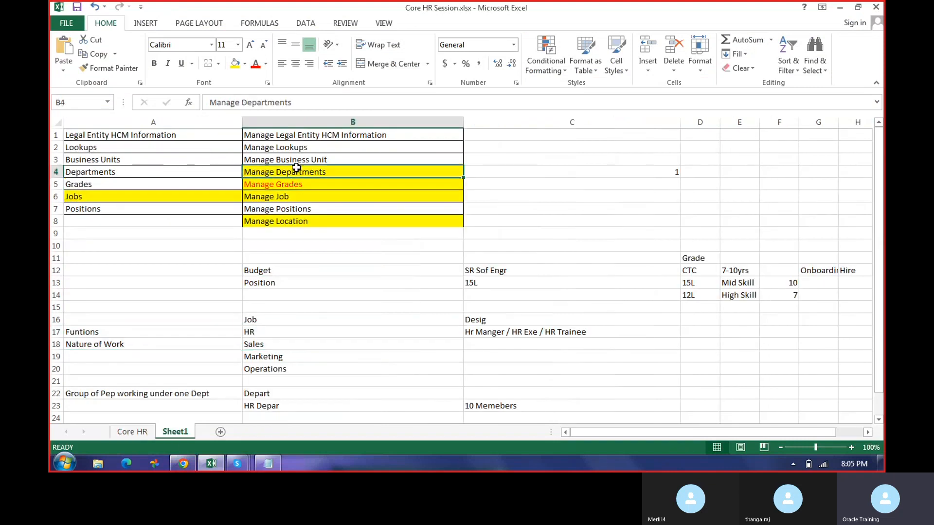
pyautogui.click(281, 197)
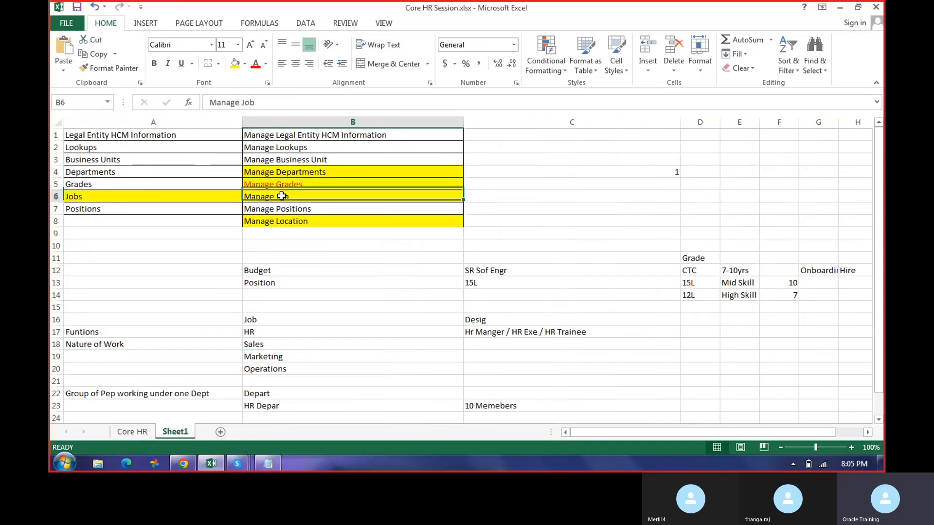
pyautogui.click(121, 194)
pyautogui.click(275, 198)
pyautogui.moveTo(255, 102); pyautogui.dragTo(190, 101)
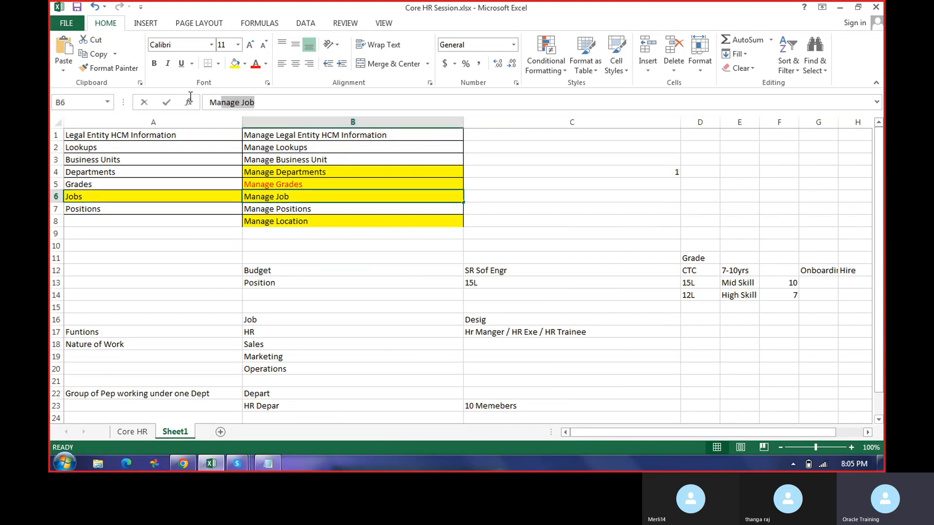
# Switch to Oracle in Chrome, search the setup tasks for Manage Job, and start creating a new job from that task.
pyautogui.click(183, 464)
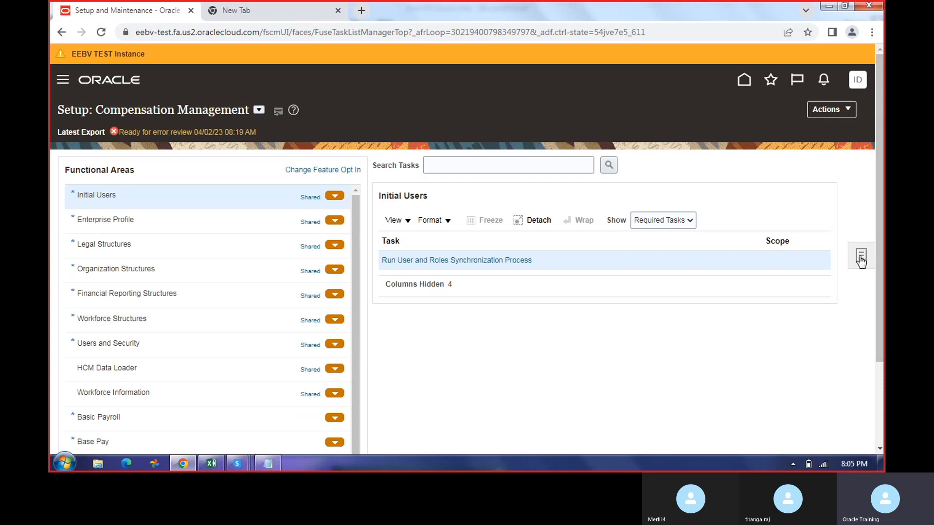
pyautogui.click(862, 256)
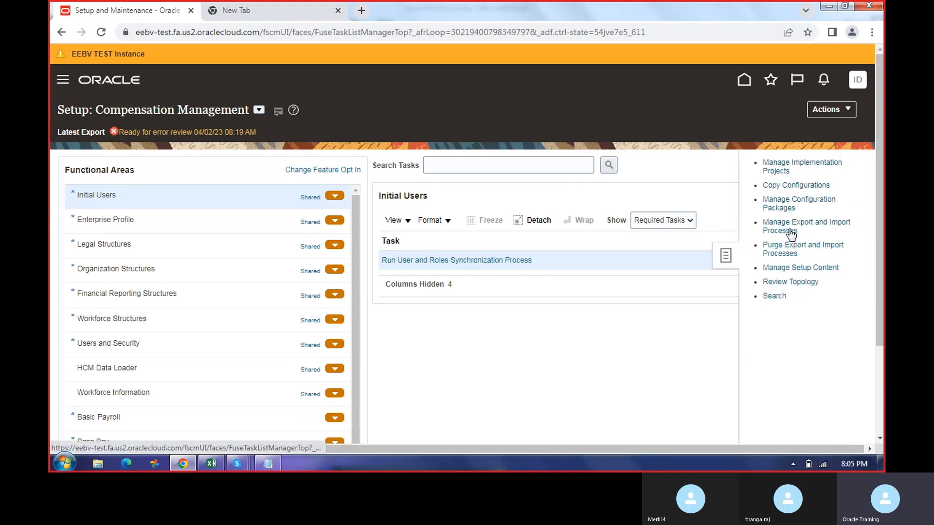
pyautogui.click(769, 295)
pyautogui.click(340, 157)
pyautogui.write('Manage Job')
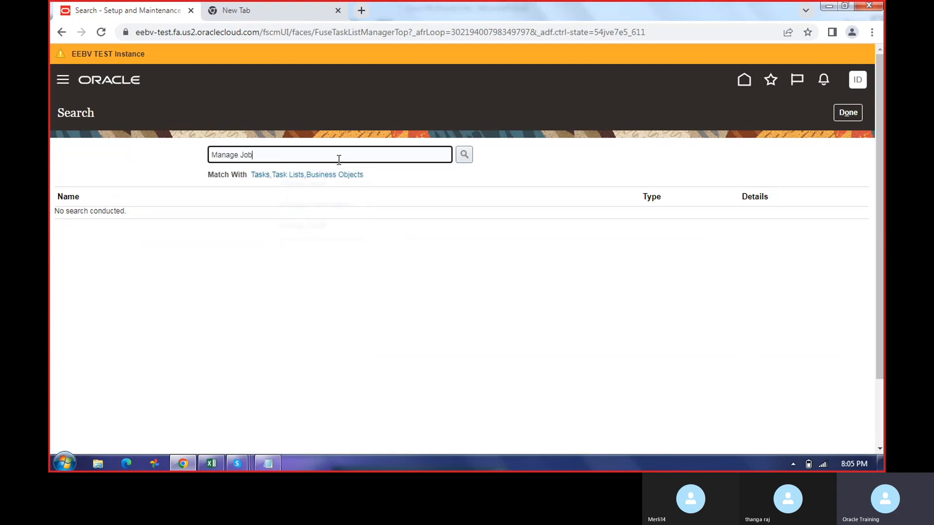
pyautogui.click(463, 154)
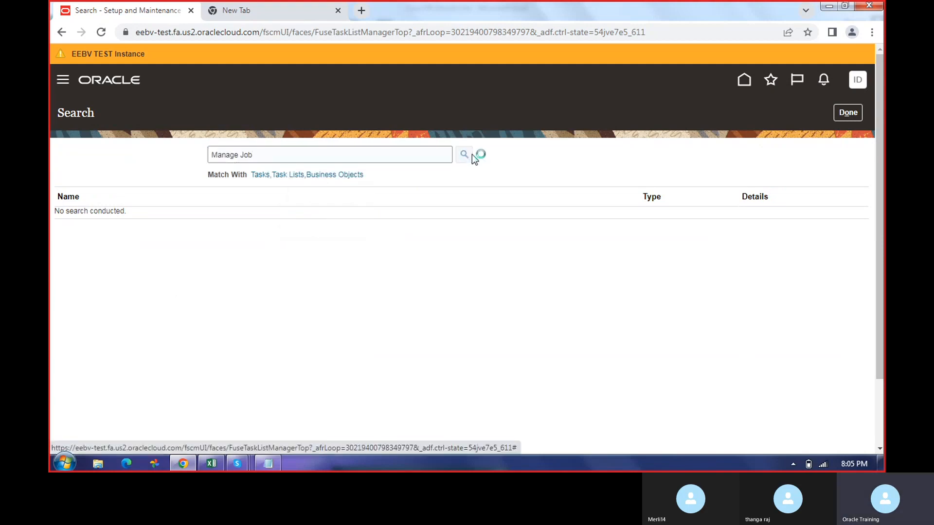
pyautogui.click(78, 216)
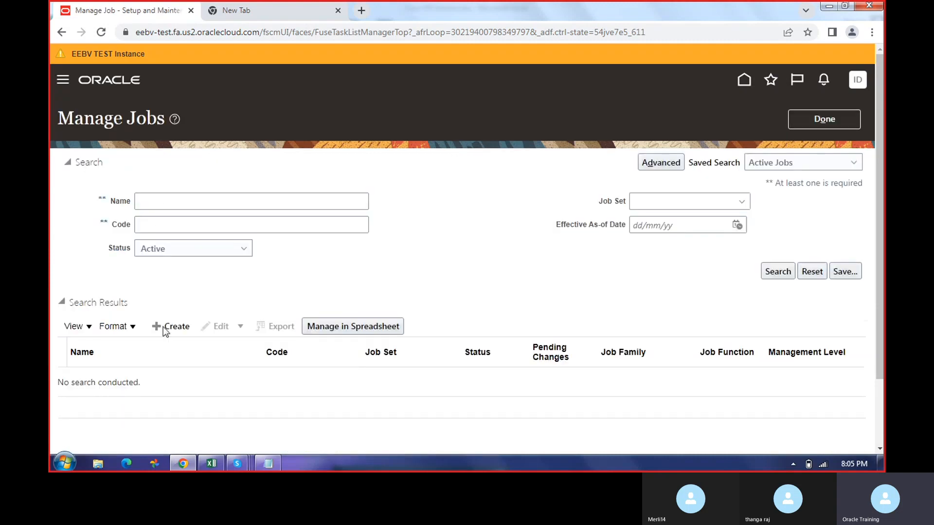
pyautogui.click(165, 331)
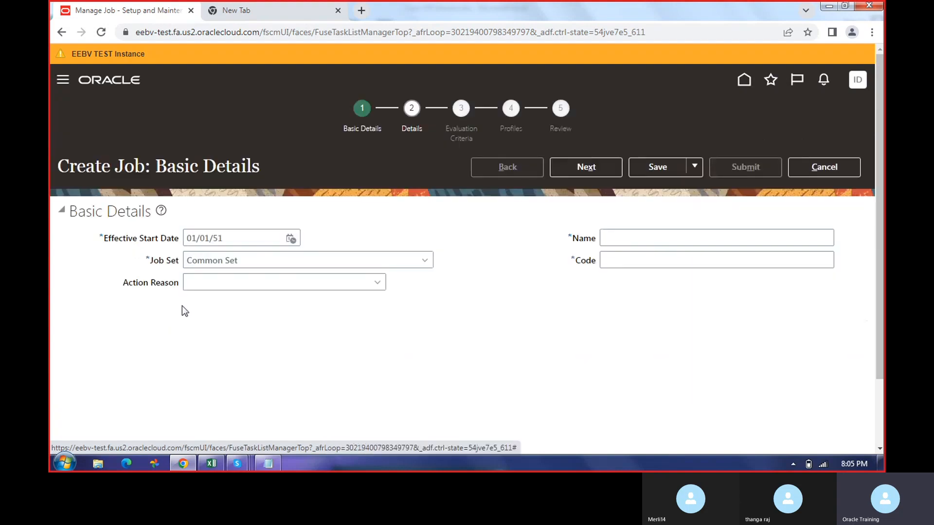
pyautogui.click(653, 236)
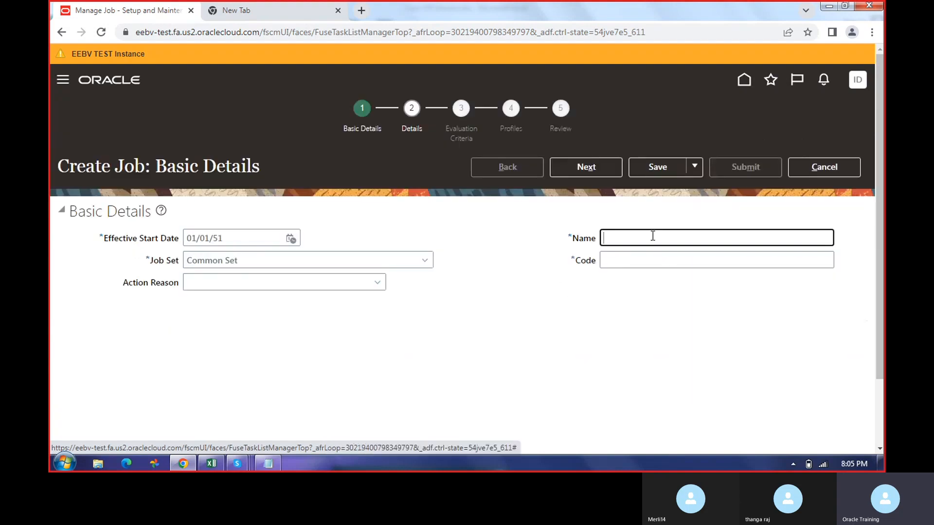
pyautogui.write('Jio H')
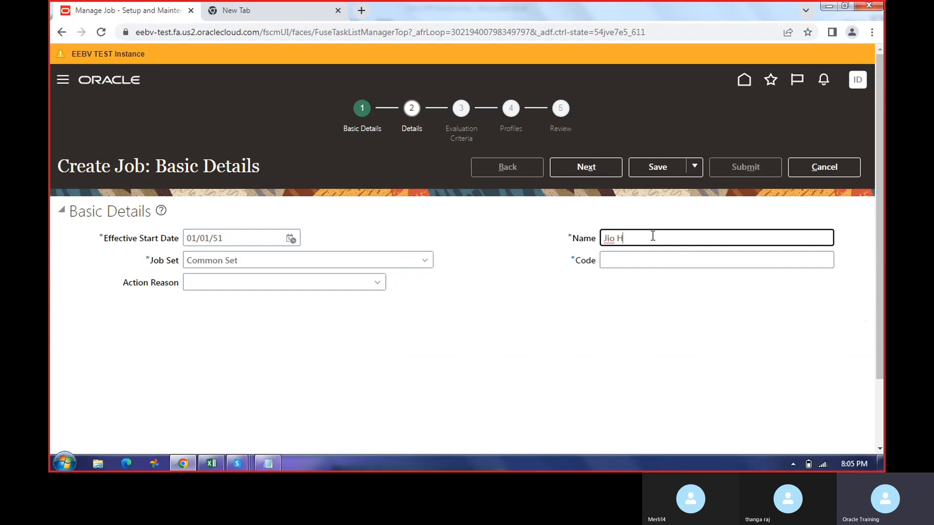
pyautogui.write('R Dept')
pyautogui.press('BackSpace')
pyautogui.press('BackSpace')
pyautogui.press('BackSpace')
pyautogui.press('BackSpace')
pyautogui.press('BackSpace')
pyautogui.press('BackSpace')
pyautogui.press('BackSpace')
pyautogui.press('BackSpace')
pyautogui.press('BackSpace')
pyautogui.press('BackSpace')
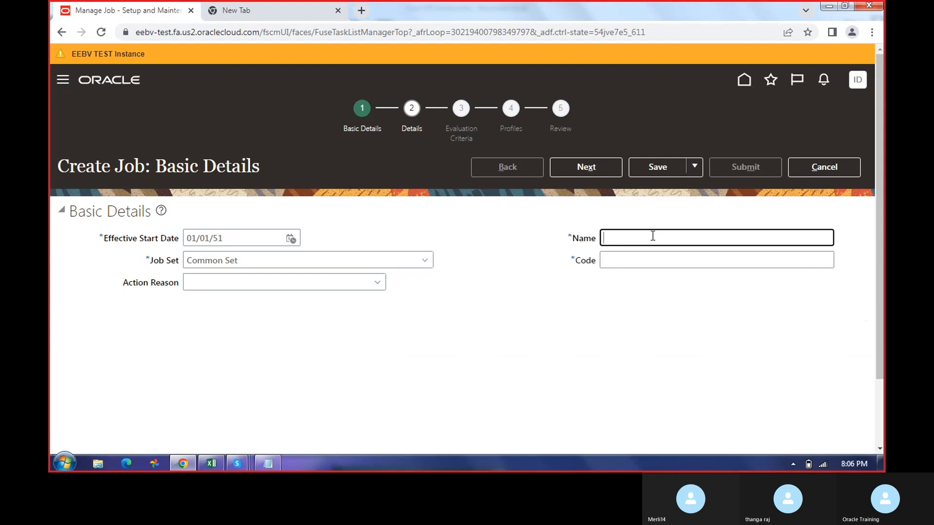
# Name the new job Jio HR with code Jio_HR and advance to the Evaluation Criteria stage.
pyautogui.write('Jio HR')
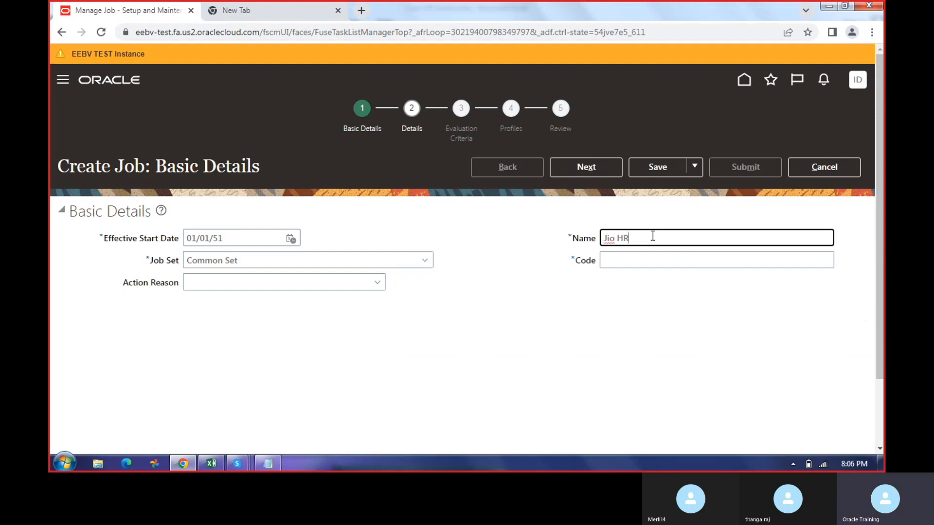
pyautogui.click(611, 259)
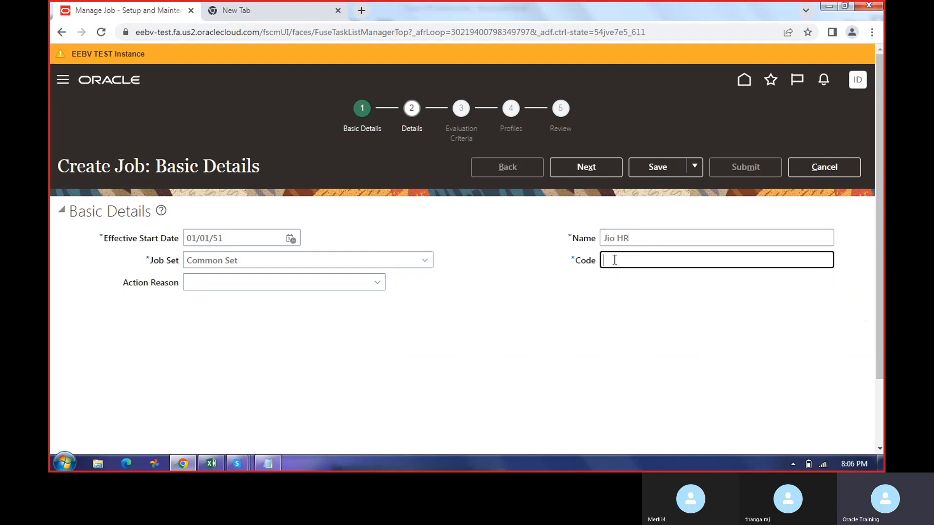
pyautogui.write('Jio HR')
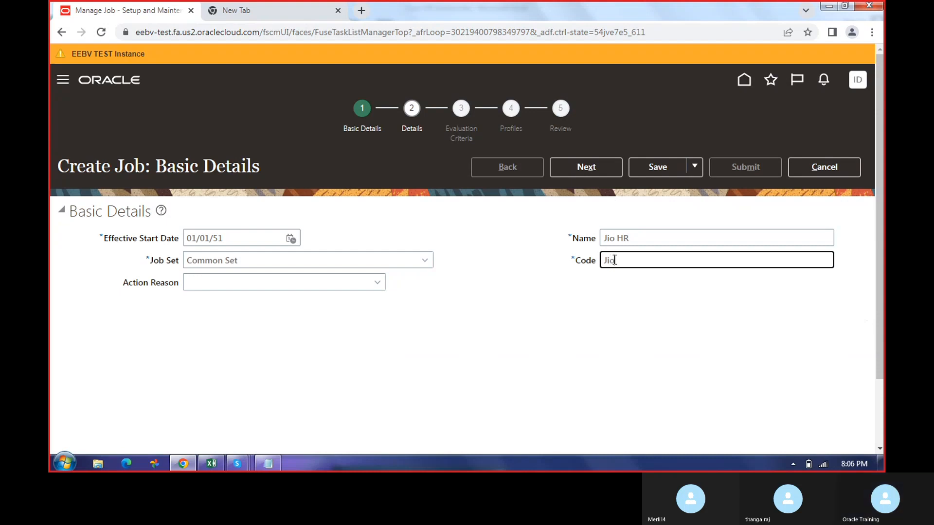
pyautogui.click(603, 166)
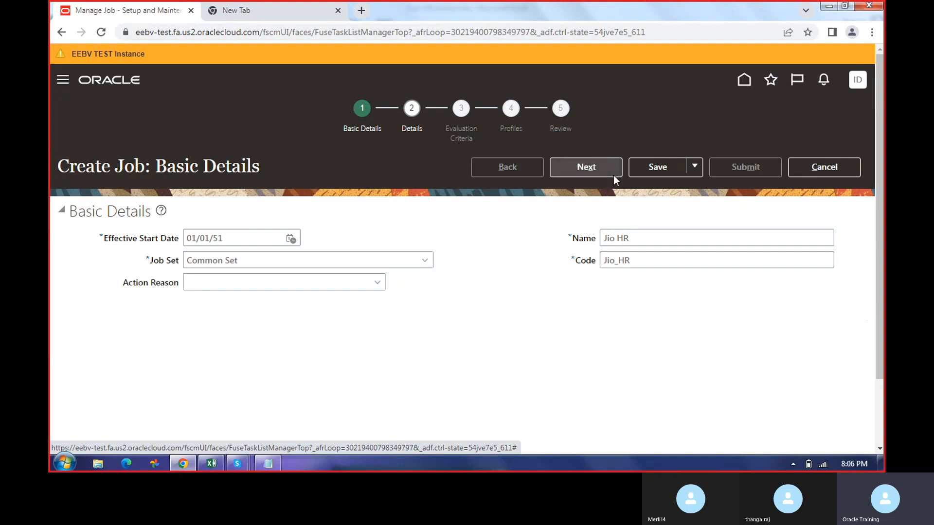
pyautogui.click(597, 168)
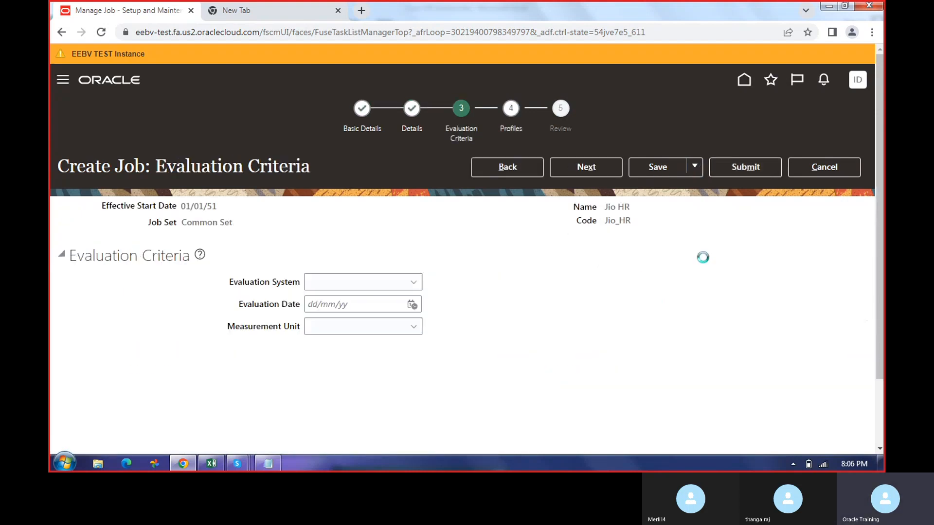
# Submit the new job with the evaluation criteria left blank and return to Manage Jobs.
pyautogui.scroll(-2, 715, 252)
pyautogui.scroll(-1, 673, 206)
pyautogui.scroll(2, 673, 206)
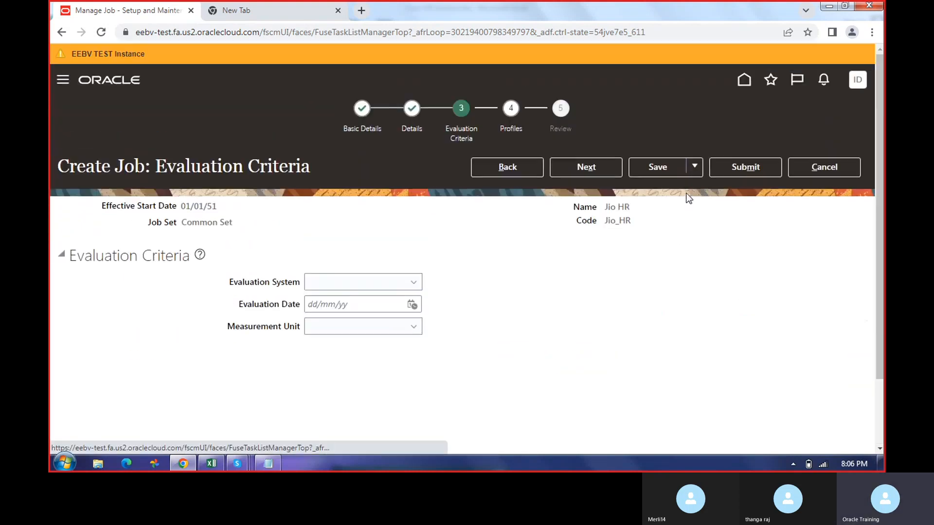
pyautogui.click(733, 170)
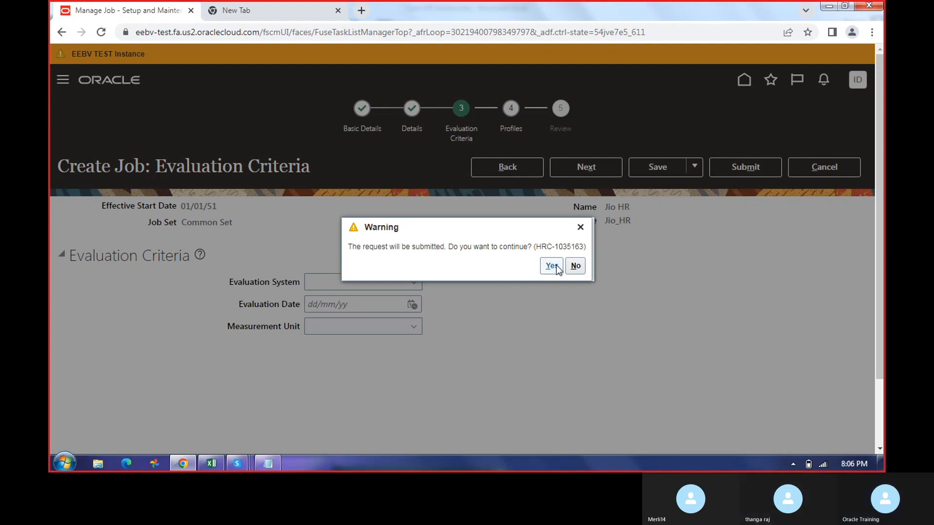
pyautogui.click(554, 267)
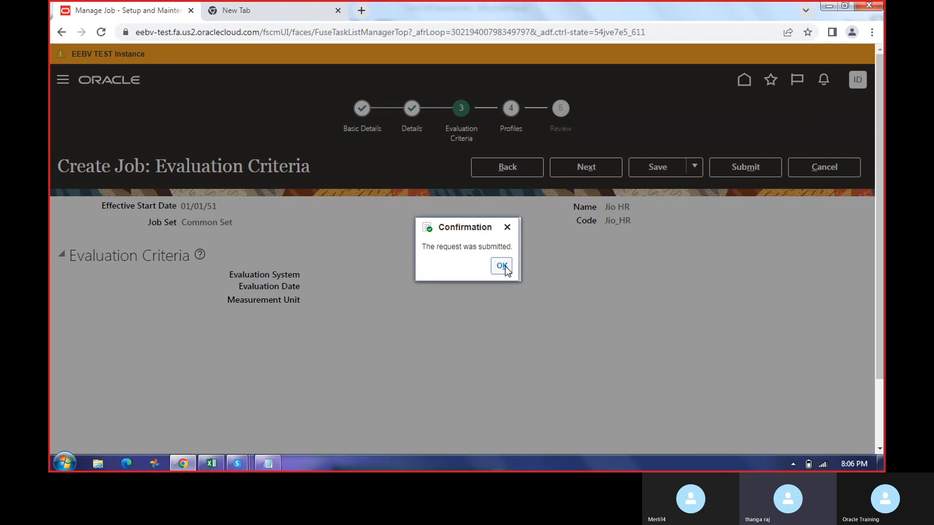
pyautogui.click(505, 269)
# Search the active jobs by the name Jio and select the Jio HR row.
pyautogui.click(163, 203)
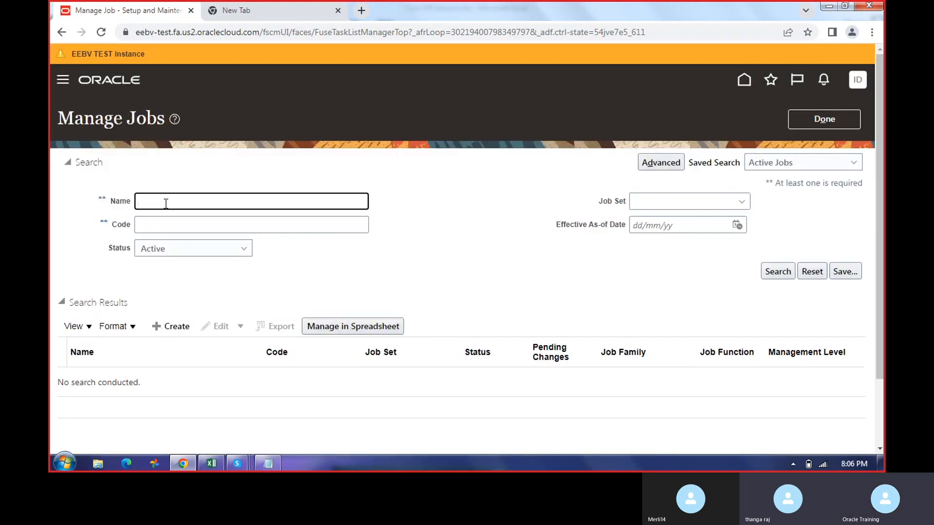
pyautogui.write('Jio')
pyautogui.click(777, 272)
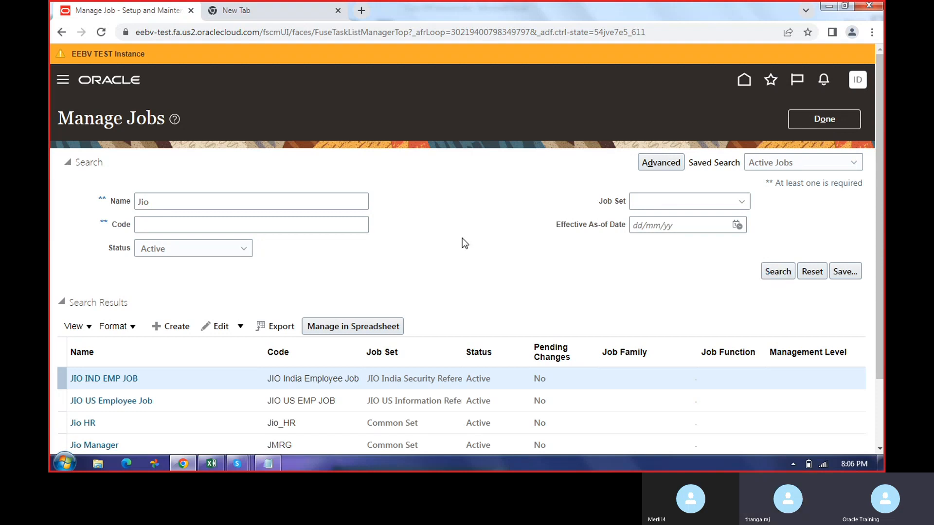
pyautogui.scroll(-2, 622, 340)
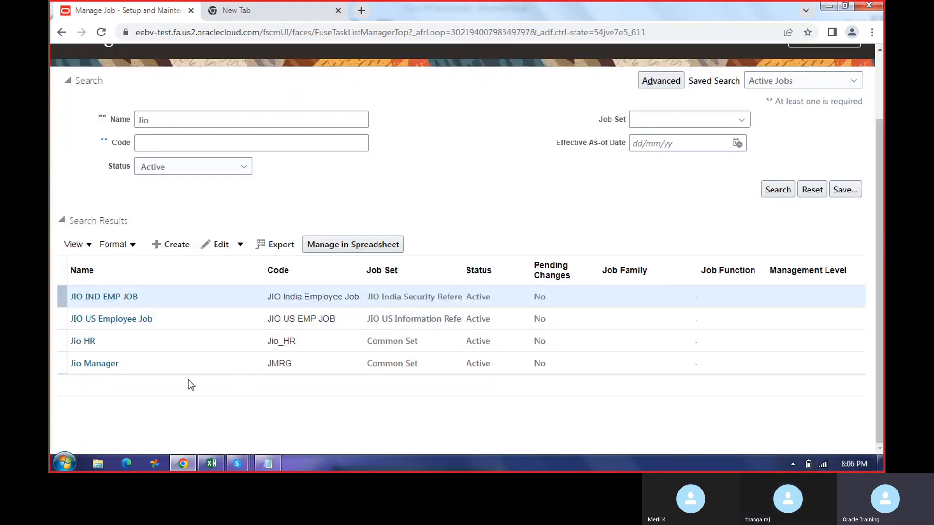
pyautogui.click(297, 340)
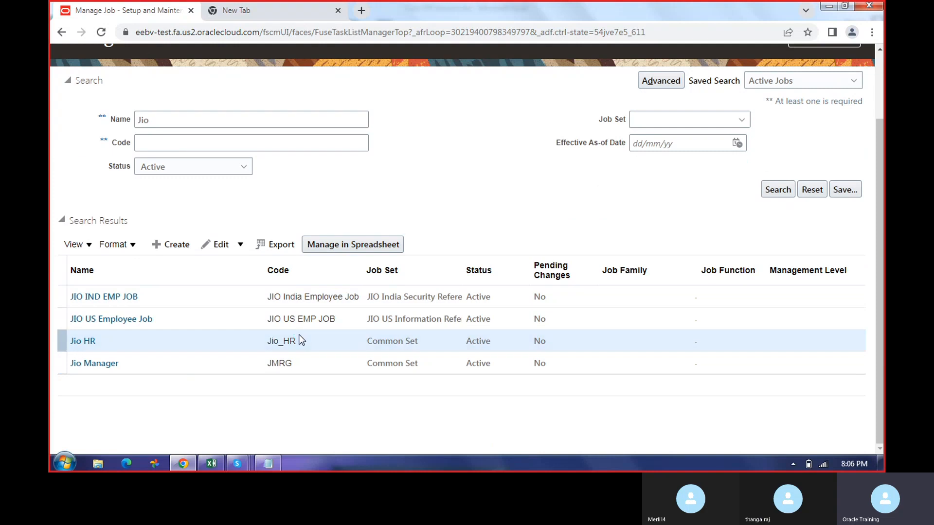
# Open the Jio HR job, review its basic details and description, and return to Manage Jobs.
pyautogui.click(76, 340)
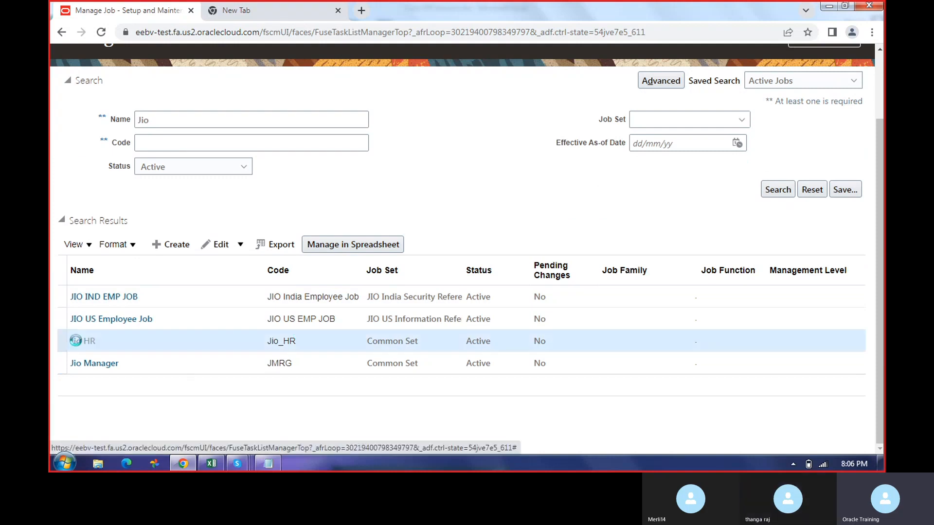
pyautogui.scroll(-3, 521, 345)
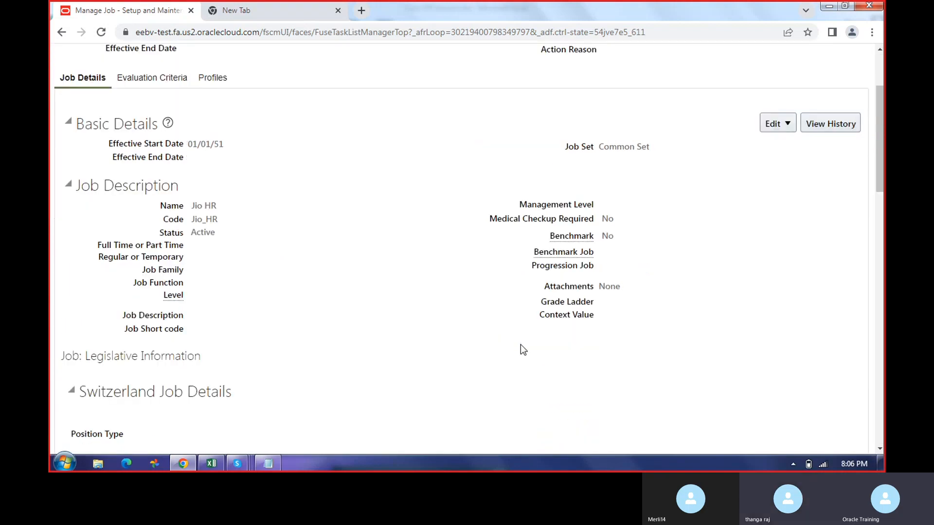
pyautogui.scroll(3, 354, 189)
pyautogui.moveTo(167, 118); pyautogui.dragTo(300, 130)
pyautogui.click(847, 121)
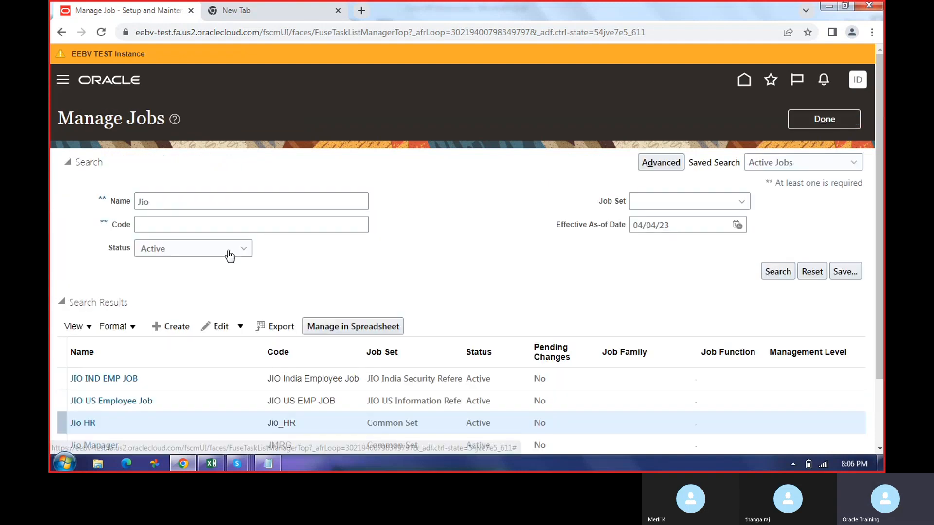
# Switch to the Excel workbook and review the highlighted Departments, Grades, Job and Location tasks on Sheet1.
pyautogui.click(211, 463)
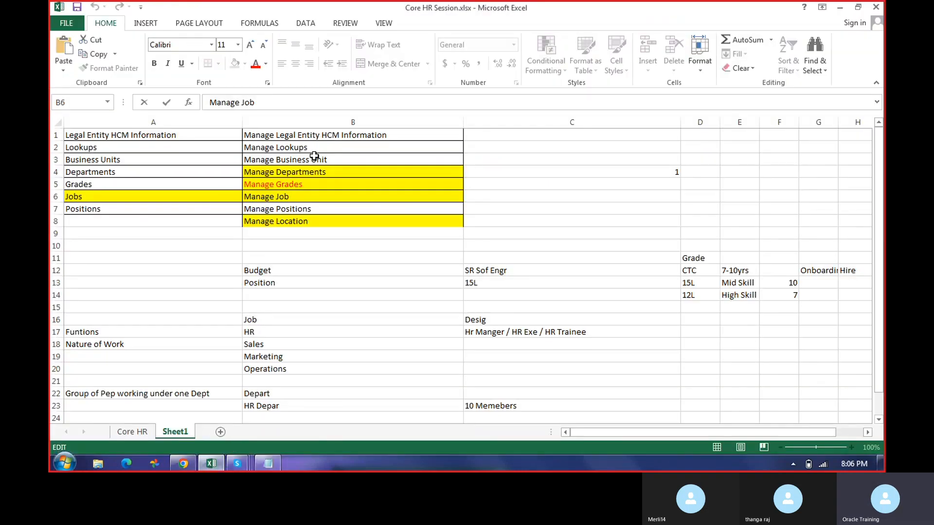
pyautogui.click(304, 172)
pyautogui.click(298, 184)
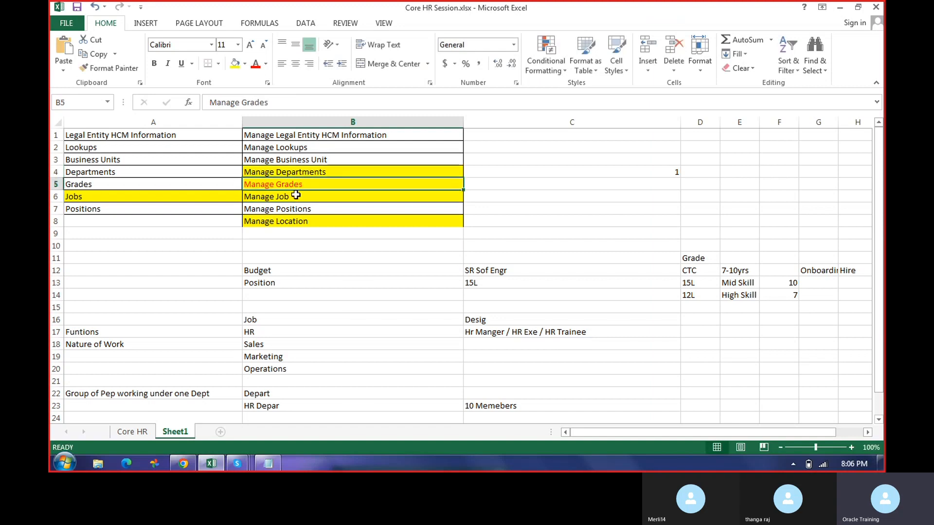
pyautogui.click(296, 196)
pyautogui.click(297, 221)
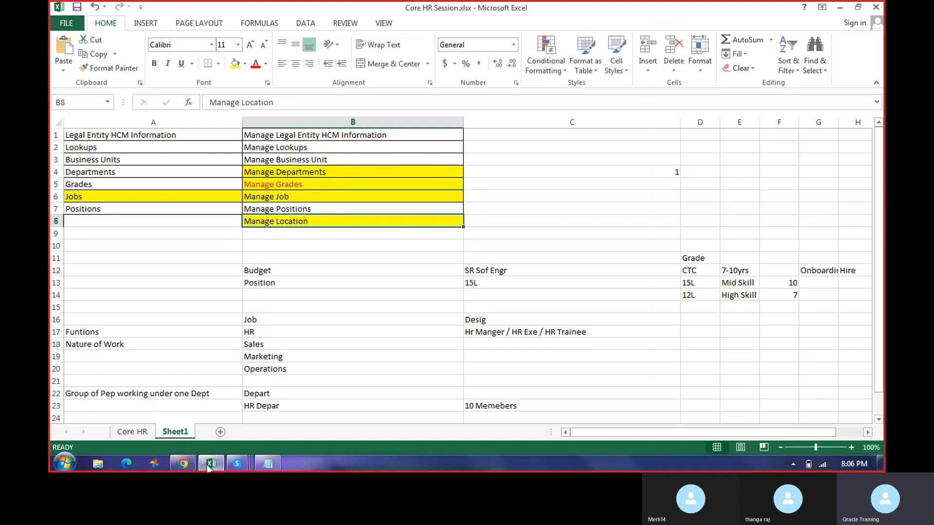
# Switch back to Oracle in Chrome, leave Manage Jobs, and go to the home page's apps.
pyautogui.click(183, 463)
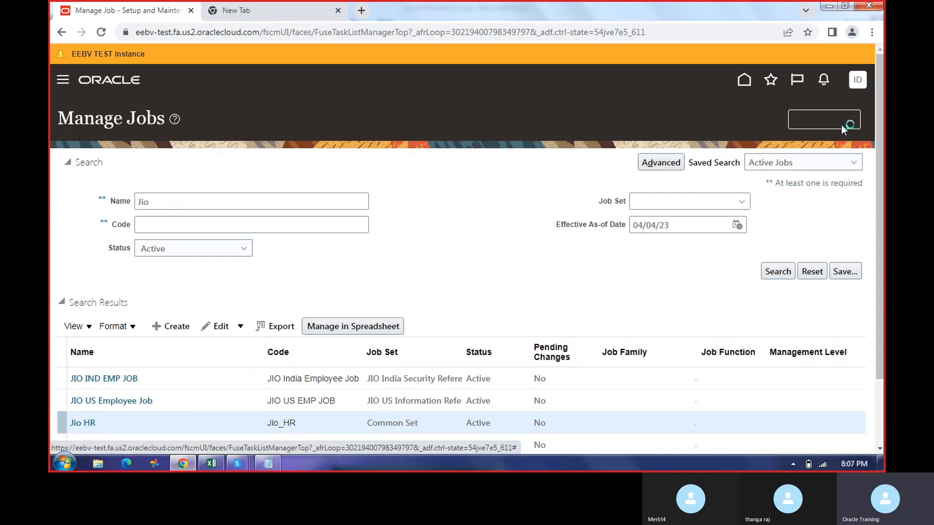
pyautogui.click(746, 80)
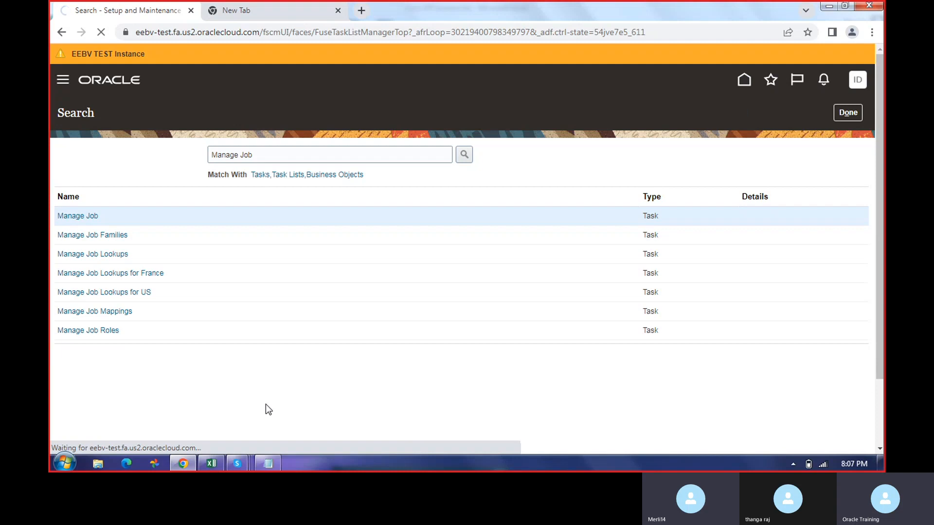
pyautogui.click(238, 9)
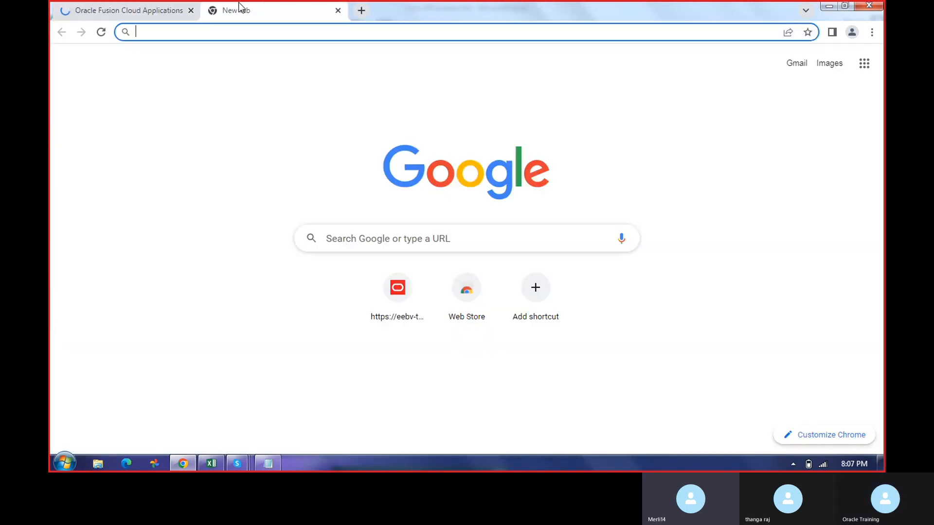
pyautogui.click(92, 14)
pyautogui.scroll(-3, 773, 300)
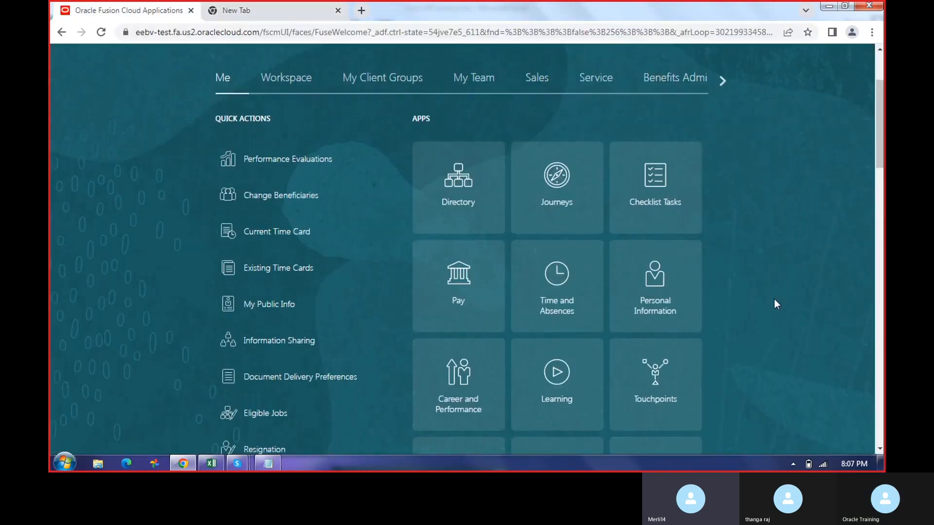
# Open the New Employees app from My Client Groups.
pyautogui.scroll(3, 728, 286)
pyautogui.click(395, 202)
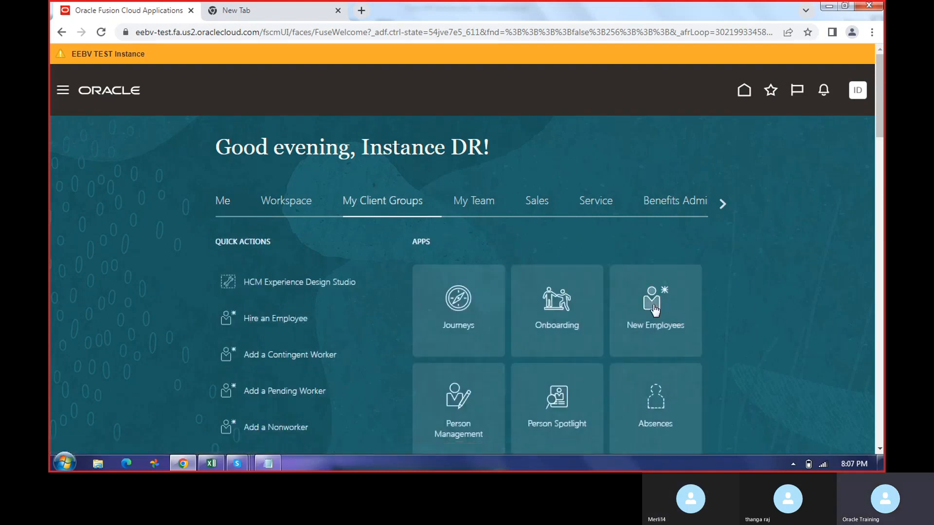
pyautogui.click(654, 309)
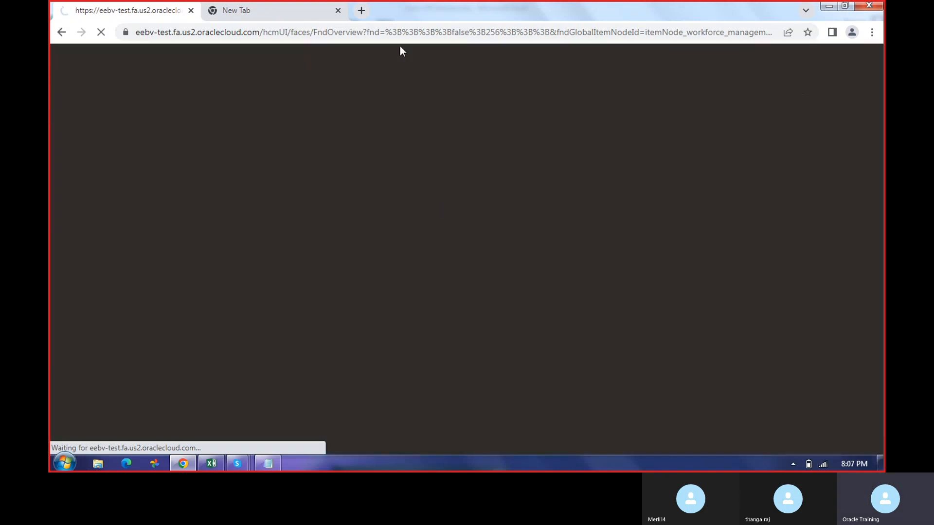
pyautogui.click(221, 10)
pyautogui.click(140, 15)
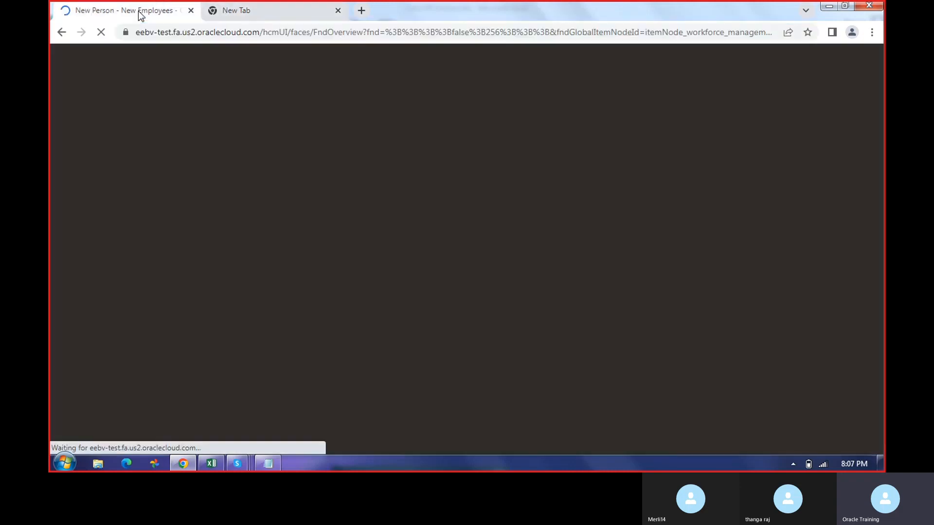
pyautogui.click(257, 14)
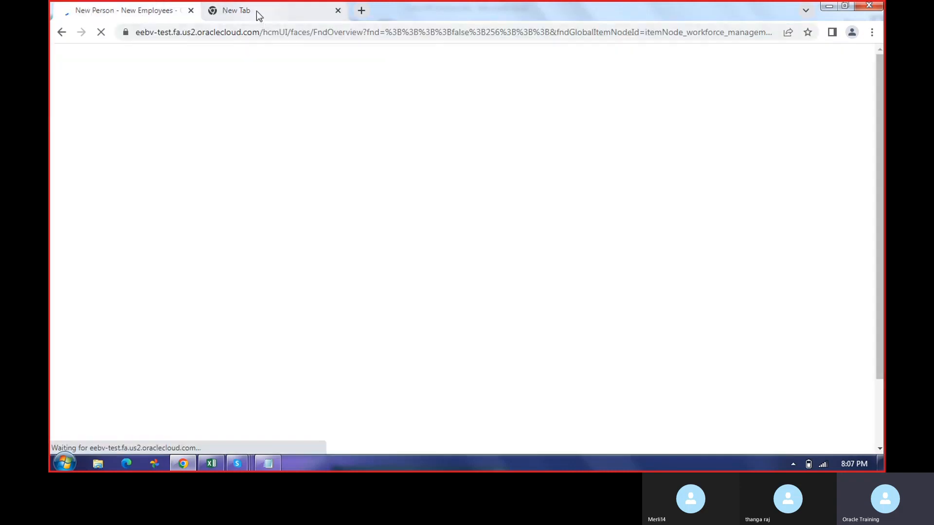
pyautogui.click(140, 14)
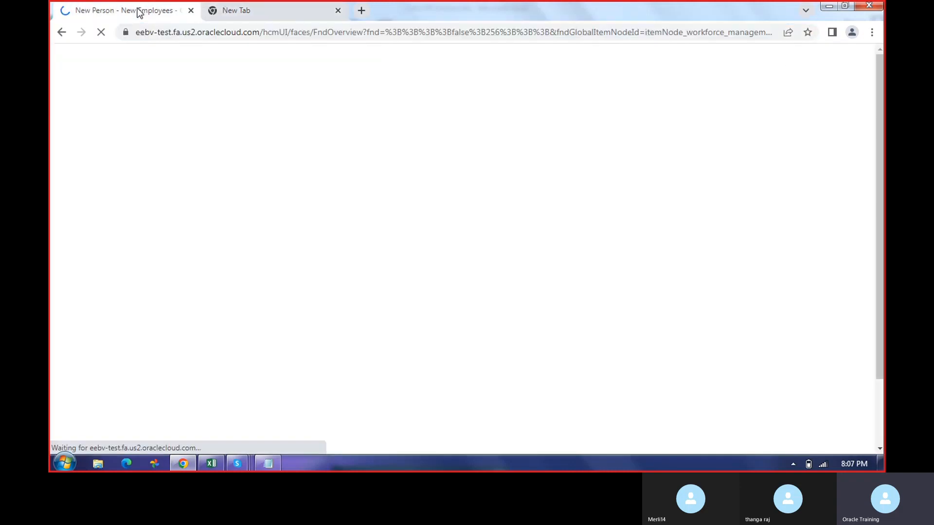
pyautogui.click(277, 11)
pyautogui.click(90, 14)
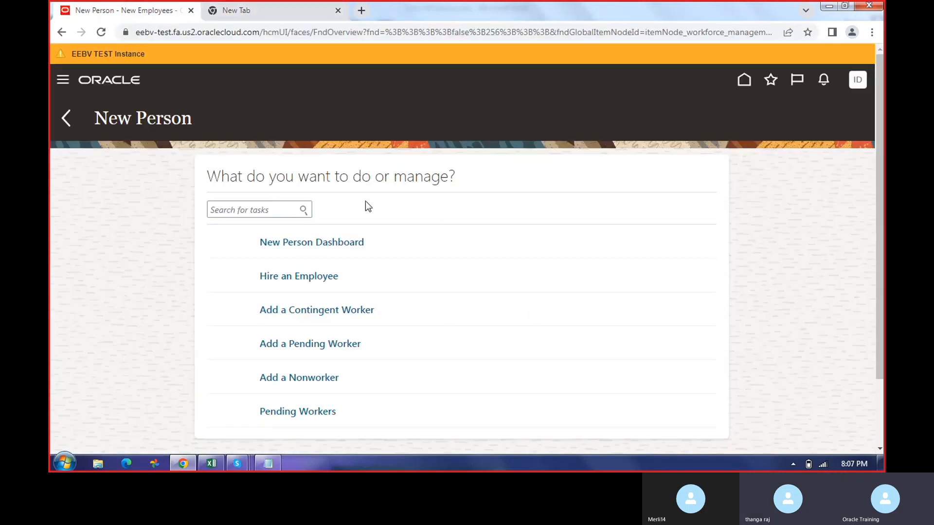
# Start the Hire an Employee task and set the Hire Action to Hire Test New Employee.
pyautogui.click(303, 289)
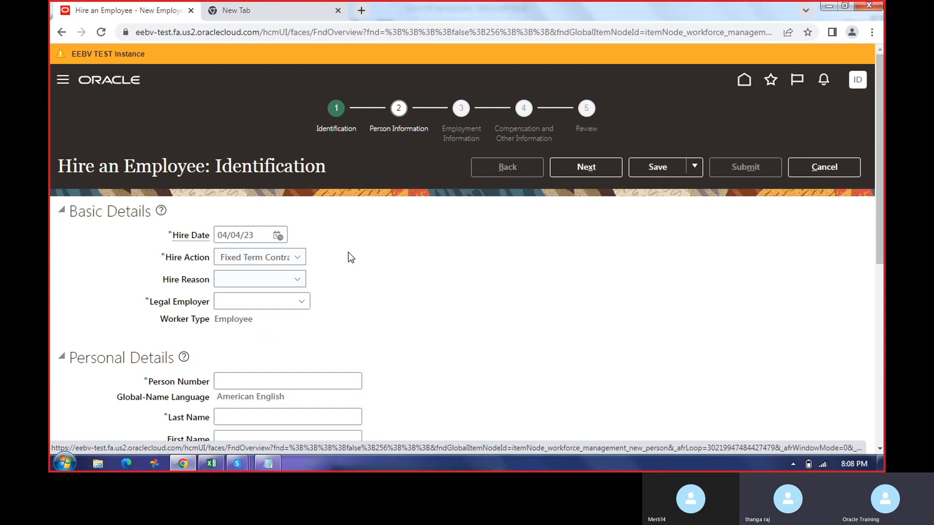
pyautogui.scroll(-4, 350, 233)
pyautogui.click(296, 73)
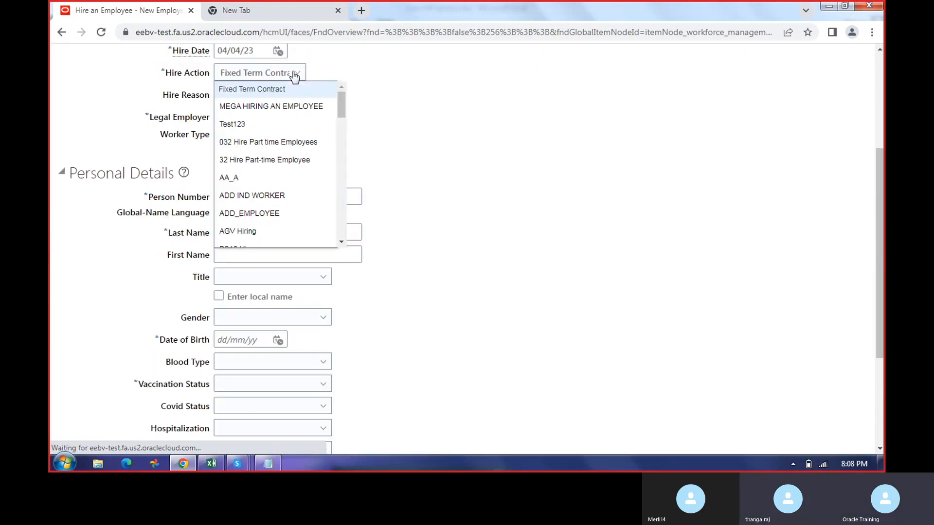
pyautogui.click(312, 78)
pyautogui.click(298, 73)
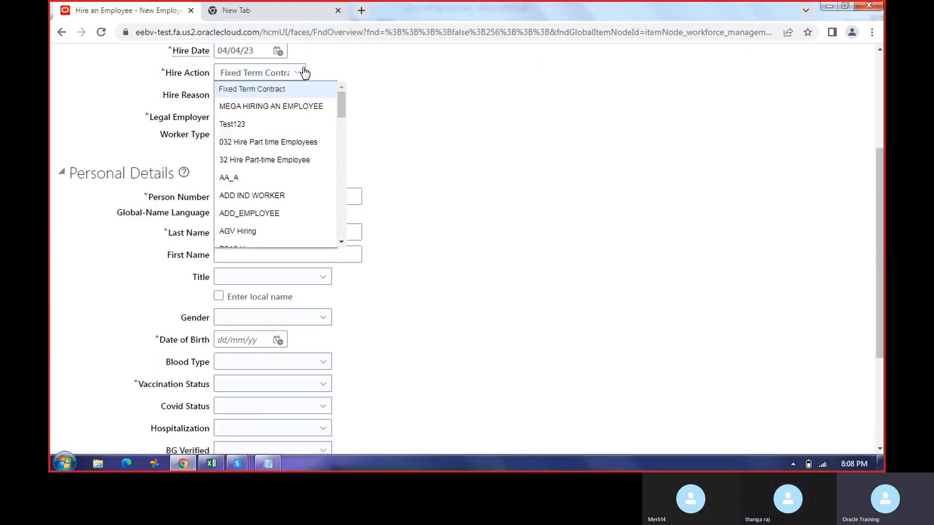
pyautogui.scroll(-3, 258, 195)
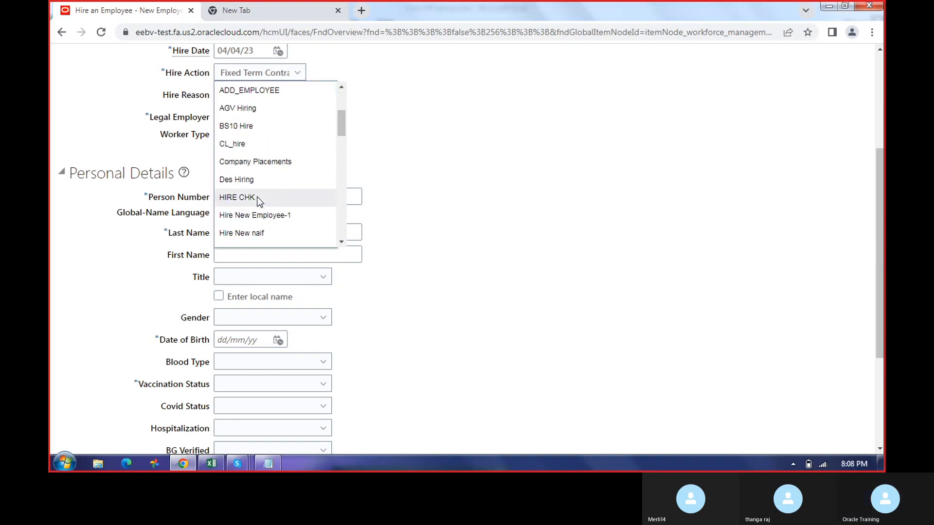
pyautogui.scroll(-3, 258, 196)
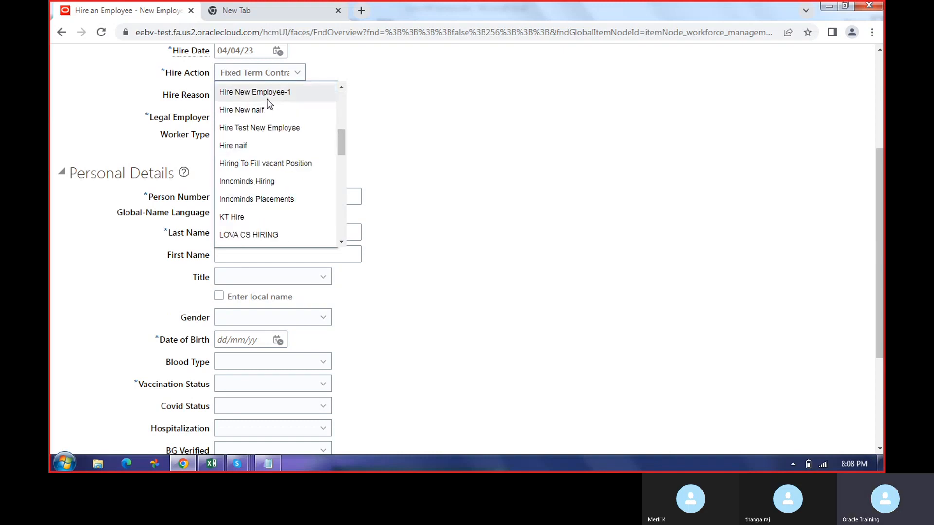
pyautogui.click(270, 128)
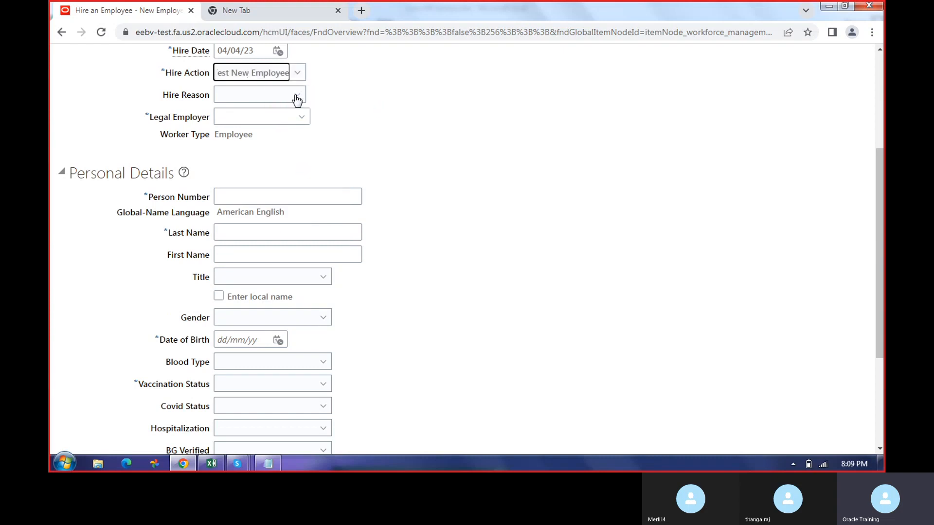
# Search the legal employers for Jio and set the Legal Employer to JIO communications HQ.
pyautogui.click(302, 117)
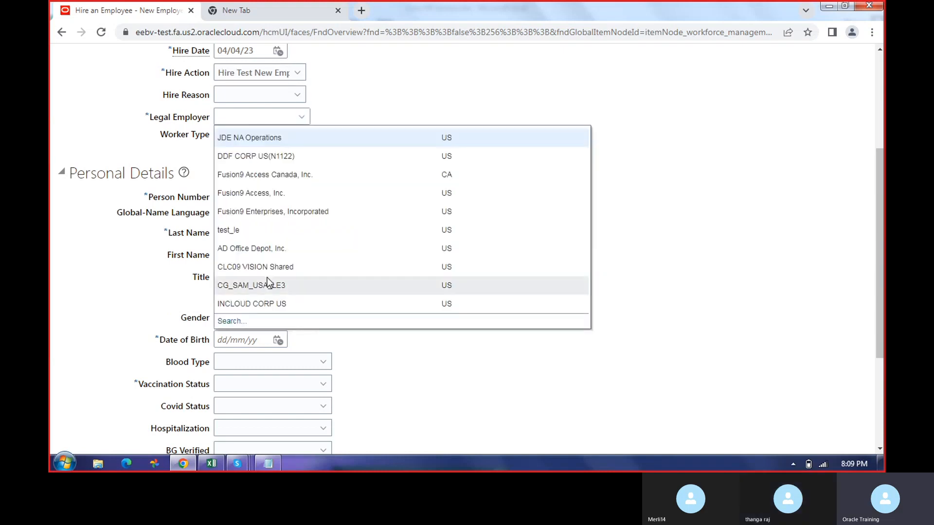
pyautogui.click(232, 321)
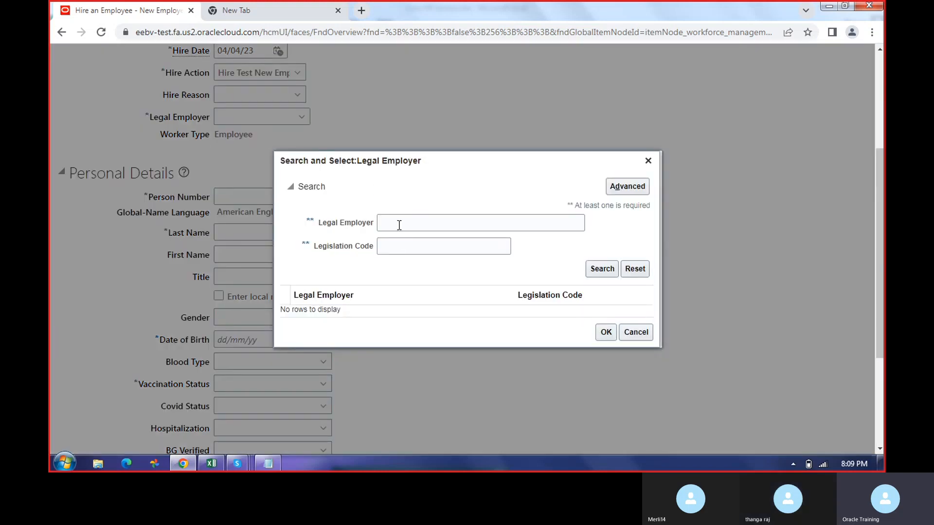
pyautogui.click(399, 224)
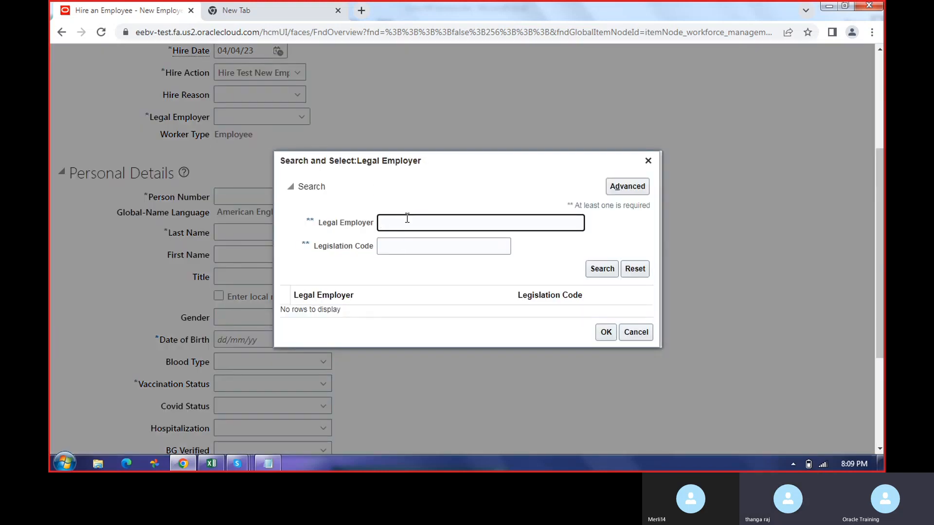
pyautogui.write('JIO')
pyautogui.click(603, 271)
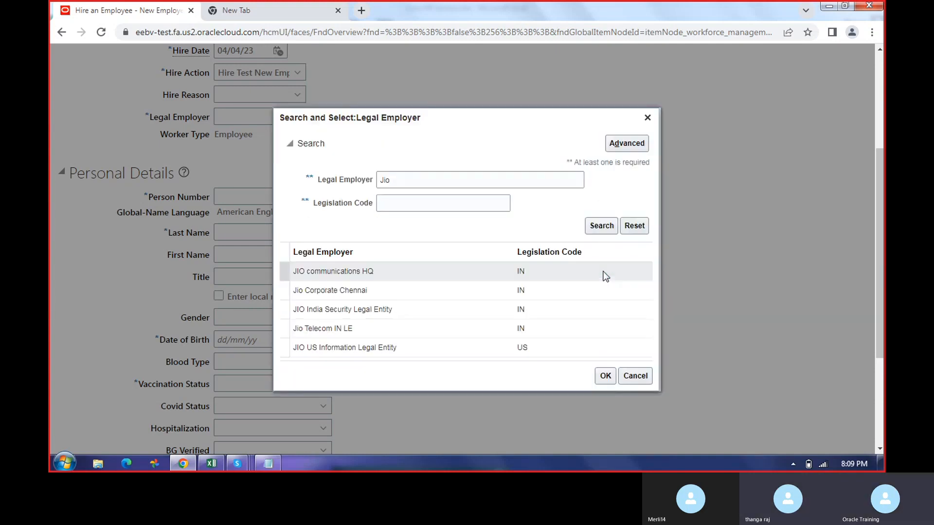
pyautogui.click(370, 270)
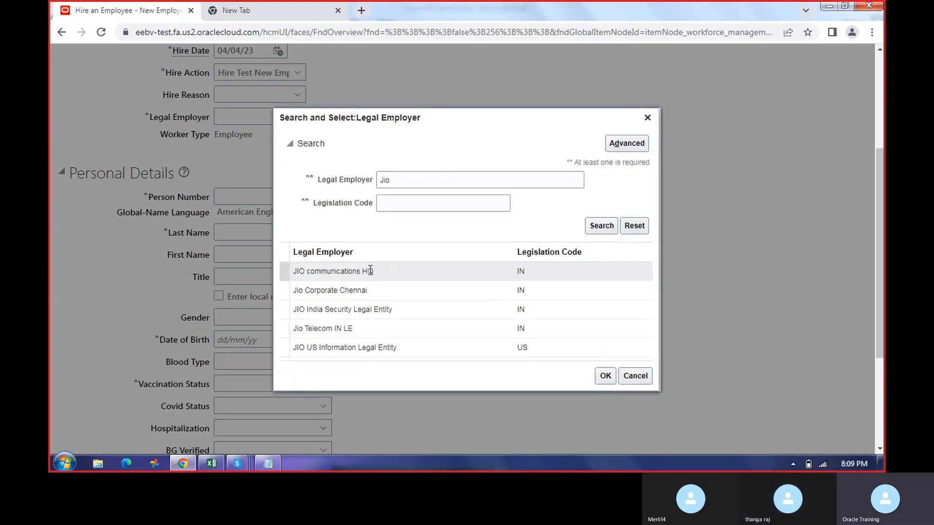
pyautogui.doubleClick(370, 271)
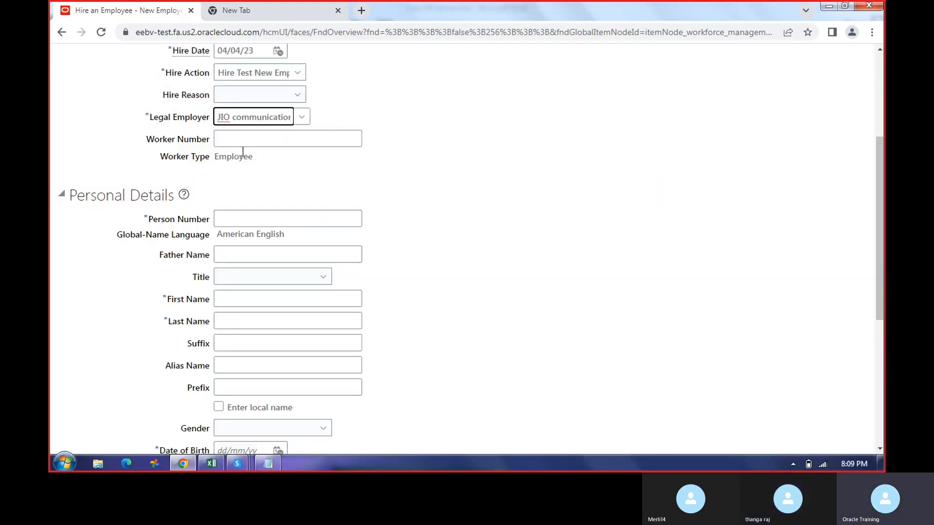
# Fill in the new employee's worker number in Basic Details and the person number in Personal Details.
pyautogui.scroll(3, 391, 257)
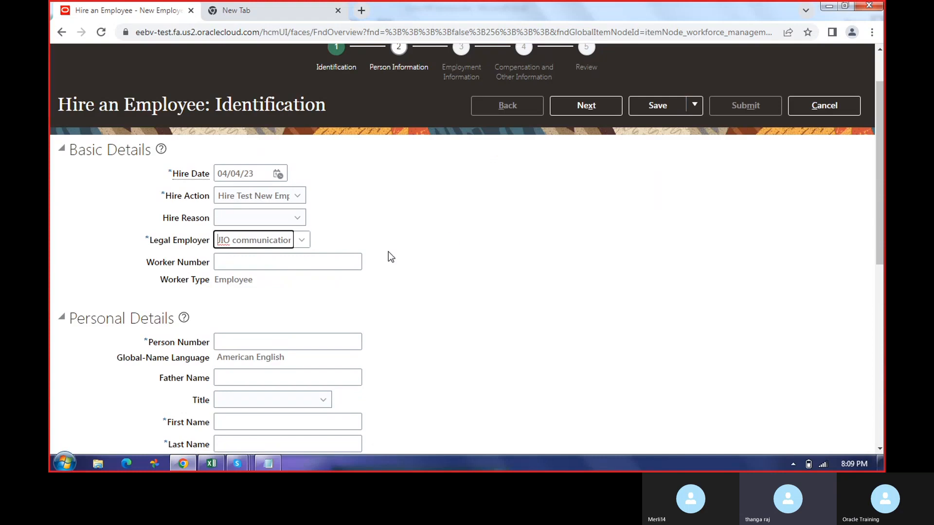
pyautogui.click(250, 265)
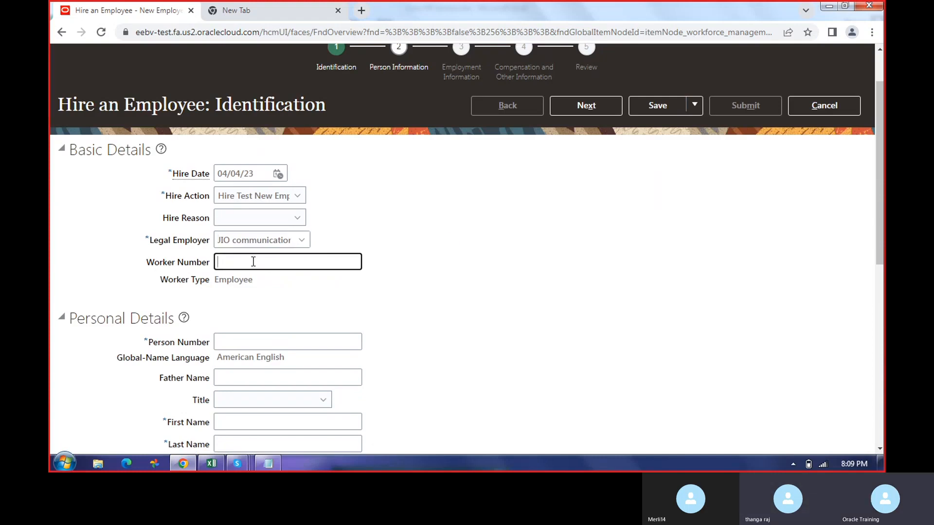
pyautogui.write('Jio')
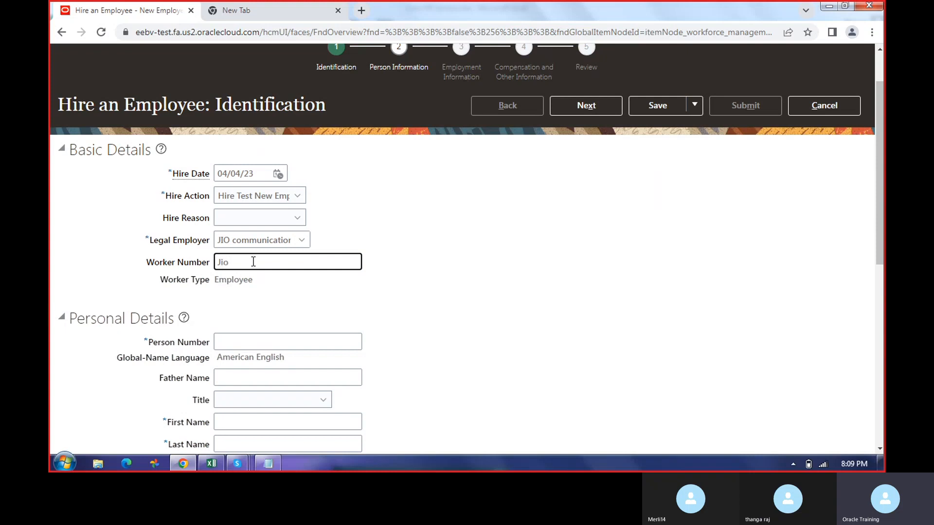
pyautogui.write('E')
pyautogui.write('123')
pyautogui.scroll(-3, 254, 261)
pyautogui.click(225, 153)
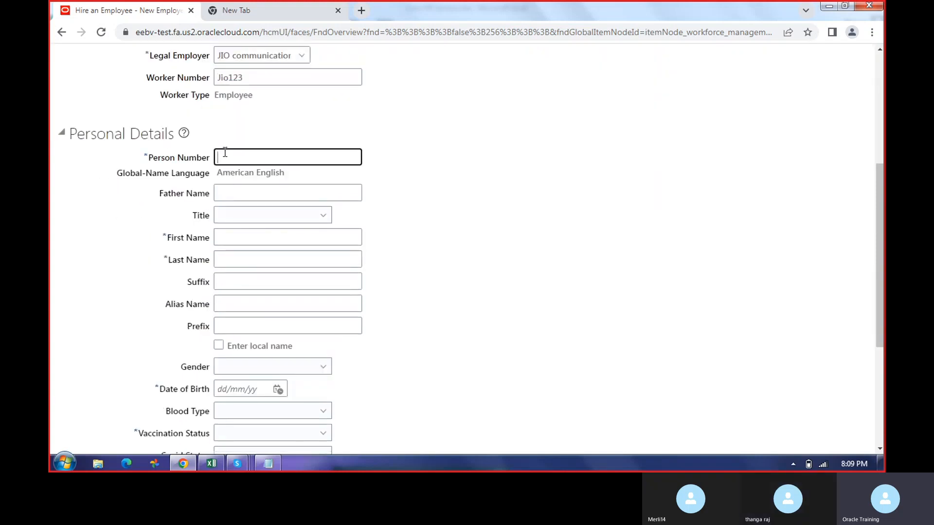
pyautogui.write('XXX')
# Enter the employee's first name and last name in Personal Details.
pyautogui.click(241, 238)
pyautogui.click(233, 256)
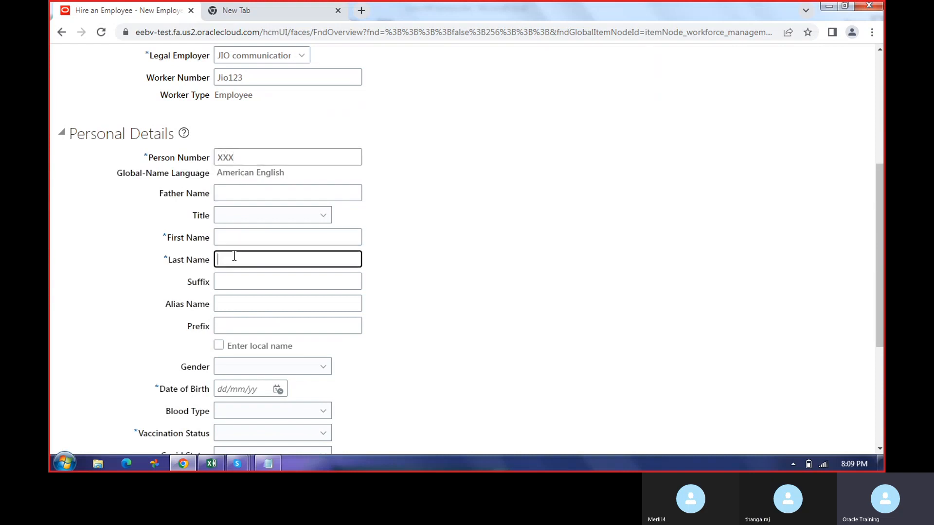
pyautogui.click(235, 238)
pyautogui.write('H')
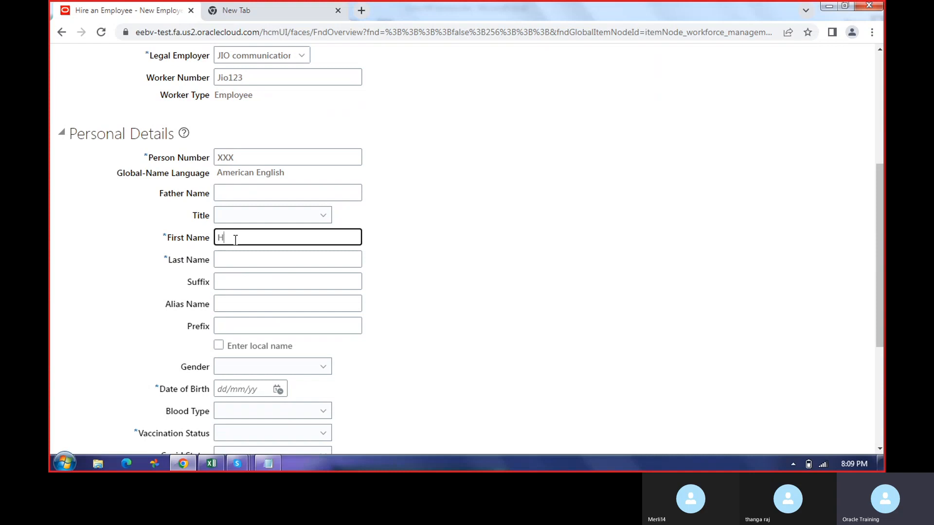
pyautogui.press('BackSpace')
pyautogui.write('Jio Test1')
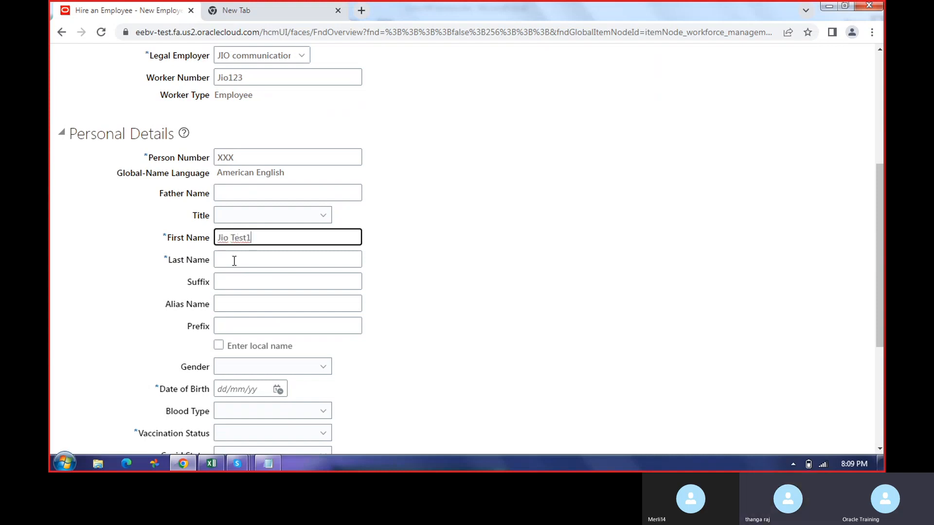
pyautogui.click(234, 262)
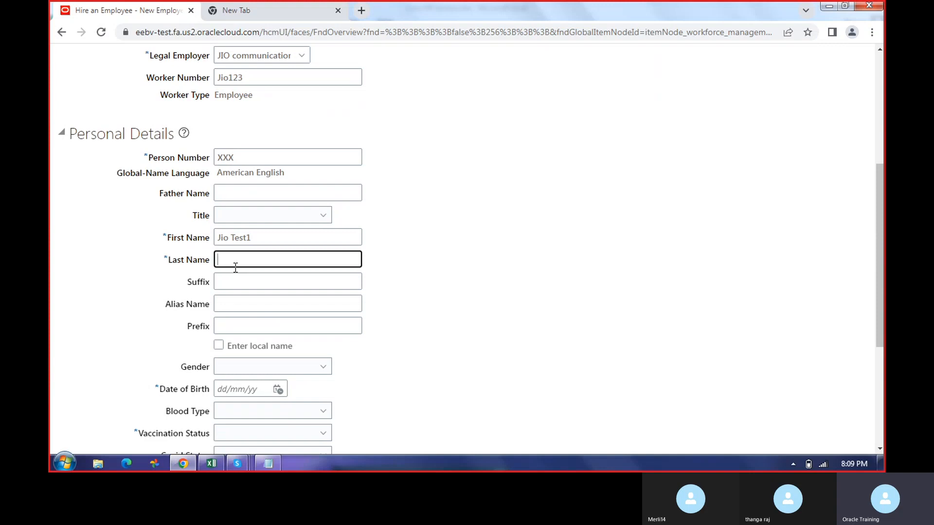
pyautogui.write('Tes')
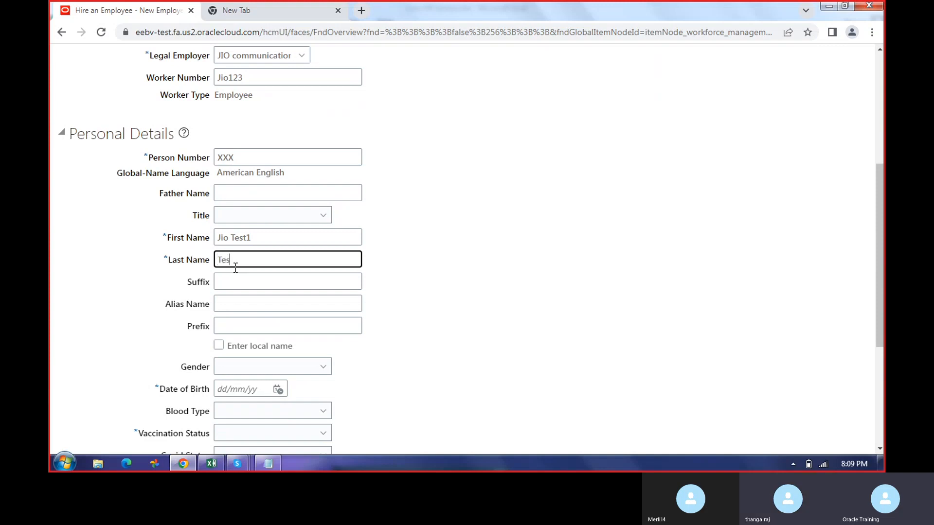
pyautogui.write('t')
# Set the employee's Gender to Male and the Vaccination Status to Booster Dose Completed.
pyautogui.scroll(-4, 236, 267)
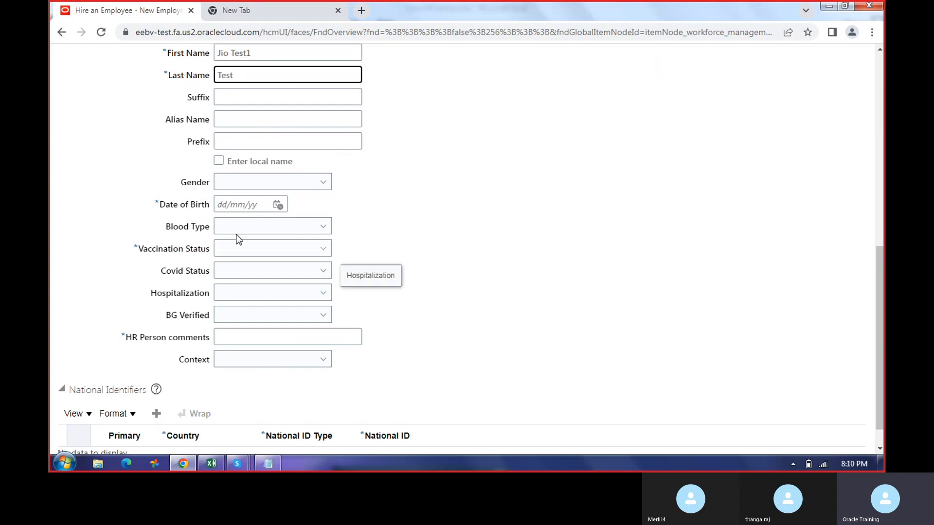
pyautogui.click(323, 182)
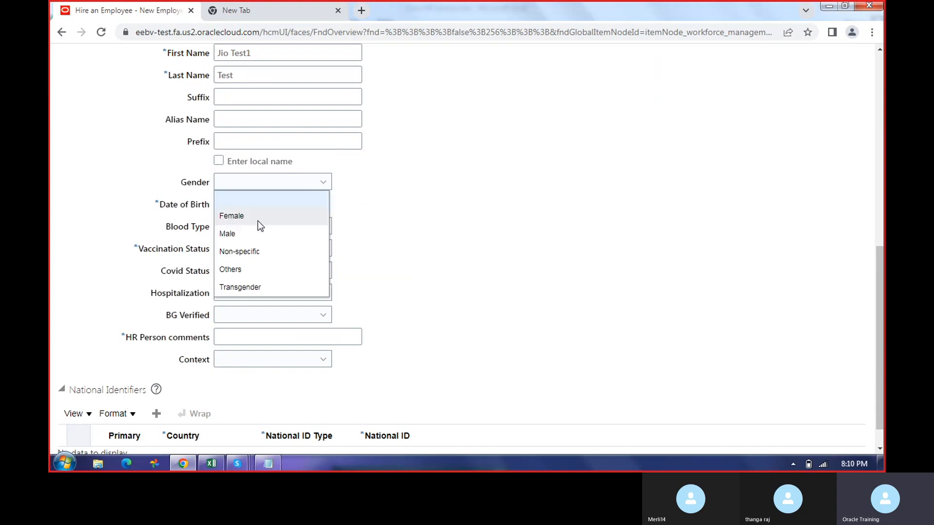
pyautogui.click(251, 234)
pyautogui.click(276, 204)
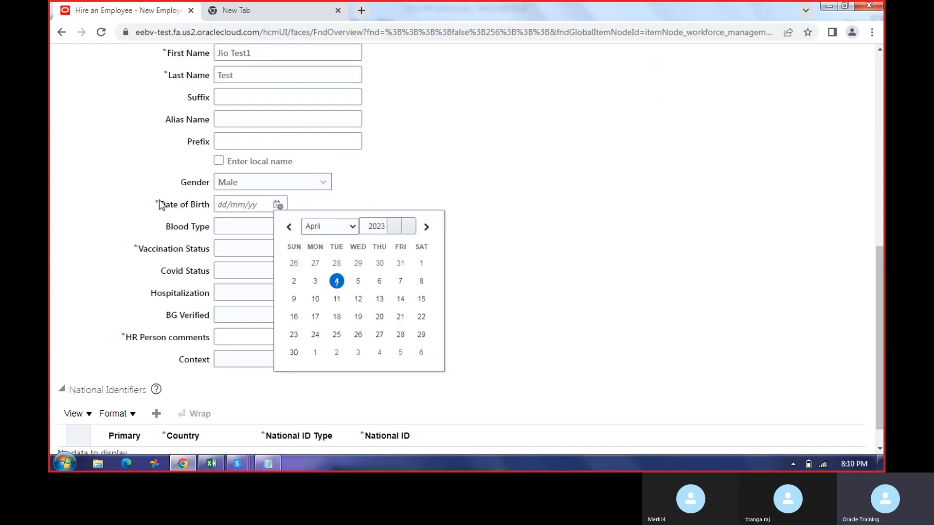
pyautogui.press('Escape')
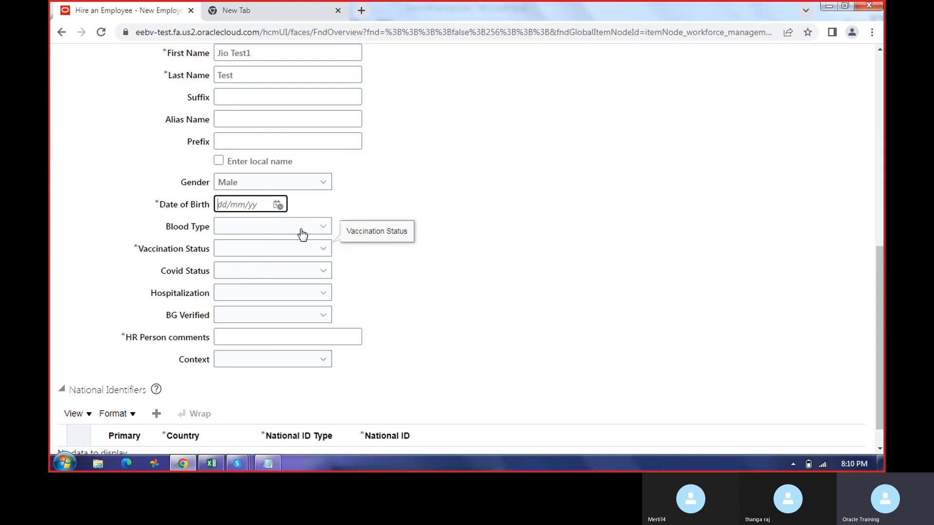
pyautogui.click(248, 250)
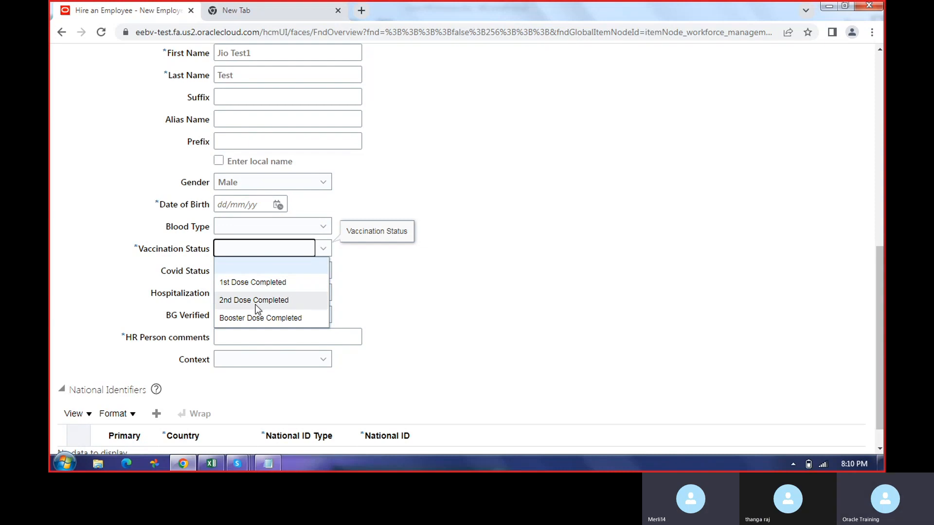
pyautogui.click(251, 318)
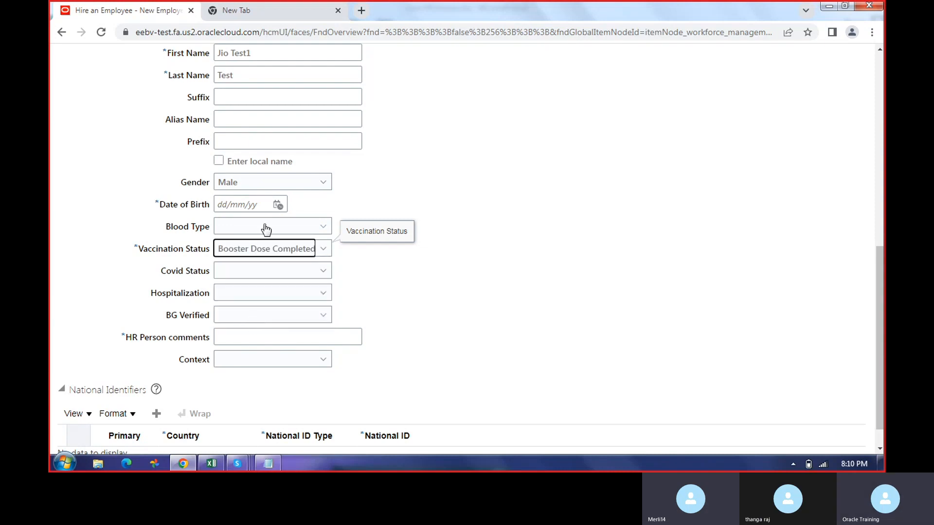
pyautogui.moveTo(135, 250); pyautogui.dragTo(206, 252)
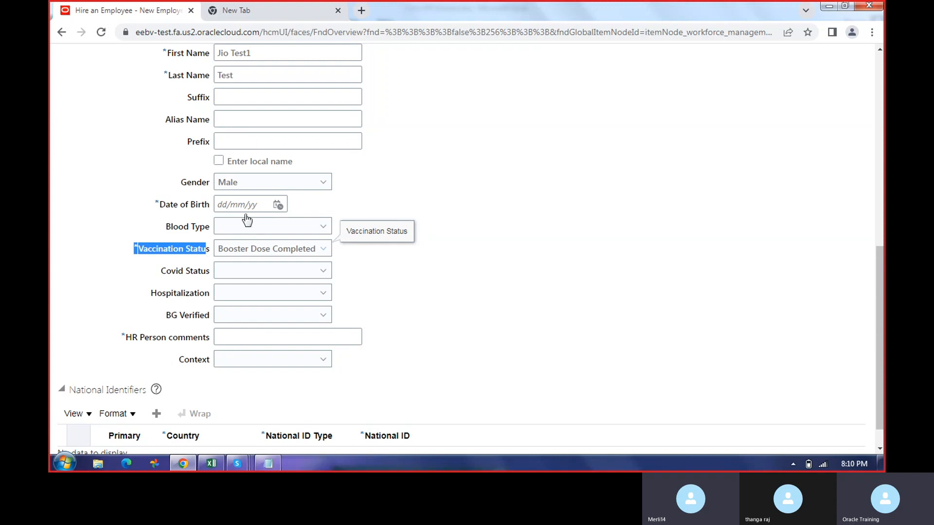
# Fill in the employee's Date of Birth in Personal Details using the calendar.
pyautogui.click(277, 206)
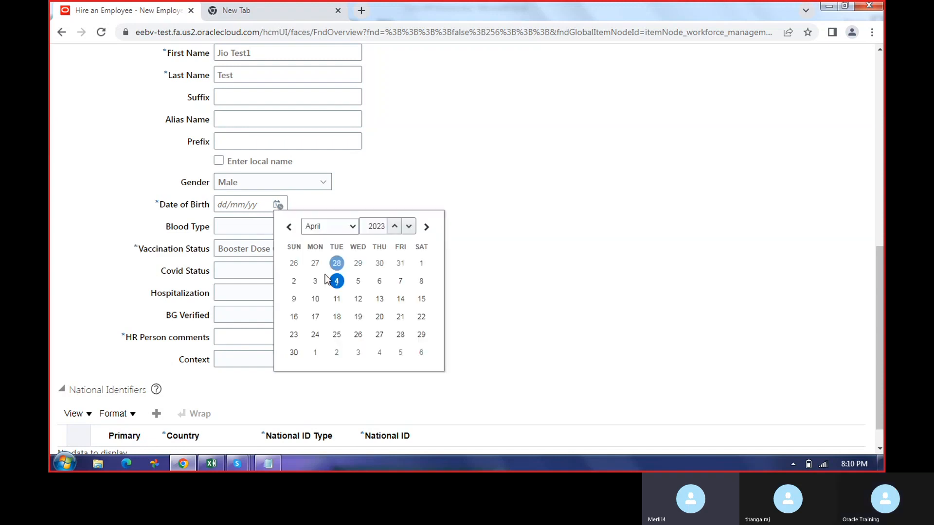
pyautogui.doubleClick(380, 227)
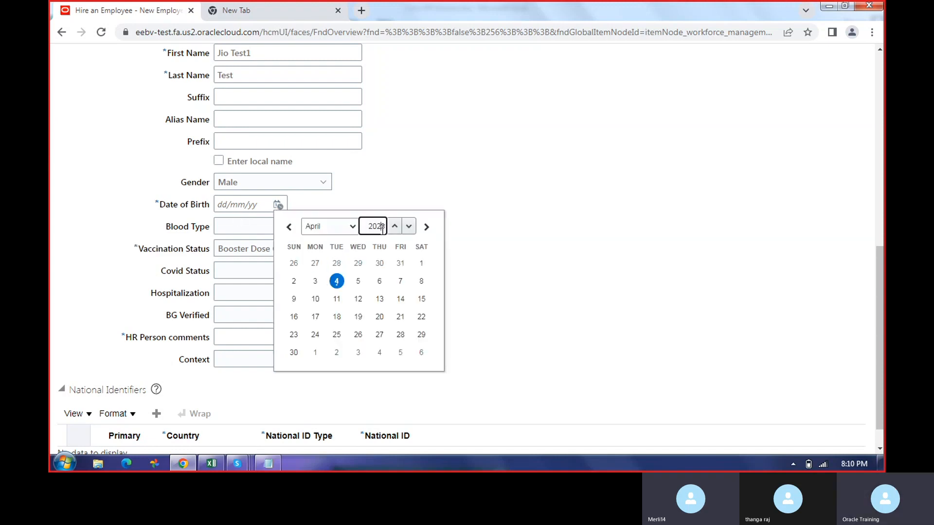
pyautogui.press('BackSpace')
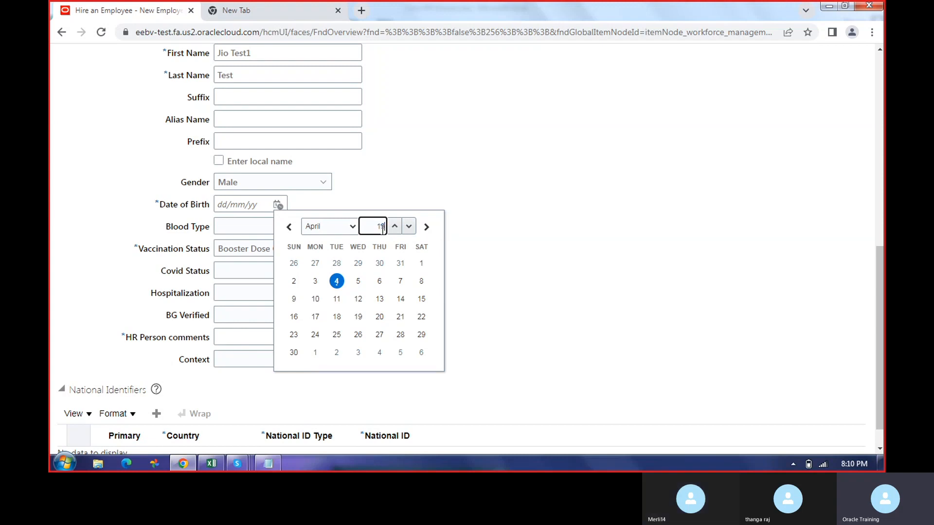
pyautogui.click(294, 282)
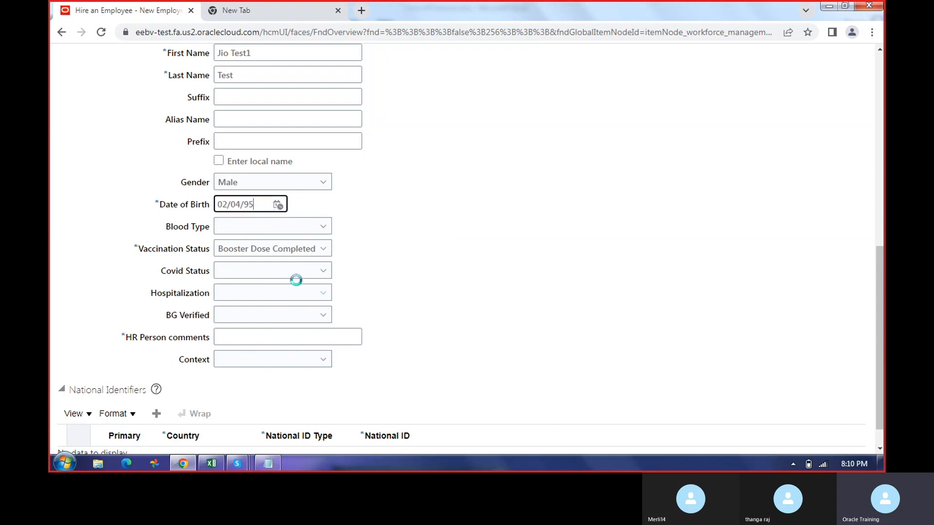
pyautogui.click(404, 239)
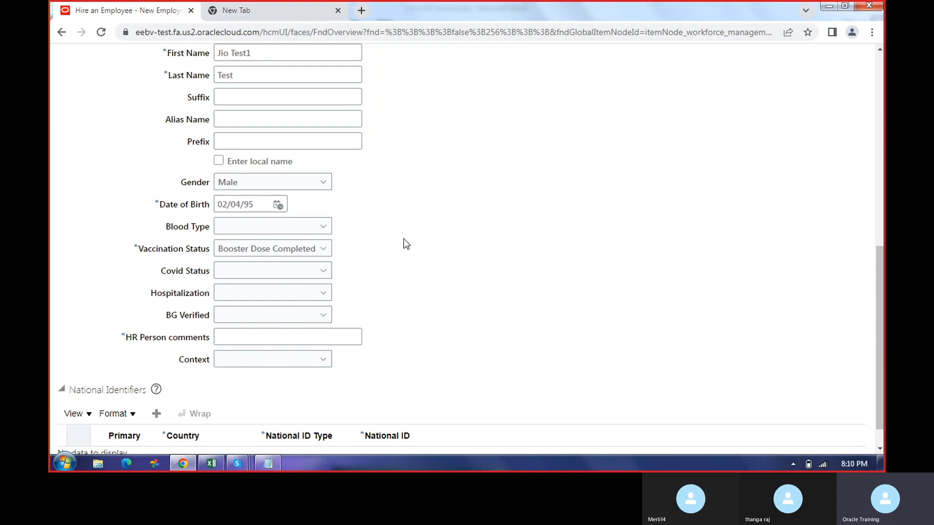
# Enter NA as the HR Person comments and continue to the Person Information stage of the hire.
pyautogui.click(311, 232)
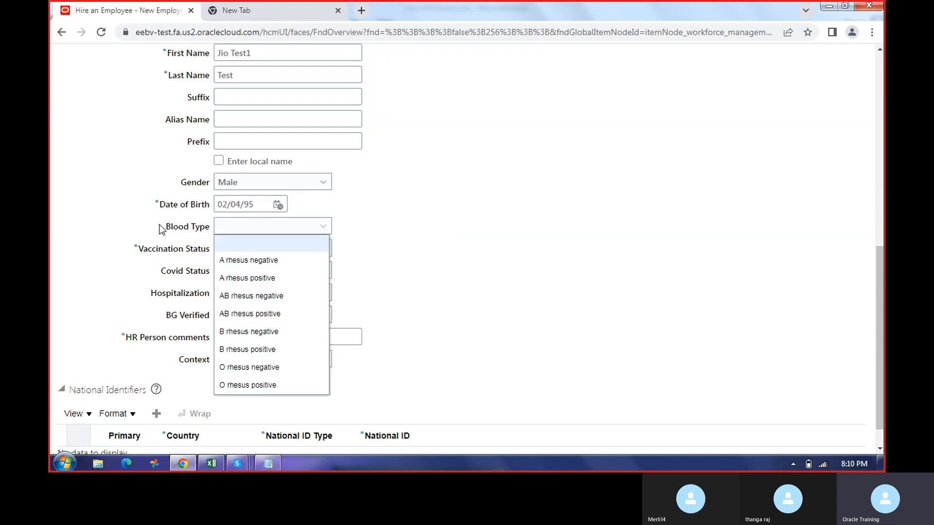
pyautogui.moveTo(163, 228); pyautogui.dragTo(174, 228)
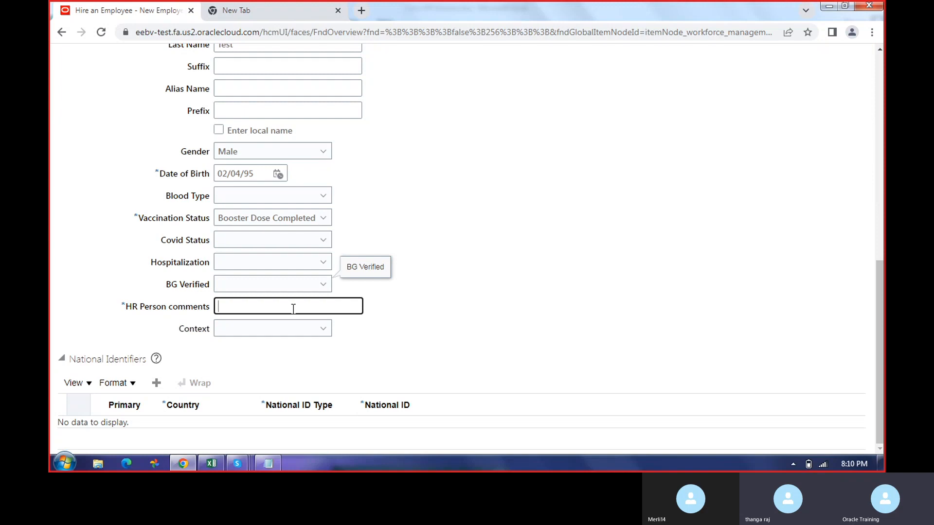
pyautogui.write('NA')
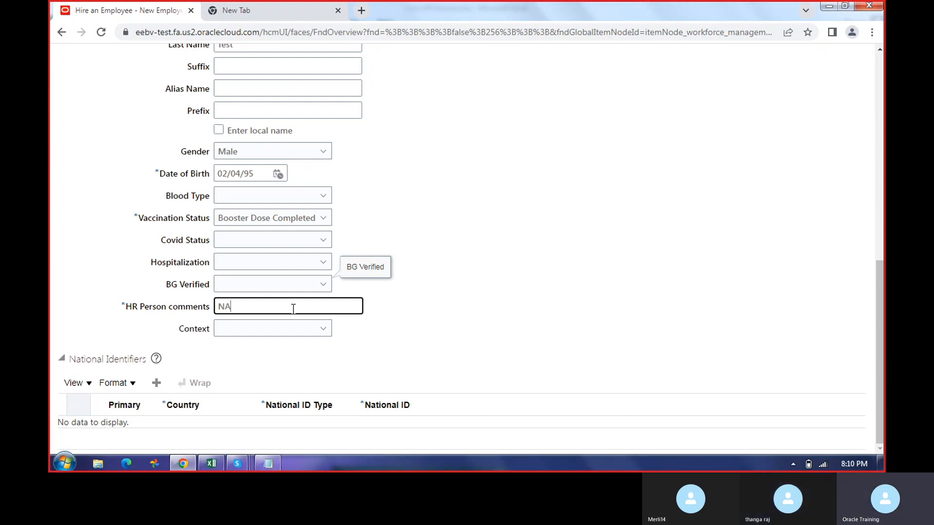
pyautogui.scroll(10, 545, 307)
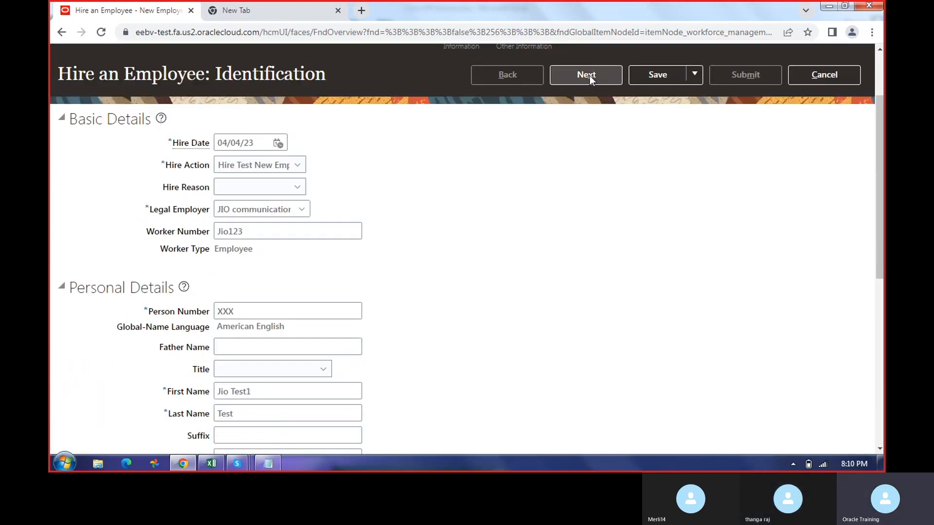
pyautogui.click(586, 75)
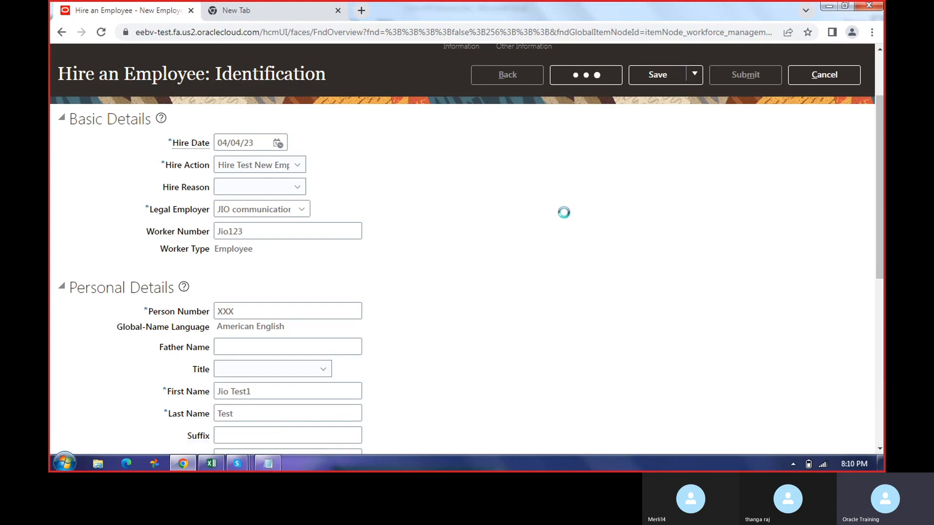
# Enter NA as Address Line 1 of the employee's home address.
pyautogui.scroll(-3, 476, 355)
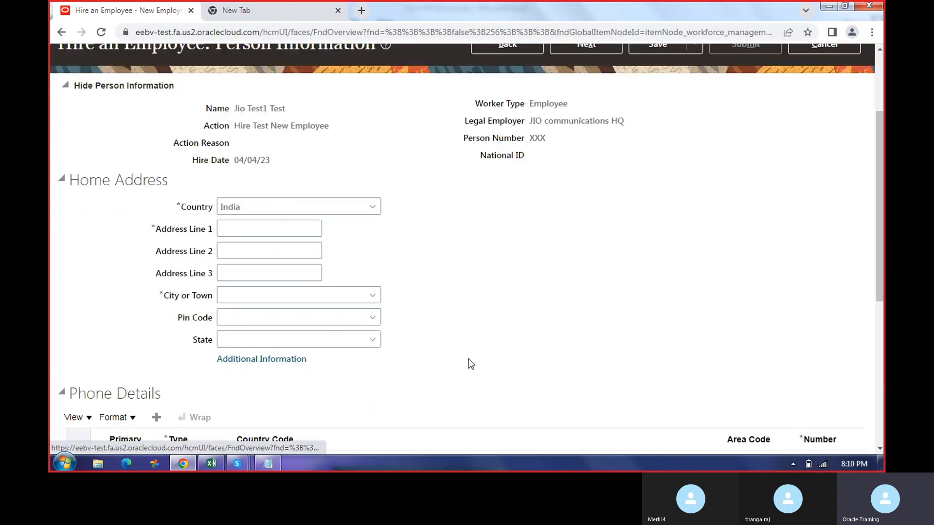
pyautogui.click(232, 321)
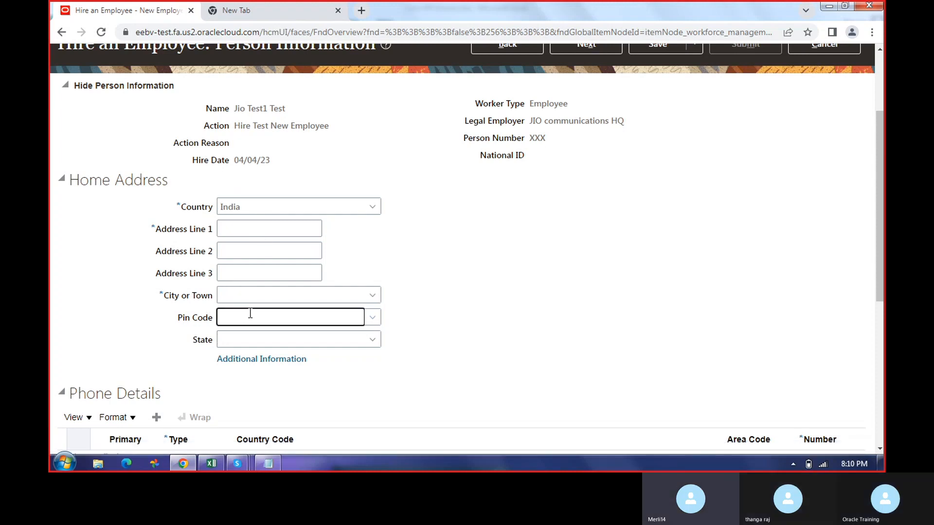
pyautogui.click(237, 228)
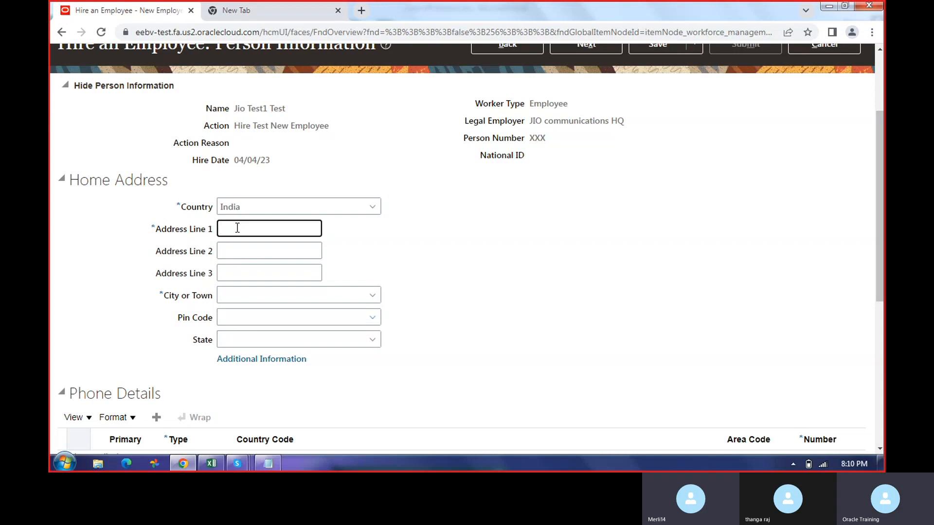
pyautogui.write('NA')
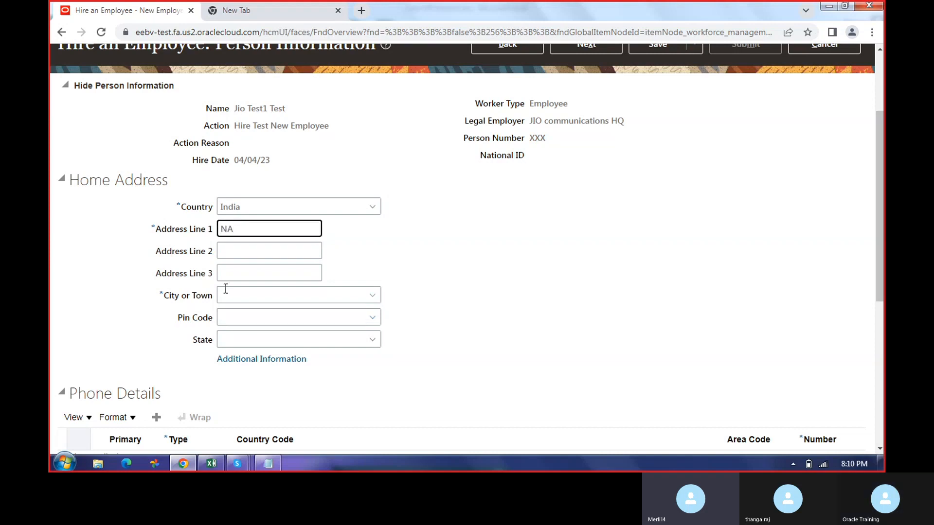
# Search the geographies for Chennai and set the home address City or Town to Chennai in Tamil Nadu.
pyautogui.click(272, 297)
pyautogui.click(372, 296)
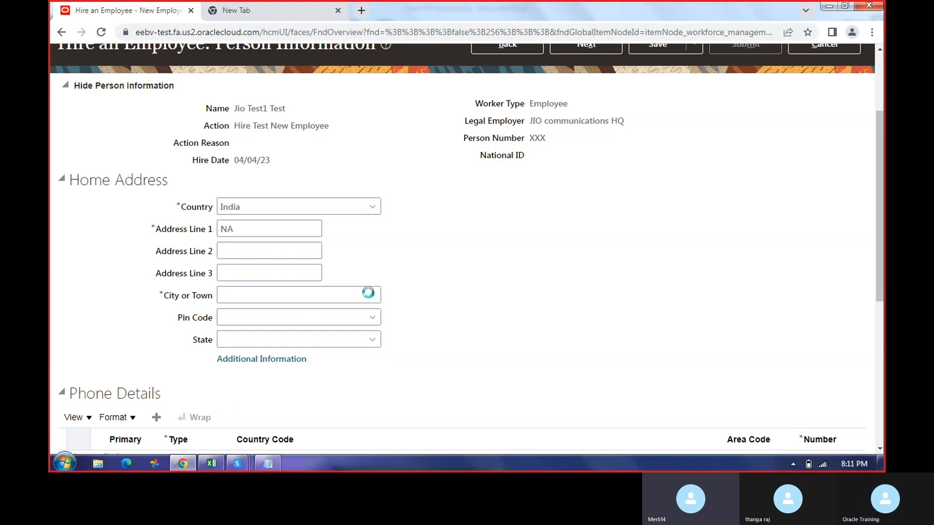
pyautogui.click(235, 334)
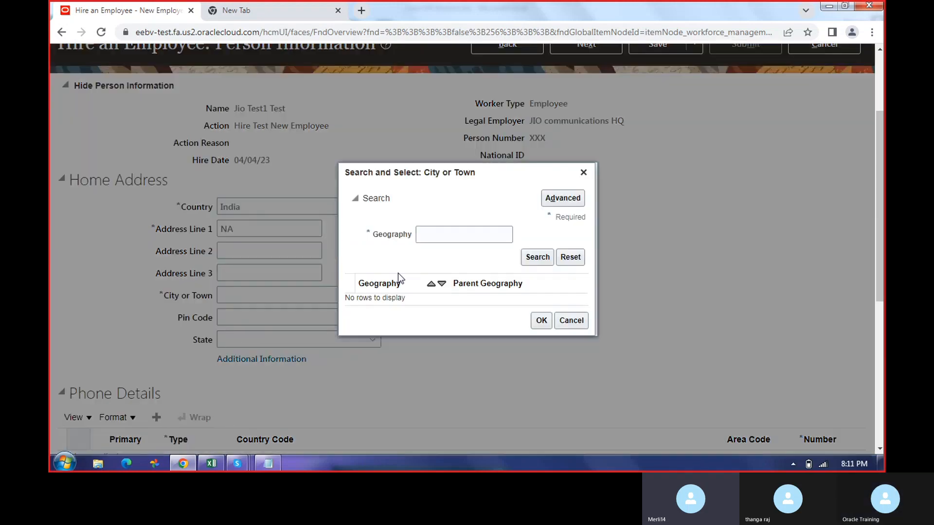
pyautogui.click(430, 236)
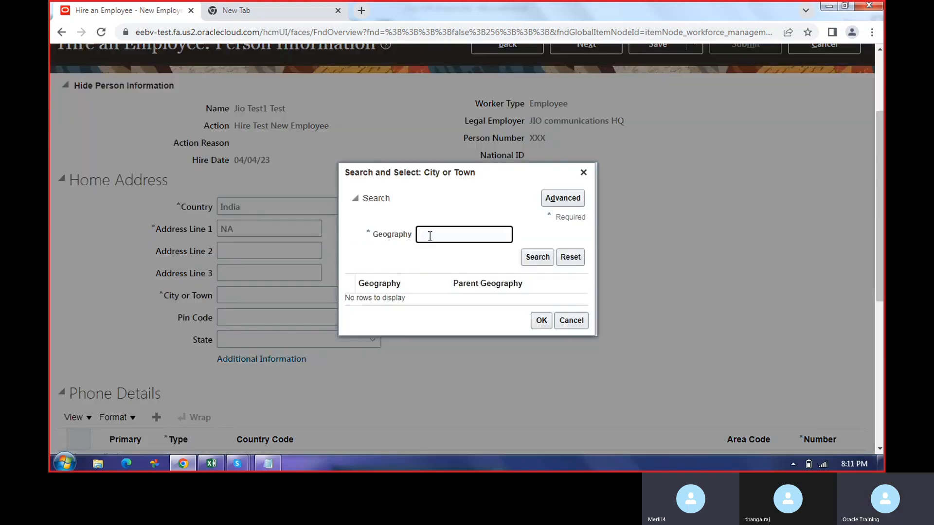
pyautogui.write('CHennai')
pyautogui.doubleClick(431, 237)
pyautogui.write('Che')
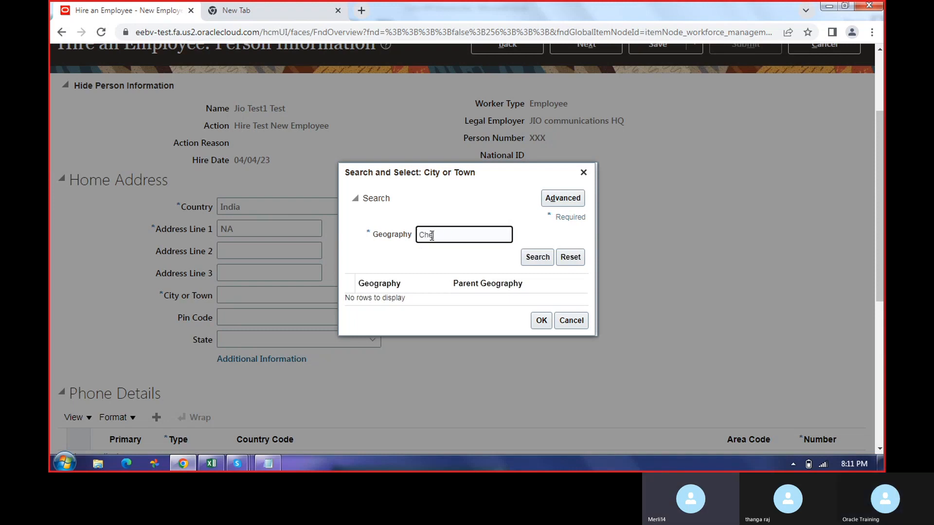
pyautogui.click(537, 260)
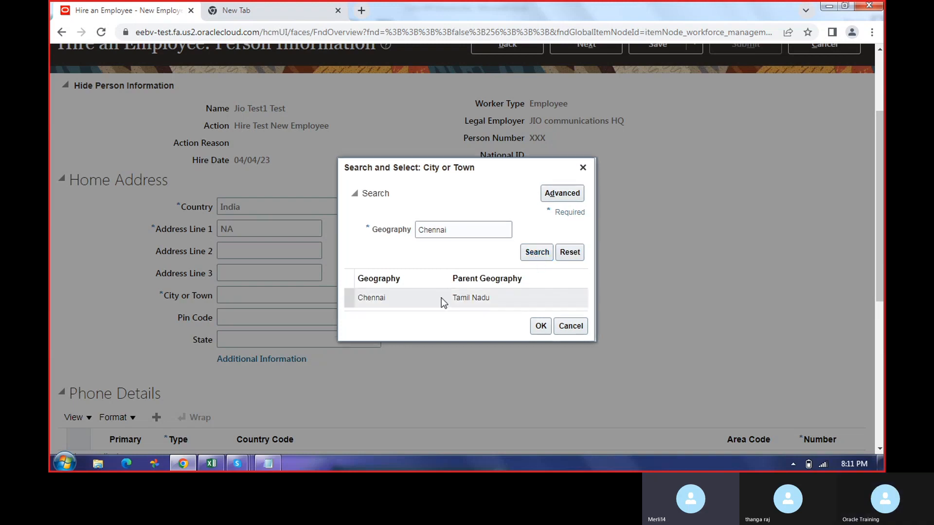
pyautogui.doubleClick(442, 298)
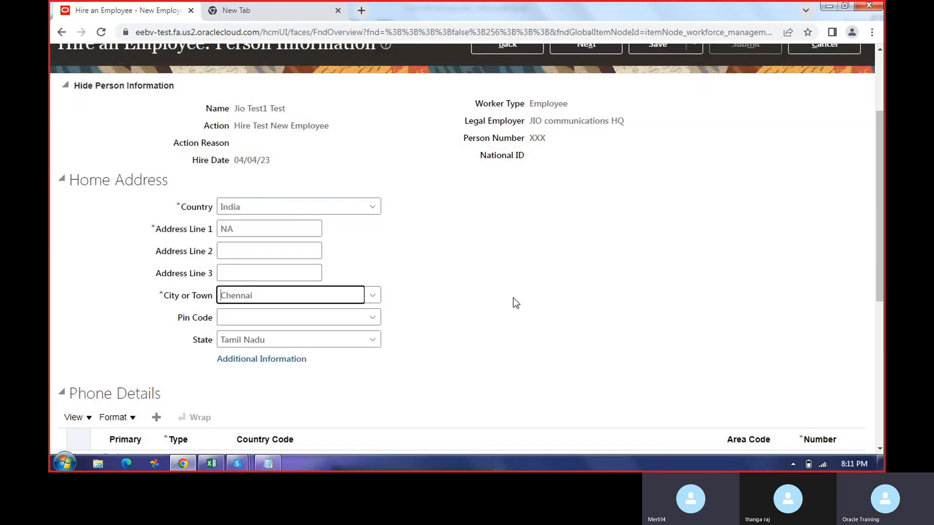
# Look over the phone, email and legislative sections, leave them empty, and continue to the Employment Information stage.
pyautogui.scroll(-4, 438, 311)
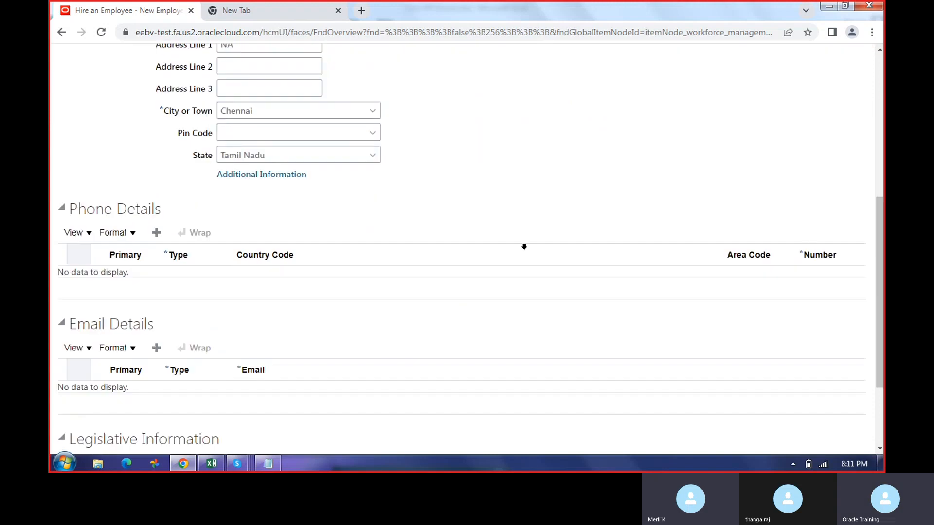
pyautogui.scroll(-3, 524, 246)
pyautogui.scroll(7, 523, 247)
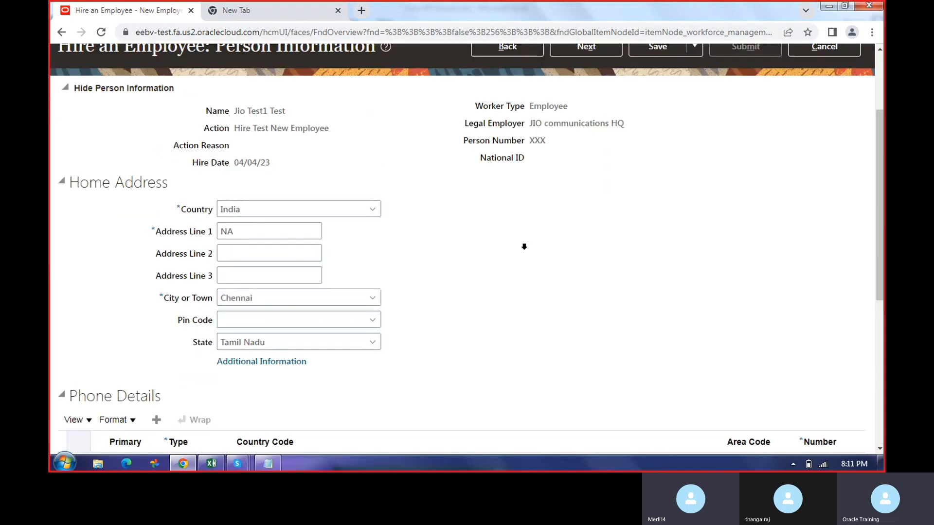
pyautogui.scroll(-7, 531, 245)
pyautogui.scroll(7, 531, 245)
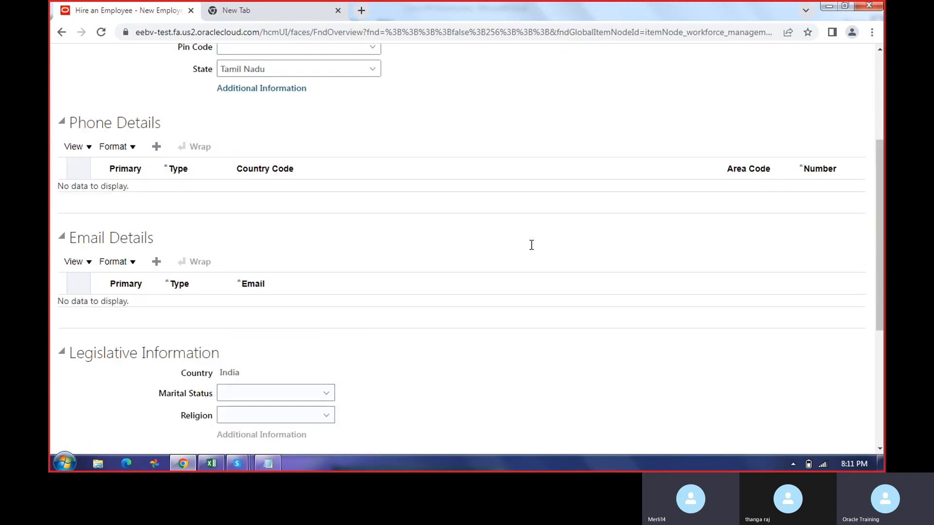
pyautogui.click(586, 167)
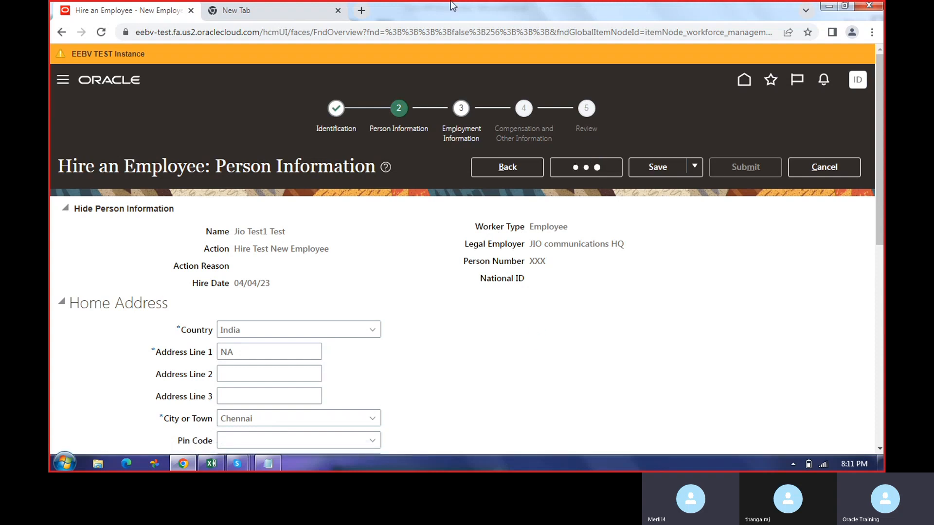
pyautogui.click(238, 8)
pyautogui.click(157, 8)
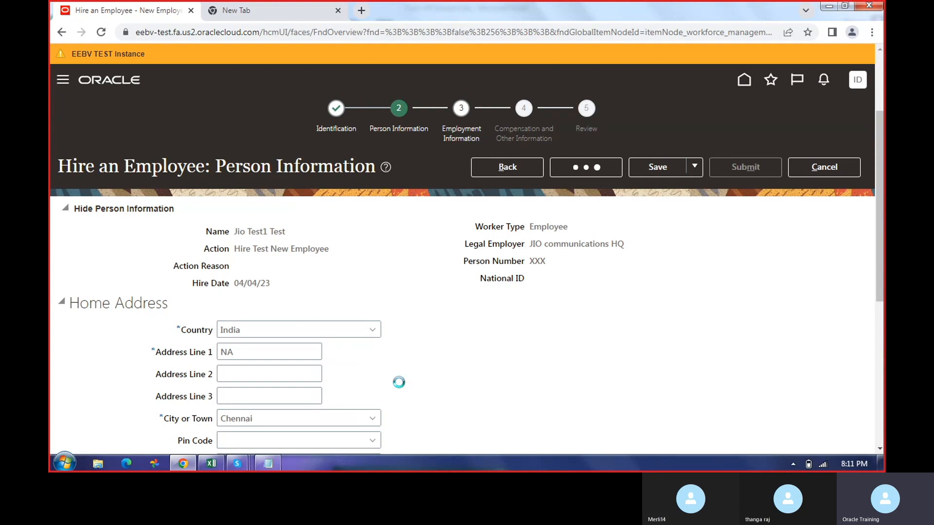
pyautogui.click(239, 10)
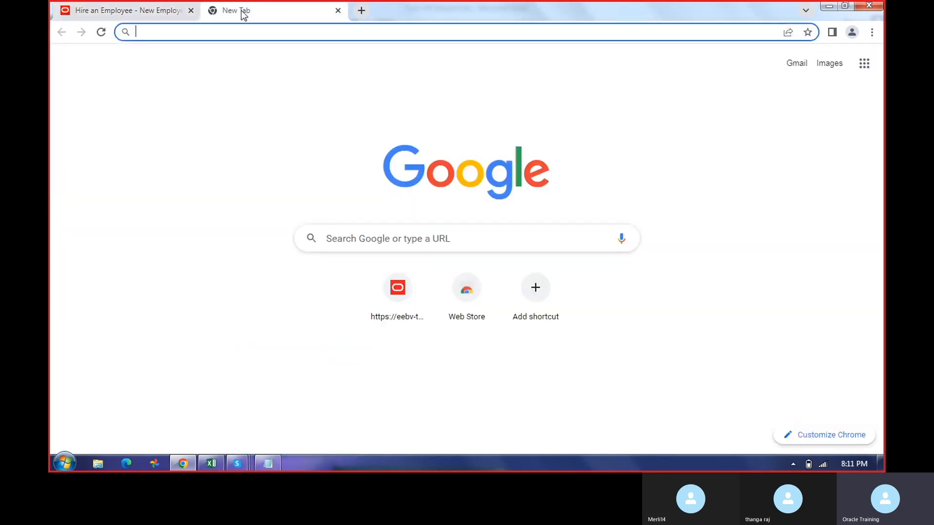
pyautogui.click(152, 13)
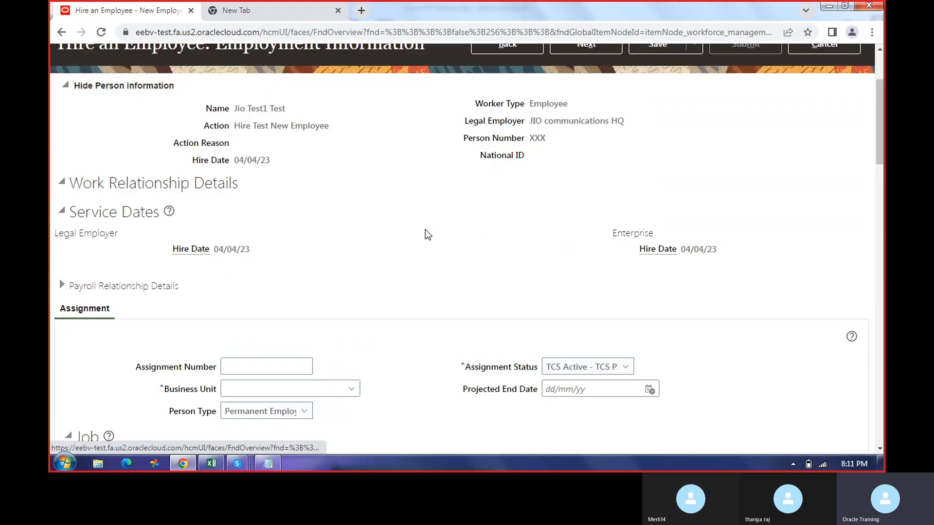
# Set the assignment's Business Unit to ICS KSA BU.
pyautogui.scroll(-3, 387, 362)
pyautogui.scroll(-3, 388, 360)
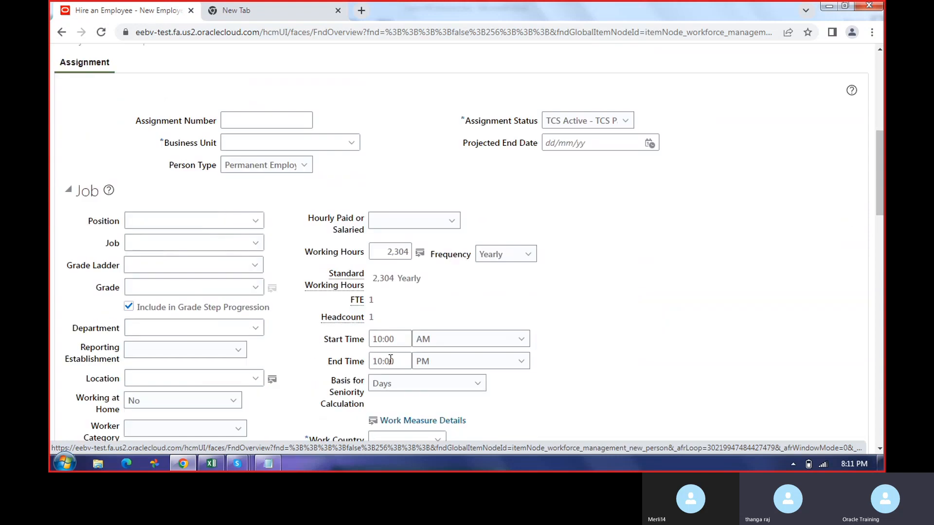
pyautogui.click(351, 142)
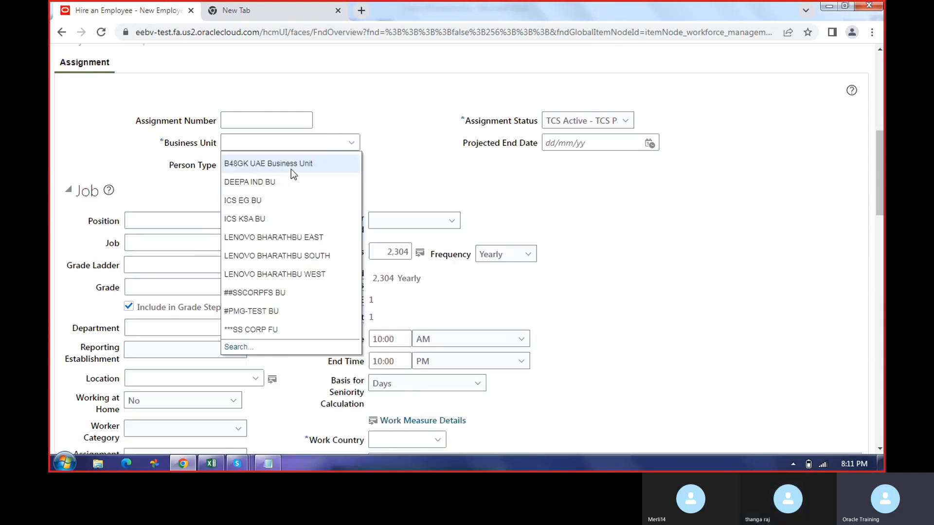
pyautogui.click(274, 218)
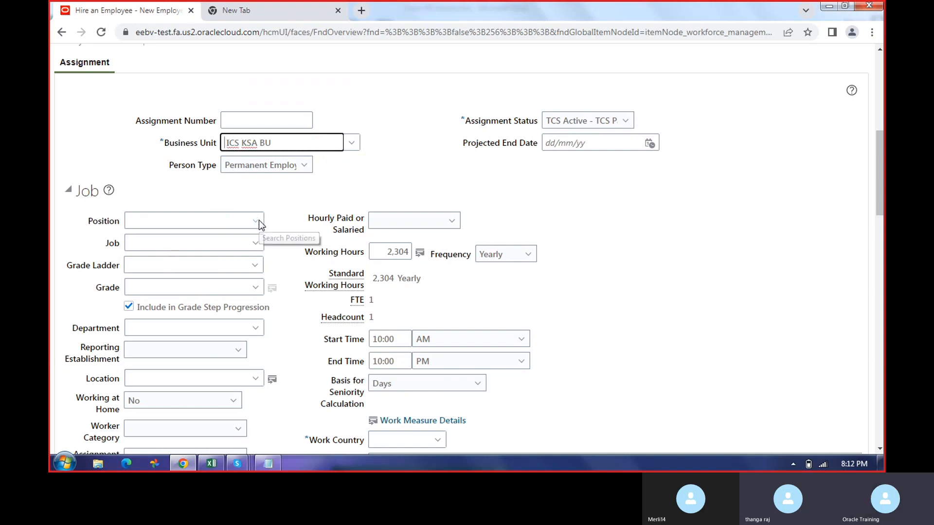
# Search the jobs by the name Jio and set the assignment's Job to Jio HR.
pyautogui.click(253, 244)
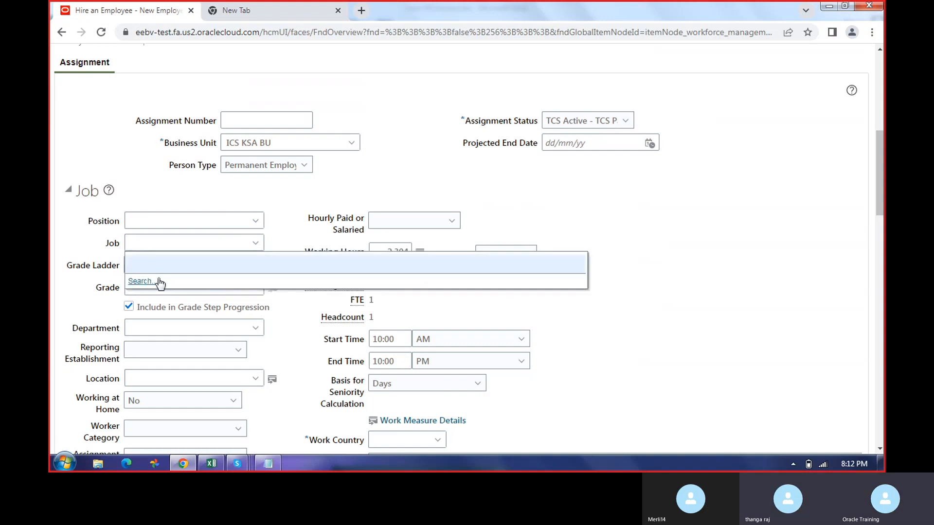
pyautogui.click(157, 279)
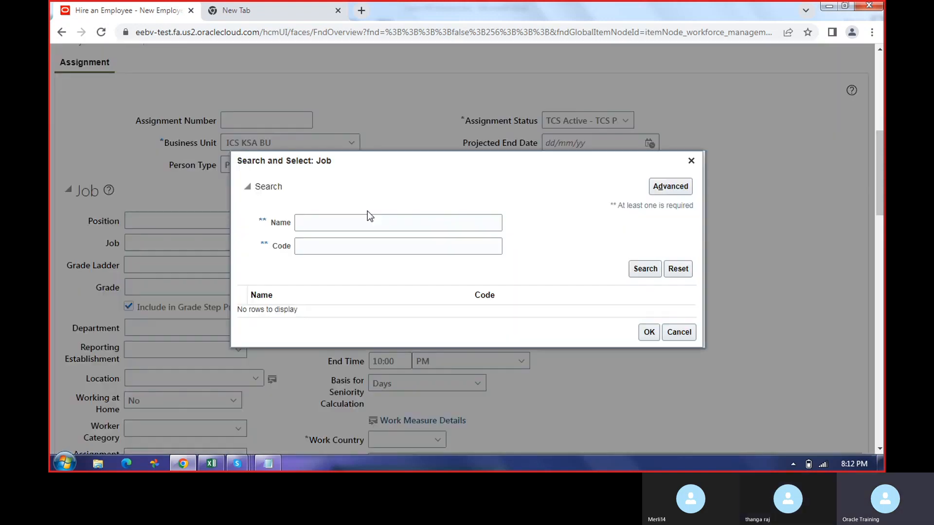
pyautogui.click(385, 220)
pyautogui.write('io')
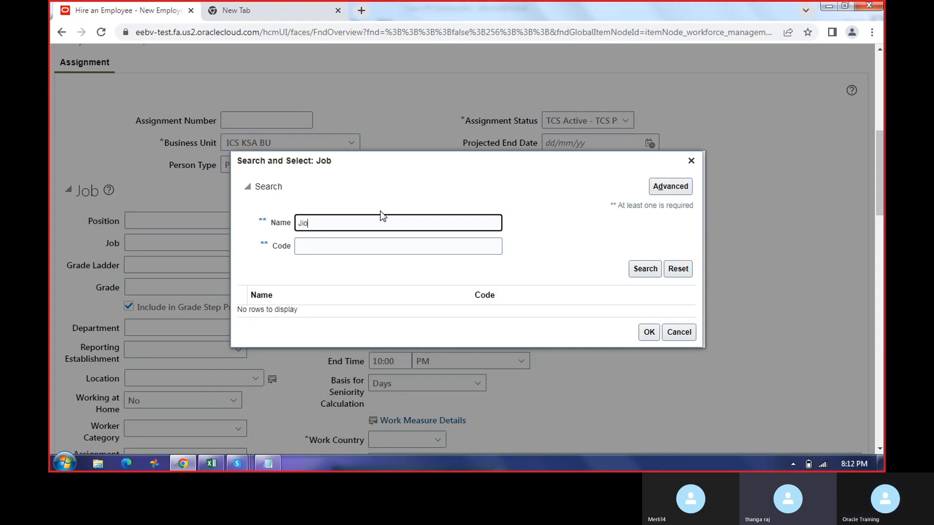
pyautogui.click(634, 271)
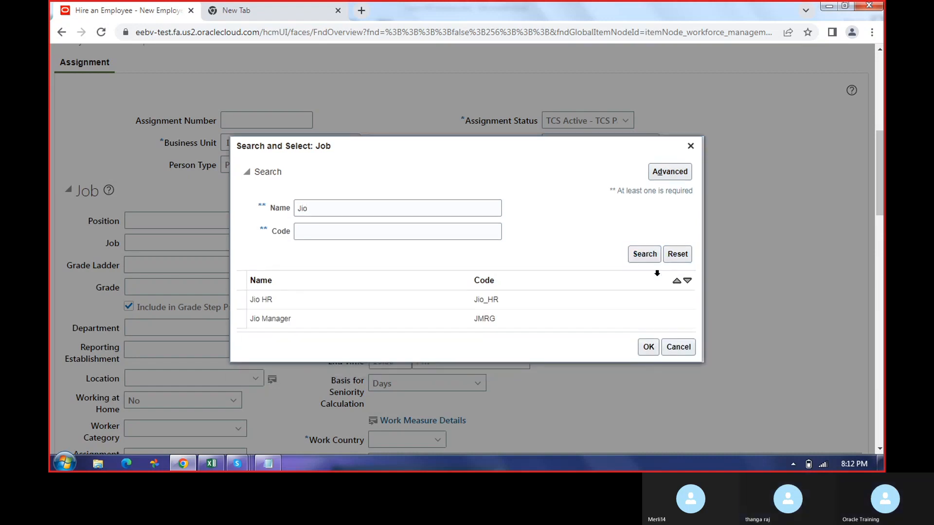
pyautogui.doubleClick(411, 295)
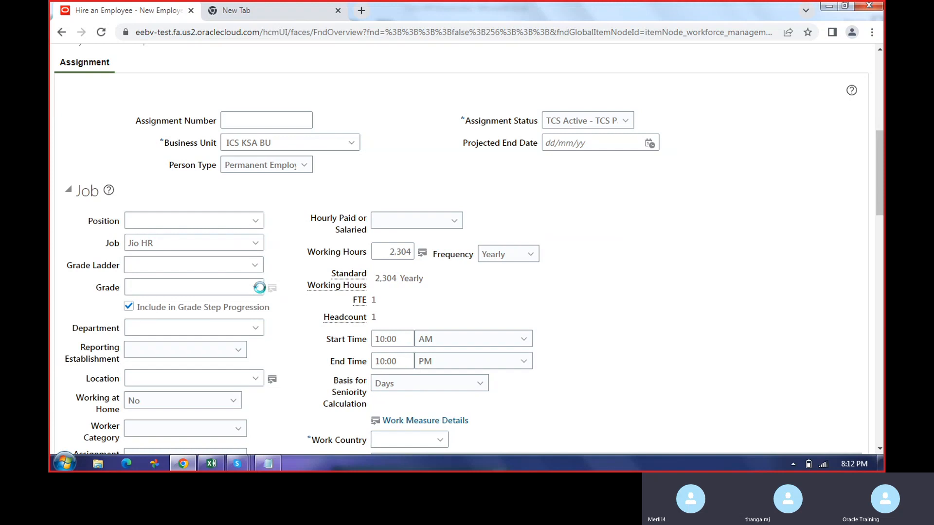
# Search the grades by the name Jio and set the assignment's Grade to Jio Grade 1 with code Ji_Grade 1.
pyautogui.click(258, 287)
pyautogui.click(146, 321)
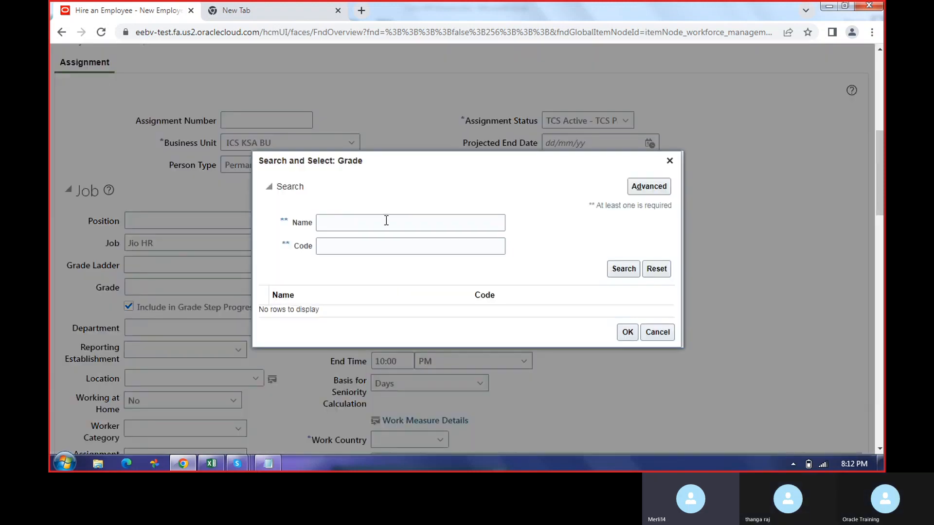
pyautogui.click(386, 222)
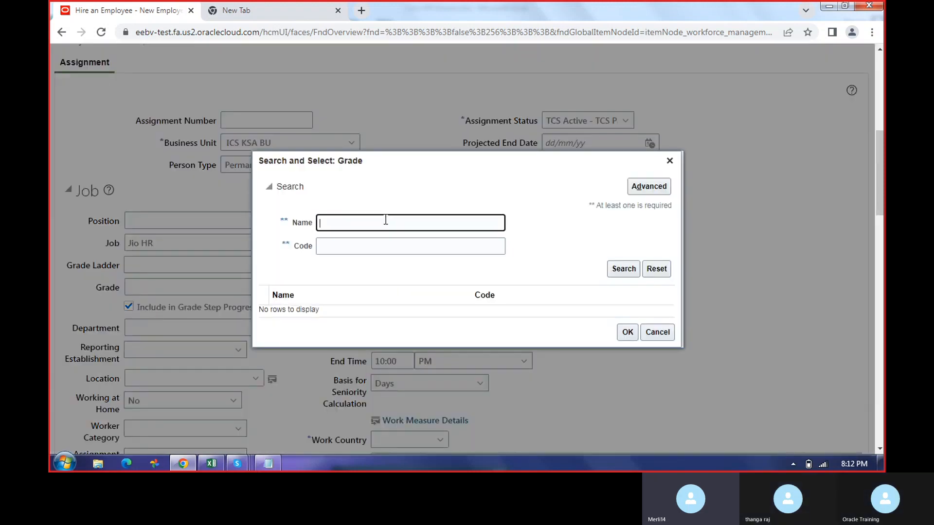
pyautogui.click(629, 273)
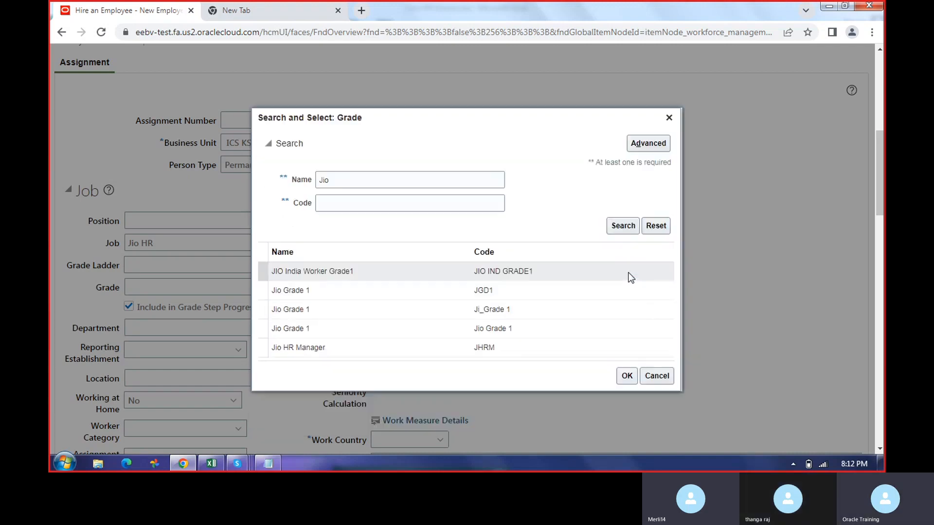
pyautogui.doubleClick(319, 305)
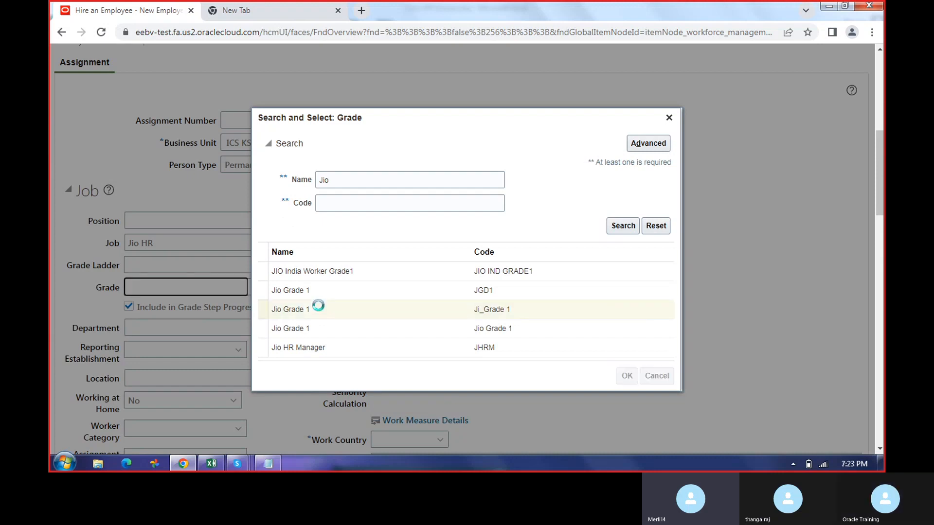
# Search the departments by the name Jio and set the assignment's Department to Jio HR Dept.
pyautogui.scroll(-3, 261, 349)
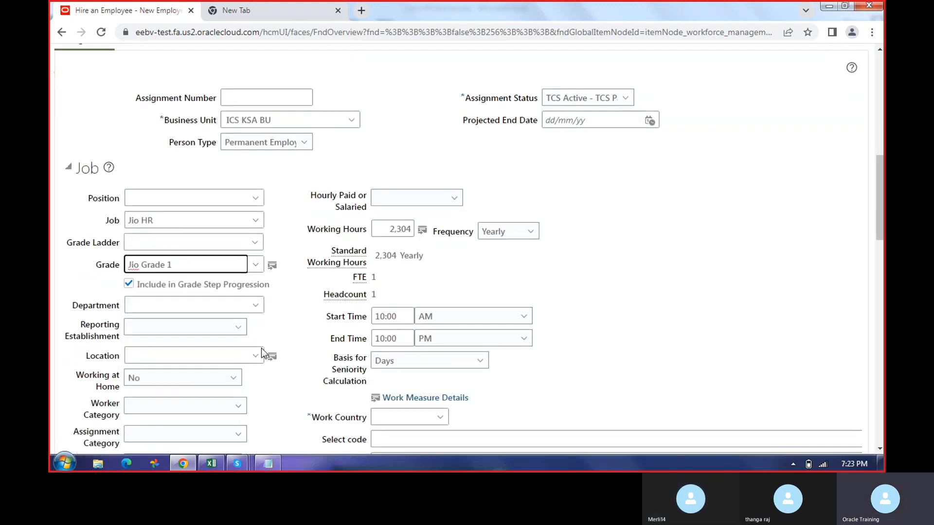
pyautogui.click(255, 204)
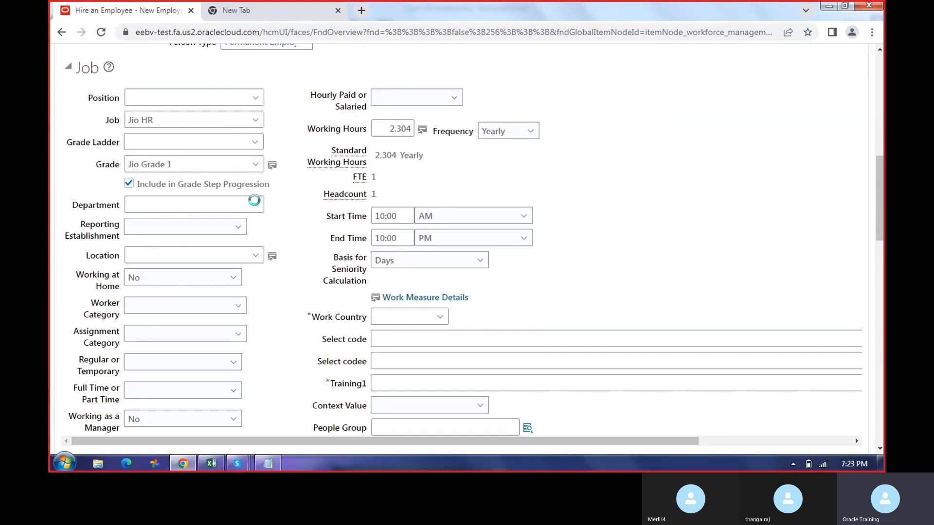
pyautogui.click(152, 242)
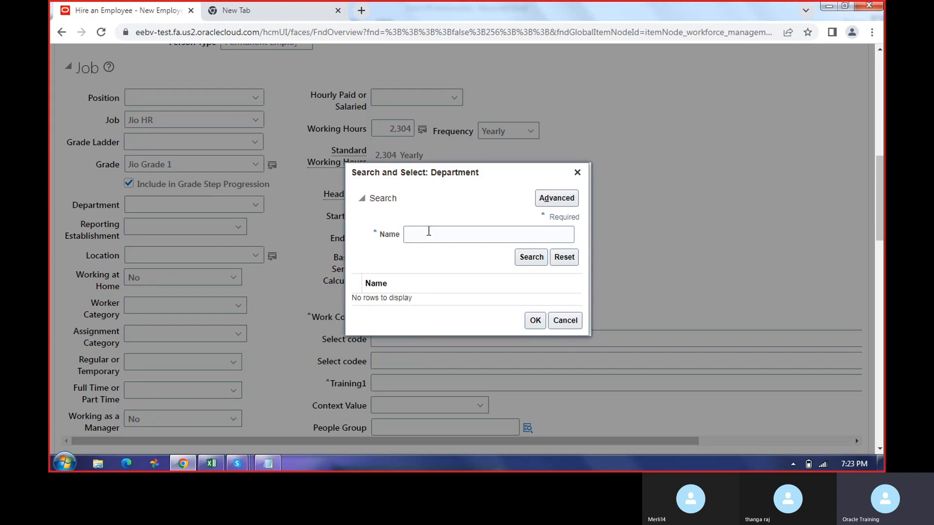
pyautogui.click(428, 232)
pyautogui.write('Jio')
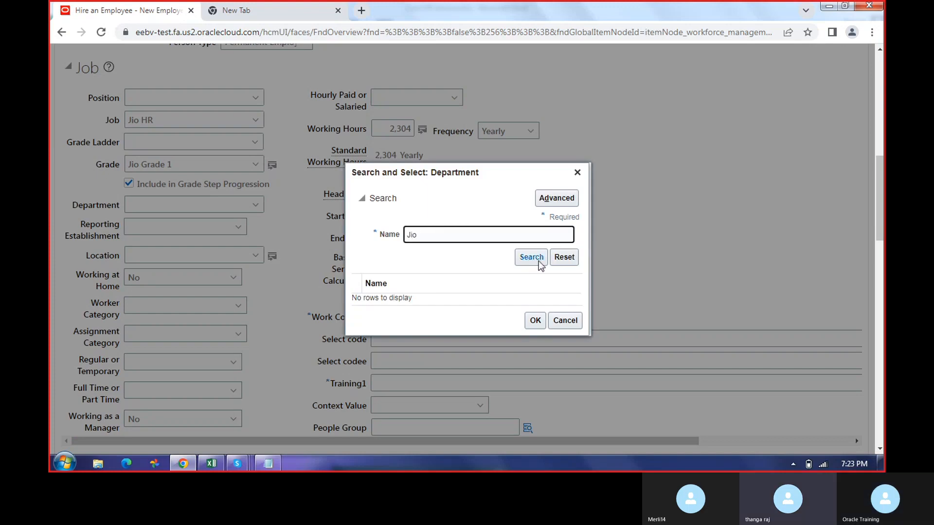
pyautogui.click(539, 260)
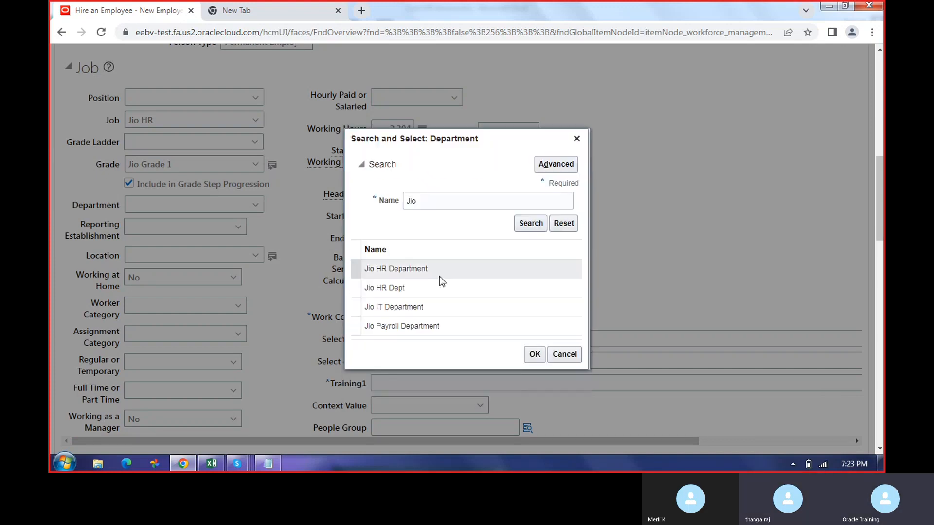
pyautogui.doubleClick(431, 289)
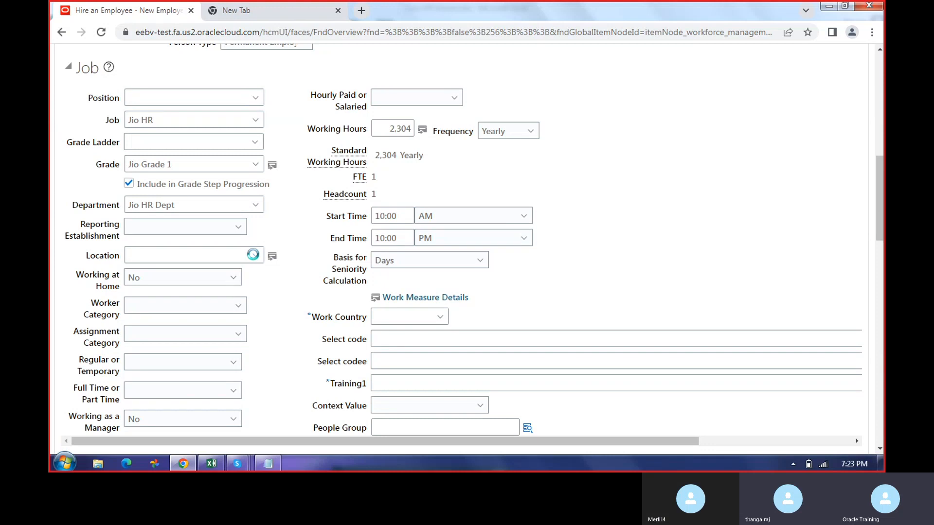
# Search the locations by the name Jio and set the assignment's Location to Jio Mumbai HO.
pyautogui.click(253, 254)
pyautogui.click(149, 296)
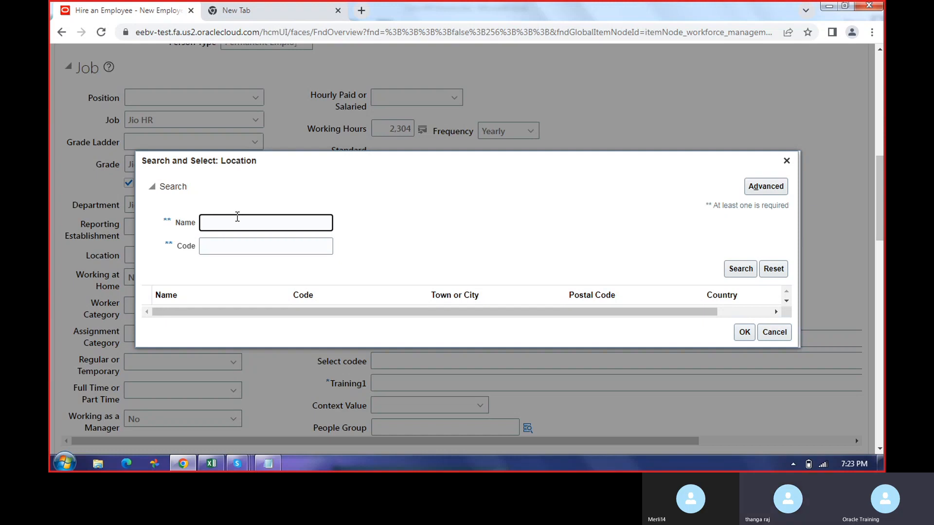
pyautogui.click(735, 273)
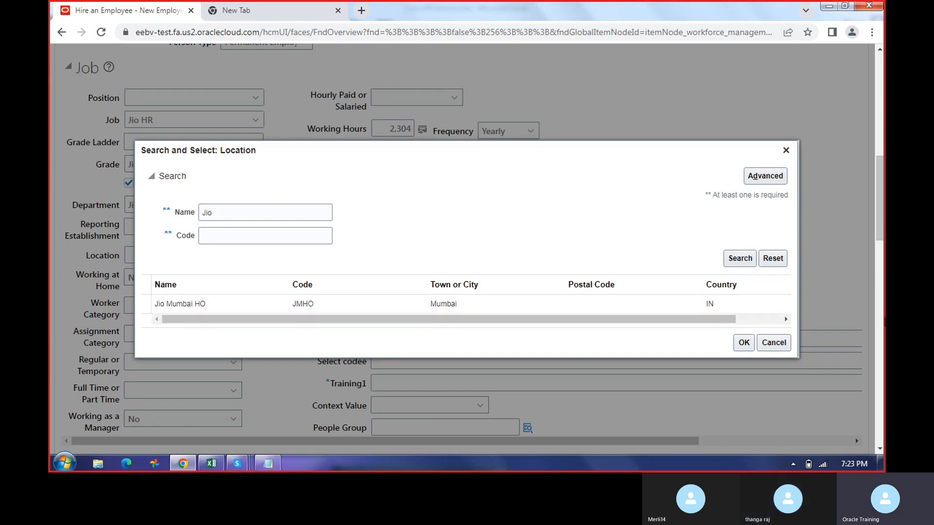
pyautogui.click(229, 307)
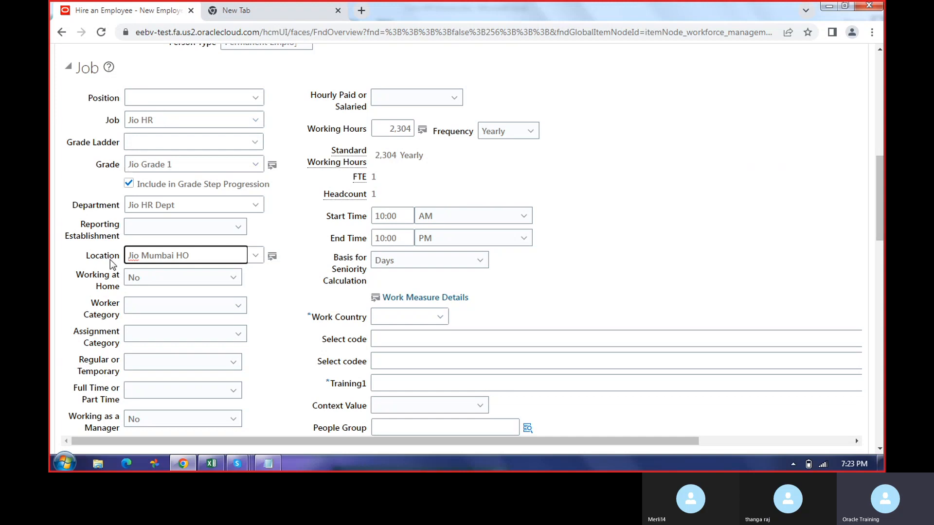
# Review the assignment's Job, Grade, Department and Location entries, the Worker Category options and the employment header details.
pyautogui.moveTo(102, 120); pyautogui.dragTo(276, 304)
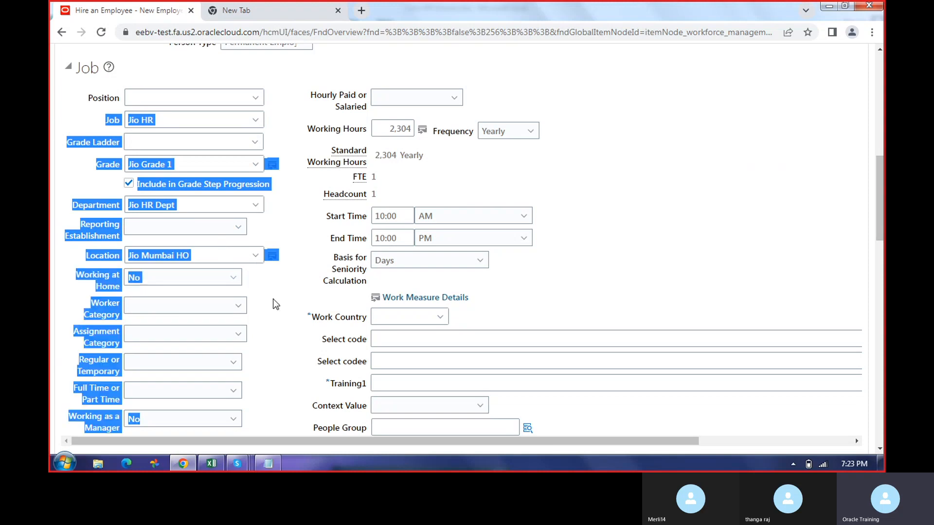
pyautogui.click(800, 226)
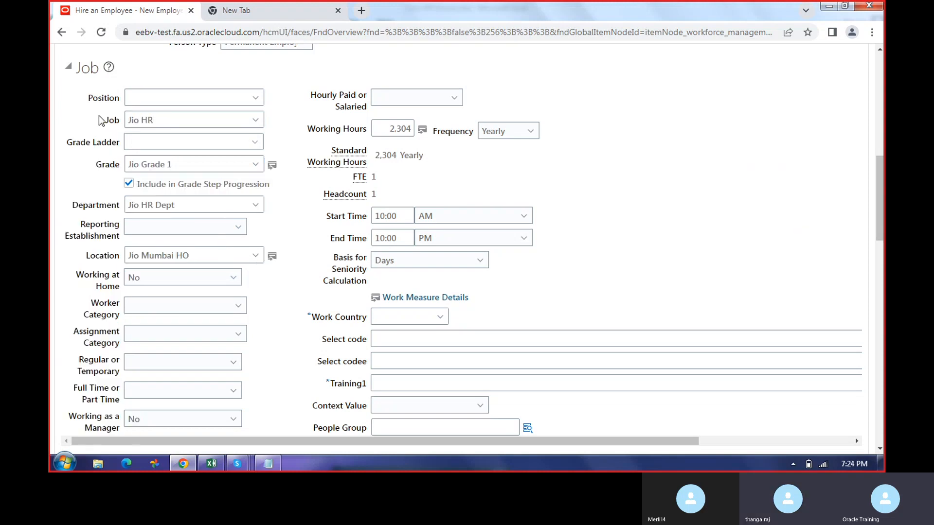
pyautogui.doubleClick(113, 120)
pyautogui.moveTo(73, 206); pyautogui.dragTo(120, 211)
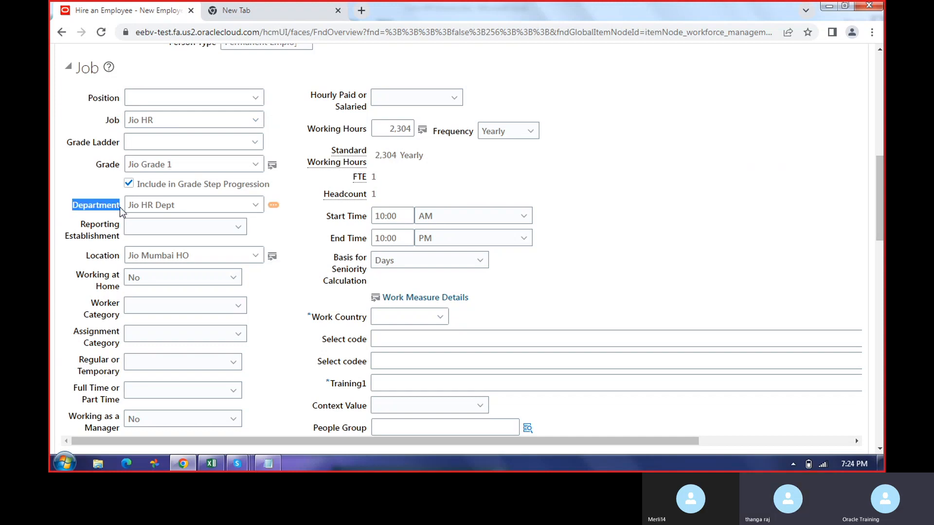
pyautogui.doubleClick(113, 121)
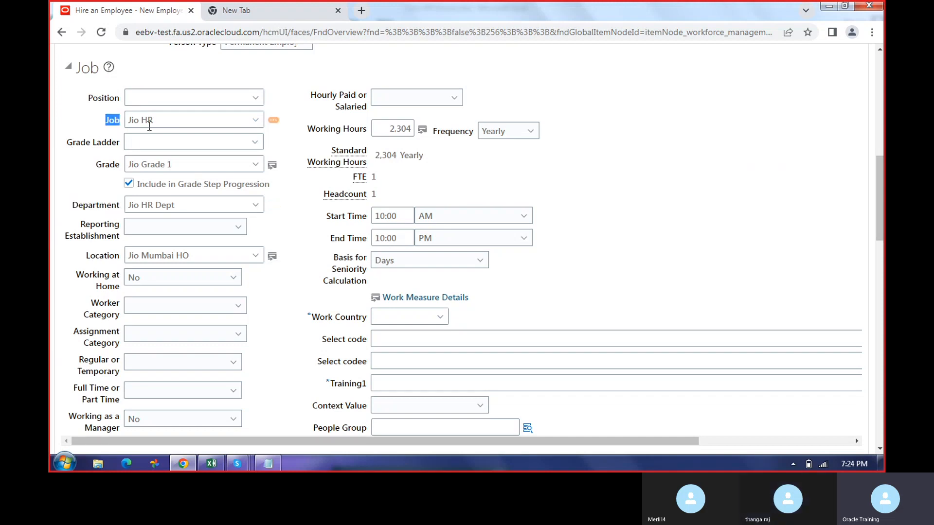
pyautogui.doubleClick(108, 165)
pyautogui.moveTo(73, 208); pyautogui.dragTo(119, 208)
pyautogui.moveTo(85, 255); pyautogui.dragTo(161, 253)
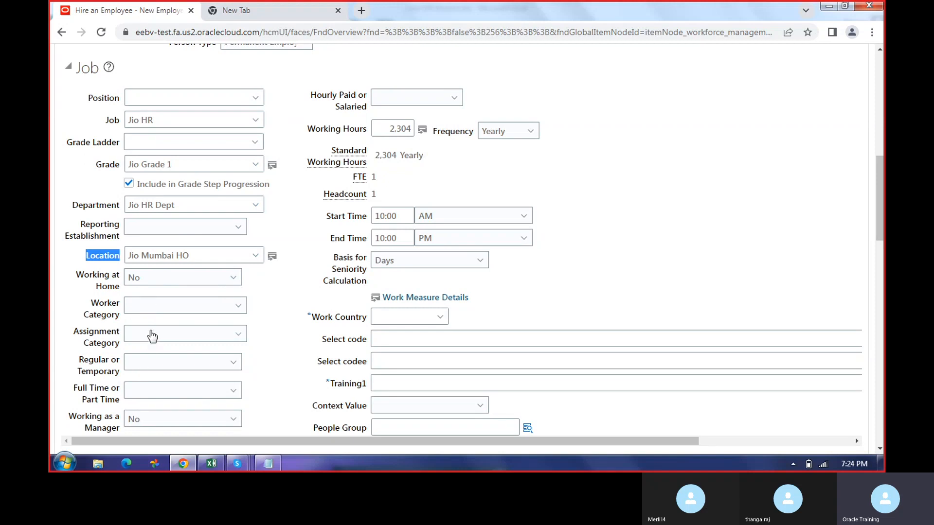
pyautogui.click(246, 308)
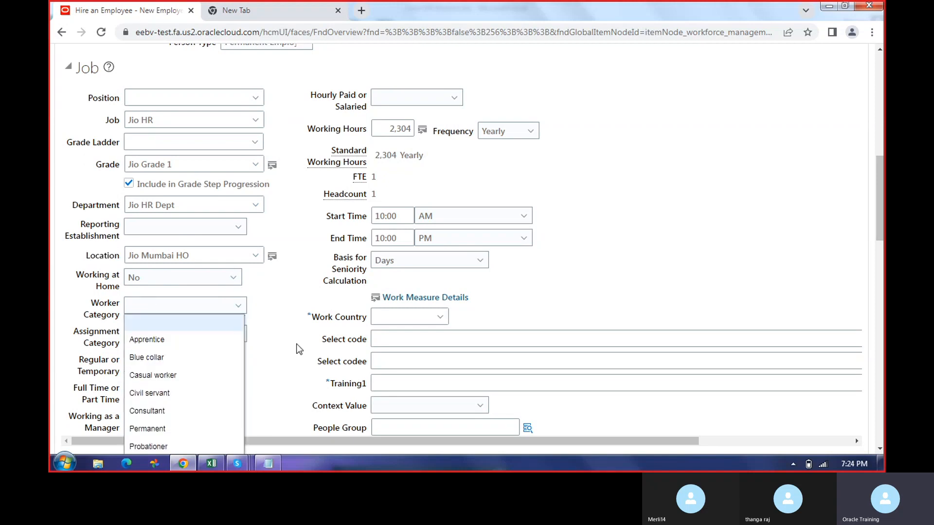
pyautogui.click(271, 381)
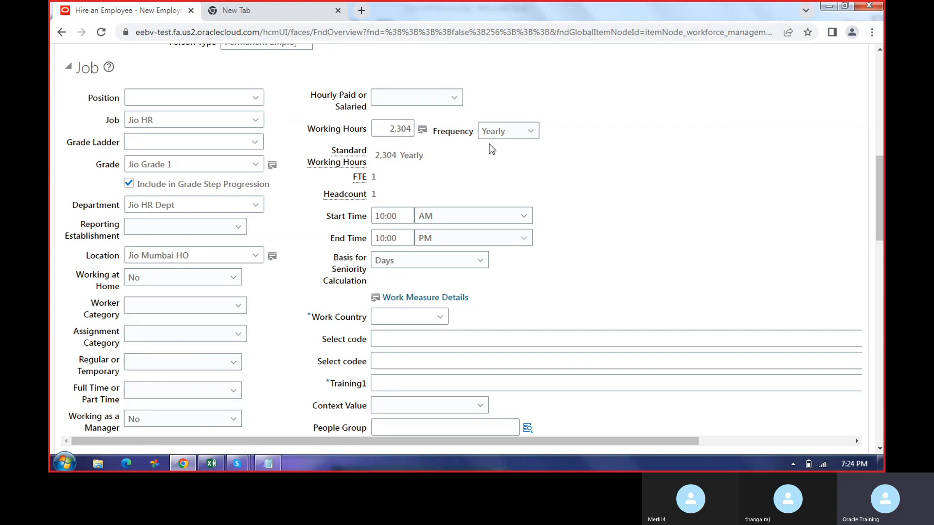
pyautogui.scroll(9, 491, 145)
pyautogui.scroll(1, 361, 80)
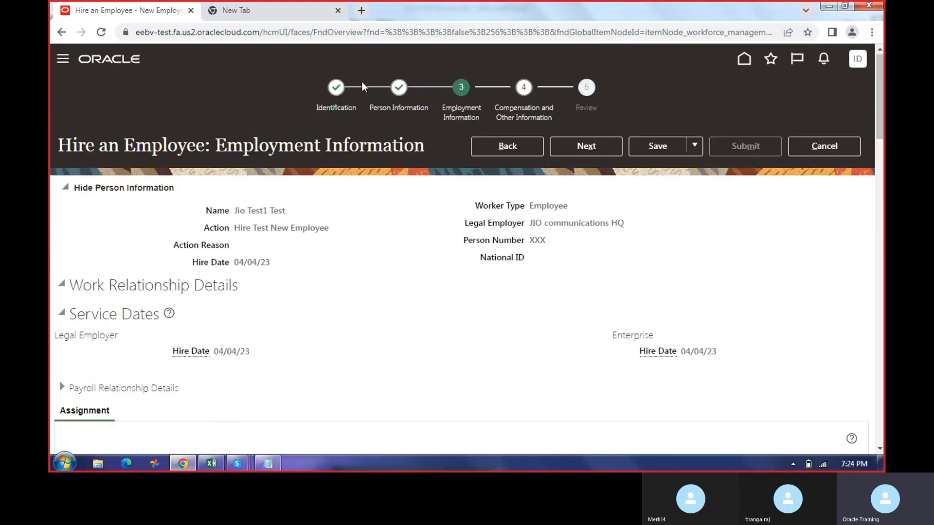
pyautogui.scroll(-3, 153, 324)
pyautogui.scroll(-9, 275, 253)
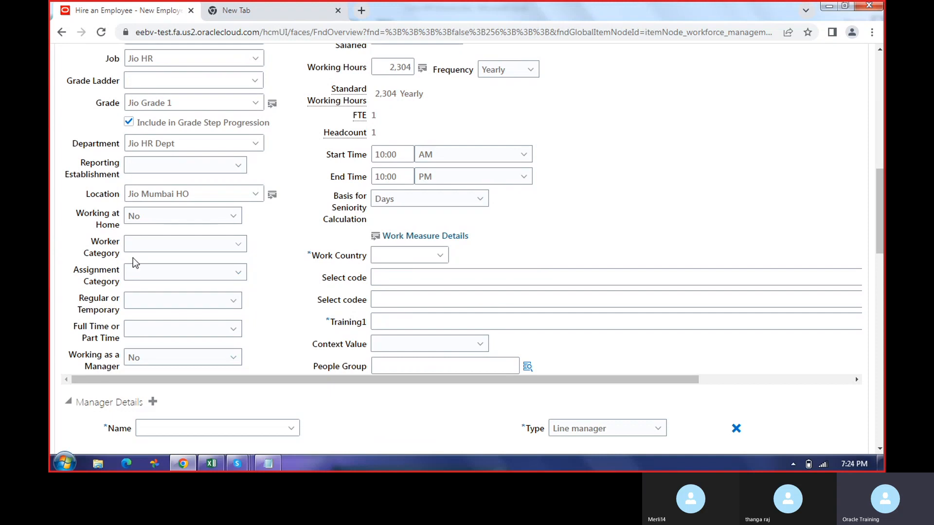
# Set the assignment's Full Time or Part Time value to Full time.
pyautogui.scroll(1, 136, 263)
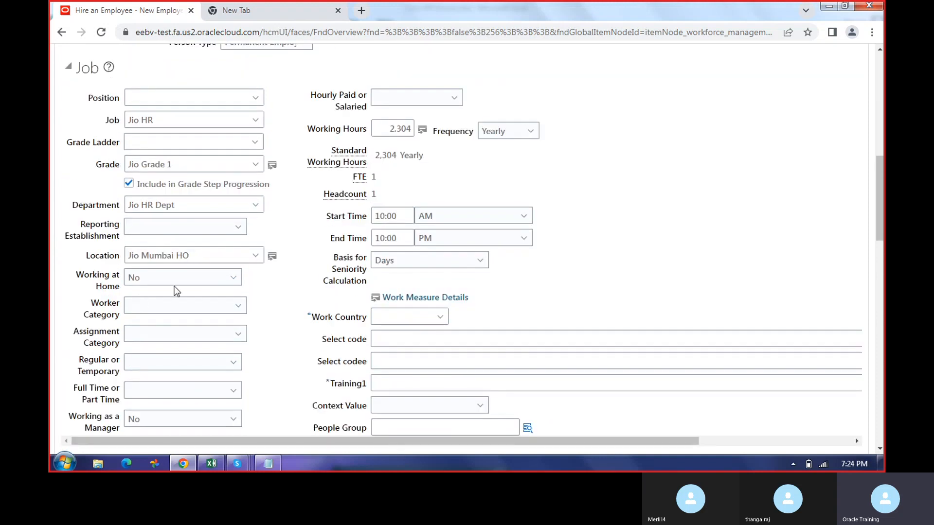
pyautogui.scroll(-2, 155, 393)
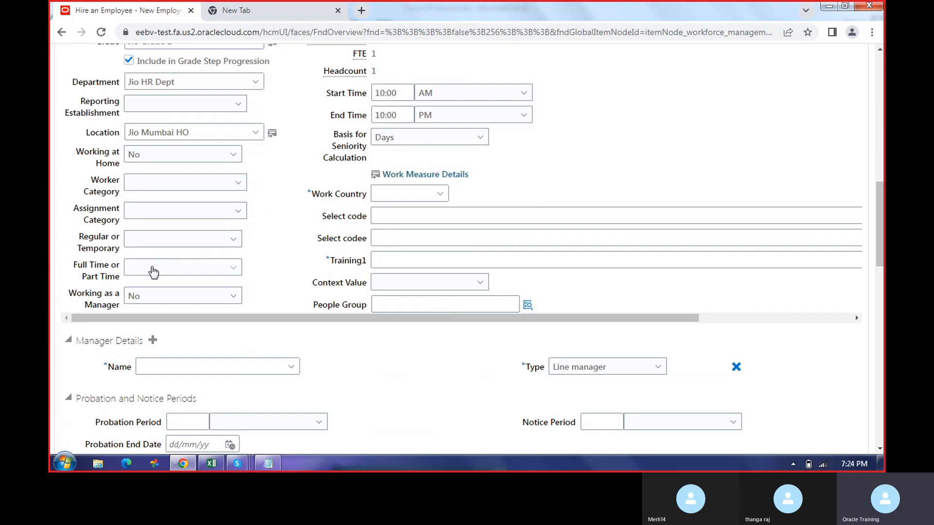
pyautogui.click(152, 269)
pyautogui.click(138, 300)
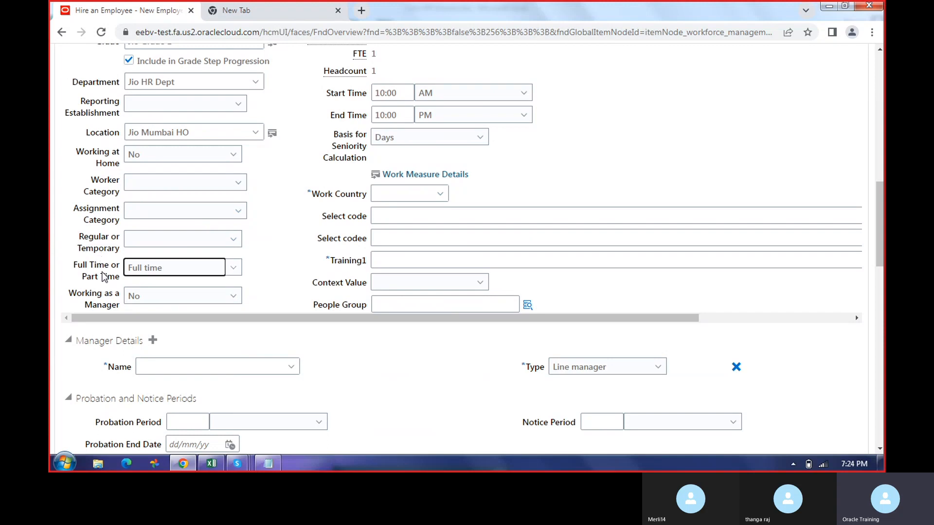
# Set the required Work Country to the third listed option, E.
pyautogui.scroll(2, 469, 219)
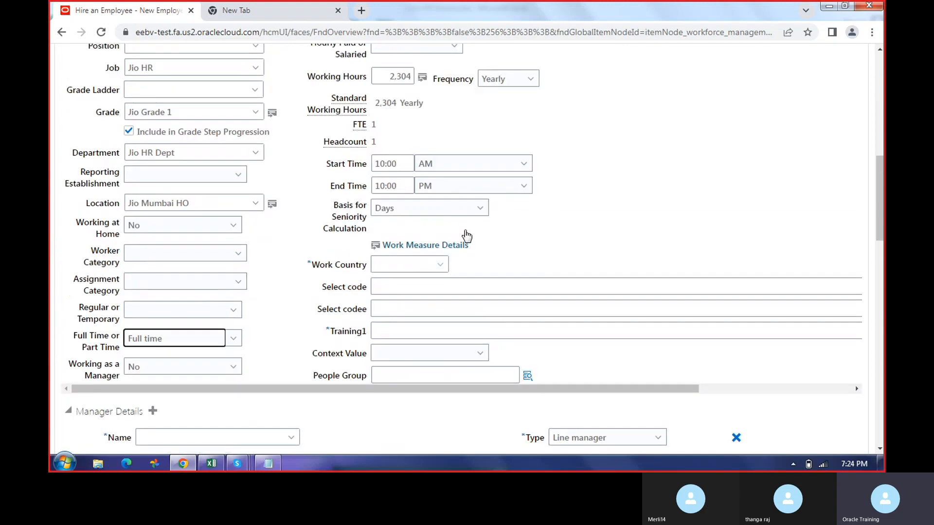
pyautogui.scroll(1, 467, 236)
pyautogui.click(439, 320)
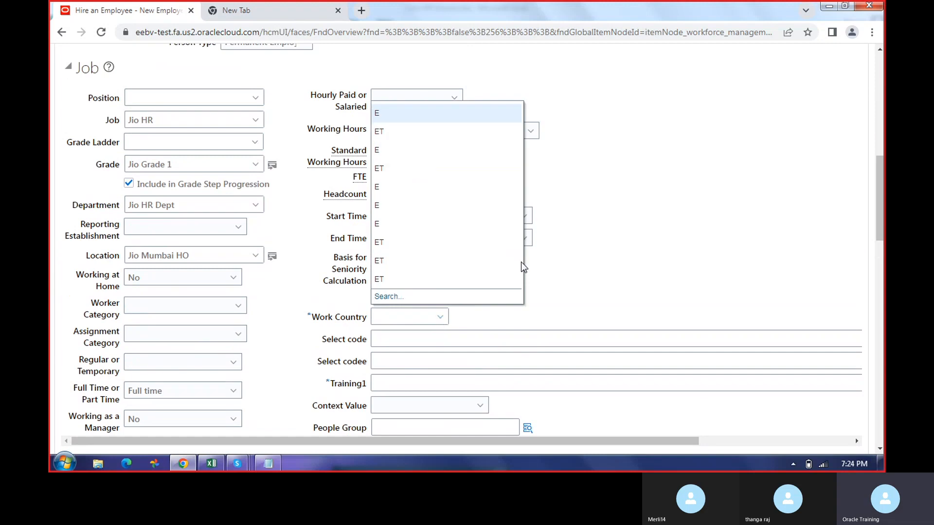
pyautogui.click(674, 297)
pyautogui.click(438, 314)
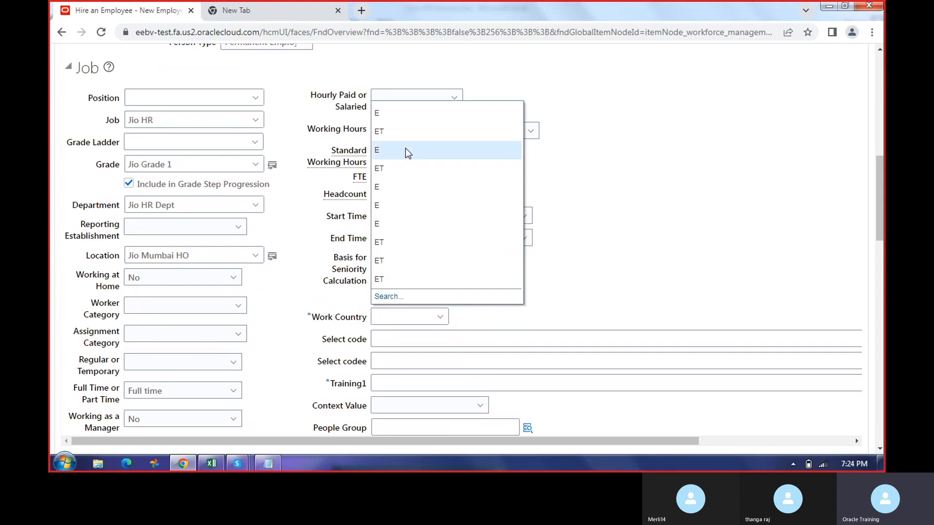
pyautogui.click(405, 148)
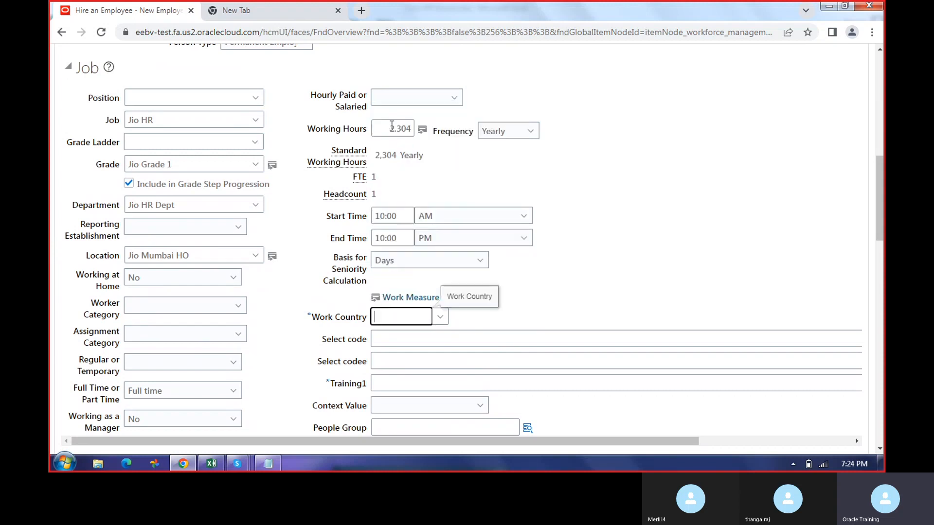
# Examine the Working Hours and Frequency values and the remaining manager, probation, payroll and collective agreement sections of the Employment Information stage.
pyautogui.click(392, 127)
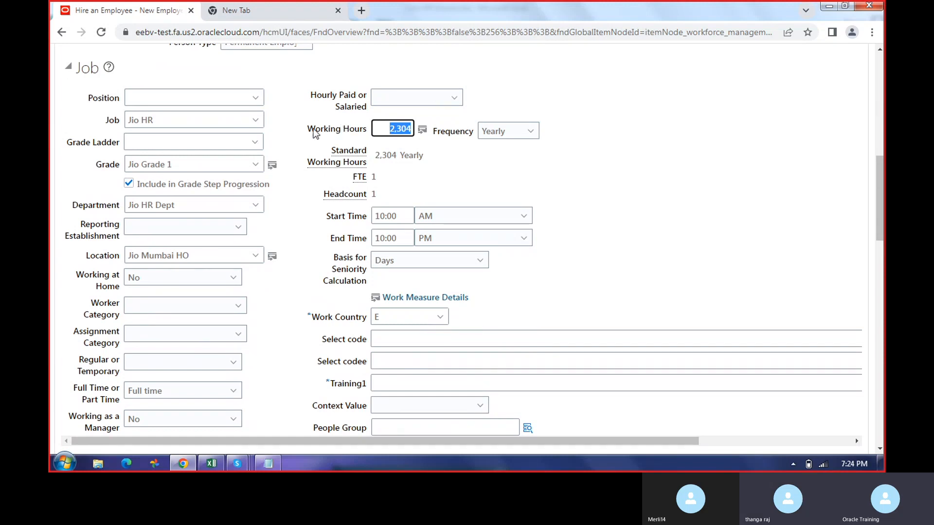
pyautogui.moveTo(309, 131); pyautogui.dragTo(565, 139)
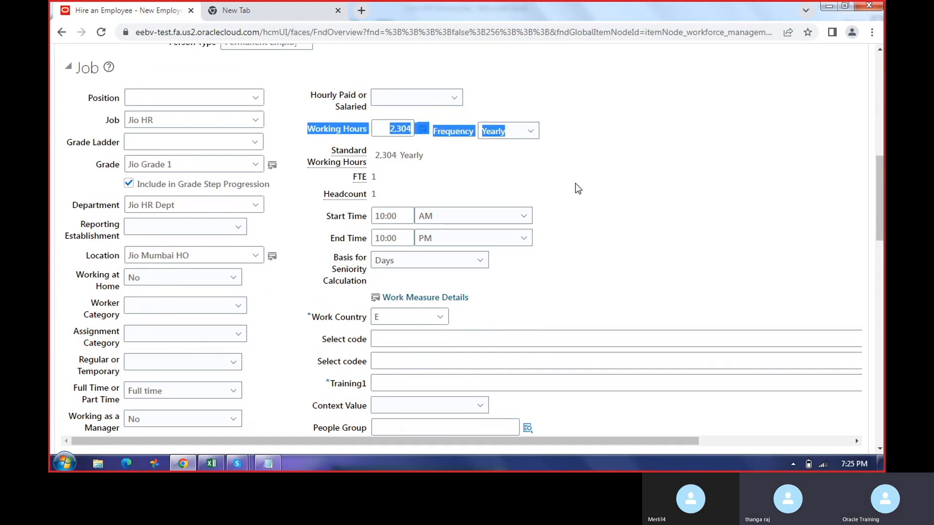
pyautogui.scroll(5, 576, 187)
pyautogui.scroll(-5, 546, 211)
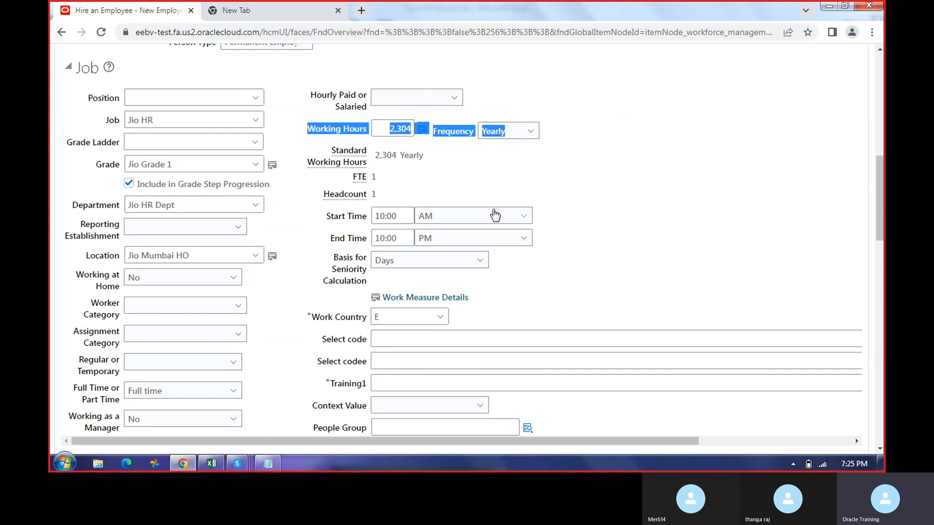
pyautogui.scroll(5, 495, 215)
pyautogui.scroll(-20, 448, 256)
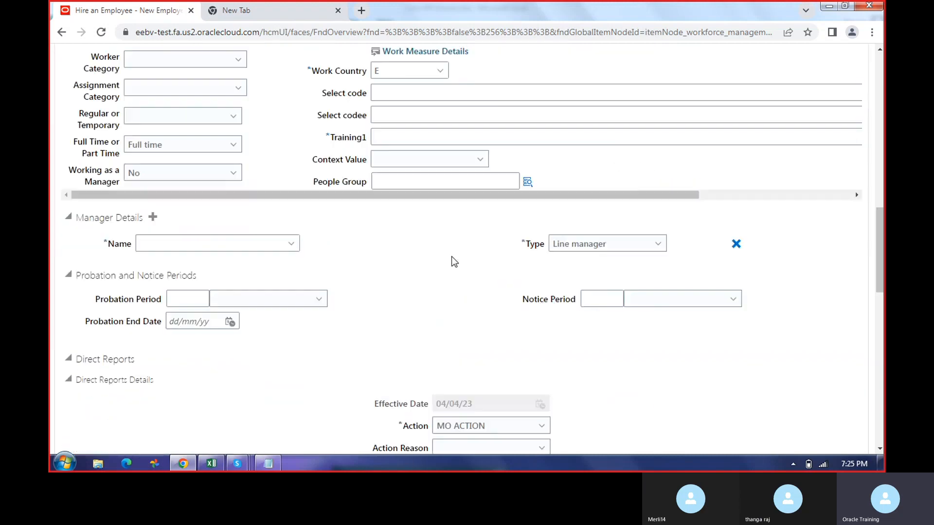
pyautogui.scroll(-5, 525, 177)
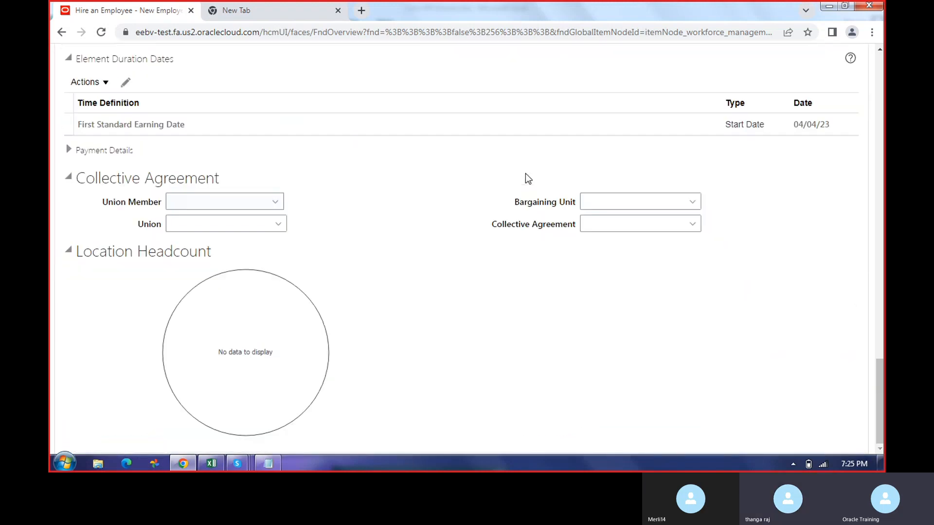
pyautogui.scroll(20, 529, 182)
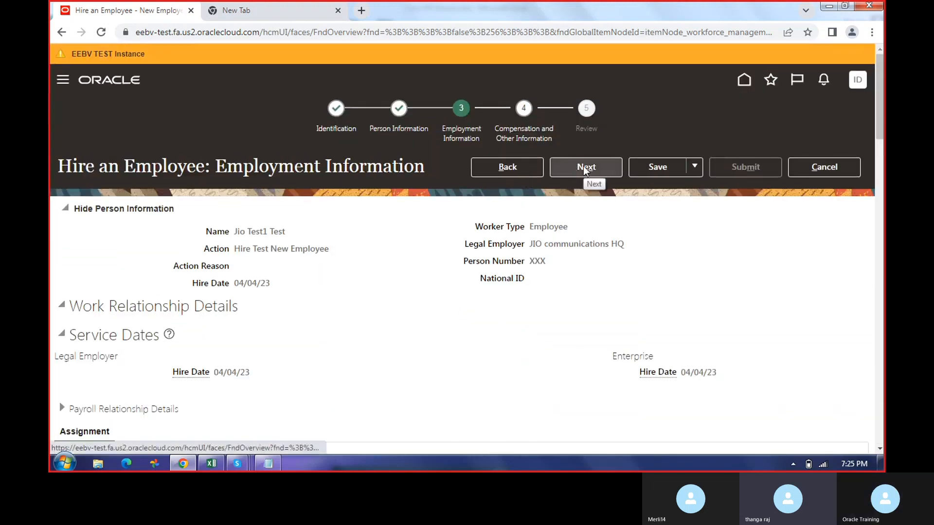
# Fill the required Training1 field with vv and advance the hire through the remaining stages to Review.
pyautogui.click(584, 167)
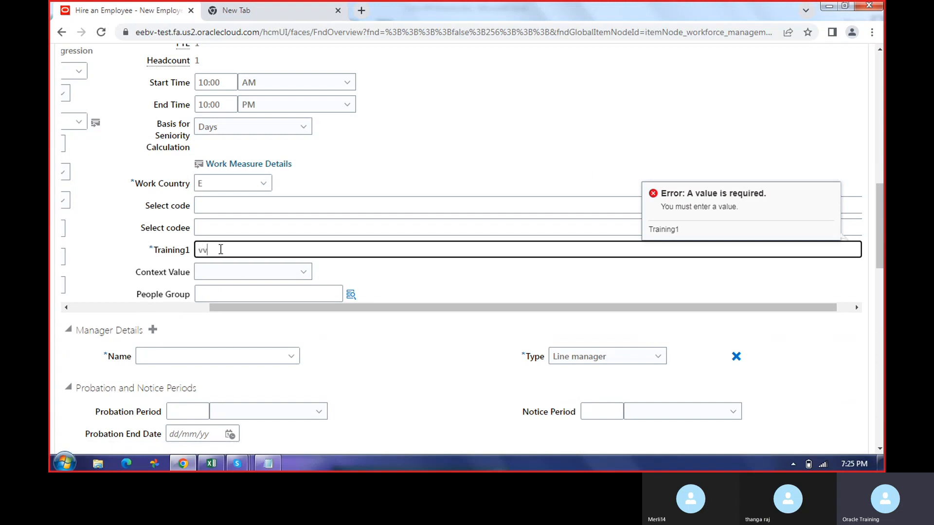
pyautogui.moveTo(522, 307); pyautogui.dragTo(535, 309)
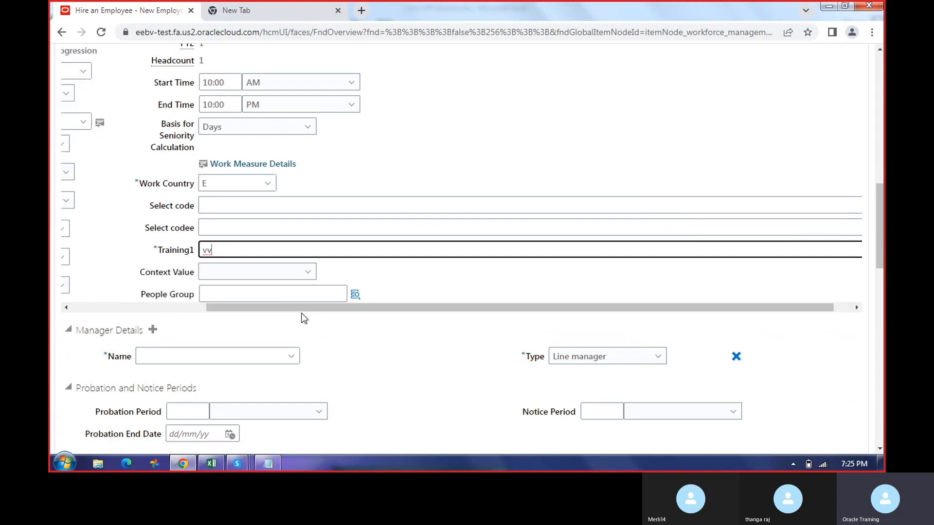
pyautogui.scroll(-10, 304, 319)
pyautogui.scroll(15, 471, 280)
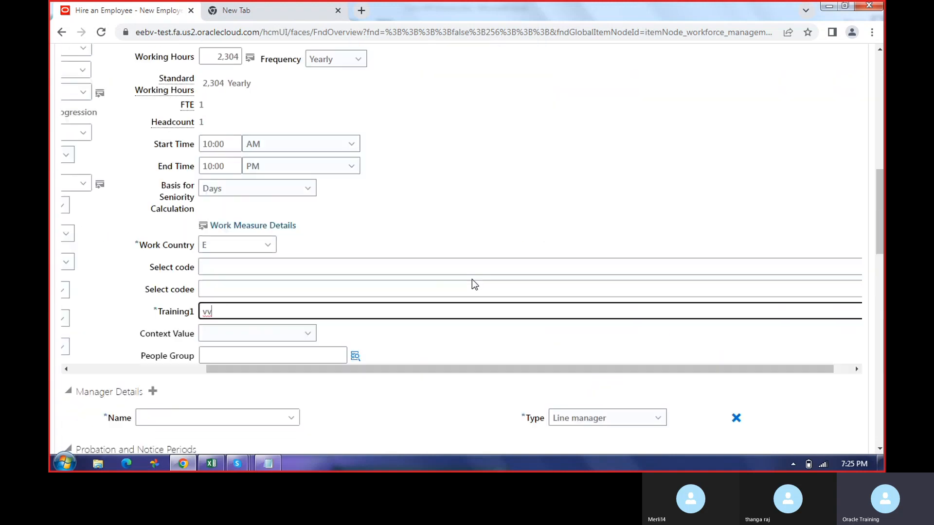
pyautogui.click(588, 97)
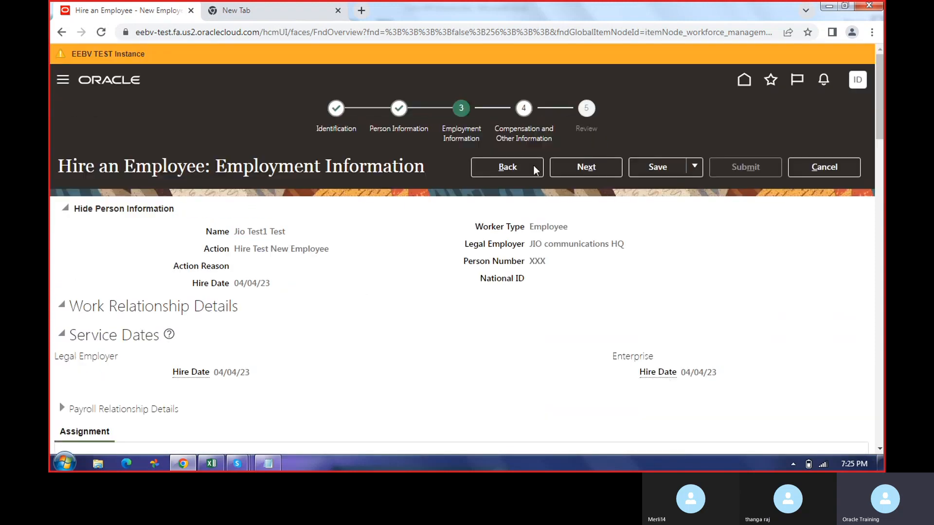
pyautogui.click(574, 171)
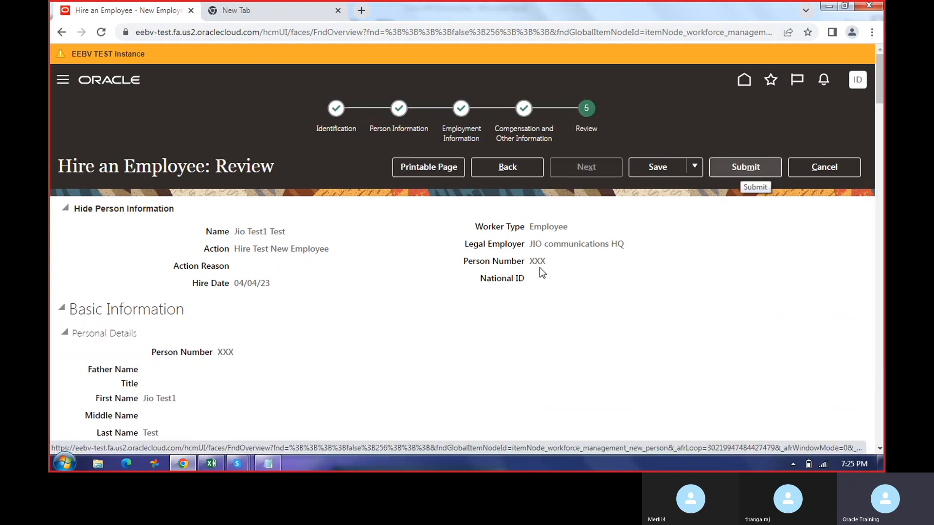
# Check the person and basic information on the Review stage, submit the hire and confirm the submission.
pyautogui.scroll(-1, 273, 381)
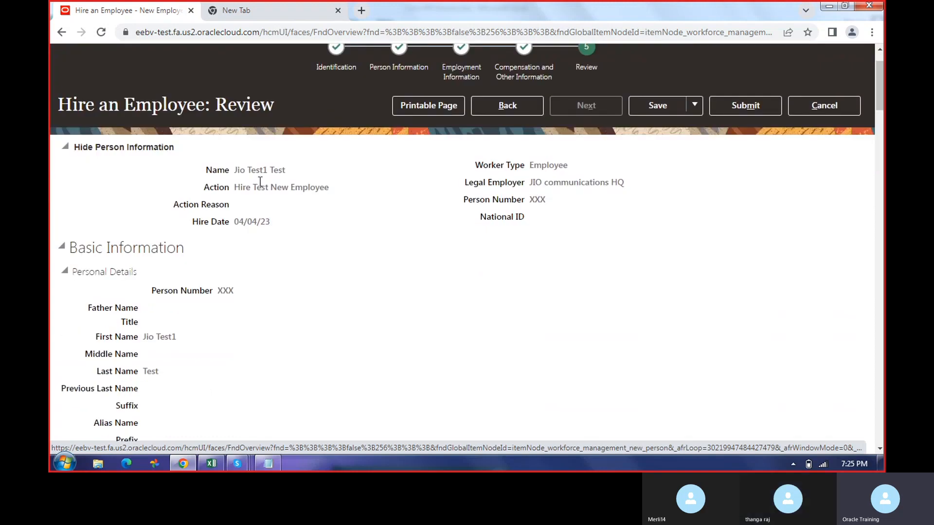
pyautogui.scroll(1, 294, 245)
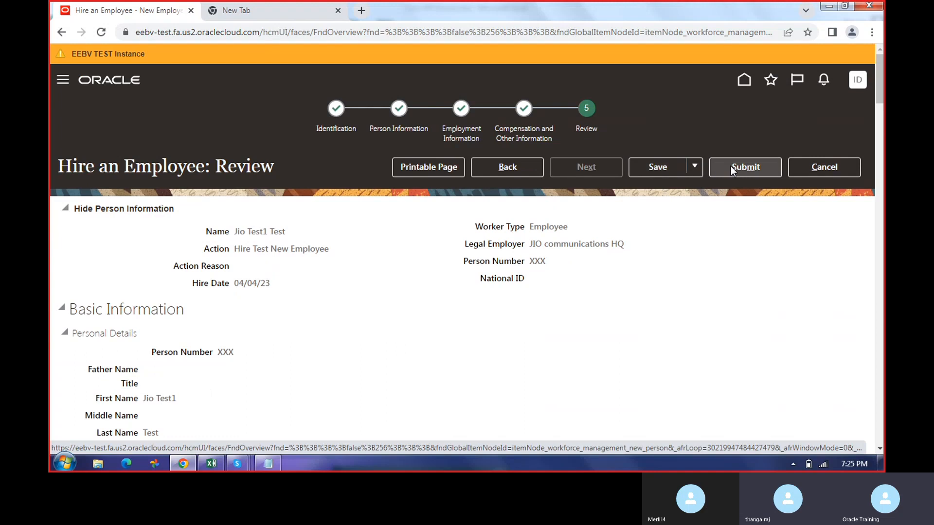
pyautogui.scroll(-1, 453, 284)
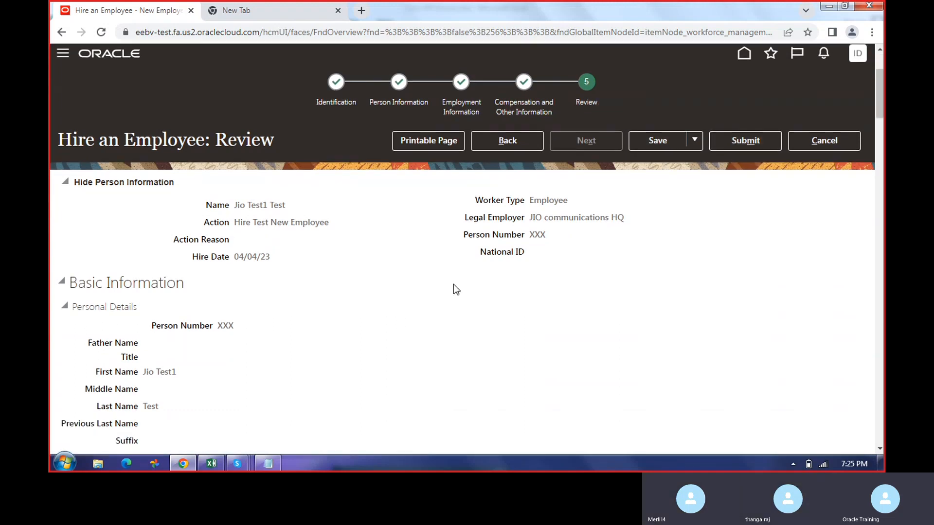
pyautogui.click(737, 100)
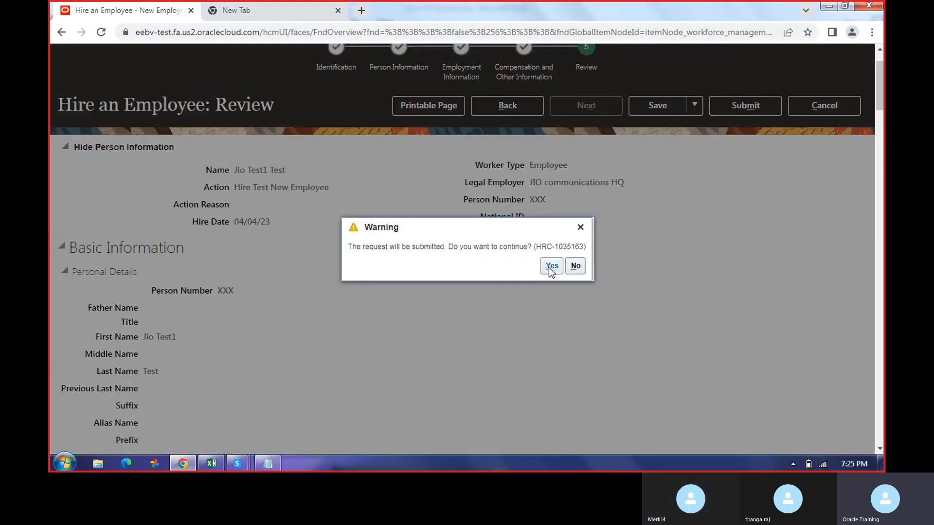
pyautogui.click(550, 269)
# Switch to the Core HR Session workbook, go over the Manage Departments, Grades, Job and Location entries, and return to the hire page.
pyautogui.click(212, 463)
pyautogui.click(326, 171)
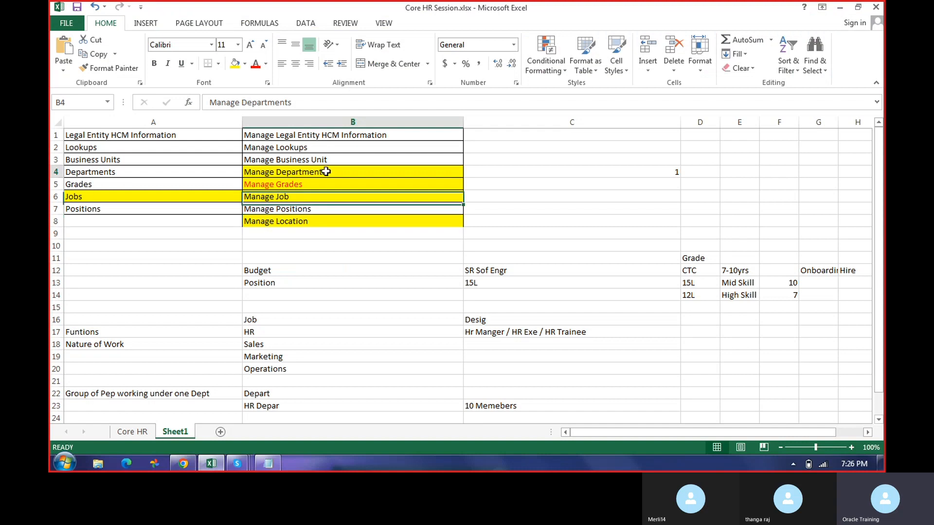
pyautogui.click(314, 183)
pyautogui.click(309, 196)
pyautogui.click(302, 223)
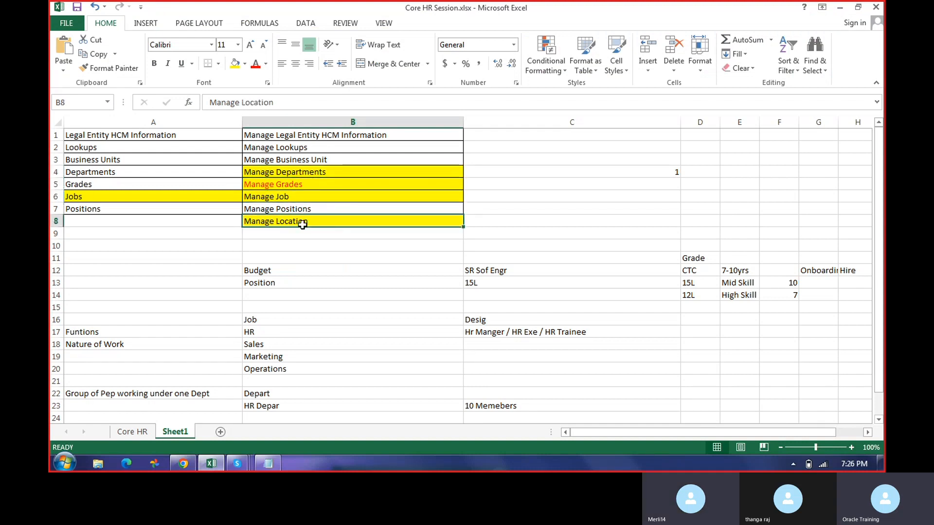
pyautogui.click(839, 9)
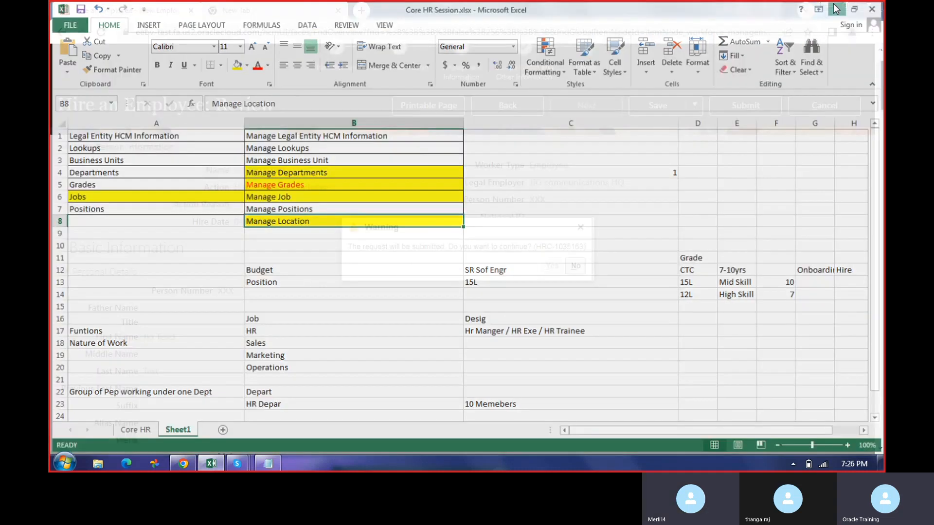
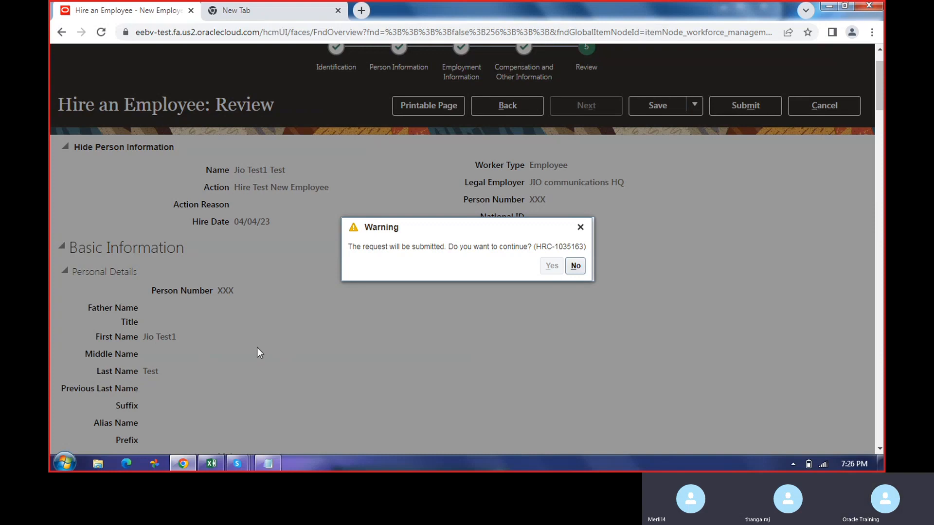
# Close the submission confirmation, leave the New Person task list for the home page and open Person Management.
pyautogui.click(500, 261)
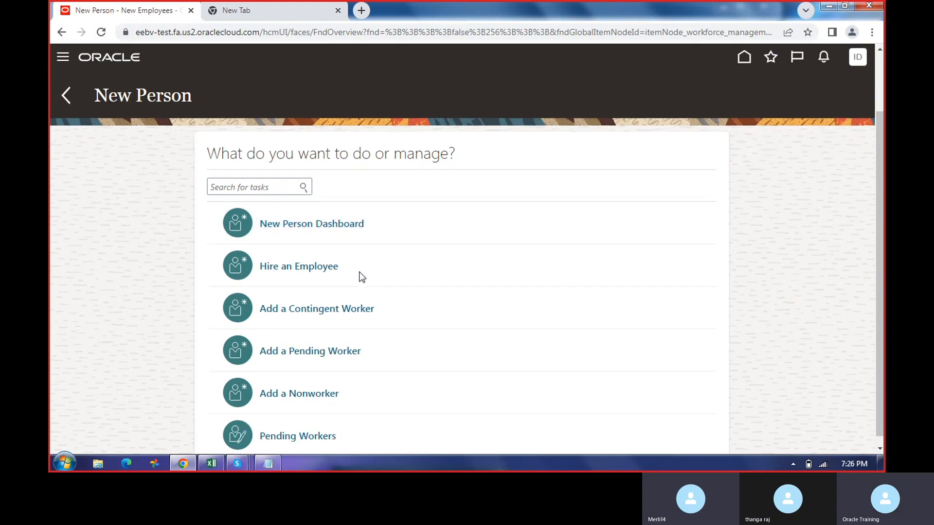
pyautogui.scroll(-2, 377, 276)
pyautogui.scroll(3, 523, 241)
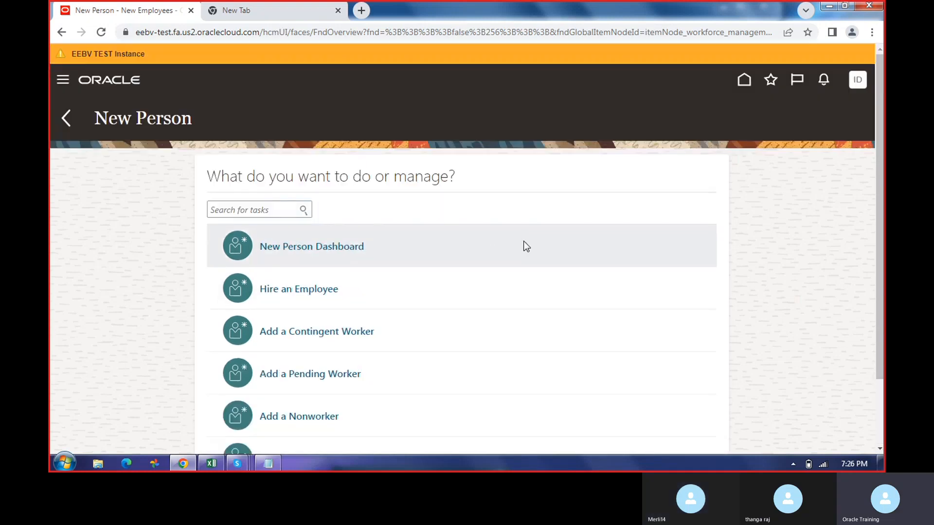
pyautogui.click(65, 115)
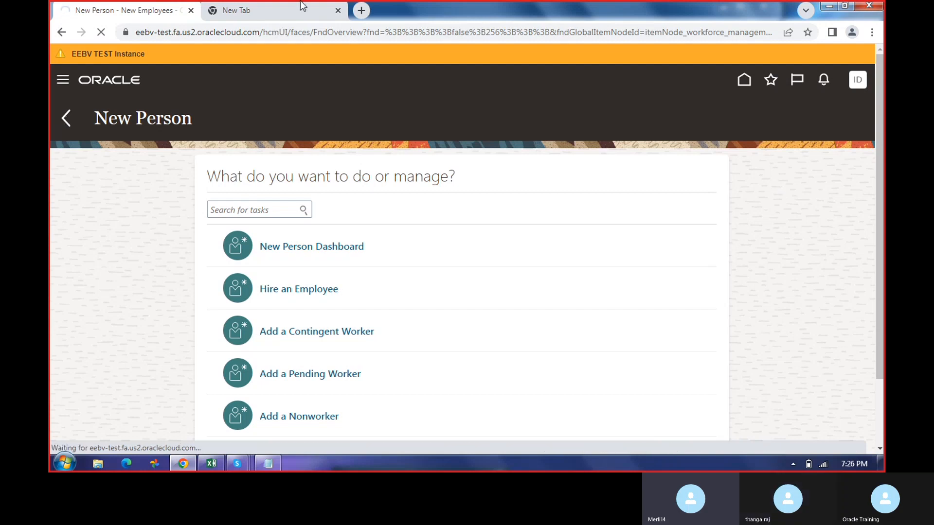
pyautogui.click(272, 11)
pyautogui.click(122, 9)
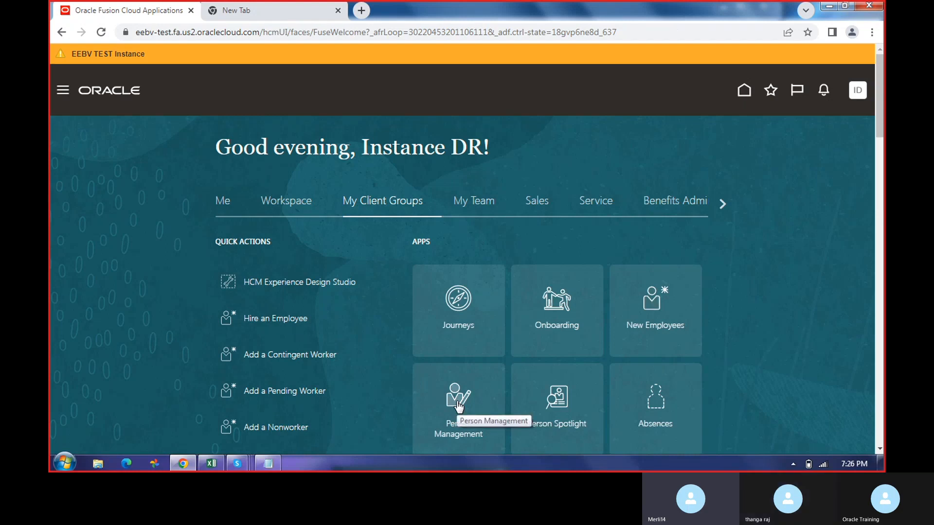
pyautogui.click(457, 405)
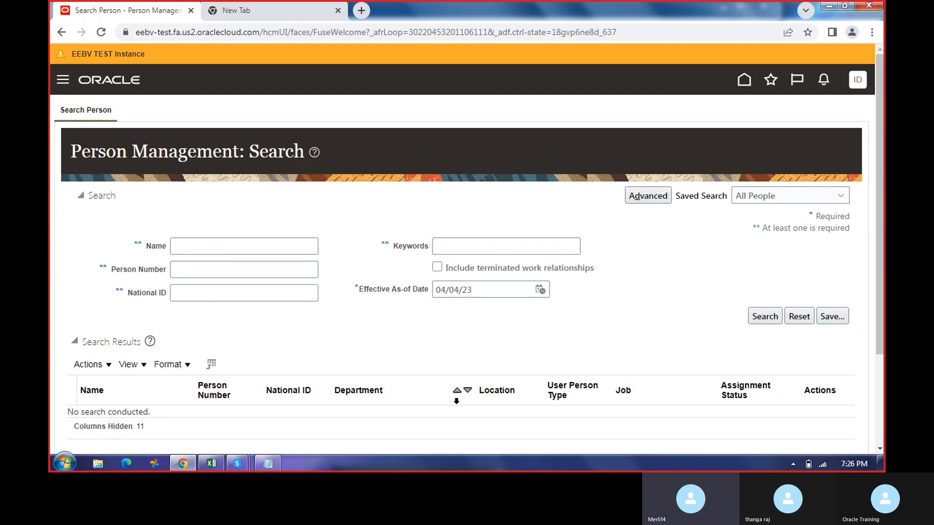
# Search for people with Jio as the Person Number, leaving the Name criterion empty.
pyautogui.click(226, 268)
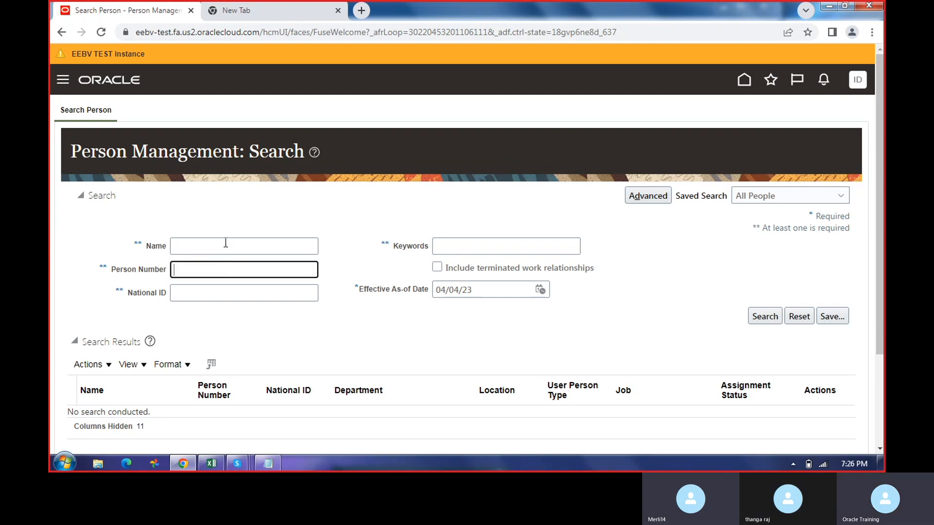
pyautogui.click(225, 244)
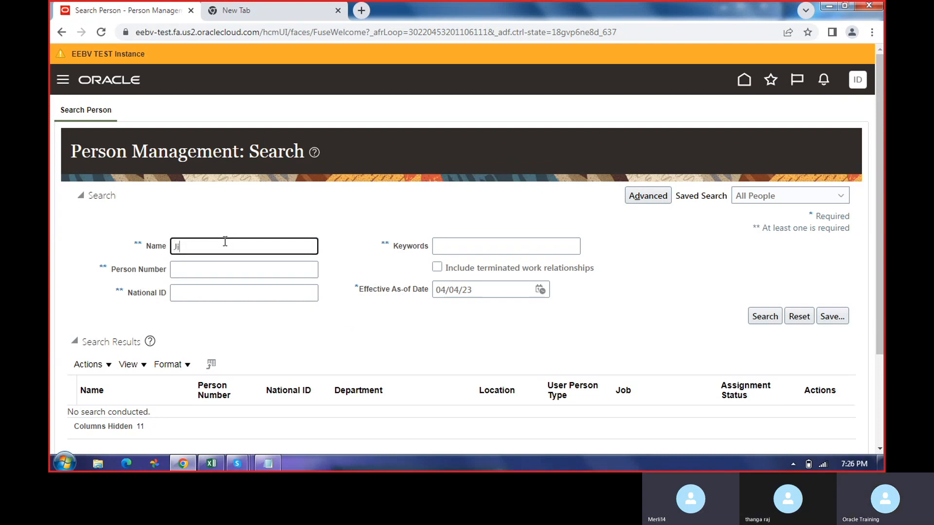
pyautogui.doubleClick(222, 245)
pyautogui.press('BackSpace')
pyautogui.click(215, 268)
pyautogui.write('Jio')
pyautogui.click(777, 317)
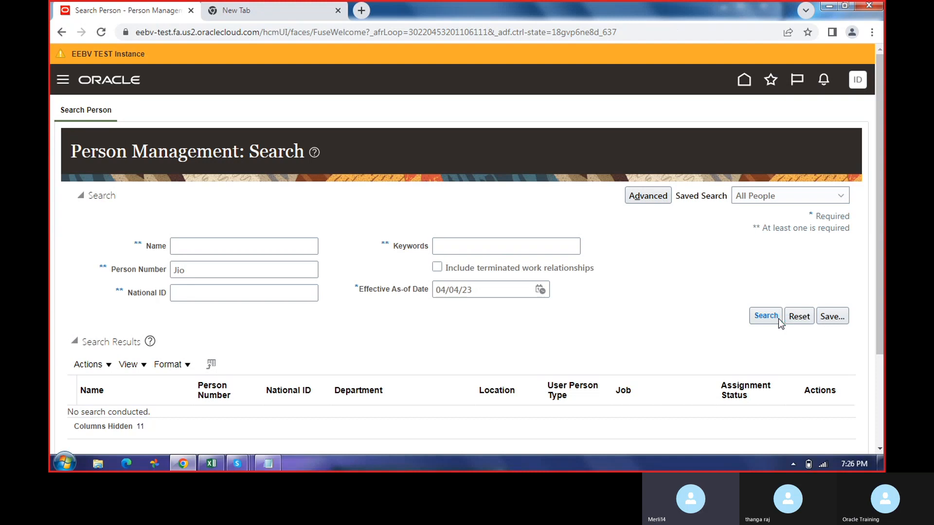
# Repeat the person search with the Person Number criterion in capitals as JIO and check the results.
pyautogui.doubleClick(193, 268)
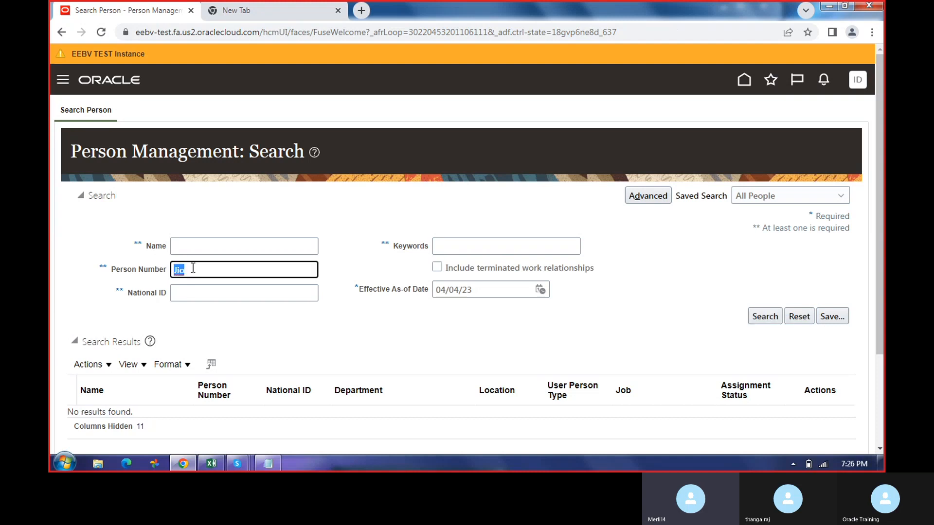
pyautogui.press('BackSpace')
pyautogui.press('capslock')
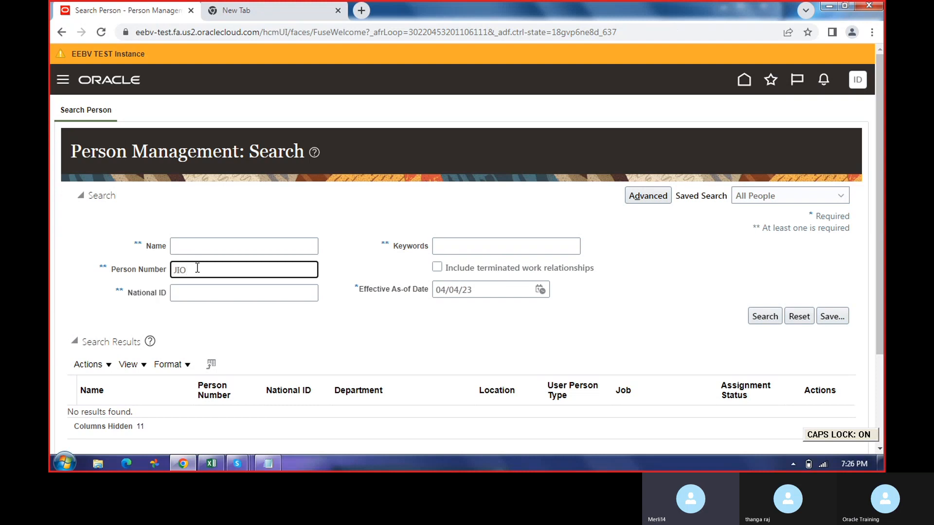
pyautogui.click(764, 317)
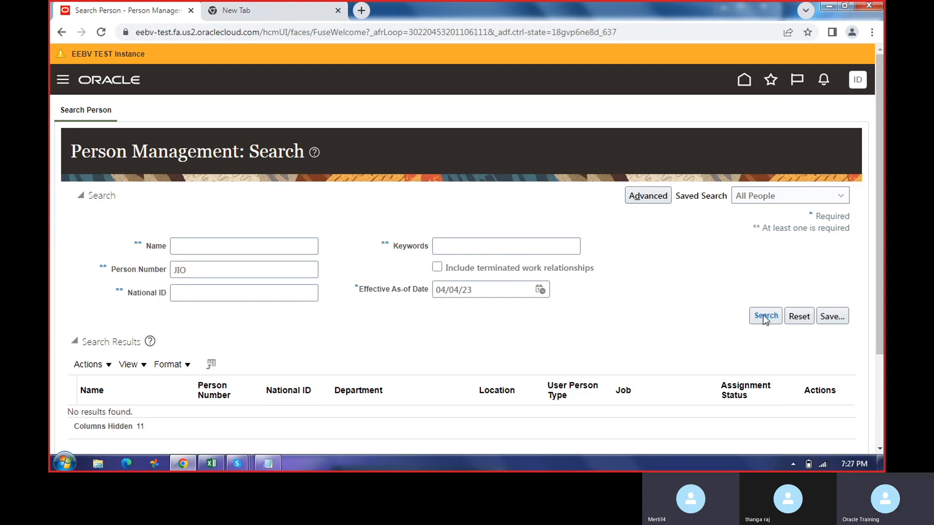
pyautogui.scroll(-3, 423, 286)
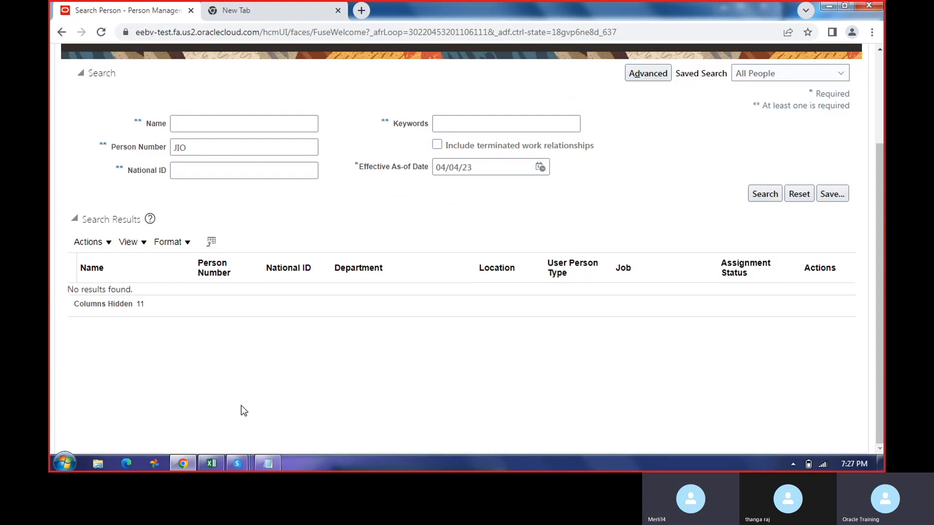
# Switch to the Core HR Session workbook and enter Jio Comm in cell E8 of Sheet1.
pyautogui.click(211, 461)
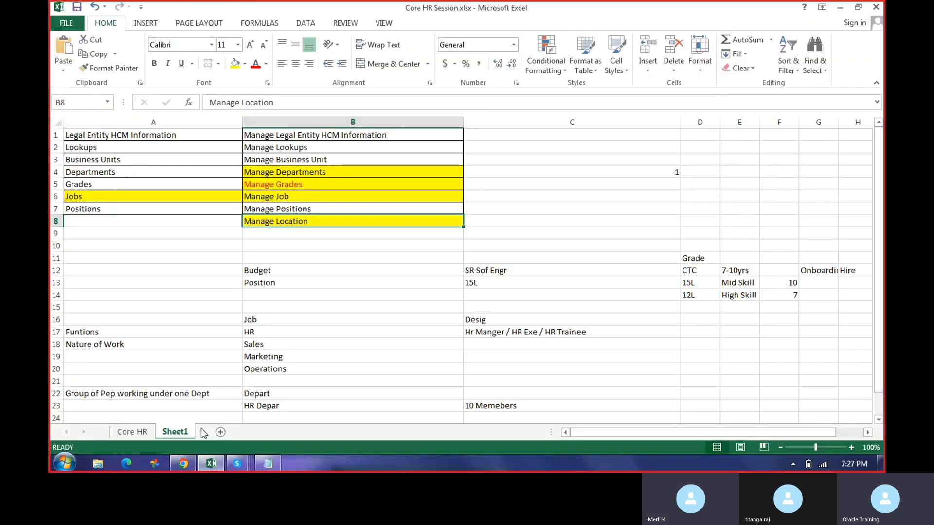
pyautogui.scroll(-2, 736, 311)
pyautogui.scroll(2, 732, 223)
pyautogui.click(730, 218)
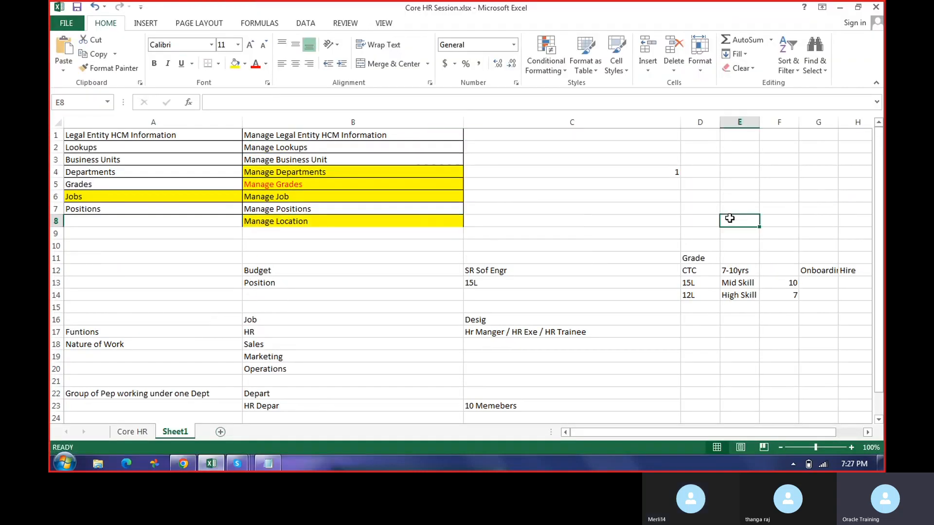
pyautogui.write('JD Comm')
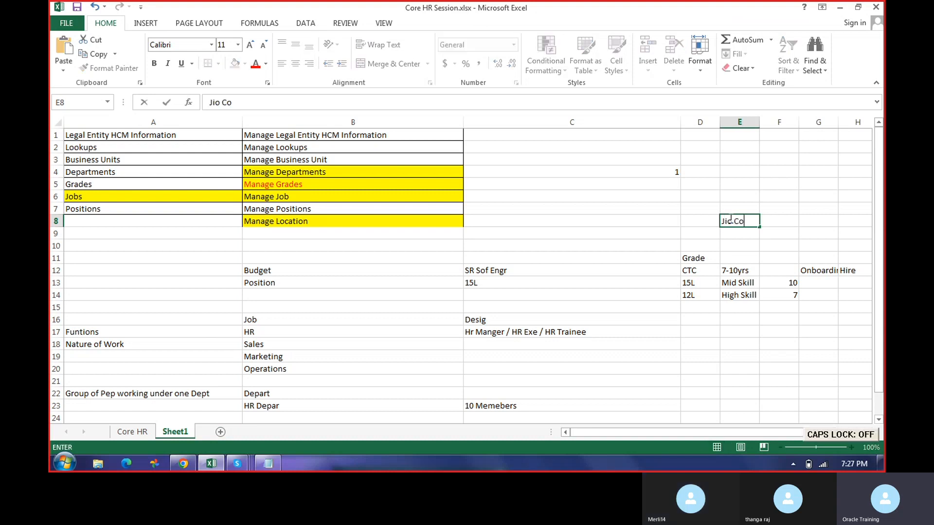
pyautogui.press('Return')
# Enter Start New Unit in cell F8, beside the Jio Comm entry.
pyautogui.click(730, 218)
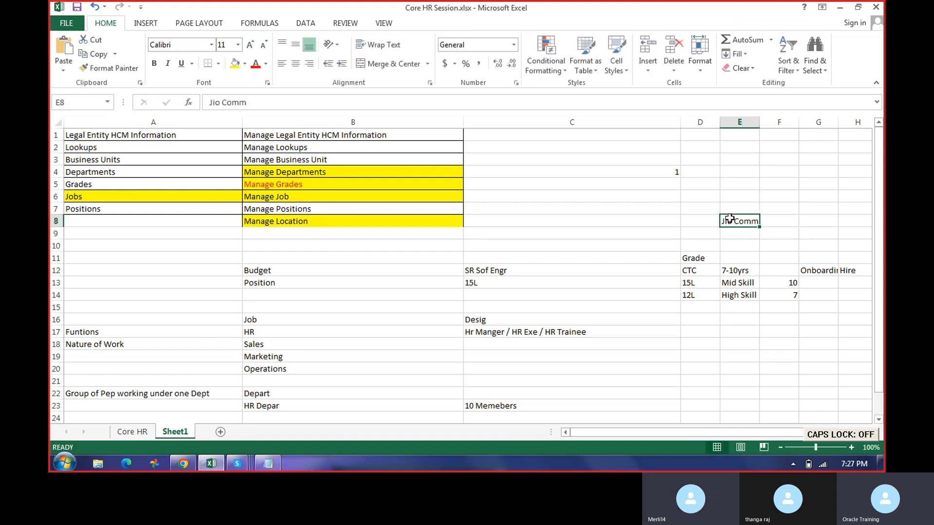
pyautogui.press('Right')
pyautogui.write('S')
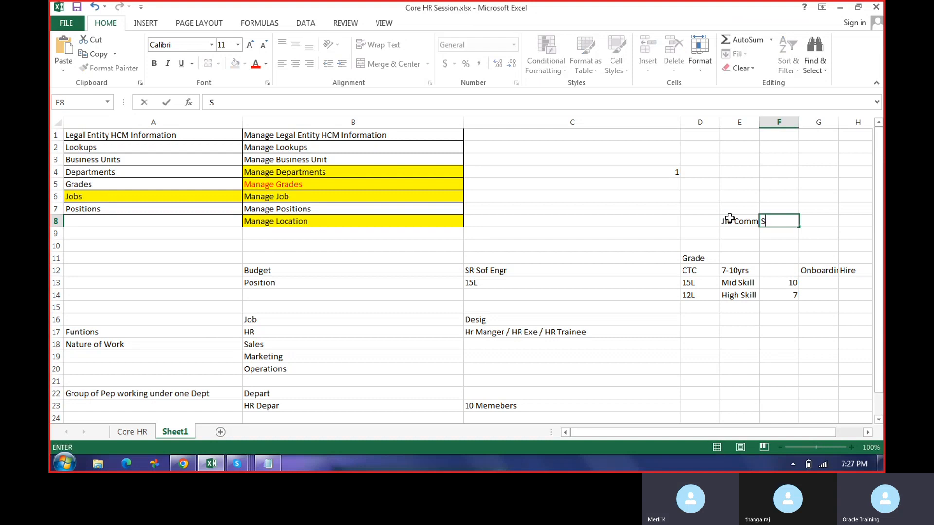
pyautogui.write('tart New Uni')
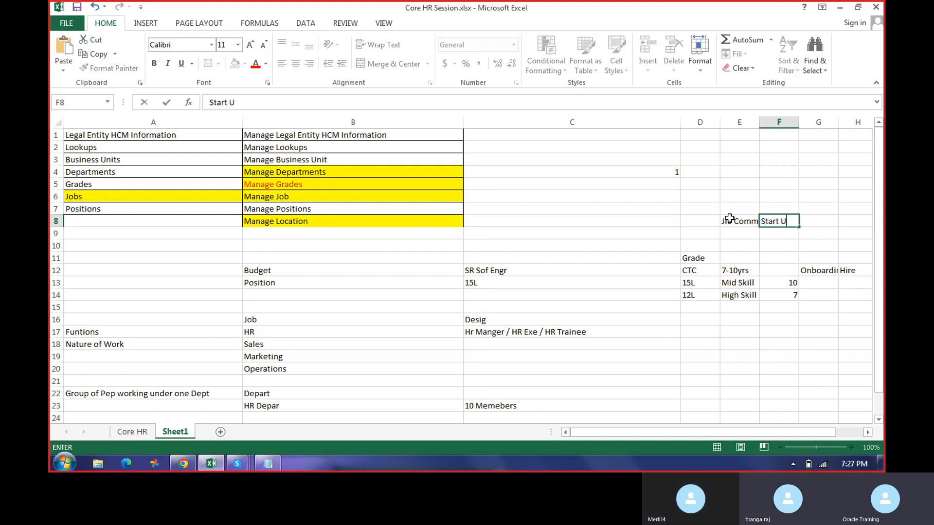
pyautogui.write('t')
pyautogui.press('Return')
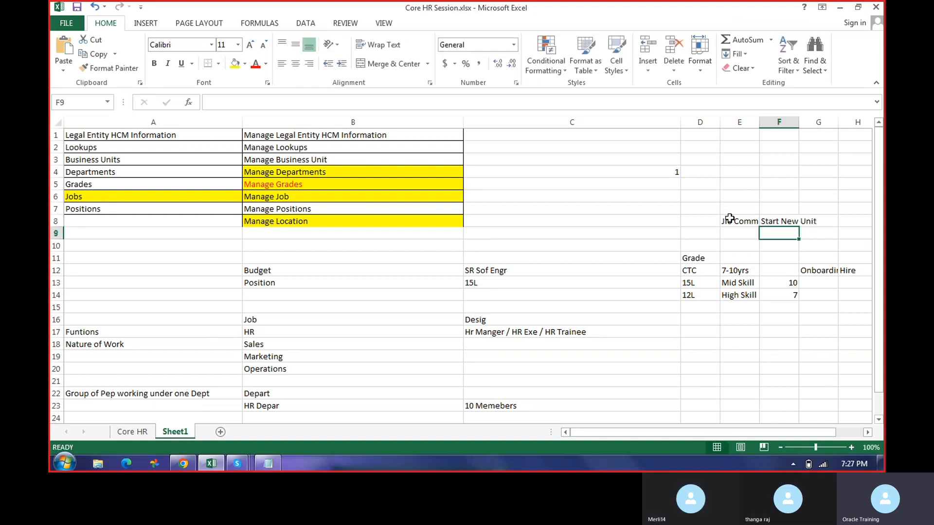
# Enter 100 Hire in cell D9, below and beside the Jio Comm note.
pyautogui.press('Left')
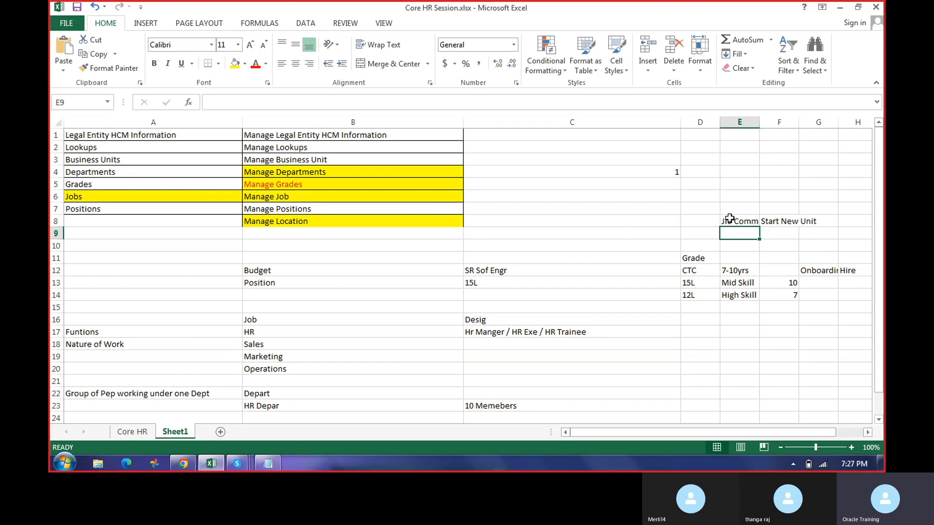
pyautogui.press('Left')
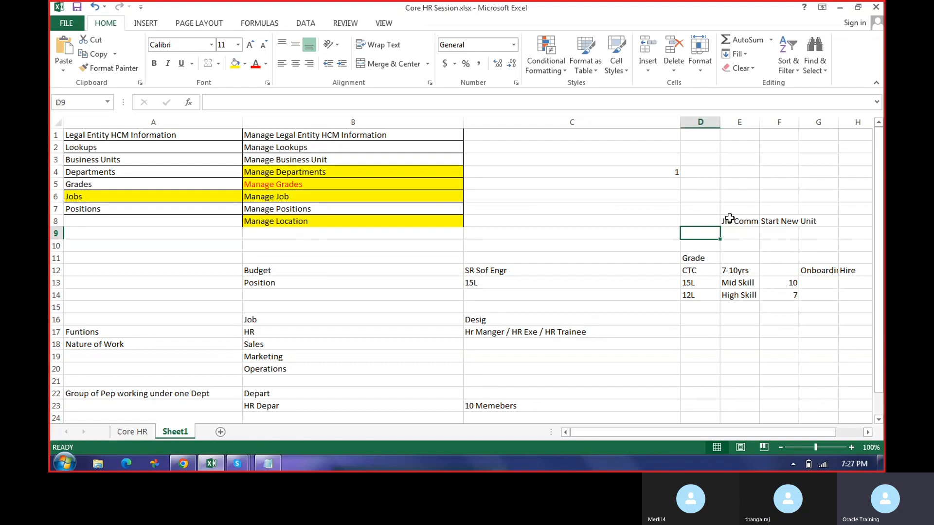
pyautogui.write('100')
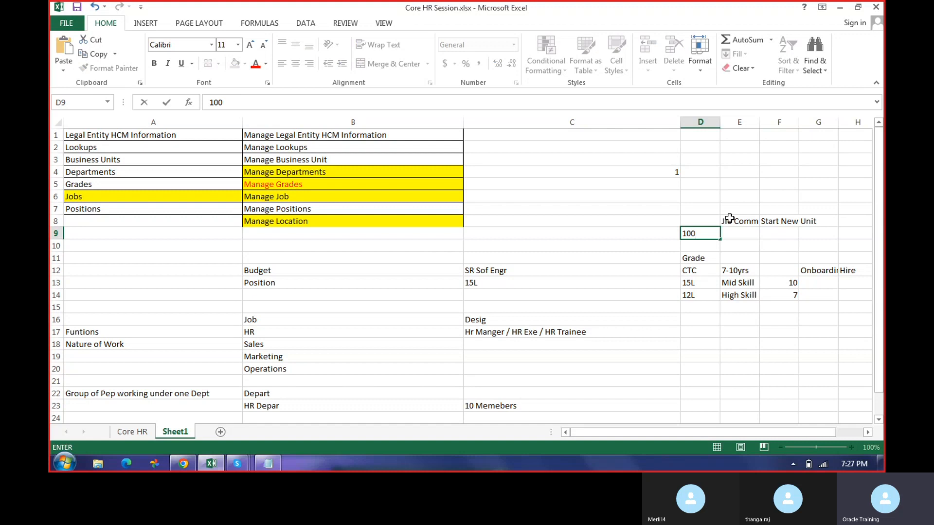
pyautogui.write(' Hire')
pyautogui.press('Return')
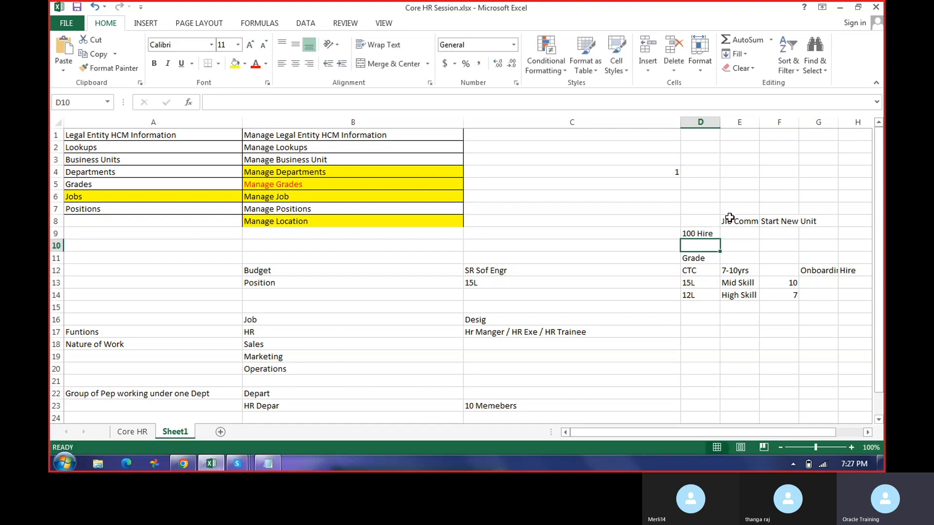
# Enter 5 CR in cell E9, beside the 100 Hire entry.
pyautogui.press('Up')
pyautogui.press('Right')
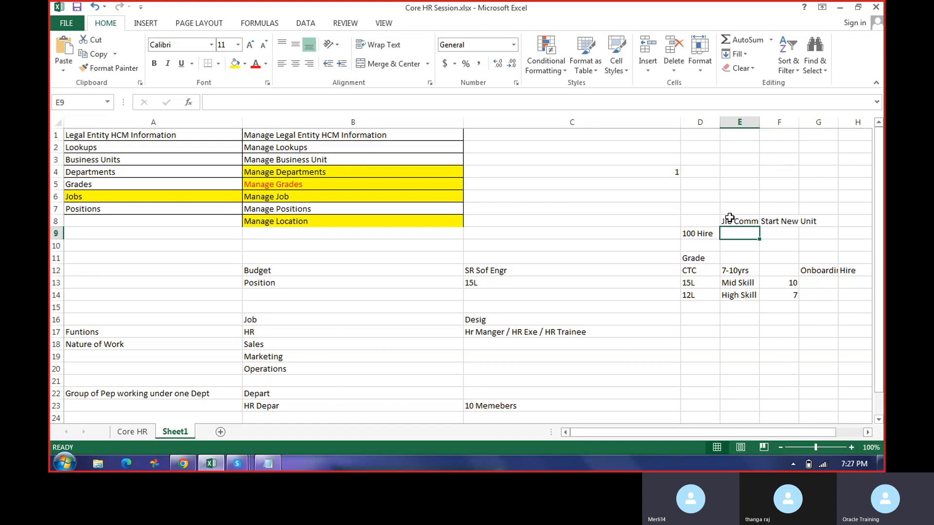
pyautogui.write('5 CR')
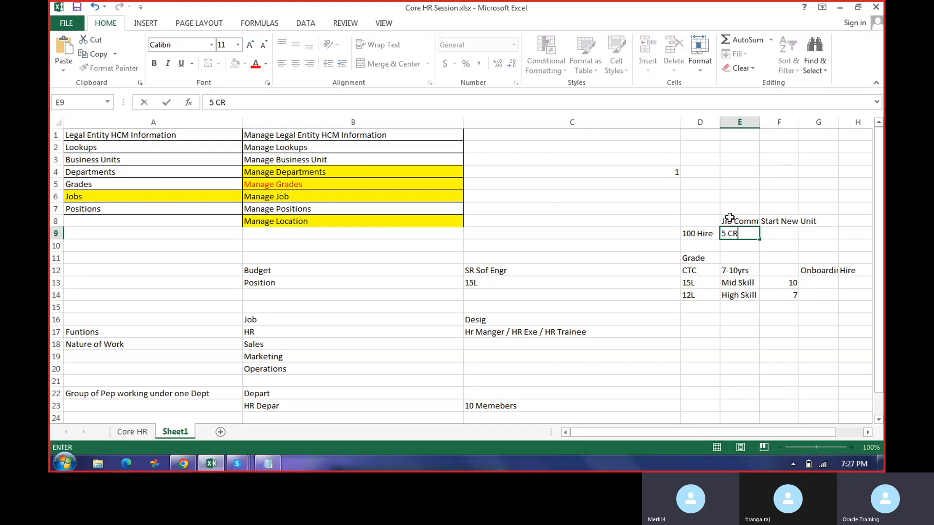
pyautogui.hotkey('ctrl', 'Return')
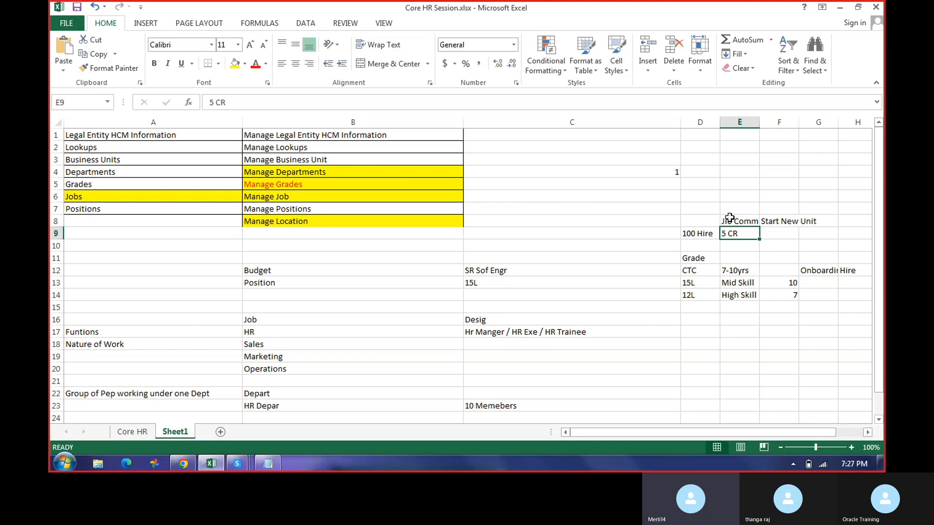
pyautogui.click(748, 247)
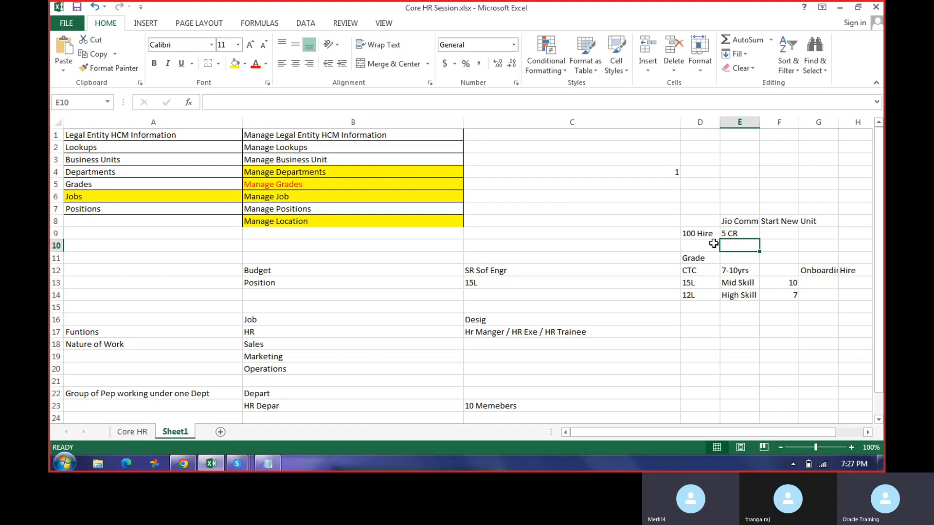
pyautogui.moveTo(705, 234); pyautogui.dragTo(744, 236)
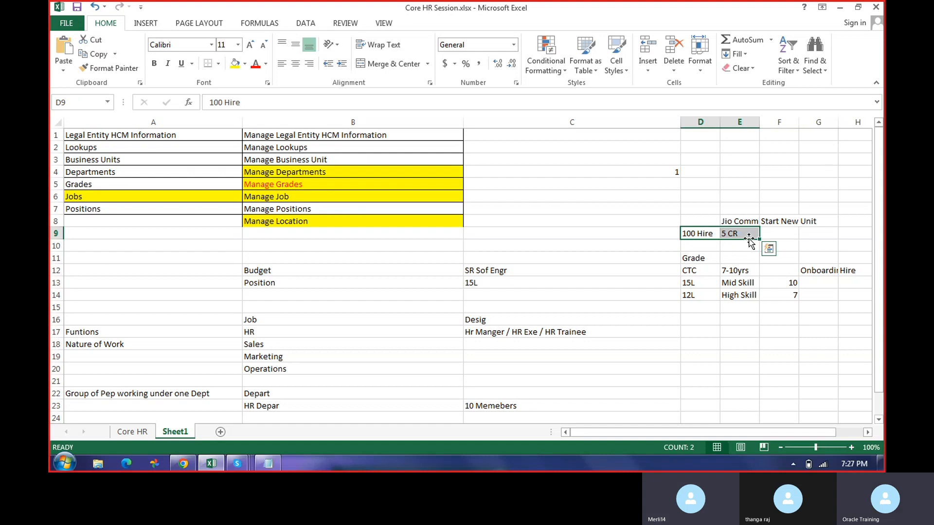
pyautogui.click(738, 236)
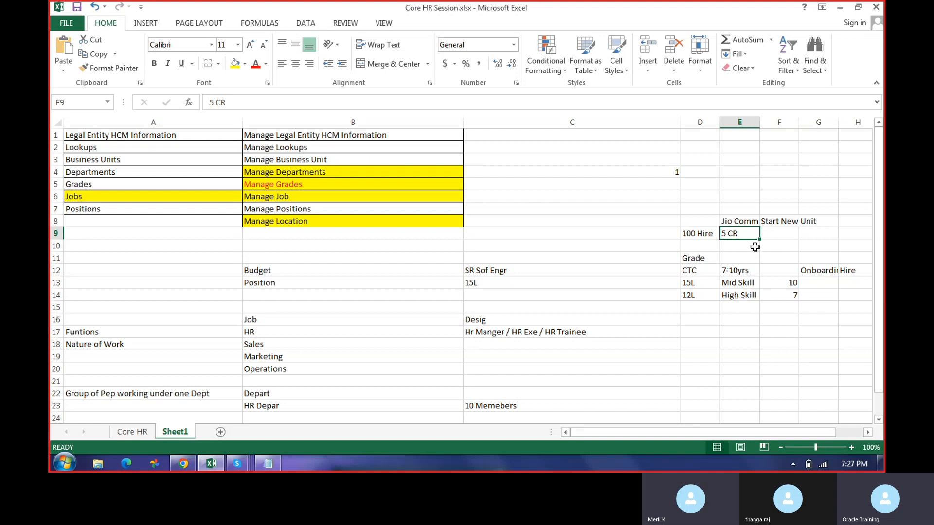
# Enter Costing in cell E16, below the skill-level table.
pyautogui.click(721, 323)
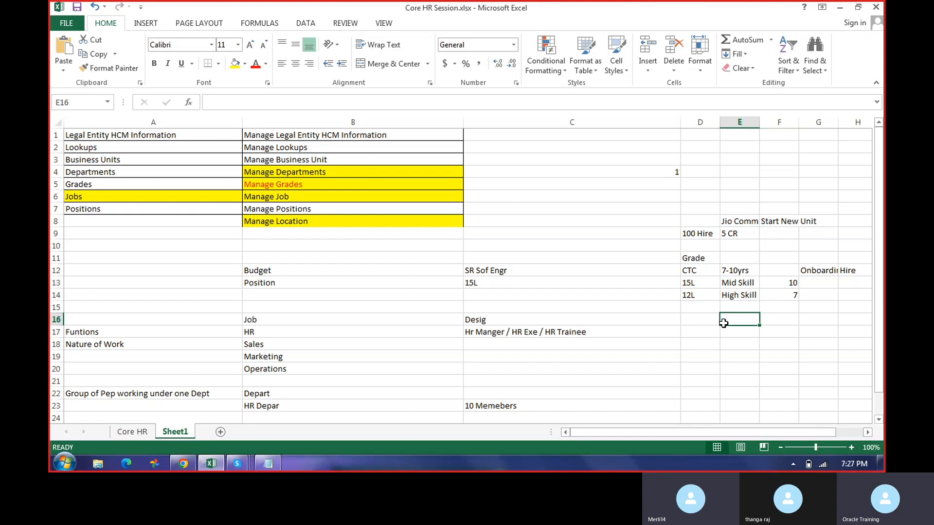
pyautogui.write('D')
pyautogui.press('BackSpace')
pyautogui.write('C')
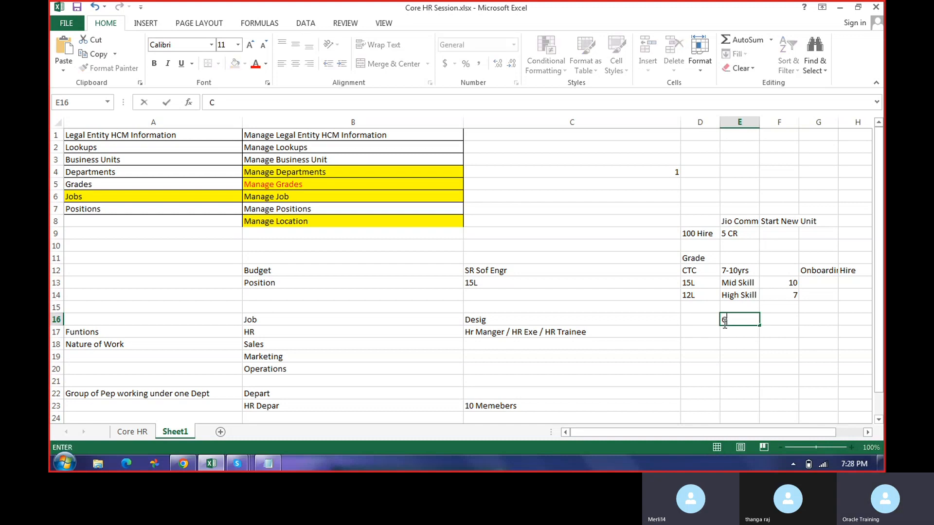
pyautogui.write('osting')
pyautogui.press('Return')
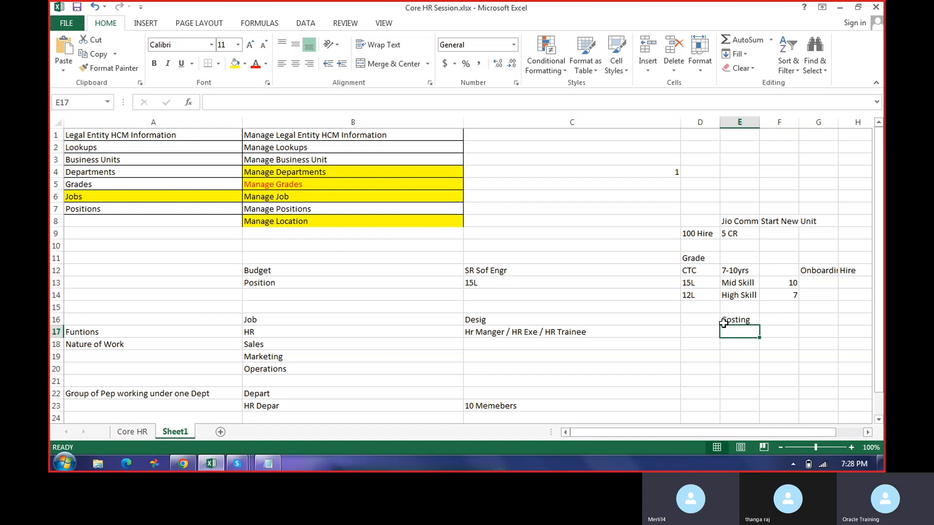
pyautogui.click(723, 323)
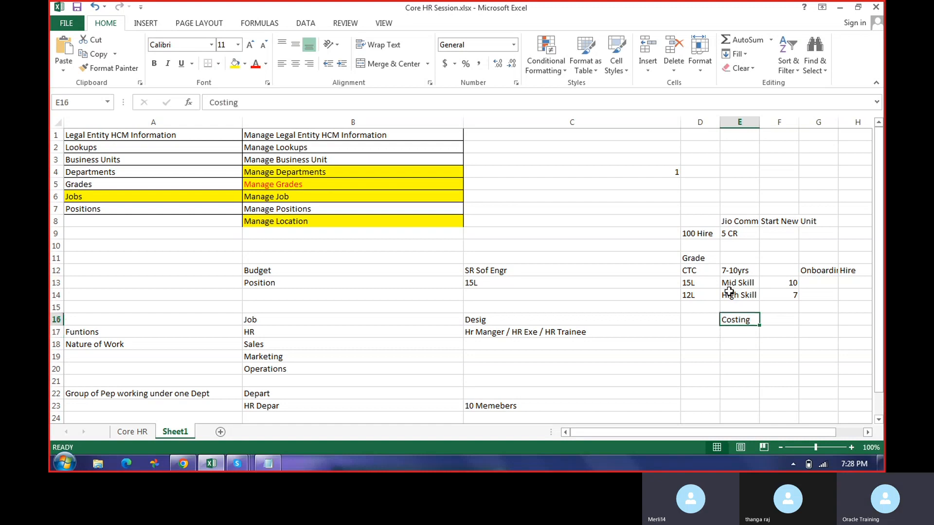
# Enter CTC in cell D17, diagonally below the Costing label.
pyautogui.moveTo(684, 271); pyautogui.dragTo(725, 284)
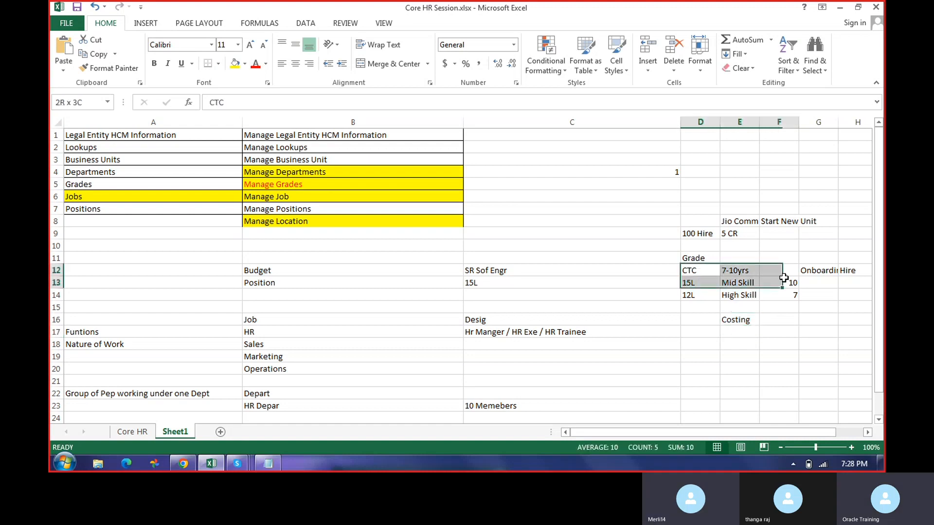
pyautogui.click(704, 334)
pyautogui.write('CTC4')
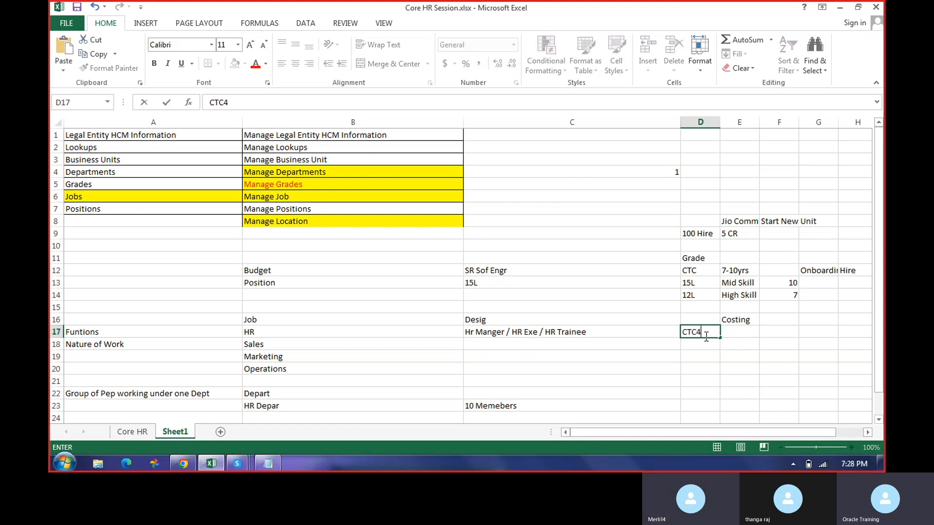
pyautogui.press('BackSpace')
pyautogui.press('Return')
pyautogui.press('Up')
pyautogui.press('Right')
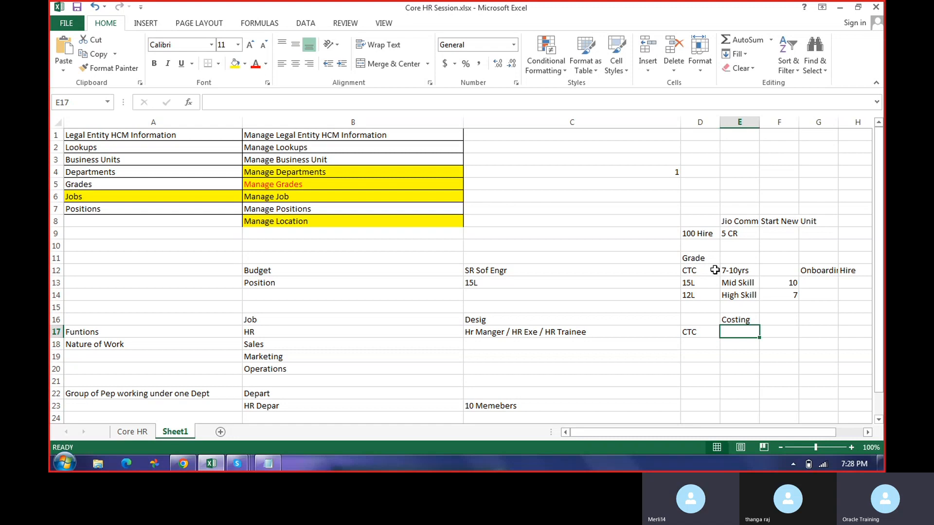
# Replace the Onboarding entry in cell G12 with 50L.
pyautogui.moveTo(713, 270); pyautogui.dragTo(742, 270)
pyautogui.click(828, 270)
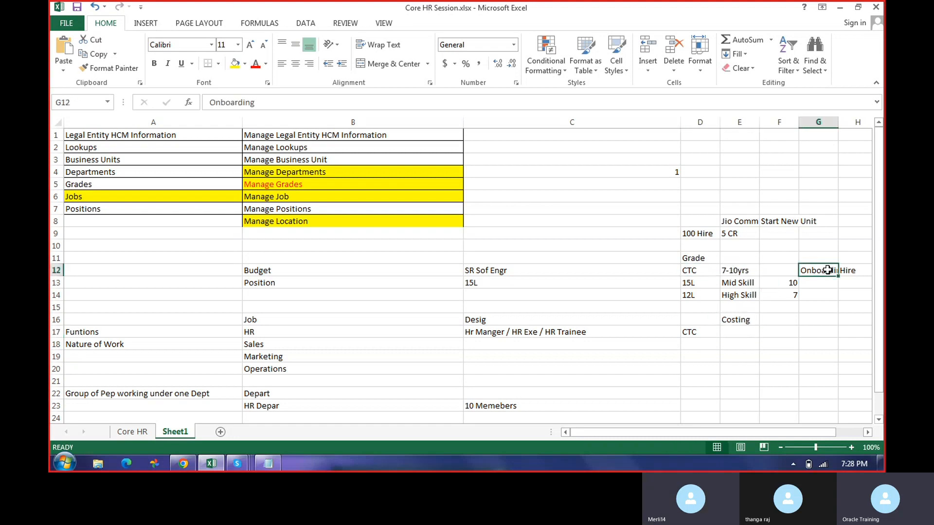
pyautogui.write('50L')
pyautogui.press('Tab')
pyautogui.write('Hire')
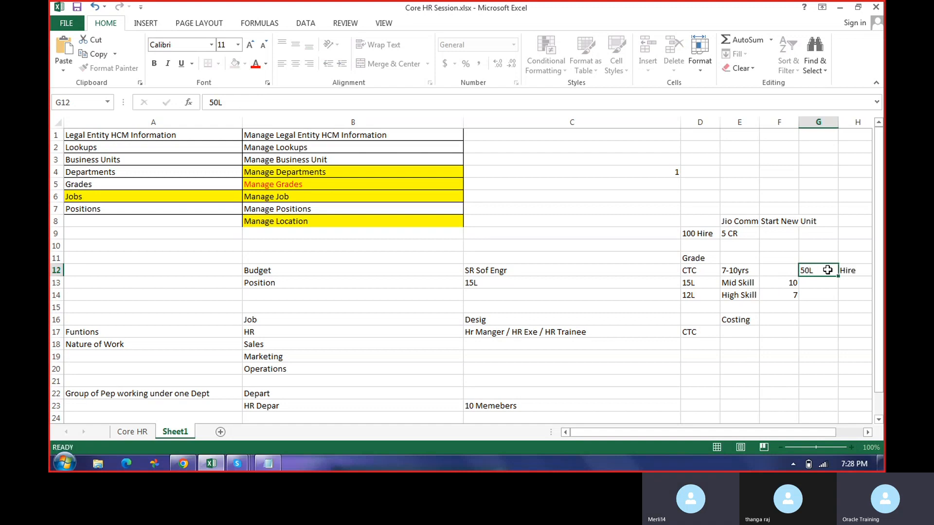
pyautogui.press('Return')
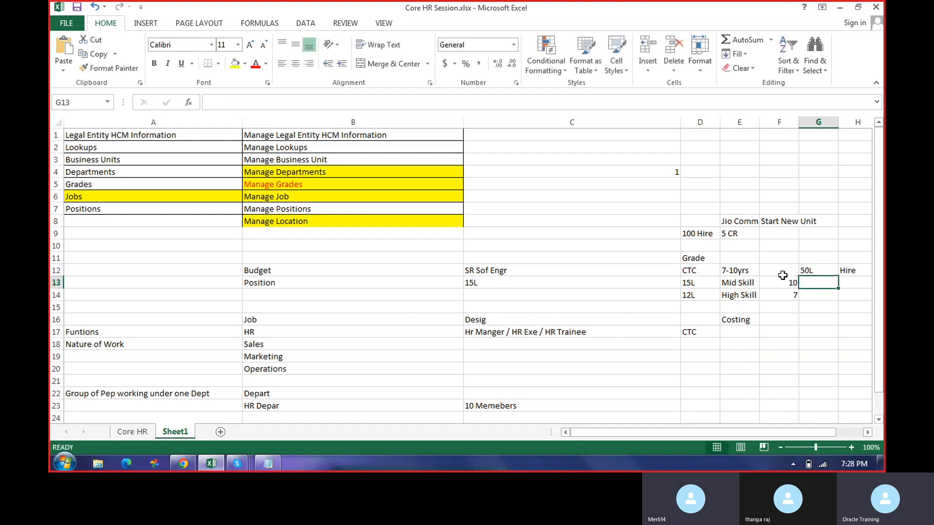
# Replace Mid Skill in cell E13 with the experience range 10-12.
pyautogui.click(731, 284)
pyautogui.write('10')
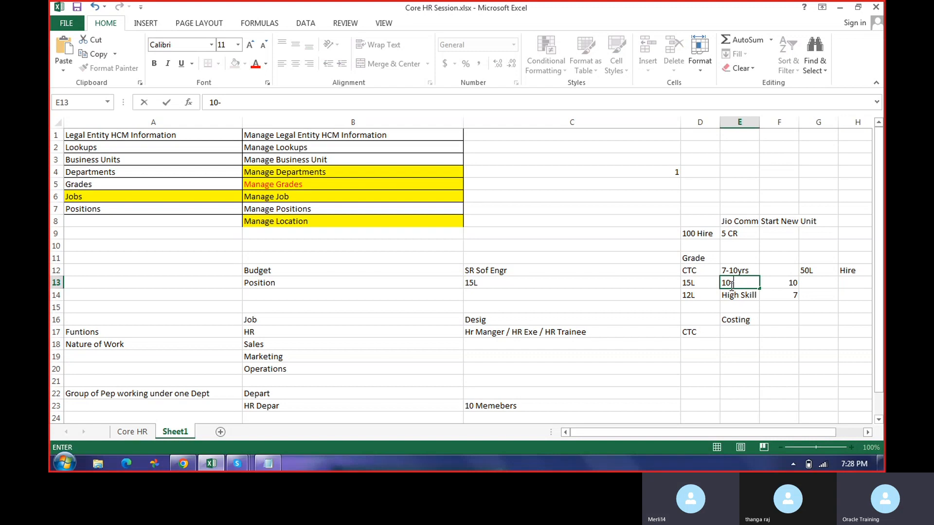
pyautogui.write('-12')
pyautogui.press('Return')
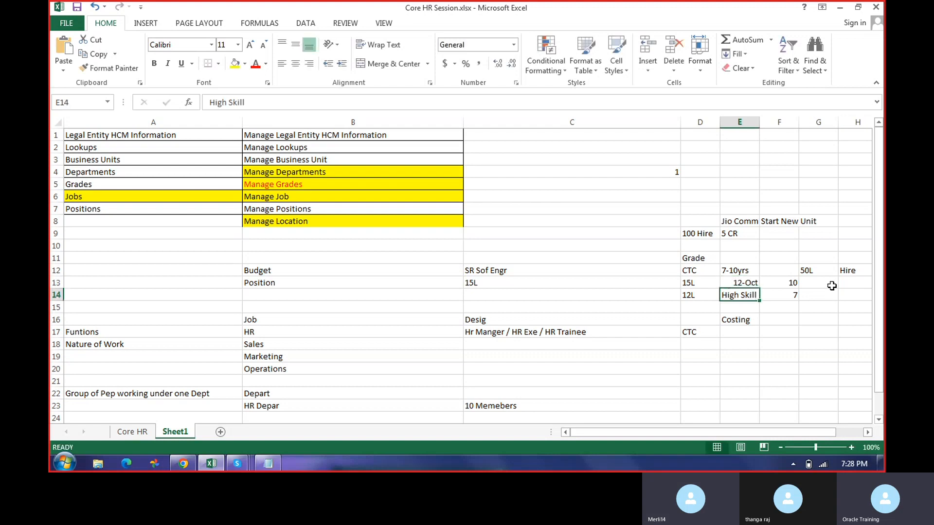
# Enter 1CR in cell G13, directly below the 50L amount.
pyautogui.click(831, 286)
pyautogui.write('1')
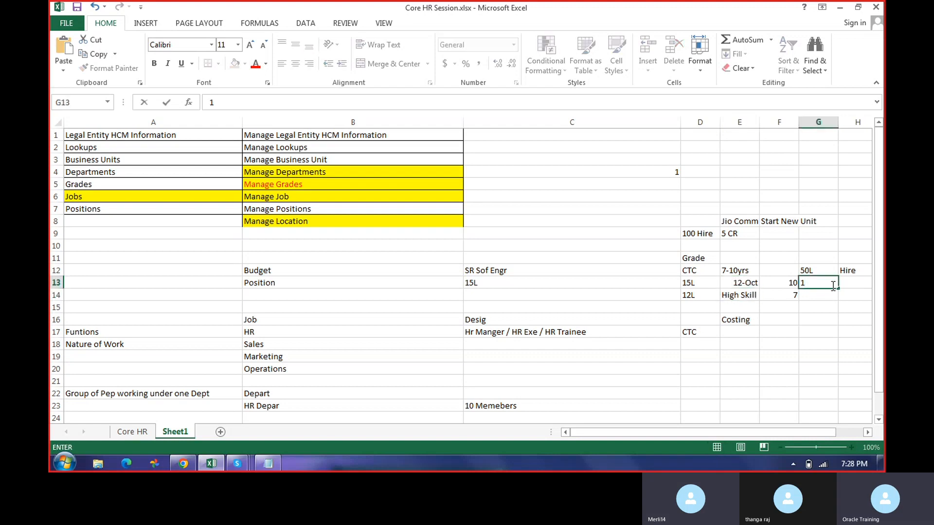
pyautogui.write("CZR'")
pyautogui.press('BackSpace')
pyautogui.press('BackSpace')
pyautogui.press('BackSpace')
pyautogui.press('BackSpace')
pyautogui.write('CR')
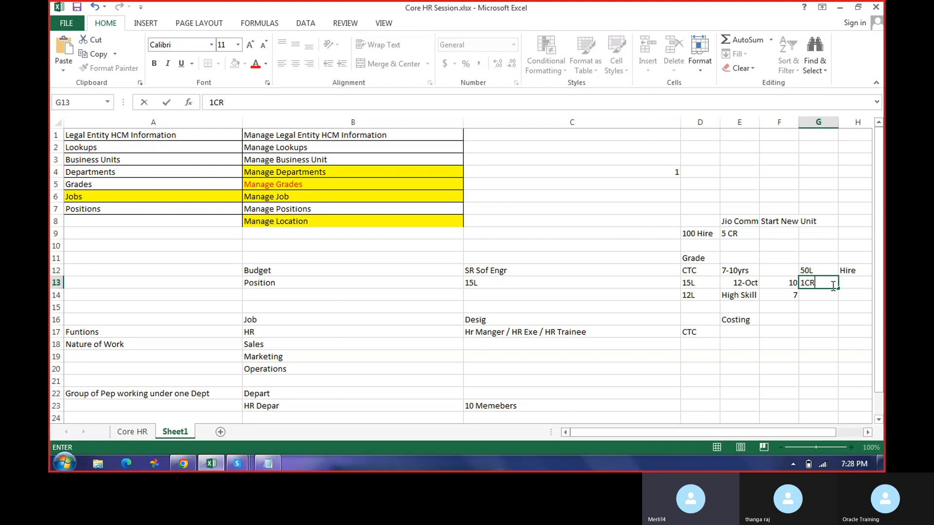
pyautogui.press('Return')
# Replace the CTC label in cell D12 with Grade M1.
pyautogui.press('Up')
pyautogui.press('Up')
pyautogui.press('Left')
pyautogui.press('Left')
pyautogui.press('Left')
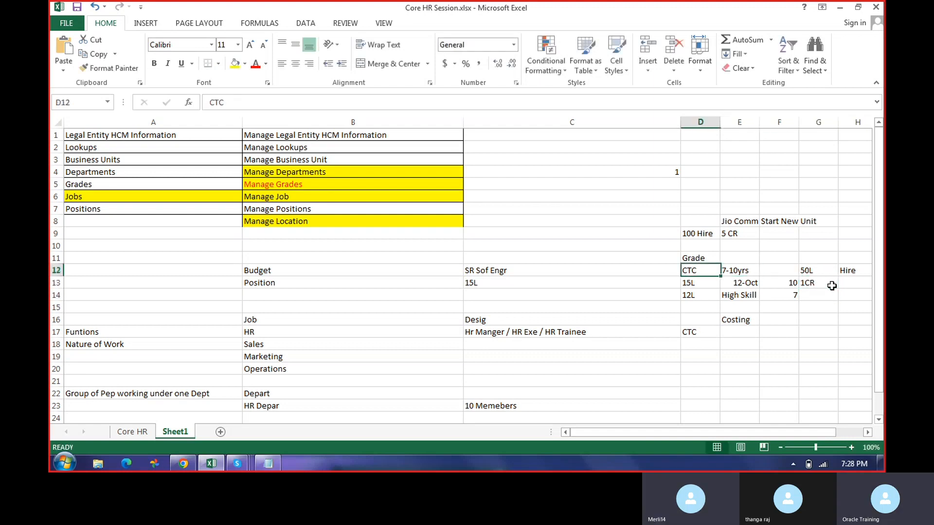
pyautogui.press('Right')
pyautogui.press('Left')
pyautogui.write('Grade')
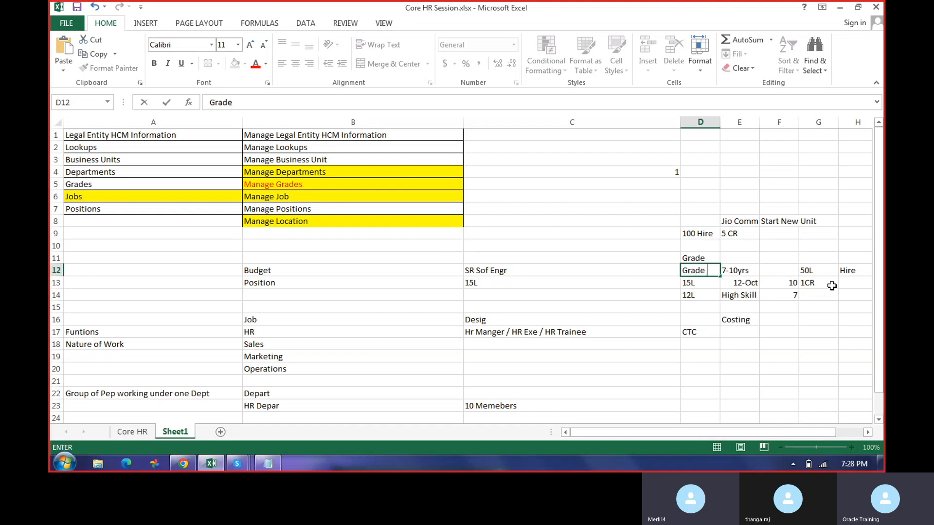
pyautogui.write(' M1')
pyautogui.press('Return')
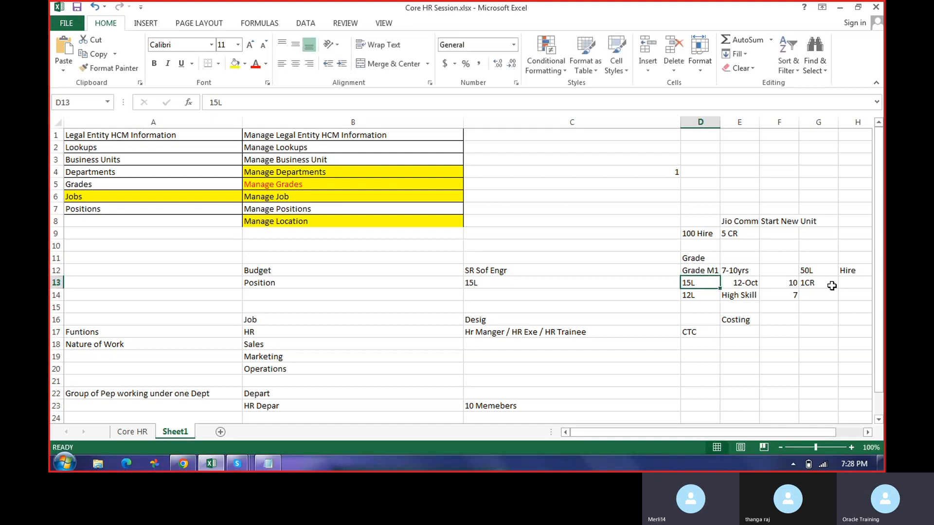
# Replace the 15L entry in cell D13 with Grade M2.
pyautogui.write('Grade M1')
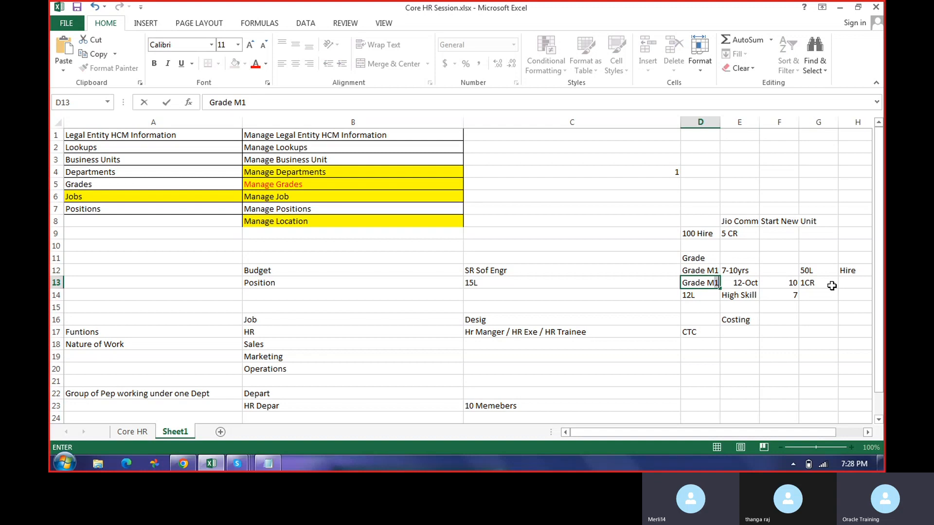
pyautogui.press('Return')
pyautogui.press('Up')
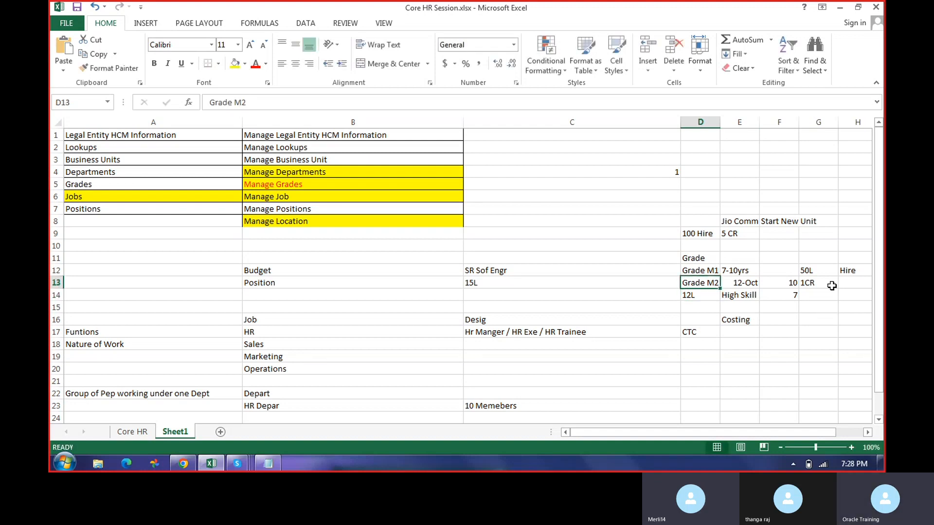
# Enter 3 in cell H13, under the Hire heading of the Grade M2 row.
pyautogui.press('Right')
pyautogui.press('Right')
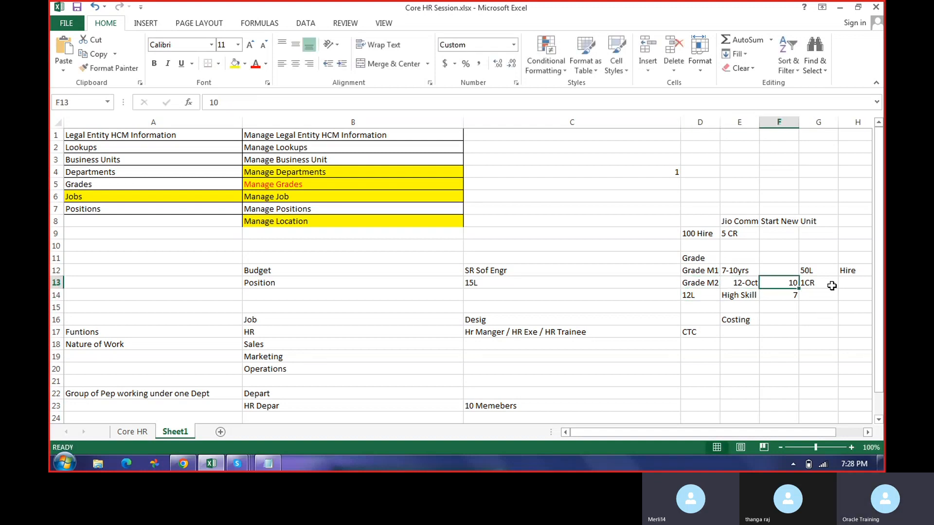
pyautogui.press('Right')
pyautogui.press('Left')
pyautogui.press('Left')
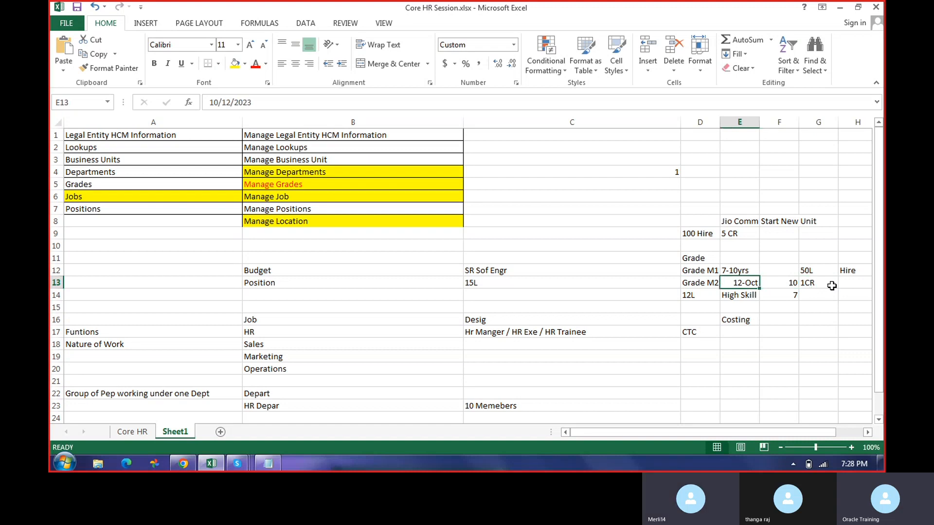
pyautogui.press('Right')
pyautogui.press('Left')
pyautogui.press('Left')
pyautogui.press('Right')
pyautogui.press('Right')
pyautogui.press('Right')
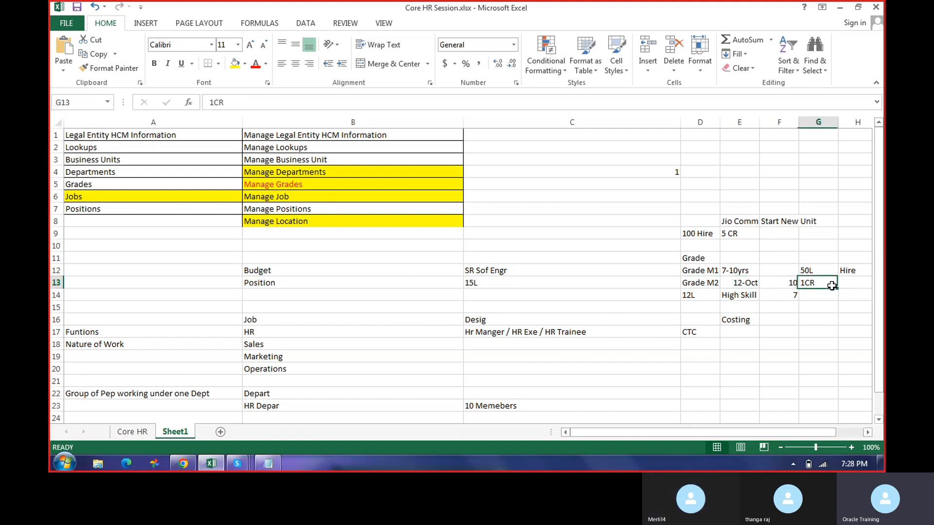
pyautogui.press('Right')
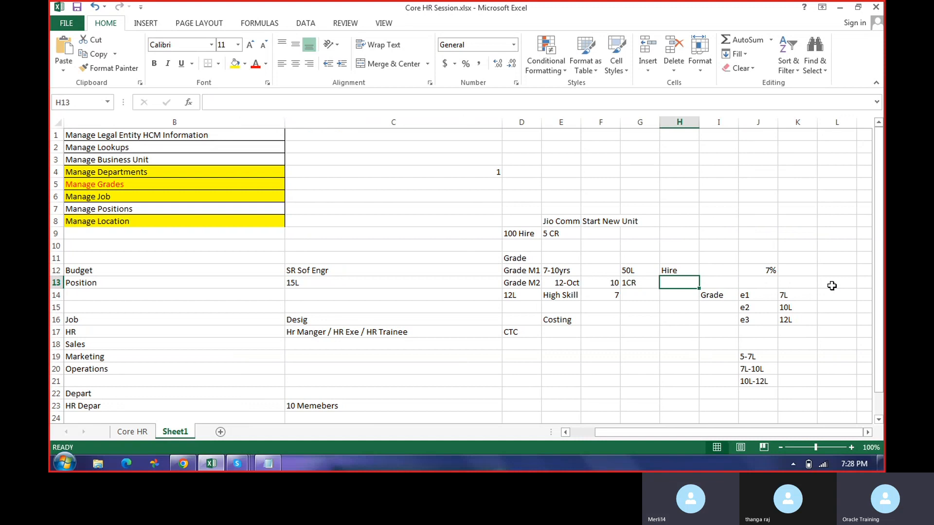
pyautogui.write('3')
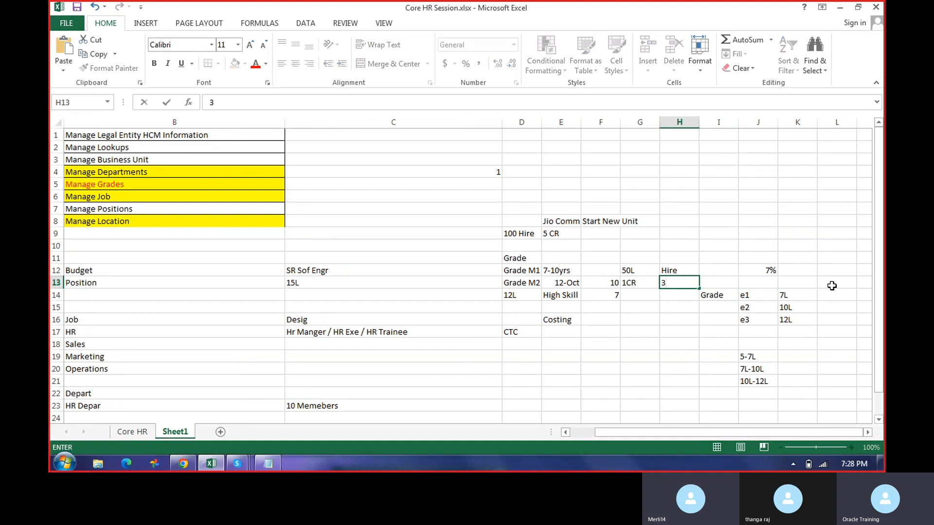
pyautogui.press('Return')
pyautogui.press('Up')
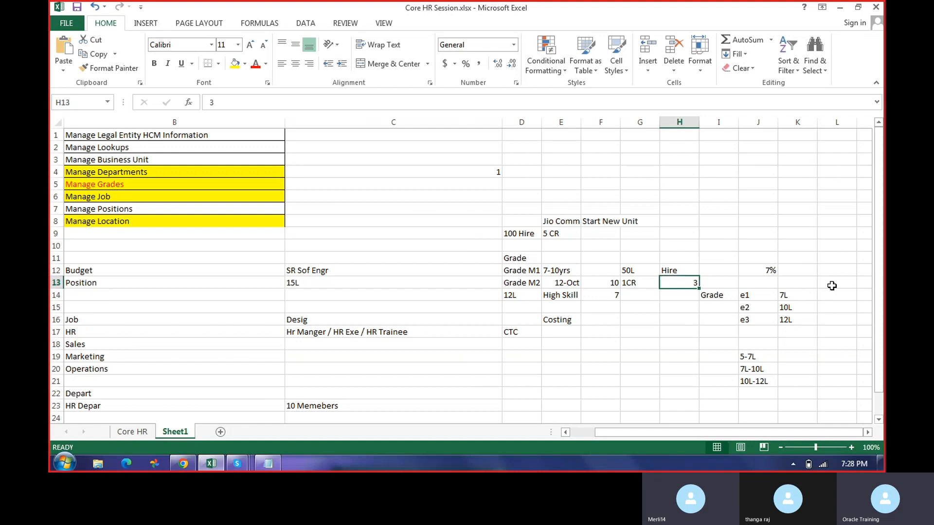
# Enter 35000 in cell H14, directly below the hire count of the Grade M2 row.
pyautogui.press('Down')
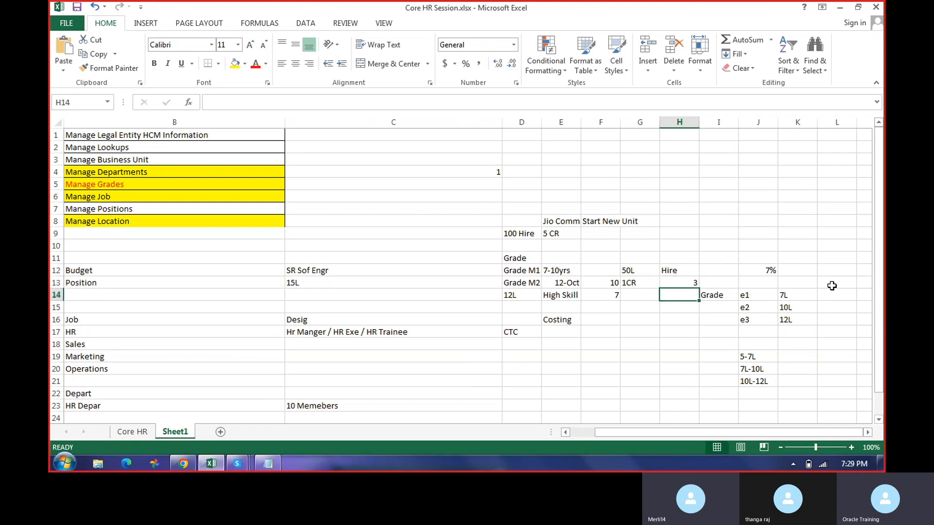
pyautogui.write('35000')
pyautogui.press('Return')
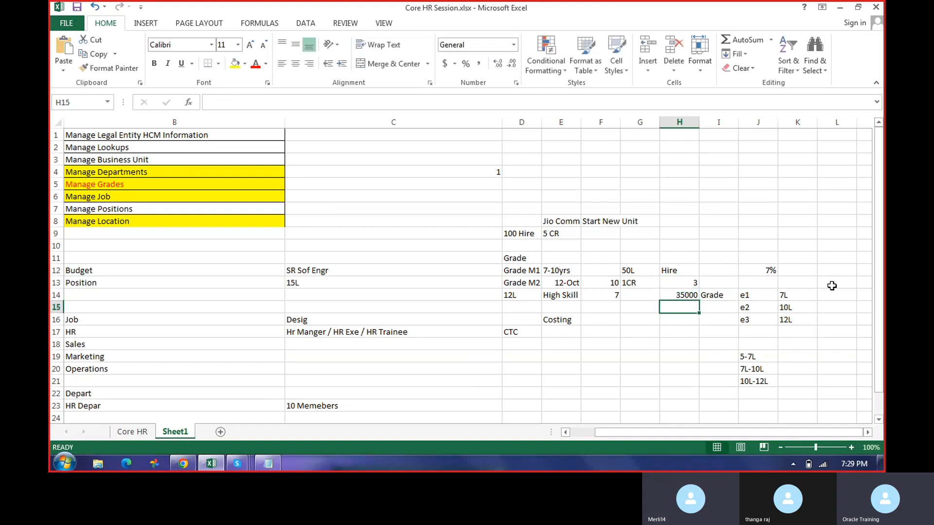
# Enter 4000 in cell H15 and replace it with 550000.
pyautogui.write('4000')
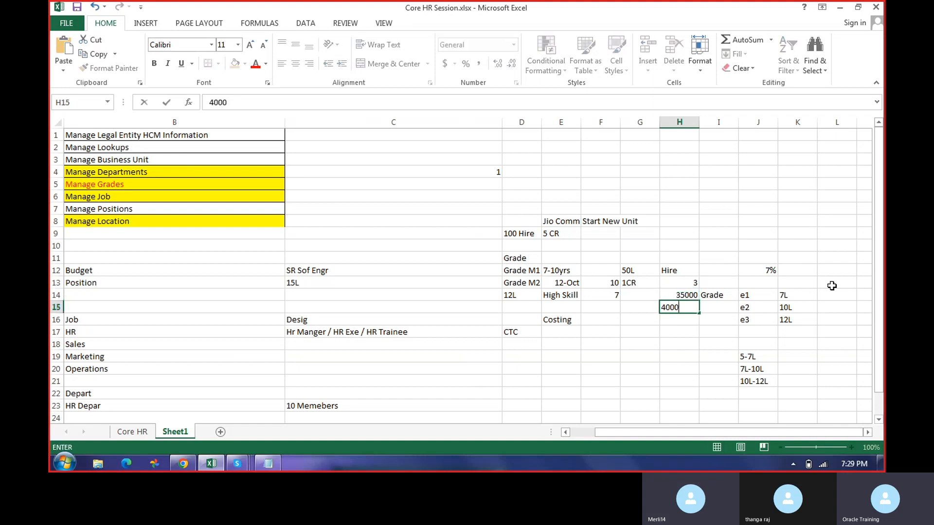
pyautogui.press('Return')
pyautogui.press('Up')
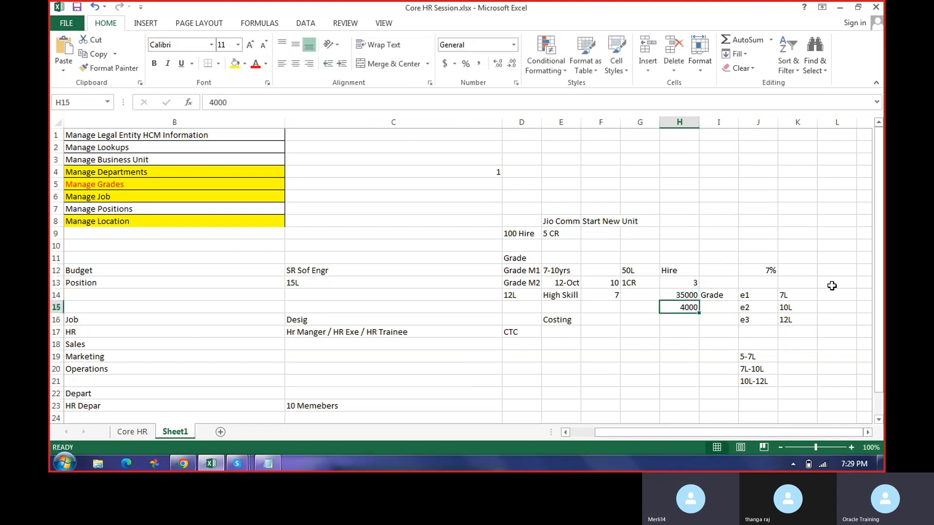
pyautogui.write('550000')
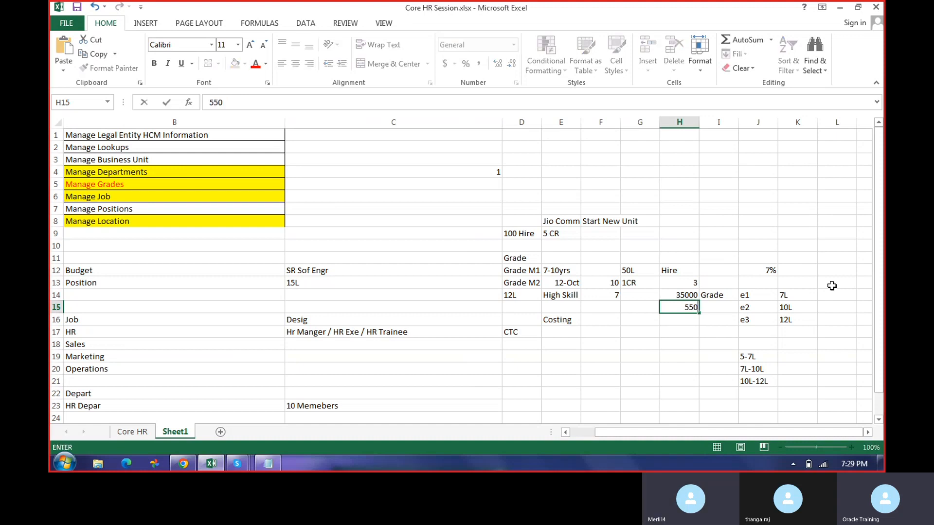
pyautogui.press('Return')
pyautogui.press('Up')
pyautogui.press('Up')
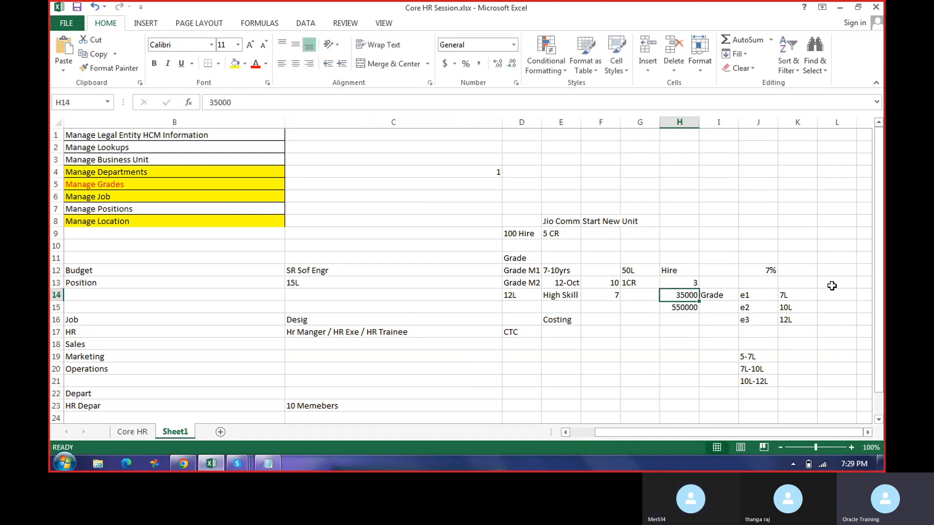
# Enter 35000 in cells H15 and H16 and check the sum of the column H amounts.
pyautogui.press('Down')
pyautogui.write('35000')
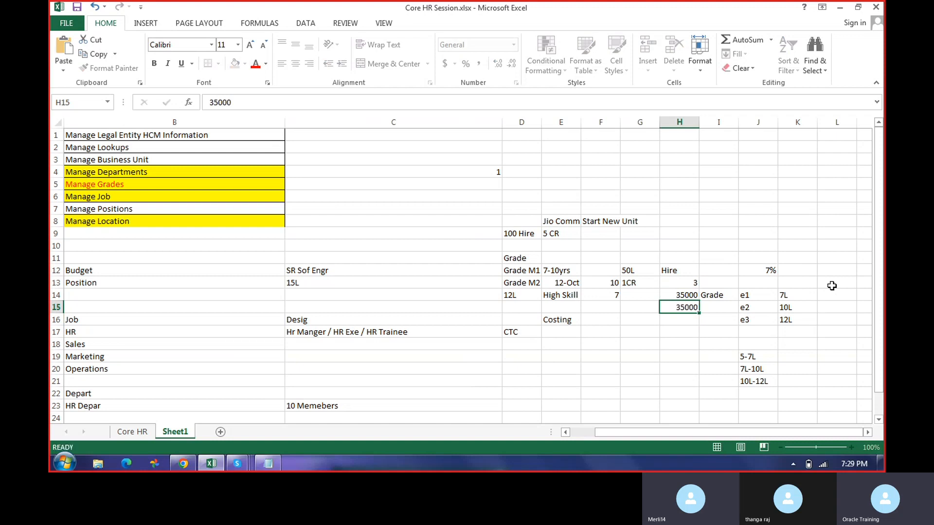
pyautogui.press('Return')
pyautogui.write('35000')
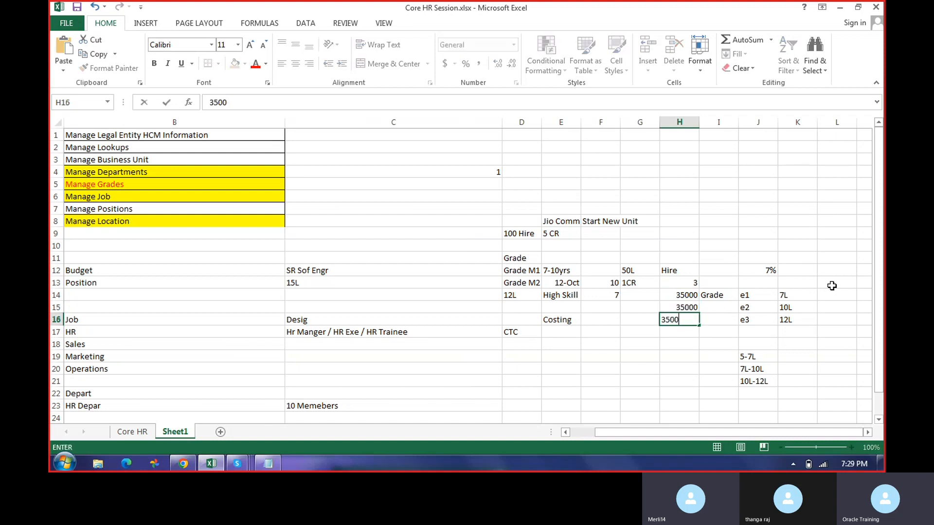
pyautogui.press('Return')
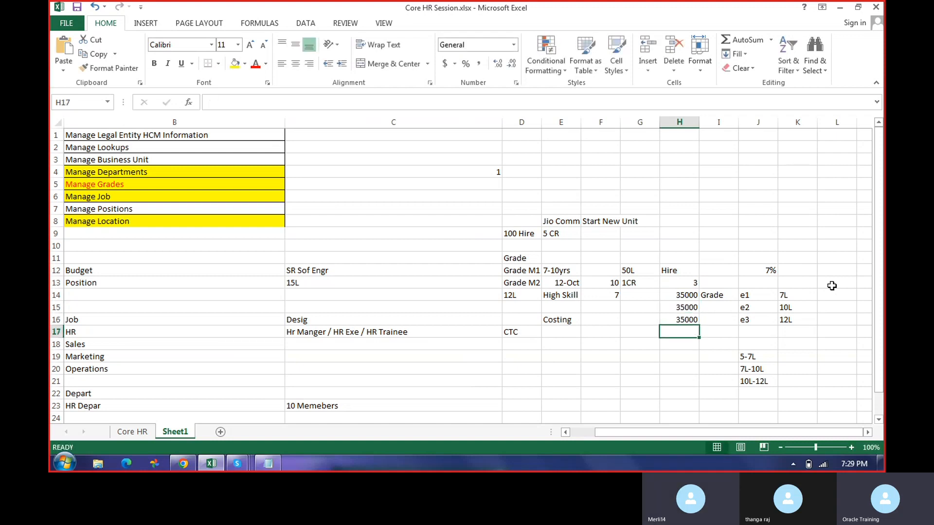
pyautogui.click(672, 298)
pyautogui.moveTo(674, 298); pyautogui.dragTo(676, 330)
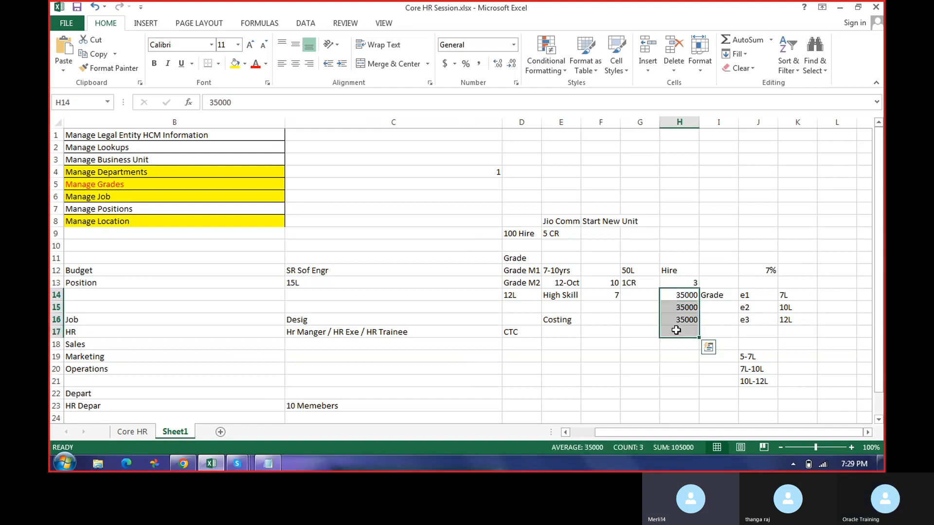
# Replace the amounts in cells H14, H15 and H16 with 33500 each and check their sum.
pyautogui.click(677, 297)
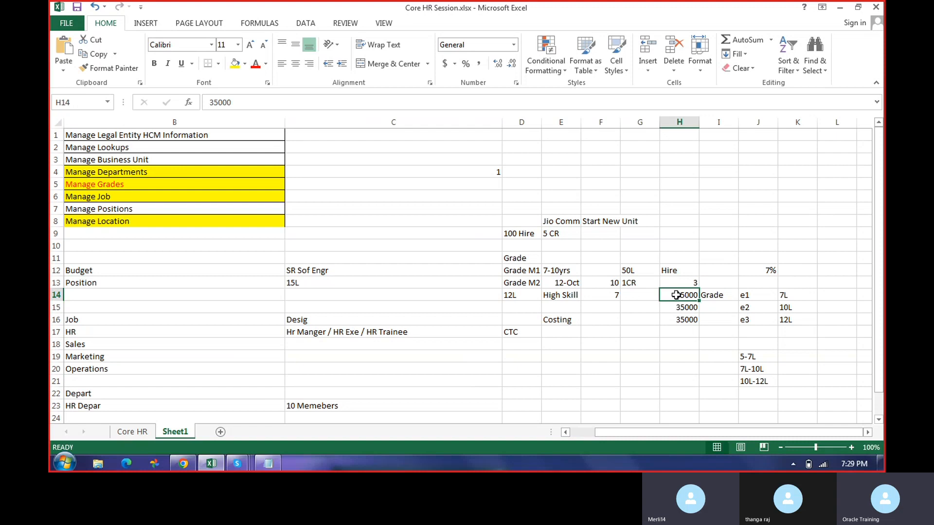
pyautogui.moveTo(676, 297); pyautogui.dragTo(676, 306)
pyautogui.click(676, 321)
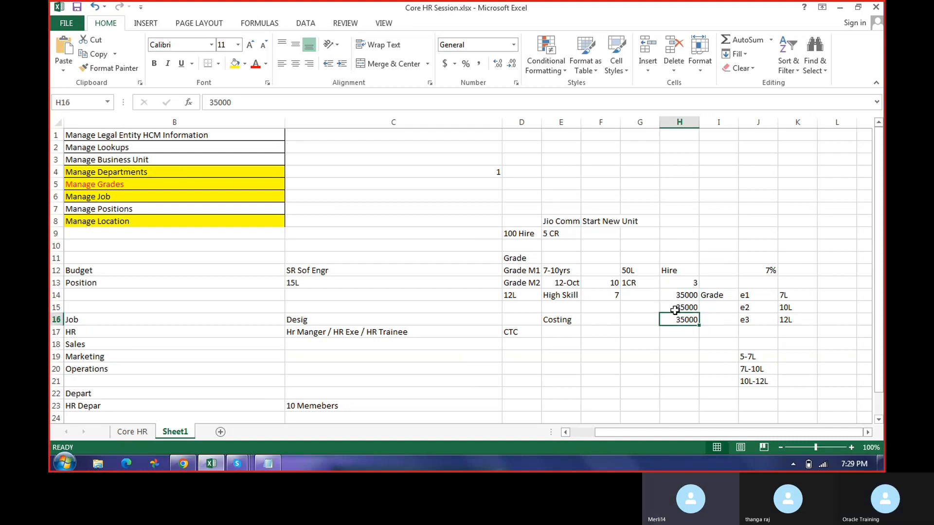
pyautogui.click(679, 307)
pyautogui.click(675, 295)
pyautogui.write('3500')
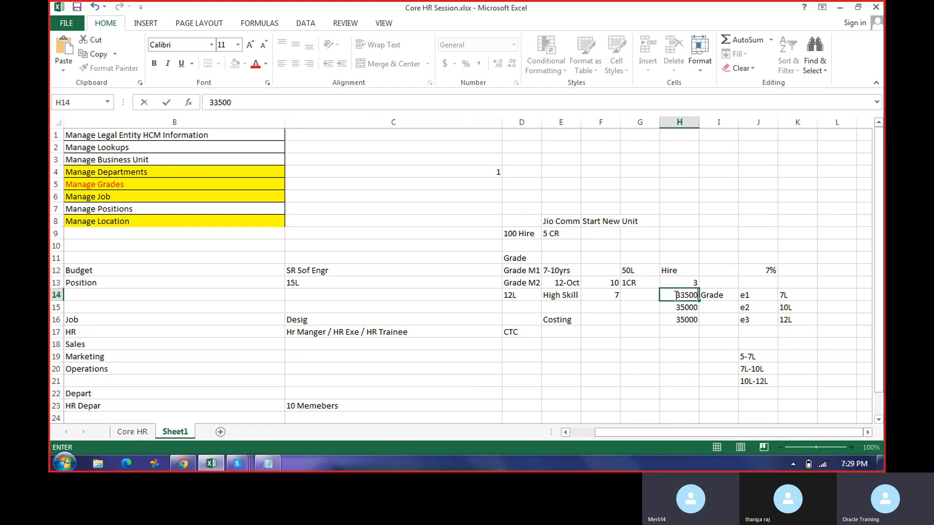
pyautogui.press('Return')
pyautogui.write('335')
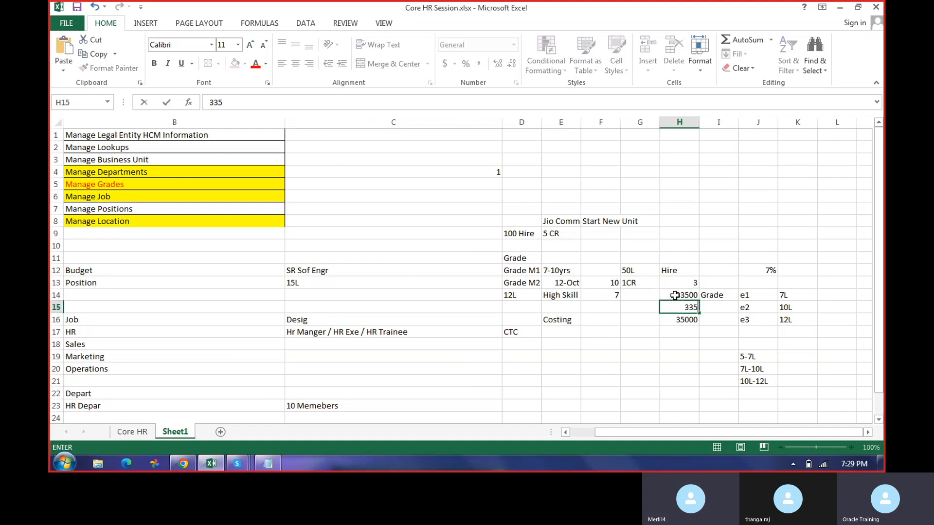
pyautogui.write('00')
pyautogui.press('Return')
pyautogui.write('33500')
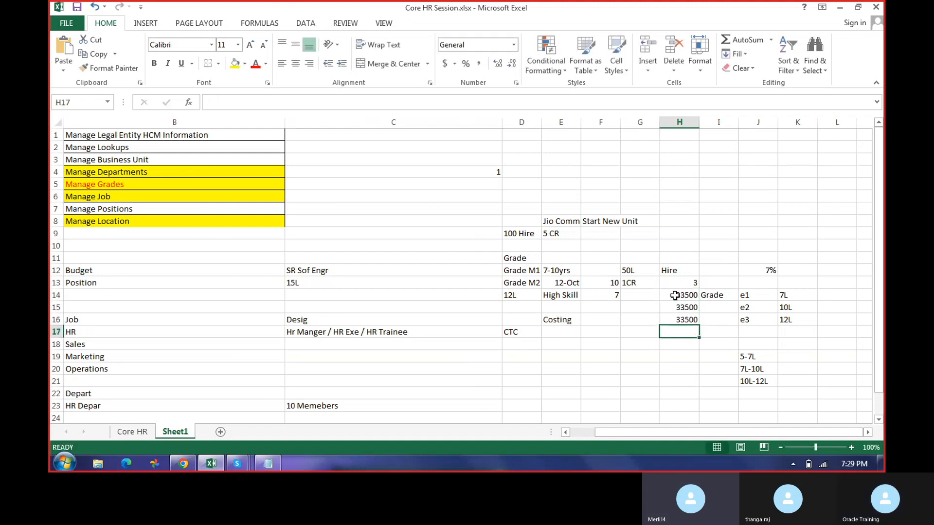
pyautogui.moveTo(675, 295); pyautogui.dragTo(683, 314)
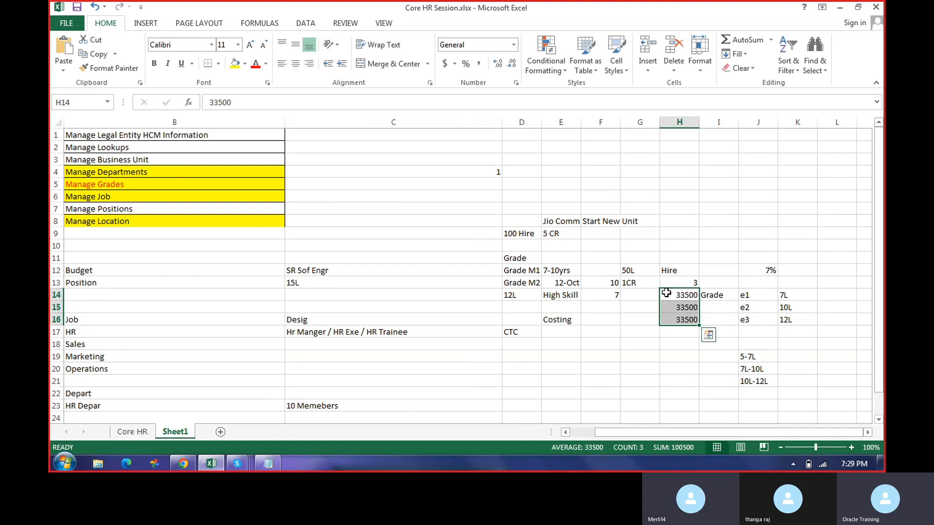
pyautogui.click(516, 283)
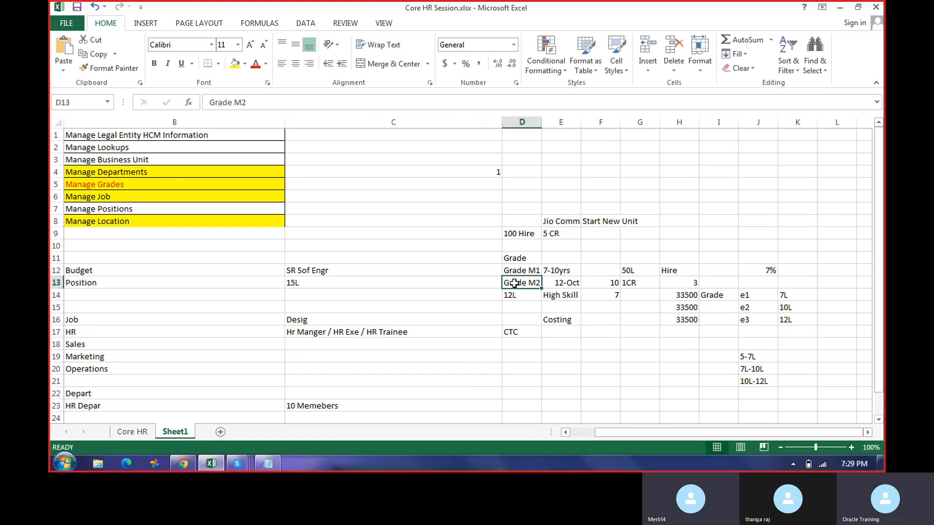
pyautogui.moveTo(681, 295); pyautogui.dragTo(680, 319)
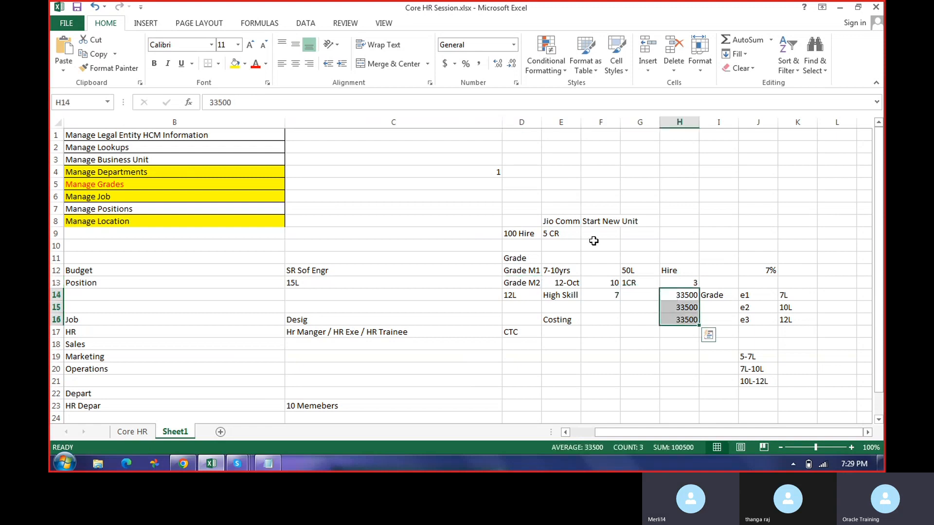
pyautogui.click(560, 234)
pyautogui.click(518, 286)
# Enter Increment in cell E17, directly below the Costing label.
pyautogui.click(551, 322)
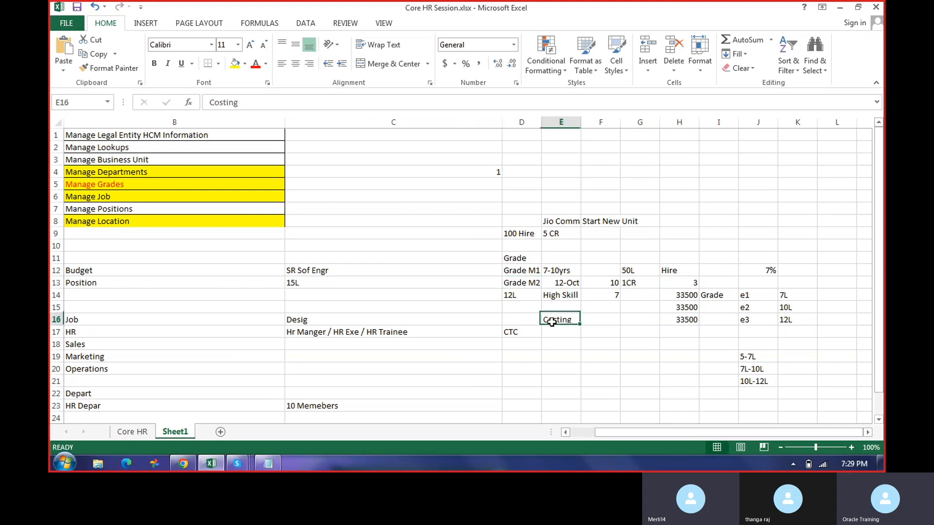
pyautogui.click(562, 337)
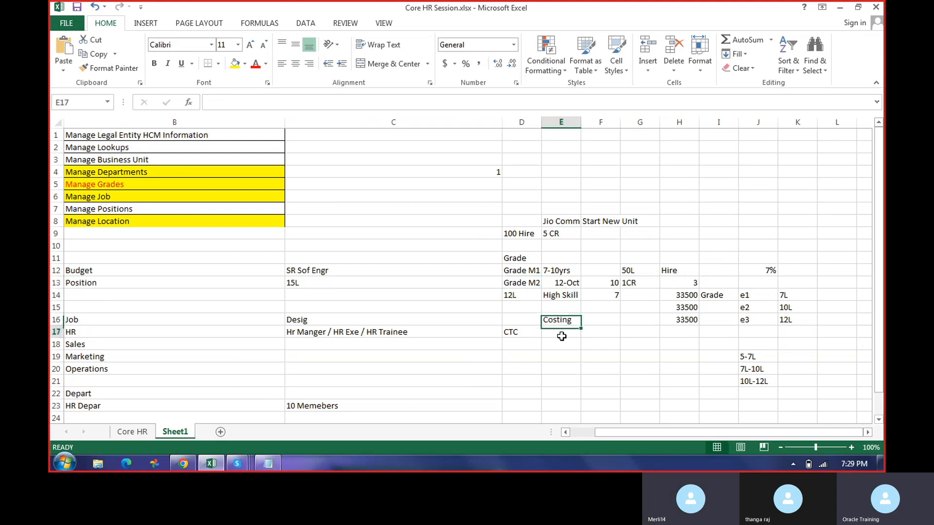
pyautogui.write('Incre')
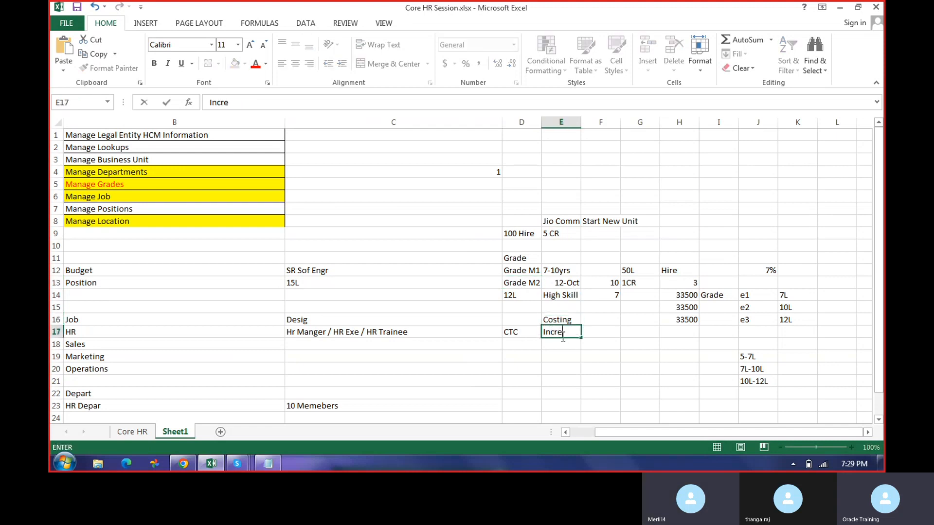
pyautogui.write('ment')
pyautogui.press('Return')
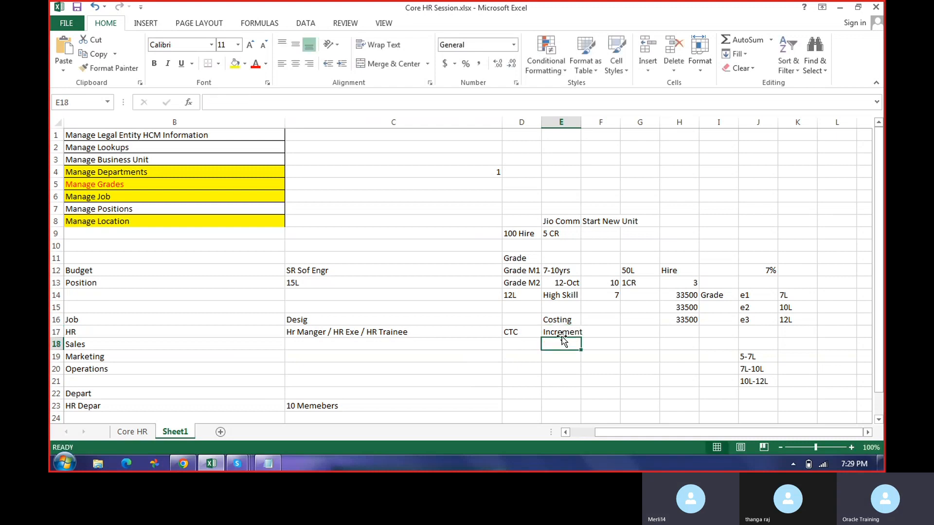
# Examine the Grade block together with the Costing, Increment and CTC notes and the unit's hiring budget.
pyautogui.moveTo(560, 321); pyautogui.dragTo(560, 333)
pyautogui.click(519, 268)
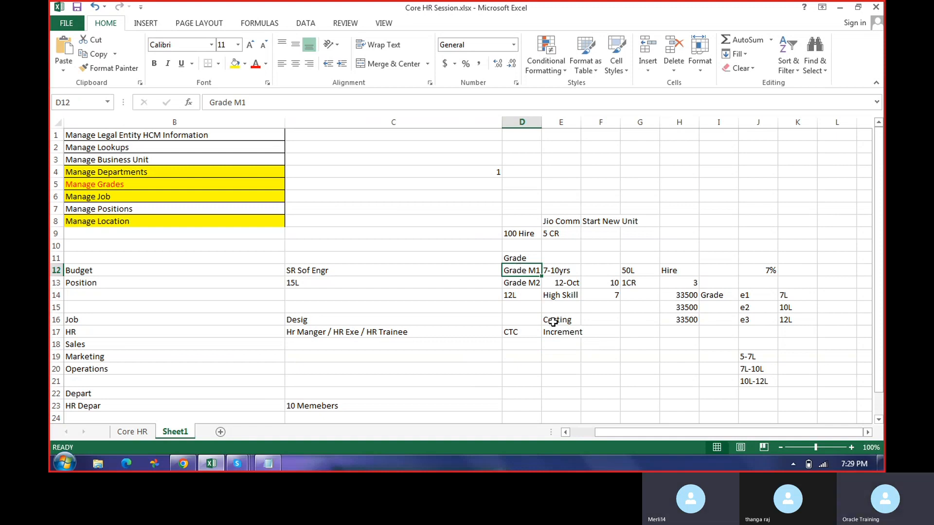
pyautogui.click(520, 259)
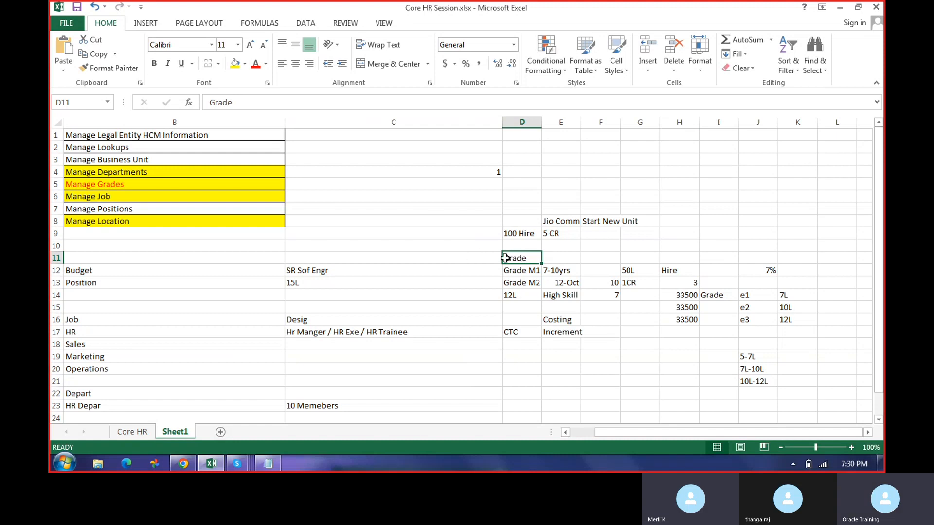
pyautogui.scroll(-3, 564, 251)
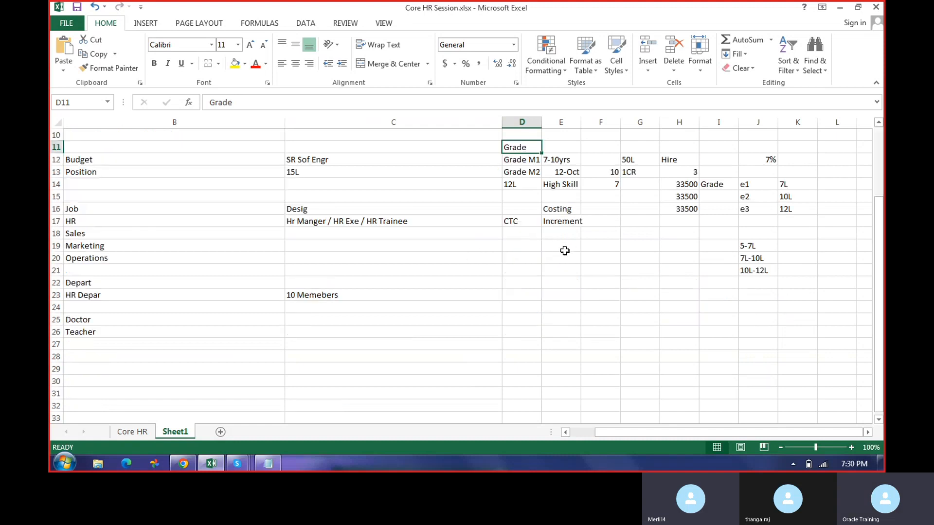
pyautogui.scroll(3, 564, 251)
pyautogui.scroll(-3, 562, 250)
pyautogui.scroll(3, 562, 252)
pyautogui.click(559, 343)
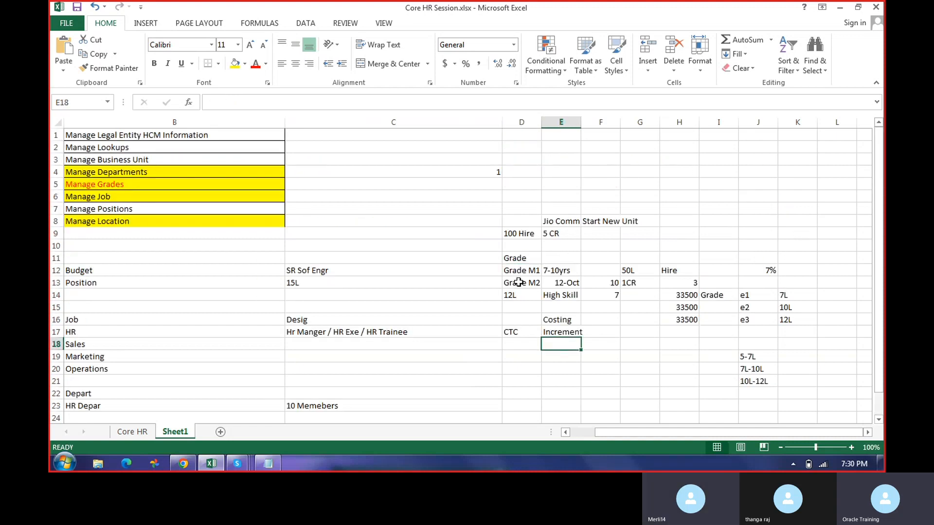
pyautogui.moveTo(500, 259); pyautogui.dragTo(758, 347)
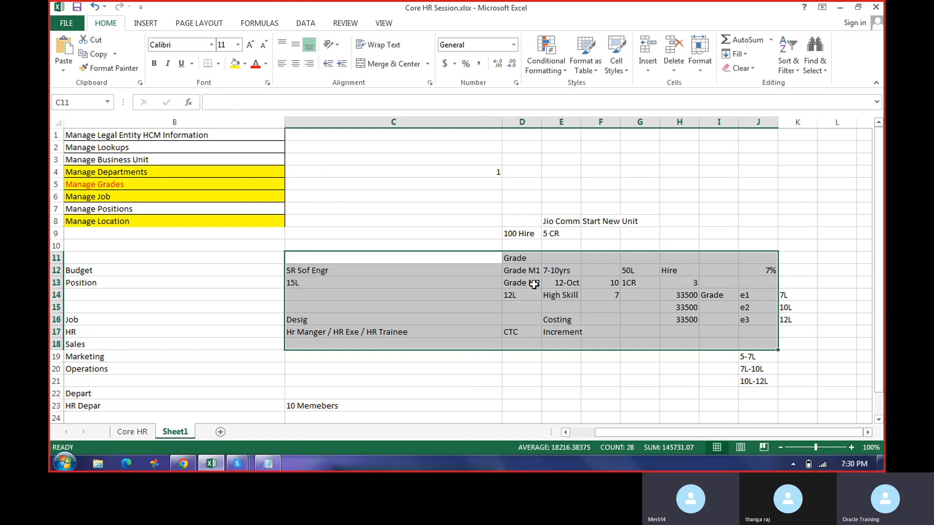
pyautogui.click(522, 261)
pyautogui.moveTo(520, 322); pyautogui.dragTo(602, 333)
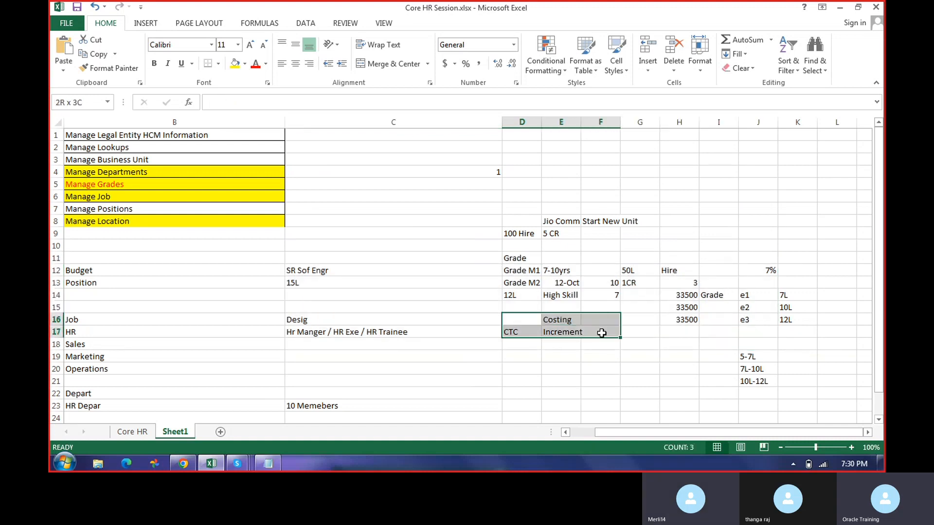
pyautogui.click(555, 332)
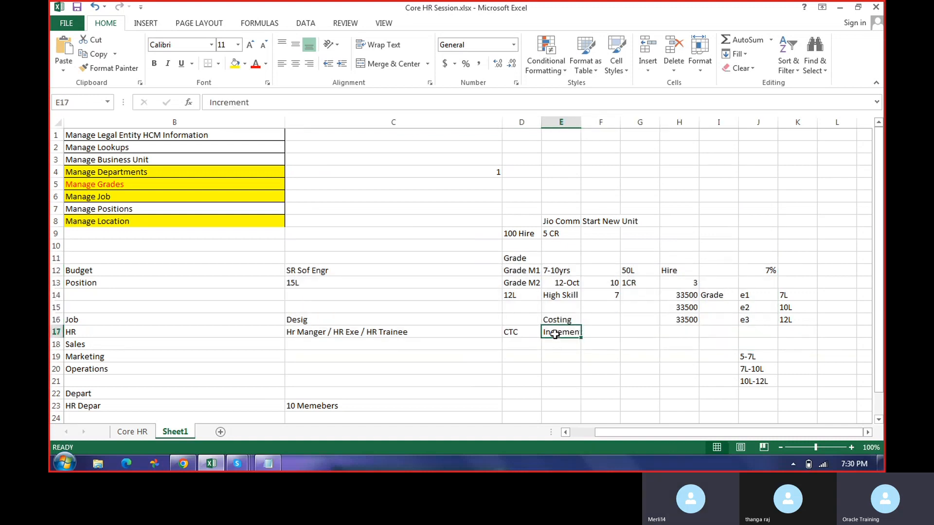
pyautogui.click(559, 234)
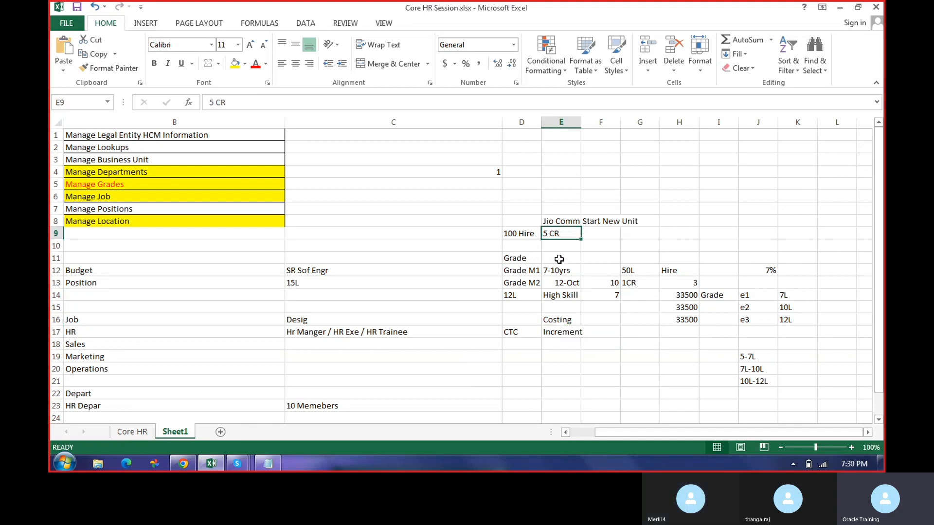
pyautogui.moveTo(509, 259); pyautogui.dragTo(762, 368)
pyautogui.click(519, 254)
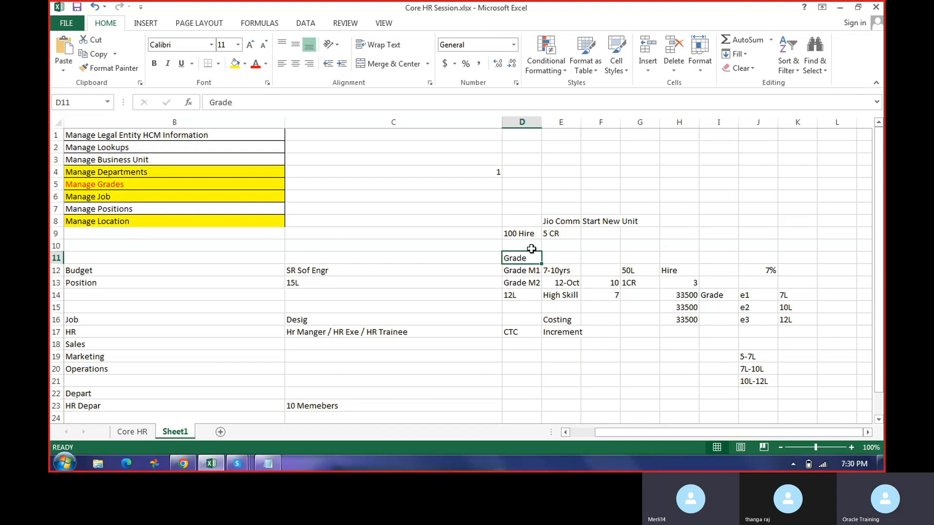
# Enter Min in cell D21 and Max in cell D22.
pyautogui.click(530, 379)
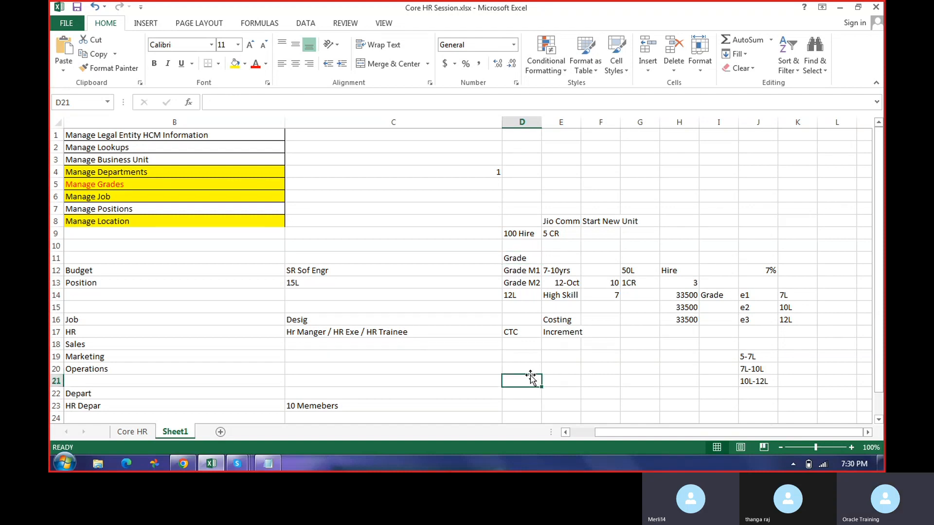
pyautogui.write('Min')
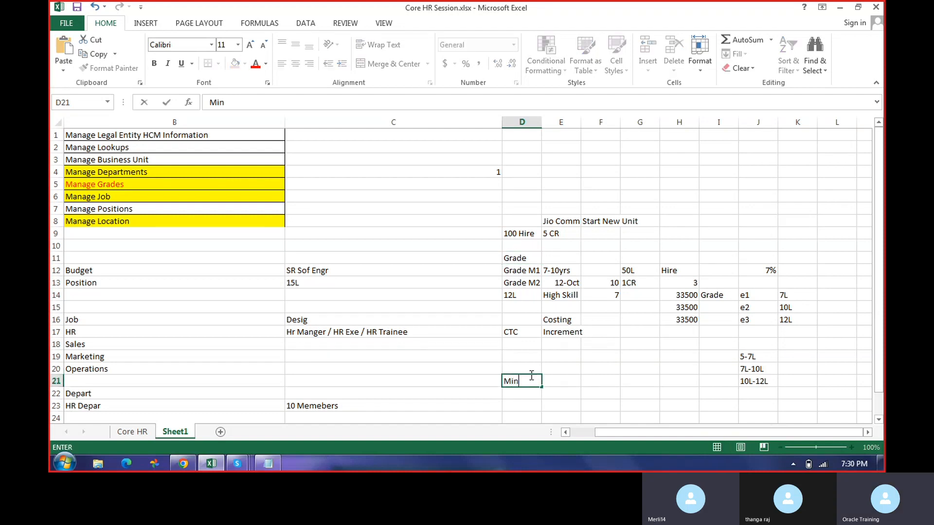
pyautogui.press('Return')
pyautogui.write('Max')
pyautogui.press('Return')
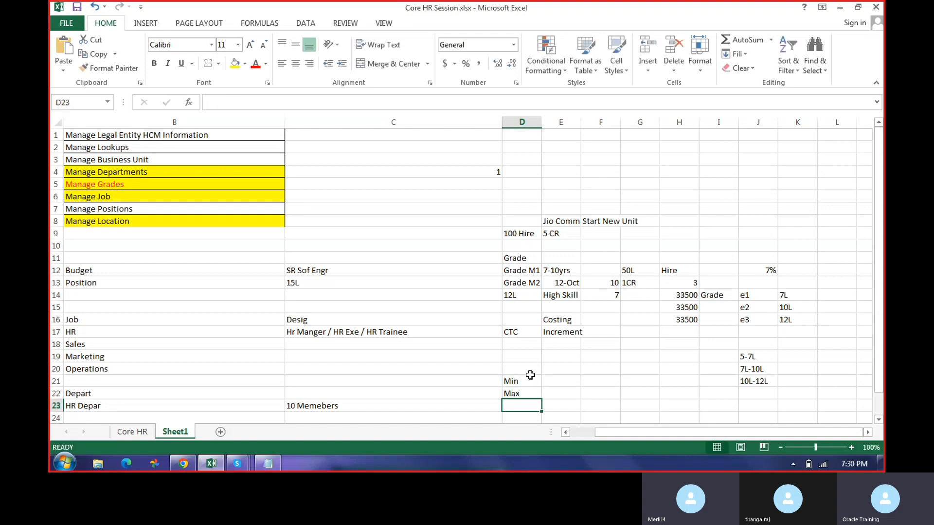
# Enter Grade Jio1 in cell D20, directly above the Min label.
pyautogui.press('Up')
pyautogui.press('Up')
pyautogui.press('Up')
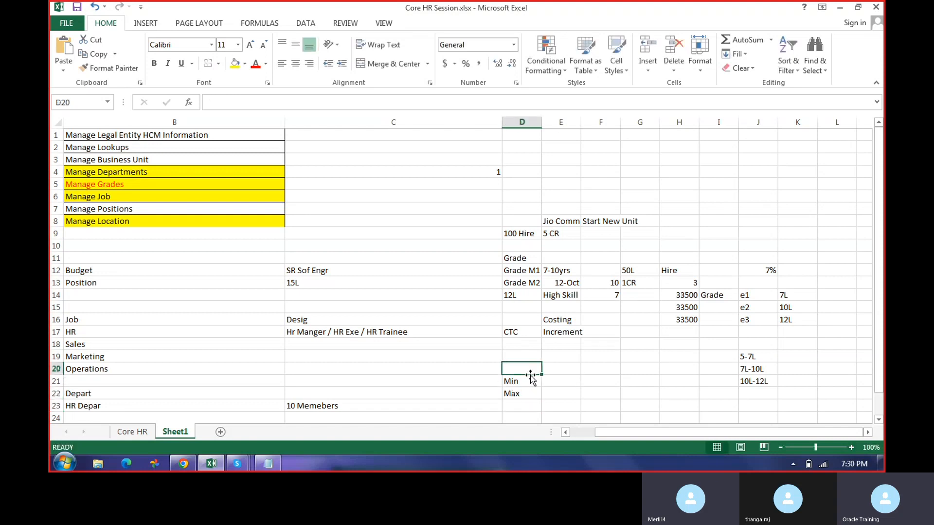
pyautogui.write('Grade Ji')
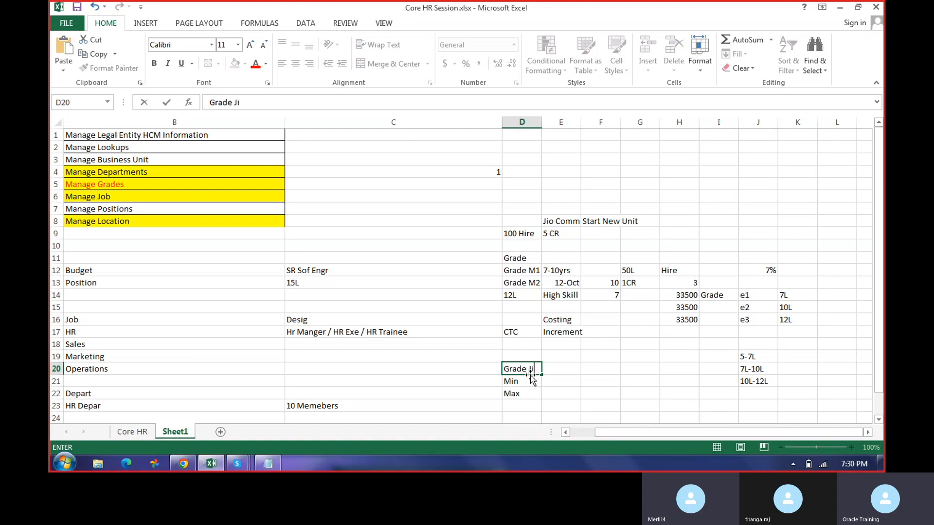
pyautogui.write('o1')
pyautogui.press('Return')
pyautogui.press('Up')
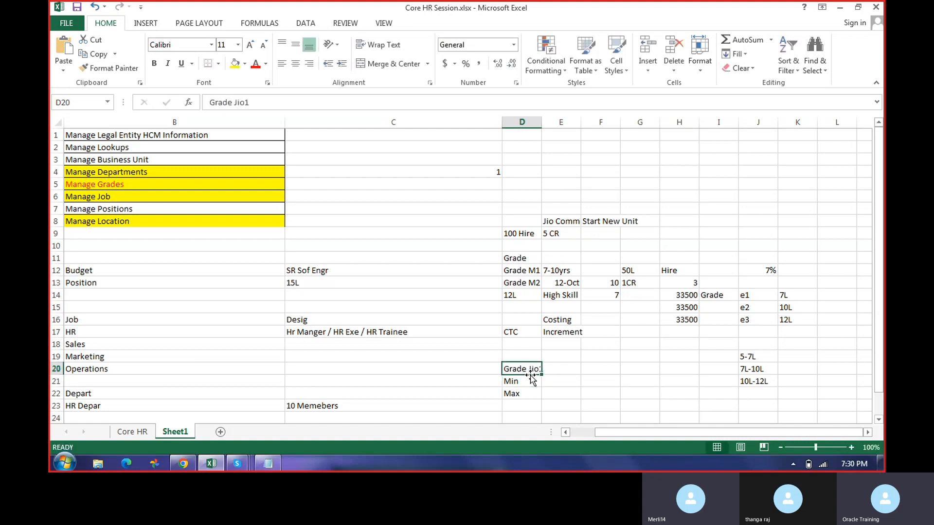
# Enter 50000 as the Min amount in cell E21 and 700000 as the Max amount in cell E22.
pyautogui.press('Right')
pyautogui.press('Down')
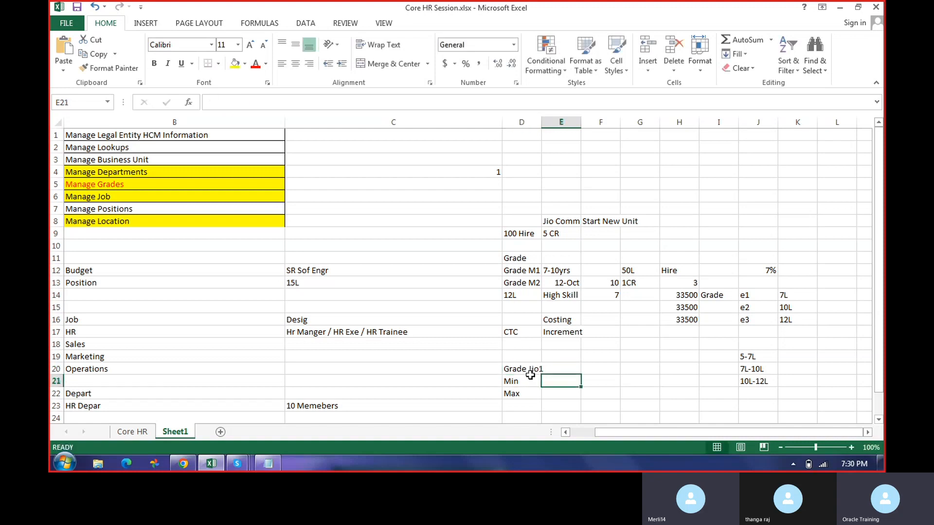
pyautogui.write('50000')
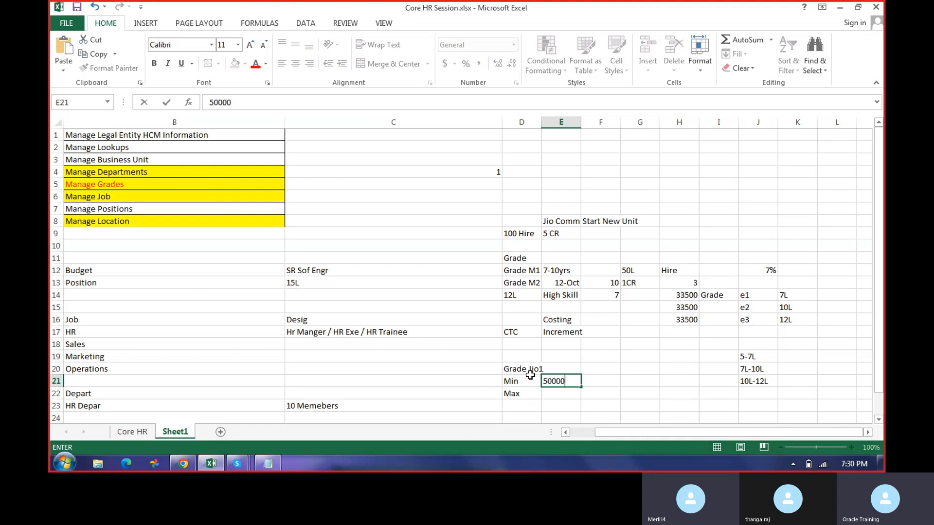
pyautogui.press('Return')
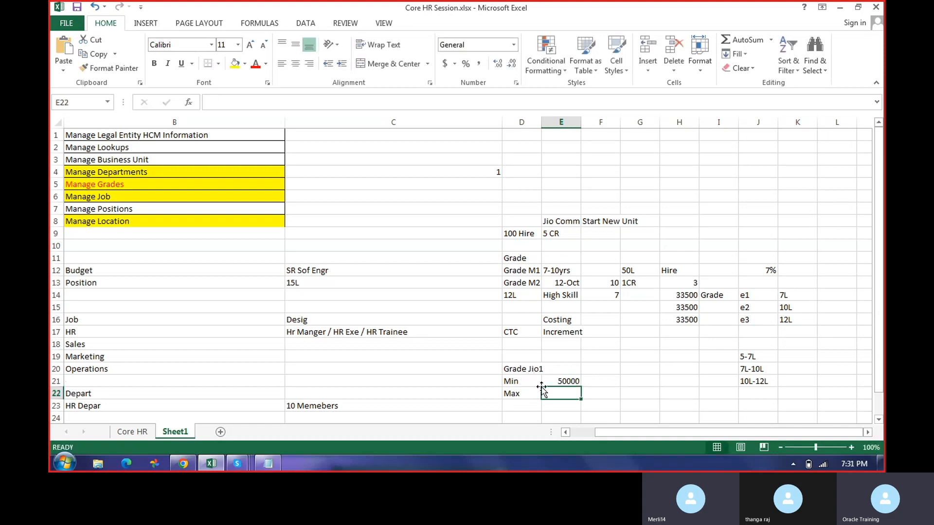
pyautogui.write('700000')
pyautogui.press('Return')
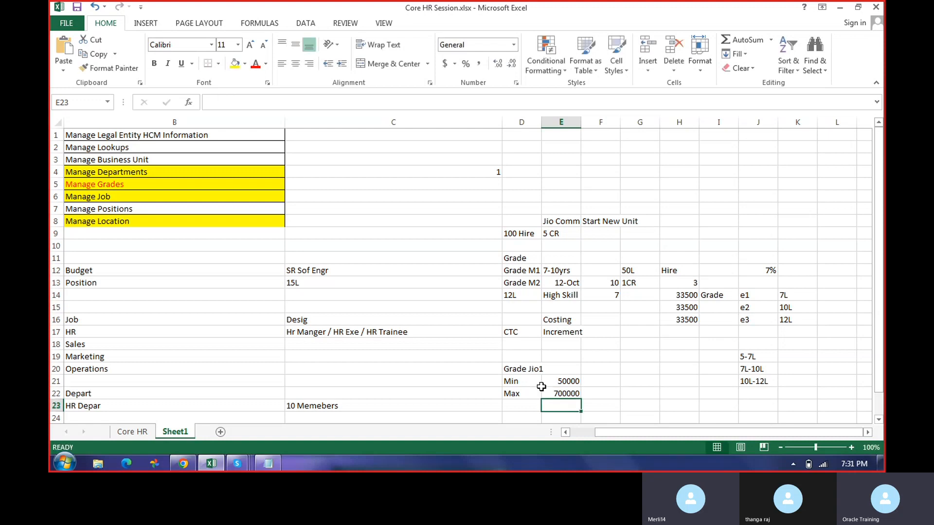
pyautogui.moveTo(520, 381); pyautogui.dragTo(573, 391)
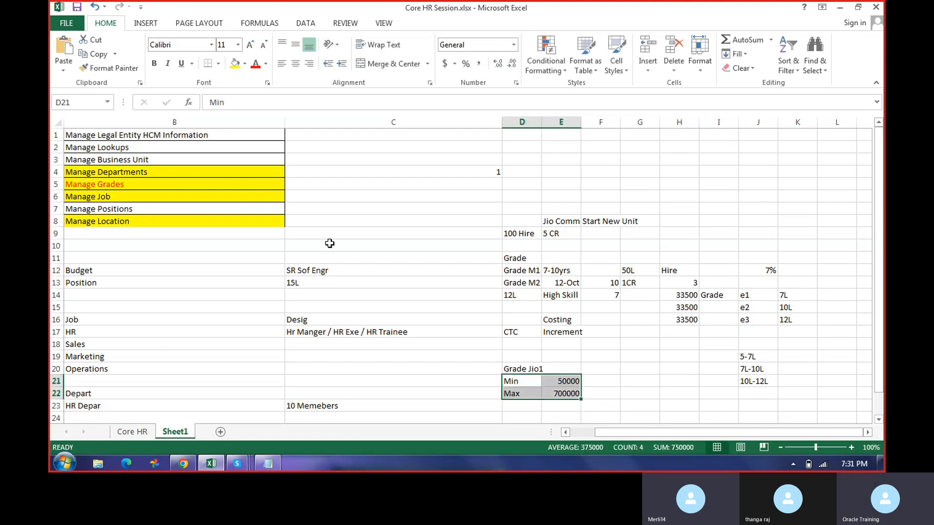
# Enter 550000 in cell F21, beside the Min amount of Grade Jio1.
pyautogui.click(599, 382)
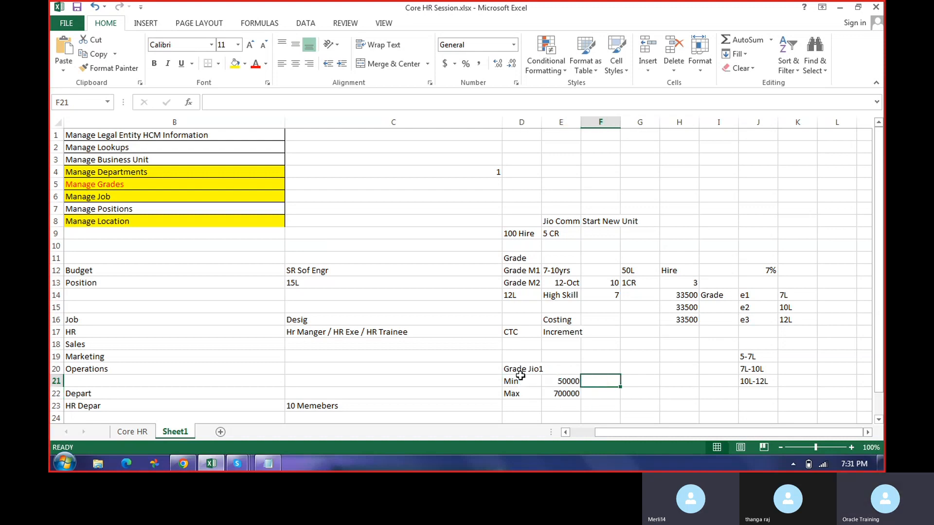
pyautogui.write('4500')
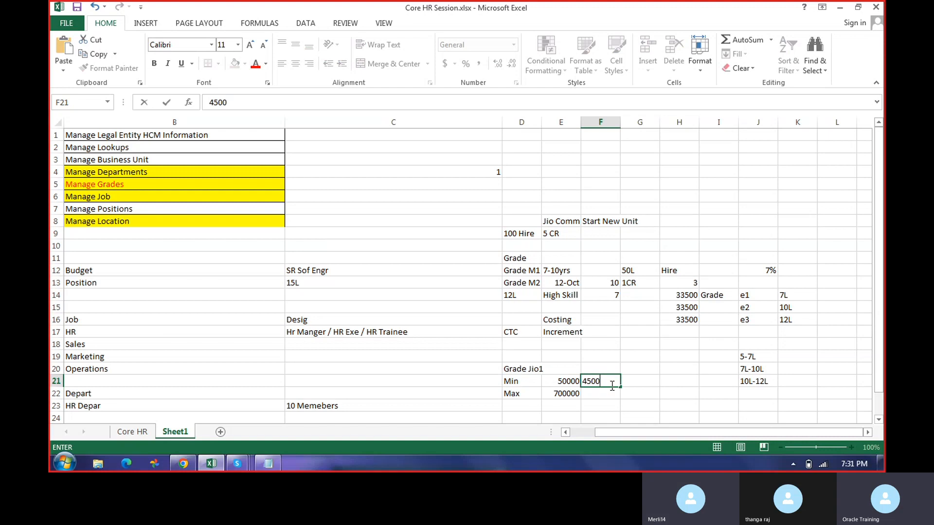
pyautogui.press('BackSpace')
pyautogui.press('BackSpace')
pyautogui.press('BackSpace')
pyautogui.press('BackSpace')
pyautogui.press('BackSpace')
pyautogui.write('55000')
pyautogui.press('Return')
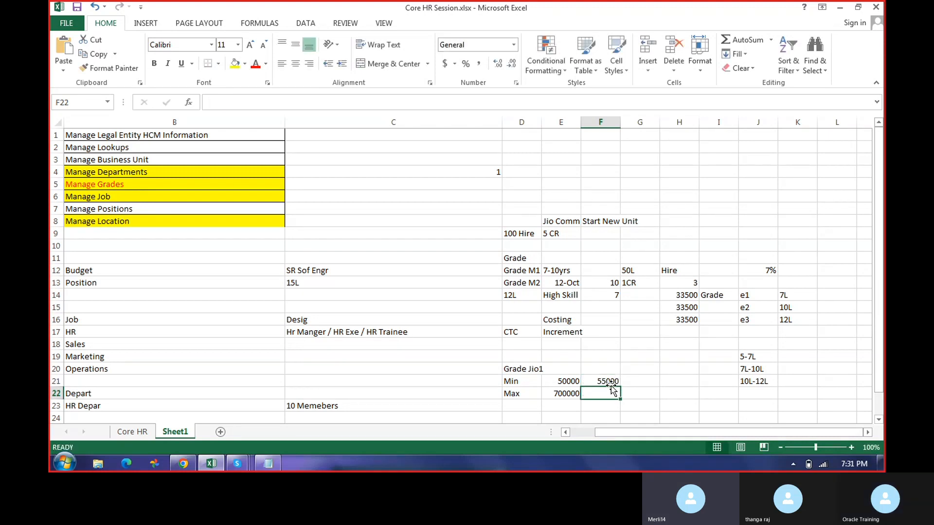
pyautogui.press('Up')
pyautogui.write('550000')
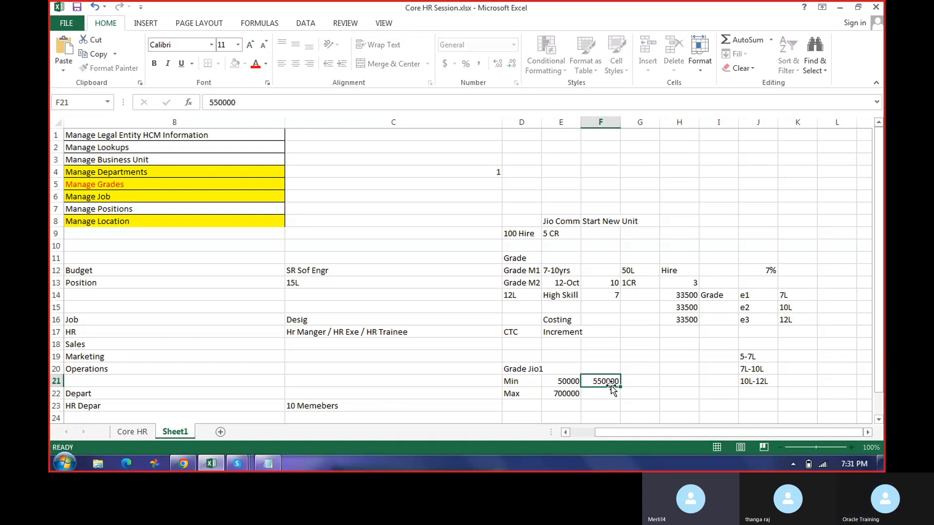
pyautogui.press('Return')
pyautogui.moveTo(560, 380); pyautogui.dragTo(564, 393)
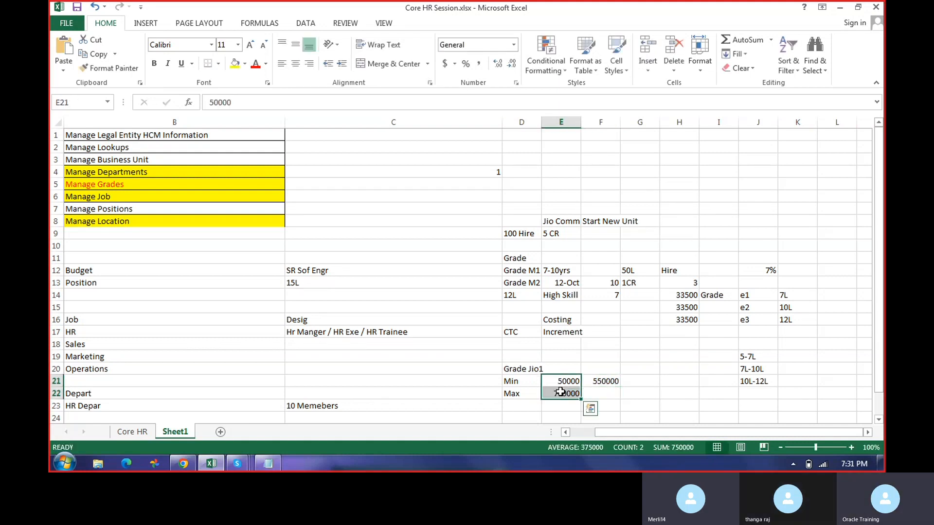
# Enter Mid in cell C24, below the 10 Memebers note.
pyautogui.click(512, 413)
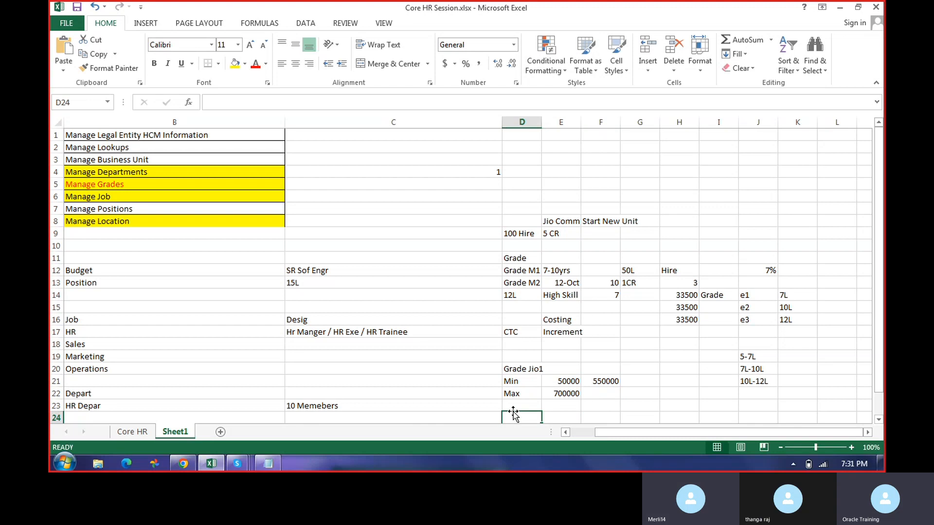
pyautogui.press('Left')
pyautogui.write('Mid')
pyautogui.press('Return')
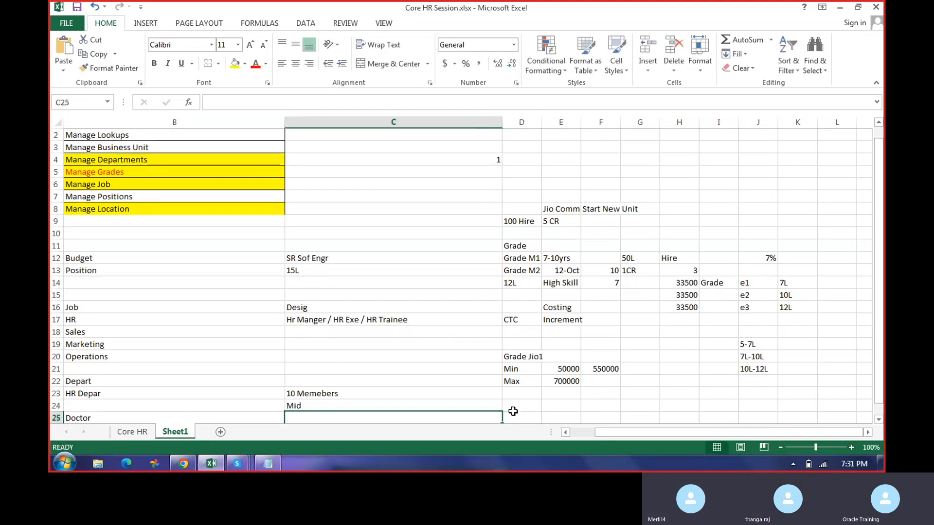
pyautogui.click(570, 392)
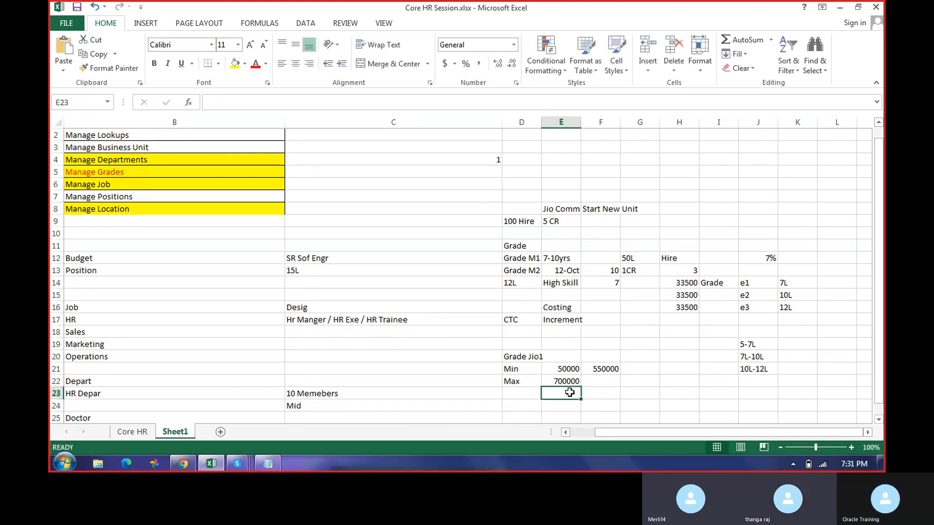
pyautogui.write('+')
pyautogui.press('Up')
pyautogui.press('Up')
pyautogui.write('+')
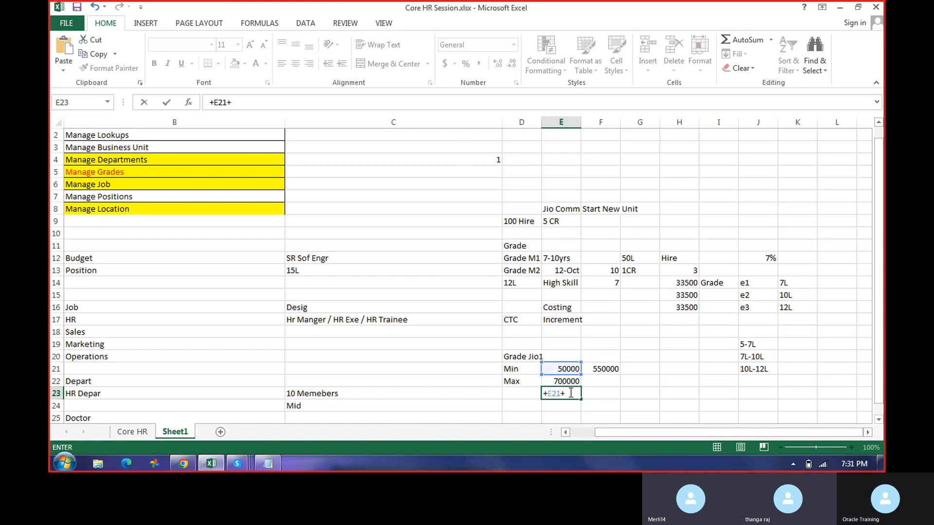
pyautogui.press('Escape')
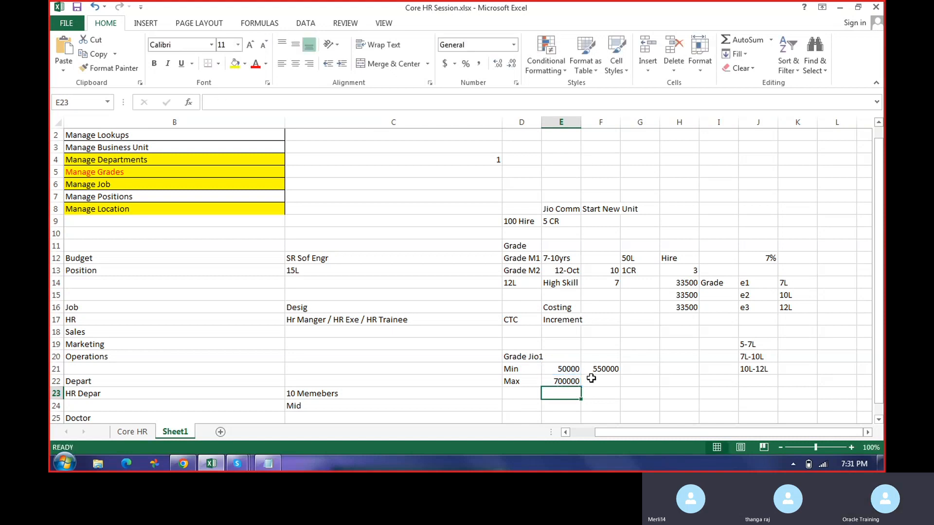
# Clear the amount in cell F21 beside the Min value.
pyautogui.click(614, 368)
pyautogui.press('Delete')
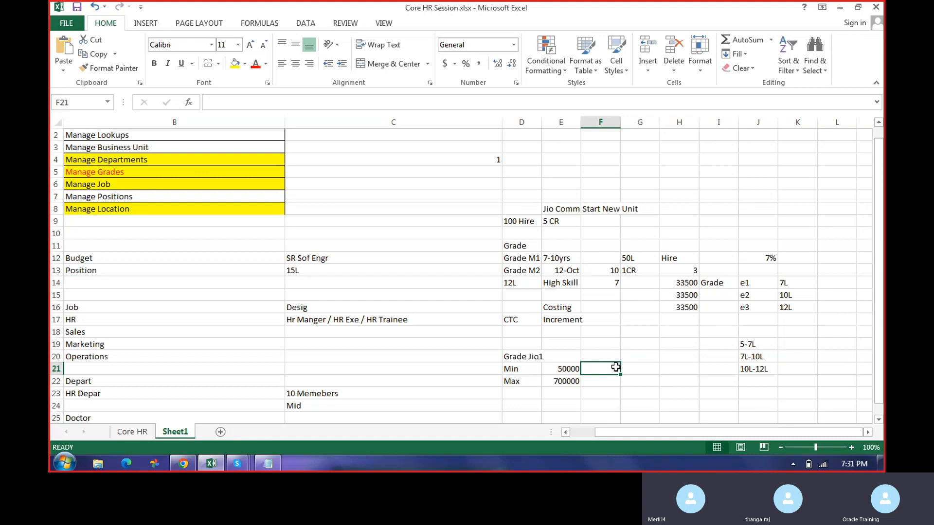
pyautogui.click(616, 355)
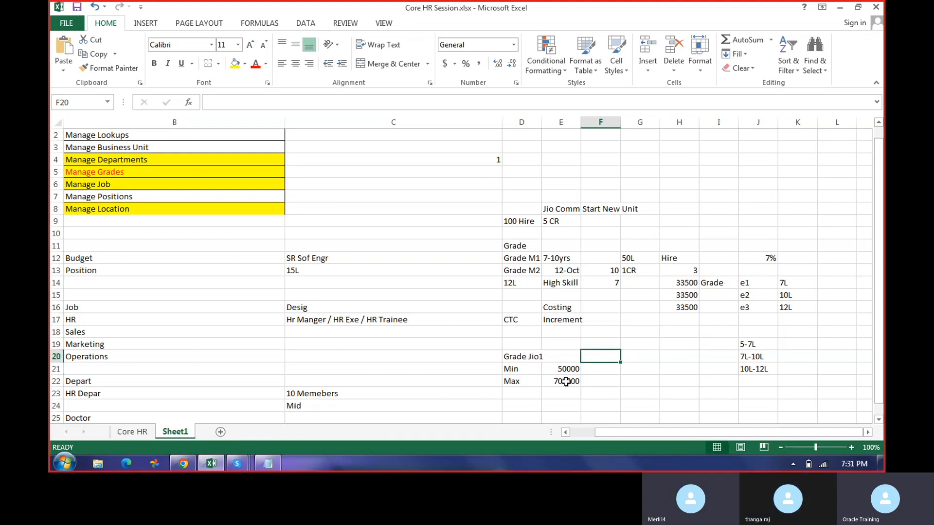
# Examine the Min and Max salary limits of Grade Jio1 together with the Manage Grades task.
pyautogui.moveTo(564, 368); pyautogui.dragTo(568, 381)
pyautogui.click(595, 376)
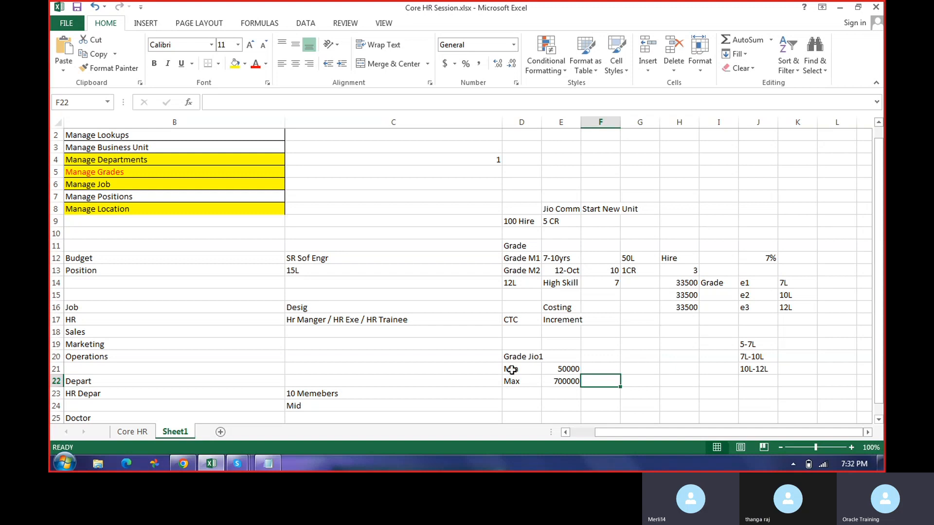
pyautogui.moveTo(513, 369); pyautogui.dragTo(576, 379)
pyautogui.click(602, 359)
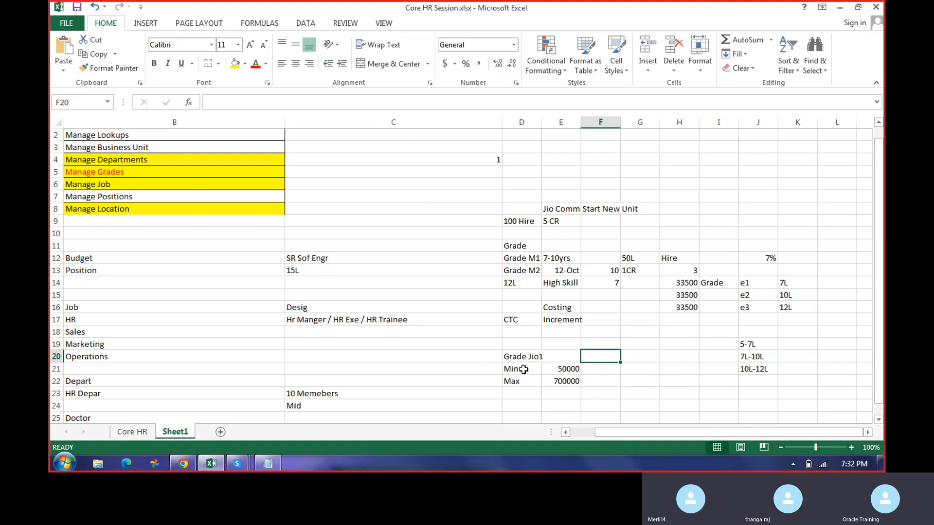
pyautogui.moveTo(514, 369); pyautogui.dragTo(574, 383)
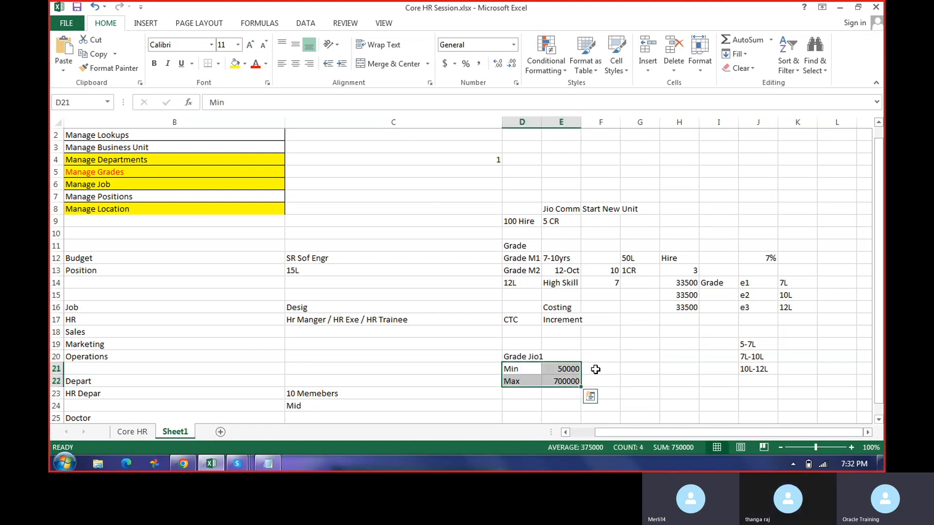
pyautogui.click(600, 360)
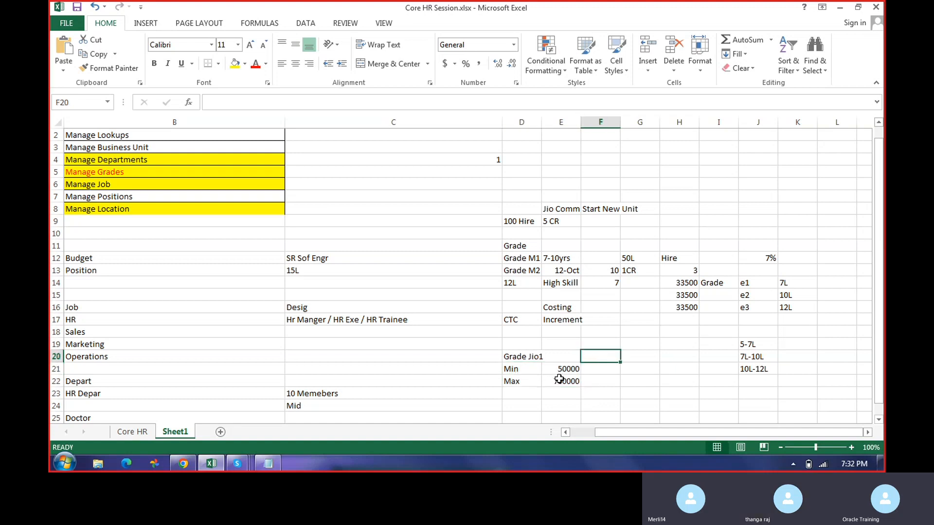
pyautogui.moveTo(510, 369); pyautogui.dragTo(604, 357)
pyautogui.click(143, 172)
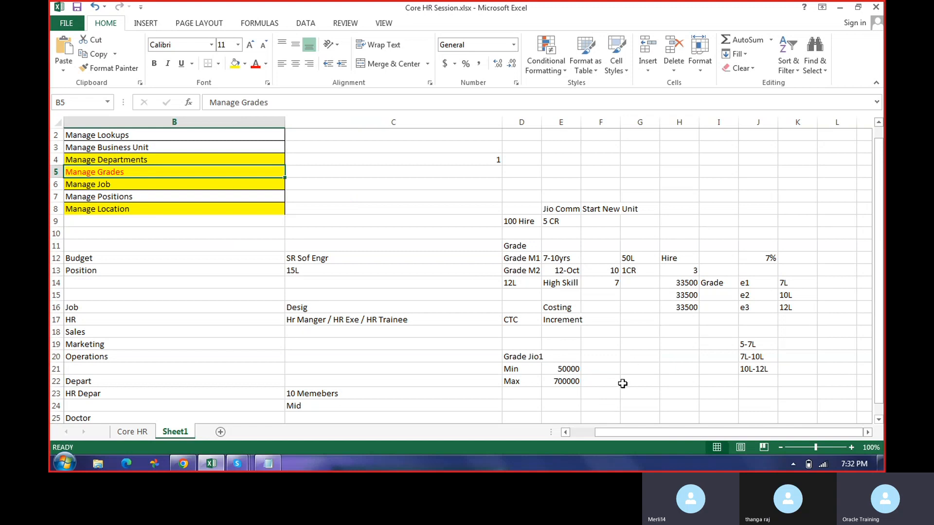
pyautogui.moveTo(566, 370); pyautogui.dragTo(566, 381)
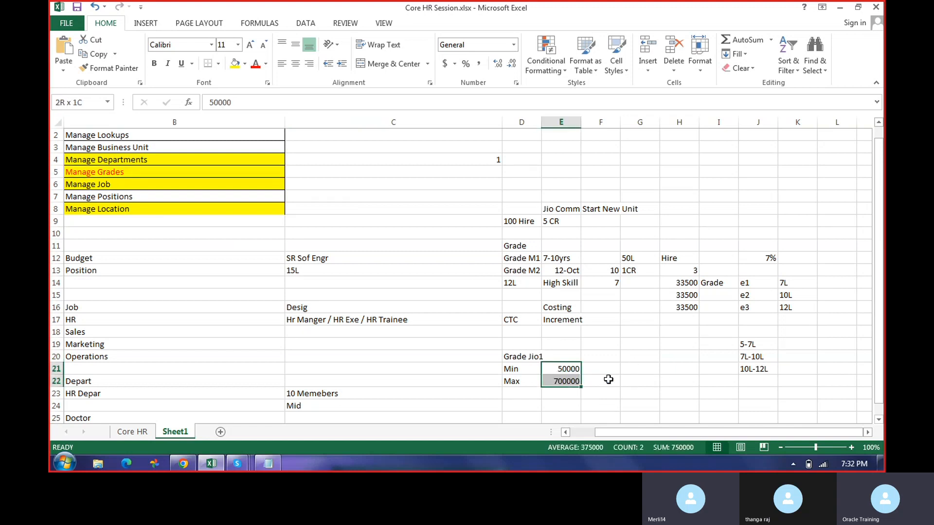
pyautogui.click(640, 379)
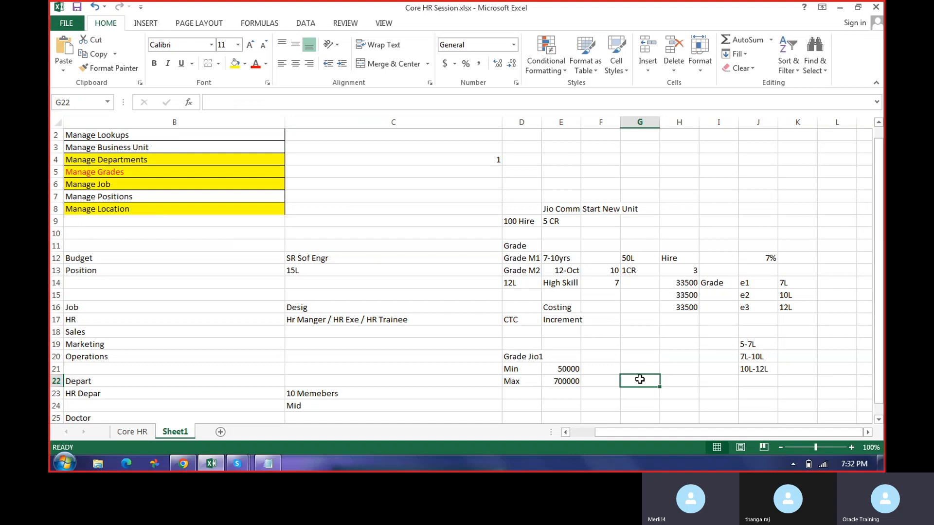
# Switch to Chrome to check the Person Management search page, and return to the Excel workbook.
pyautogui.scroll(1, 640, 380)
pyautogui.scroll(-4, 225, 406)
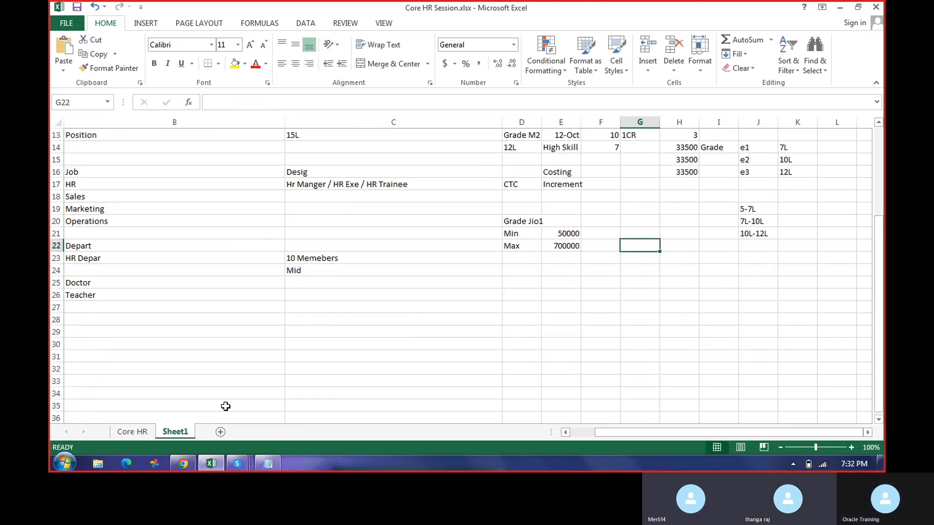
pyautogui.click(177, 465)
pyautogui.scroll(3, 403, 292)
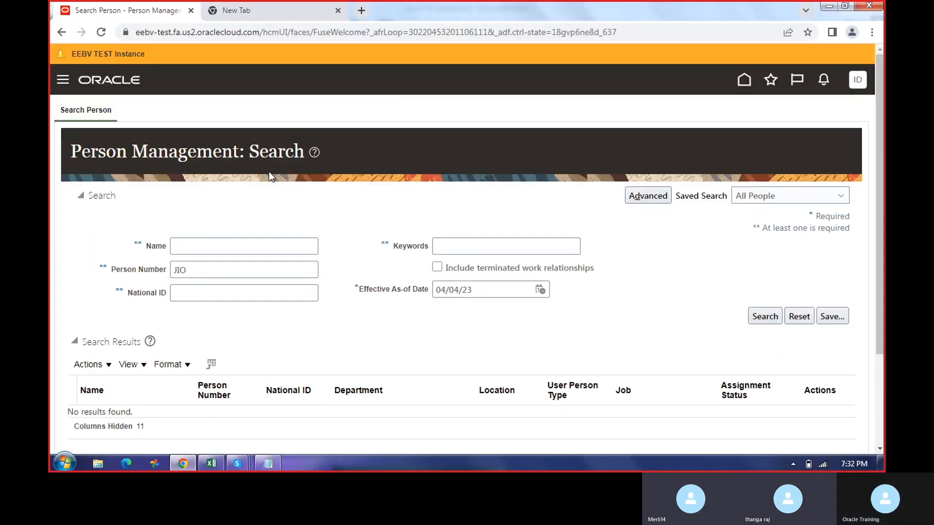
pyautogui.click(240, 13)
pyautogui.click(114, 14)
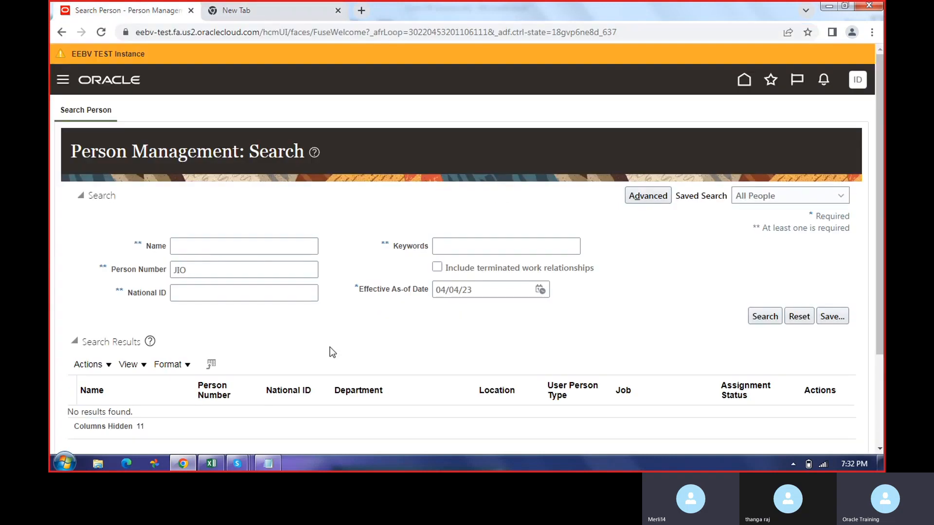
pyautogui.click(211, 463)
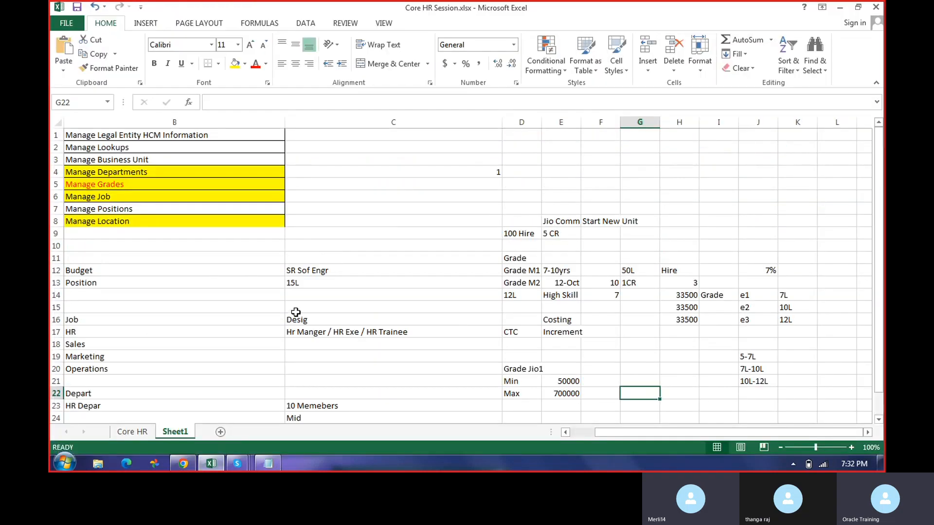
# Review the Manage Departments, Manage Grades, Manage Positions and Manage Location entries in column B.
pyautogui.scroll(-1, 542, 389)
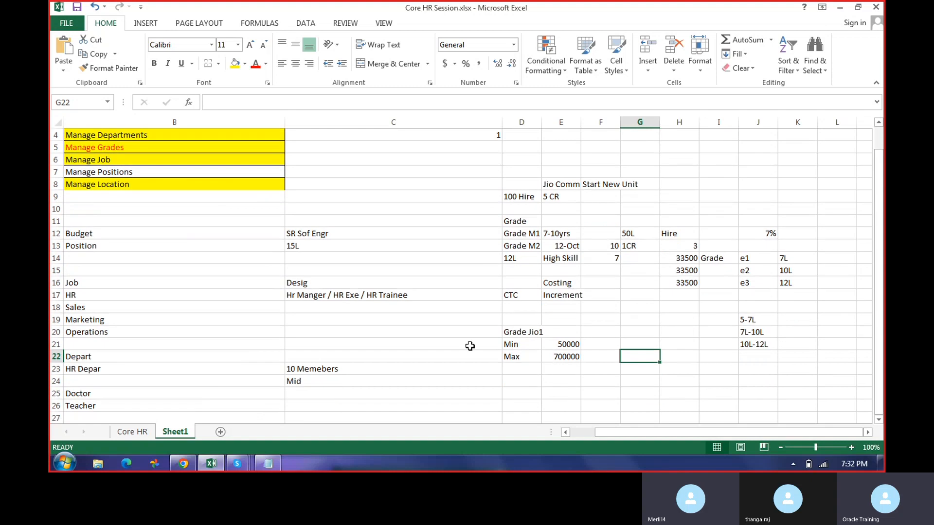
pyautogui.click(586, 433)
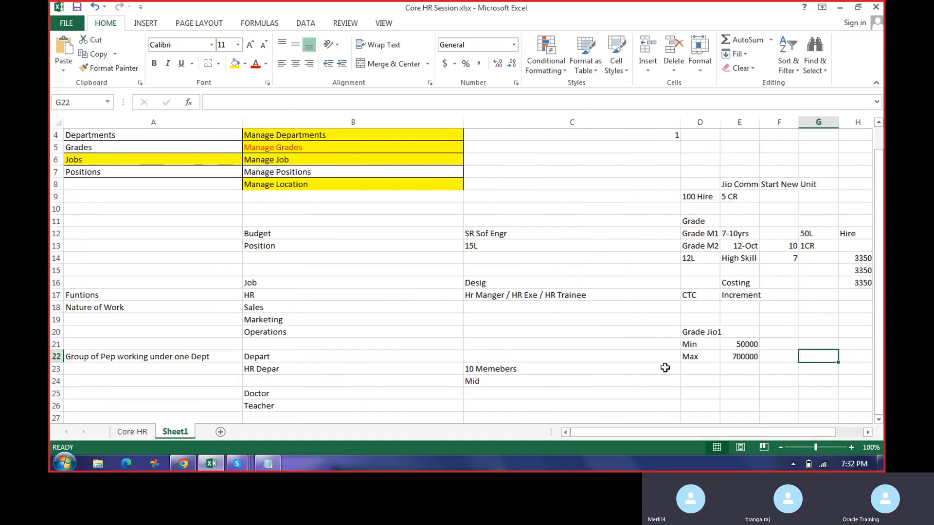
pyautogui.scroll(1, 815, 359)
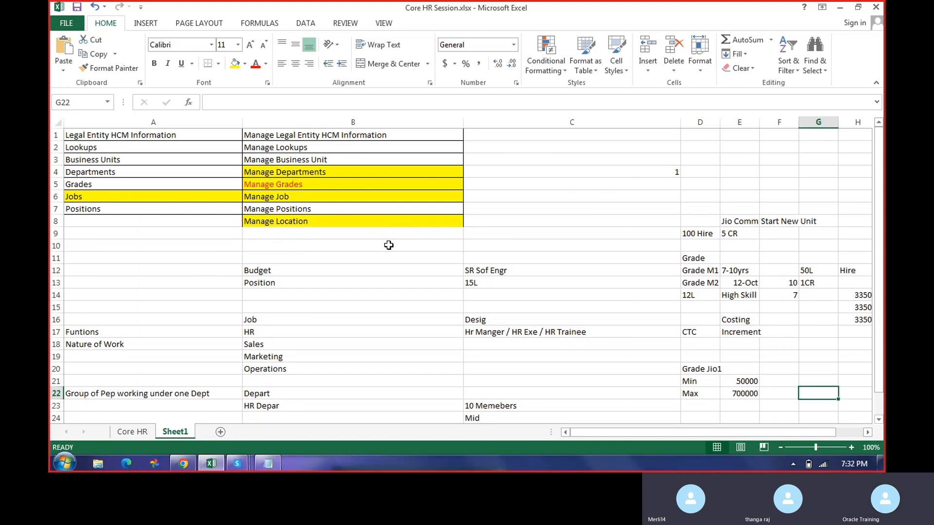
pyautogui.moveTo(317, 174)
pyautogui.mouseDown()
pyautogui.moveTo(317, 197)
pyautogui.moveTo(317, 173)
pyautogui.moveTo(305, 197)
pyautogui.moveTo(319, 188)
pyautogui.mouseUp()
pyautogui.click(298, 219)
pyautogui.click(292, 220)
pyautogui.click(302, 266)
pyautogui.click(295, 222)
pyautogui.click(319, 211)
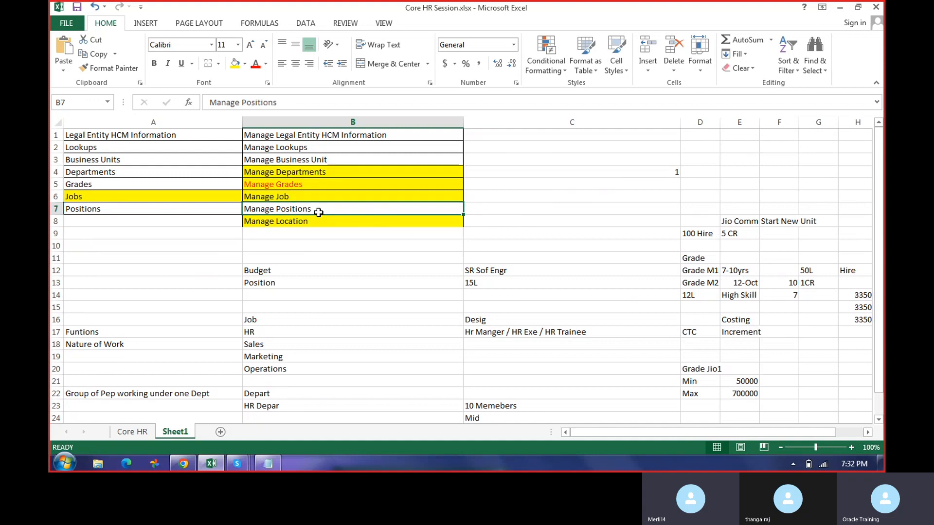
pyautogui.click(319, 218)
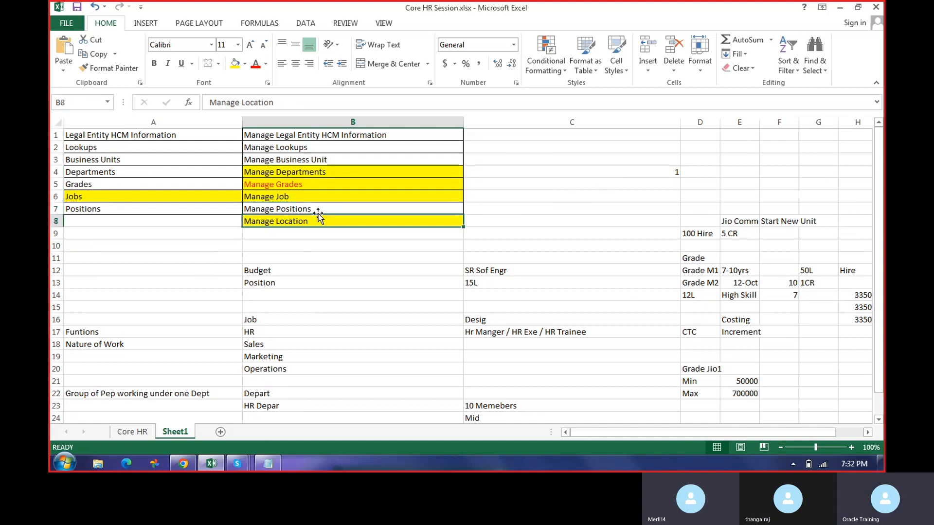
pyautogui.click(183, 462)
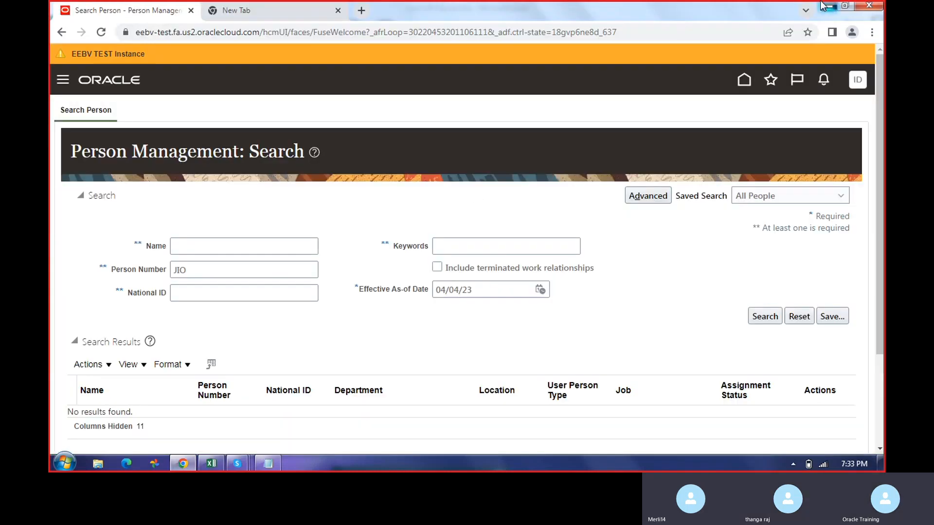
pyautogui.click(829, 6)
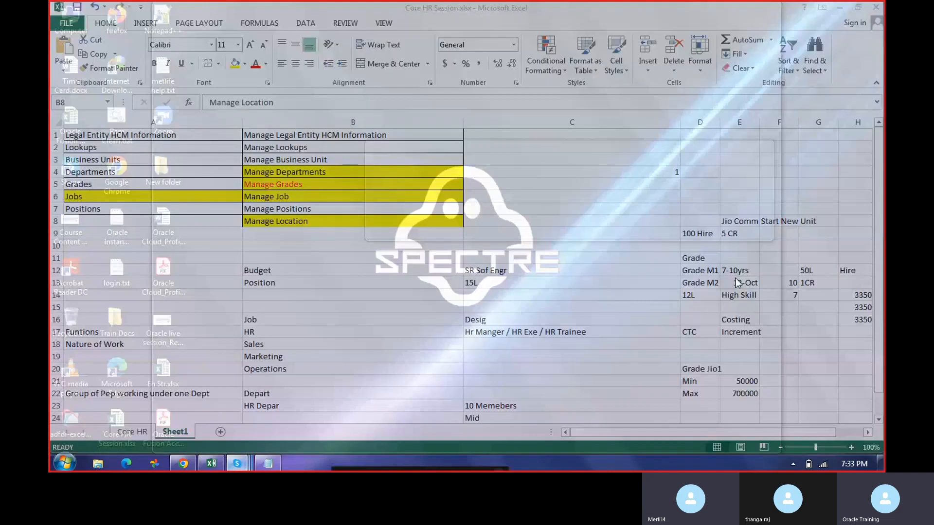